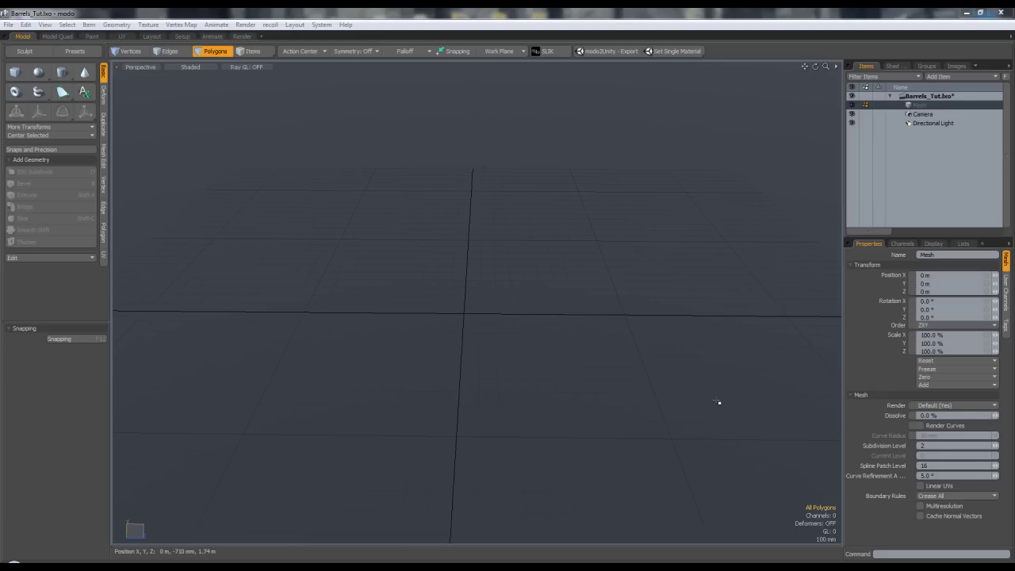
- Create a flat Y-axis cylinder disc on the ground plane around the origin, with its X and Z radius set to 350 mm
{"action": "left_click_drag", "start_coordinate": [491, 310], "coordinate": [486, 301], "text": "alt+shift"}
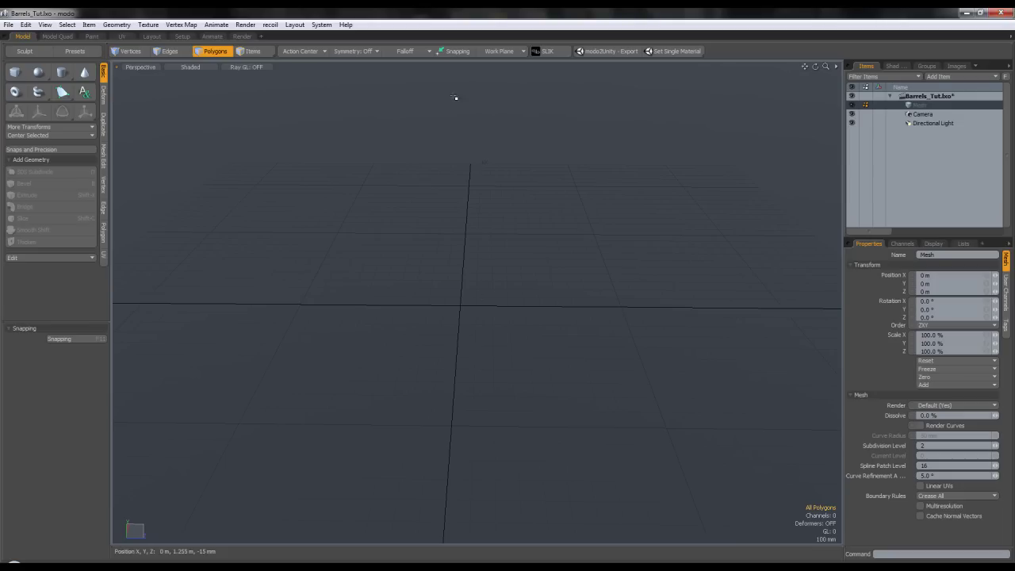
{"action": "left_click", "coordinate": [64, 73]}
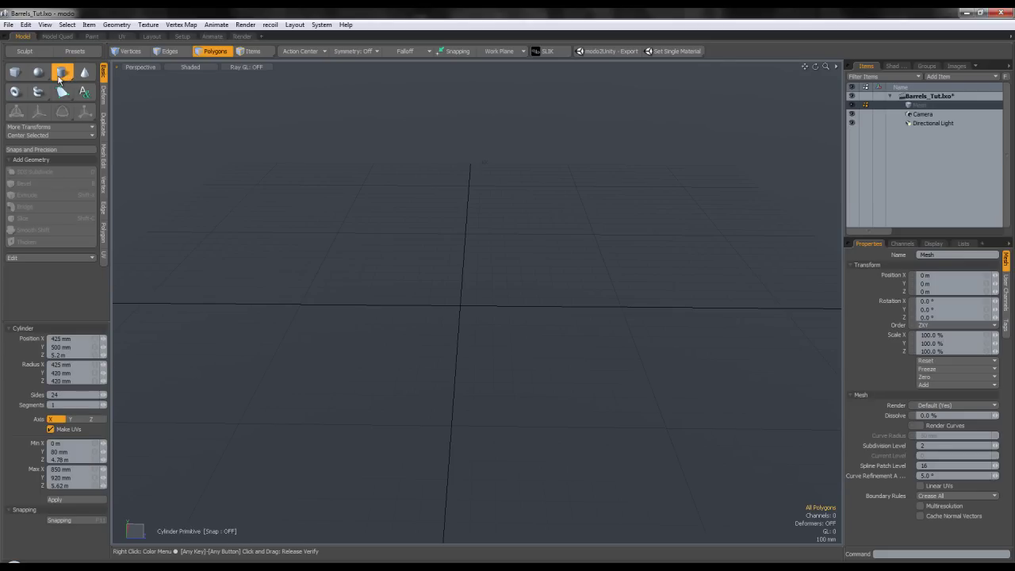
{"action": "left_click_drag", "start_coordinate": [379, 226], "coordinate": [388, 257], "text": "alt"}
{"action": "left_click_drag", "start_coordinate": [460, 306], "coordinate": [518, 359]}
{"action": "left_click_drag", "start_coordinate": [538, 292], "coordinate": [498, 240], "text": "alt"}
{"action": "left_click_drag", "start_coordinate": [63, 365], "coordinate": [35, 365]}
{"action": "type", "text": "350"}
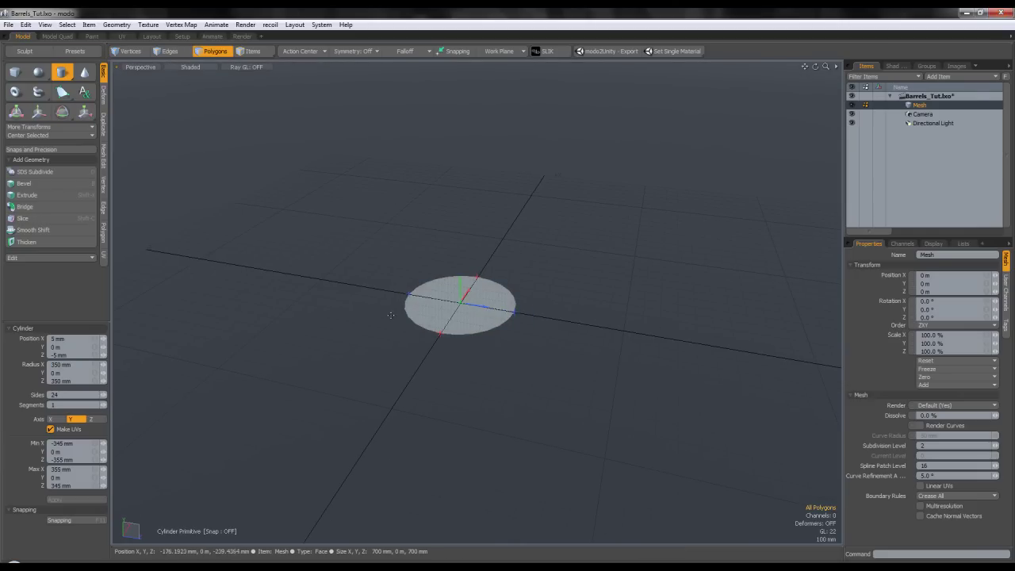
- Set the disc's number of sides to 22
{"action": "left_click_drag", "start_coordinate": [398, 375], "coordinate": [388, 333], "text": "alt"}
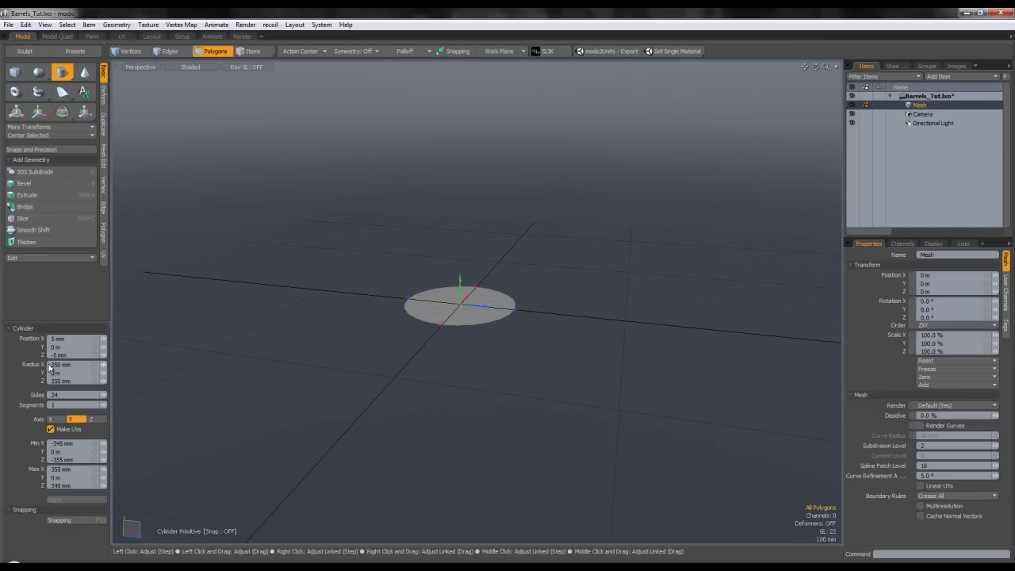
{"action": "scroll", "coordinate": [456, 317], "scroll_direction": "up", "scroll_amount": 2}
{"action": "left_click_drag", "start_coordinate": [496, 300], "coordinate": [493, 345], "text": "alt"}
{"action": "scroll", "coordinate": [498, 330], "scroll_direction": "up", "scroll_amount": 4}
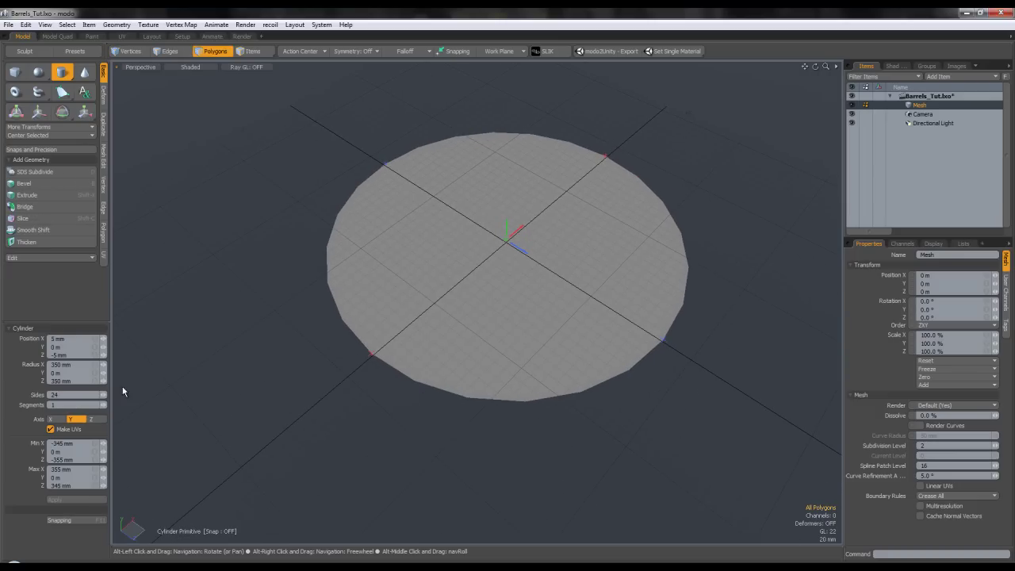
{"action": "left_click_drag", "start_coordinate": [65, 395], "coordinate": [3, 389]}
{"action": "type", "text": "22"}
{"action": "key", "text": "Return"}
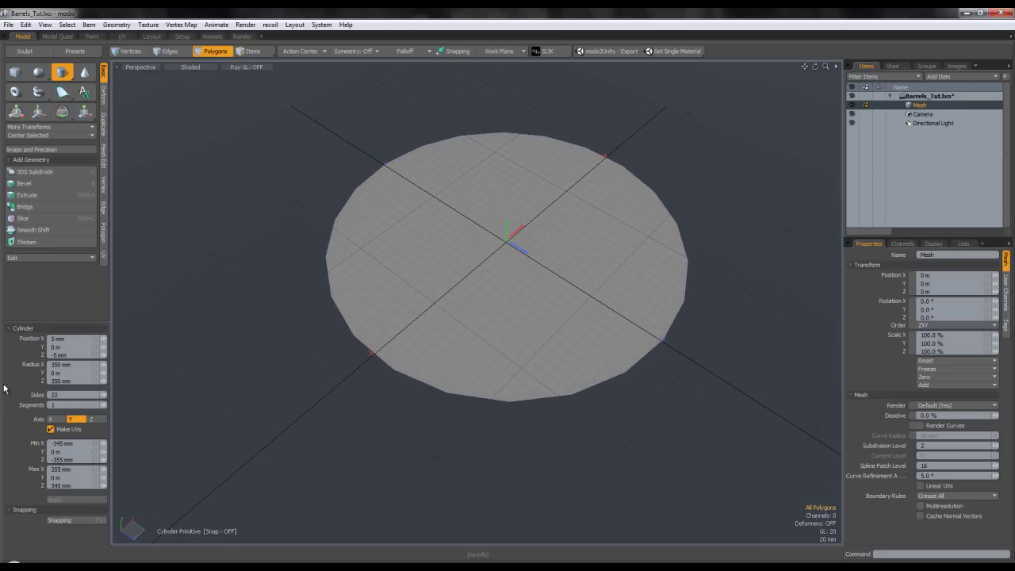
- Set the disc's number of sides to 28 and move its center along Z to 0 m
{"action": "left_click_drag", "start_coordinate": [267, 366], "coordinate": [356, 346], "text": "alt"}
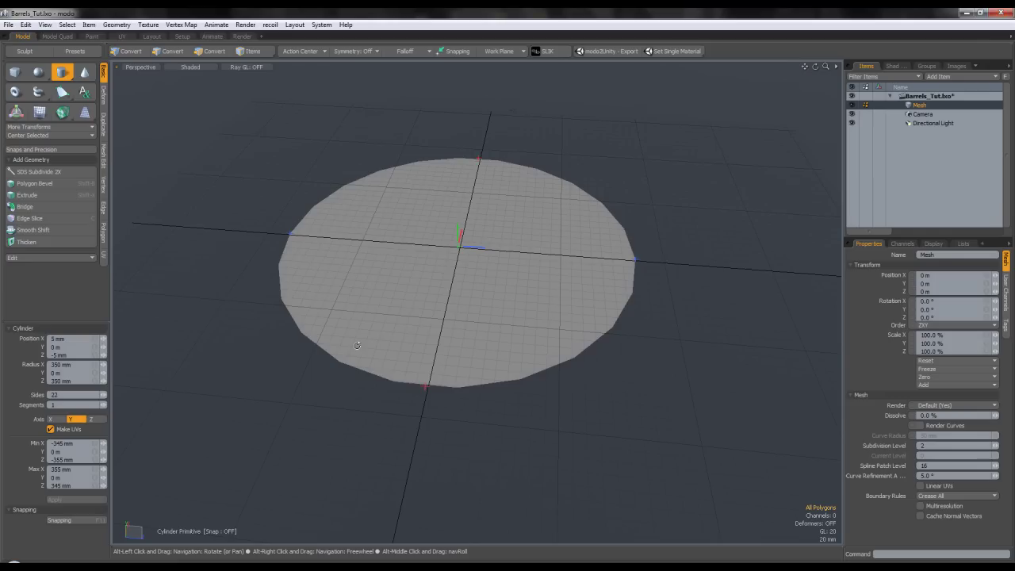
{"action": "left_click_drag", "start_coordinate": [68, 396], "coordinate": [2, 398]}
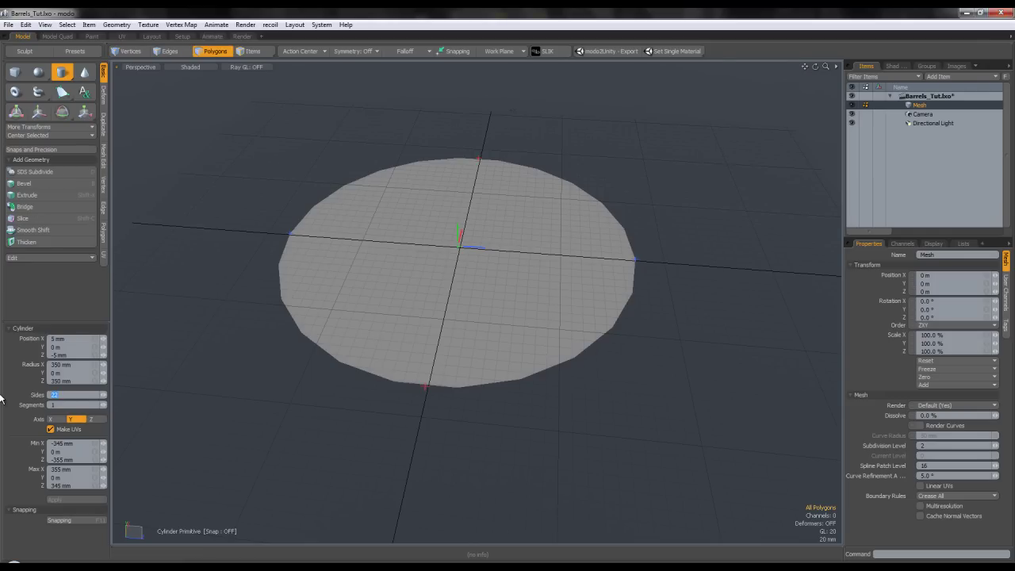
{"action": "type", "text": "28"}
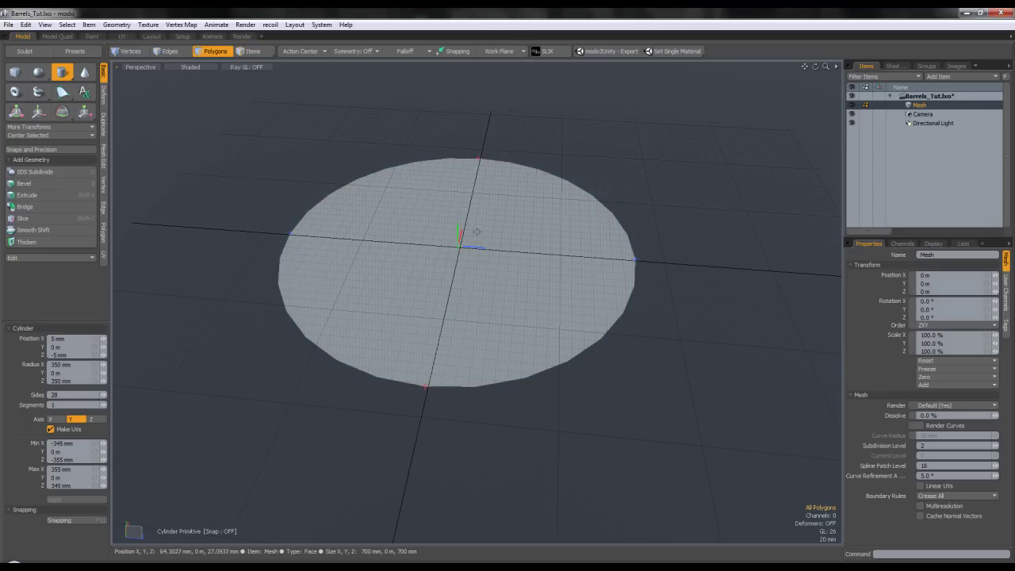
{"action": "left_click_drag", "start_coordinate": [480, 247], "coordinate": [484, 247]}
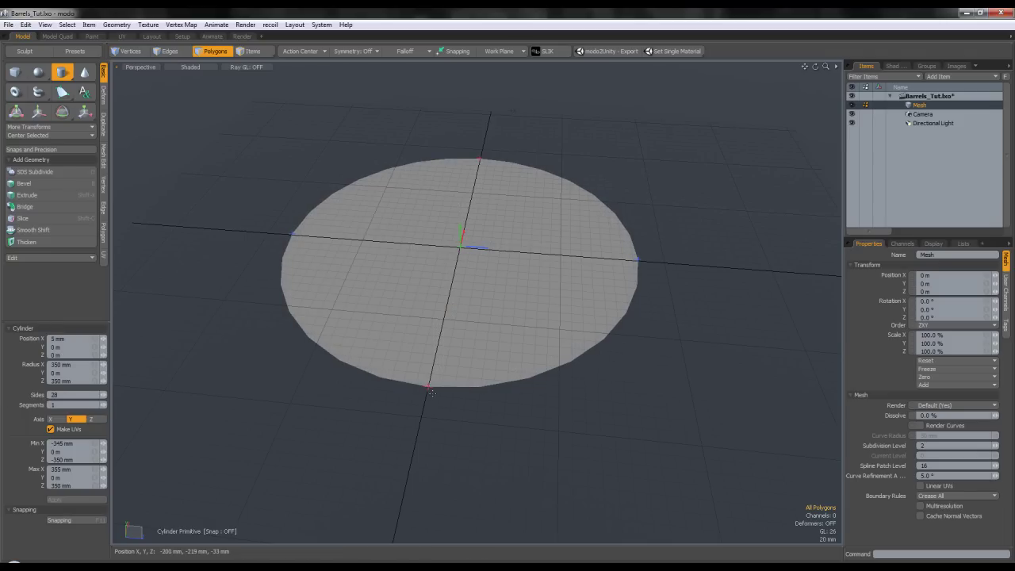
- Reduce the disc's number of sides to 26
{"action": "scroll", "coordinate": [428, 386], "scroll_direction": "up", "scroll_amount": 3}
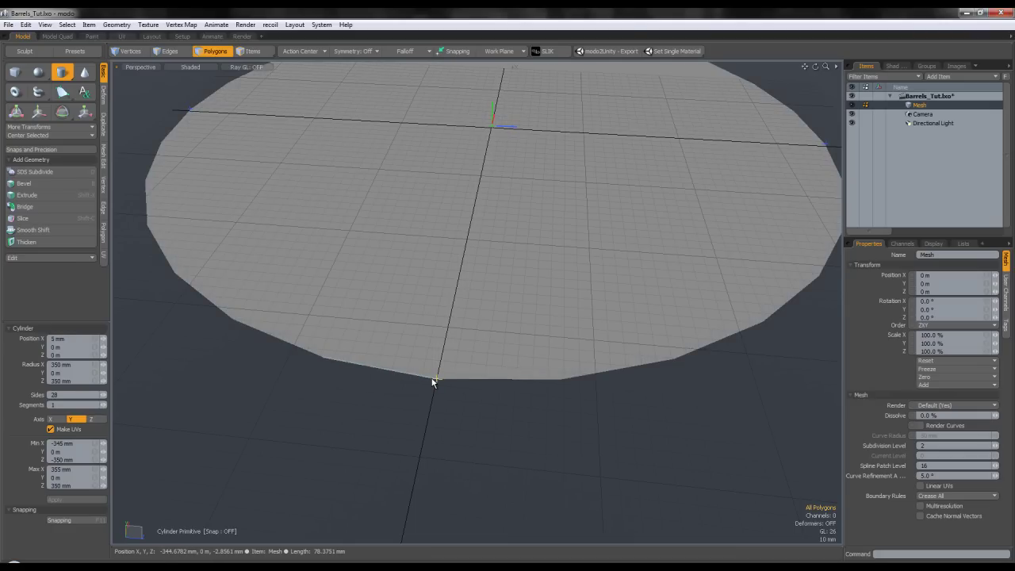
{"action": "scroll", "coordinate": [432, 381], "scroll_direction": "down", "scroll_amount": 4}
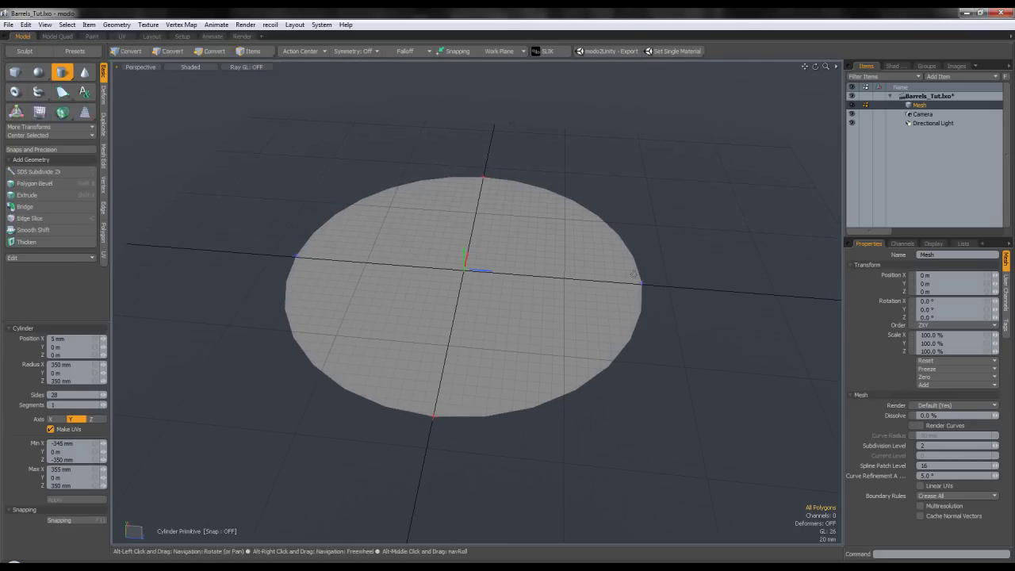
{"action": "left_click_drag", "start_coordinate": [501, 356], "coordinate": [523, 290], "text": "alt+shift"}
{"action": "scroll", "coordinate": [468, 317], "scroll_direction": "up", "scroll_amount": 4}
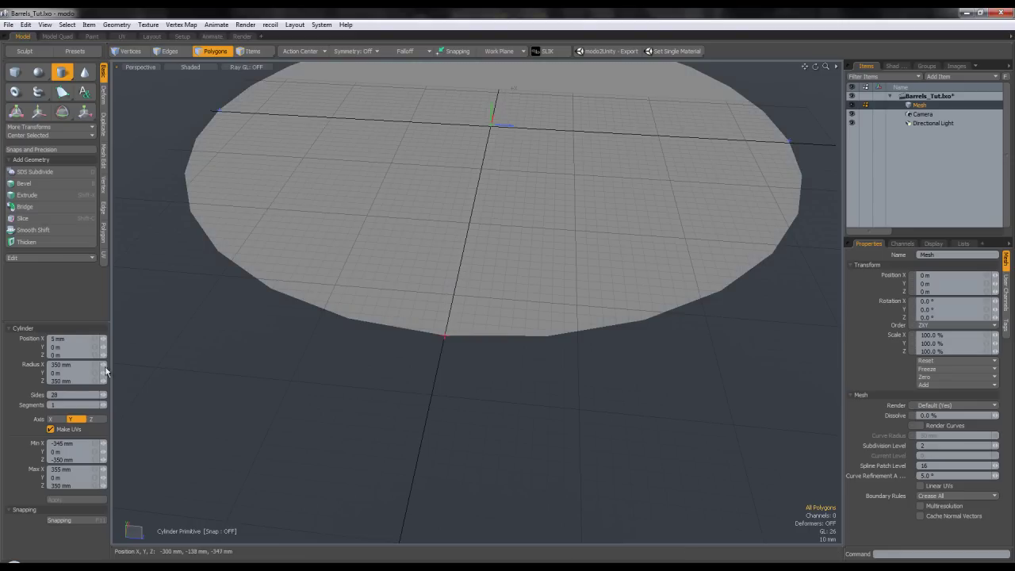
{"action": "left_click_drag", "start_coordinate": [61, 393], "coordinate": [19, 395]}
{"action": "type", "text": "26"}
{"action": "key", "text": "Return"}
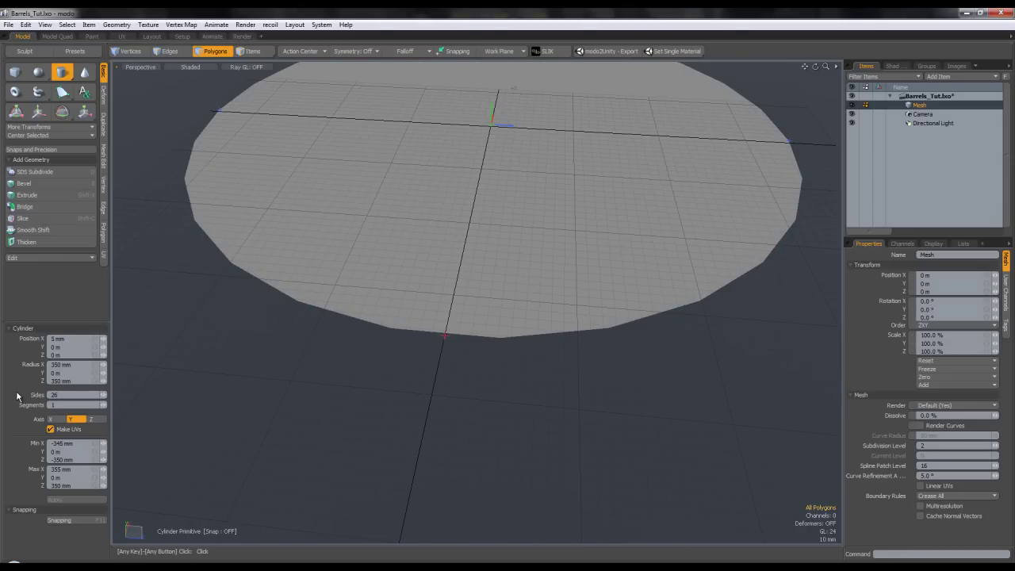
- Set the disc's number of sides to 30 and finish the cylinder primitive
{"action": "scroll", "coordinate": [426, 262], "scroll_direction": "down", "scroll_amount": 4}
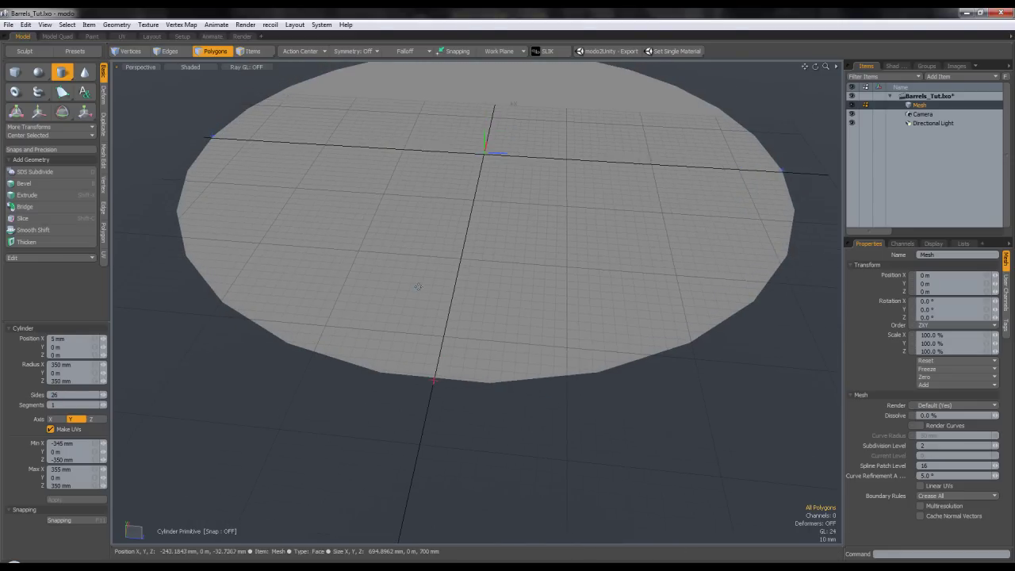
{"action": "left_click_drag", "start_coordinate": [481, 260], "coordinate": [481, 285], "text": "alt+shift"}
{"action": "scroll", "coordinate": [481, 285], "scroll_direction": "down", "scroll_amount": 3}
{"action": "left_click_drag", "start_coordinate": [481, 285], "coordinate": [456, 334], "text": "alt"}
{"action": "scroll", "coordinate": [448, 361], "scroll_direction": "up", "scroll_amount": 4}
{"action": "scroll", "coordinate": [460, 340], "scroll_direction": "down", "scroll_amount": 2}
{"action": "scroll", "coordinate": [461, 361], "scroll_direction": "down", "scroll_amount": 2}
{"action": "scroll", "coordinate": [428, 379], "scroll_direction": "up", "scroll_amount": 2}
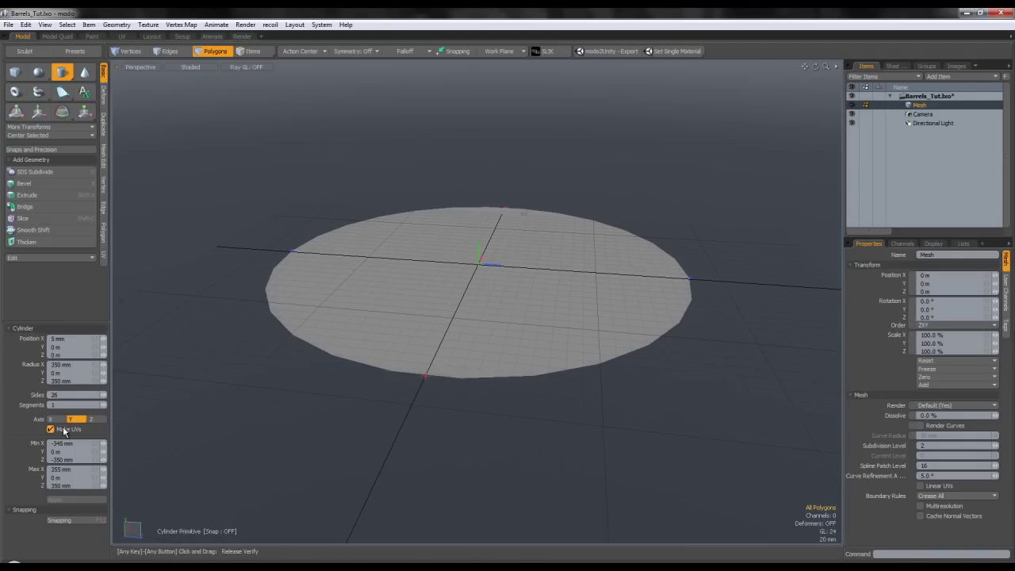
{"action": "left_click_drag", "start_coordinate": [60, 394], "coordinate": [5, 396]}
{"action": "type", "text": "30"}
{"action": "key", "text": "Return"}
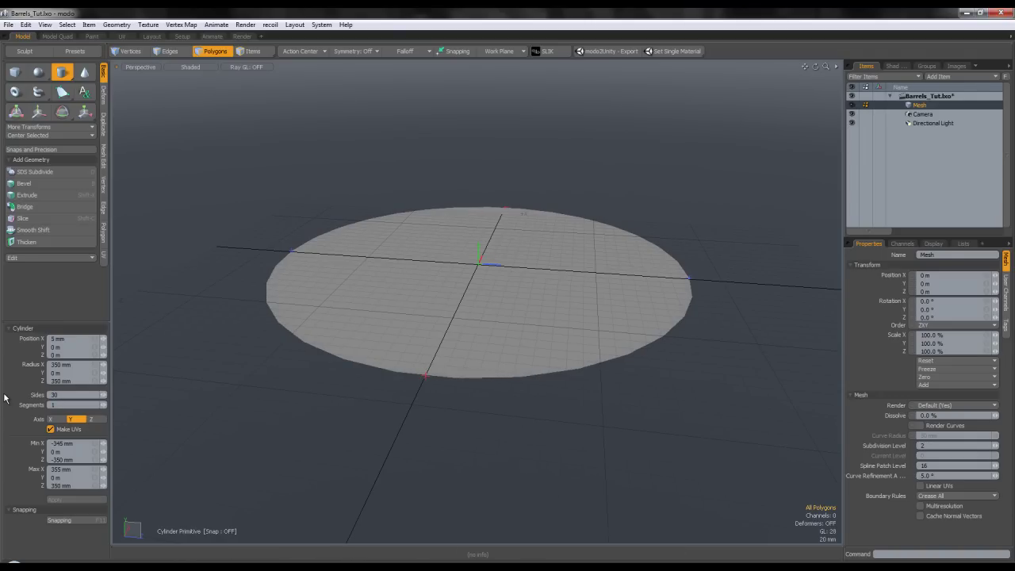
{"action": "left_click_drag", "start_coordinate": [372, 177], "coordinate": [386, 305], "text": "alt"}
{"action": "scroll", "coordinate": [406, 286], "scroll_direction": "down", "scroll_amount": 5}
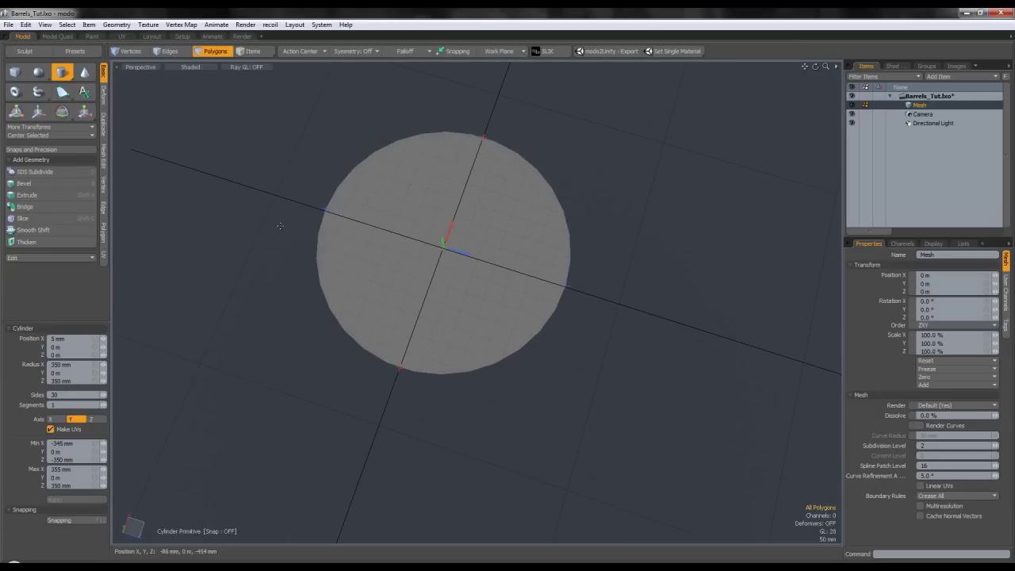
{"action": "left_click", "coordinate": [221, 54]}
- Extrude the disc's polygons straight up along Y by about 833 mm to form the barrel body
{"action": "scroll", "coordinate": [291, 145], "scroll_direction": "down", "scroll_amount": 3}
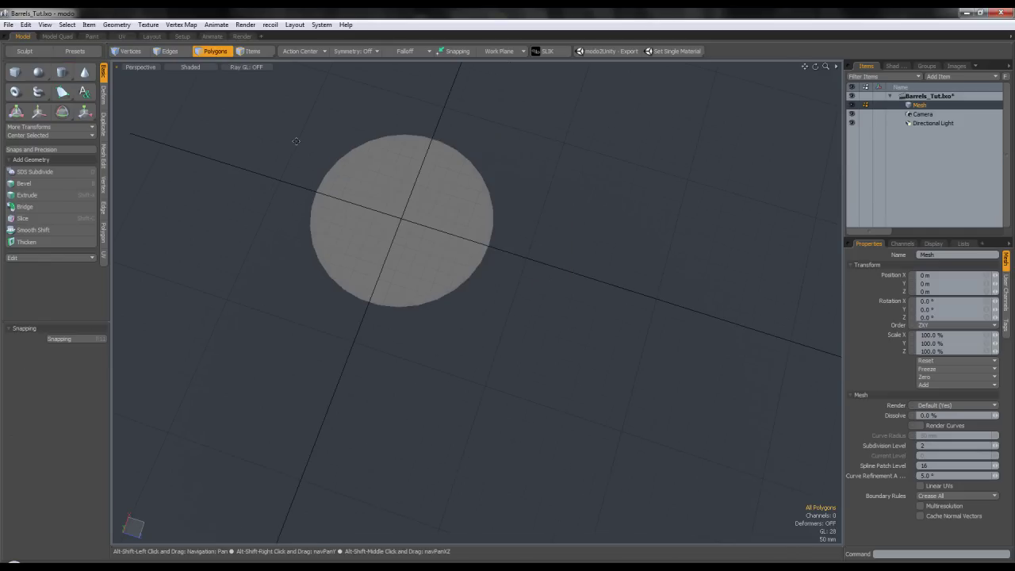
{"action": "left_click_drag", "start_coordinate": [294, 142], "coordinate": [313, 180], "text": "alt+shift"}
{"action": "left_click", "coordinate": [426, 237]}
{"action": "left_click_drag", "start_coordinate": [428, 294], "coordinate": [436, 259], "text": "alt"}
{"action": "key", "text": "shift+x"}
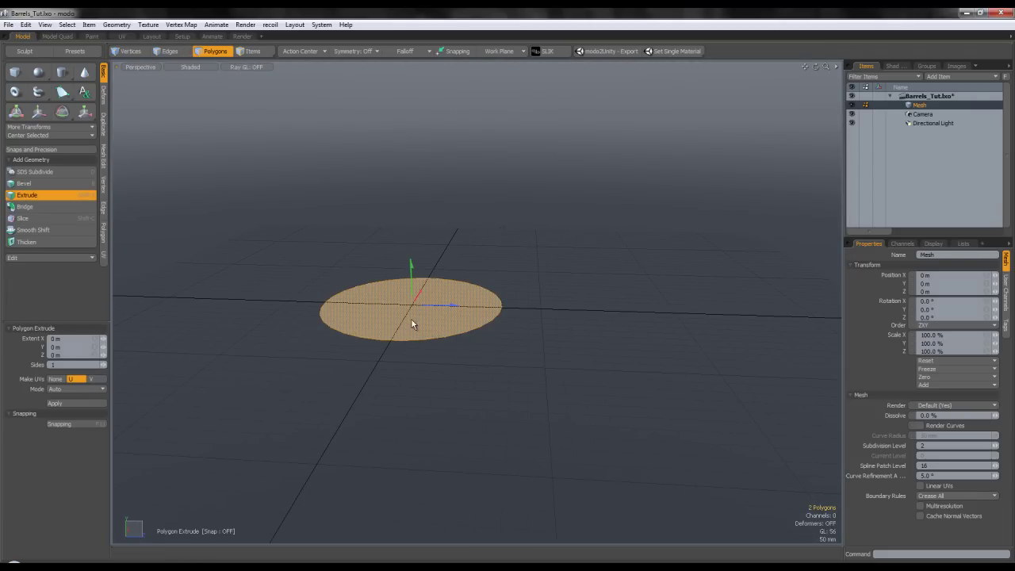
{"action": "left_click_drag", "start_coordinate": [411, 291], "coordinate": [406, 127]}
{"action": "scroll", "coordinate": [425, 241], "scroll_direction": "down", "scroll_amount": 3}
{"action": "mouse_move", "coordinate": [425, 242]}
{"action": "left_mouse_down", "text": "alt+shift"}
{"action": "mouse_move", "coordinate": [425, 272]}
{"action": "mouse_move", "coordinate": [433, 256]}
{"action": "left_mouse_up", "text": "alt+shift"}
{"action": "left_click_drag", "start_coordinate": [422, 222], "coordinate": [422, 191]}
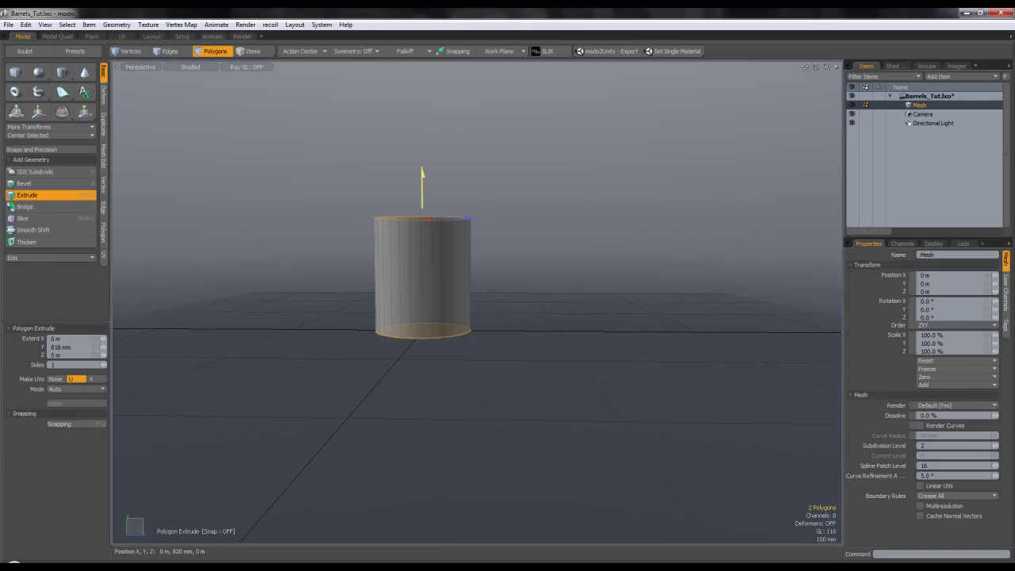
{"action": "key", "text": "q"}
{"action": "left_click", "coordinate": [455, 199]}
- Center the entire cylinder on all axes and raise it along Y until its base sits on the ground plane
{"action": "left_click_drag", "start_coordinate": [455, 199], "coordinate": [414, 321], "text": "alt"}
{"action": "scroll", "coordinate": [419, 262], "scroll_direction": "up", "scroll_amount": 5}
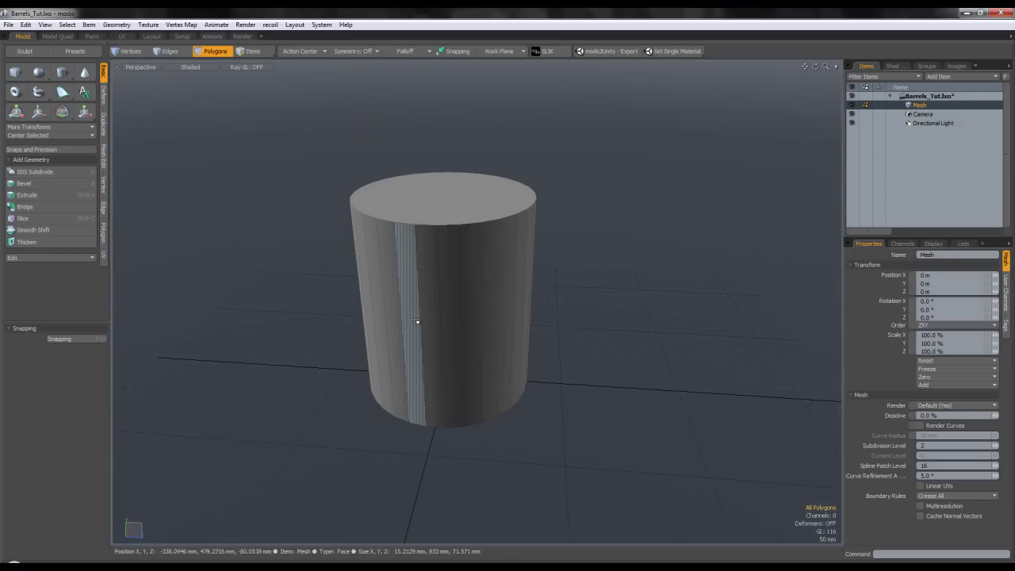
{"action": "double_click", "coordinate": [413, 320]}
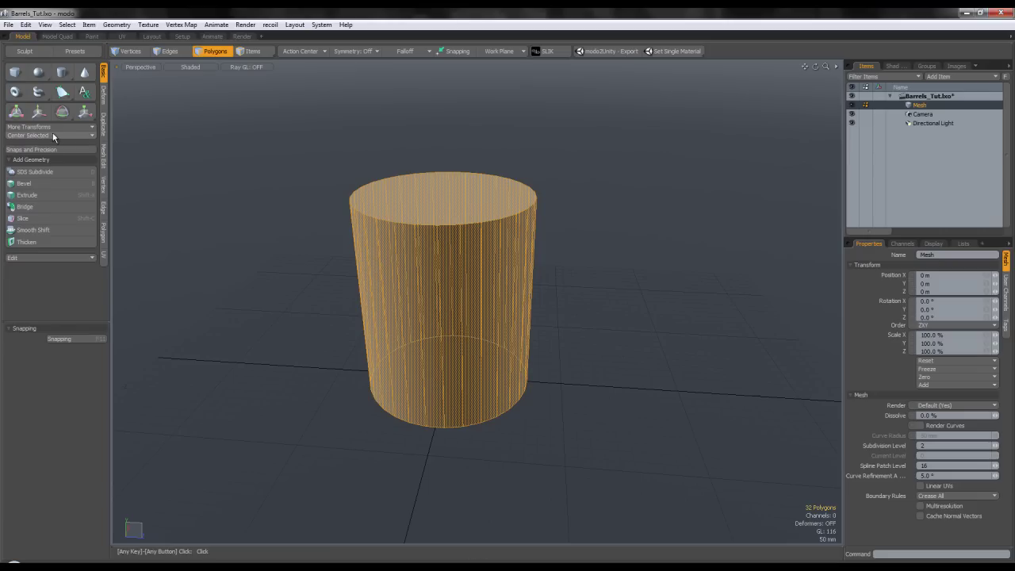
{"action": "left_click", "coordinate": [27, 137]}
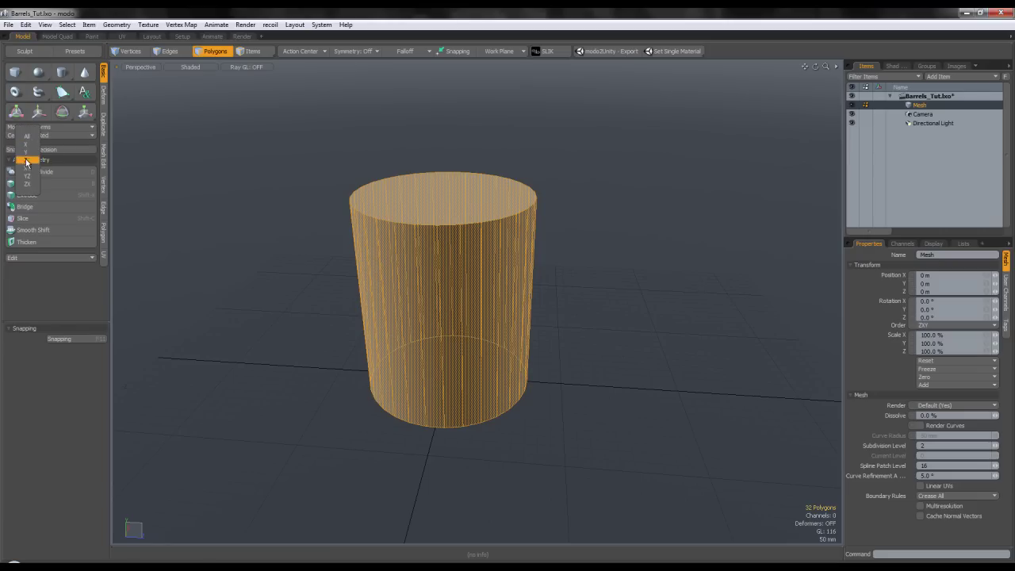
{"action": "left_click", "coordinate": [28, 137]}
{"action": "key", "text": "w"}
{"action": "left_click_drag", "start_coordinate": [449, 357], "coordinate": [447, 264]}
{"action": "key", "text": "q"}
{"action": "left_click", "coordinate": [538, 423]}
- Try a uniform Loop Slice with a count of 5 around the cylinder's side polygons
{"action": "left_click_drag", "start_coordinate": [537, 426], "coordinate": [544, 364], "text": "alt"}
{"action": "left_click_drag", "start_coordinate": [497, 304], "coordinate": [417, 305], "text": "alt"}
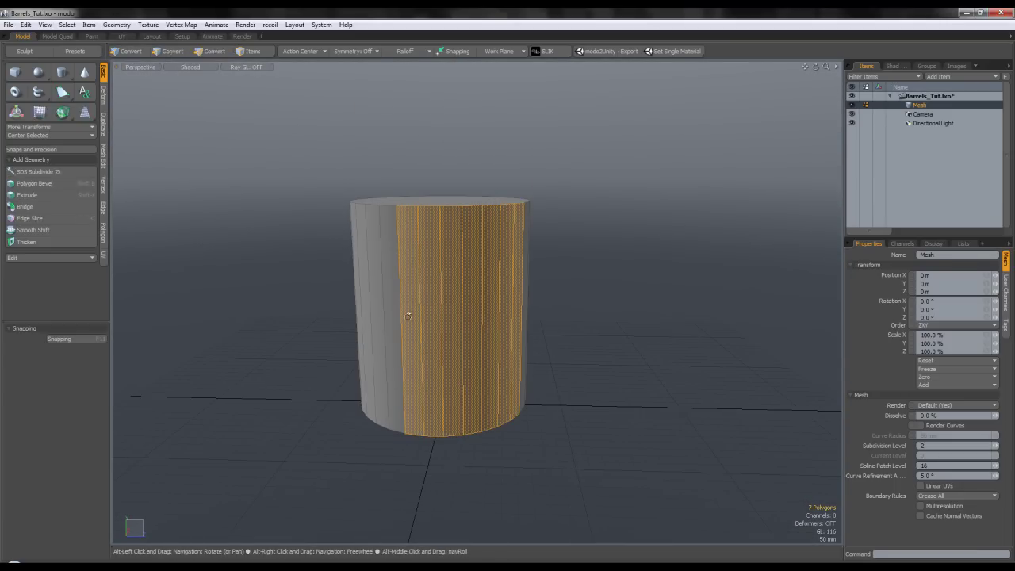
{"action": "key", "text": "alt+c"}
{"action": "left_click", "coordinate": [469, 323]}
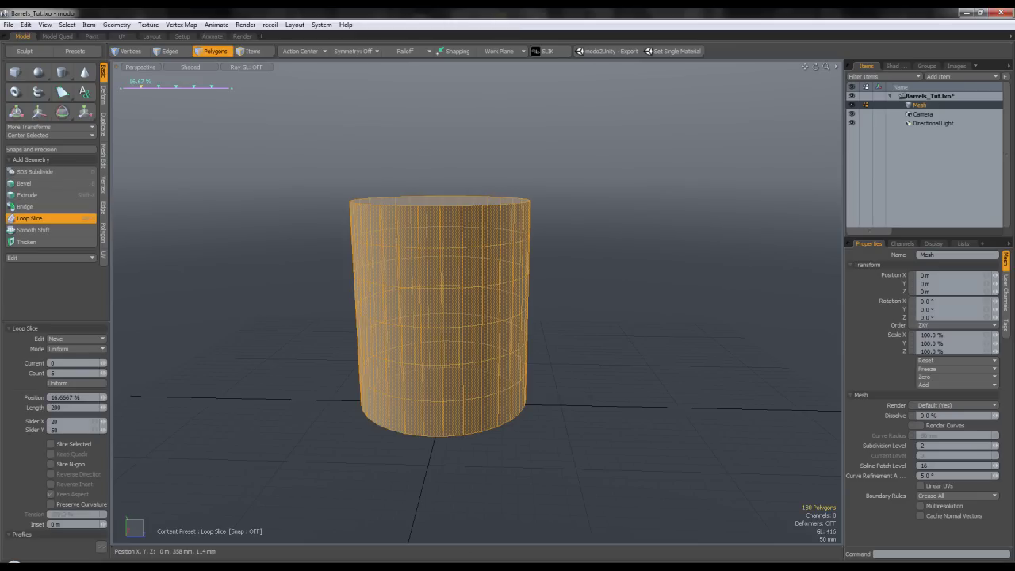
{"action": "left_click", "coordinate": [26, 221]}
{"action": "key", "text": "ctrl+z"}
{"action": "left_click", "coordinate": [627, 310]}
- Loop Slice the cylinder's side wall with four evenly spaced horizontal cuts, using neighbouring side polygons to define the ring
{"action": "left_click_drag", "start_coordinate": [508, 309], "coordinate": [418, 309], "text": "shift"}
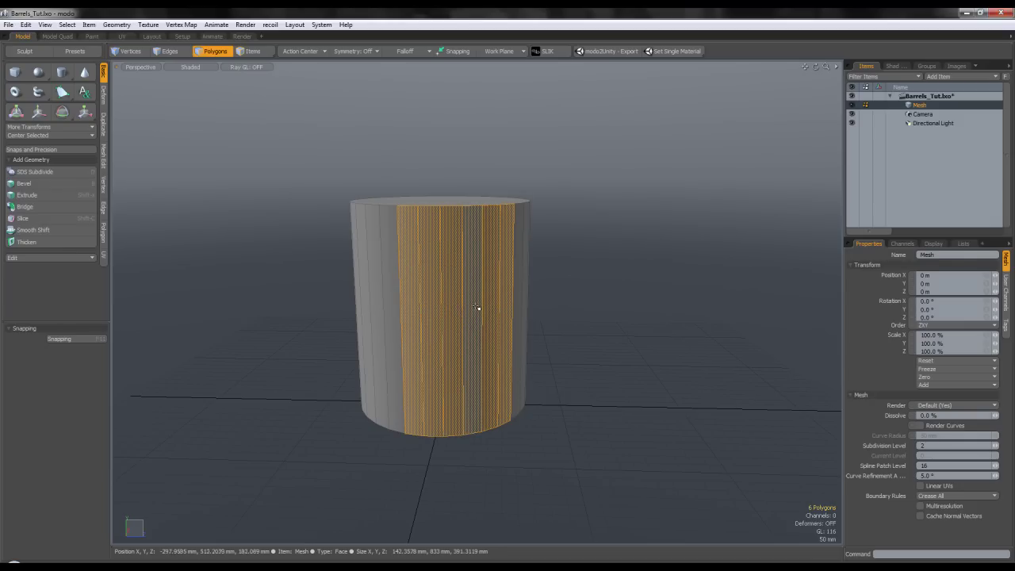
{"action": "key", "text": "alt+c"}
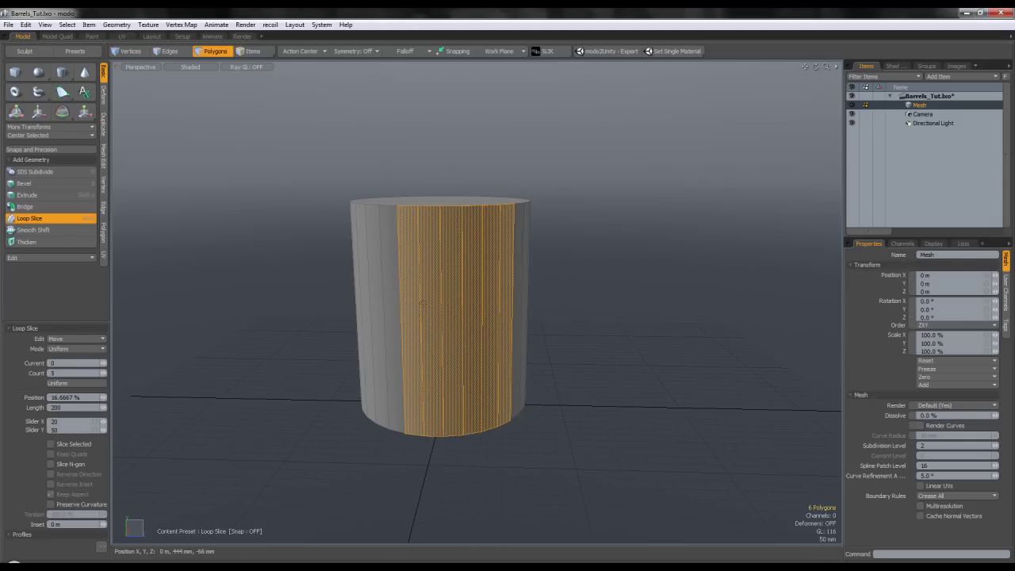
{"action": "left_click", "coordinate": [542, 303]}
{"action": "left_click_drag", "start_coordinate": [544, 318], "coordinate": [498, 315], "text": "alt"}
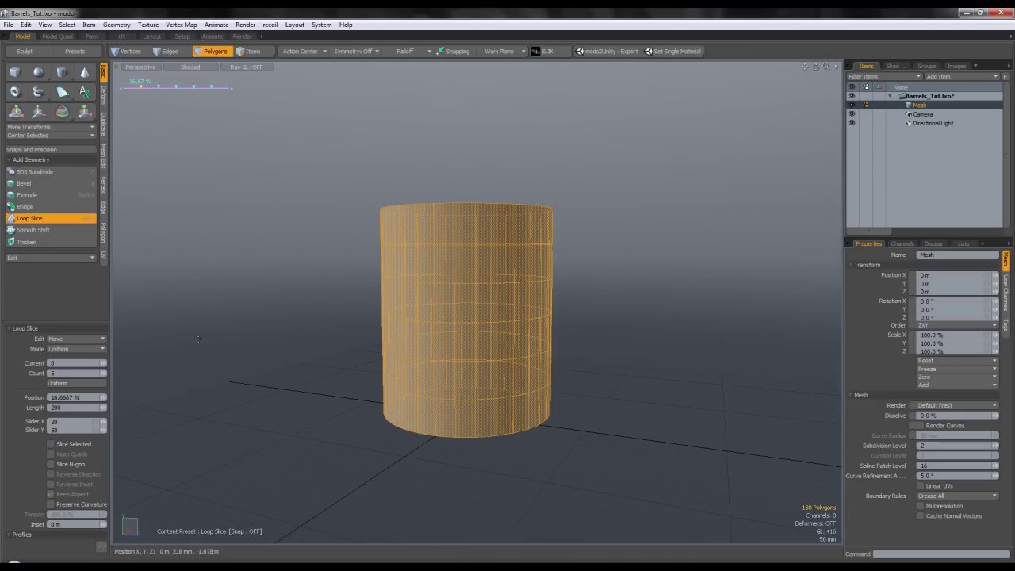
{"action": "left_click_drag", "start_coordinate": [588, 356], "coordinate": [535, 373], "text": "alt"}
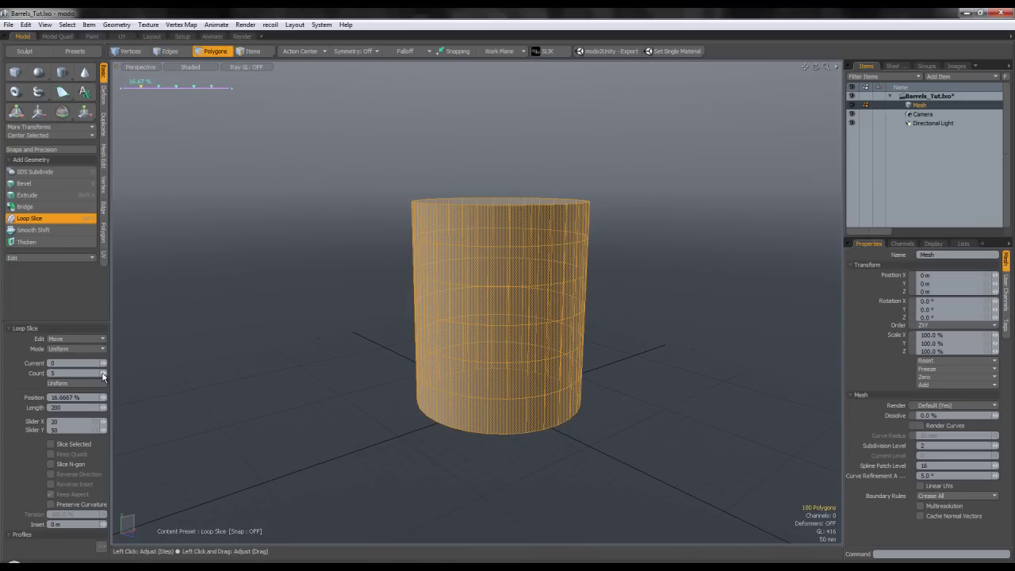
{"action": "left_click", "coordinate": [102, 375]}
{"action": "left_click_drag", "start_coordinate": [293, 351], "coordinate": [348, 357], "text": "alt"}
{"action": "key", "text": "space"}
{"action": "left_click", "coordinate": [541, 368]}
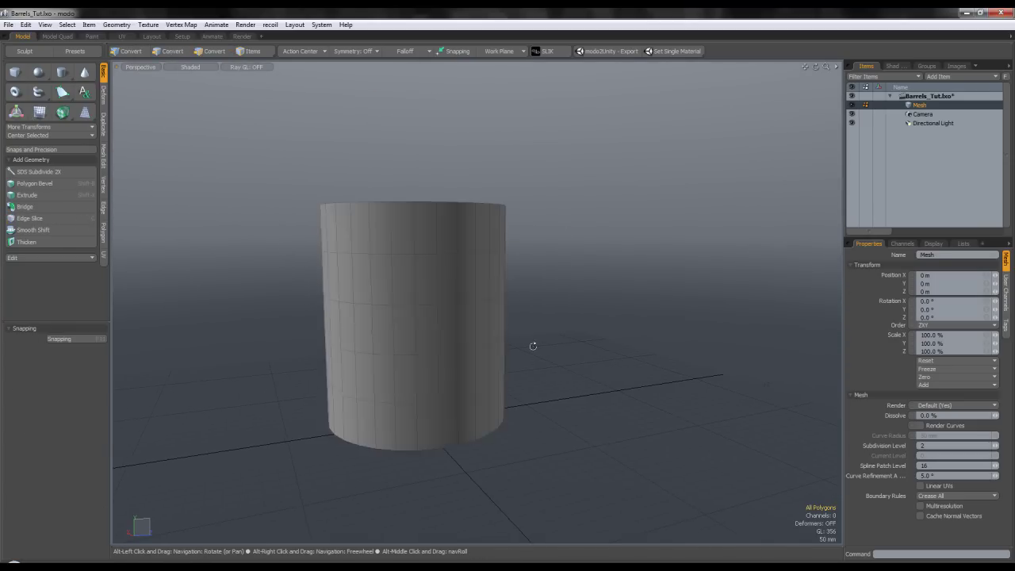
- Spread the highest and lowest horizontal edge loops on the side wall apart by scaling them to about 137% along Y
{"action": "left_click_drag", "start_coordinate": [532, 347], "coordinate": [446, 376], "text": "alt"}
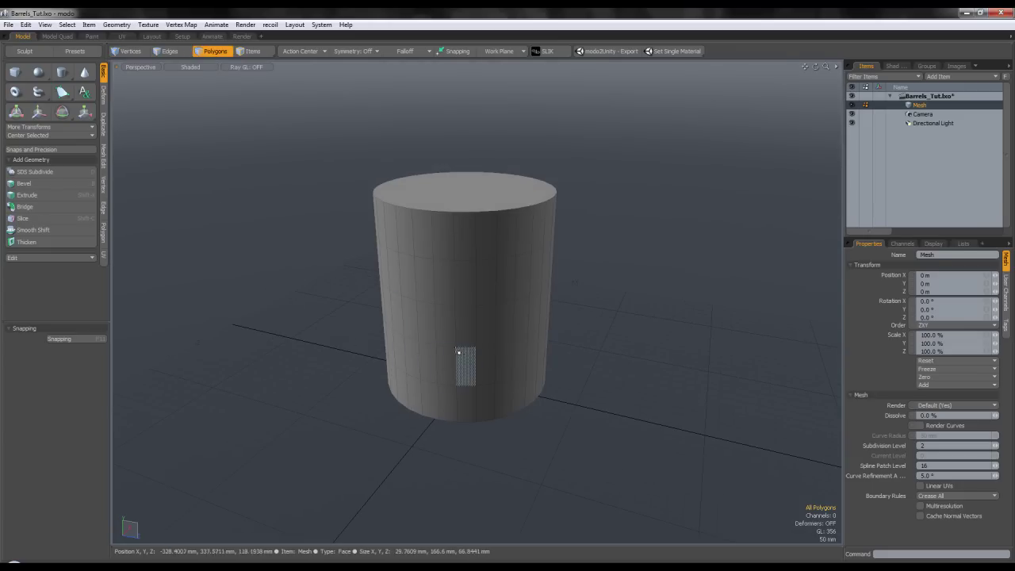
{"action": "left_click", "coordinate": [169, 56]}
{"action": "left_click", "coordinate": [328, 236]}
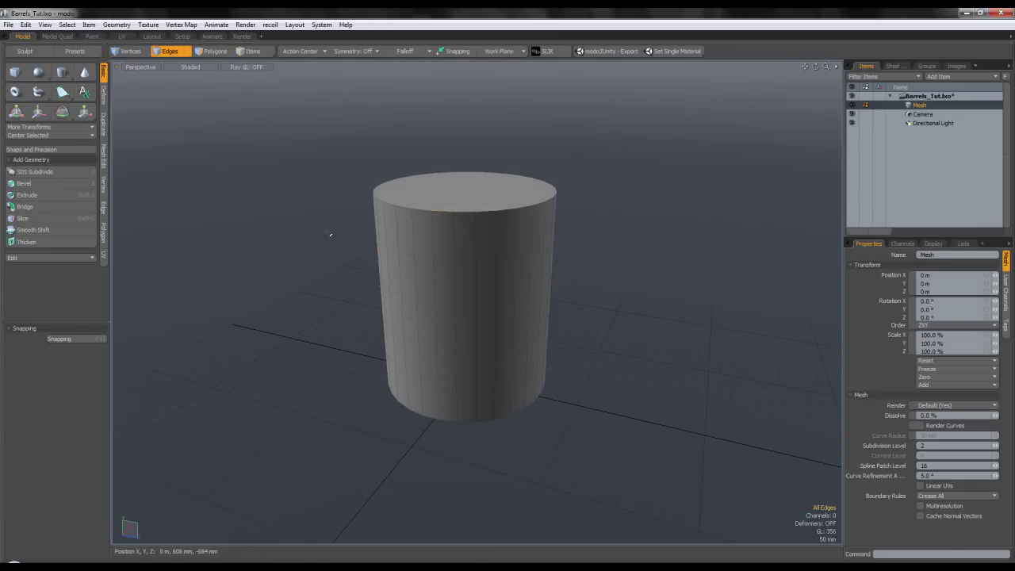
{"action": "left_click_drag", "start_coordinate": [343, 276], "coordinate": [426, 256], "text": "alt"}
{"action": "double_click", "coordinate": [452, 251]}
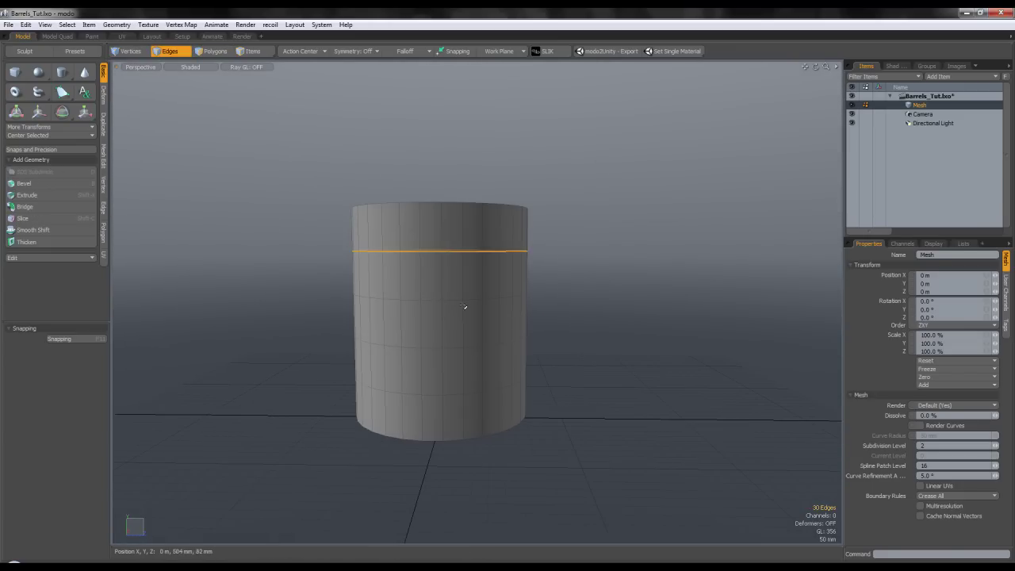
{"action": "double_click", "coordinate": [449, 392], "text": "shift"}
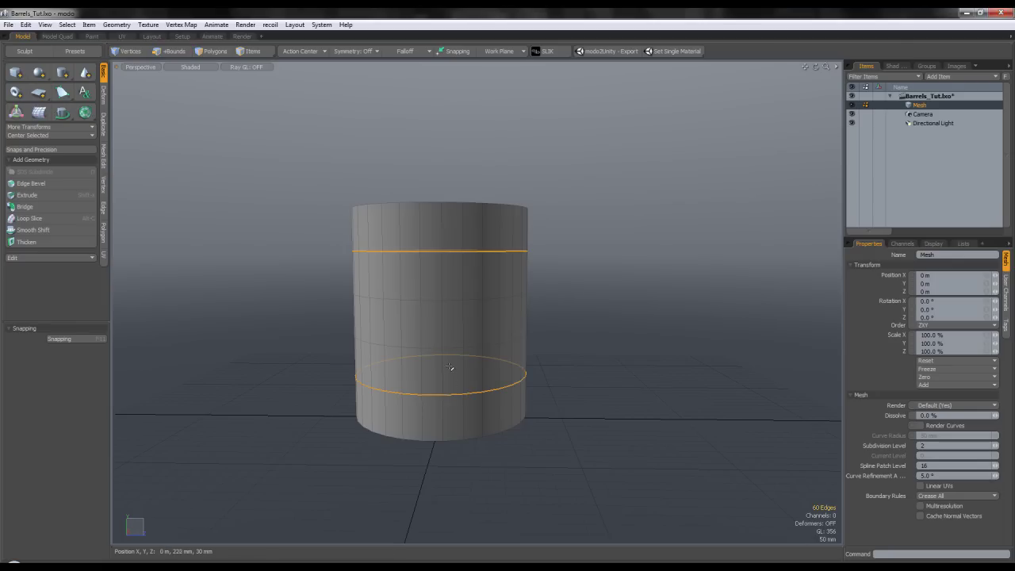
{"action": "key", "text": "w"}
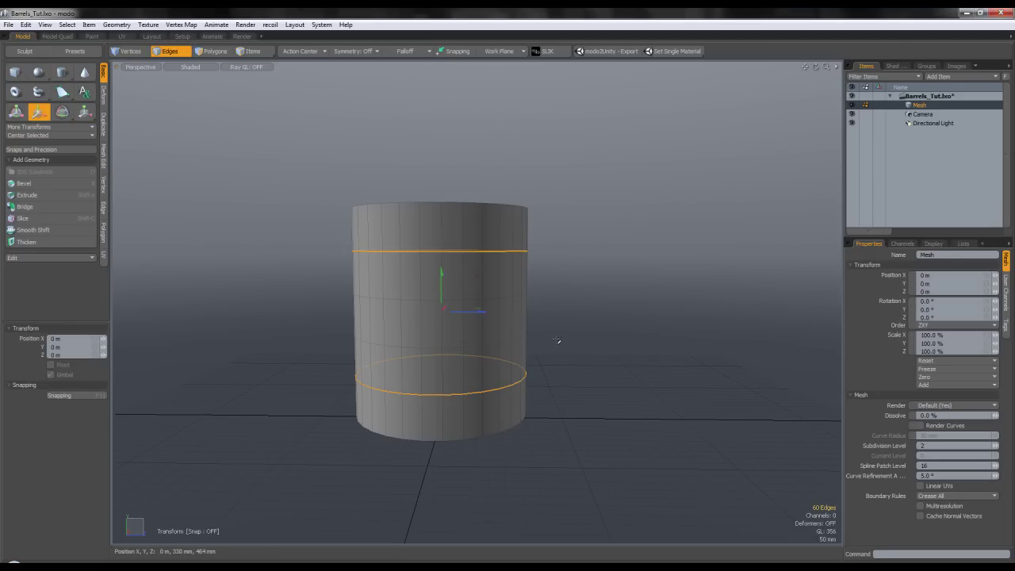
{"action": "key", "text": "q"}
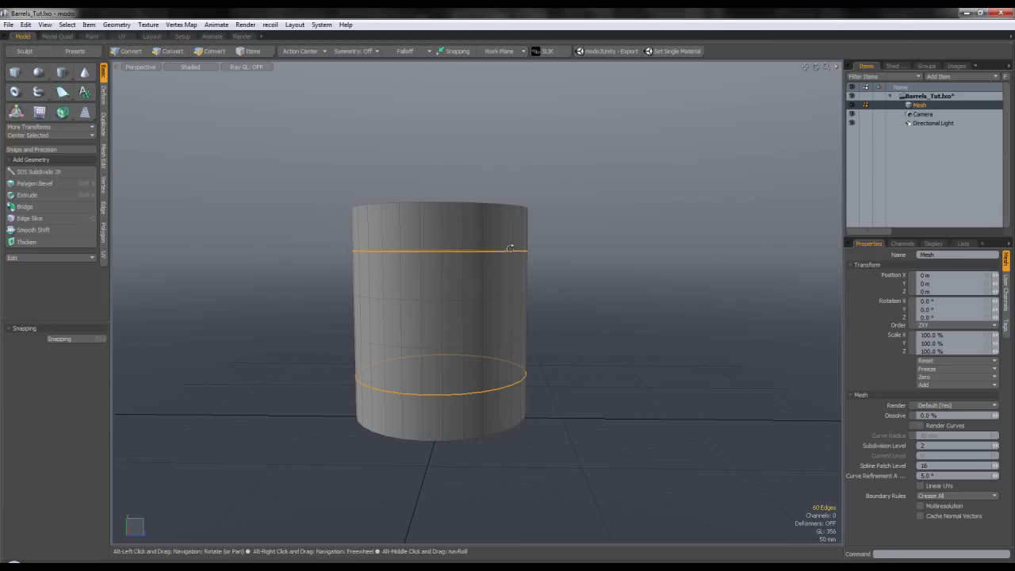
{"action": "left_click_drag", "start_coordinate": [510, 248], "coordinate": [468, 260], "text": "alt"}
{"action": "key", "text": "r"}
{"action": "left_click_drag", "start_coordinate": [471, 317], "coordinate": [474, 283], "text": "alt"}
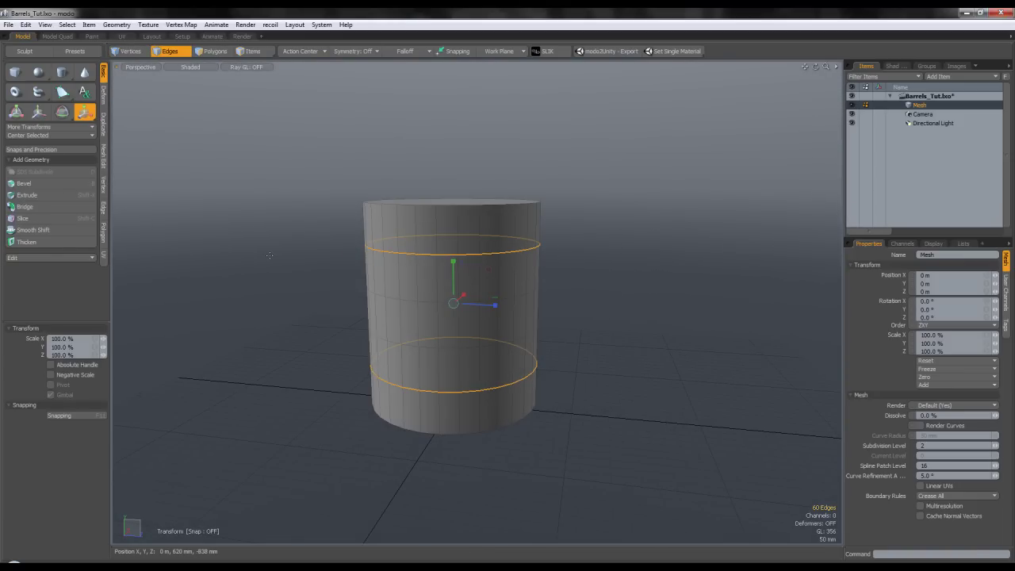
{"action": "left_click_drag", "start_coordinate": [453, 289], "coordinate": [453, 271]}
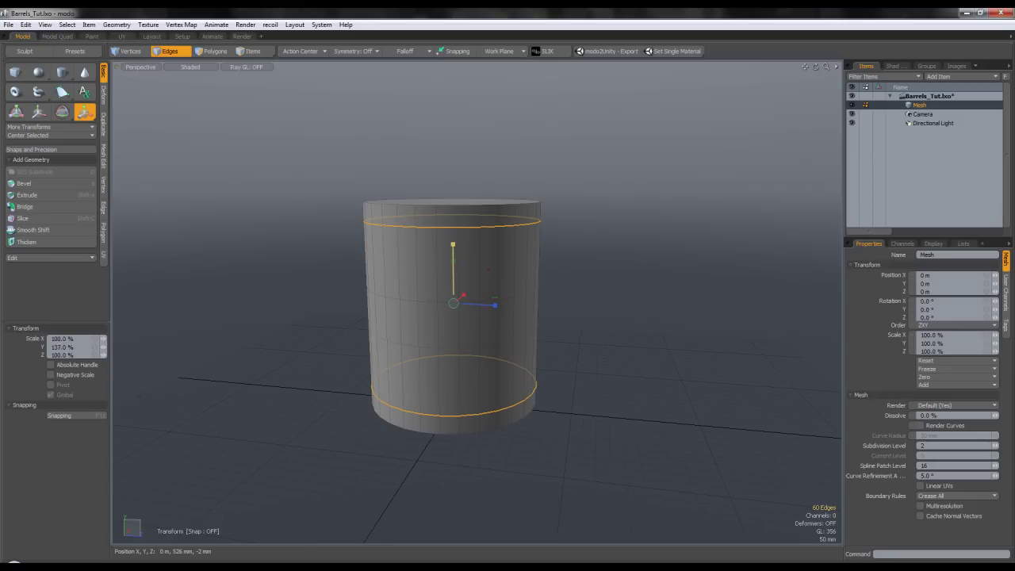
{"action": "key", "text": "space"}
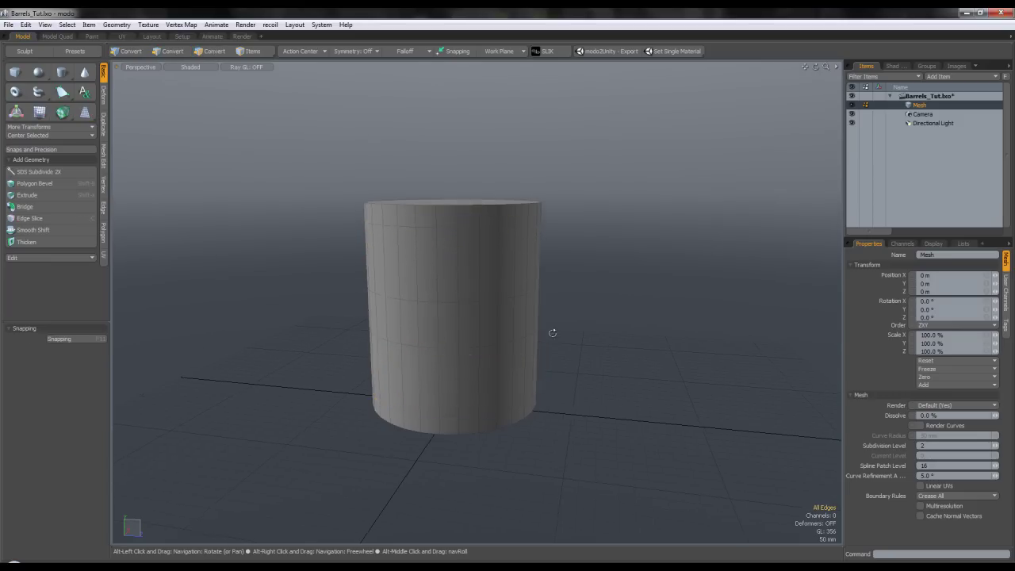
- Scale the two outer edge loops slightly further apart along Y, closer to the cylinder's rims
{"action": "left_click_drag", "start_coordinate": [550, 333], "coordinate": [548, 328], "text": "alt"}
{"action": "key", "text": "r"}
{"action": "left_click_drag", "start_coordinate": [455, 284], "coordinate": [455, 278]}
{"action": "key", "text": "space"}
{"action": "left_click", "coordinate": [618, 336]}
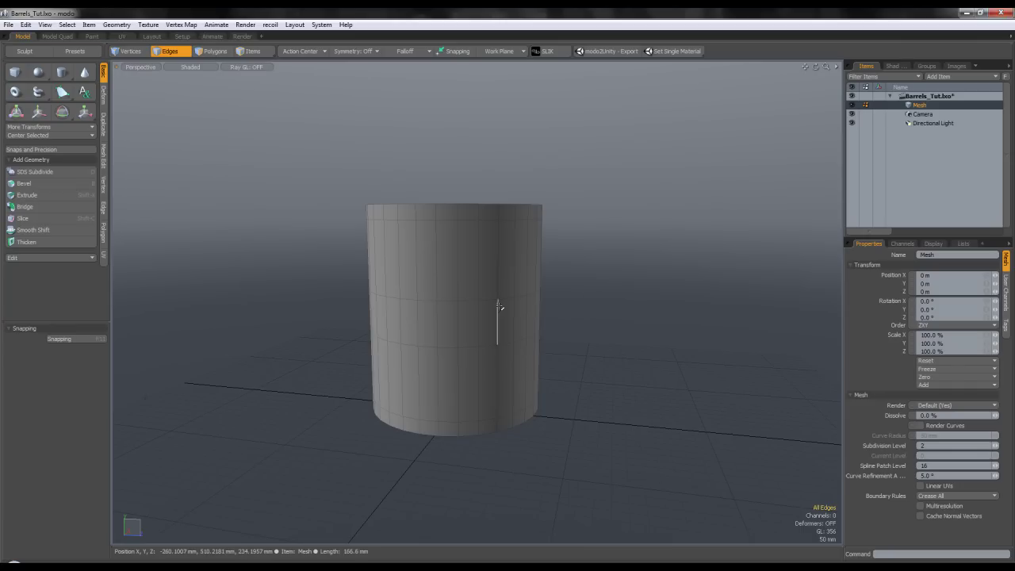
- Spread the two middle horizontal edge loops apart by scaling them to about 155% along Y
{"action": "double_click", "coordinate": [464, 297]}
{"action": "double_click", "coordinate": [468, 348], "text": "shift"}
{"action": "key", "text": "r"}
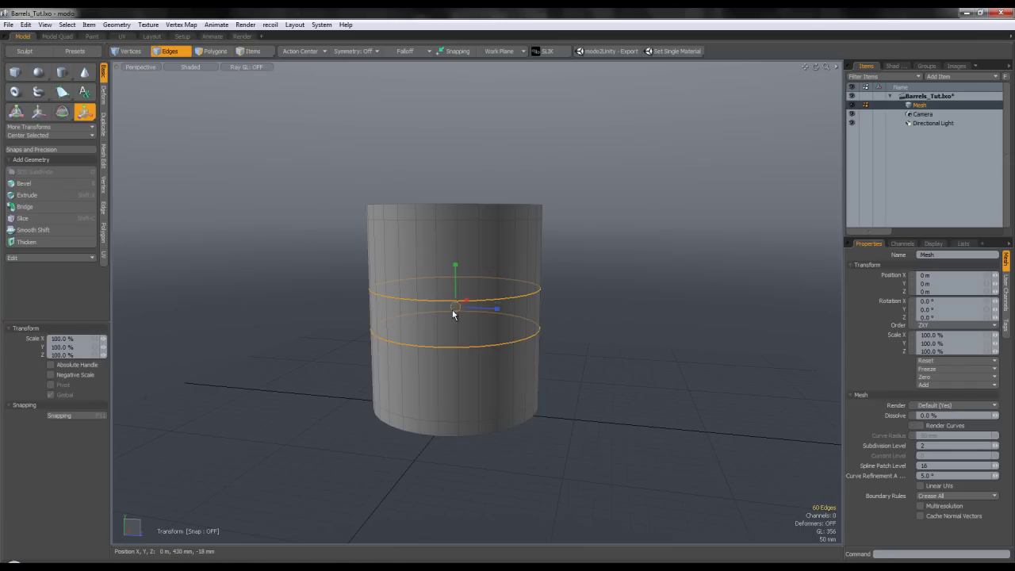
{"action": "left_click_drag", "start_coordinate": [455, 265], "coordinate": [455, 239]}
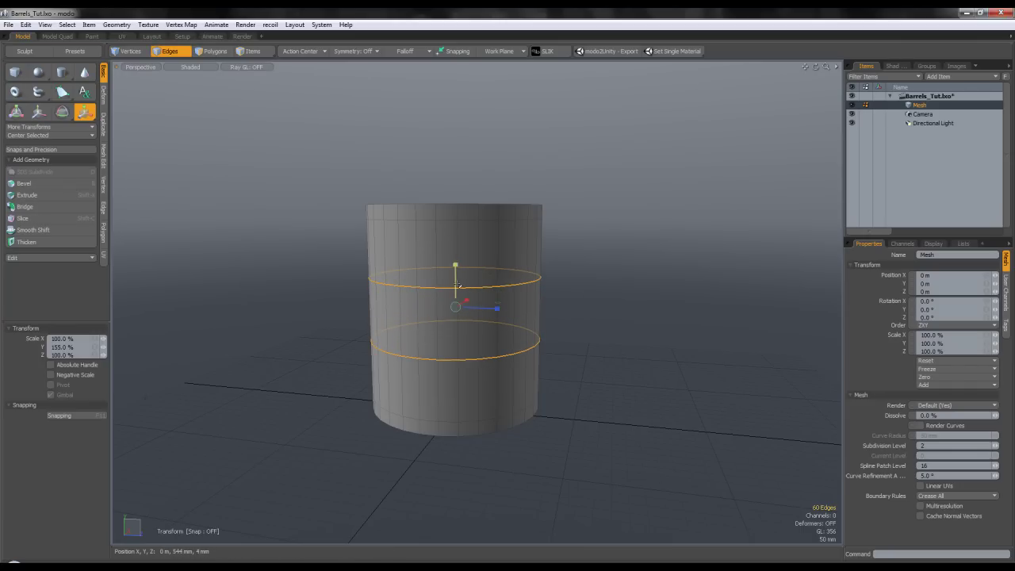
{"action": "key", "text": "q"}
{"action": "left_click", "coordinate": [595, 341]}
- Bulge the barrel's middle by scaling its two central edge loops to about 121% in X and Z
{"action": "left_click_drag", "start_coordinate": [594, 341], "coordinate": [568, 393], "text": "alt"}
{"action": "double_click", "coordinate": [470, 350]}
{"action": "double_click", "coordinate": [470, 290], "text": "shift"}
{"action": "left_click_drag", "start_coordinate": [470, 290], "coordinate": [466, 351], "text": "alt"}
{"action": "key", "text": "r"}
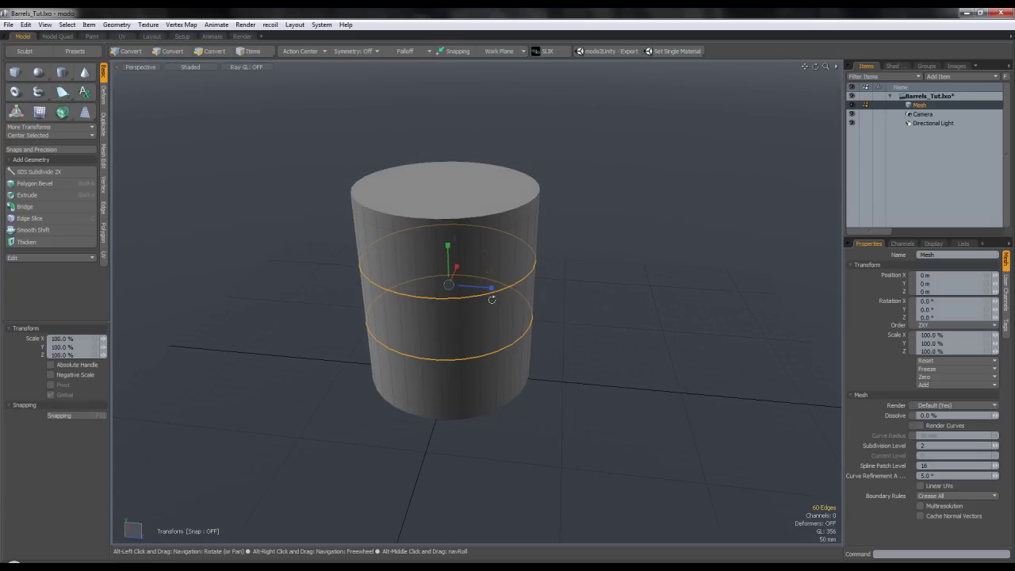
{"action": "left_click_drag", "start_coordinate": [490, 294], "coordinate": [496, 333], "text": "alt"}
{"action": "left_click_drag", "start_coordinate": [499, 241], "coordinate": [567, 257], "text": "alt"}
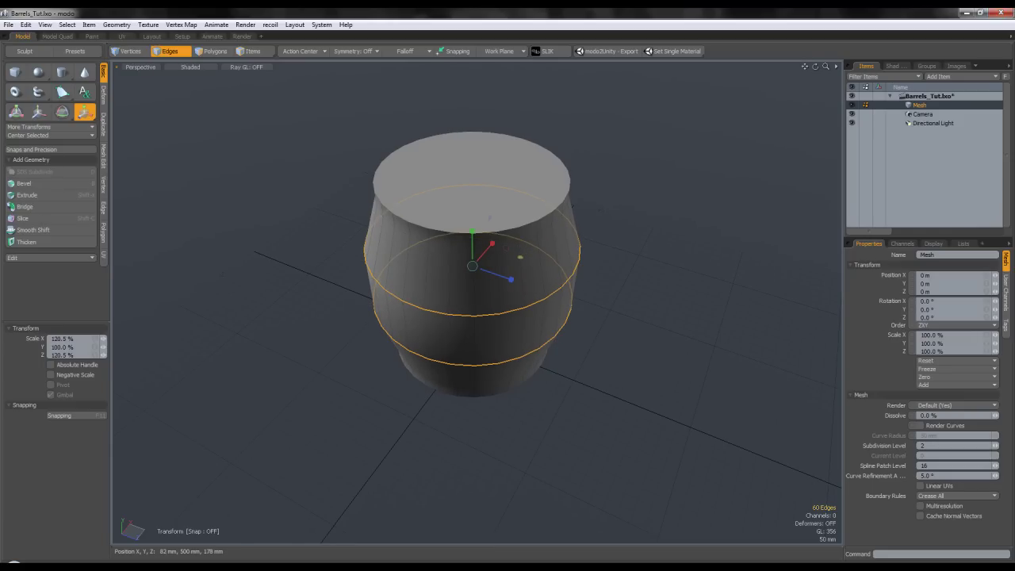
{"action": "mouse_move", "coordinate": [521, 270]}
{"action": "left_mouse_down", "text": "alt"}
{"action": "mouse_move", "coordinate": [539, 217]}
{"action": "mouse_move", "coordinate": [510, 279]}
{"action": "left_mouse_up", "text": "alt"}
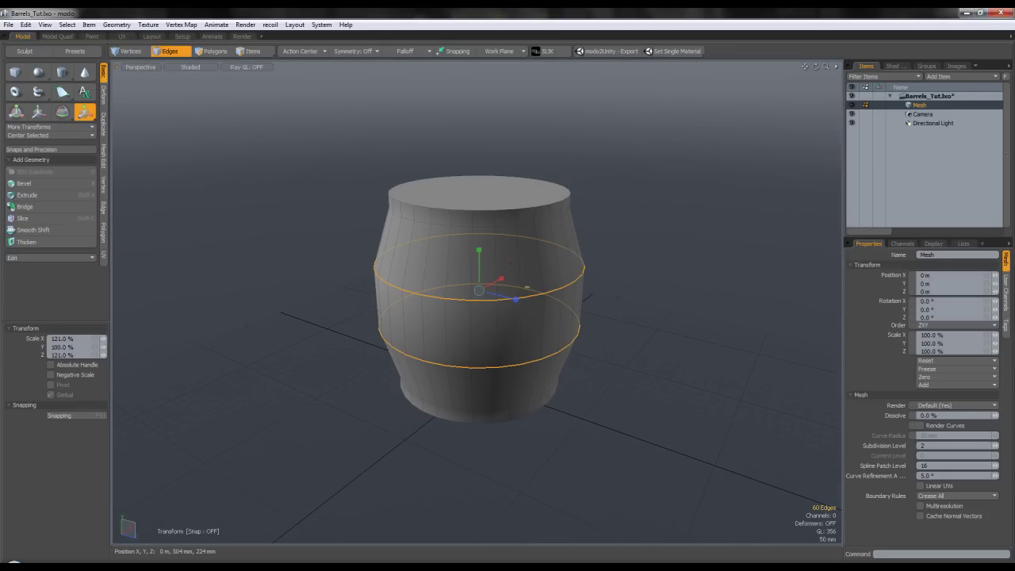
{"action": "key", "text": "space"}
{"action": "left_click", "coordinate": [663, 294]}
- Scale the edge loops nearest the barrel's top and bottom rims slightly outward in X and Z
{"action": "double_click", "coordinate": [503, 227]}
{"action": "double_click", "coordinate": [503, 412], "text": "shift"}
{"action": "left_click_drag", "start_coordinate": [527, 356], "coordinate": [531, 368], "text": "alt"}
{"action": "key", "text": "r"}
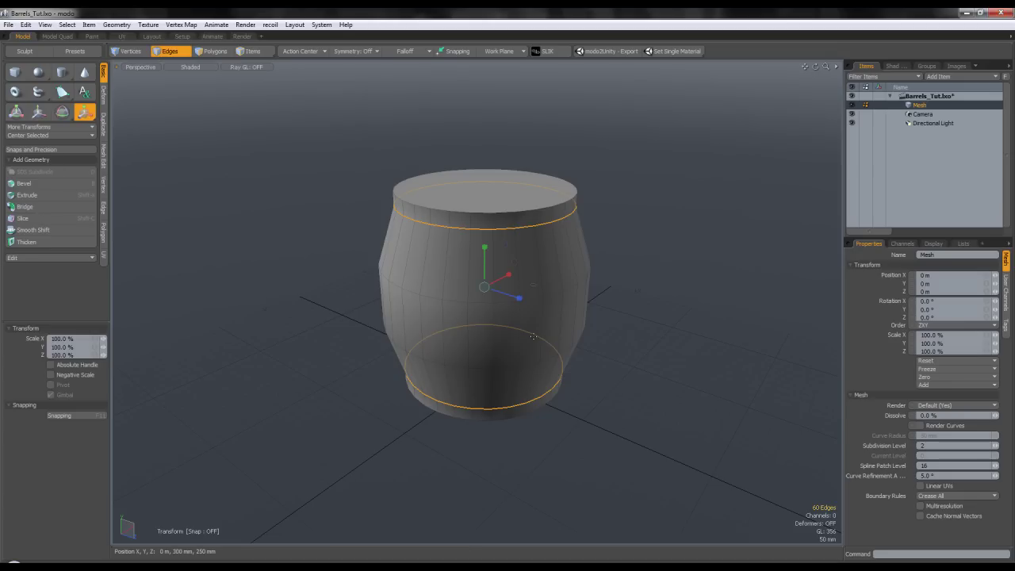
{"action": "left_click_drag", "start_coordinate": [532, 284], "coordinate": [543, 284]}
{"action": "key", "text": "space"}
{"action": "left_click", "coordinate": [573, 380]}
- In the left view, raise the barrel's upper three vertex rings by about 130 mm along Y
{"action": "left_click_drag", "start_coordinate": [573, 381], "coordinate": [463, 339], "text": "alt"}
{"action": "scroll", "coordinate": [576, 333], "scroll_direction": "down", "scroll_amount": 3}
{"action": "key", "text": "ctrl+space"}
{"action": "left_click", "coordinate": [490, 345]}
{"action": "left_click", "coordinate": [133, 51]}
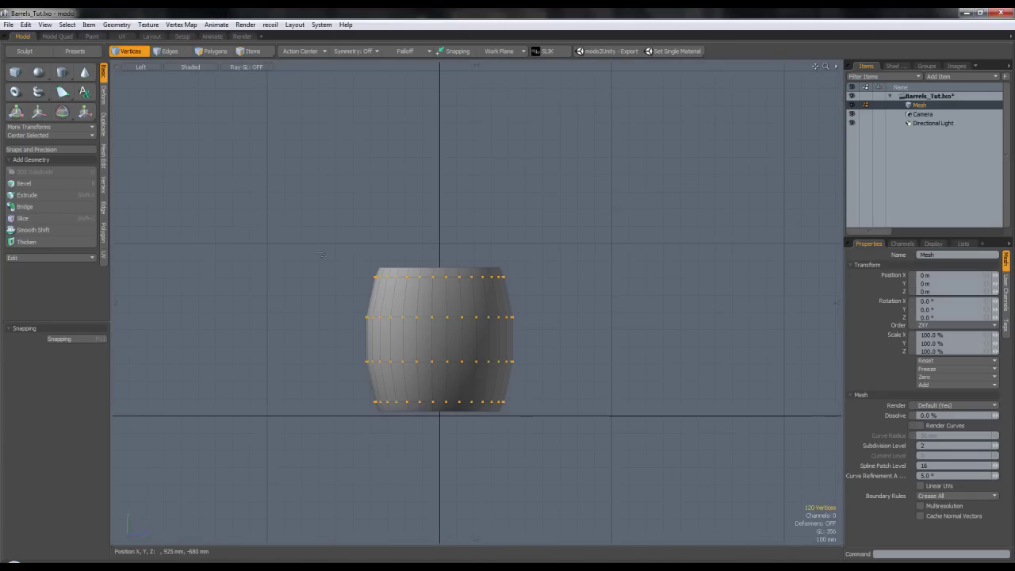
{"action": "mouse_move", "coordinate": [382, 220]}
{"action": "right_mouse_down"}
{"action": "mouse_move", "coordinate": [625, 324]}
{"action": "mouse_move", "coordinate": [447, 330]}
{"action": "mouse_move", "coordinate": [408, 313]}
{"action": "right_mouse_up"}
{"action": "mouse_move", "coordinate": [345, 283]}
{"action": "right_mouse_down"}
{"action": "mouse_move", "coordinate": [671, 305]}
{"action": "mouse_move", "coordinate": [547, 322]}
{"action": "right_mouse_up"}
{"action": "key", "text": "ctrl+space"}
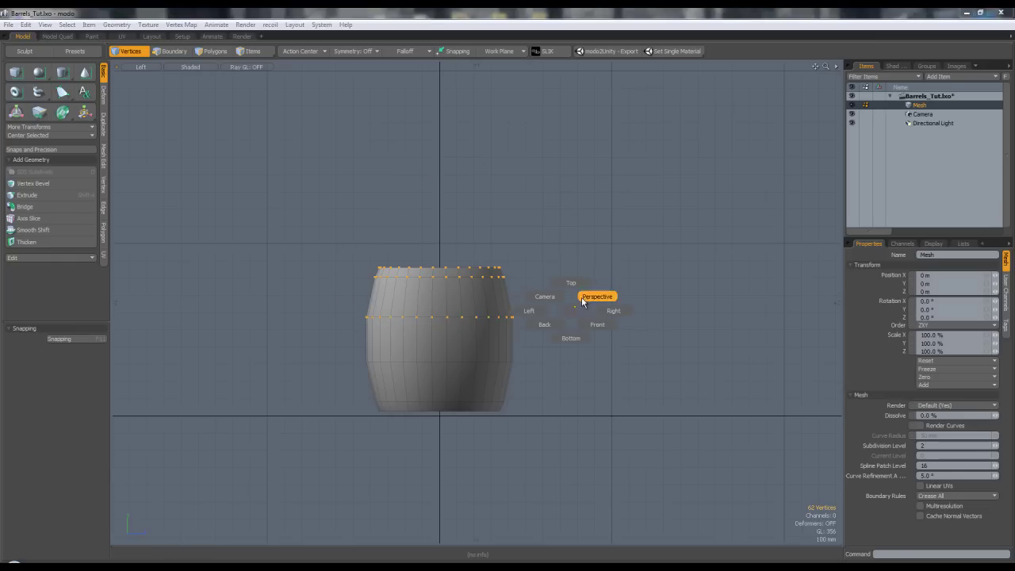
{"action": "left_click", "coordinate": [588, 299]}
{"action": "left_click_drag", "start_coordinate": [570, 255], "coordinate": [432, 265], "text": "alt"}
{"action": "key", "text": "ctrl+space"}
{"action": "left_click", "coordinate": [409, 276]}
{"action": "mouse_move", "coordinate": [346, 325]}
{"action": "right_mouse_down"}
{"action": "mouse_move", "coordinate": [543, 247]}
{"action": "mouse_move", "coordinate": [585, 335]}
{"action": "right_mouse_up"}
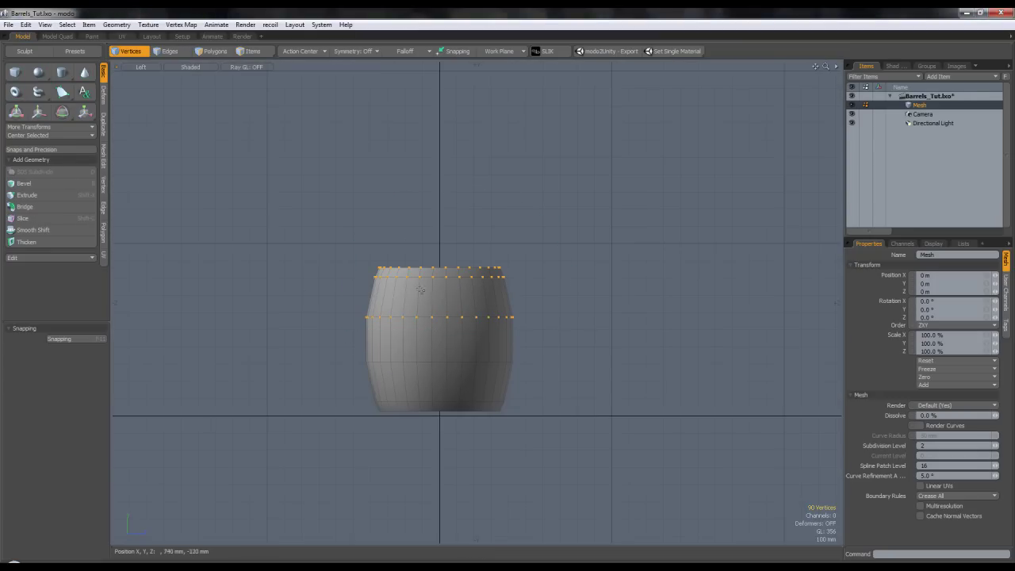
{"action": "key", "text": "w"}
{"action": "left_click_drag", "start_coordinate": [440, 237], "coordinate": [440, 210]}
{"action": "left_click_drag", "start_coordinate": [438, 266], "coordinate": [438, 269]}
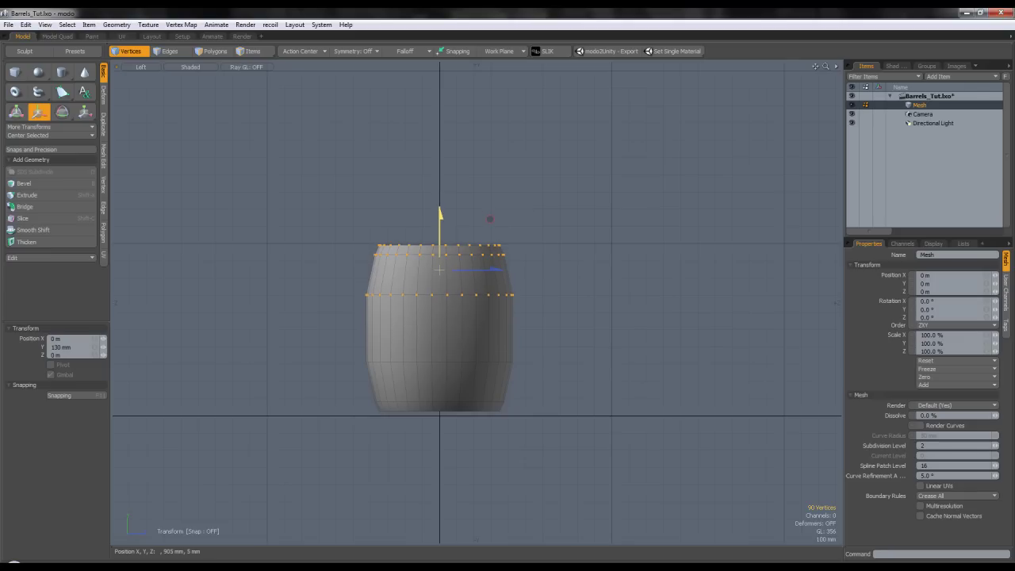
{"action": "key", "text": "q"}
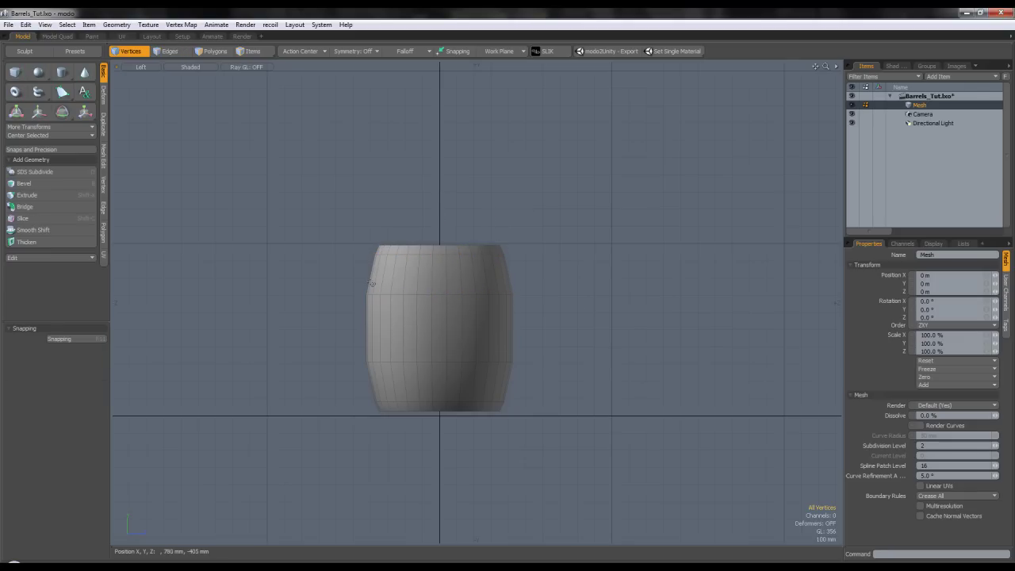
{"action": "middle_click_drag", "start_coordinate": [610, 327], "coordinate": [607, 271]}
{"action": "key", "text": "r"}
{"action": "key", "text": "space"}
- Loop Slice the barrel's middle band of polygons with a single horizontal cut at 50%
{"action": "key", "text": "3"}
{"action": "mouse_move", "coordinate": [499, 335]}
{"action": "left_mouse_down"}
{"action": "mouse_move", "coordinate": [421, 325]}
{"action": "mouse_move", "coordinate": [442, 335]}
{"action": "left_mouse_up"}
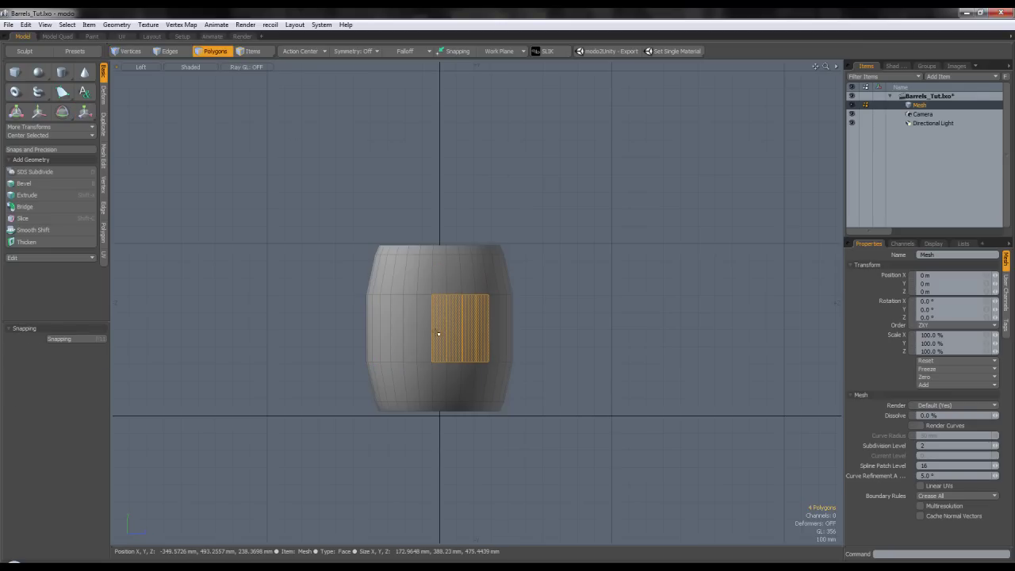
{"action": "key", "text": "alt+c"}
{"action": "left_click", "coordinate": [446, 336]}
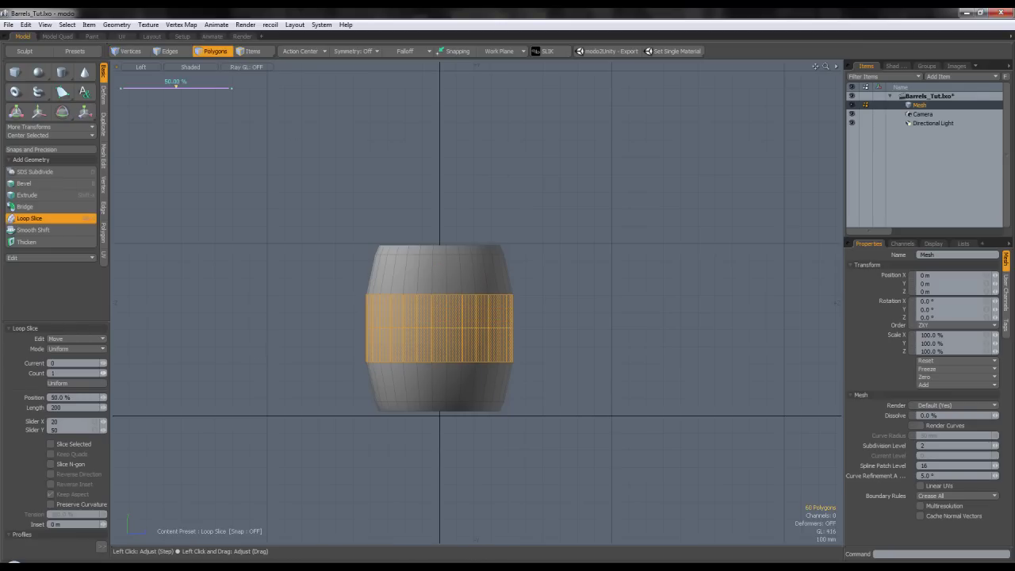
{"action": "key", "text": "space"}
- Scale the central vertex ring uniformly to about 105.5% to round out the barrel's belly
{"action": "key", "text": "1"}
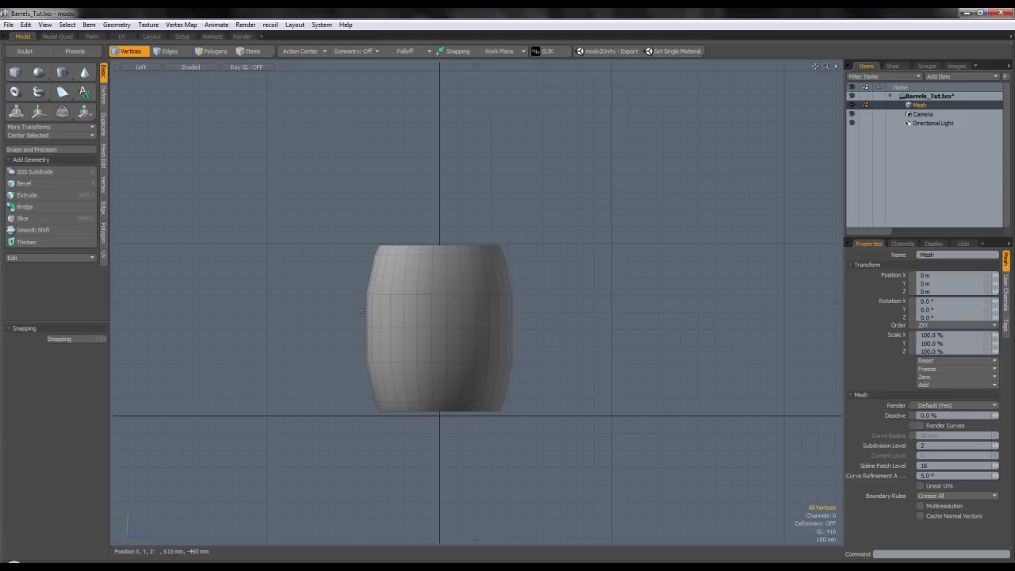
{"action": "mouse_move", "coordinate": [557, 314]}
{"action": "middle_mouse_down"}
{"action": "mouse_move", "coordinate": [433, 347]}
{"action": "mouse_move", "coordinate": [282, 333]}
{"action": "middle_mouse_up"}
{"action": "key", "text": "r"}
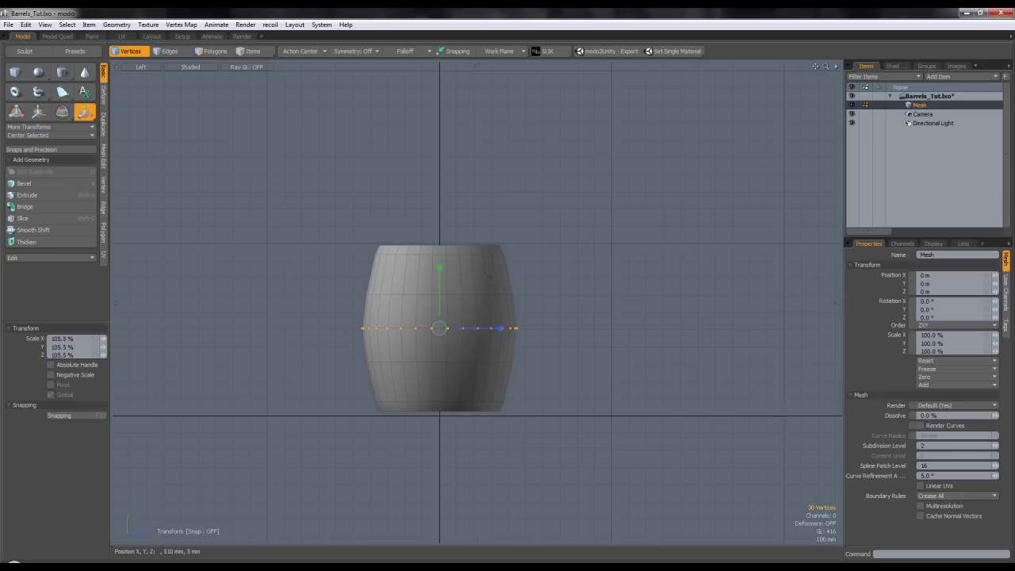
{"action": "key", "text": "space"}
- In the perspective view, lower the entire barrel along Y until its base rests on the ground plane
{"action": "key", "text": "ctrl+space"}
{"action": "left_click", "coordinate": [545, 301]}
{"action": "left_click_drag", "start_coordinate": [512, 309], "coordinate": [446, 282], "text": "alt+shift"}
{"action": "key", "text": "w"}
{"action": "key", "text": "space"}
{"action": "mouse_move", "coordinate": [559, 321]}
{"action": "left_mouse_down", "text": "alt"}
{"action": "mouse_move", "coordinate": [571, 255]}
{"action": "mouse_move", "coordinate": [565, 303]}
{"action": "left_mouse_up", "text": "alt"}
{"action": "key", "text": "w"}
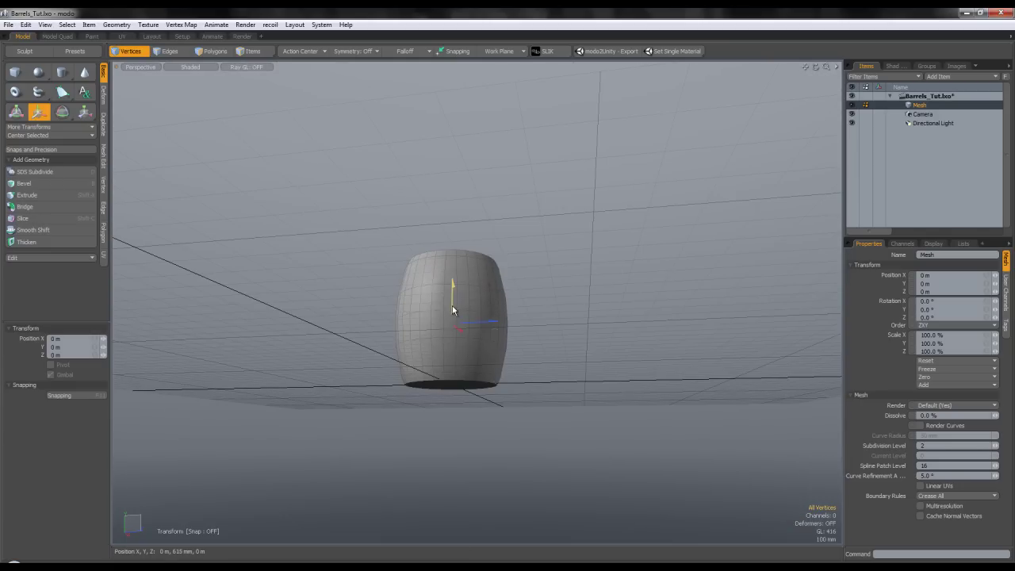
{"action": "key", "text": "space"}
- Select the barrel's top cap polygon in polygon mode
{"action": "left_click", "coordinate": [215, 52]}
{"action": "left_click", "coordinate": [399, 180]}
{"action": "left_click_drag", "start_coordinate": [404, 190], "coordinate": [466, 318], "text": "alt"}
{"action": "scroll", "coordinate": [456, 243], "scroll_direction": "up", "scroll_amount": 3}
{"action": "left_click", "coordinate": [454, 241]}
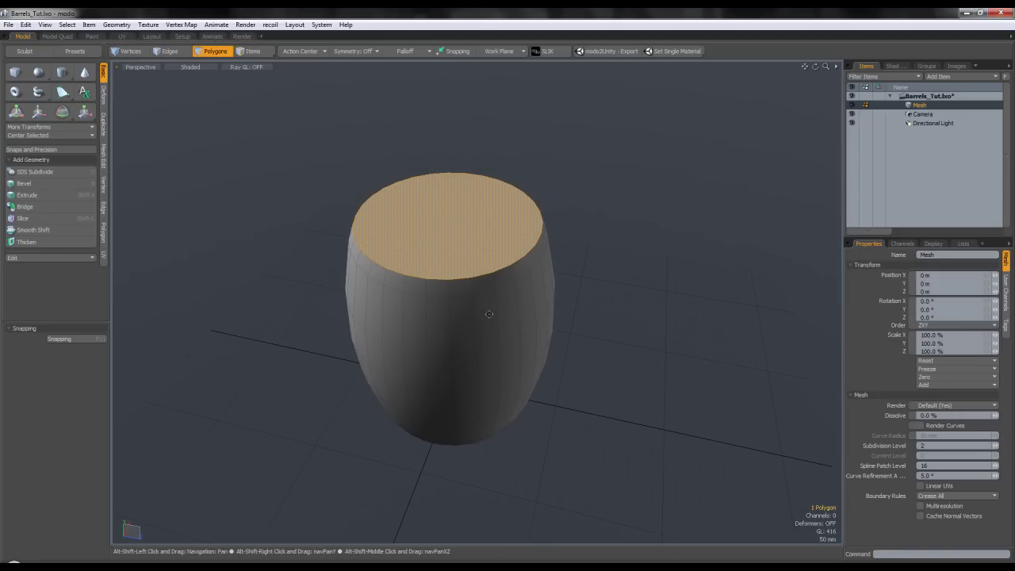
{"action": "left_click_drag", "start_coordinate": [513, 371], "coordinate": [513, 172], "text": "alt"}
{"action": "mouse_move", "coordinate": [511, 317]}
{"action": "left_mouse_down", "text": "alt+shift"}
{"action": "mouse_move", "coordinate": [499, 204]}
{"action": "mouse_move", "coordinate": [497, 326]}
{"action": "left_mouse_up", "text": "alt+shift"}
- In the left view, delete all polygons below the barrel's central edge loop, then return to the perspective view
{"action": "scroll", "coordinate": [498, 205], "scroll_direction": "down", "scroll_amount": 3}
{"action": "key", "text": "ctrl+space"}
{"action": "left_click", "coordinate": [446, 291]}
{"action": "left_click_drag", "start_coordinate": [446, 291], "coordinate": [423, 268], "text": "alt"}
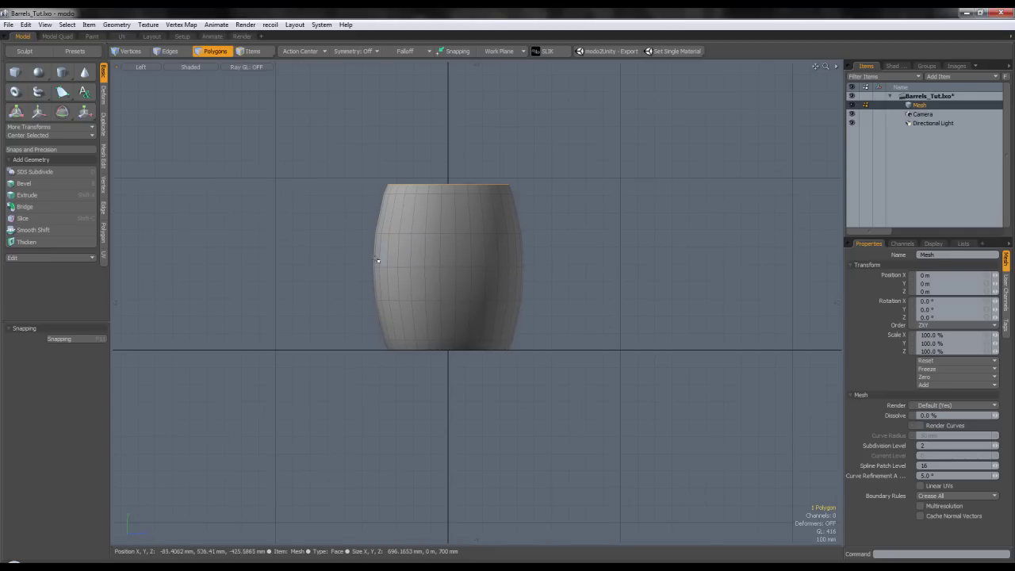
{"action": "mouse_move", "coordinate": [233, 315]}
{"action": "right_mouse_down"}
{"action": "mouse_move", "coordinate": [702, 356]}
{"action": "mouse_move", "coordinate": [699, 233]}
{"action": "right_mouse_up"}
{"action": "key", "text": "Delete"}
{"action": "key", "text": "ctrl+space"}
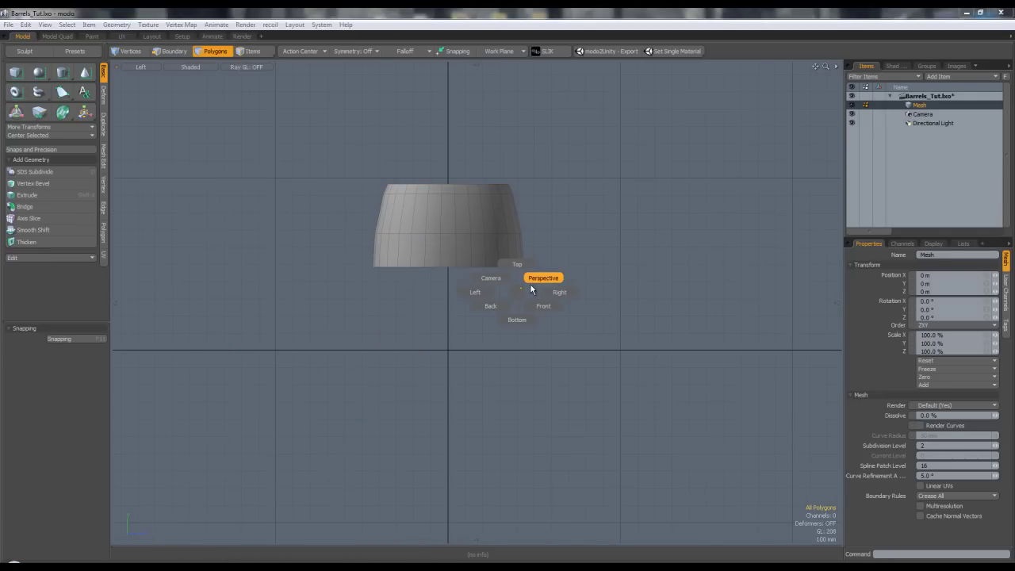
{"action": "left_click", "coordinate": [535, 277]}
- In the perspective view, bevel the barrel's top cap polygon with an inset of about 12.8 mm and no shift
{"action": "left_click_drag", "start_coordinate": [531, 276], "coordinate": [462, 272], "text": "alt"}
{"action": "left_click", "coordinate": [465, 347]}
{"action": "scroll", "coordinate": [463, 273], "scroll_direction": "up", "scroll_amount": 4}
{"action": "left_click_drag", "start_coordinate": [472, 331], "coordinate": [474, 310], "text": "alt"}
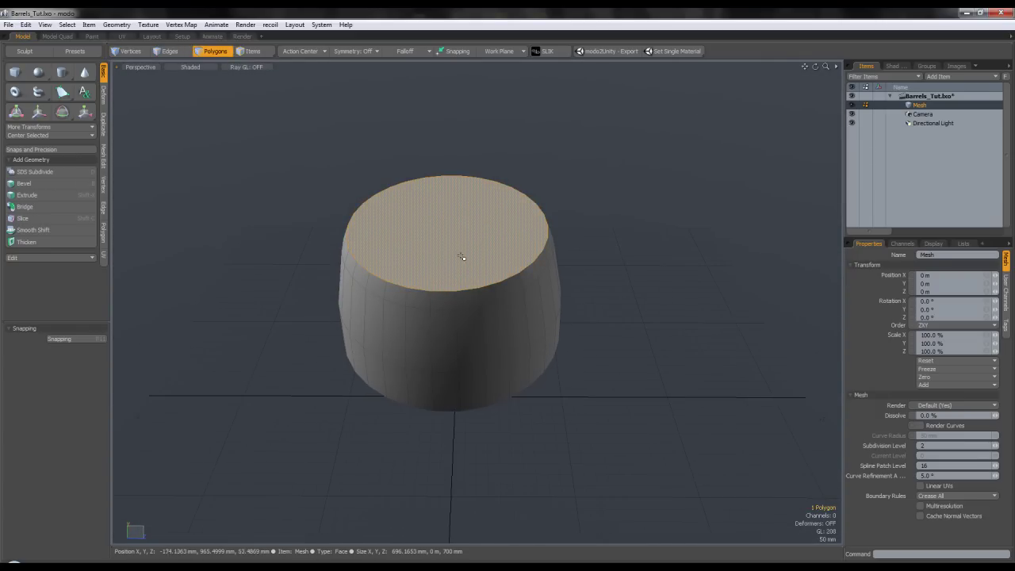
{"action": "scroll", "coordinate": [459, 256], "scroll_direction": "down", "scroll_amount": 3}
{"action": "left_click_drag", "start_coordinate": [459, 256], "coordinate": [480, 222], "text": "alt"}
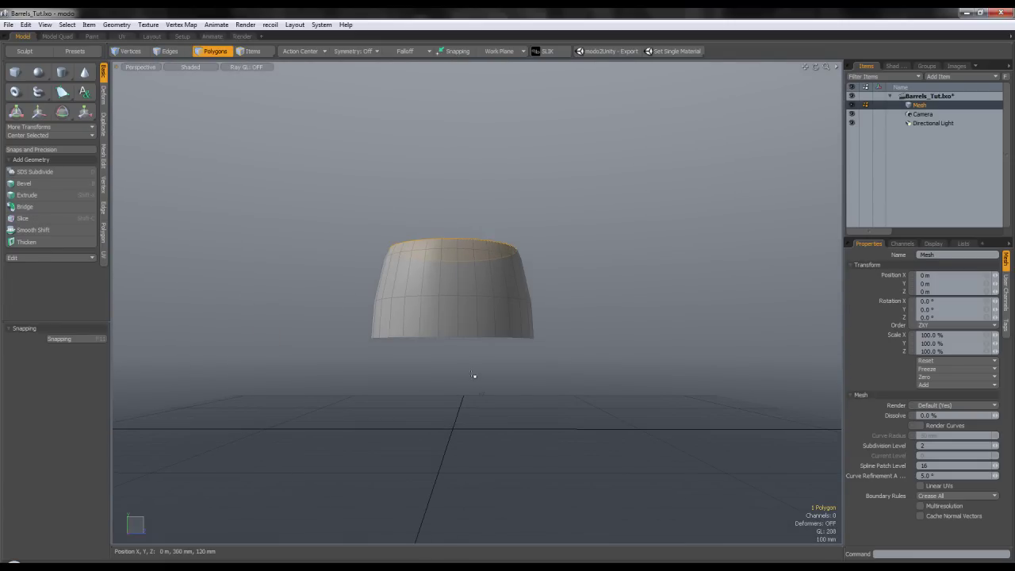
{"action": "left_click_drag", "start_coordinate": [516, 306], "coordinate": [509, 419], "text": "alt"}
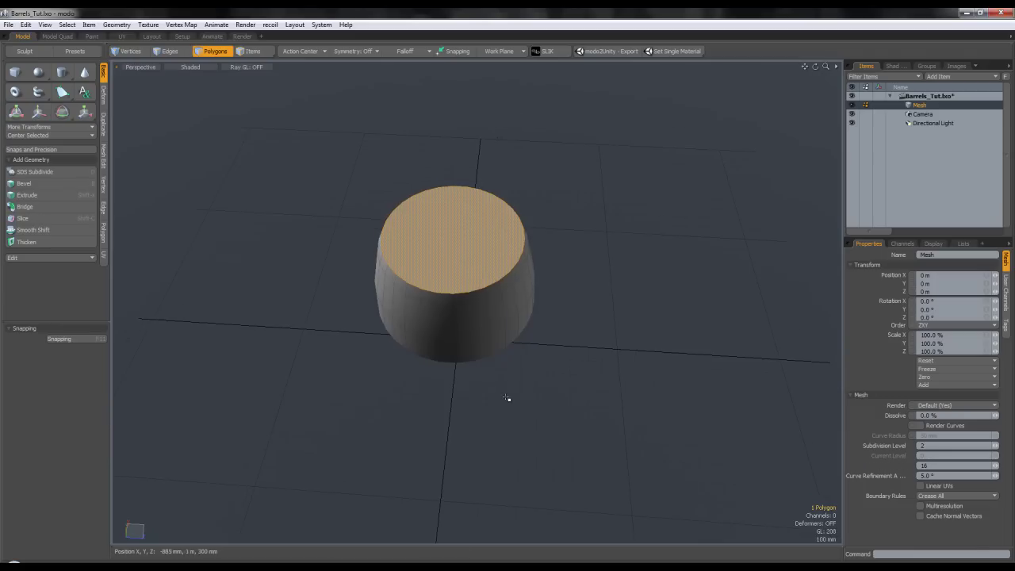
{"action": "scroll", "coordinate": [471, 272], "scroll_direction": "up", "scroll_amount": 4}
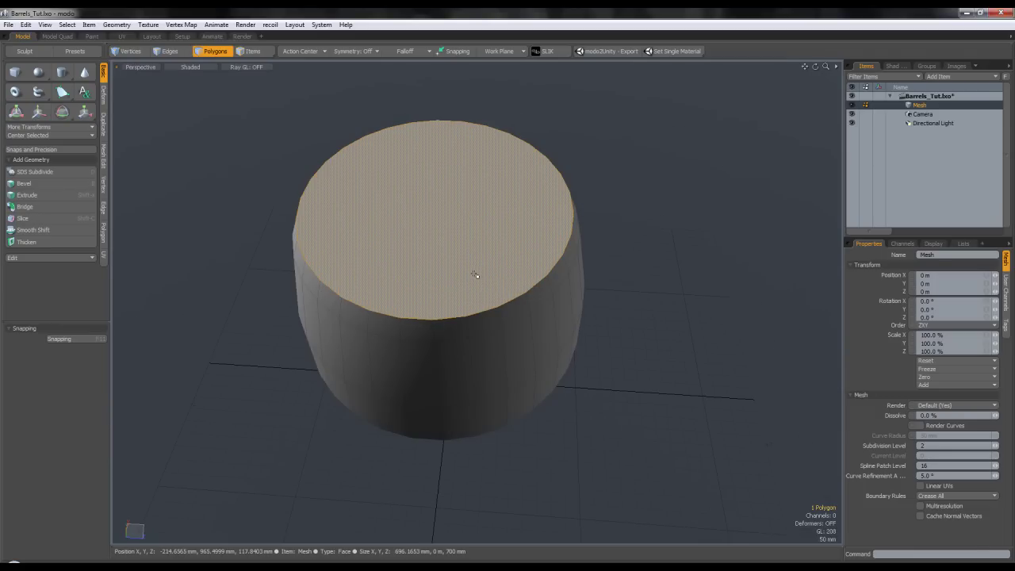
{"action": "key", "text": "b"}
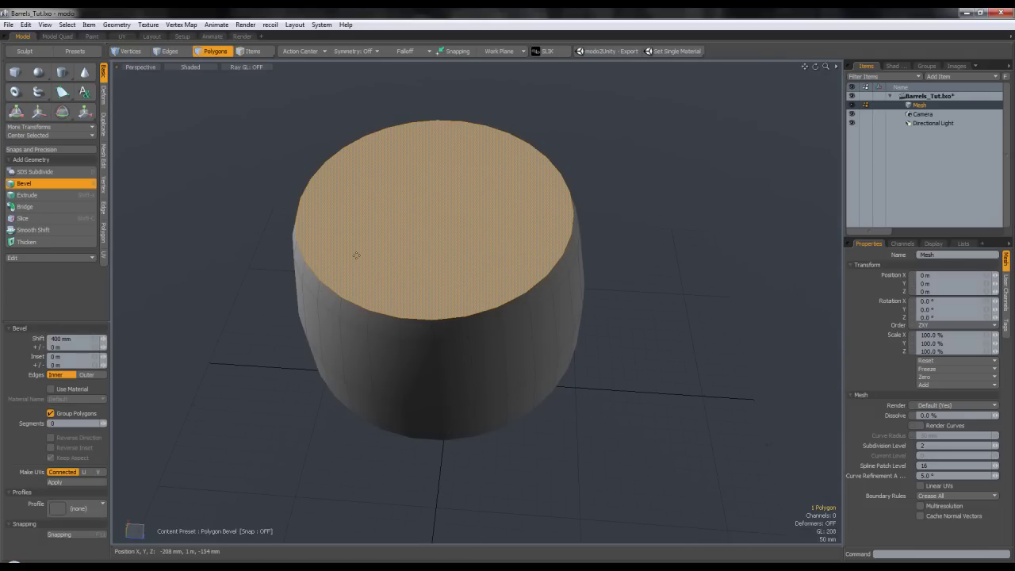
{"action": "left_click_drag", "start_coordinate": [473, 164], "coordinate": [399, 149], "text": "alt"}
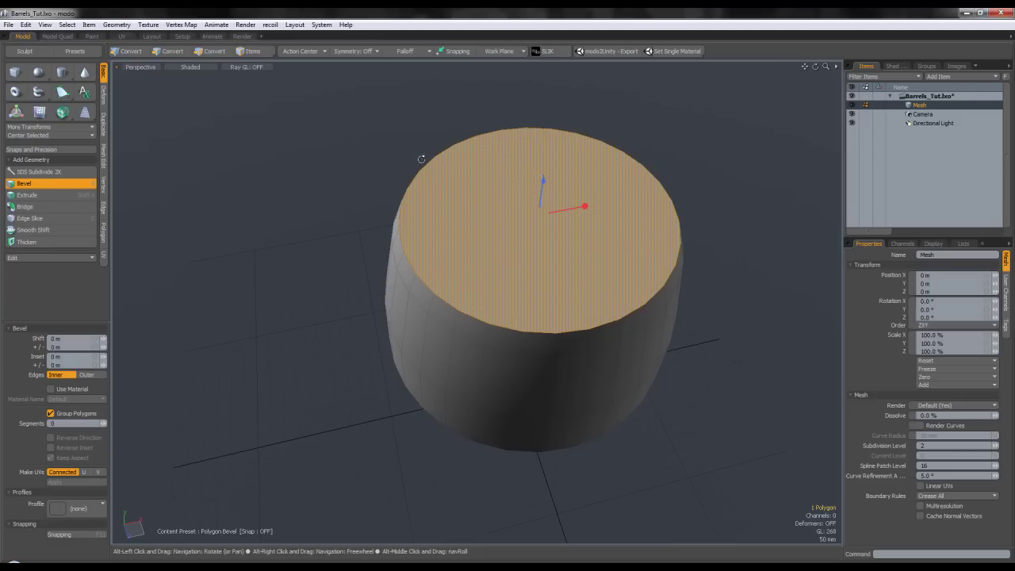
{"action": "left_click_drag", "start_coordinate": [601, 214], "coordinate": [491, 244], "text": "alt+shift"}
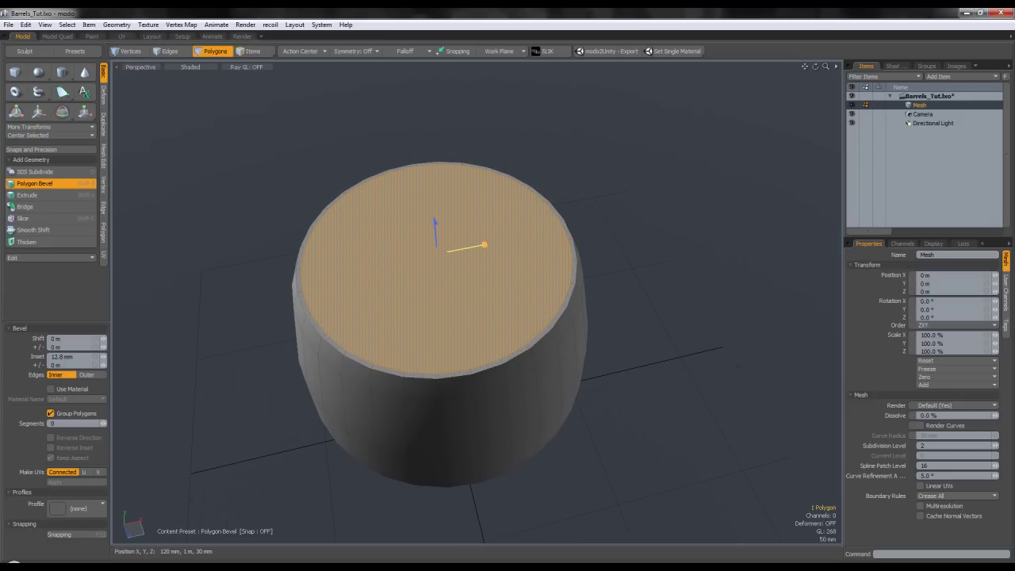
- Add a second bevel to the inset cap, sinking it about 22 mm to form a raised rim, then deselect it
{"action": "left_click_drag", "start_coordinate": [407, 301], "coordinate": [349, 293], "text": "alt"}
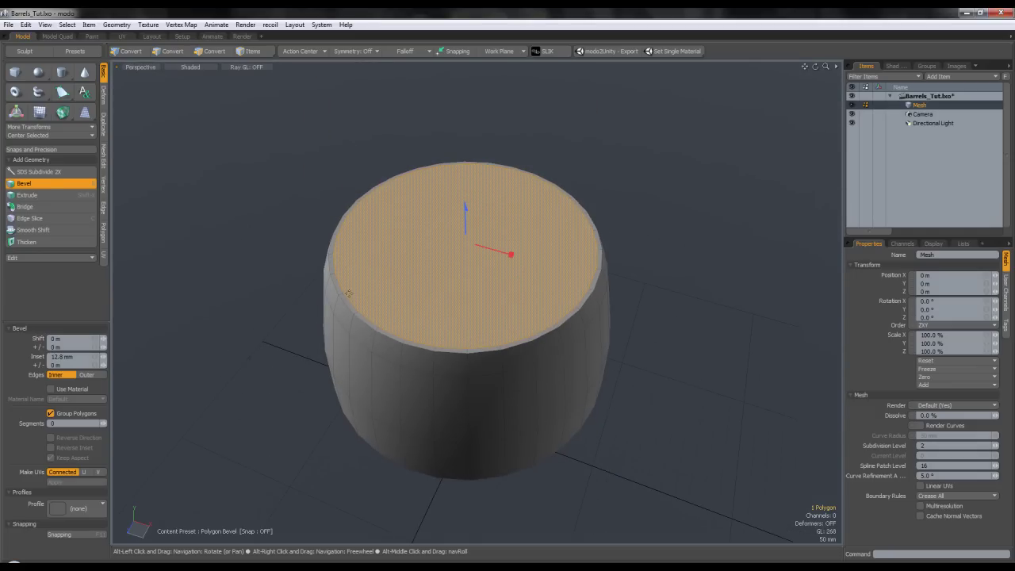
{"action": "left_click", "coordinate": [467, 270], "text": "shift"}
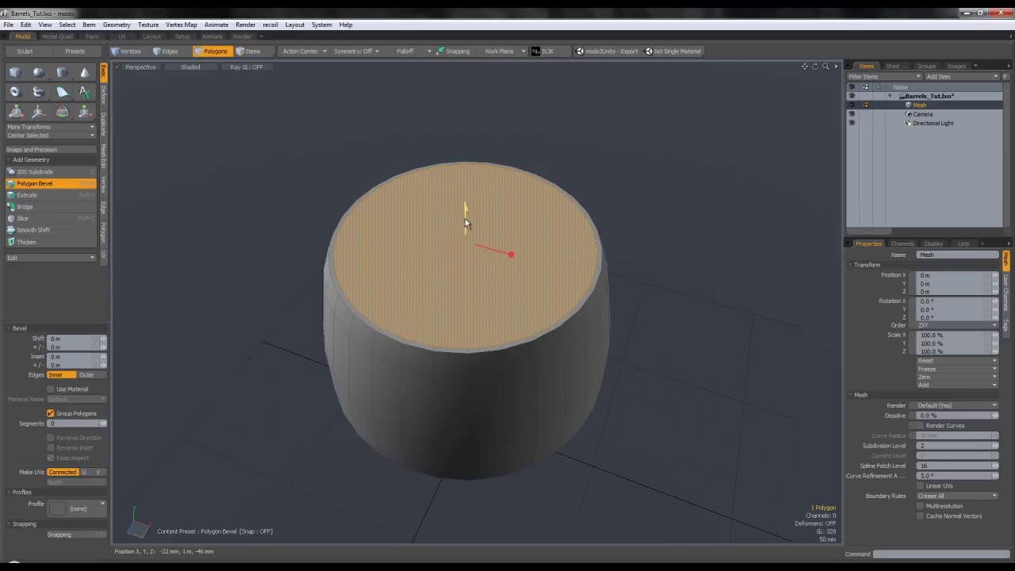
{"action": "left_click_drag", "start_coordinate": [465, 223], "coordinate": [486, 237]}
{"action": "key", "text": "q"}
{"action": "left_click", "coordinate": [652, 220]}
{"action": "left_click_drag", "start_coordinate": [595, 225], "coordinate": [531, 238], "text": "alt"}
{"action": "scroll", "coordinate": [467, 266], "scroll_direction": "down", "scroll_amount": 3}
{"action": "left_click_drag", "start_coordinate": [506, 321], "coordinate": [488, 344], "text": "alt"}
{"action": "scroll", "coordinate": [519, 289], "scroll_direction": "up", "scroll_amount": 3}
- Detach the recessed cap by cutting its polygon and pasting it back in place, and reselect it
{"action": "left_click", "coordinate": [543, 261]}
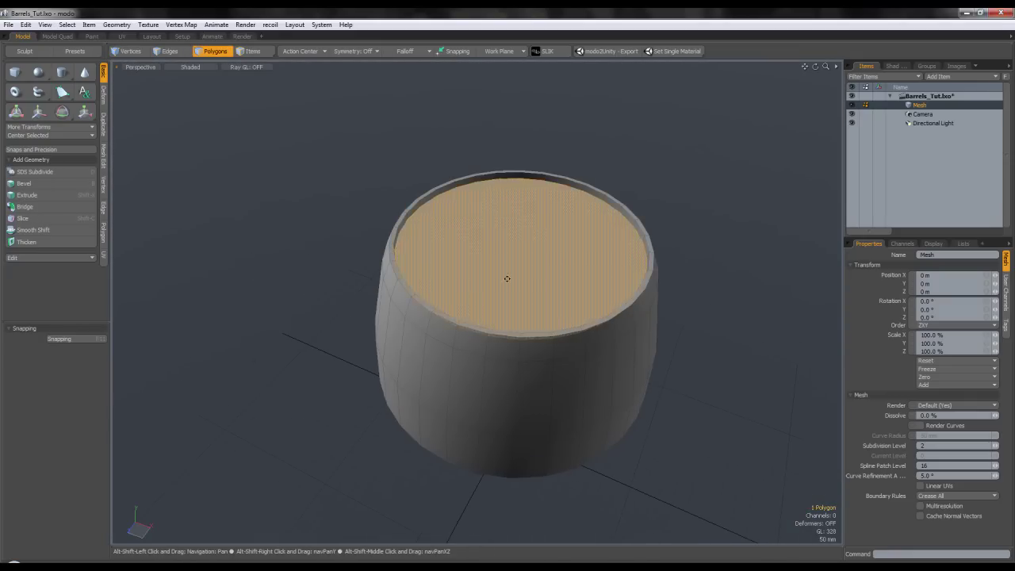
{"action": "left_click_drag", "start_coordinate": [545, 259], "coordinate": [458, 332], "text": "alt"}
{"action": "key", "text": "ctrl+x"}
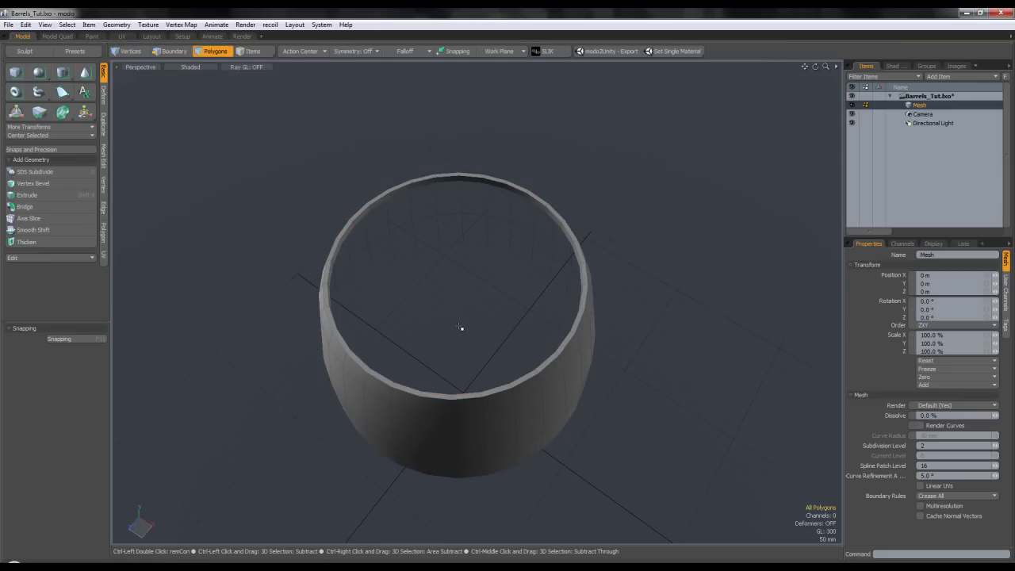
{"action": "key", "text": "ctrl+v"}
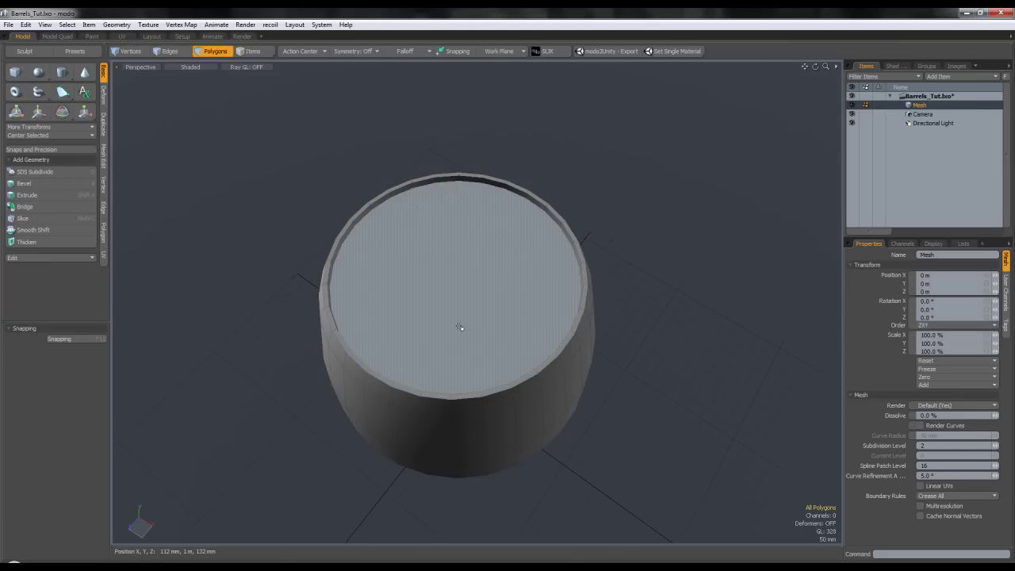
{"action": "left_click", "coordinate": [460, 326]}
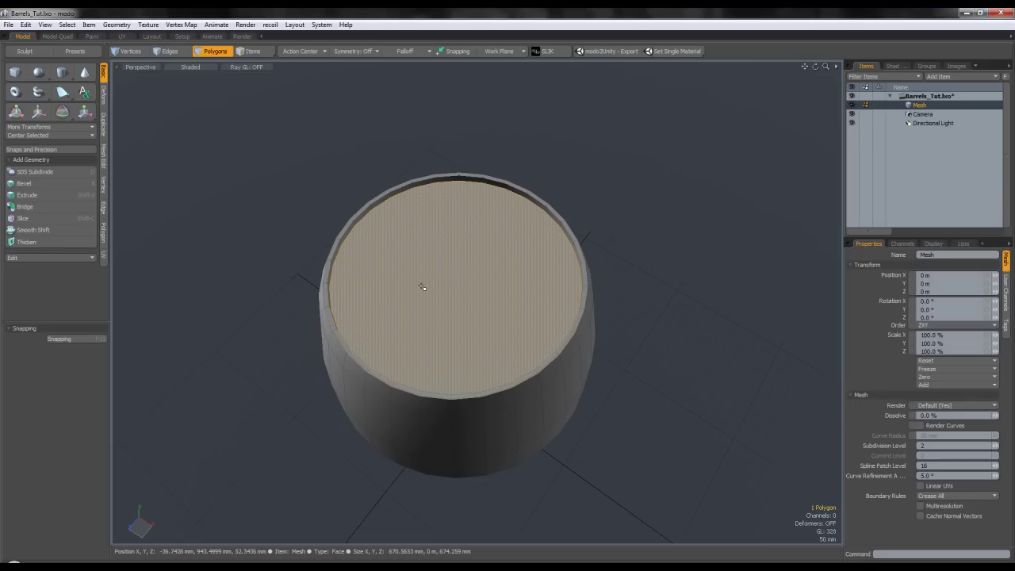
- Bevel the cap inward with inset only and merge the inner polygon's vertices into one centre point using Join Averaged
{"action": "key", "text": "ctrl"}
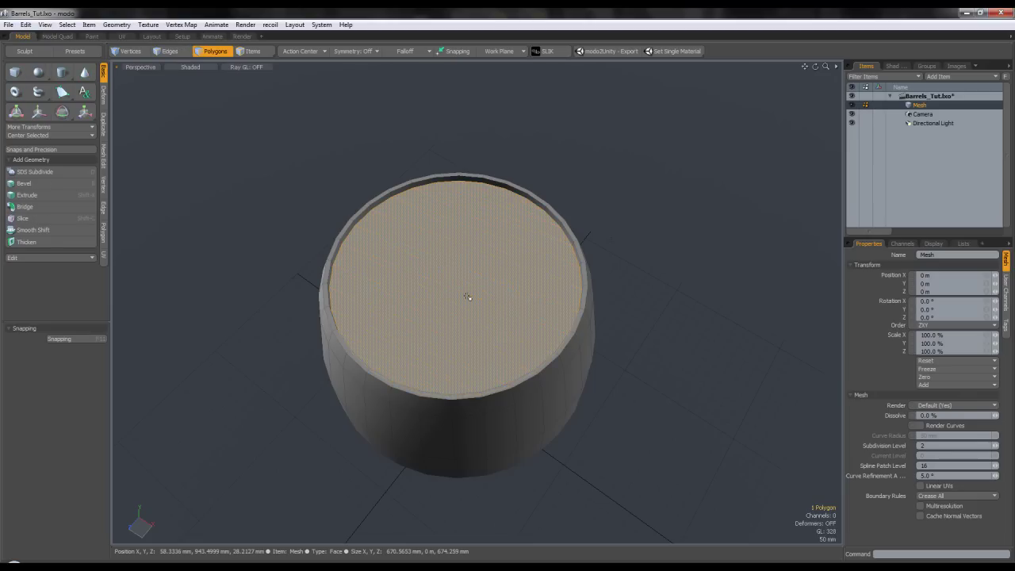
{"action": "key", "text": "b"}
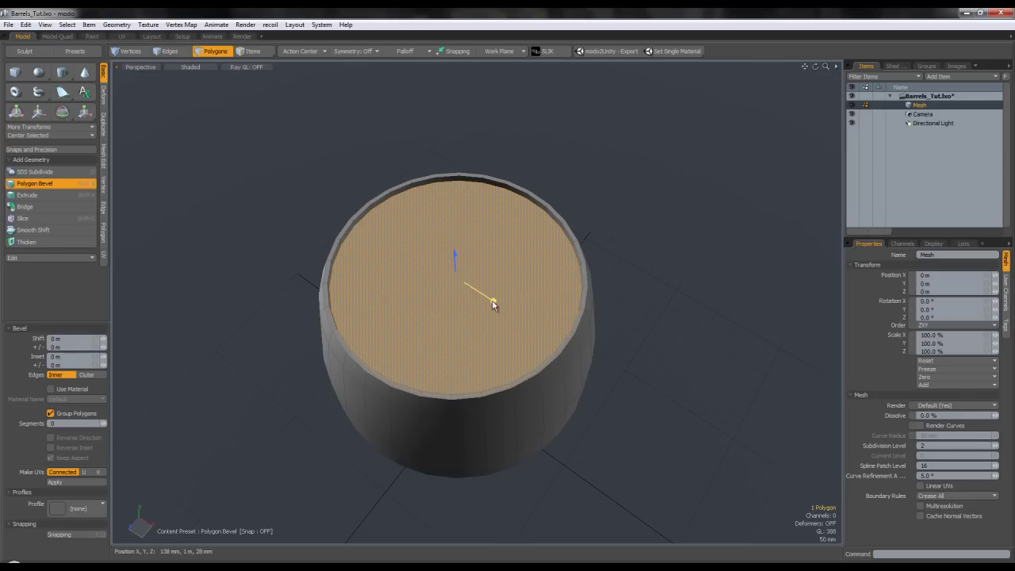
{"action": "left_click_drag", "start_coordinate": [493, 301], "coordinate": [385, 236]}
{"action": "key", "text": "space"}
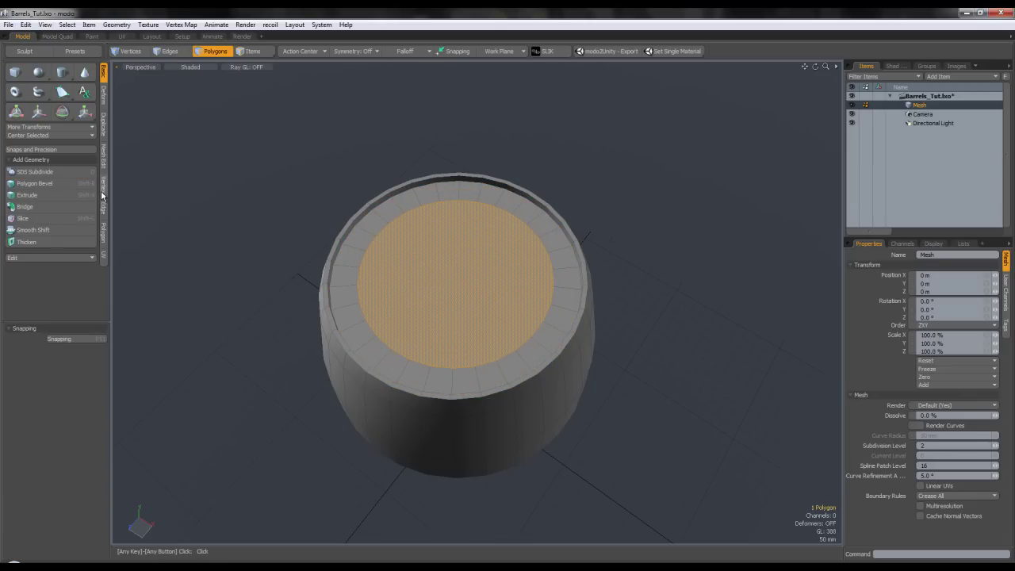
{"action": "left_click", "coordinate": [102, 191]}
{"action": "left_click", "coordinate": [29, 233]}
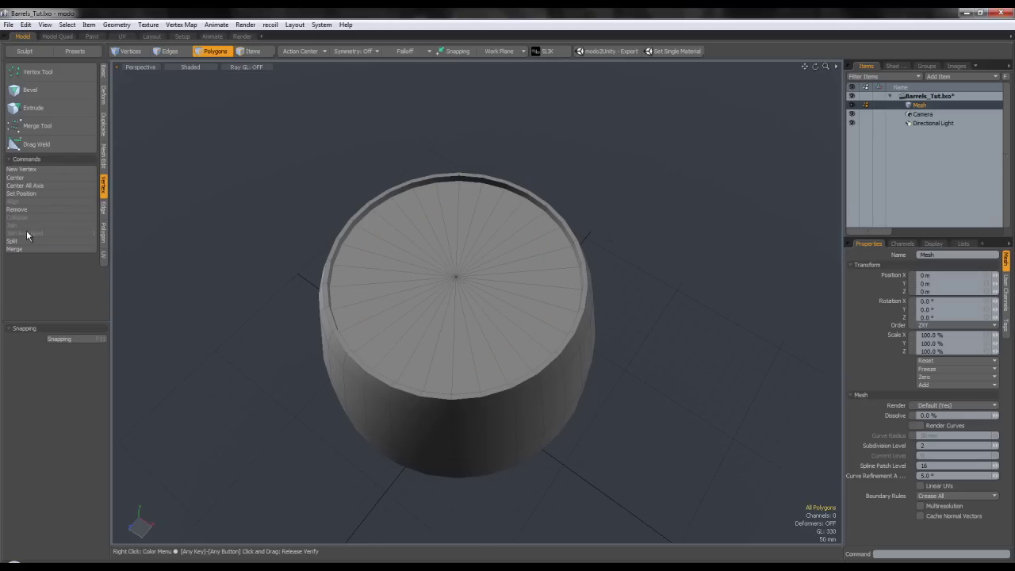
- Check whether the cap and the barrel wall are separate pieces by selecting the connected polygons of each
{"action": "double_click", "coordinate": [432, 272]}
{"action": "left_click", "coordinate": [698, 311]}
{"action": "double_click", "coordinate": [520, 329]}
{"action": "left_click", "coordinate": [615, 282]}
{"action": "left_click_drag", "start_coordinate": [449, 306], "coordinate": [516, 260], "text": "alt"}
{"action": "double_click", "coordinate": [474, 277]}
{"action": "left_click", "coordinate": [578, 283]}
{"action": "left_click_drag", "start_coordinate": [579, 283], "coordinate": [575, 226], "text": "alt+shift"}
{"action": "scroll", "coordinate": [576, 227], "scroll_direction": "down", "scroll_amount": 4}
{"action": "left_click_drag", "start_coordinate": [575, 266], "coordinate": [516, 301], "text": "alt"}
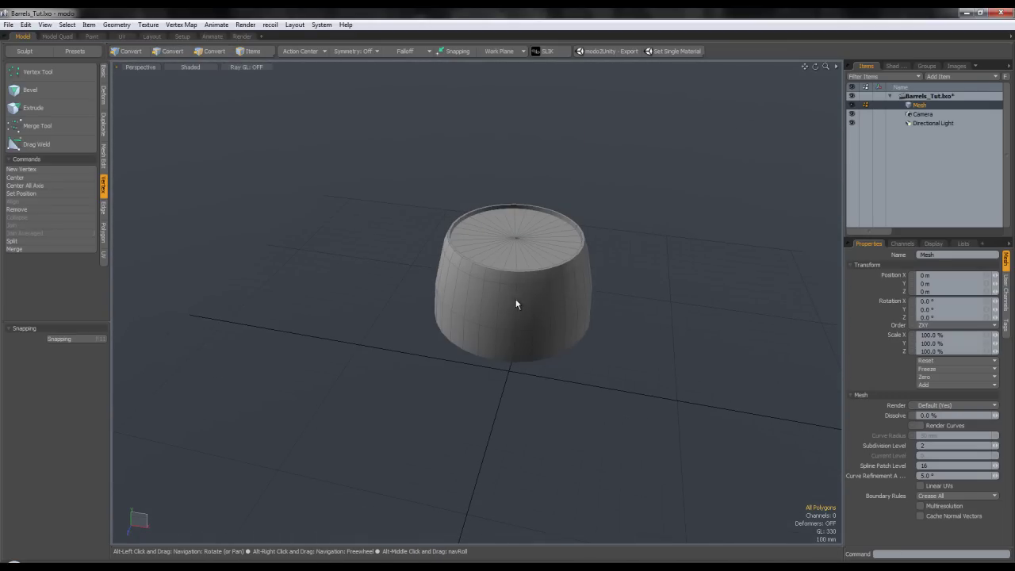
- In the left view, mirror the half barrel on the Y axis about its open lower edge, with the centre at about Y 482 mm
{"action": "key", "text": "ctrl+space"}
{"action": "left_click", "coordinate": [450, 268]}
{"action": "left_click_drag", "start_coordinate": [452, 278], "coordinate": [477, 224], "text": "alt+shift"}
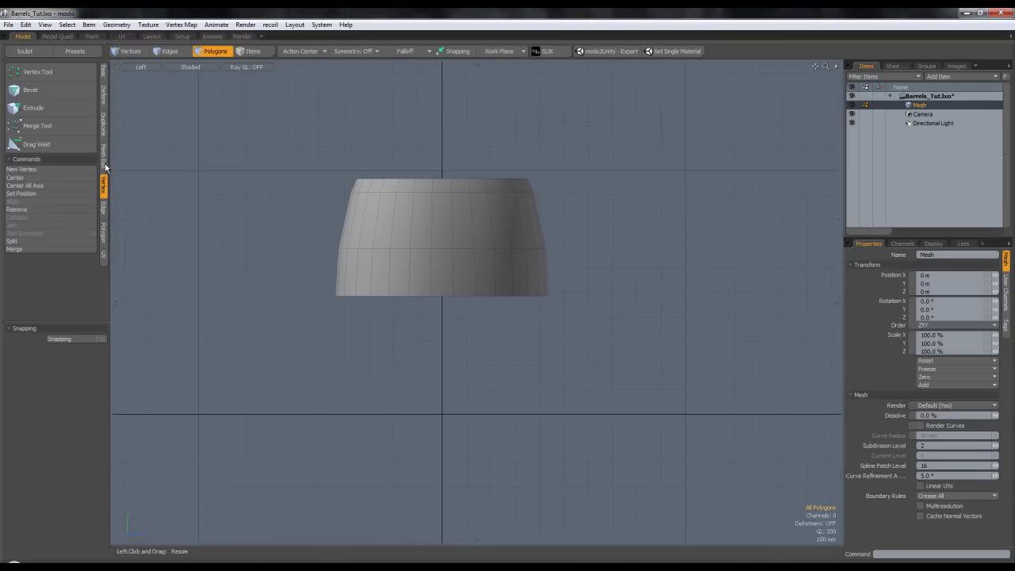
{"action": "left_click", "coordinate": [102, 125]}
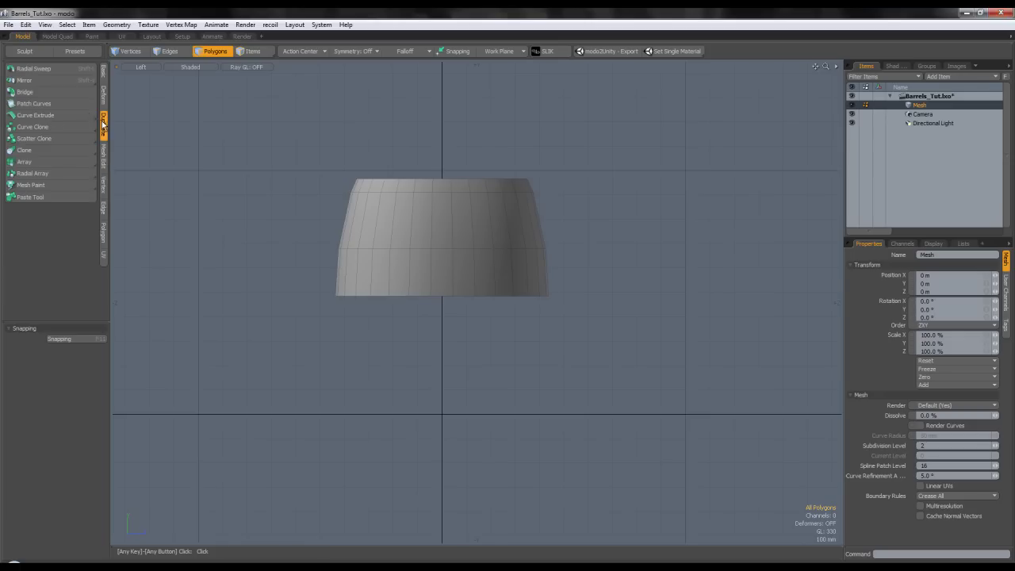
{"action": "left_click", "coordinate": [70, 80]}
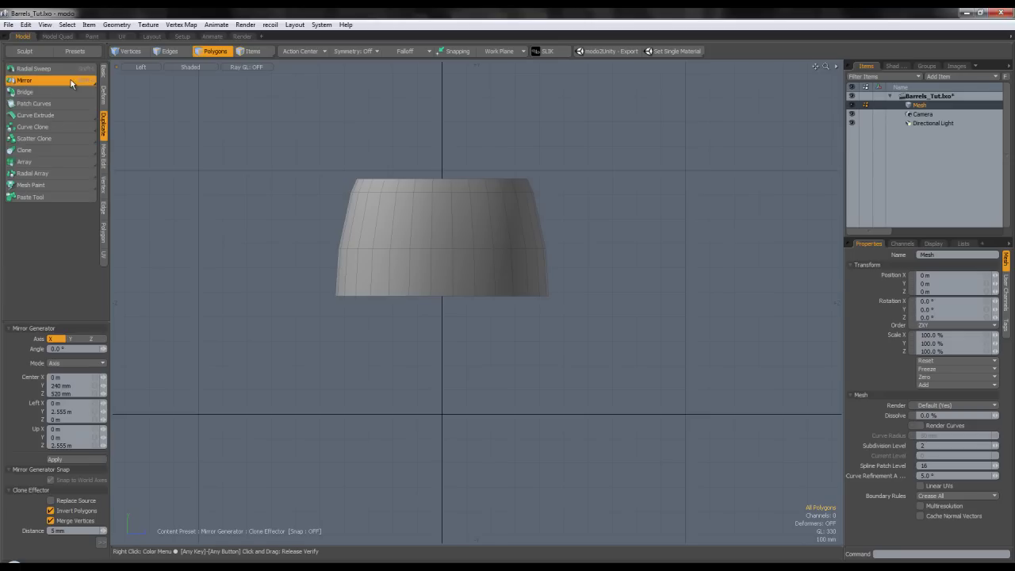
{"action": "left_click", "coordinate": [439, 352]}
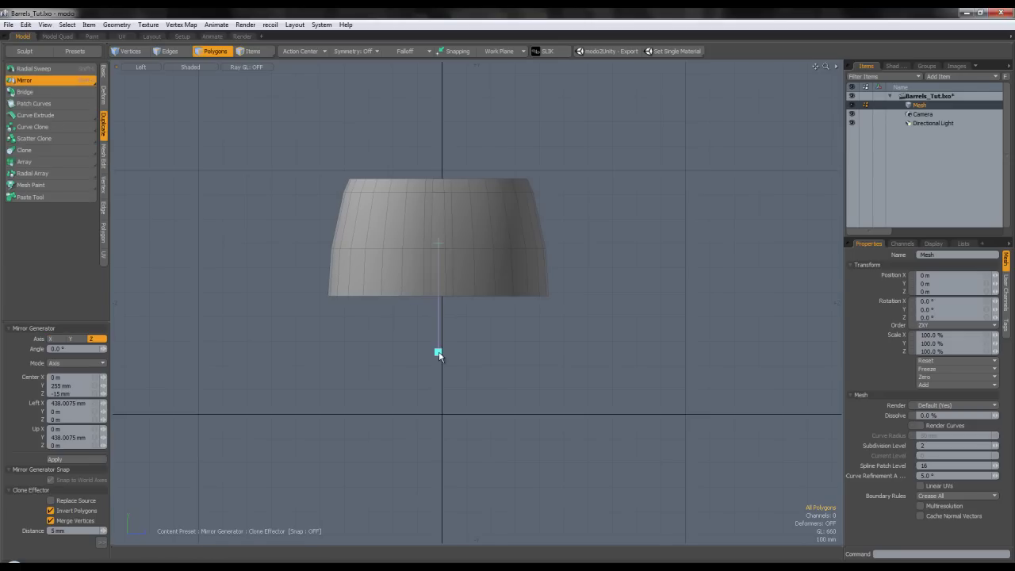
{"action": "left_click", "coordinate": [74, 338]}
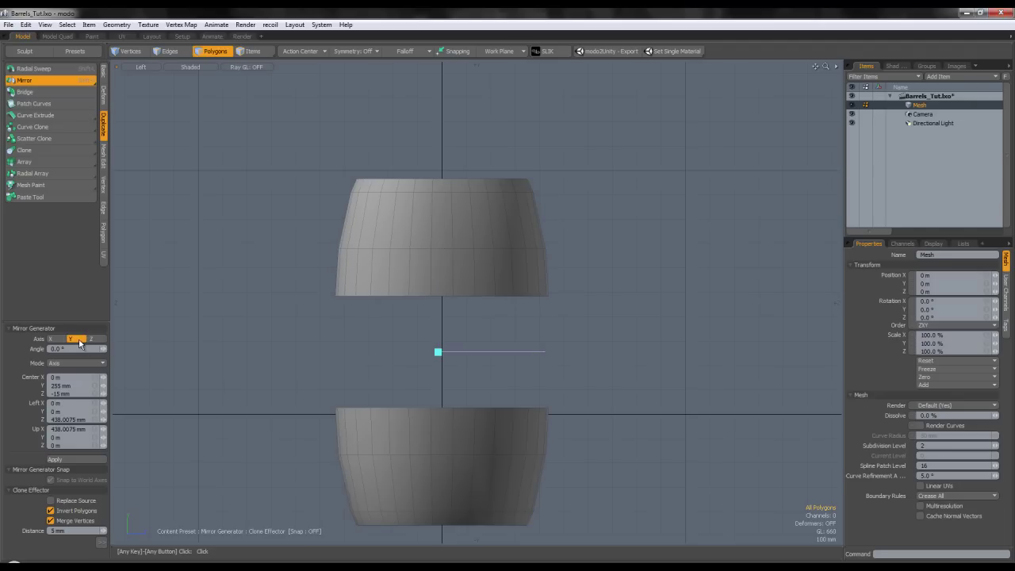
{"action": "left_click_drag", "start_coordinate": [439, 352], "coordinate": [520, 308]}
{"action": "scroll", "coordinate": [440, 297], "scroll_direction": "up", "scroll_amount": 4}
{"action": "scroll", "coordinate": [429, 295], "scroll_direction": "down", "scroll_amount": 4}
{"action": "scroll", "coordinate": [456, 298], "scroll_direction": "up", "scroll_amount": 2}
{"action": "scroll", "coordinate": [467, 306], "scroll_direction": "down", "scroll_amount": 1}
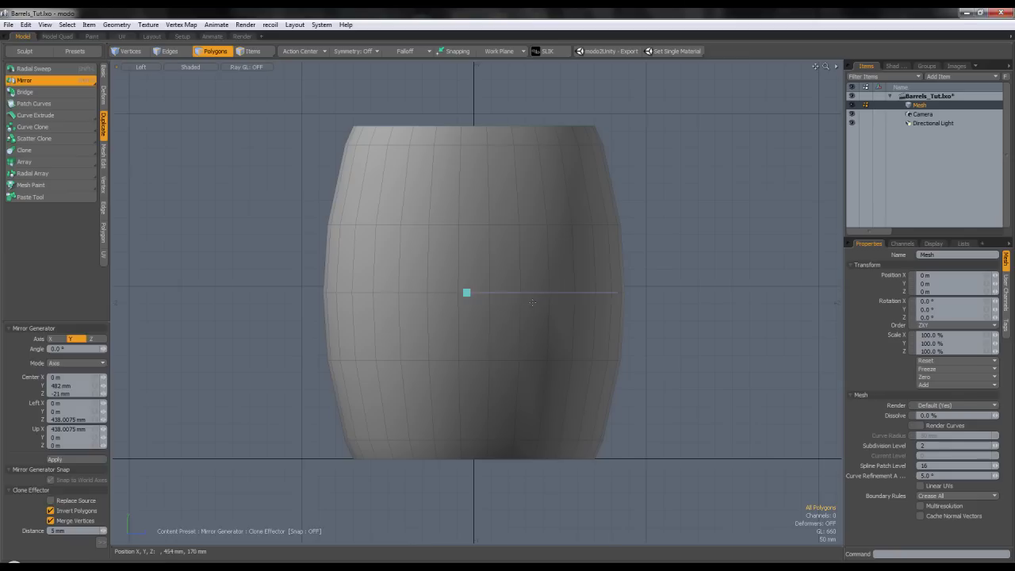
{"action": "key", "text": "space"}
- Inspect the mirrored barrel in the perspective view, checking the centre seam, the connected wall and the bottom cap
{"action": "key", "text": "ctrl+space"}
{"action": "left_click", "coordinate": [544, 292]}
{"action": "scroll", "coordinate": [542, 294], "scroll_direction": "down", "scroll_amount": 2}
{"action": "left_click_drag", "start_coordinate": [588, 297], "coordinate": [518, 320], "text": "alt+shift"}
{"action": "scroll", "coordinate": [518, 319], "scroll_direction": "up", "scroll_amount": 3}
{"action": "double_click", "coordinate": [561, 332]}
{"action": "scroll", "coordinate": [639, 322], "scroll_direction": "down", "scroll_amount": 2}
{"action": "left_click_drag", "start_coordinate": [662, 326], "coordinate": [547, 275], "text": "alt+shift"}
{"action": "left_click", "coordinate": [644, 340]}
{"action": "left_click_drag", "start_coordinate": [472, 275], "coordinate": [466, 307], "text": "alt+shift"}
{"action": "scroll", "coordinate": [533, 298], "scroll_direction": "up", "scroll_amount": 3}
{"action": "left_click_drag", "start_coordinate": [536, 327], "coordinate": [535, 162], "text": "alt"}
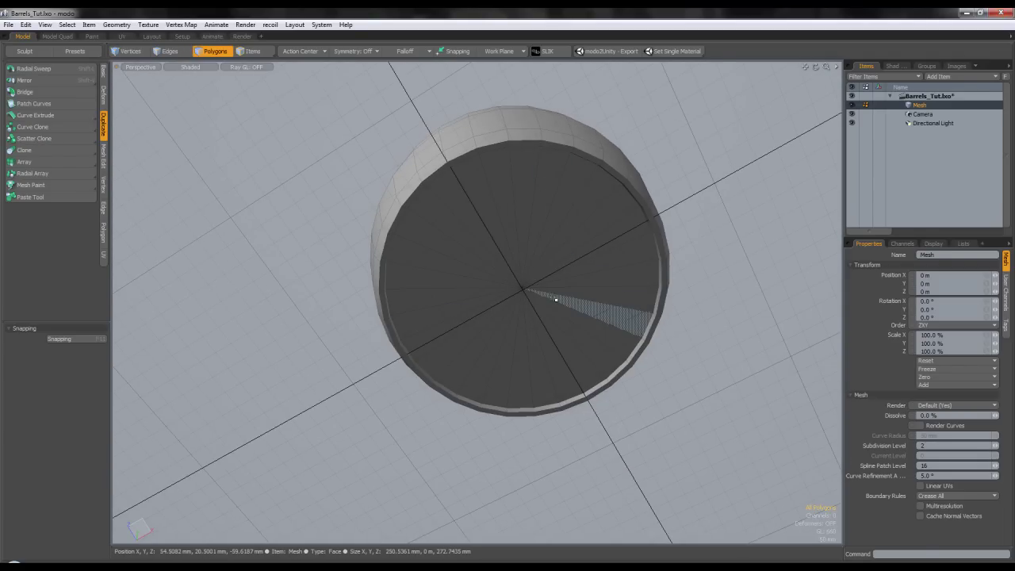
{"action": "left_click_drag", "start_coordinate": [550, 295], "coordinate": [452, 375], "text": "alt"}
{"action": "scroll", "coordinate": [539, 400], "scroll_direction": "down", "scroll_amount": 4}
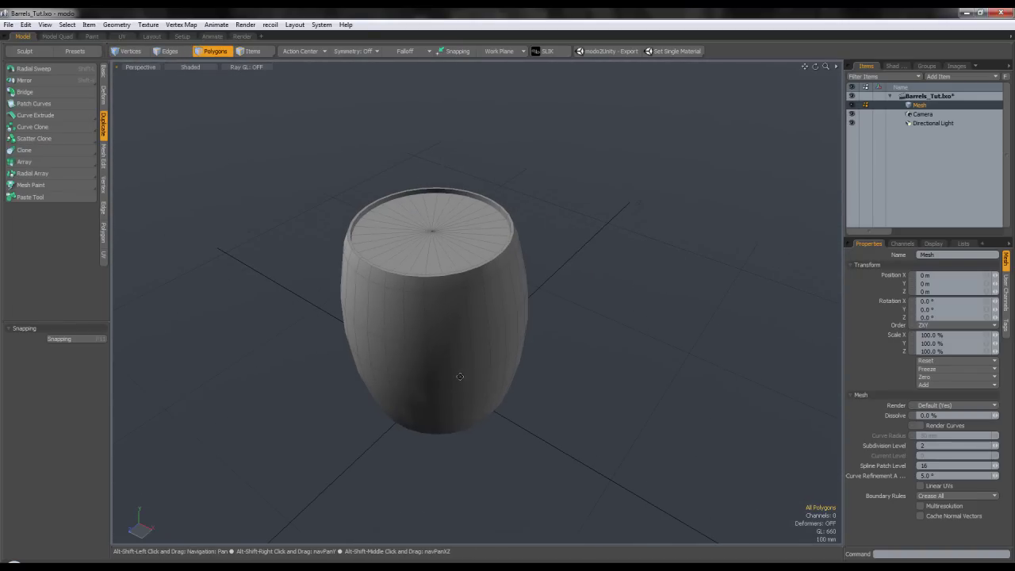
{"action": "left_click_drag", "start_coordinate": [409, 336], "coordinate": [477, 278], "text": "alt"}
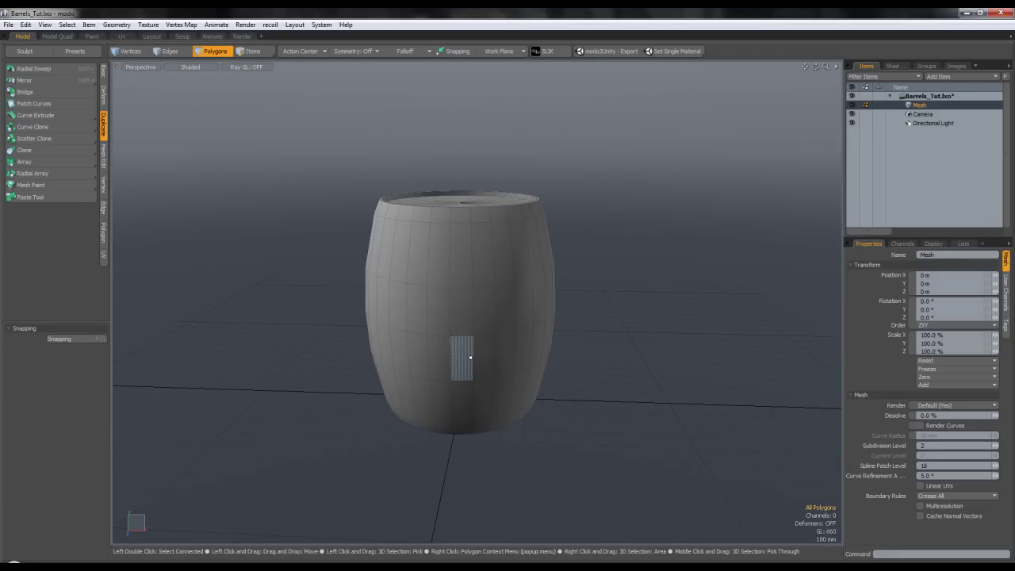
- Rename the mesh item as Barrel
{"action": "right_click", "coordinate": [917, 106]}
{"action": "left_click", "coordinate": [920, 107]}
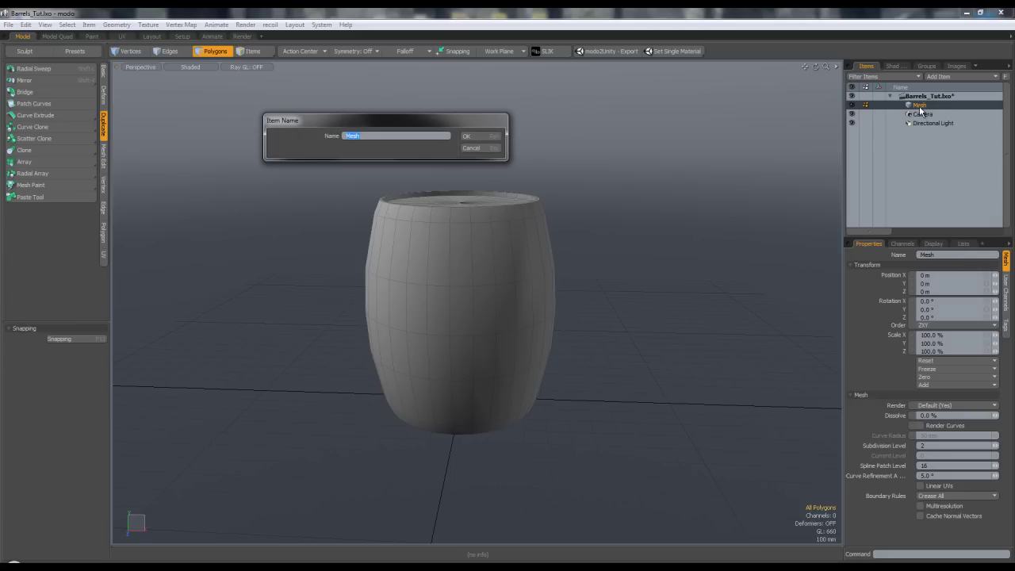
{"action": "key", "text": "Return"}
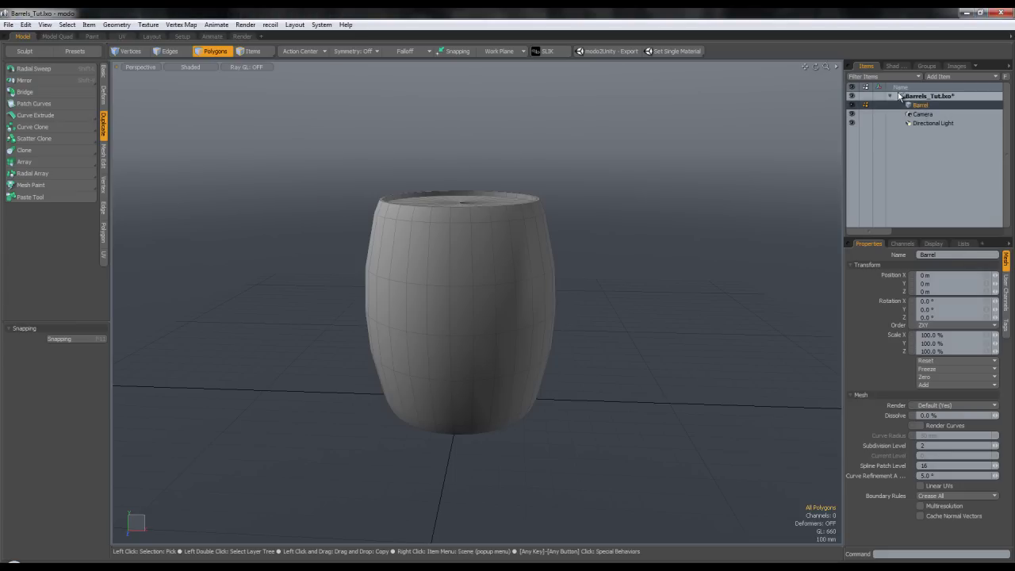
- Copy all connected polygons of the barrel's side wall and paste them into a new mesh item
{"action": "left_click_drag", "start_coordinate": [482, 235], "coordinate": [437, 250], "text": "alt"}
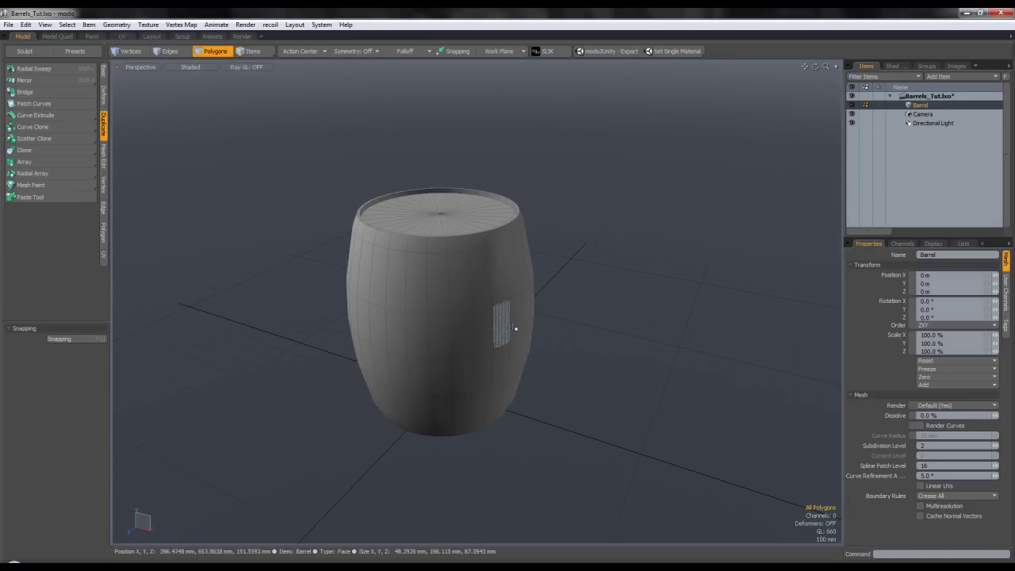
{"action": "left_click_drag", "start_coordinate": [482, 363], "coordinate": [423, 306], "text": "alt"}
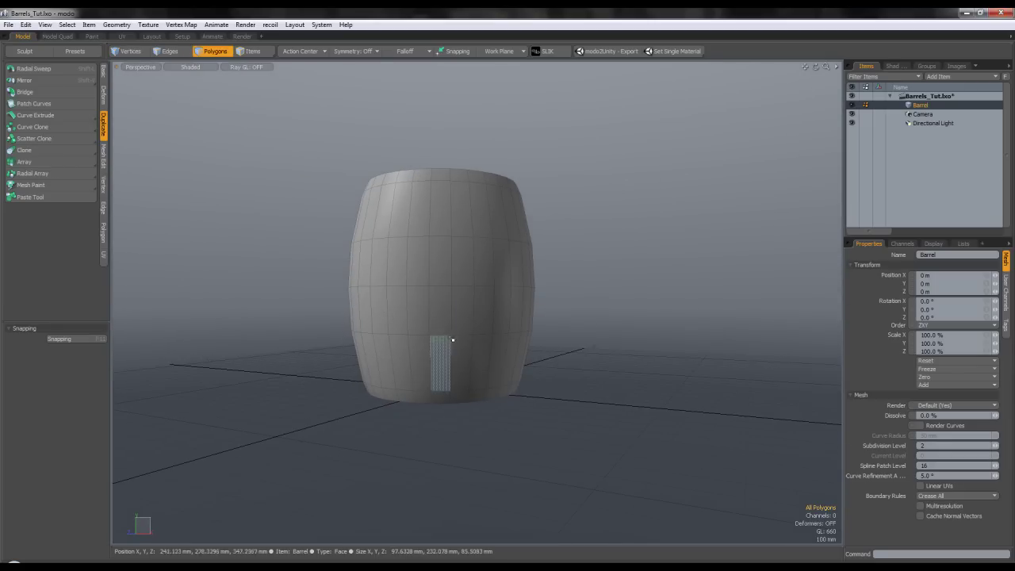
{"action": "double_click", "coordinate": [461, 288]}
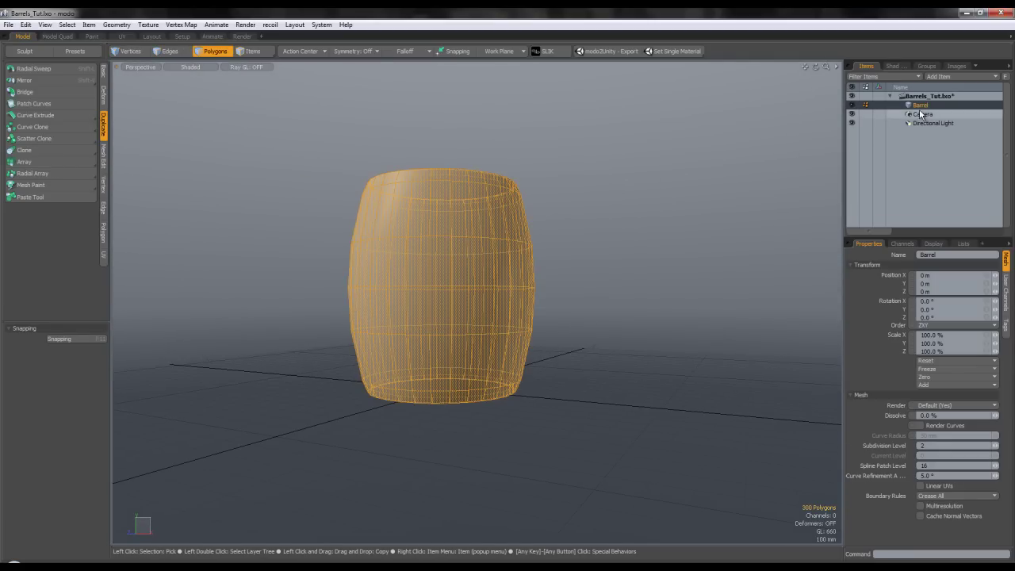
{"action": "key", "text": "n"}
{"action": "key", "text": "ctrl+v"}
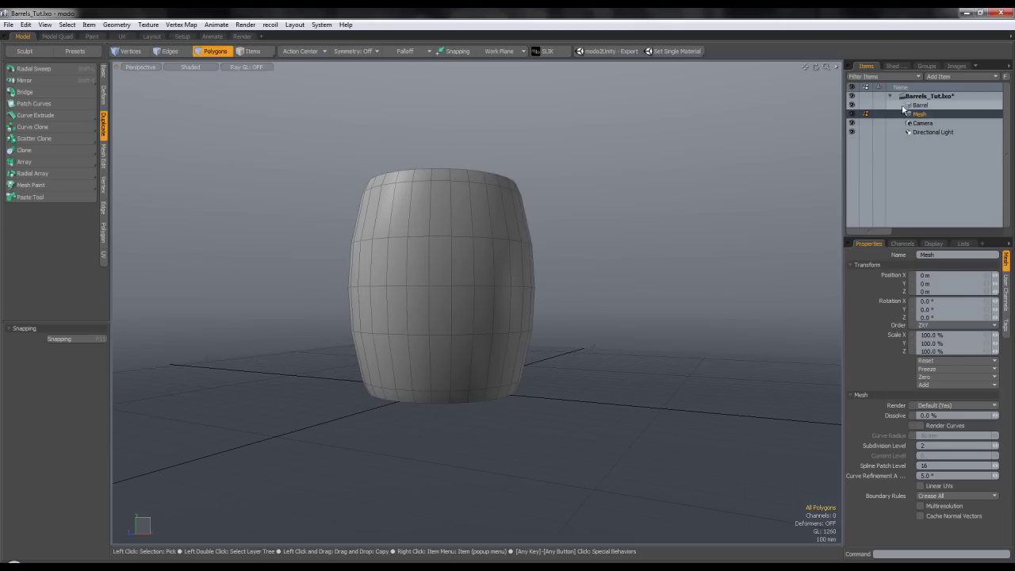
- Bevel the two upper and two lower horizontal edge loops of the wall copy, using Inset mode with a value of 30 mm
{"action": "left_click_drag", "start_coordinate": [535, 211], "coordinate": [505, 280], "text": "alt"}
{"action": "left_click_drag", "start_coordinate": [593, 298], "coordinate": [599, 235], "text": "alt"}
{"action": "left_click", "coordinate": [175, 54]}
{"action": "left_click_drag", "start_coordinate": [600, 338], "coordinate": [536, 287], "text": "alt"}
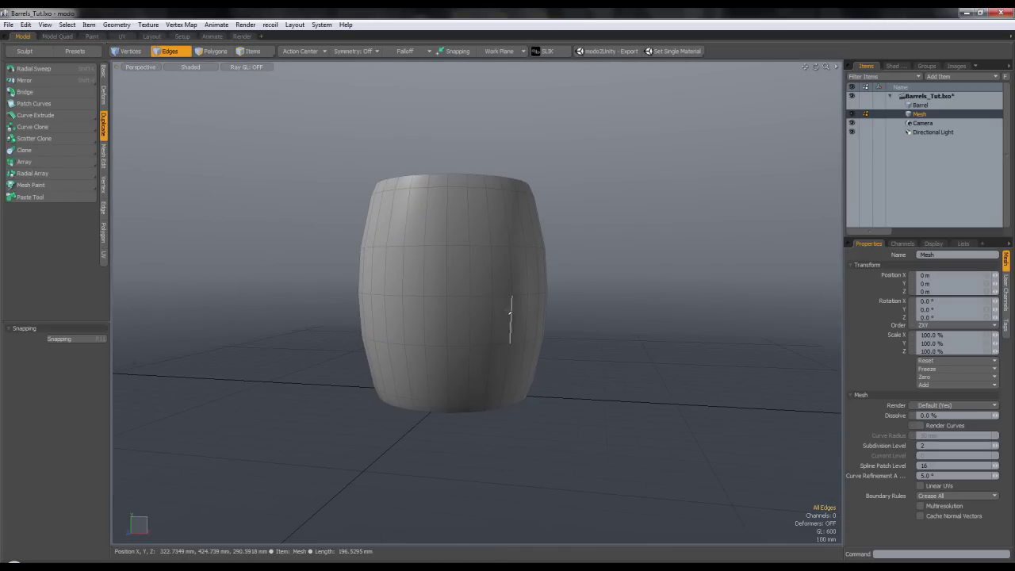
{"action": "left_click_drag", "start_coordinate": [487, 362], "coordinate": [488, 352], "text": "alt"}
{"action": "double_click", "coordinate": [458, 393]}
{"action": "double_click", "coordinate": [457, 336], "text": "shift"}
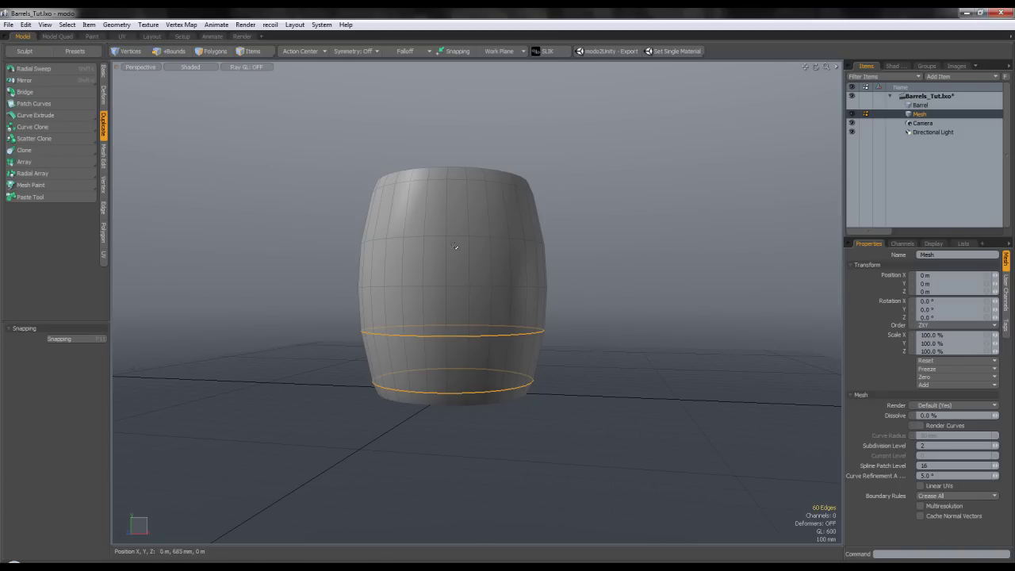
{"action": "double_click", "coordinate": [454, 181], "text": "shift"}
{"action": "left_click_drag", "start_coordinate": [510, 254], "coordinate": [480, 289], "text": "alt"}
{"action": "key", "text": "b"}
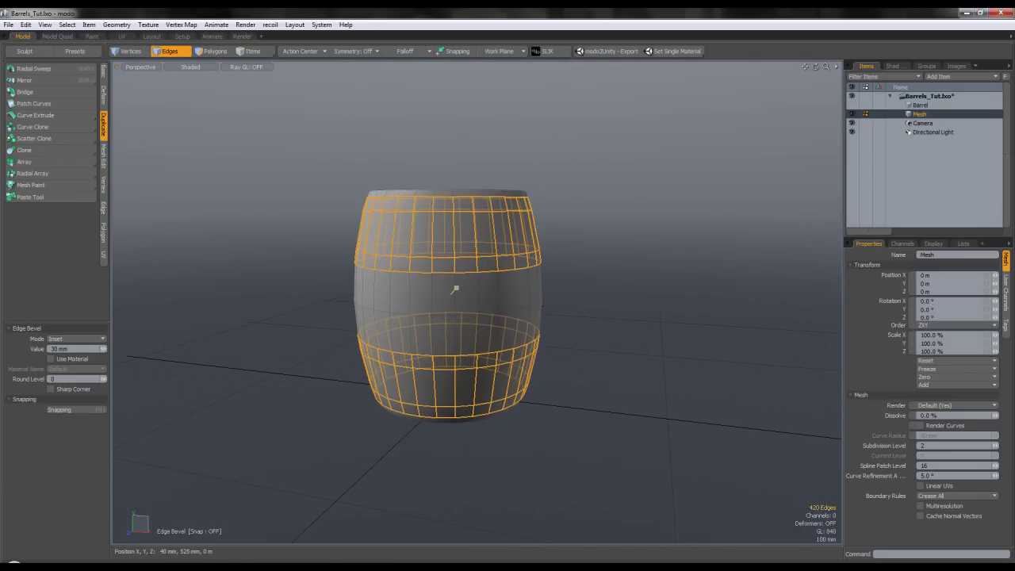
{"action": "key", "text": "space"}
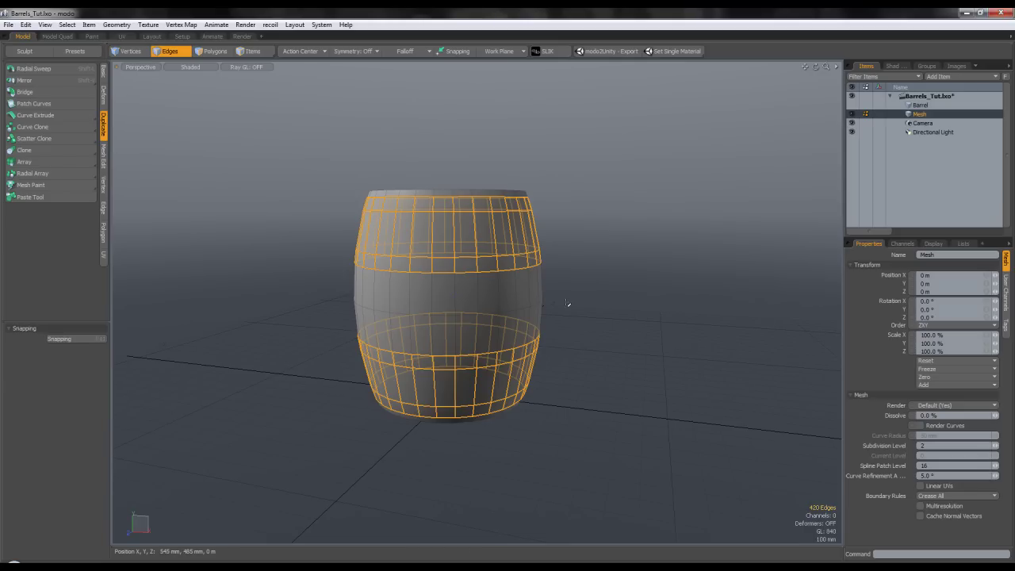
{"action": "left_click", "coordinate": [568, 303]}
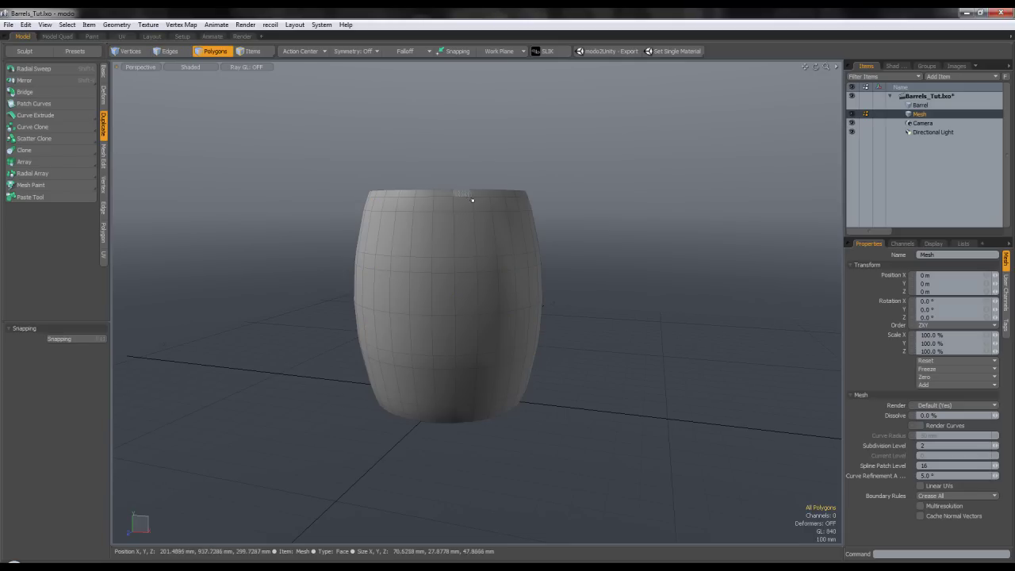
- Select the complete polygon loops of all four narrow bevelled bands around the barrel wall copy
{"action": "left_click_drag", "start_coordinate": [482, 203], "coordinate": [433, 200]}
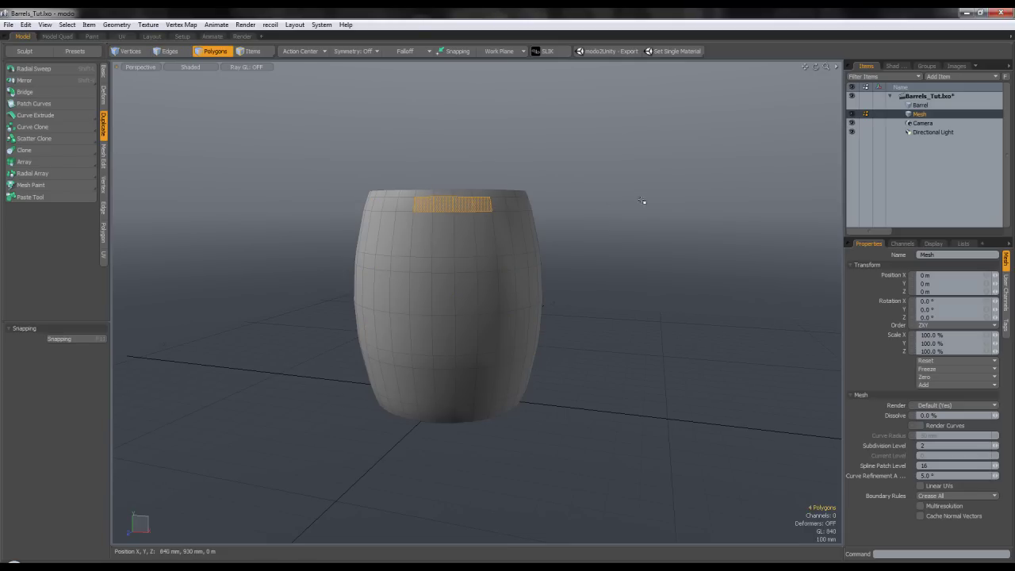
{"action": "left_click", "coordinate": [641, 203]}
{"action": "left_click_drag", "start_coordinate": [568, 202], "coordinate": [548, 215], "text": "alt"}
{"action": "scroll", "coordinate": [491, 221], "scroll_direction": "up", "scroll_amount": 5}
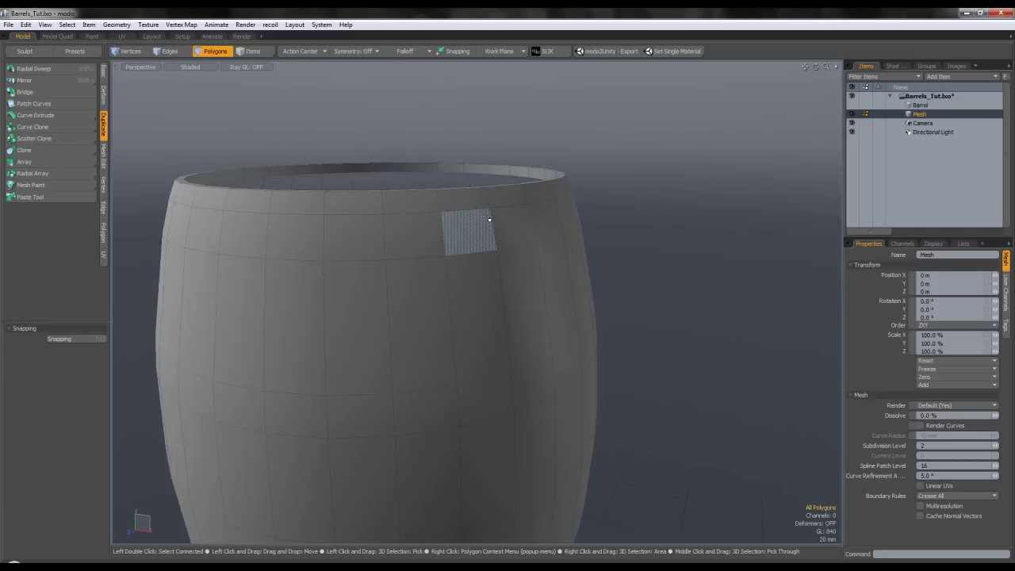
{"action": "scroll", "coordinate": [491, 221], "scroll_direction": "down", "scroll_amount": 4}
{"action": "left_click_drag", "start_coordinate": [503, 224], "coordinate": [432, 223]}
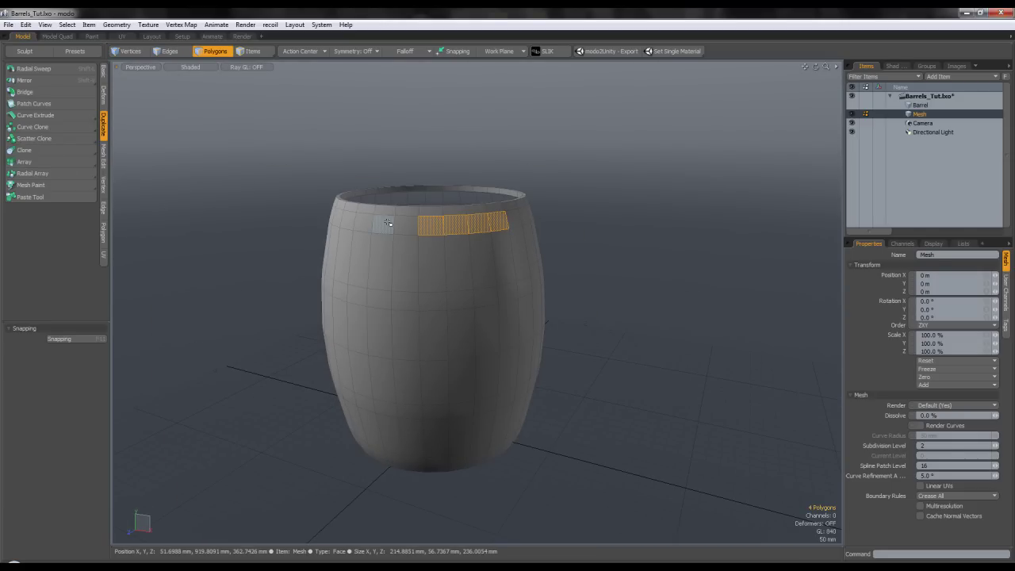
{"action": "key", "text": "l"}
{"action": "left_click_drag", "start_coordinate": [506, 295], "coordinate": [467, 301], "text": "shift"}
{"action": "key", "text": "l"}
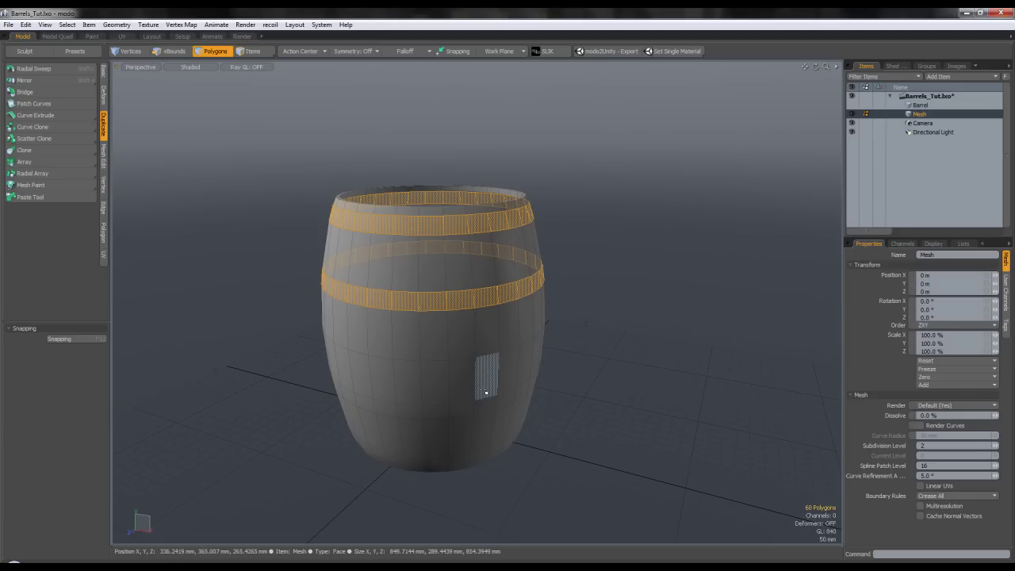
{"action": "mouse_move", "coordinate": [484, 407]}
{"action": "left_mouse_down", "text": "shift"}
{"action": "mouse_move", "coordinate": [448, 412]}
{"action": "mouse_move", "coordinate": [451, 375]}
{"action": "left_mouse_up", "text": "shift"}
{"action": "key", "text": "l"}
{"action": "mouse_move", "coordinate": [478, 465]}
{"action": "left_mouse_down", "text": "shift"}
{"action": "mouse_move", "coordinate": [439, 466]}
{"action": "mouse_move", "coordinate": [456, 401]}
{"action": "left_mouse_up", "text": "shift"}
{"action": "key", "text": "l"}
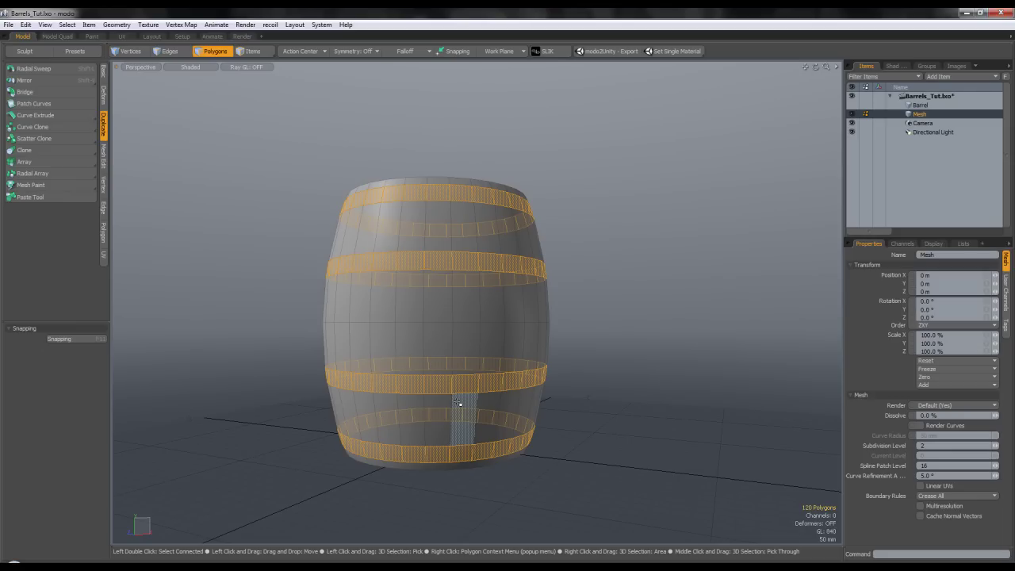
- Invert the selection and delete every wall polygon except the four narrow bands
{"action": "key", "text": "bracketleft"}
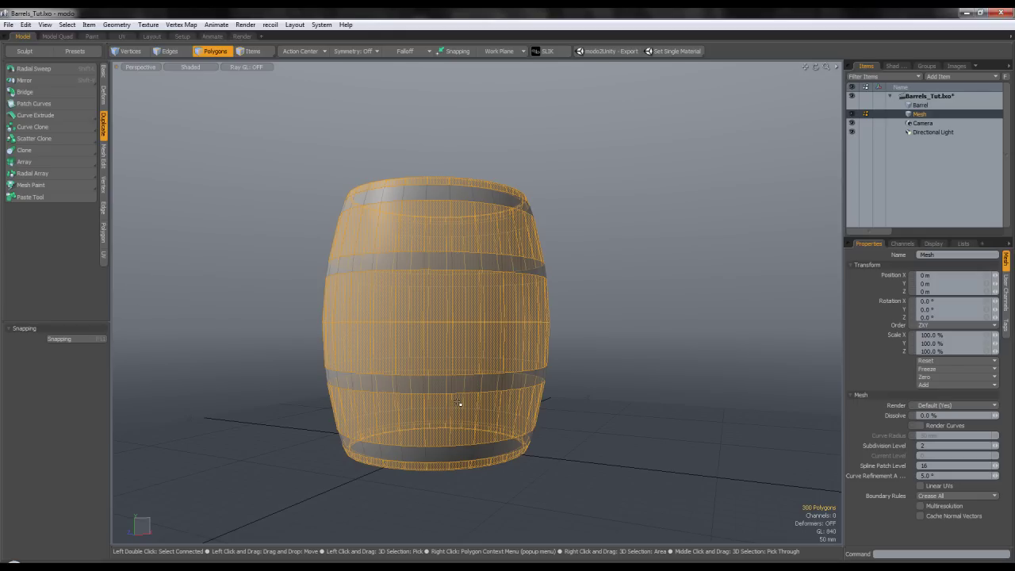
{"action": "left_click", "coordinate": [68, 24]}
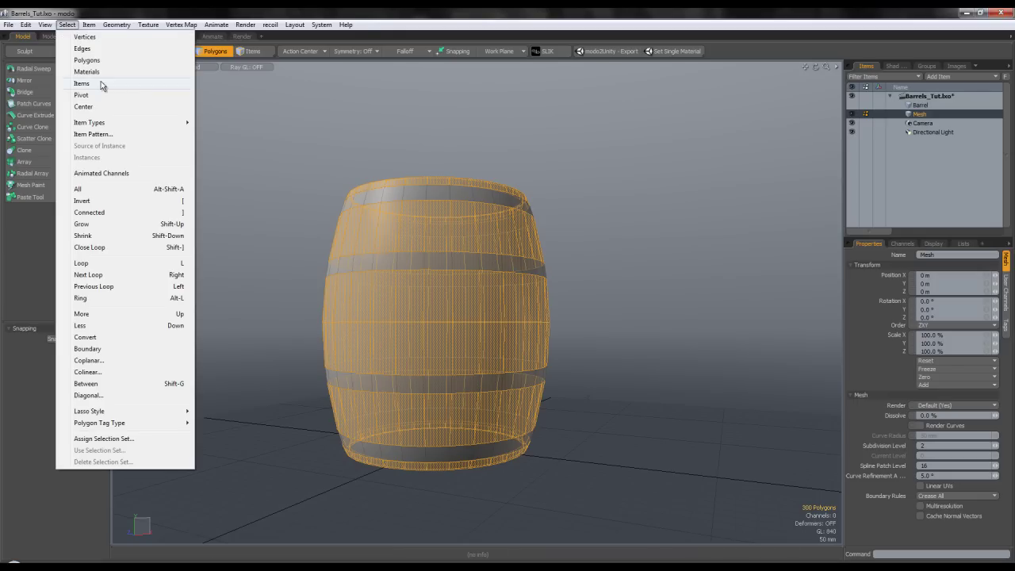
{"action": "left_click", "coordinate": [183, 202]}
{"action": "key", "text": "ctrl+z"}
{"action": "key", "text": "Delete"}
{"action": "left_click_drag", "start_coordinate": [370, 137], "coordinate": [390, 197], "text": "alt"}
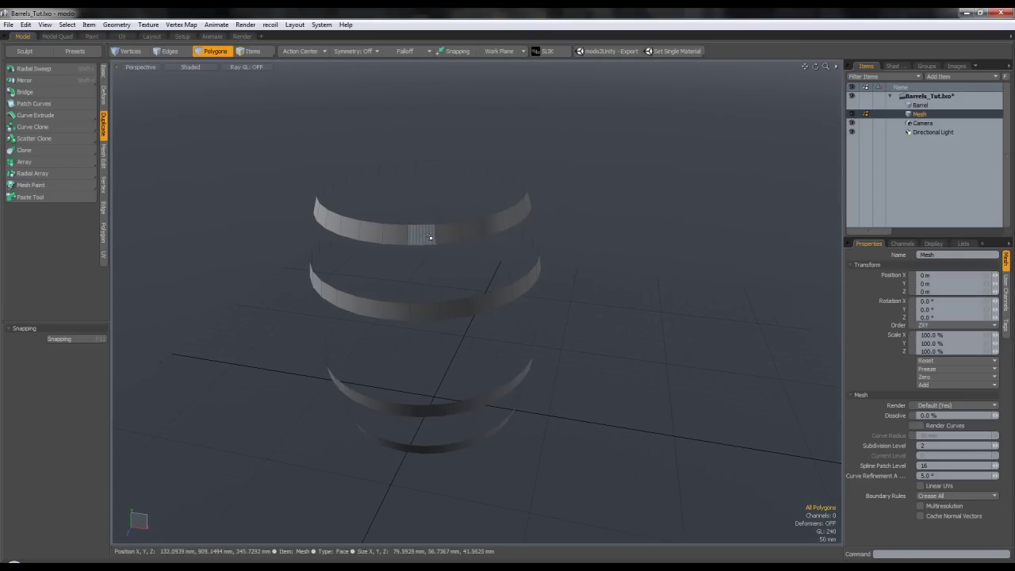
{"action": "left_click_drag", "start_coordinate": [521, 245], "coordinate": [529, 189], "text": "alt"}
{"action": "left_click_drag", "start_coordinate": [506, 239], "coordinate": [489, 284], "text": "alt"}
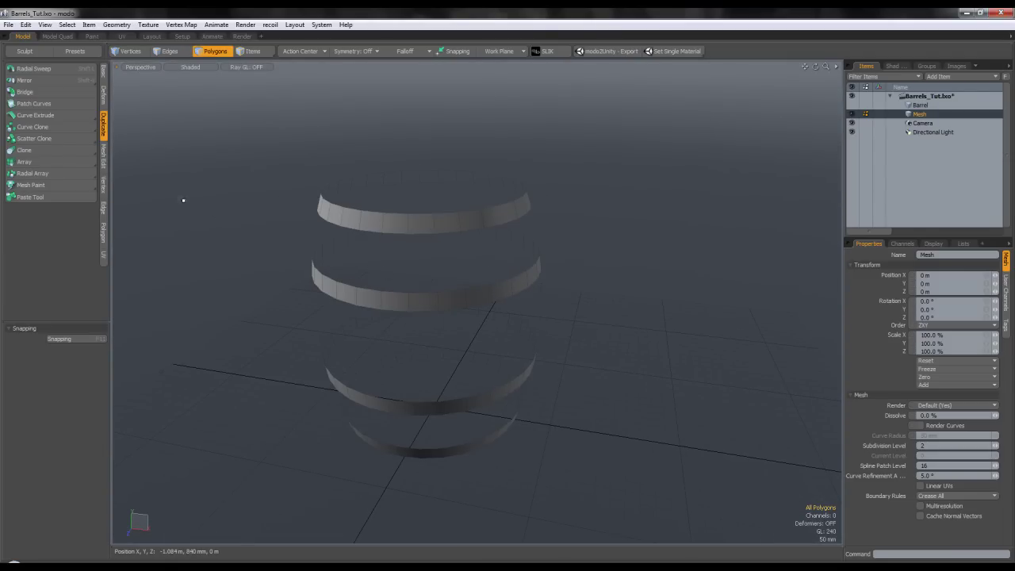
- Thicken the four bands into solid hoops with an offset of 4 mm
{"action": "left_click", "coordinate": [102, 77]}
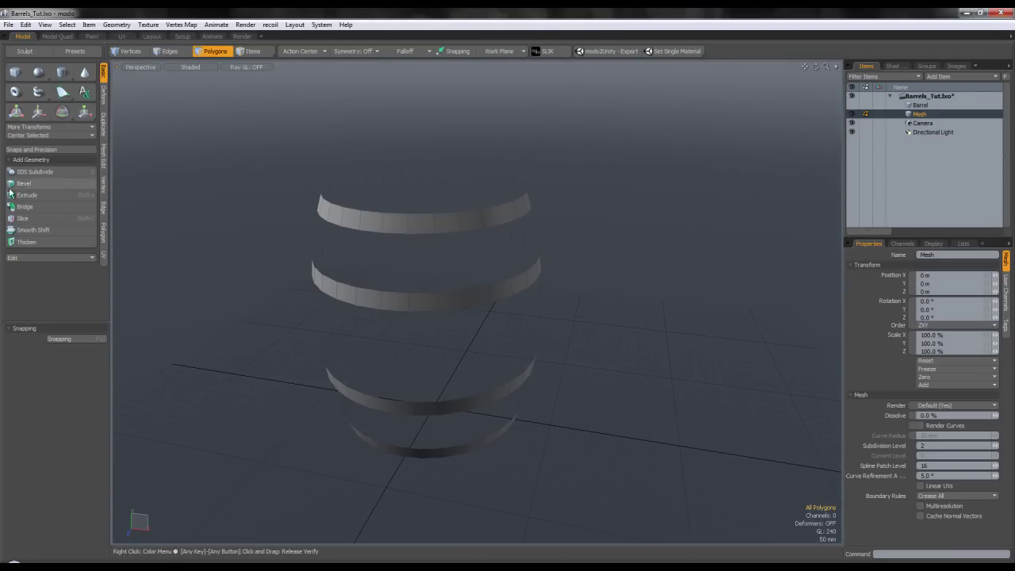
{"action": "left_click", "coordinate": [26, 242]}
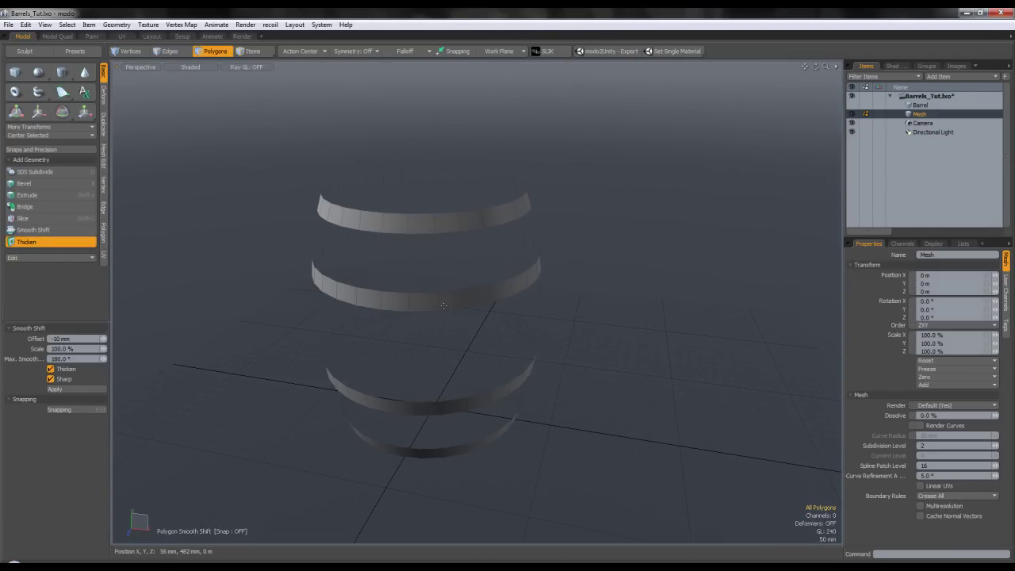
{"action": "mouse_move", "coordinate": [444, 246]}
{"action": "left_mouse_down", "text": "alt"}
{"action": "mouse_move", "coordinate": [447, 283]}
{"action": "mouse_move", "coordinate": [444, 253]}
{"action": "left_mouse_up", "text": "alt"}
{"action": "scroll", "coordinate": [441, 252], "scroll_direction": "up", "scroll_amount": 2}
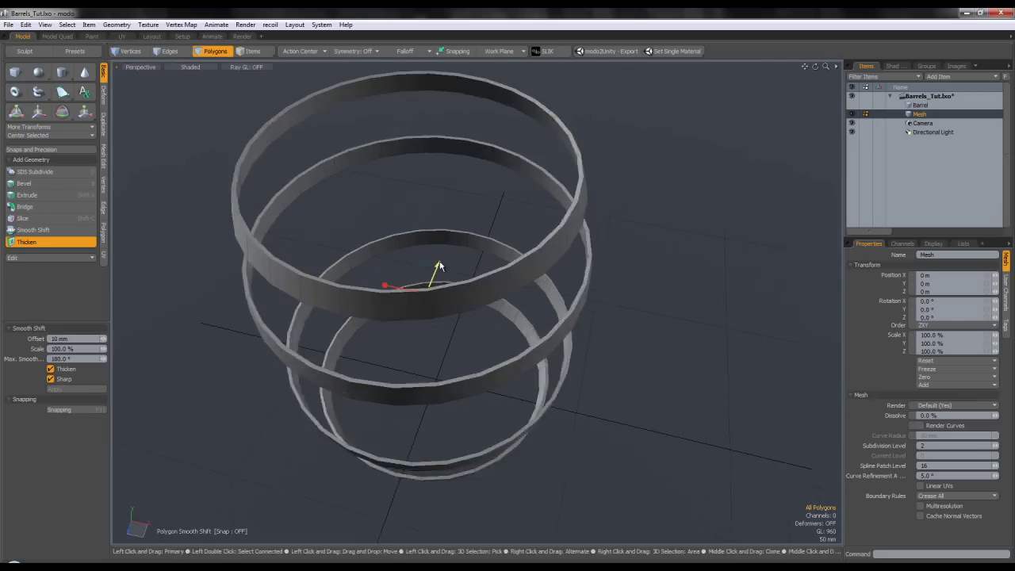
{"action": "scroll", "coordinate": [445, 266], "scroll_direction": "down", "scroll_amount": 1}
{"action": "left_click_drag", "start_coordinate": [460, 265], "coordinate": [344, 263], "text": "alt"}
{"action": "left_click_drag", "start_coordinate": [507, 275], "coordinate": [456, 283]}
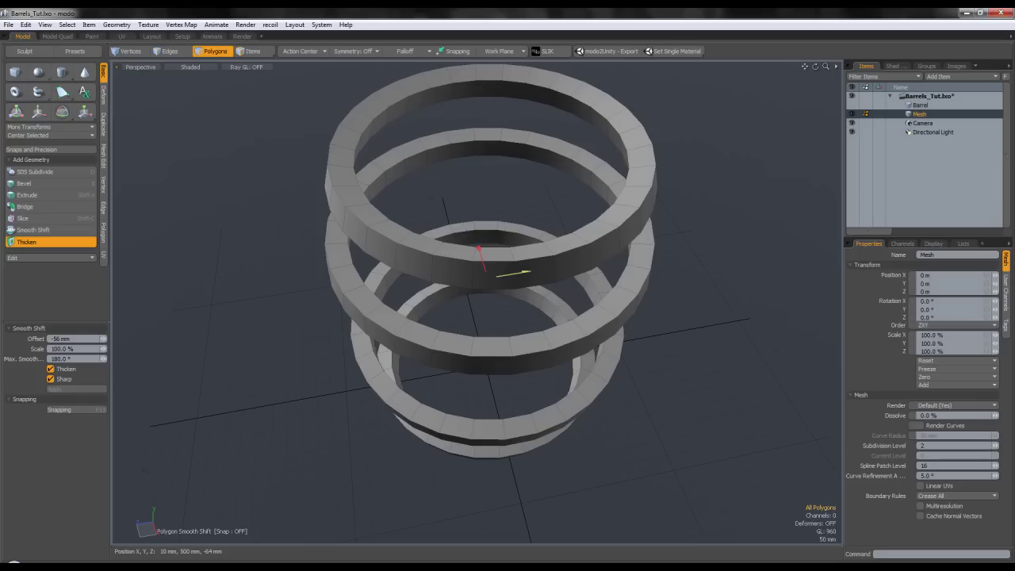
{"action": "left_click_drag", "start_coordinate": [510, 277], "coordinate": [559, 268]}
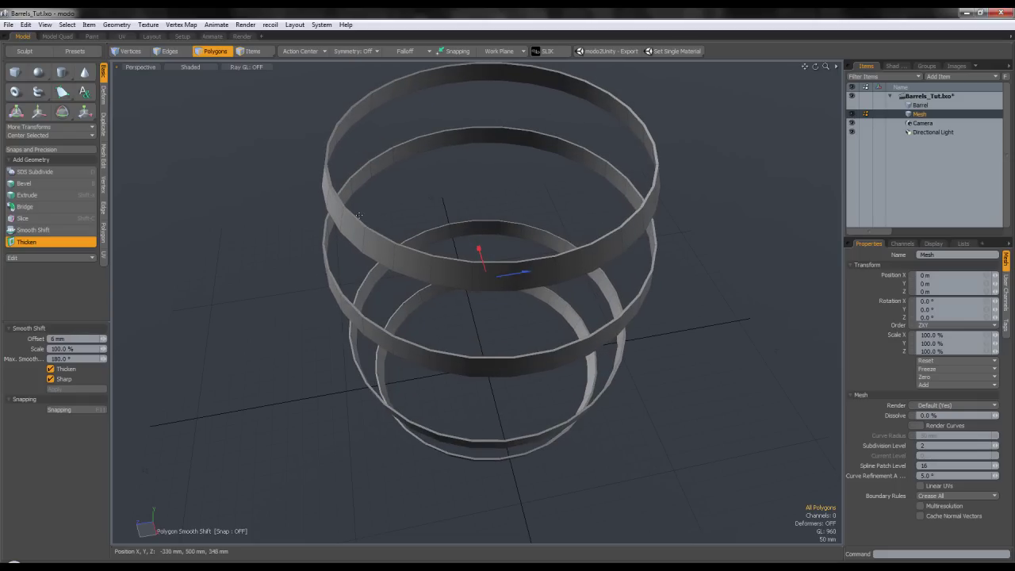
{"action": "scroll", "coordinate": [358, 215], "scroll_direction": "up", "scroll_amount": 3}
{"action": "left_click_drag", "start_coordinate": [358, 215], "coordinate": [370, 253], "text": "alt"}
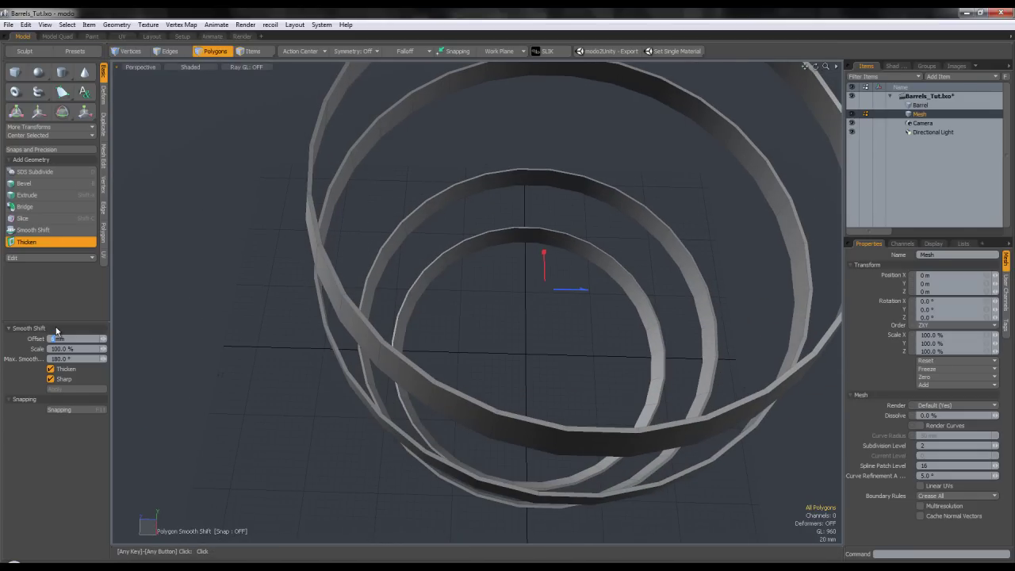
{"action": "key", "text": "Return"}
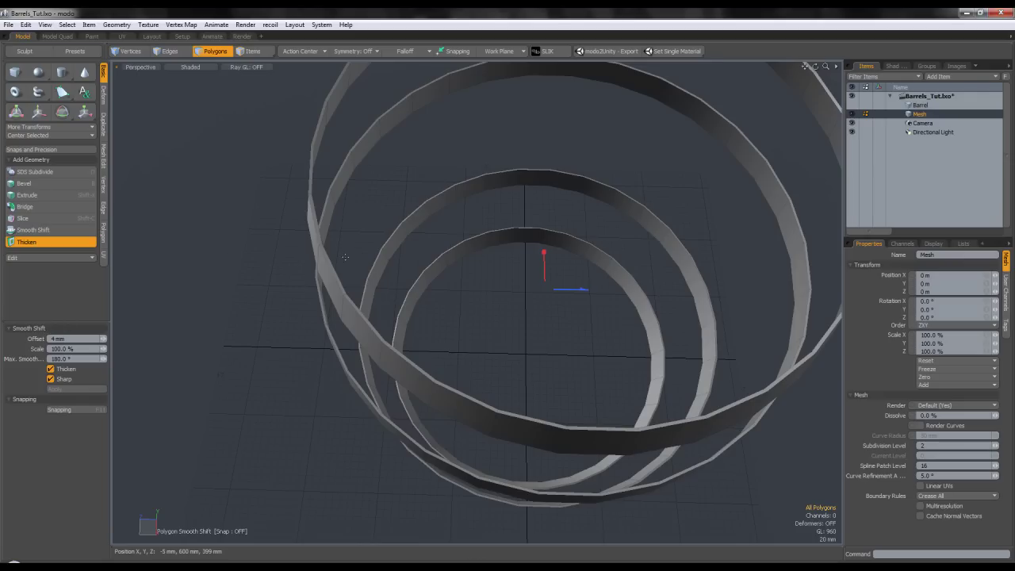
{"action": "key", "text": "space"}
- Select the inner polygon loops of all four hoops and delete them
{"action": "left_click", "coordinate": [415, 227]}
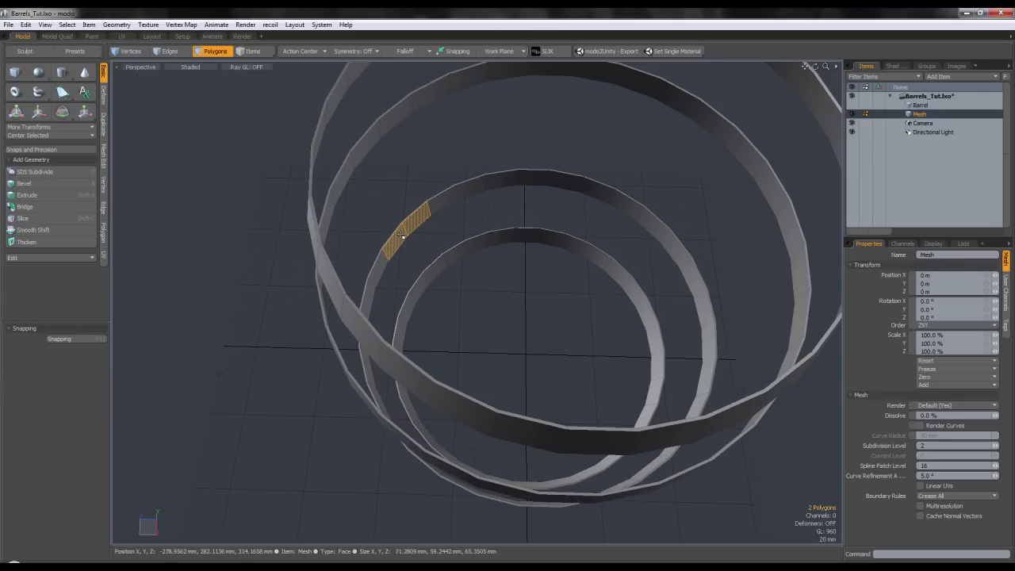
{"action": "key", "text": "l"}
{"action": "left_click", "coordinate": [442, 263], "text": "shift"}
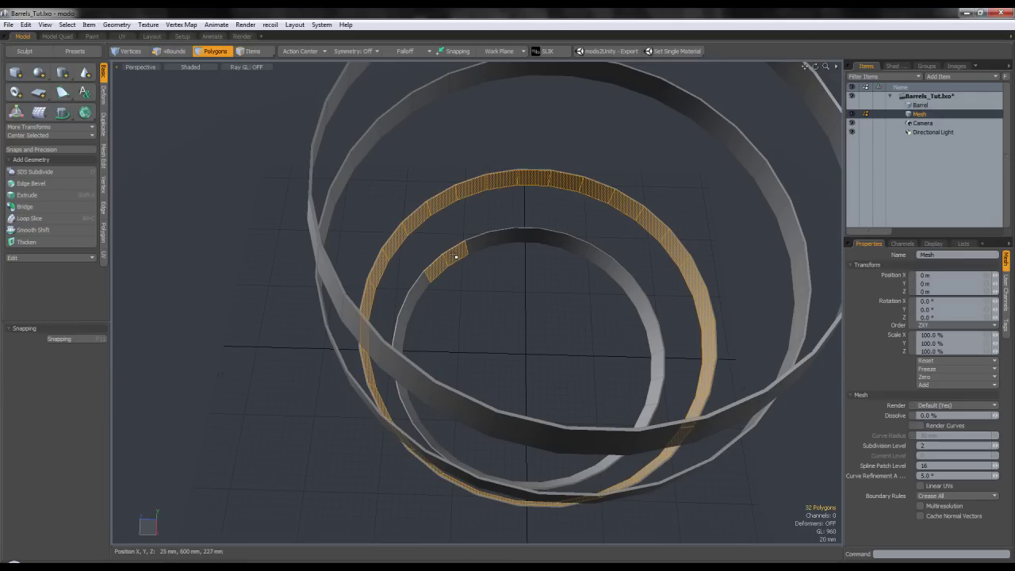
{"action": "key", "text": "l"}
{"action": "left_click", "coordinate": [364, 152], "text": "shift"}
{"action": "left_click", "coordinate": [352, 164], "text": "shift"}
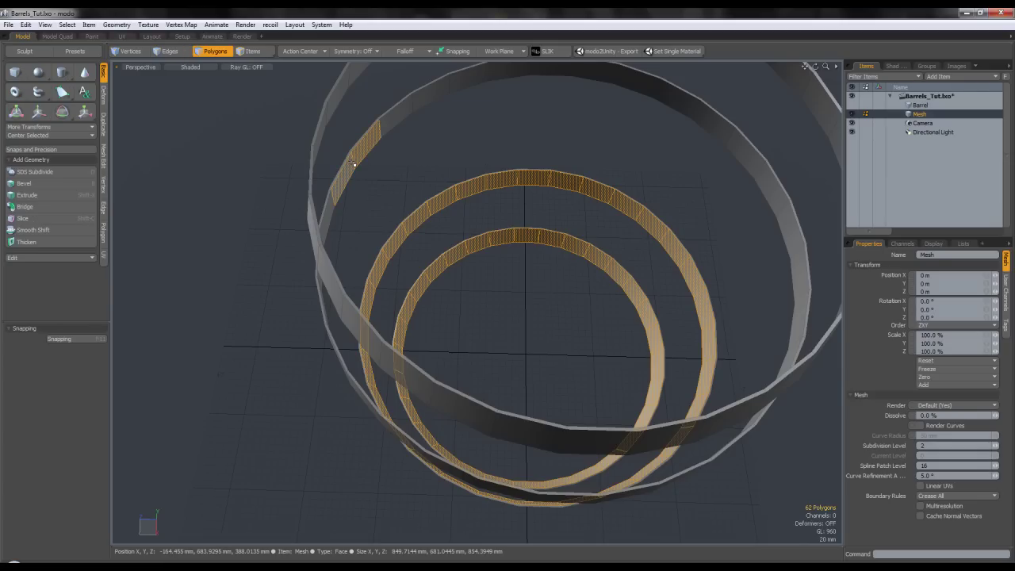
{"action": "double_click", "coordinate": [354, 164], "text": "shift"}
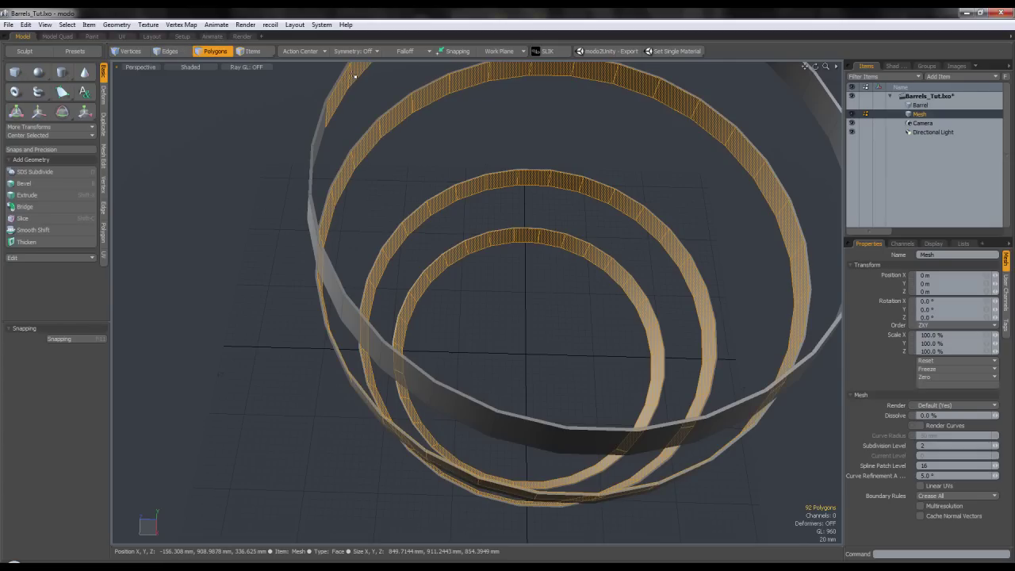
{"action": "key", "text": "Delete"}
{"action": "scroll", "coordinate": [402, 188], "scroll_direction": "down", "scroll_amount": 5}
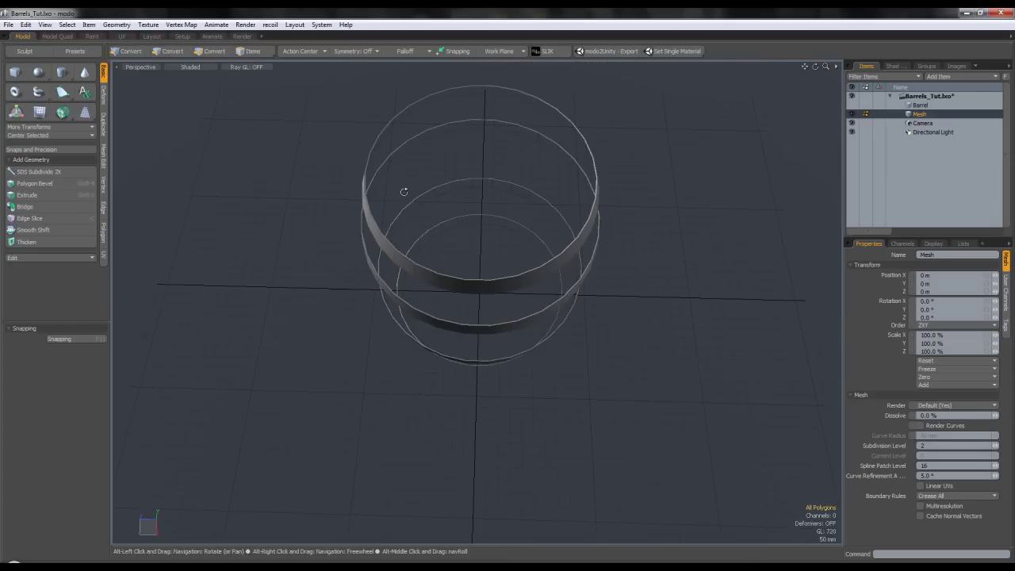
- Turn the four hoops into subdivision surfaces and check their smoothed shape
{"action": "left_click_drag", "start_coordinate": [403, 190], "coordinate": [449, 133], "text": "alt"}
{"action": "key", "text": "Tab"}
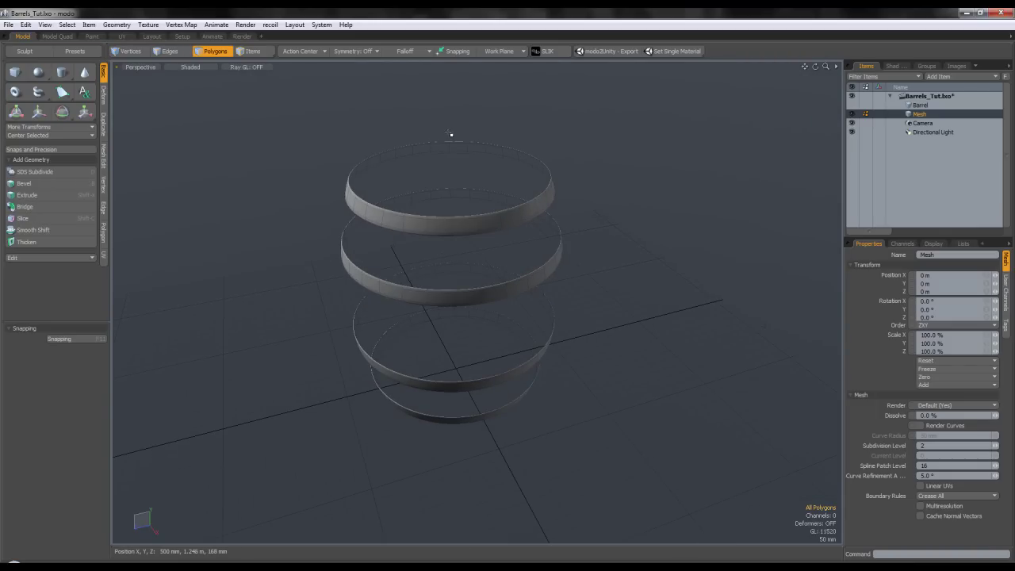
{"action": "scroll", "coordinate": [473, 233], "scroll_direction": "up", "scroll_amount": 5}
{"action": "scroll", "coordinate": [471, 223], "scroll_direction": "down", "scroll_amount": 4}
{"action": "left_click_drag", "start_coordinate": [457, 237], "coordinate": [457, 215], "text": "alt"}
- Cut all hoop polygons from the separate mesh and paste them into the Barrel mesh item
{"action": "key", "text": "3"}
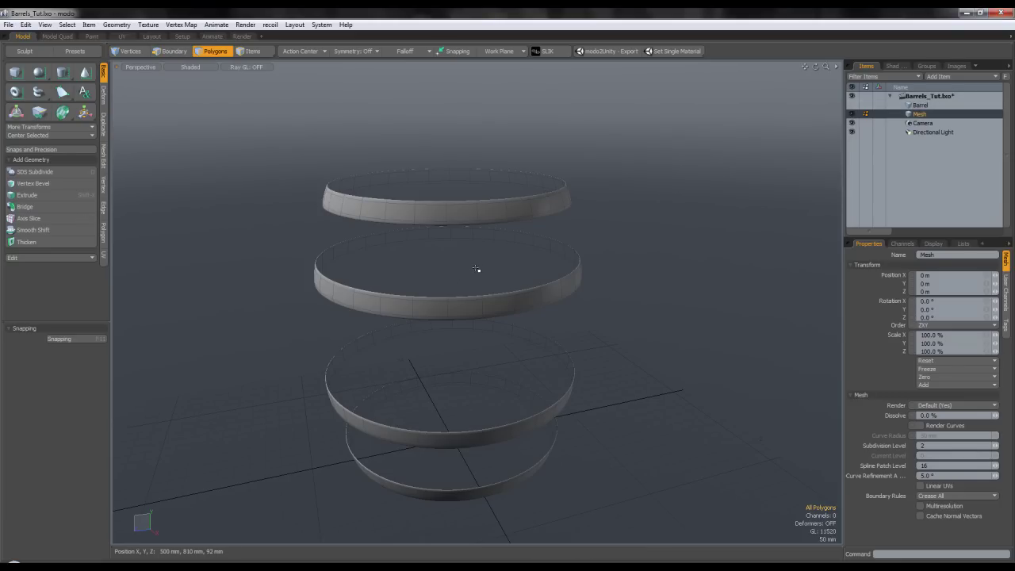
{"action": "key", "text": "ctrl+x"}
{"action": "left_click", "coordinate": [916, 107]}
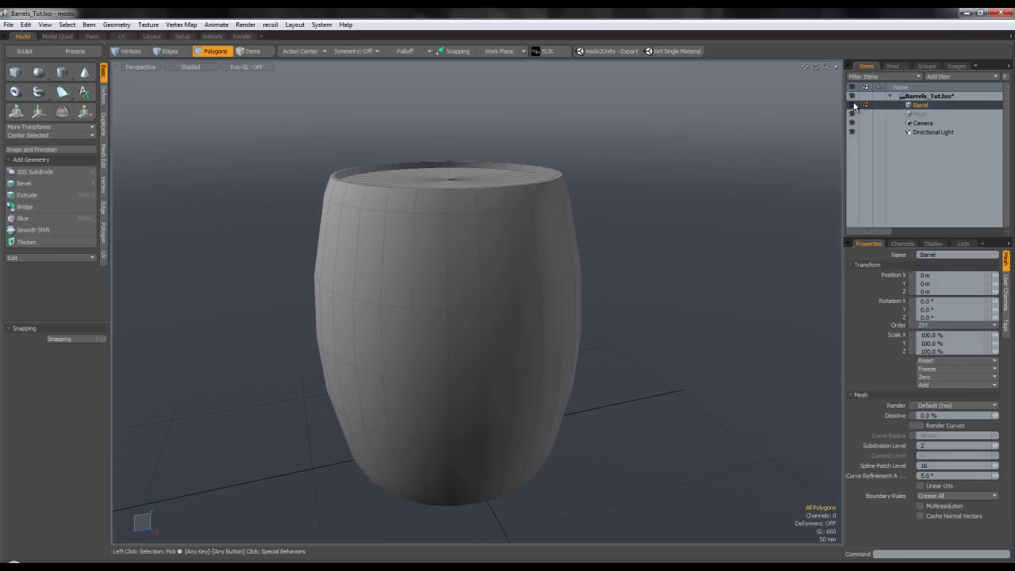
{"action": "key", "text": "ctrl+v"}
- Check how the hoops fit against the barrel, and hide the barrel's connected side wall polygons
{"action": "left_click_drag", "start_coordinate": [720, 187], "coordinate": [444, 254], "text": "alt"}
{"action": "left_click_drag", "start_coordinate": [482, 295], "coordinate": [428, 303], "text": "alt+shift"}
{"action": "scroll", "coordinate": [455, 239], "scroll_direction": "down", "scroll_amount": 2}
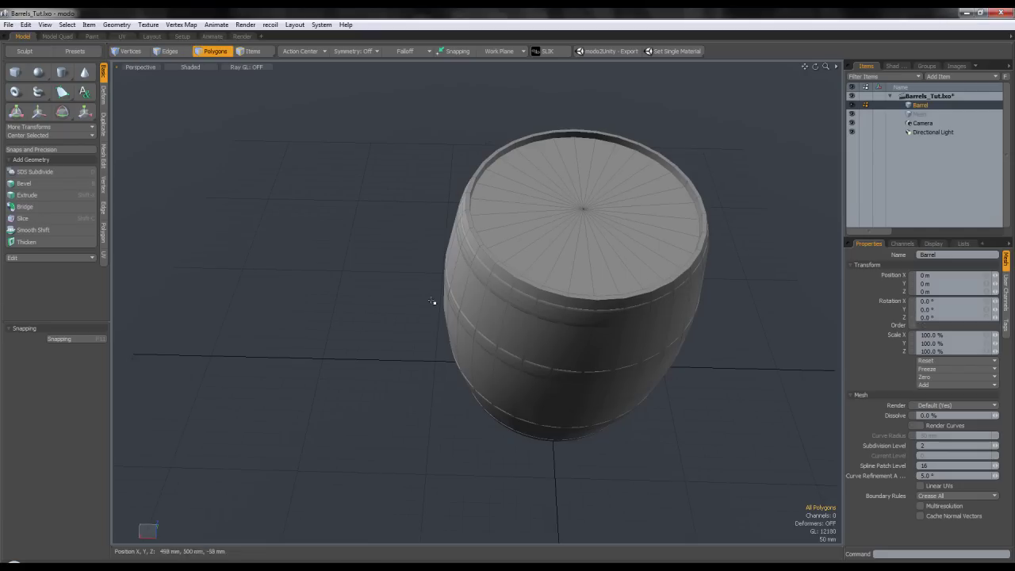
{"action": "scroll", "coordinate": [512, 285], "scroll_direction": "up", "scroll_amount": 3}
{"action": "scroll", "coordinate": [499, 298], "scroll_direction": "up", "scroll_amount": 3}
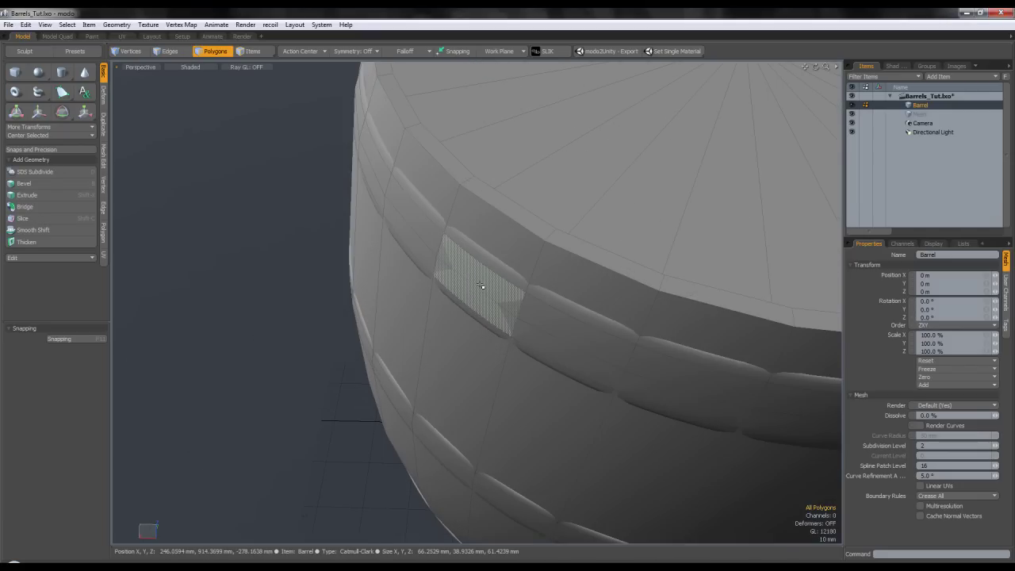
{"action": "scroll", "coordinate": [480, 285], "scroll_direction": "down", "scroll_amount": 4}
{"action": "left_click_drag", "start_coordinate": [449, 296], "coordinate": [487, 263], "text": "alt"}
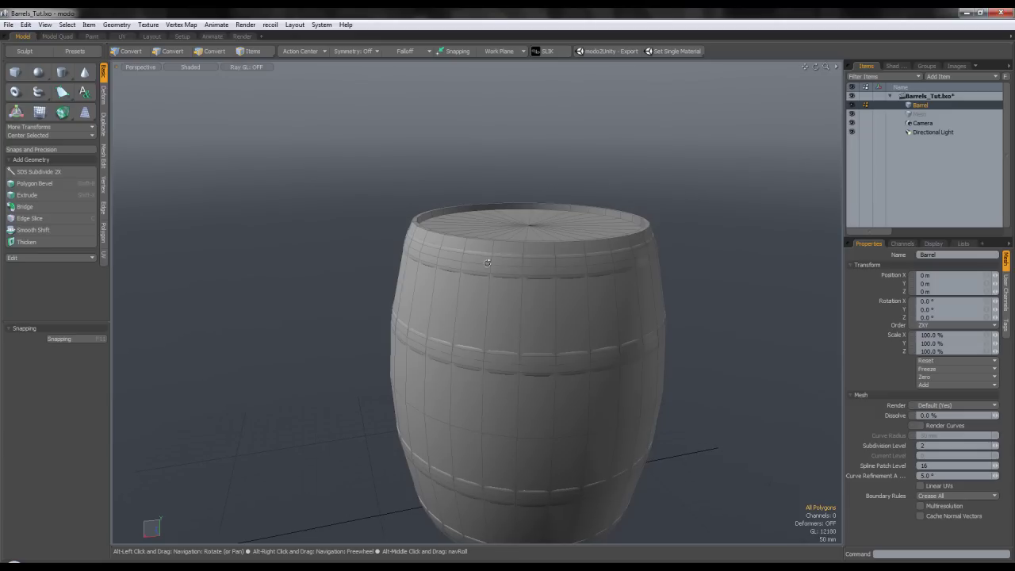
{"action": "double_click", "coordinate": [552, 337]}
{"action": "key", "text": "h"}
{"action": "left_click_drag", "start_coordinate": [697, 284], "coordinate": [696, 307], "text": "alt"}
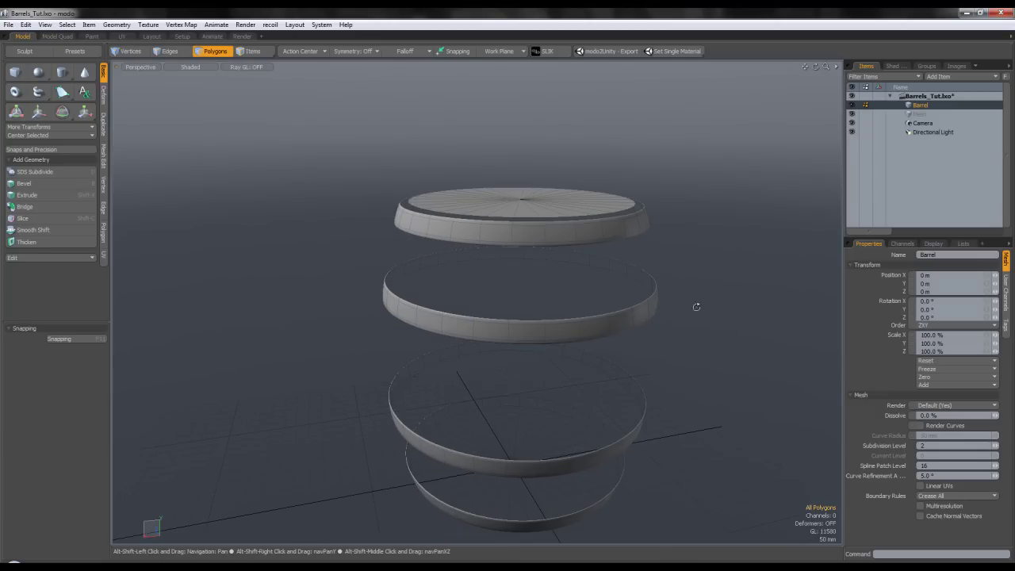
- Select three neighbouring polygons on the top hoop's outer band and cut a Loop Slice around the hoop through them
{"action": "scroll", "coordinate": [530, 235], "scroll_direction": "up", "scroll_amount": 5}
{"action": "left_click_drag", "start_coordinate": [517, 237], "coordinate": [466, 247], "text": "alt"}
{"action": "left_click_drag", "start_coordinate": [659, 268], "coordinate": [569, 261]}
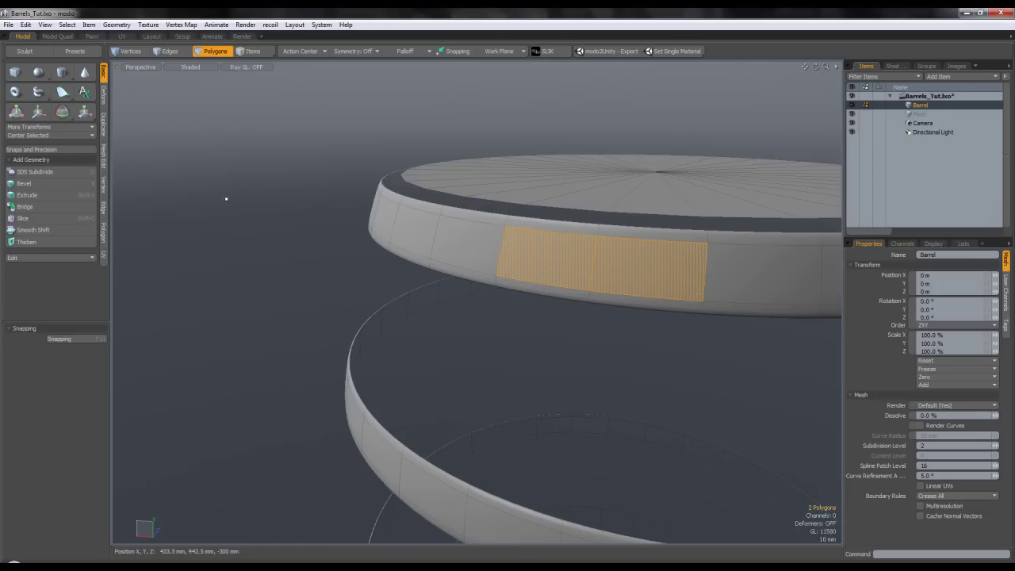
{"action": "left_click", "coordinate": [766, 276], "text": "shift"}
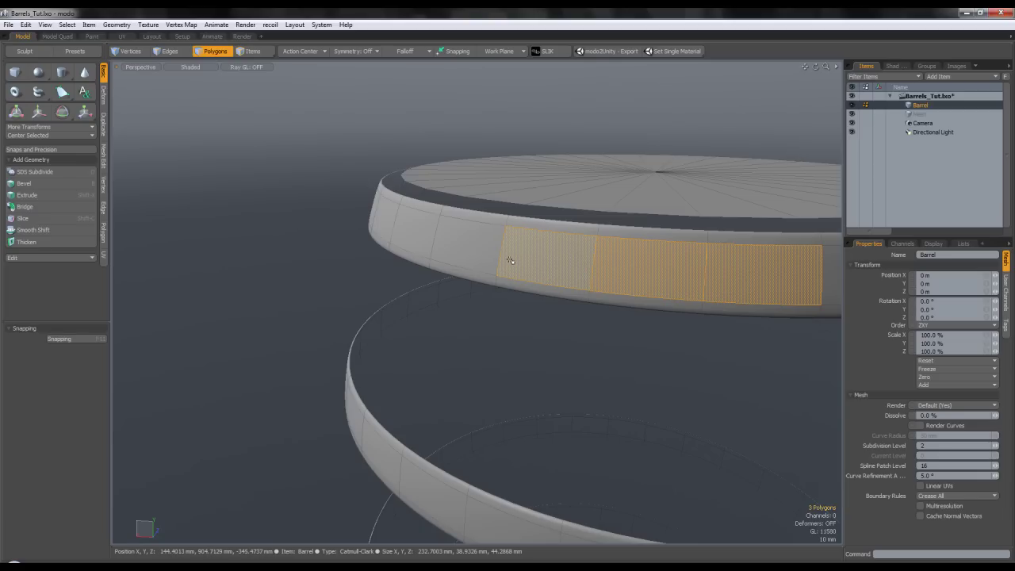
{"action": "key", "text": "alt+c"}
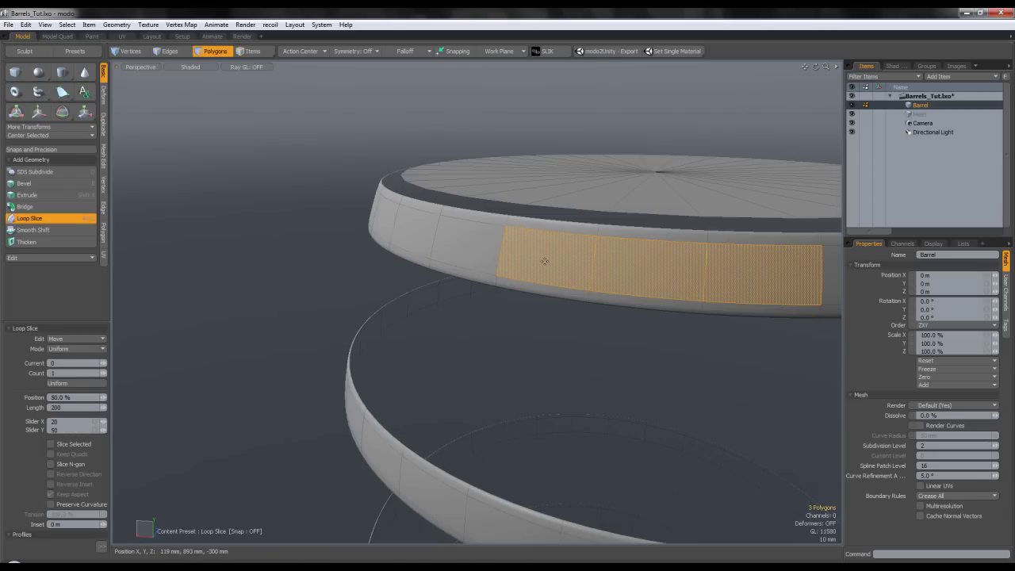
{"action": "left_click", "coordinate": [601, 264]}
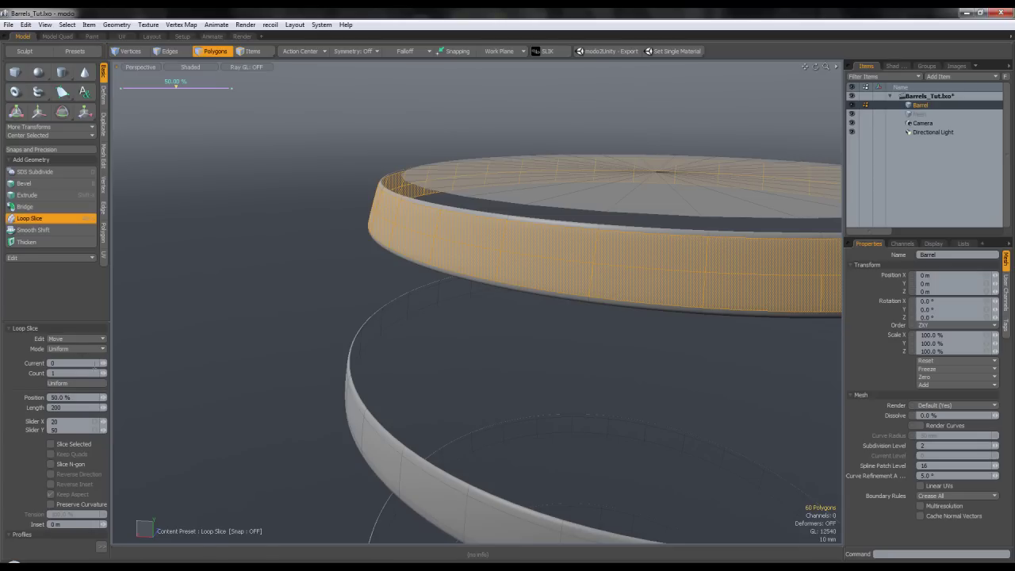
- Set the top hoop's Loop Slice to two cuts in Symmetry mode at a position of 0.5 %
{"action": "left_click", "coordinate": [103, 373]}
{"action": "left_click", "coordinate": [101, 350]}
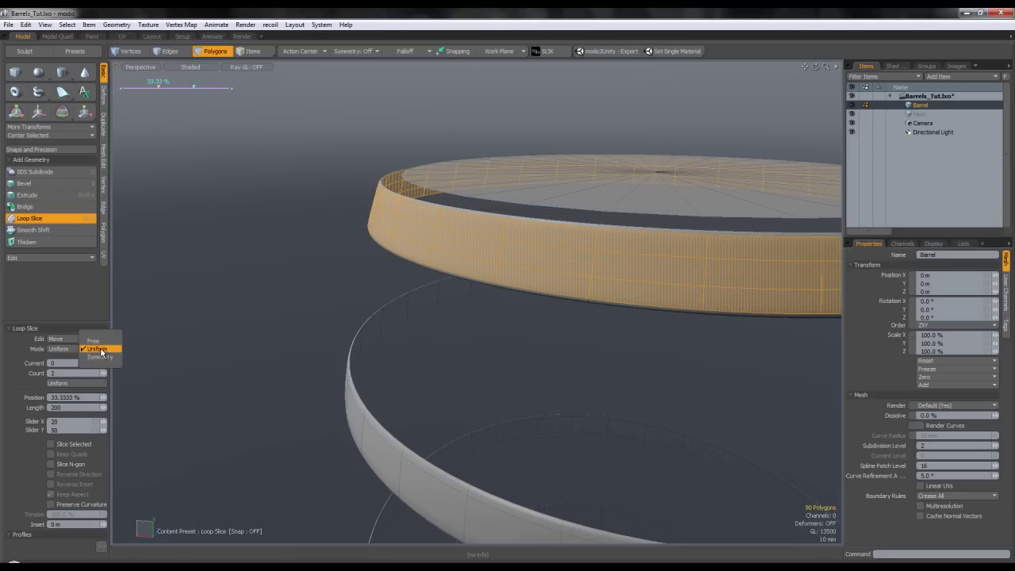
{"action": "left_click", "coordinate": [100, 357]}
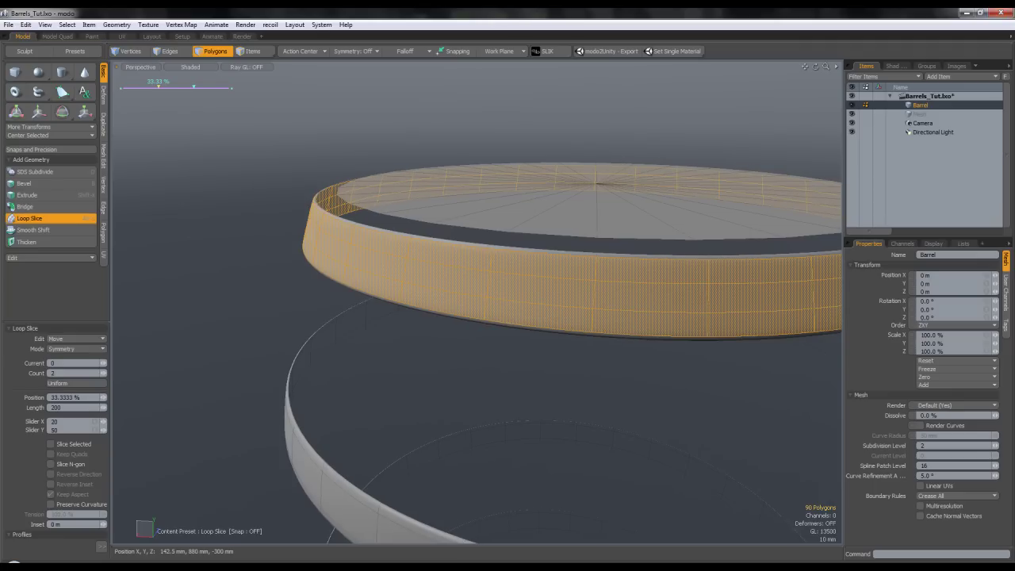
{"action": "left_click_drag", "start_coordinate": [104, 397], "coordinate": [61, 397]}
{"action": "left_click_drag", "start_coordinate": [123, 86], "coordinate": [137, 86]}
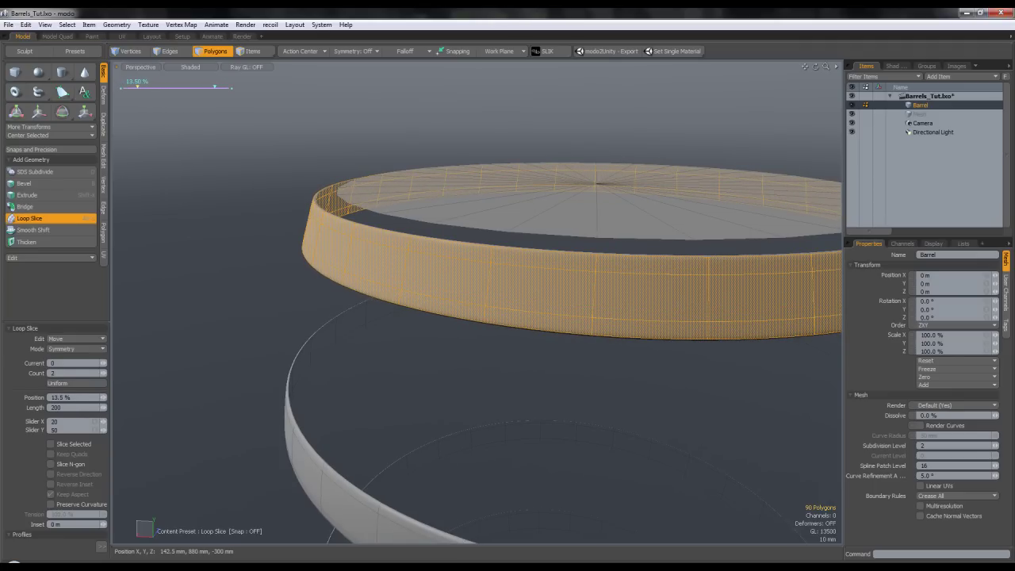
{"action": "left_click_drag", "start_coordinate": [433, 288], "coordinate": [421, 254], "text": "alt"}
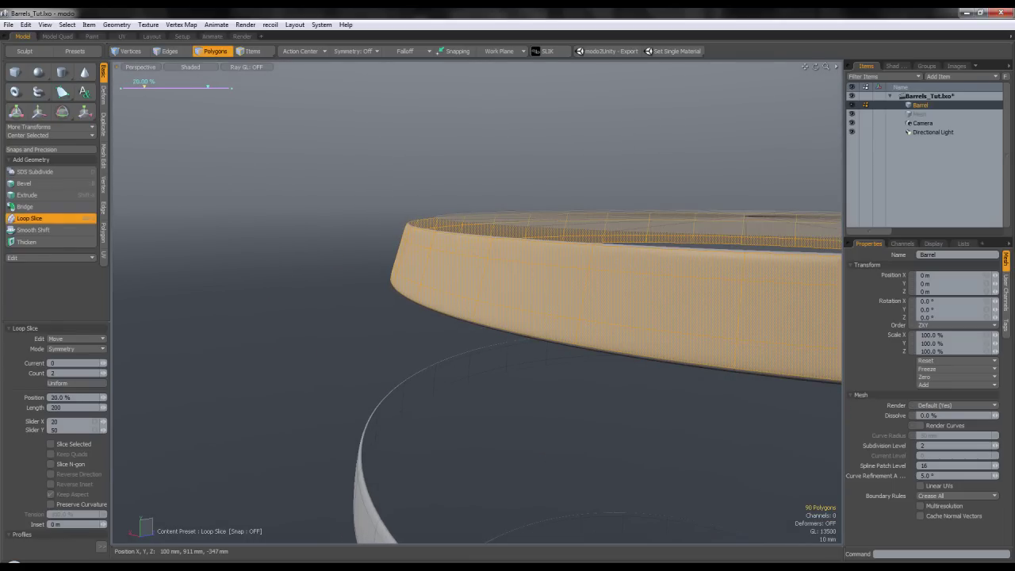
{"action": "left_click_drag", "start_coordinate": [152, 86], "coordinate": [125, 86]}
{"action": "key", "text": "space"}
{"action": "left_click", "coordinate": [294, 261]}
- Select neighbouring polygons on the second hoop's outer band and apply the same symmetrical Loop Slice around it
{"action": "left_click_drag", "start_coordinate": [297, 255], "coordinate": [422, 250], "text": "alt"}
{"action": "scroll", "coordinate": [435, 243], "scroll_direction": "up", "scroll_amount": 3}
{"action": "scroll", "coordinate": [435, 262], "scroll_direction": "down", "scroll_amount": 5}
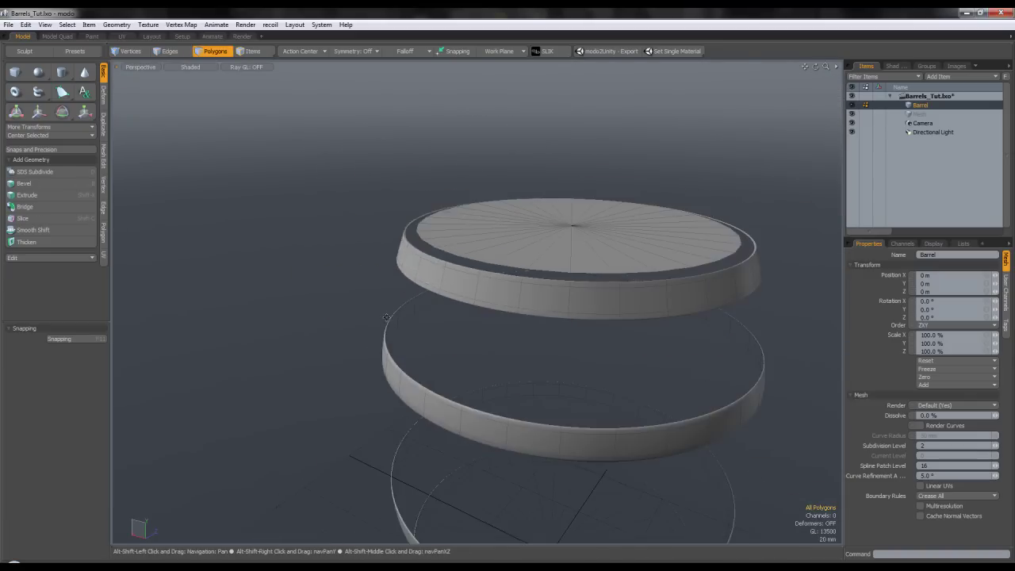
{"action": "left_click_drag", "start_coordinate": [530, 402], "coordinate": [548, 294], "text": "alt+shift"}
{"action": "scroll", "coordinate": [586, 333], "scroll_direction": "up", "scroll_amount": 4}
{"action": "left_click_drag", "start_coordinate": [624, 375], "coordinate": [563, 276], "text": "alt+shift"}
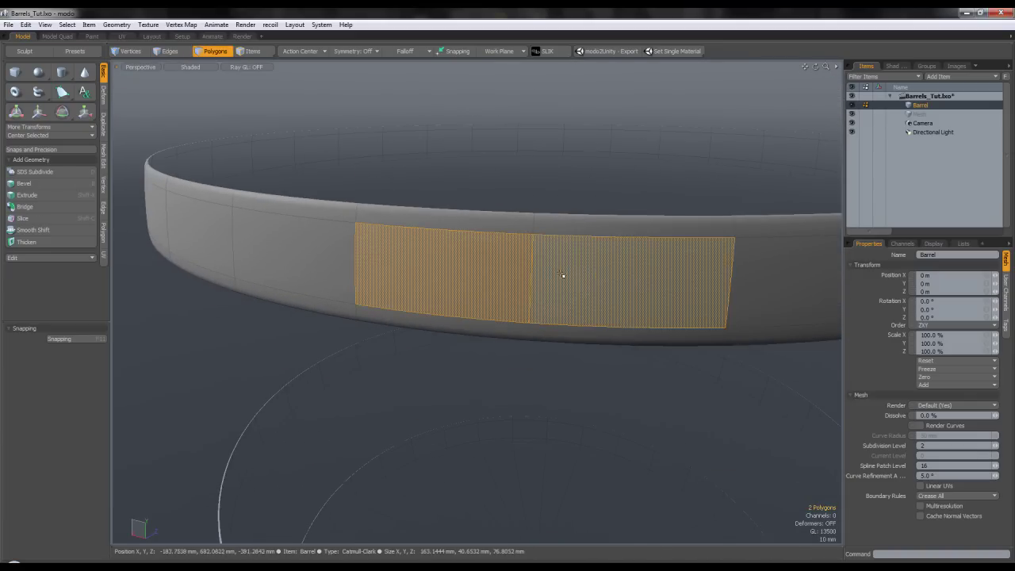
{"action": "scroll", "coordinate": [558, 276], "scroll_direction": "down", "scroll_amount": 5}
{"action": "key", "text": "alt+c"}
{"action": "left_click", "coordinate": [552, 277]}
{"action": "key", "text": "space"}
- Apply the same two-cut symmetrical Loop Slice at 0.5 % to the third and fourth hoops
{"action": "left_click_drag", "start_coordinate": [543, 462], "coordinate": [568, 362], "text": "alt"}
{"action": "key", "text": "alt+c"}
{"action": "left_click", "coordinate": [565, 433]}
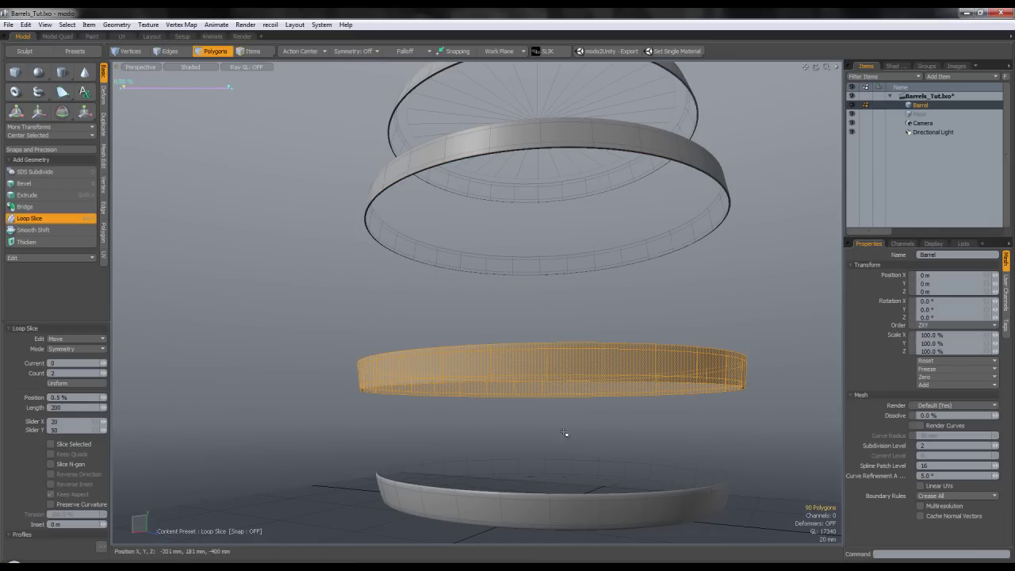
{"action": "key", "text": "space"}
{"action": "left_click_drag", "start_coordinate": [534, 512], "coordinate": [563, 511]}
{"action": "key", "text": "alt+c"}
{"action": "left_click", "coordinate": [543, 510]}
{"action": "key", "text": "space"}
{"action": "left_click", "coordinate": [625, 426]}
- Turn off the wireframe overlay and examine the sharpened edges of all four hoops
{"action": "left_click_drag", "start_coordinate": [593, 376], "coordinate": [548, 413], "text": "alt"}
{"action": "scroll", "coordinate": [547, 288], "scroll_direction": "down", "scroll_amount": 2}
{"action": "left_click_drag", "start_coordinate": [556, 248], "coordinate": [501, 279], "text": "alt+shift"}
{"action": "left_click_drag", "start_coordinate": [503, 270], "coordinate": [588, 295], "text": "alt"}
{"action": "key", "text": "ctrl+3"}
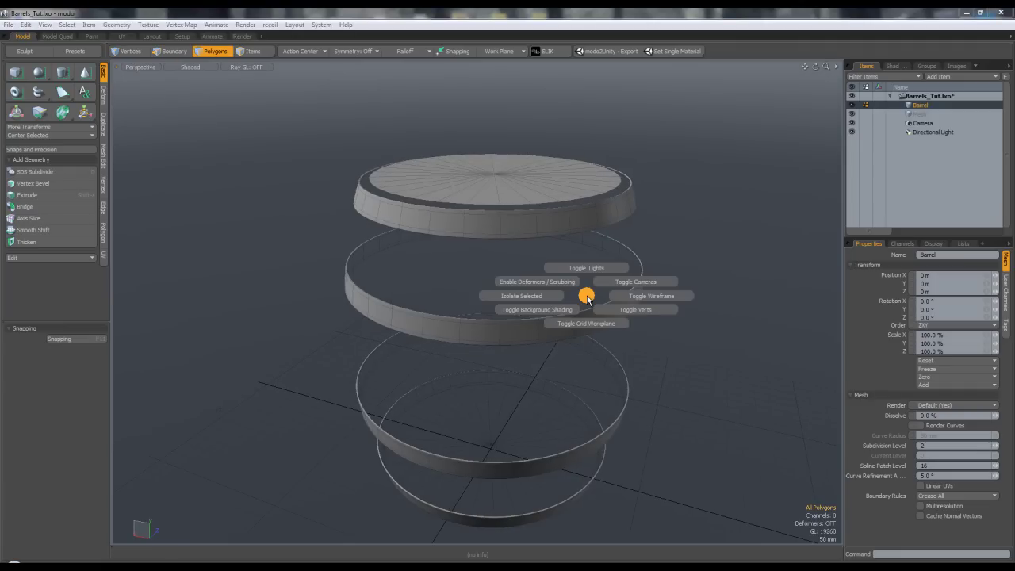
{"action": "left_click", "coordinate": [588, 298]}
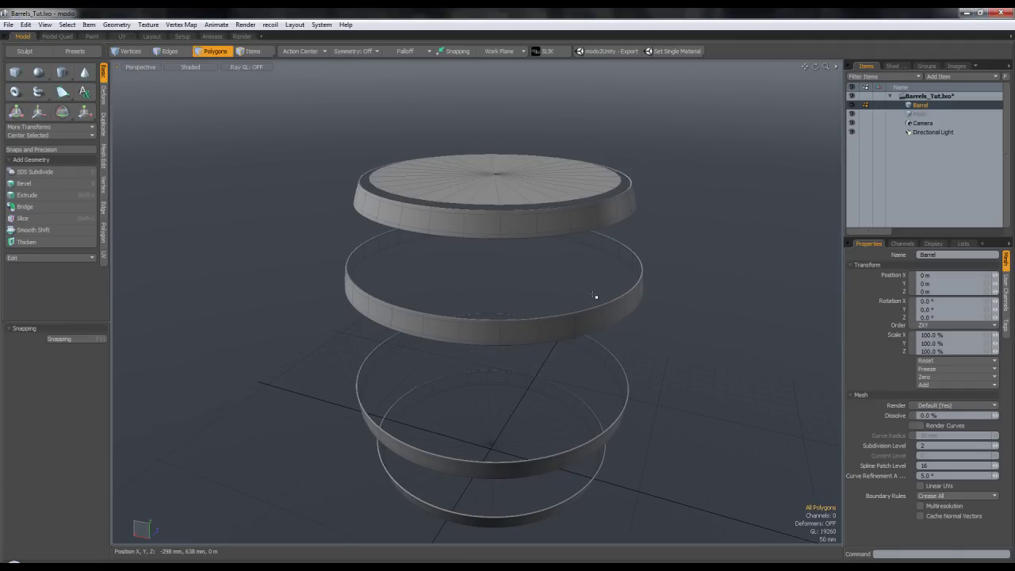
{"action": "right_click", "coordinate": [594, 295]}
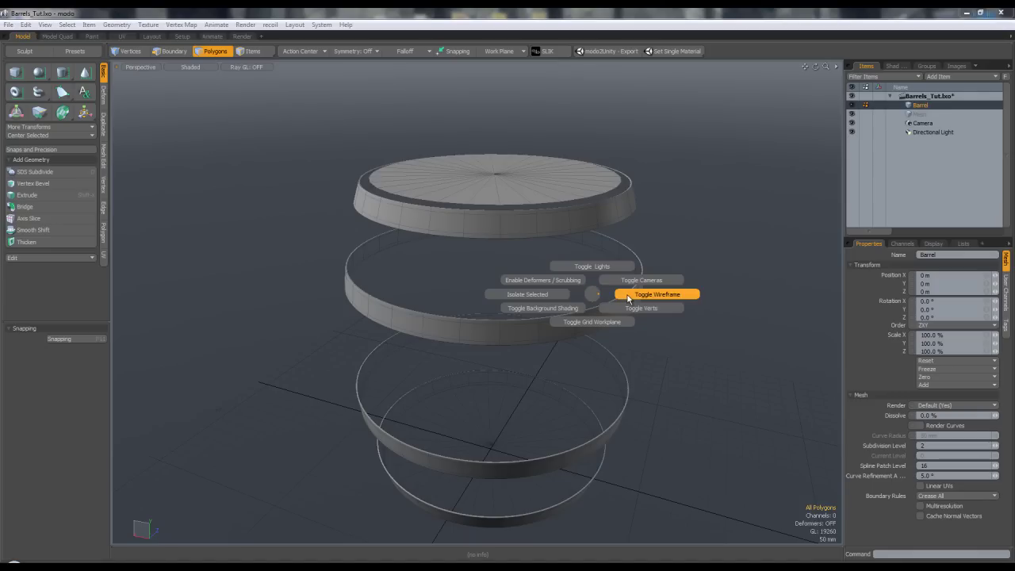
{"action": "left_click", "coordinate": [628, 297]}
{"action": "left_click_drag", "start_coordinate": [627, 295], "coordinate": [468, 308], "text": "alt"}
{"action": "scroll", "coordinate": [489, 325], "scroll_direction": "up", "scroll_amount": 5}
{"action": "scroll", "coordinate": [491, 301], "scroll_direction": "down", "scroll_amount": 5}
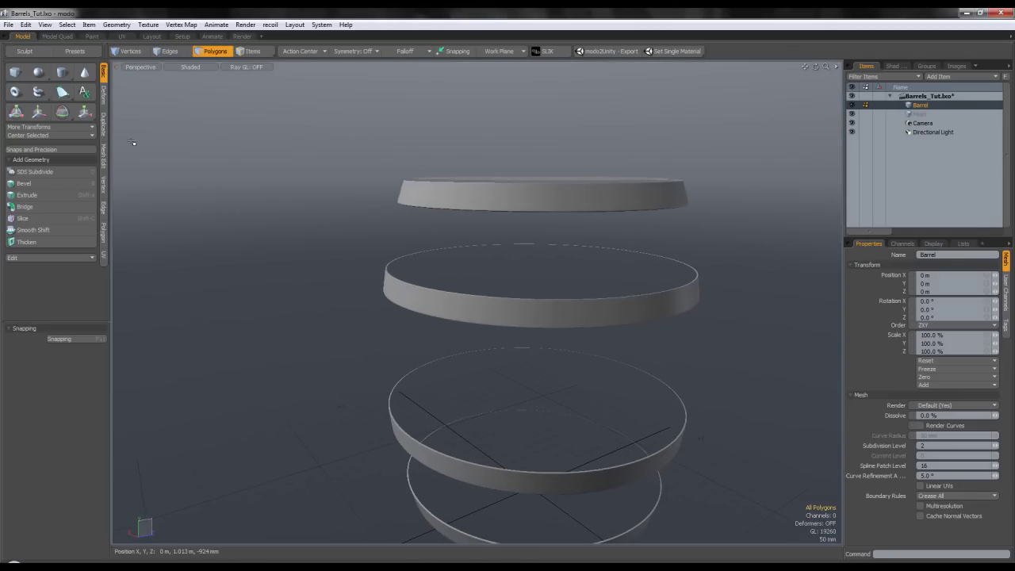
- Look through the viewport's wireframe shade options and switch the wireframe overlay back on
{"action": "left_click", "coordinate": [176, 69]}
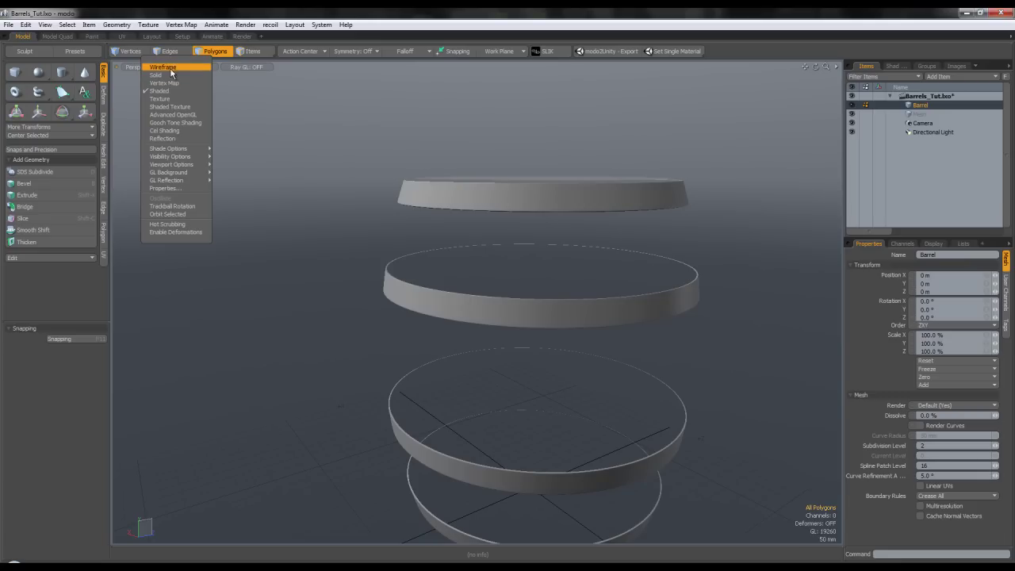
{"action": "mouse_move", "coordinate": [180, 161]}
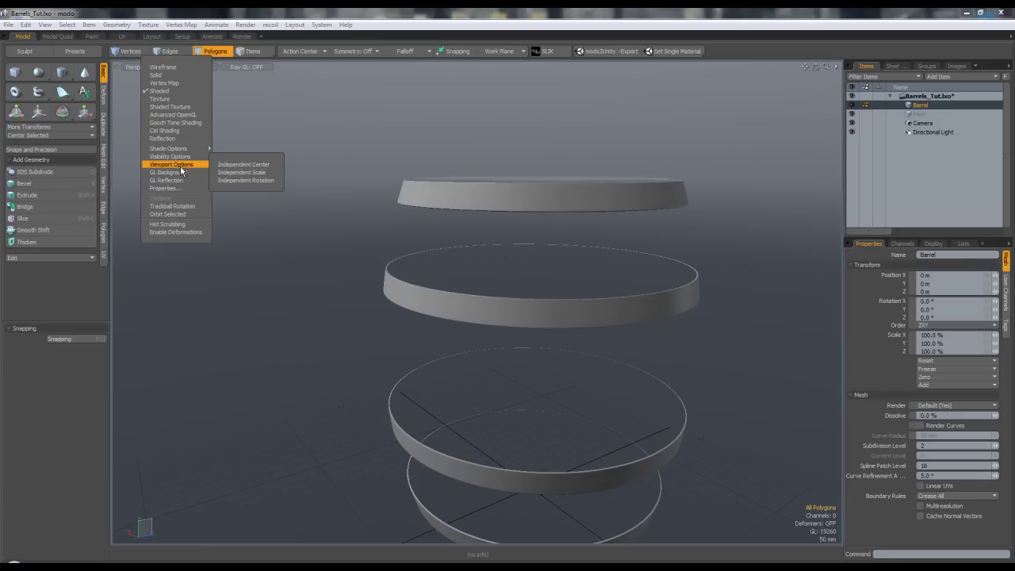
{"action": "mouse_move", "coordinate": [257, 152]}
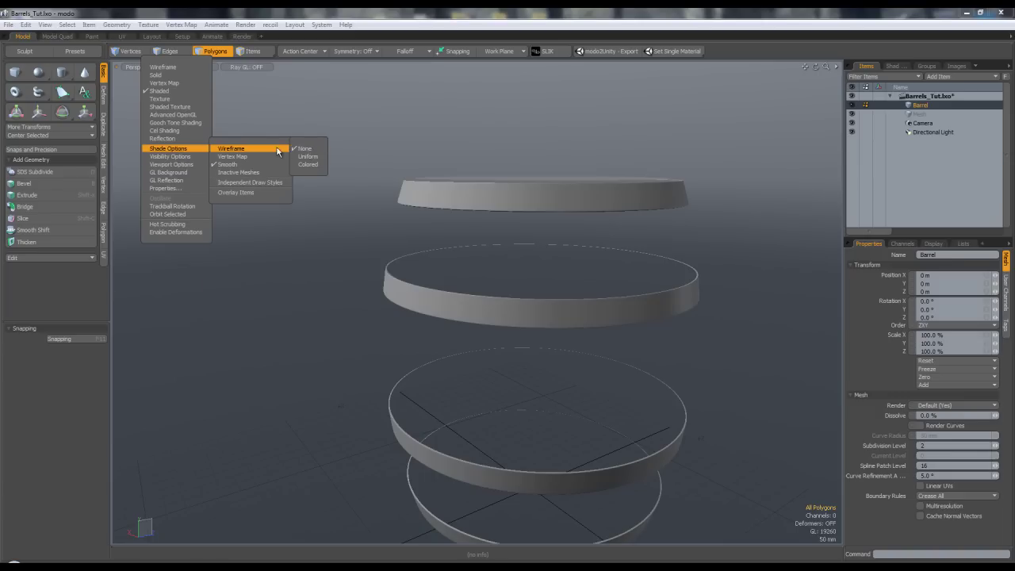
{"action": "left_click", "coordinate": [385, 89]}
{"action": "key", "text": "ctrl+3"}
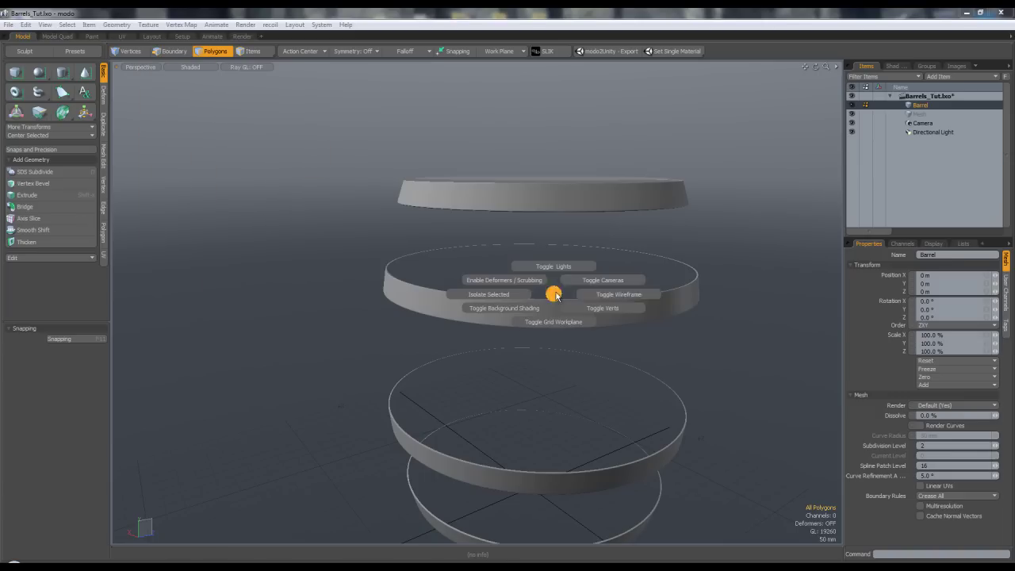
{"action": "left_click", "coordinate": [588, 290]}
- Unhide the barrel's side wall, turn all its connected polygons into a subdivision surface and check the smoothed shape
{"action": "left_click_drag", "start_coordinate": [584, 283], "coordinate": [579, 306], "text": "alt"}
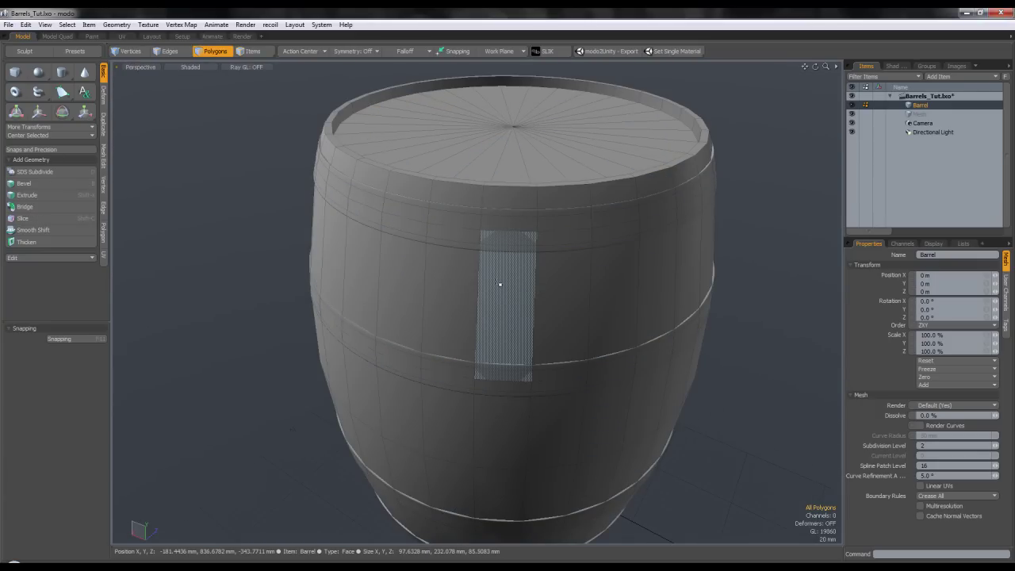
{"action": "double_click", "coordinate": [497, 294]}
{"action": "scroll", "coordinate": [497, 294], "scroll_direction": "down", "scroll_amount": 3}
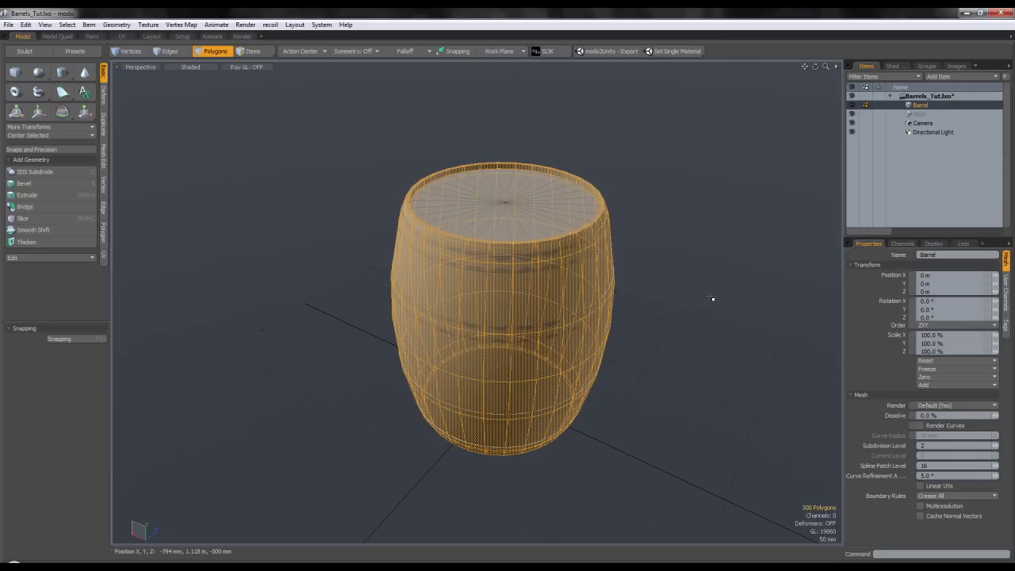
{"action": "key", "text": "Tab"}
{"action": "left_click", "coordinate": [658, 290]}
{"action": "left_click_drag", "start_coordinate": [657, 288], "coordinate": [523, 235], "text": "alt"}
{"action": "scroll", "coordinate": [523, 234], "scroll_direction": "up", "scroll_amount": 5}
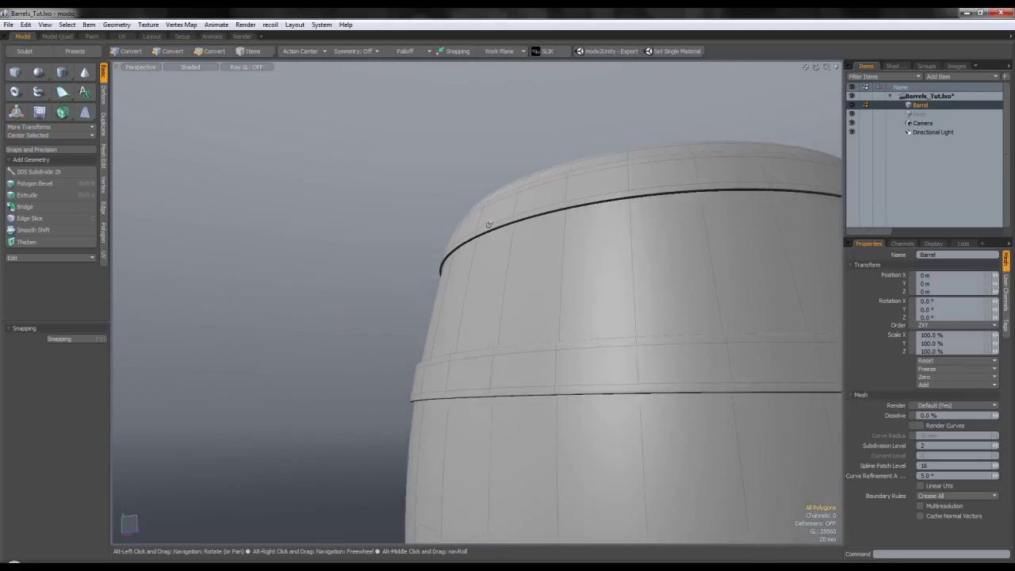
{"action": "scroll", "coordinate": [507, 222], "scroll_direction": "down", "scroll_amount": 5}
{"action": "key", "text": "3"}
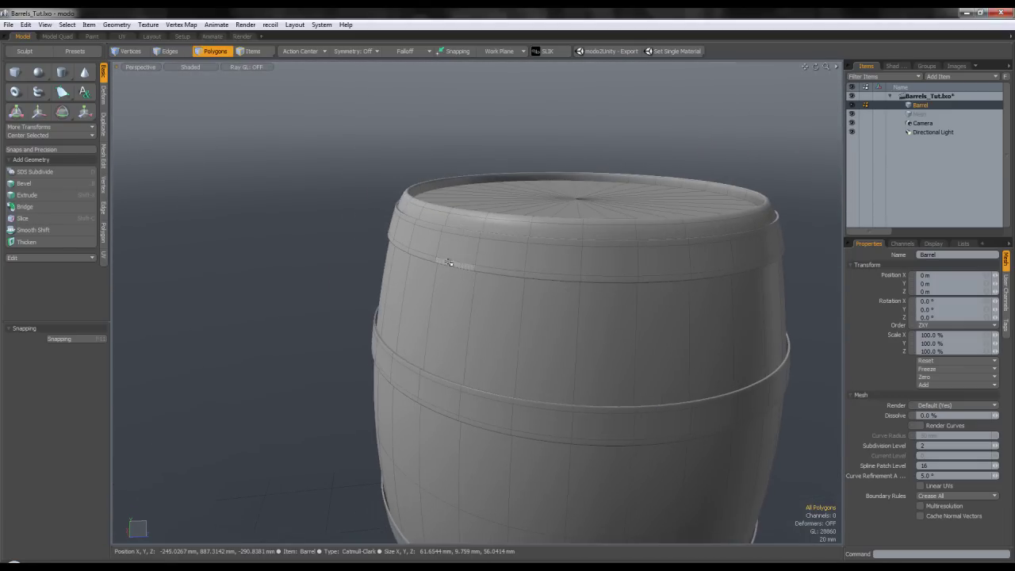
{"action": "scroll", "coordinate": [461, 240], "scroll_direction": "down", "scroll_amount": 1}
{"action": "left_click_drag", "start_coordinate": [517, 266], "coordinate": [554, 297], "text": "alt"}
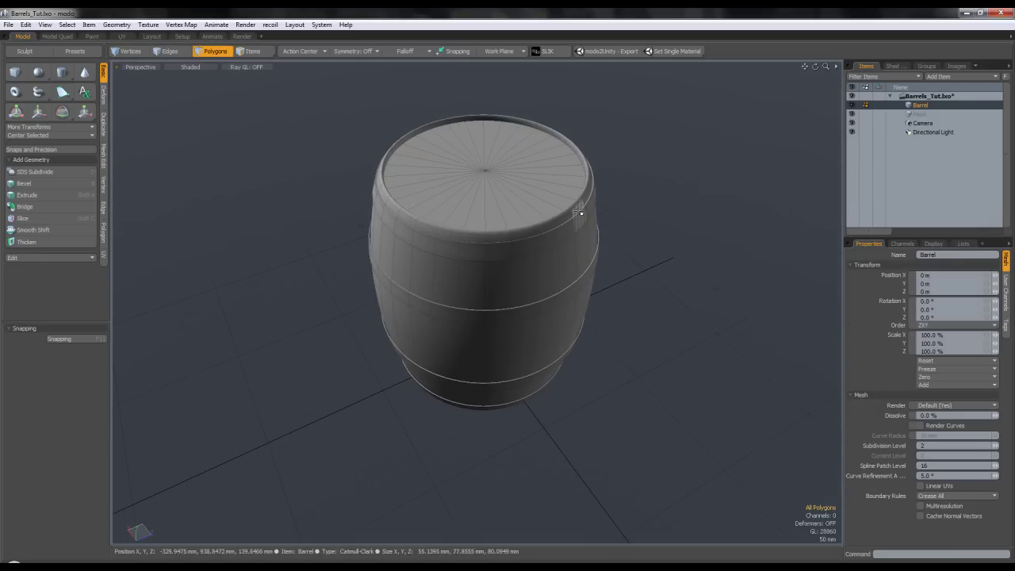
- Select the barrel wall's connected polygons and hide everything else, including the hoops and caps
{"action": "scroll", "coordinate": [580, 215], "scroll_direction": "up", "scroll_amount": 5}
{"action": "double_click", "coordinate": [539, 315]}
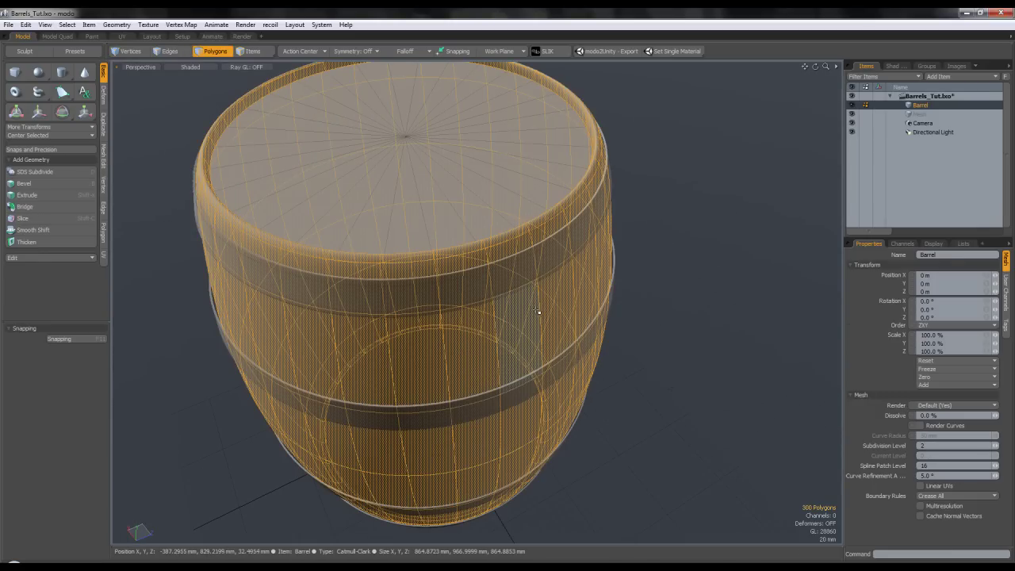
{"action": "key", "text": "shift+h"}
{"action": "left_click", "coordinate": [671, 286]}
{"action": "scroll", "coordinate": [634, 273], "scroll_direction": "down", "scroll_amount": 3}
{"action": "mouse_move", "coordinate": [623, 258]}
{"action": "left_mouse_down", "text": "alt"}
{"action": "mouse_move", "coordinate": [627, 279]}
{"action": "mouse_move", "coordinate": [630, 247]}
{"action": "left_mouse_up", "text": "alt"}
{"action": "scroll", "coordinate": [523, 278], "scroll_direction": "up", "scroll_amount": 2}
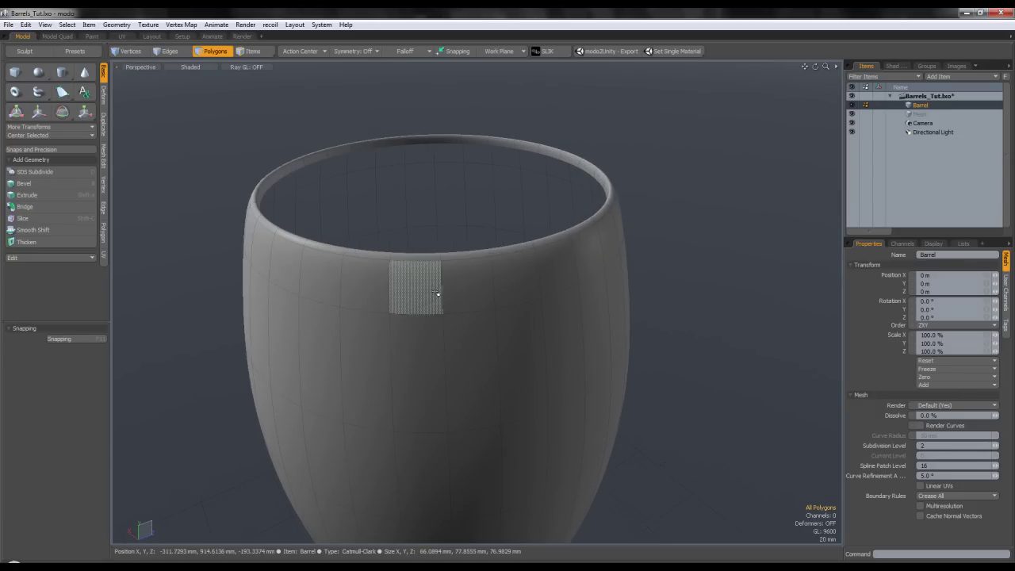
- Turn off the barrel wall's subdivision and add an edge loop just below the upper rim at about 86.6 %
{"action": "left_click", "coordinate": [103, 189]}
{"action": "left_click", "coordinate": [103, 208]}
{"action": "left_click", "coordinate": [38, 167]}
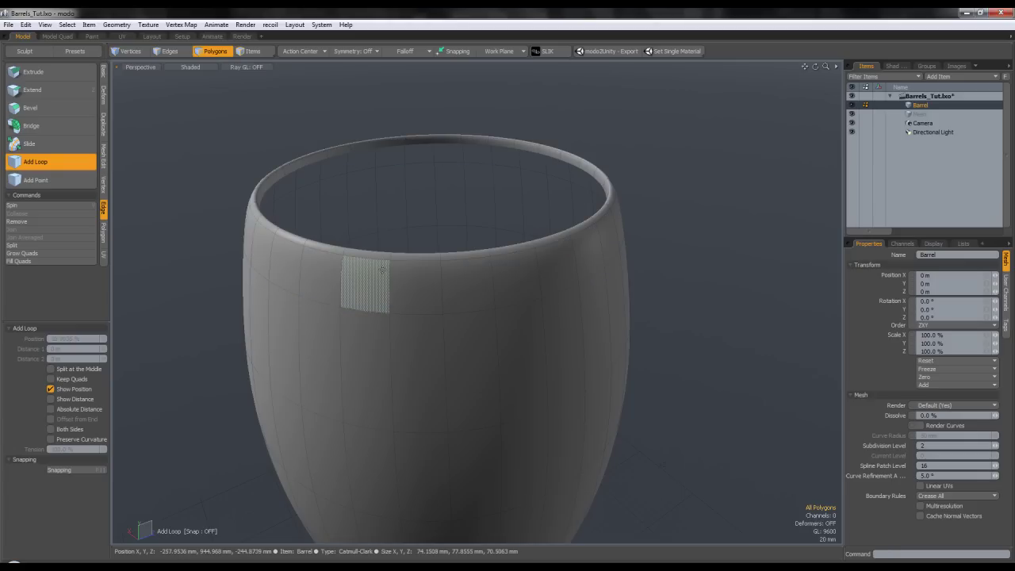
{"action": "scroll", "coordinate": [388, 272], "scroll_direction": "up", "scroll_amount": 2}
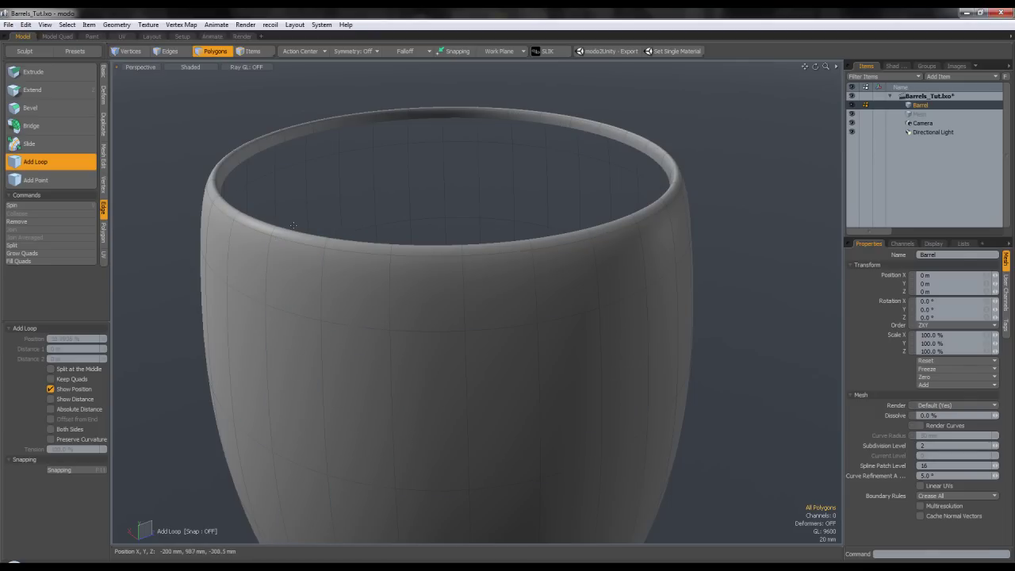
{"action": "key", "text": "q"}
{"action": "key", "text": "Tab"}
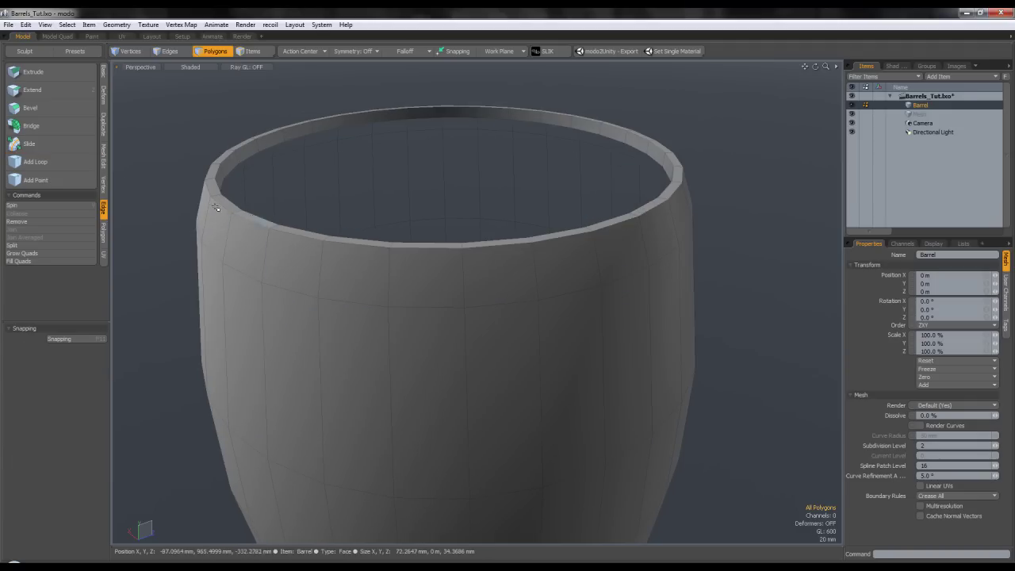
{"action": "left_click", "coordinate": [17, 161]}
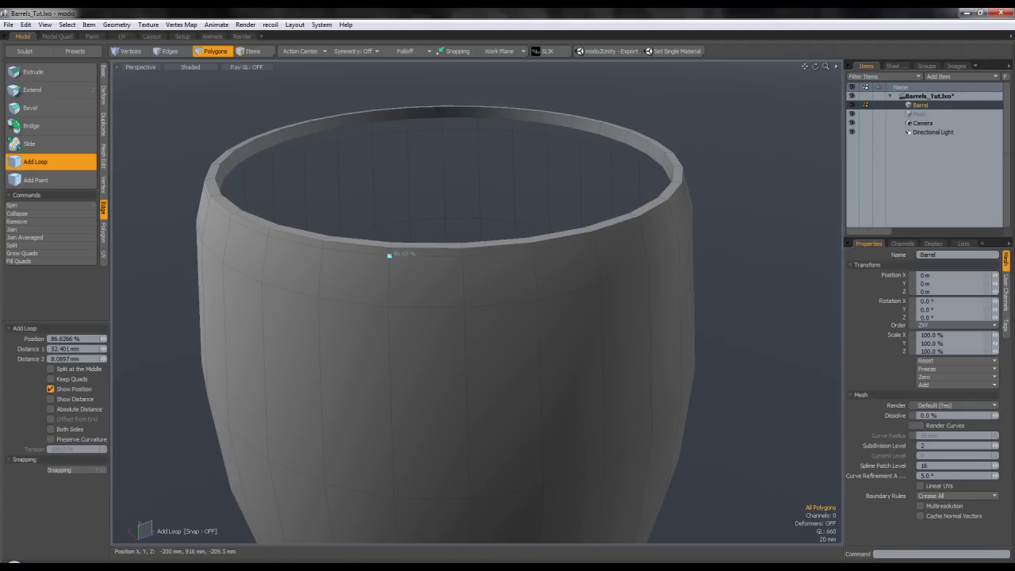
- Add an edge loop around the outer wall just above the barrel's lower rim at about 10.3 %
{"action": "left_click_drag", "start_coordinate": [388, 260], "coordinate": [399, 80], "text": "alt"}
{"action": "scroll", "coordinate": [399, 237], "scroll_direction": "down", "scroll_amount": 3}
{"action": "left_click_drag", "start_coordinate": [428, 333], "coordinate": [460, 277], "text": "alt"}
{"action": "left_click_drag", "start_coordinate": [459, 278], "coordinate": [476, 130], "text": "alt+shift"}
{"action": "scroll", "coordinate": [457, 301], "scroll_direction": "up", "scroll_amount": 3}
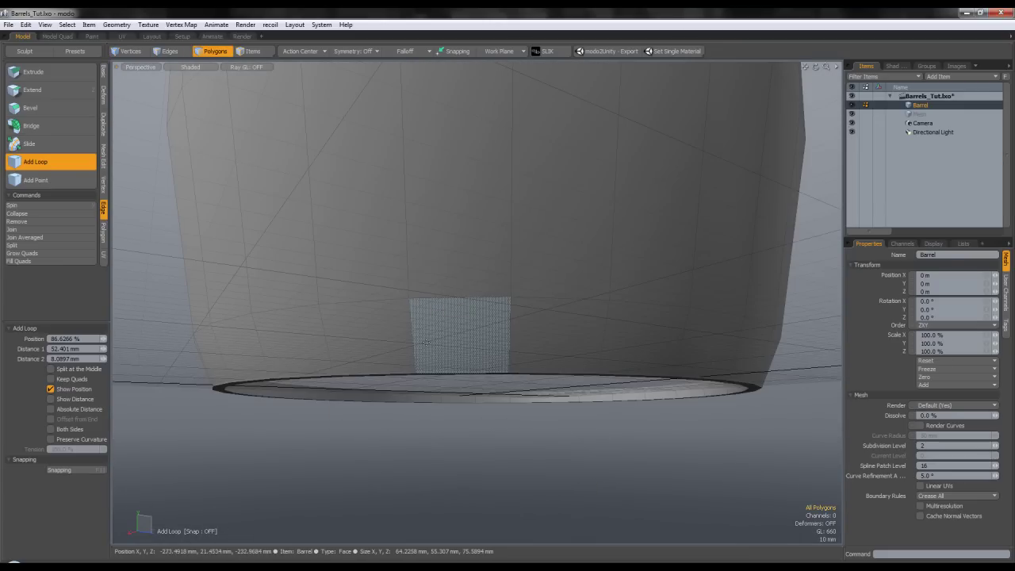
{"action": "left_click", "coordinate": [413, 348]}
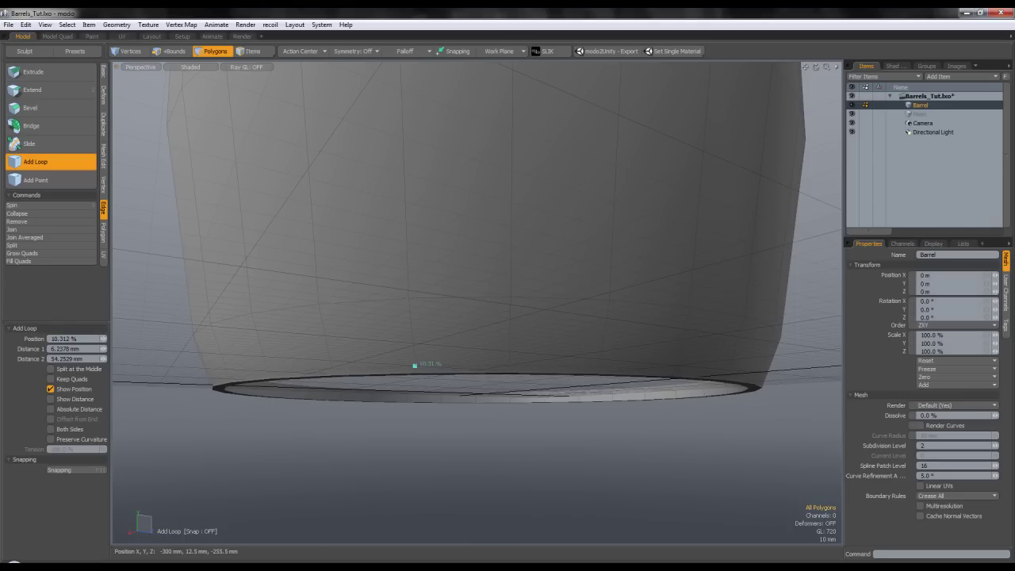
- Turn the barrel wall back into a subdivision surface and check how smooth the upper rim is
{"action": "scroll", "coordinate": [431, 320], "scroll_direction": "down", "scroll_amount": 3}
{"action": "key", "text": "space"}
{"action": "key", "text": "shift+Tab"}
{"action": "left_click_drag", "start_coordinate": [569, 119], "coordinate": [532, 277], "text": "alt"}
{"action": "scroll", "coordinate": [551, 270], "scroll_direction": "down", "scroll_amount": 4}
{"action": "scroll", "coordinate": [491, 242], "scroll_direction": "up", "scroll_amount": 4}
{"action": "left_click_drag", "start_coordinate": [492, 243], "coordinate": [447, 239], "text": "alt"}
{"action": "scroll", "coordinate": [440, 248], "scroll_direction": "up", "scroll_amount": 4}
{"action": "scroll", "coordinate": [437, 248], "scroll_direction": "down", "scroll_amount": 5}
{"action": "scroll", "coordinate": [447, 239], "scroll_direction": "up", "scroll_amount": 5}
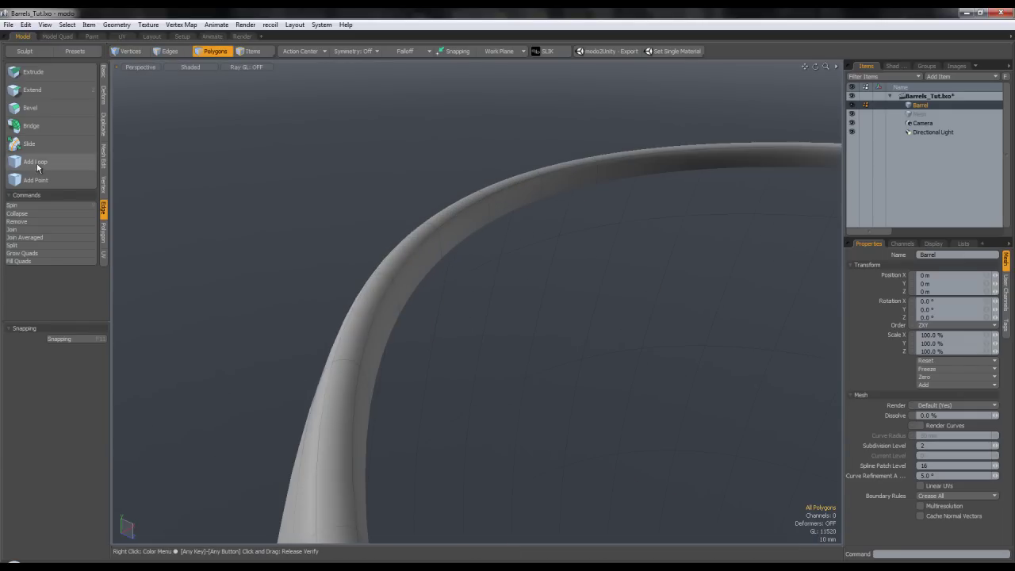
- Add two edge loops around the upper rim's flat top, about 91.6 % near its inner edge and 95.7 % near its outer edge
{"action": "left_click", "coordinate": [35, 161]}
{"action": "left_click_drag", "start_coordinate": [400, 295], "coordinate": [470, 282]}
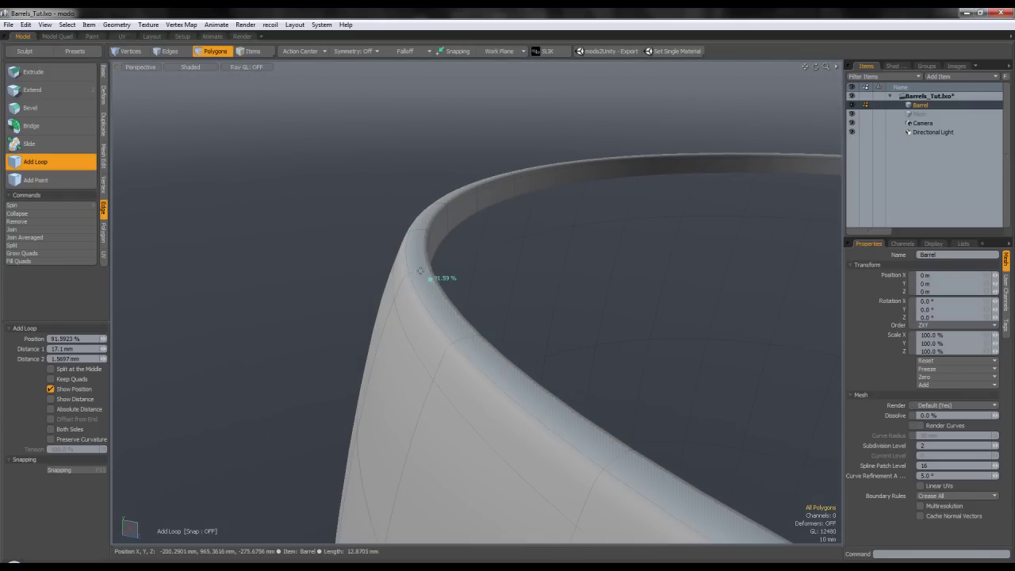
{"action": "left_click", "coordinate": [420, 270]}
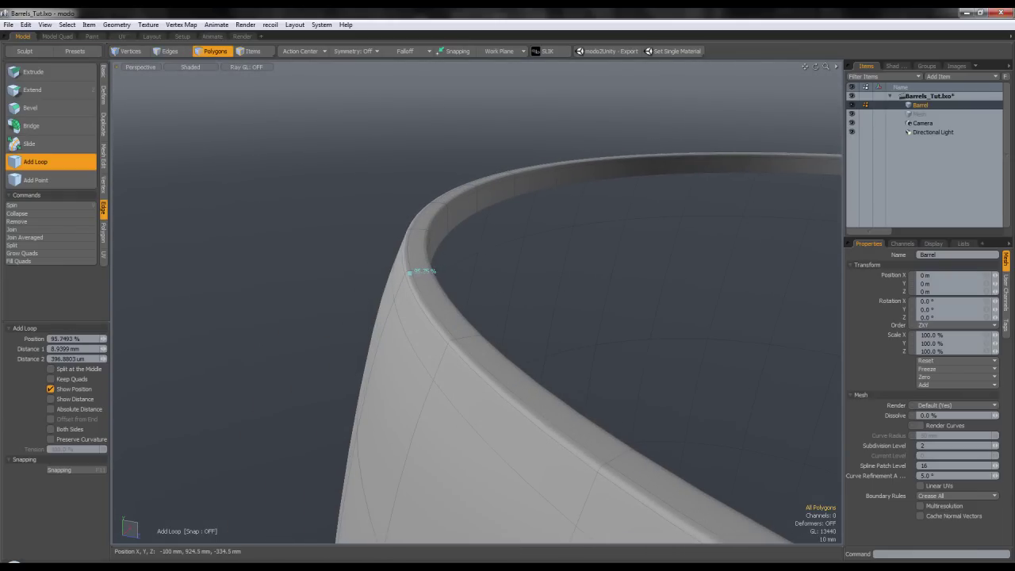
- Add two edge loops around the barrel wall's lower rim, at about 13.4 % and 7.4 %
{"action": "key", "text": "q"}
{"action": "left_click_drag", "start_coordinate": [349, 265], "coordinate": [471, 192], "text": "alt"}
{"action": "scroll", "coordinate": [485, 254], "scroll_direction": "down", "scroll_amount": 5}
{"action": "scroll", "coordinate": [471, 198], "scroll_direction": "down", "scroll_amount": 3}
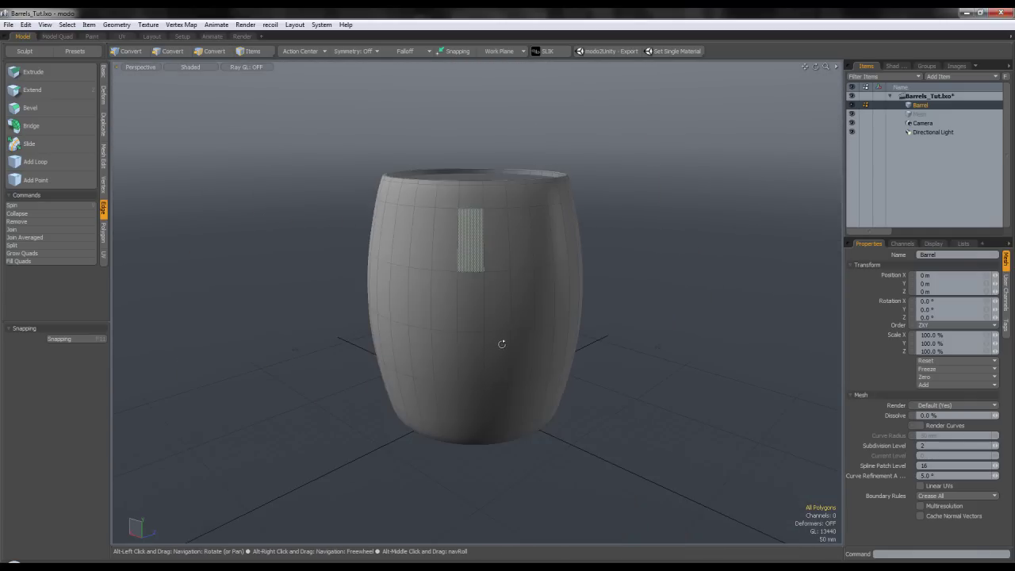
{"action": "left_click_drag", "start_coordinate": [501, 342], "coordinate": [475, 161], "text": "alt"}
{"action": "left_click_drag", "start_coordinate": [441, 394], "coordinate": [403, 302], "text": "alt+shift"}
{"action": "scroll", "coordinate": [444, 309], "scroll_direction": "up", "scroll_amount": 5}
{"action": "left_click", "coordinate": [65, 163]}
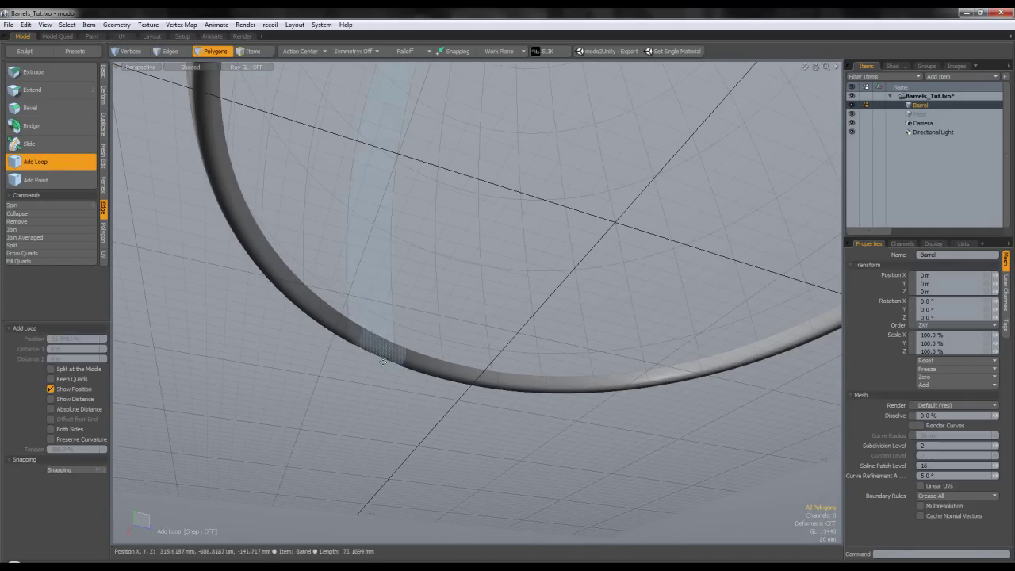
{"action": "left_click_drag", "start_coordinate": [378, 346], "coordinate": [429, 389], "text": "alt"}
{"action": "scroll", "coordinate": [429, 389], "scroll_direction": "up", "scroll_amount": 4}
{"action": "left_click", "coordinate": [402, 382]}
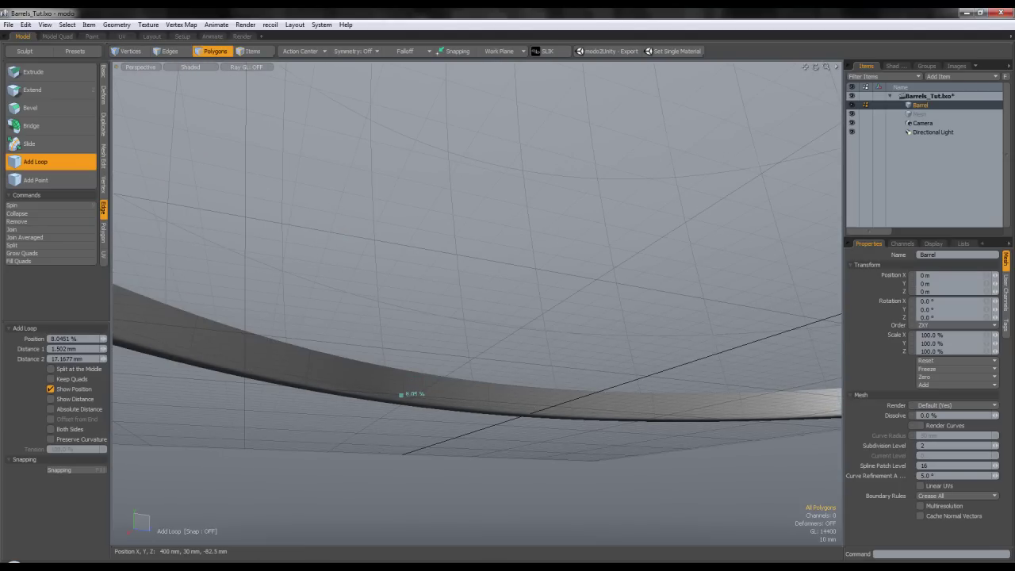
{"action": "left_click_drag", "start_coordinate": [401, 394], "coordinate": [437, 288], "text": "alt"}
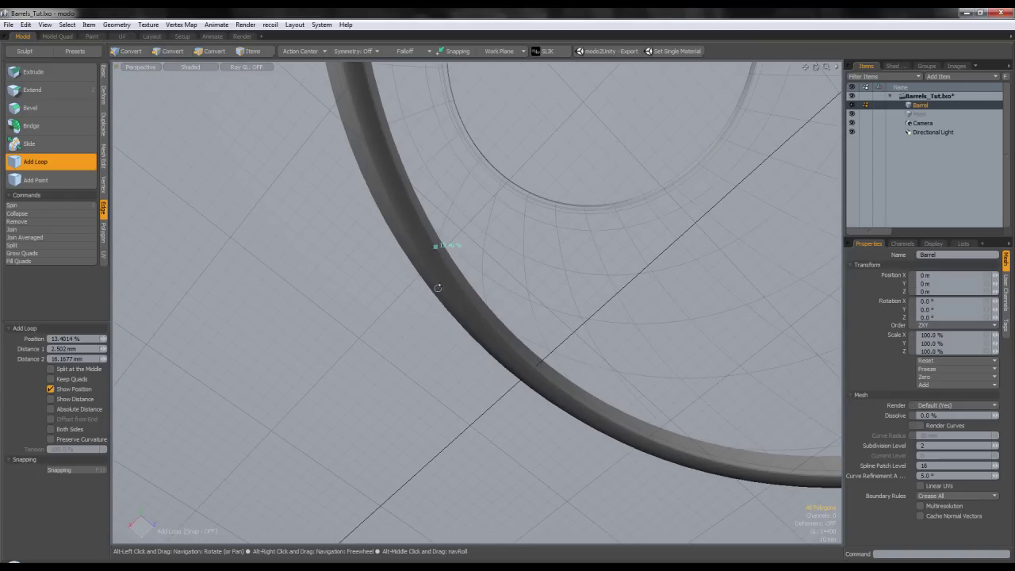
{"action": "left_click", "coordinate": [427, 254], "text": "shift"}
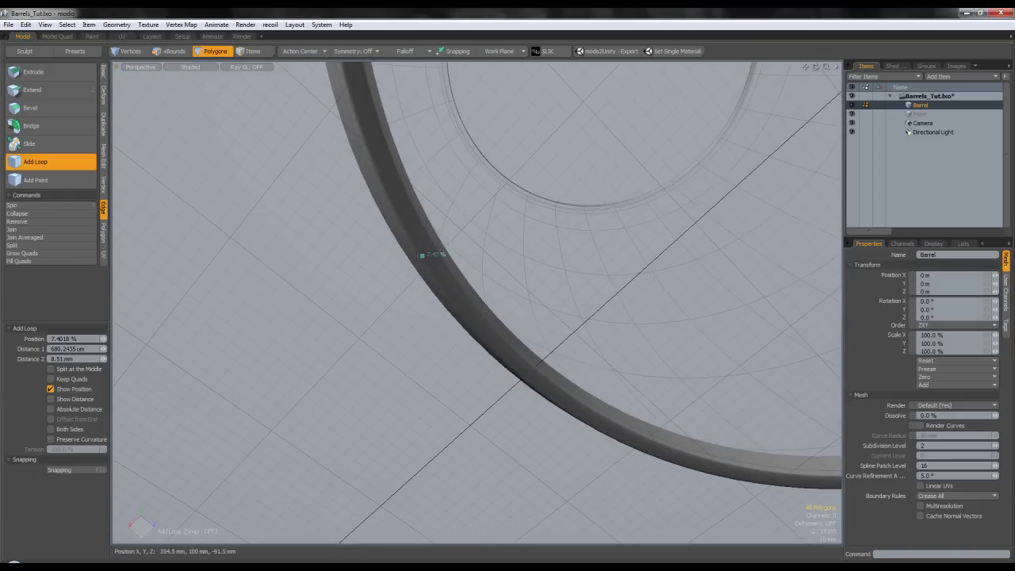
{"action": "key", "text": "space"}
- Show the whole barrel and inspect how the hoops, rim and cap sit against the smoothed wall from several angles
{"action": "left_click_drag", "start_coordinate": [360, 322], "coordinate": [353, 414], "text": "alt"}
{"action": "scroll", "coordinate": [478, 317], "scroll_direction": "down", "scroll_amount": 5}
{"action": "left_click_drag", "start_coordinate": [403, 254], "coordinate": [467, 295], "text": "alt+shift"}
{"action": "scroll", "coordinate": [449, 288], "scroll_direction": "up", "scroll_amount": 5}
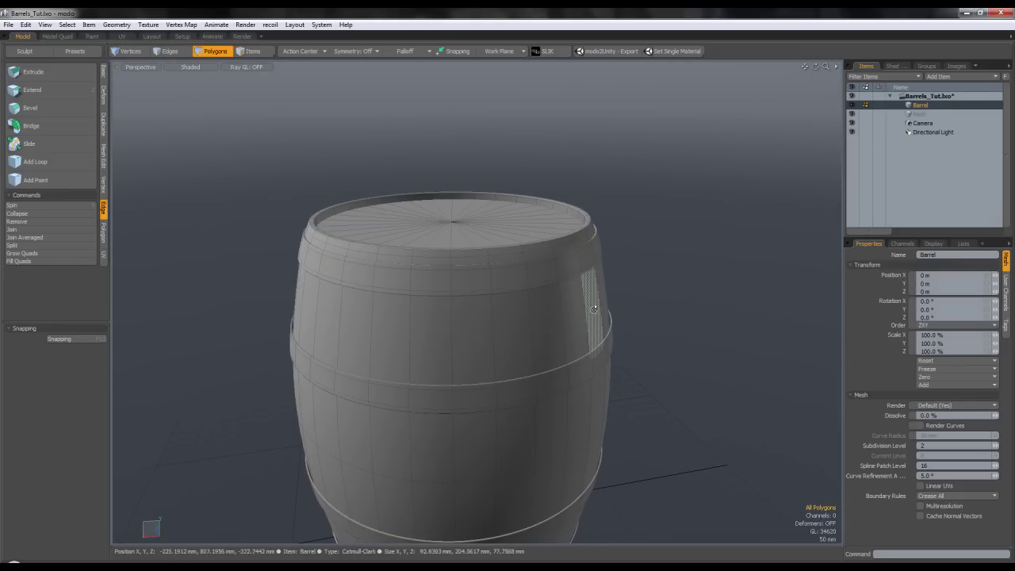
{"action": "mouse_move", "coordinate": [467, 285]}
{"action": "left_mouse_down", "text": "alt"}
{"action": "mouse_move", "coordinate": [447, 265]}
{"action": "mouse_move", "coordinate": [453, 277]}
{"action": "left_mouse_up", "text": "alt"}
{"action": "scroll", "coordinate": [335, 278], "scroll_direction": "up", "scroll_amount": 8}
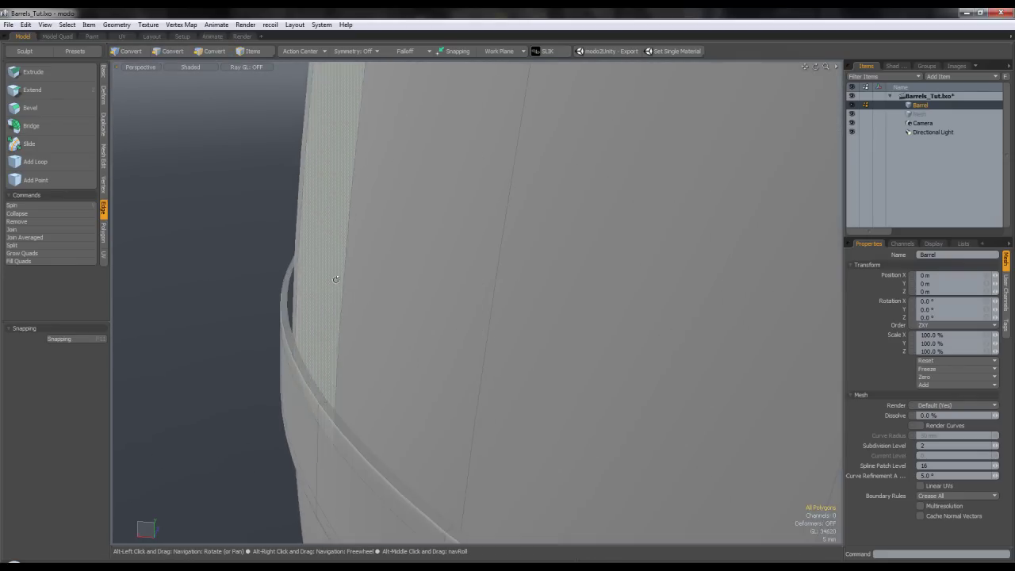
{"action": "left_click_drag", "start_coordinate": [335, 278], "coordinate": [321, 286], "text": "alt"}
{"action": "scroll", "coordinate": [332, 277], "scroll_direction": "down", "scroll_amount": 8}
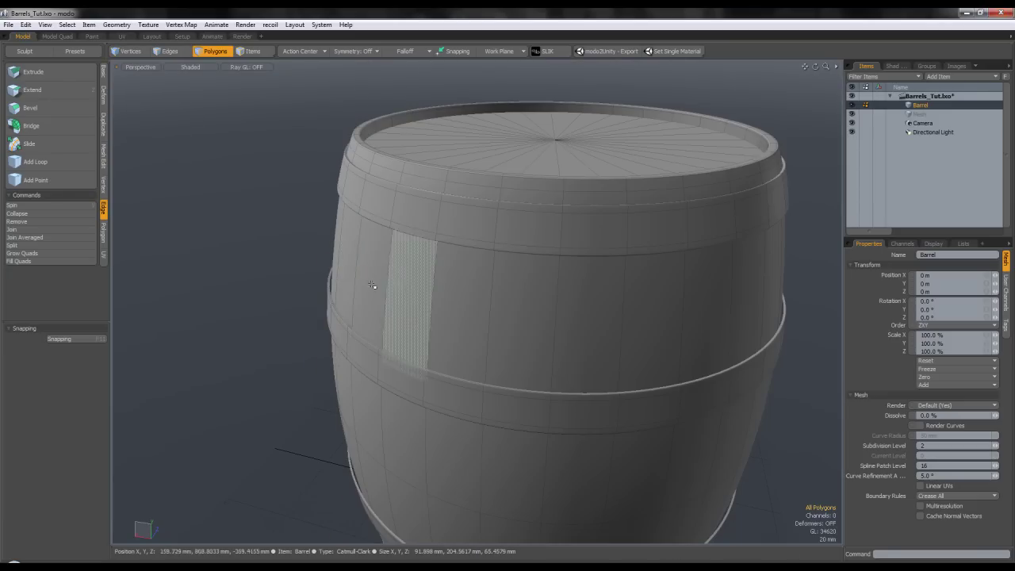
{"action": "scroll", "coordinate": [330, 297], "scroll_direction": "up", "scroll_amount": 7}
{"action": "left_click_drag", "start_coordinate": [330, 298], "coordinate": [287, 297], "text": "alt"}
{"action": "scroll", "coordinate": [357, 288], "scroll_direction": "down", "scroll_amount": 8}
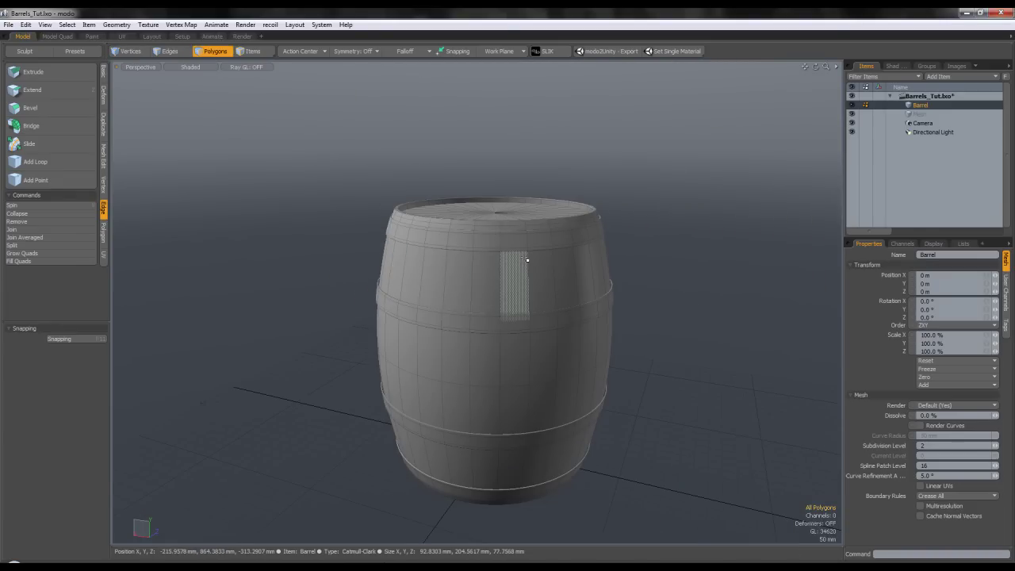
{"action": "scroll", "coordinate": [578, 318], "scroll_direction": "up", "scroll_amount": 7}
{"action": "left_click_drag", "start_coordinate": [634, 303], "coordinate": [763, 333], "text": "alt"}
{"action": "scroll", "coordinate": [738, 331], "scroll_direction": "down", "scroll_amount": 5}
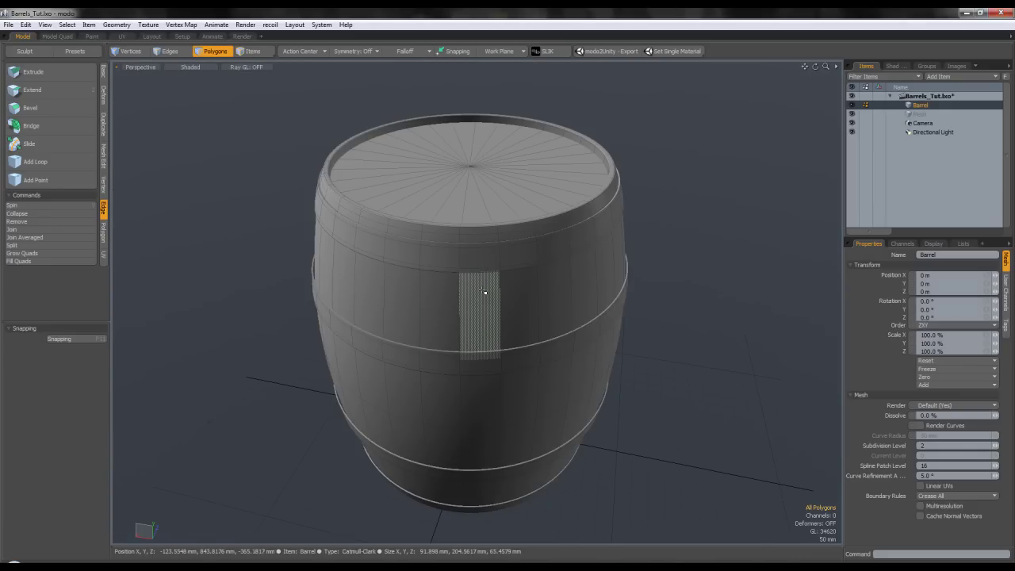
- Isolate the barrel wall by hiding all other parts, and turn off its subdivision
{"action": "double_click", "coordinate": [488, 292]}
{"action": "key", "text": "shift+h"}
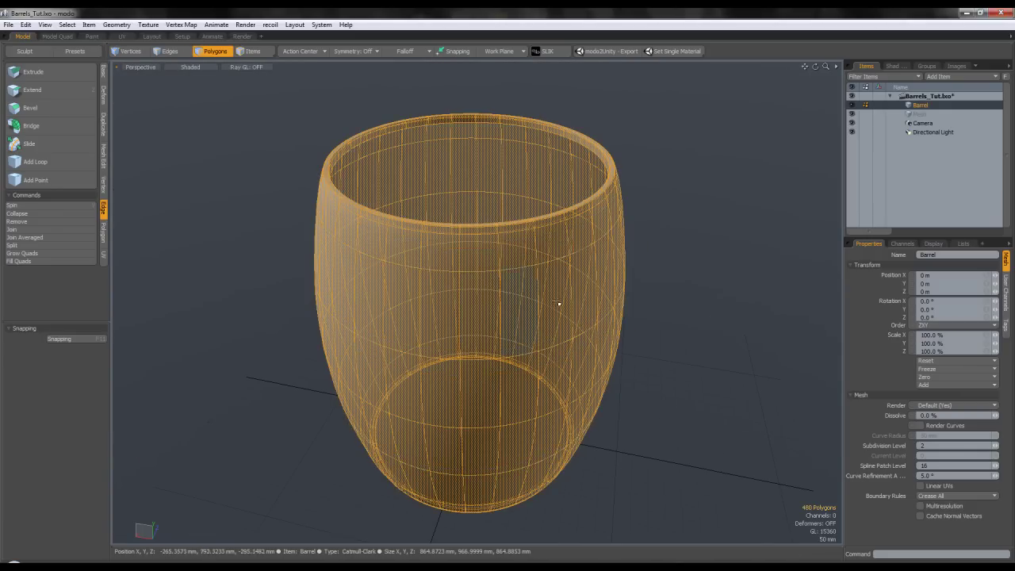
{"action": "key", "text": "Escape"}
{"action": "scroll", "coordinate": [558, 313], "scroll_direction": "down", "scroll_amount": 5}
{"action": "left_click_drag", "start_coordinate": [558, 323], "coordinate": [714, 378], "text": "alt"}
{"action": "key", "text": "3"}
{"action": "scroll", "coordinate": [478, 373], "scroll_direction": "up", "scroll_amount": 5}
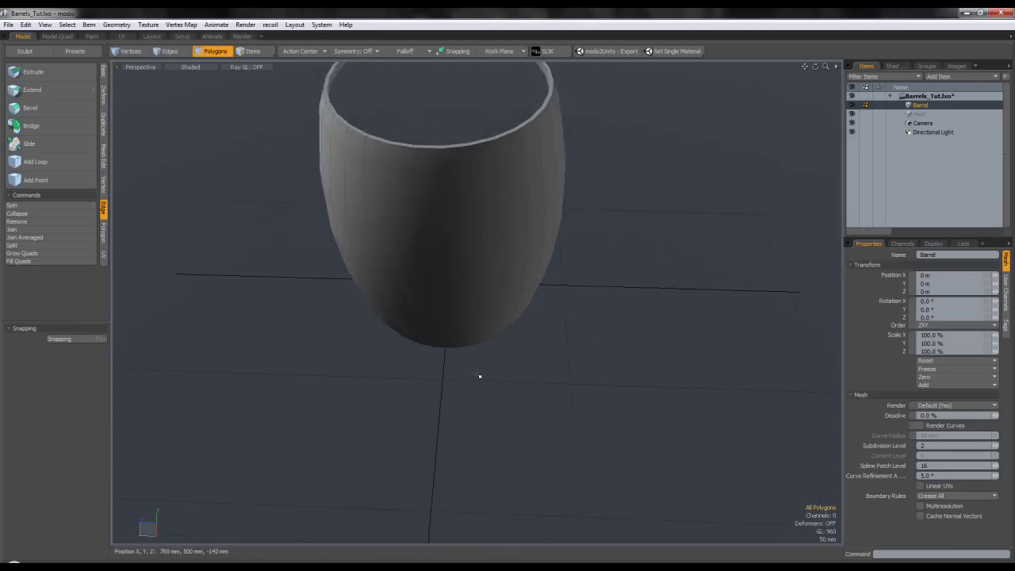
- Select one vertical loop of wall polygons, invert the selection and delete the rest, keeping a single stave strip
{"action": "left_click_drag", "start_coordinate": [457, 399], "coordinate": [485, 298], "text": "alt"}
{"action": "left_click_drag", "start_coordinate": [505, 399], "coordinate": [483, 409], "text": "alt"}
{"action": "left_click", "coordinate": [436, 231]}
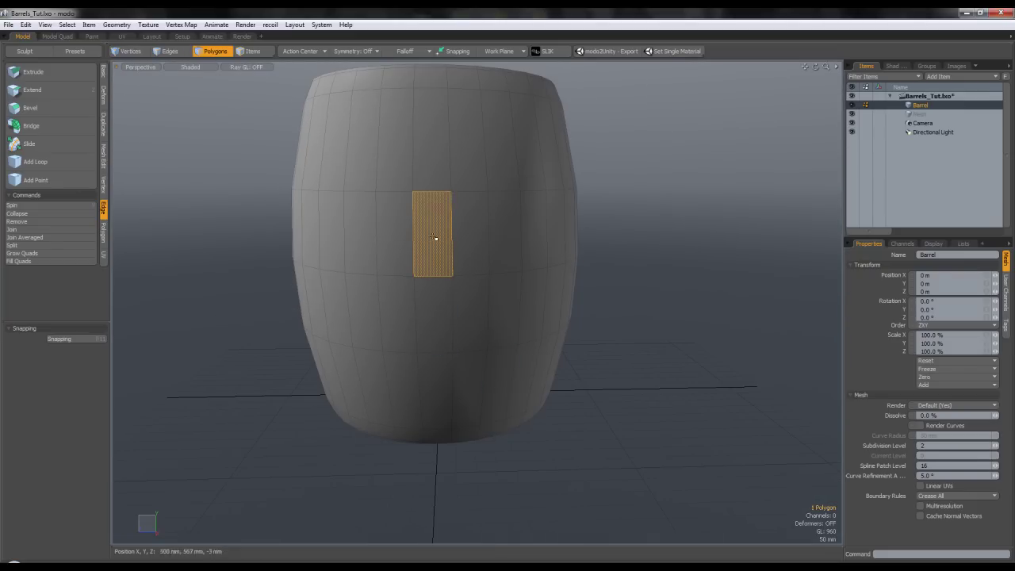
{"action": "left_click", "coordinate": [433, 163], "text": "shift"}
{"action": "key", "text": "l"}
{"action": "left_click_drag", "start_coordinate": [515, 188], "coordinate": [520, 413], "text": "alt"}
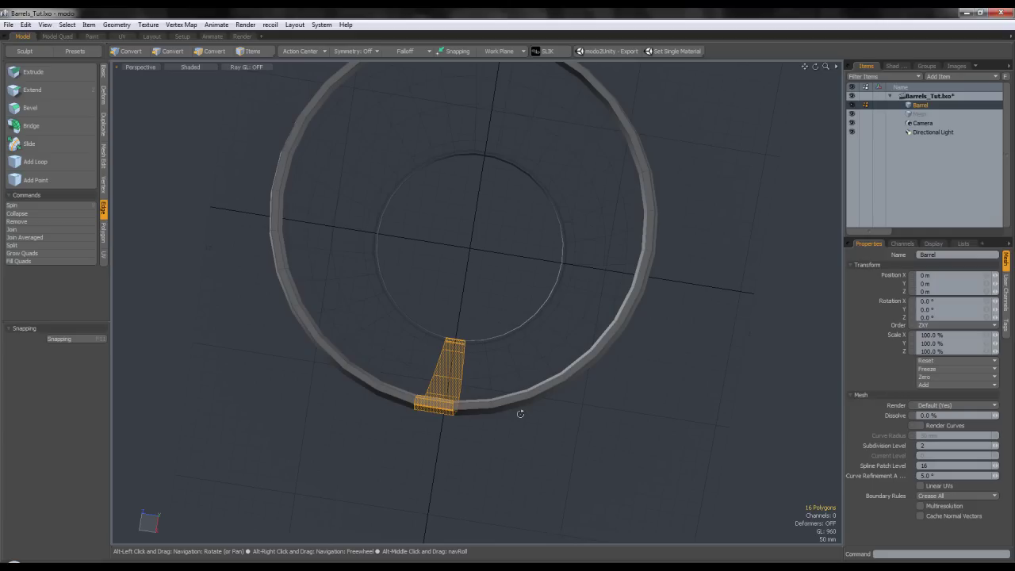
{"action": "key", "text": "bracketleft"}
{"action": "key", "text": "Delete"}
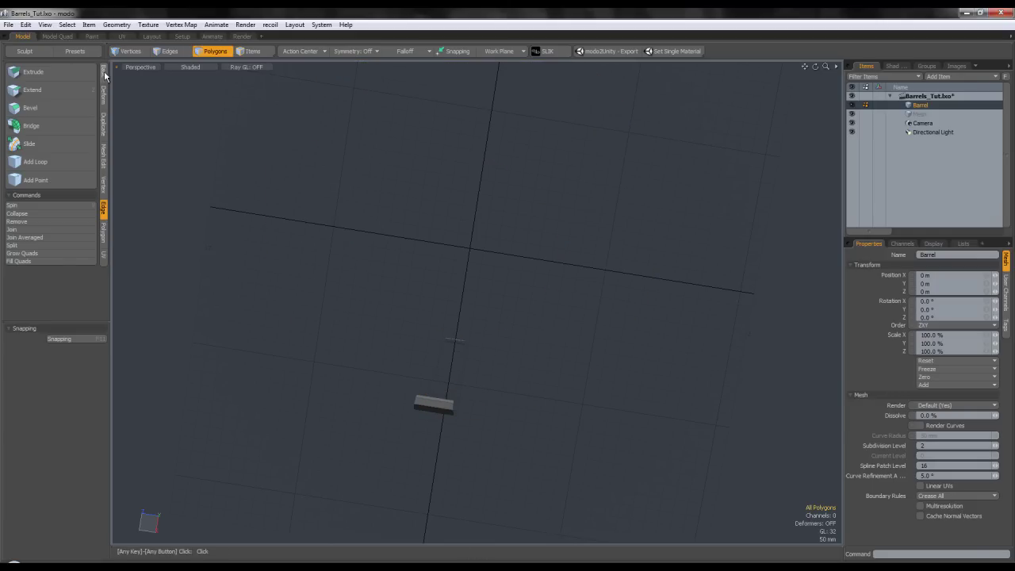
{"action": "left_click", "coordinate": [104, 73]}
{"action": "left_click", "coordinate": [61, 72]}
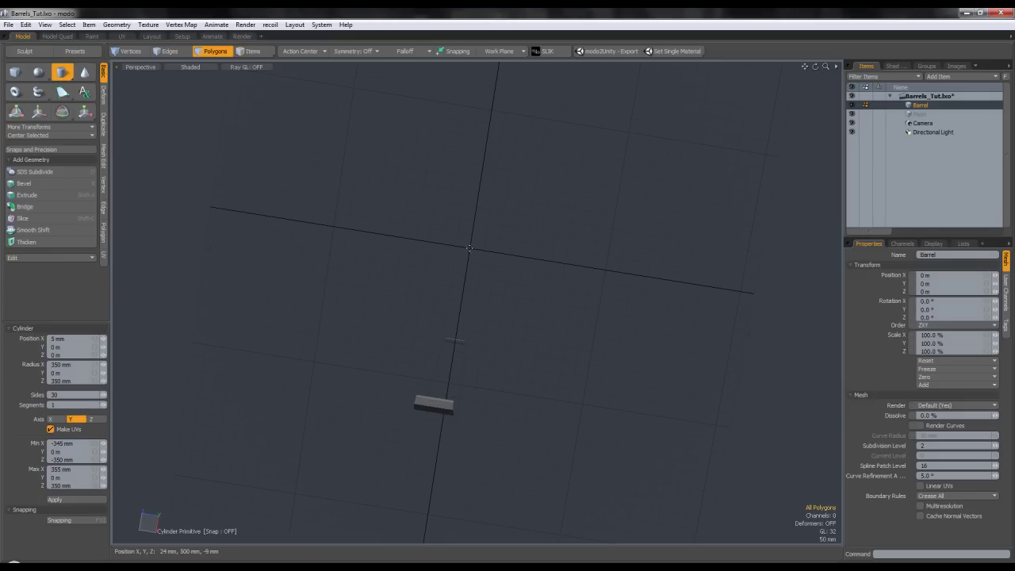
{"action": "key", "text": "space"}
{"action": "key", "text": "ctrl+z"}
- Select the edges running down one long side of the stave strip's outer face, from upper rim to lower rim
{"action": "left_click_drag", "start_coordinate": [497, 246], "coordinate": [371, 180], "text": "alt"}
{"action": "scroll", "coordinate": [395, 200], "scroll_direction": "up", "scroll_amount": 4}
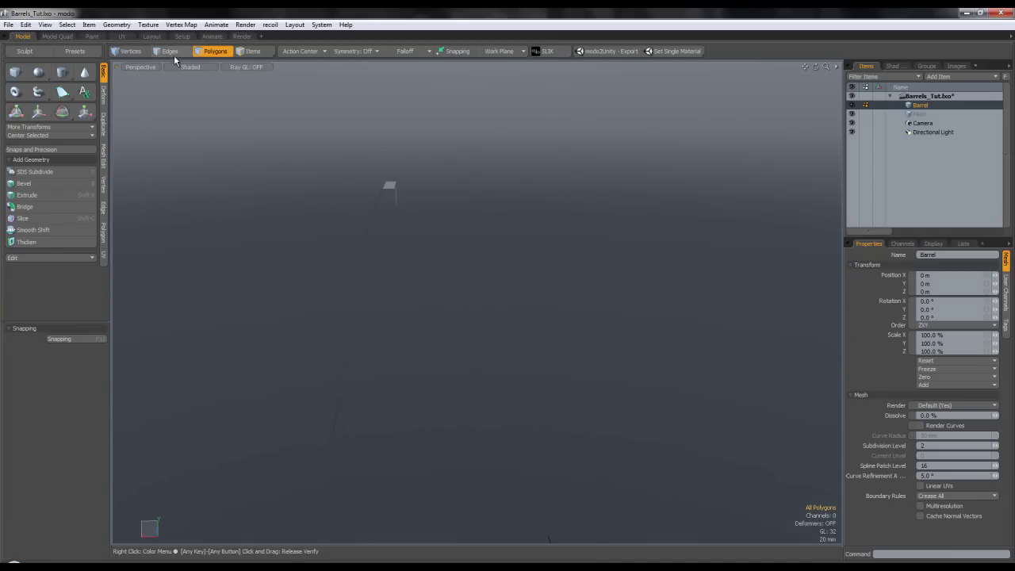
{"action": "left_click_drag", "start_coordinate": [399, 290], "coordinate": [420, 295], "text": "alt"}
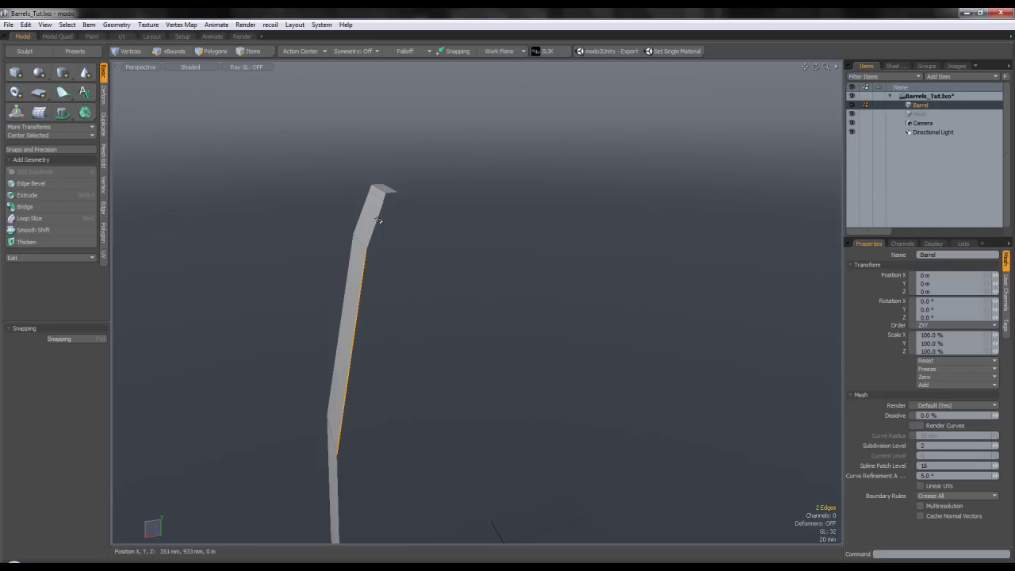
{"action": "scroll", "coordinate": [385, 210], "scroll_direction": "up", "scroll_amount": 3}
{"action": "left_click", "coordinate": [389, 185], "text": "shift"}
{"action": "left_click_drag", "start_coordinate": [389, 222], "coordinate": [412, 217], "text": "alt"}
{"action": "scroll", "coordinate": [380, 264], "scroll_direction": "down", "scroll_amount": 4}
{"action": "scroll", "coordinate": [384, 260], "scroll_direction": "up", "scroll_amount": 3}
{"action": "left_click", "coordinate": [344, 364], "text": "shift"}
{"action": "left_click_drag", "start_coordinate": [362, 412], "coordinate": [390, 238], "text": "alt+shift"}
{"action": "left_click", "coordinate": [374, 306], "text": "shift"}
{"action": "left_click_drag", "start_coordinate": [391, 308], "coordinate": [416, 262], "text": "alt+shift"}
{"action": "left_click", "coordinate": [377, 322], "text": "shift"}
{"action": "scroll", "coordinate": [405, 376], "scroll_direction": "up", "scroll_amount": 8}
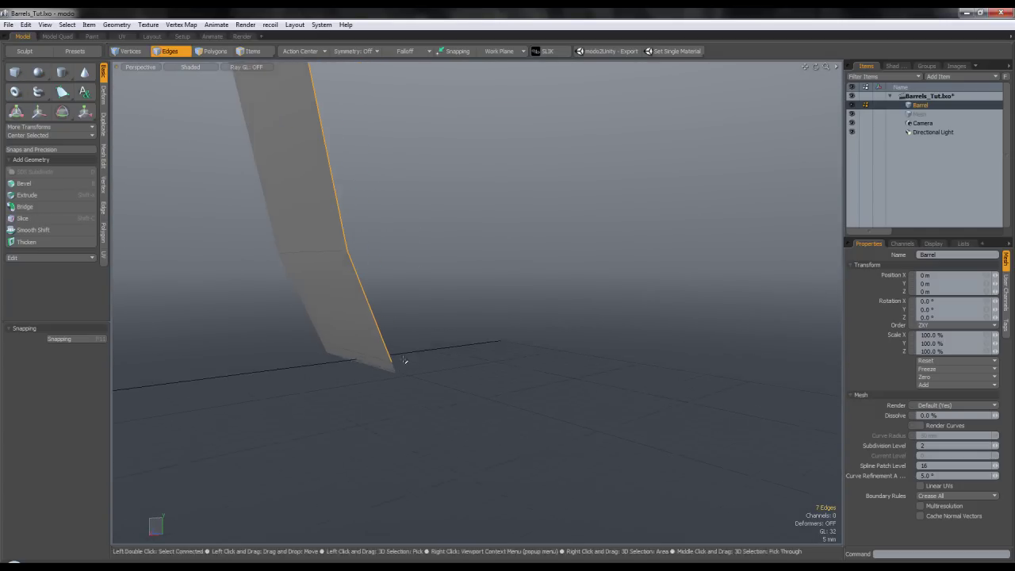
{"action": "left_click", "coordinate": [397, 373], "text": "shift"}
- Add the edges along the opposite long side of the strip's outer face to the selection
{"action": "left_click_drag", "start_coordinate": [396, 372], "coordinate": [429, 341], "text": "alt"}
{"action": "scroll", "coordinate": [414, 333], "scroll_direction": "down", "scroll_amount": 4}
{"action": "scroll", "coordinate": [428, 309], "scroll_direction": "down", "scroll_amount": 2}
{"action": "left_click_drag", "start_coordinate": [405, 280], "coordinate": [636, 242], "text": "alt"}
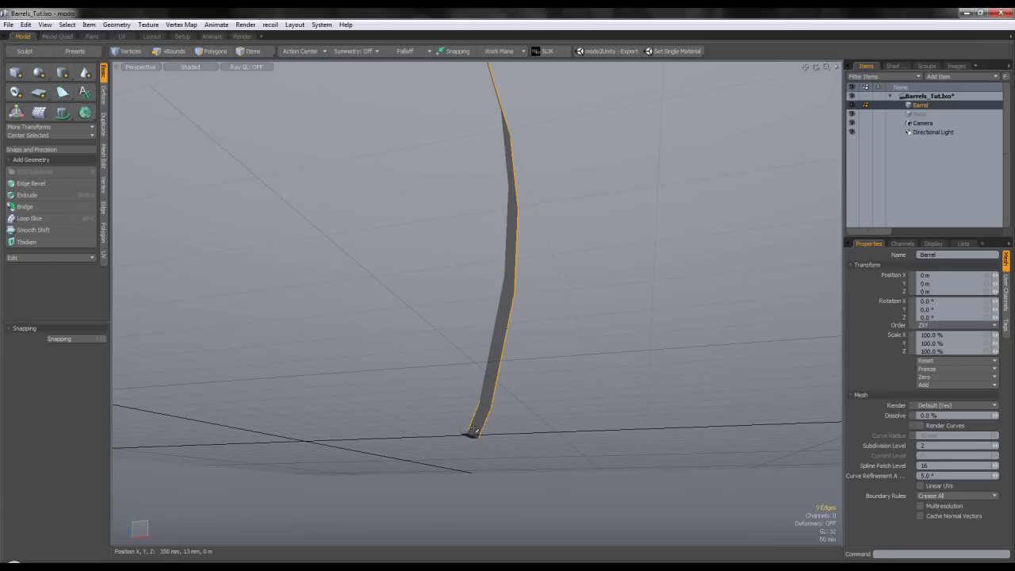
{"action": "scroll", "coordinate": [480, 426], "scroll_direction": "up", "scroll_amount": 5}
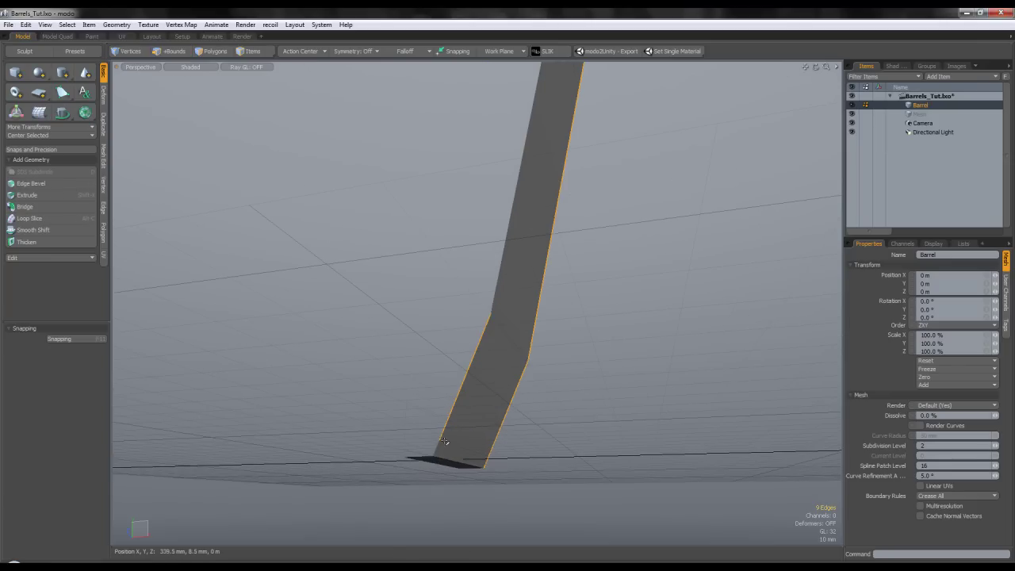
{"action": "scroll", "coordinate": [479, 280], "scroll_direction": "down", "scroll_amount": 4}
{"action": "left_click_drag", "start_coordinate": [480, 280], "coordinate": [483, 320], "text": "alt"}
{"action": "left_click", "coordinate": [481, 254], "text": "shift"}
{"action": "left_click_drag", "start_coordinate": [480, 253], "coordinate": [480, 344], "text": "alt+shift"}
{"action": "left_click", "coordinate": [466, 305], "text": "shift"}
{"action": "left_click", "coordinate": [455, 203], "text": "shift"}
{"action": "left_click_drag", "start_coordinate": [436, 213], "coordinate": [436, 415], "text": "alt+shift"}
{"action": "left_click", "coordinate": [423, 273], "text": "shift"}
{"action": "left_click_drag", "start_coordinate": [418, 280], "coordinate": [446, 310], "text": "alt"}
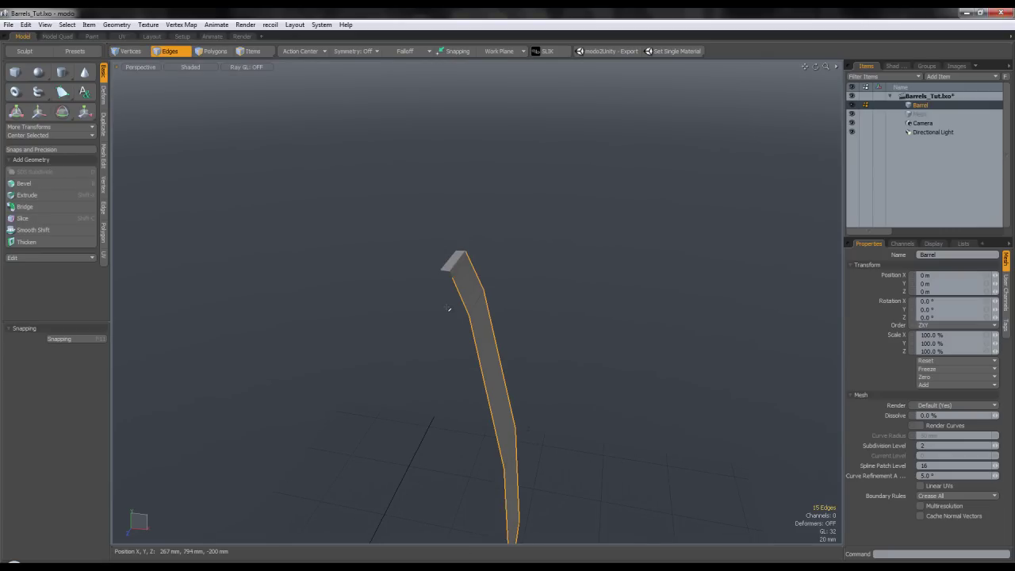
{"action": "scroll", "coordinate": [457, 278], "scroll_direction": "up", "scroll_amount": 4}
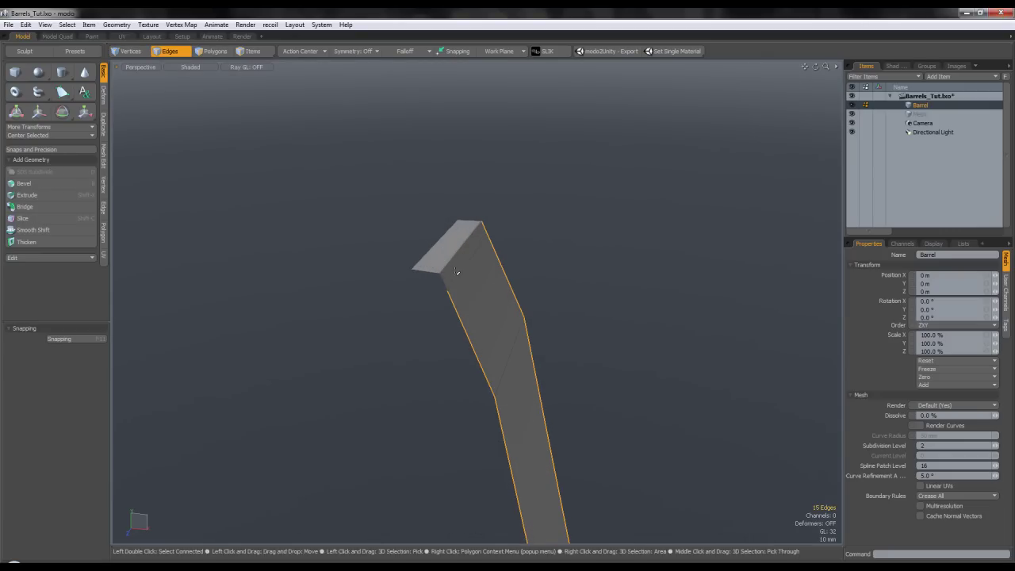
{"action": "left_click_drag", "start_coordinate": [444, 280], "coordinate": [477, 312], "text": "alt"}
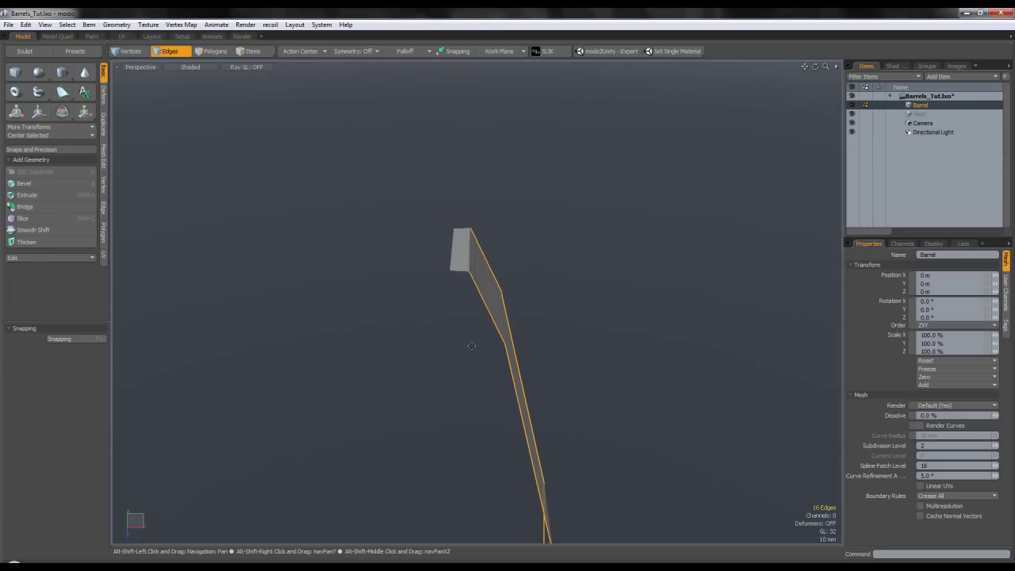
- Extrude the selected side edges of the stave strip in place and ready them for moving at the lower end
{"action": "scroll", "coordinate": [481, 283], "scroll_direction": "up", "scroll_amount": 4}
{"action": "scroll", "coordinate": [480, 283], "scroll_direction": "down", "scroll_amount": 4}
{"action": "left_click_drag", "start_coordinate": [481, 425], "coordinate": [481, 322], "text": "alt+shift"}
{"action": "scroll", "coordinate": [481, 322], "scroll_direction": "down", "scroll_amount": 3}
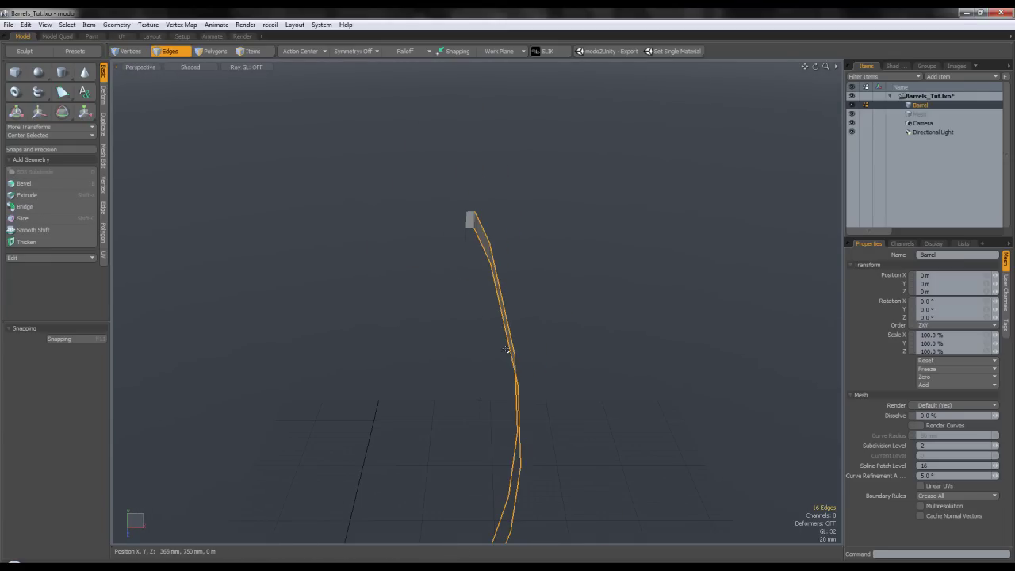
{"action": "key", "text": "shift+x"}
{"action": "left_click_drag", "start_coordinate": [529, 401], "coordinate": [503, 290], "text": "alt+shift"}
{"action": "left_click_drag", "start_coordinate": [487, 493], "coordinate": [474, 109], "text": "alt+shift"}
{"action": "scroll", "coordinate": [486, 388], "scroll_direction": "up", "scroll_amount": 4}
{"action": "left_click_drag", "start_coordinate": [448, 357], "coordinate": [471, 242], "text": "alt+shift"}
{"action": "scroll", "coordinate": [441, 401], "scroll_direction": "up", "scroll_amount": 3}
{"action": "left_click_drag", "start_coordinate": [440, 402], "coordinate": [429, 293], "text": "alt+shift"}
{"action": "left_click_drag", "start_coordinate": [428, 293], "coordinate": [425, 371], "text": "alt"}
{"action": "key", "text": "space"}
{"action": "scroll", "coordinate": [409, 228], "scroll_direction": "up", "scroll_amount": 2}
{"action": "key", "text": "w"}
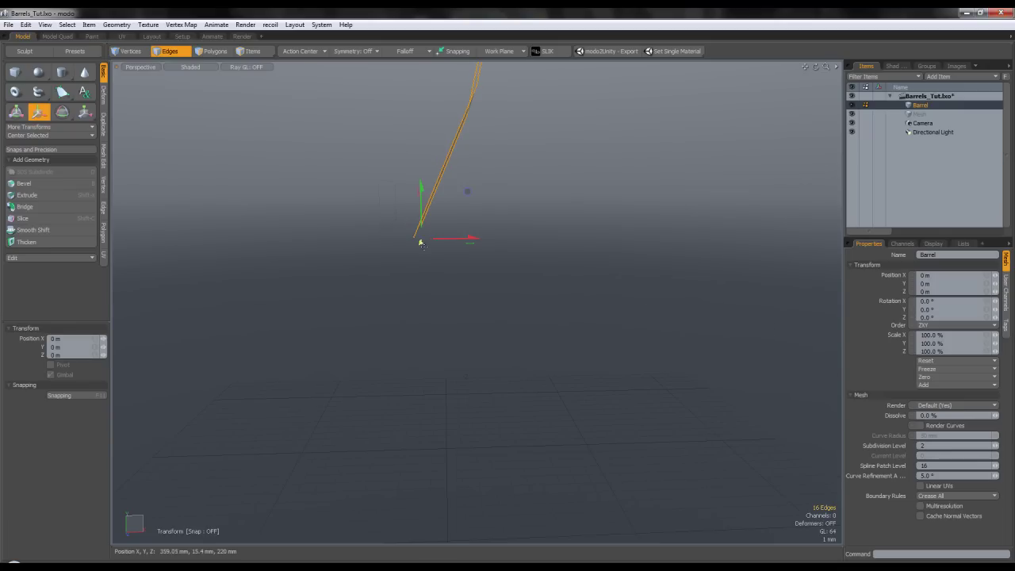
- Switch to vertices, check the extruded points at the strip's lower end and clear the vertex selection
{"action": "left_click", "coordinate": [126, 51]}
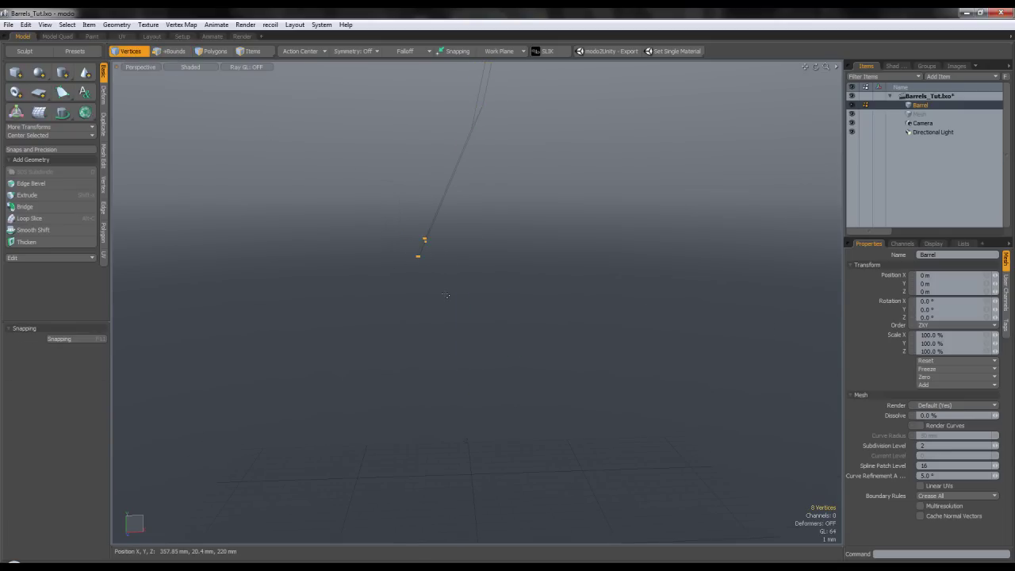
{"action": "left_click_drag", "start_coordinate": [528, 299], "coordinate": [498, 285], "text": "alt"}
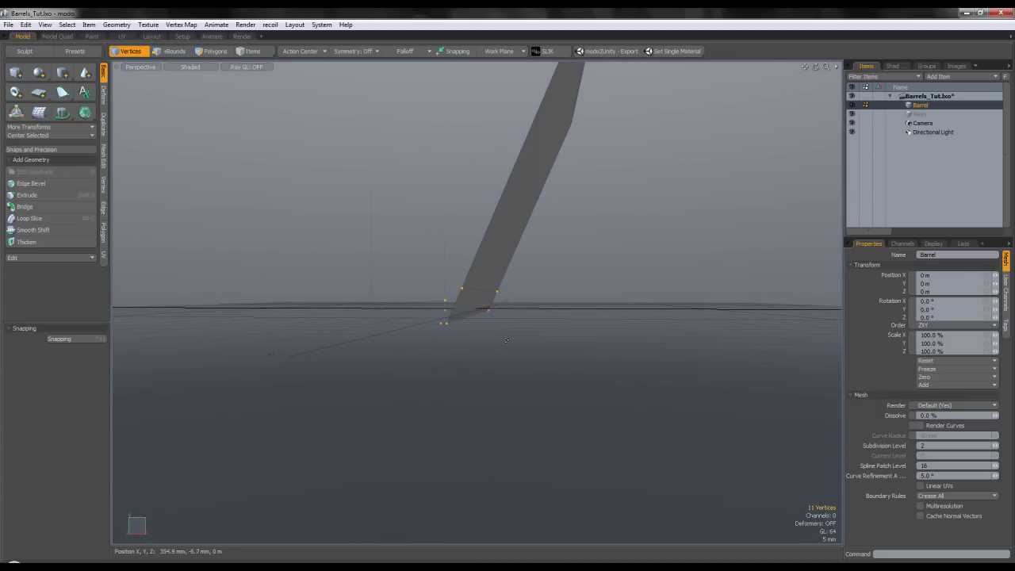
{"action": "left_click_drag", "start_coordinate": [502, 335], "coordinate": [502, 333], "text": "alt"}
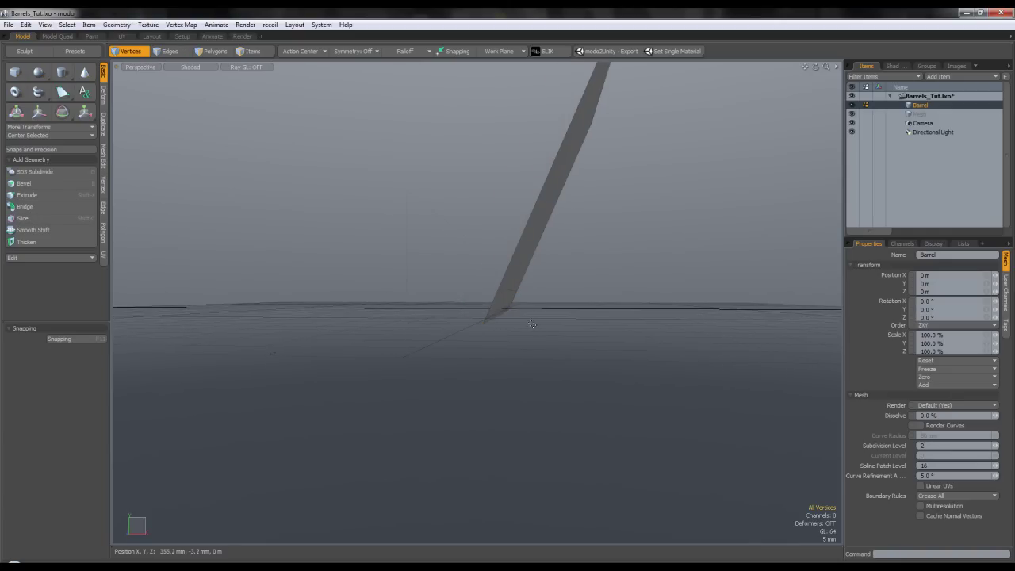
{"action": "mouse_move", "coordinate": [527, 315]}
{"action": "left_mouse_down", "text": "alt"}
{"action": "mouse_move", "coordinate": [523, 294]}
{"action": "mouse_move", "coordinate": [514, 324]}
{"action": "left_mouse_up", "text": "alt"}
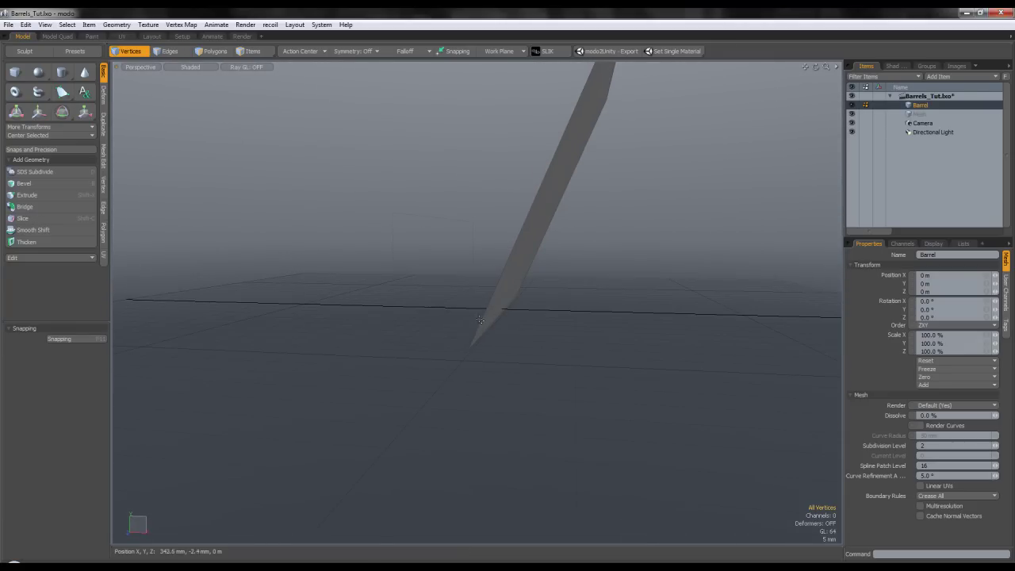
- Return to the extruded side edges and move them -950 um along X
{"action": "left_click", "coordinate": [169, 51]}
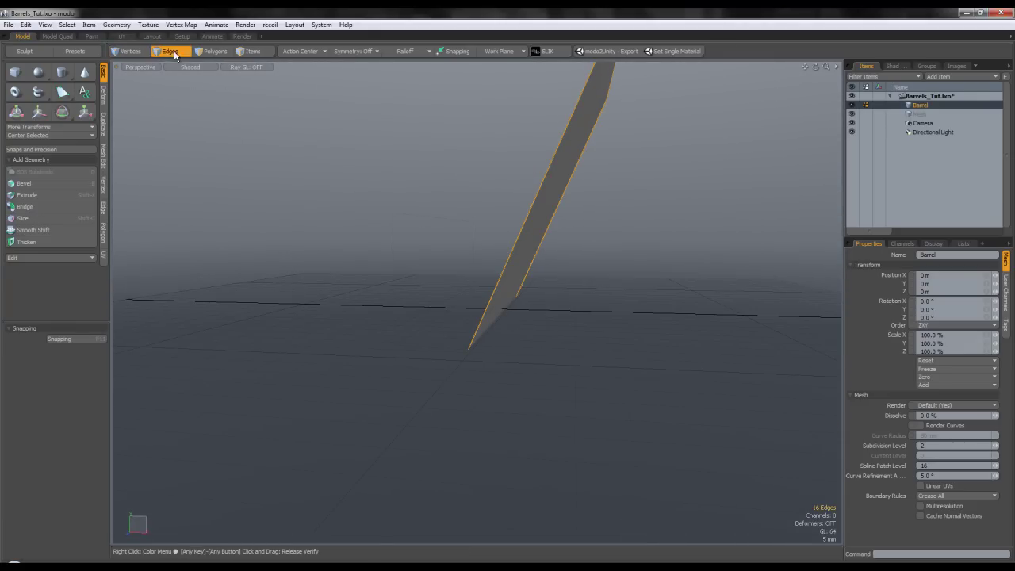
{"action": "mouse_move", "coordinate": [496, 318]}
{"action": "left_mouse_down", "text": "alt"}
{"action": "mouse_move", "coordinate": [528, 166]}
{"action": "mouse_move", "coordinate": [510, 318]}
{"action": "left_mouse_up", "text": "alt"}
{"action": "key", "text": "z"}
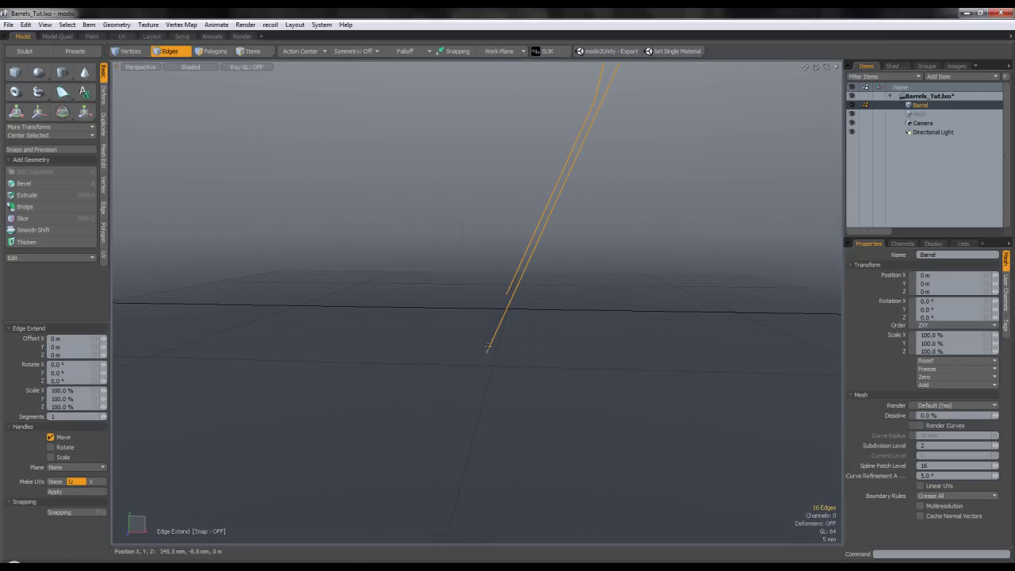
{"action": "key", "text": "q"}
{"action": "scroll", "coordinate": [497, 329], "scroll_direction": "up", "scroll_amount": 2}
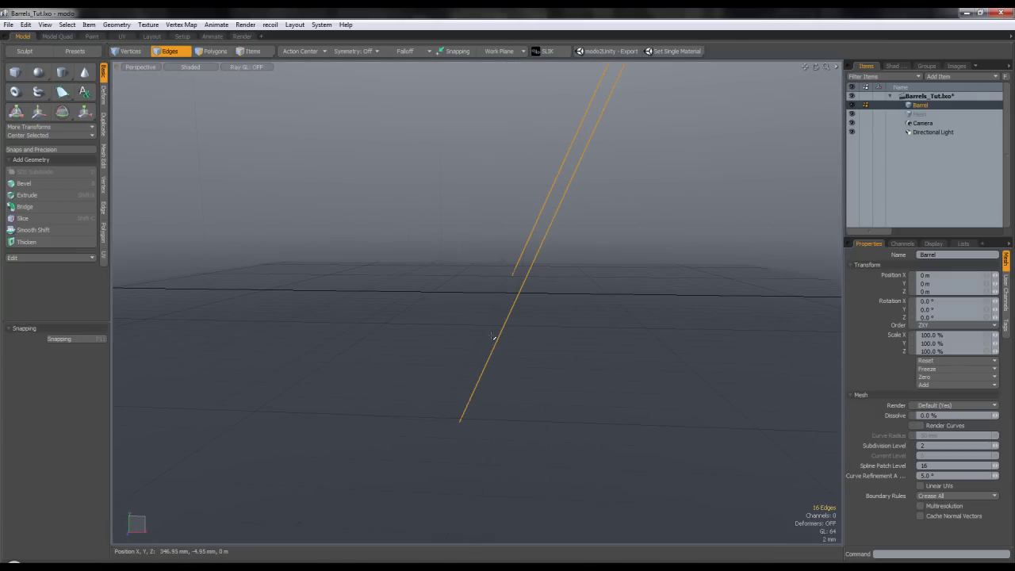
{"action": "key", "text": "w"}
{"action": "left_click_drag", "start_coordinate": [502, 335], "coordinate": [505, 291]}
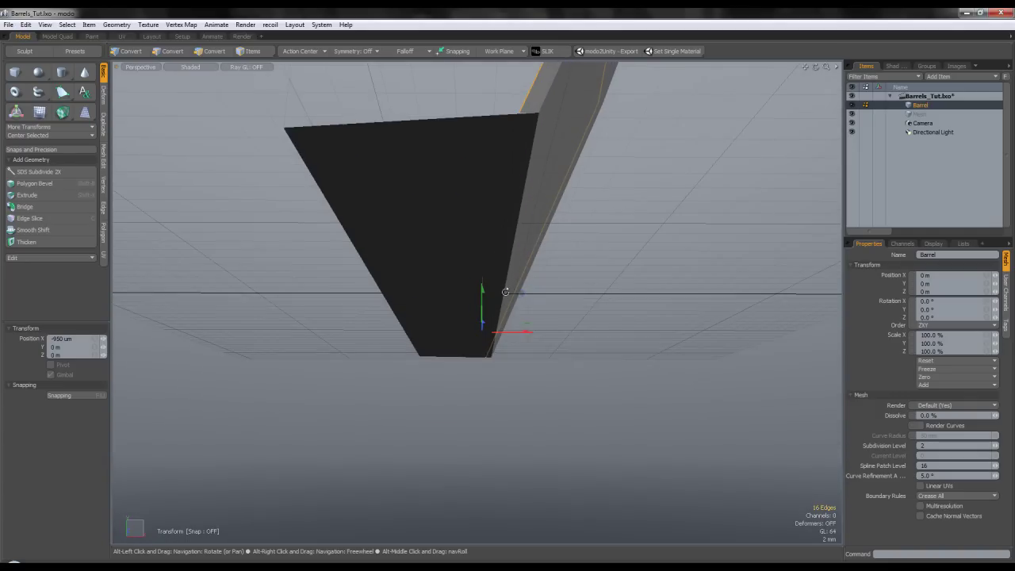
{"action": "left_click_drag", "start_coordinate": [528, 161], "coordinate": [497, 224], "text": "alt+shift"}
{"action": "scroll", "coordinate": [474, 230], "scroll_direction": "up", "scroll_amount": 3}
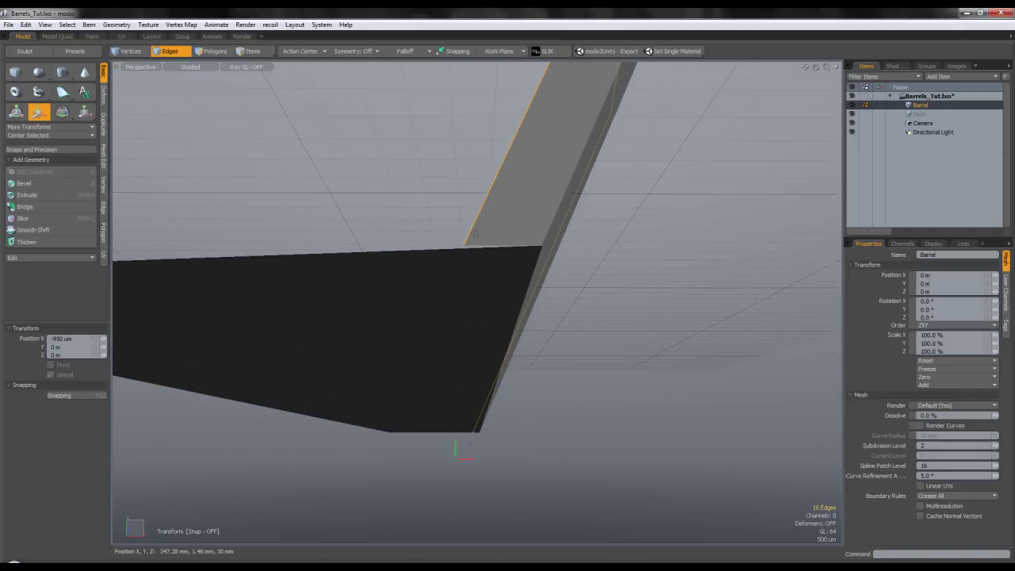
- Try scaling the extruded side edges to 99.75% along Z, checking the strip's end in wireframe shading
{"action": "scroll", "coordinate": [481, 281], "scroll_direction": "down", "scroll_amount": 4}
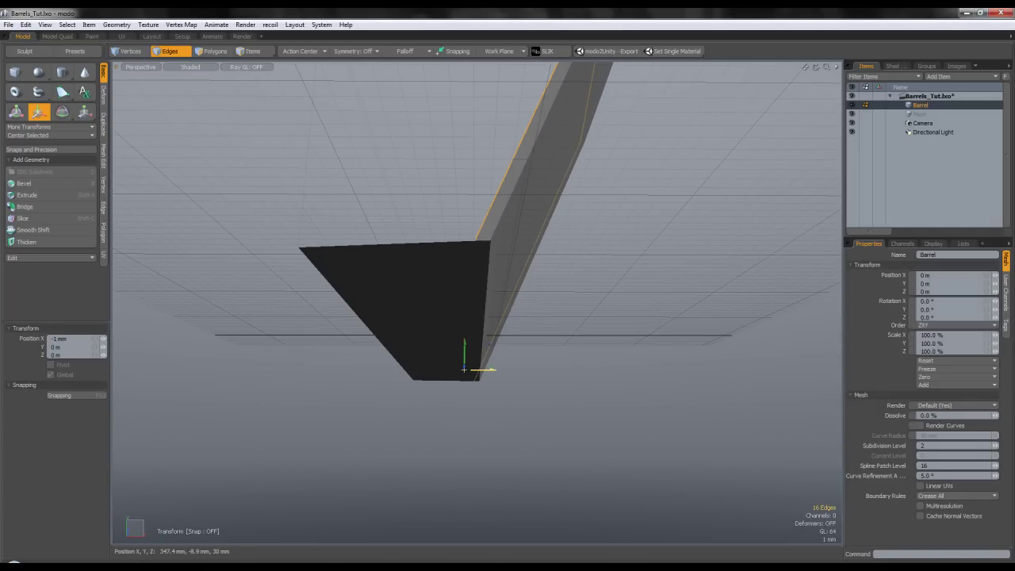
{"action": "left_click_drag", "start_coordinate": [479, 307], "coordinate": [428, 378], "text": "alt"}
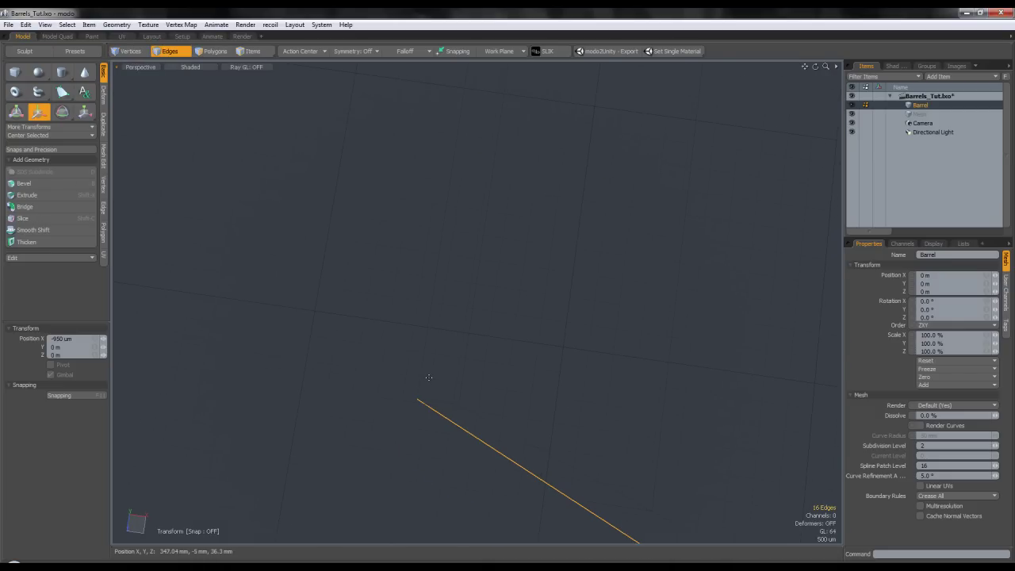
{"action": "key", "text": "r"}
{"action": "mouse_move", "coordinate": [454, 286]}
{"action": "left_mouse_down", "text": "alt+shift"}
{"action": "mouse_move", "coordinate": [443, 388]}
{"action": "mouse_move", "coordinate": [470, 280]}
{"action": "mouse_move", "coordinate": [447, 323]}
{"action": "mouse_move", "coordinate": [457, 272]}
{"action": "left_mouse_up", "text": "alt+shift"}
{"action": "scroll", "coordinate": [471, 281], "scroll_direction": "down", "scroll_amount": 3}
{"action": "key", "text": "q"}
{"action": "key", "text": "r"}
{"action": "scroll", "coordinate": [463, 270], "scroll_direction": "down", "scroll_amount": 3}
{"action": "scroll", "coordinate": [519, 272], "scroll_direction": "down", "scroll_amount": 2}
{"action": "scroll", "coordinate": [519, 271], "scroll_direction": "down", "scroll_amount": 2}
{"action": "left_click_drag", "start_coordinate": [519, 272], "coordinate": [531, 211], "text": "alt"}
{"action": "scroll", "coordinate": [532, 211], "scroll_direction": "up", "scroll_amount": 4}
{"action": "scroll", "coordinate": [534, 206], "scroll_direction": "down", "scroll_amount": 3}
{"action": "left_click_drag", "start_coordinate": [539, 169], "coordinate": [536, 219], "text": "alt+shift"}
{"action": "left_click_drag", "start_coordinate": [534, 256], "coordinate": [525, 209], "text": "alt+shift"}
{"action": "left_click_drag", "start_coordinate": [488, 306], "coordinate": [525, 369], "text": "ctrl+alt"}
{"action": "left_click", "coordinate": [195, 66]}
{"action": "left_click", "coordinate": [198, 75]}
{"action": "left_click_drag", "start_coordinate": [466, 393], "coordinate": [547, 403], "text": "ctrl+alt"}
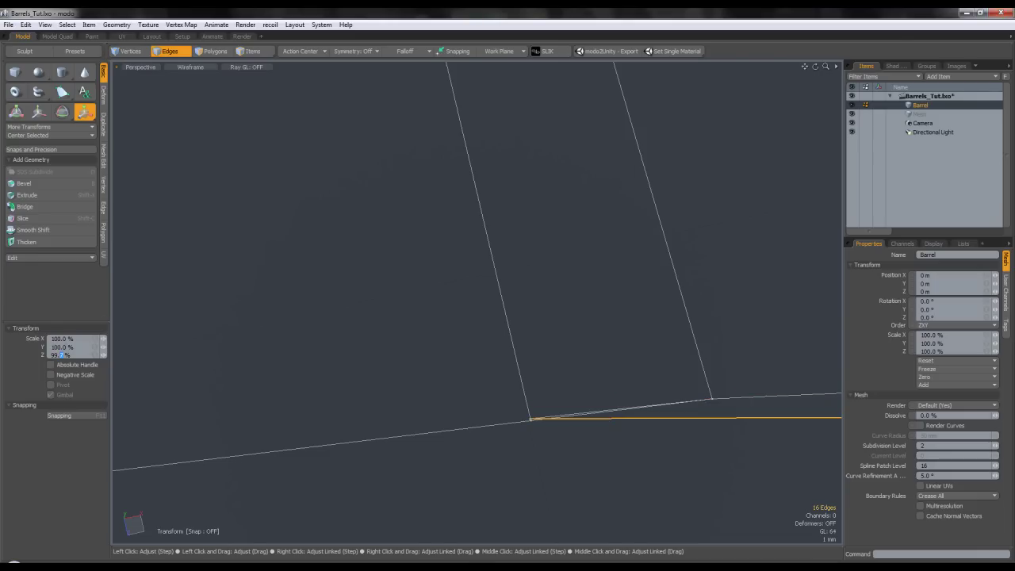
{"action": "scroll", "coordinate": [294, 303], "scroll_direction": "down", "scroll_amount": 10}
{"action": "left_click_drag", "start_coordinate": [313, 250], "coordinate": [373, 319], "text": "alt+shift"}
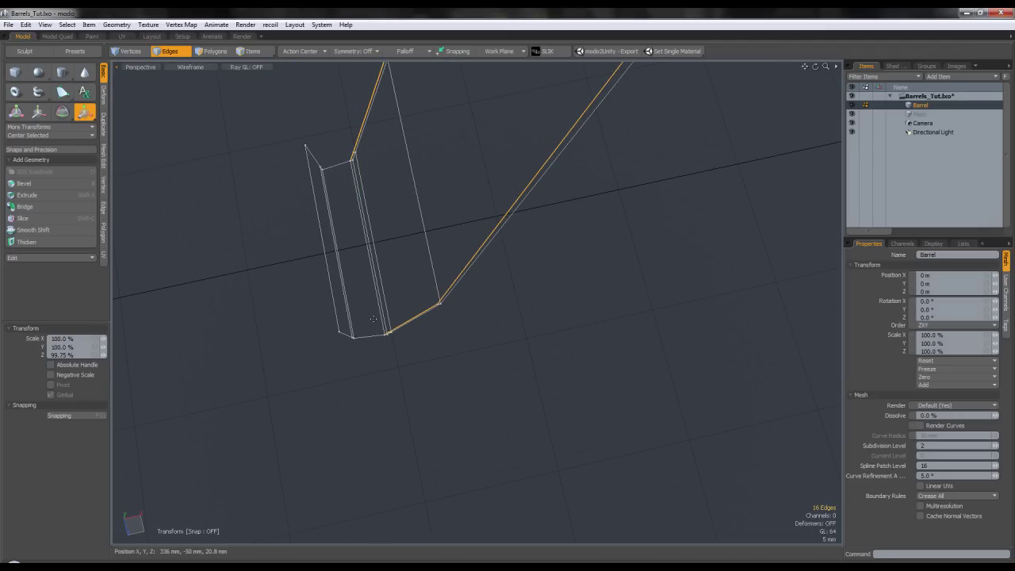
{"action": "key", "text": "space"}
- Return the viewport to shaded display and try extending the selected side edges -7 mm along X with Edge Extend
{"action": "left_click", "coordinate": [195, 68]}
{"action": "left_click", "coordinate": [191, 89]}
{"action": "mouse_move", "coordinate": [349, 360]}
{"action": "left_mouse_down", "text": "alt"}
{"action": "mouse_move", "coordinate": [340, 252]}
{"action": "mouse_move", "coordinate": [407, 317]}
{"action": "mouse_move", "coordinate": [403, 329]}
{"action": "mouse_move", "coordinate": [405, 305]}
{"action": "mouse_move", "coordinate": [401, 336]}
{"action": "left_mouse_up", "text": "alt"}
{"action": "scroll", "coordinate": [414, 327], "scroll_direction": "up", "scroll_amount": 3}
{"action": "key", "text": "z"}
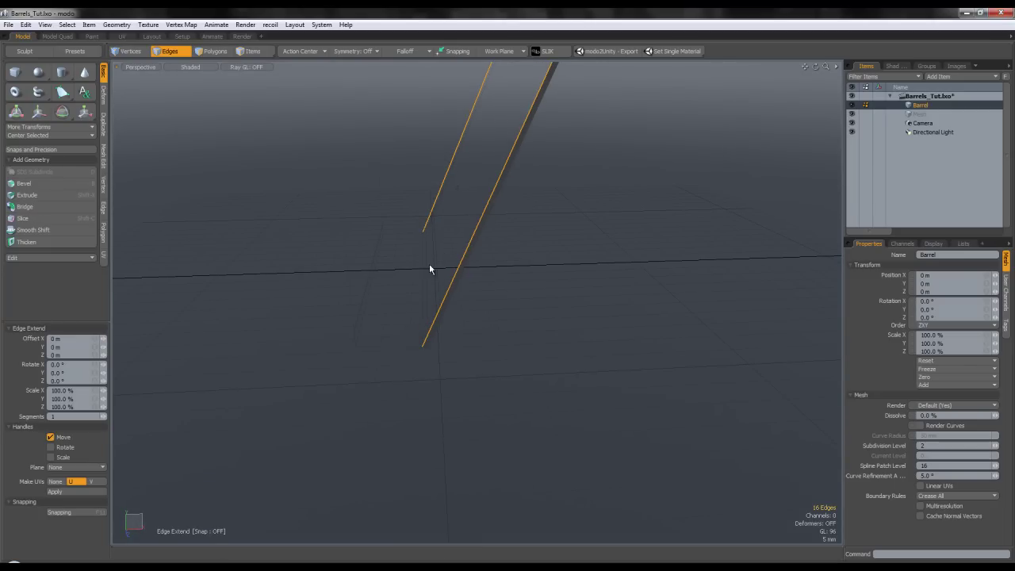
{"action": "left_click_drag", "start_coordinate": [429, 269], "coordinate": [488, 185], "text": "alt+shift"}
{"action": "left_click_drag", "start_coordinate": [466, 312], "coordinate": [461, 381], "text": "alt+shift"}
{"action": "scroll", "coordinate": [467, 327], "scroll_direction": "down", "scroll_amount": 1}
{"action": "scroll", "coordinate": [471, 274], "scroll_direction": "down", "scroll_amount": 2}
{"action": "left_click_drag", "start_coordinate": [470, 274], "coordinate": [454, 307], "text": "alt"}
{"action": "left_click_drag", "start_coordinate": [493, 175], "coordinate": [474, 259]}
{"action": "scroll", "coordinate": [476, 254], "scroll_direction": "down", "scroll_amount": 2}
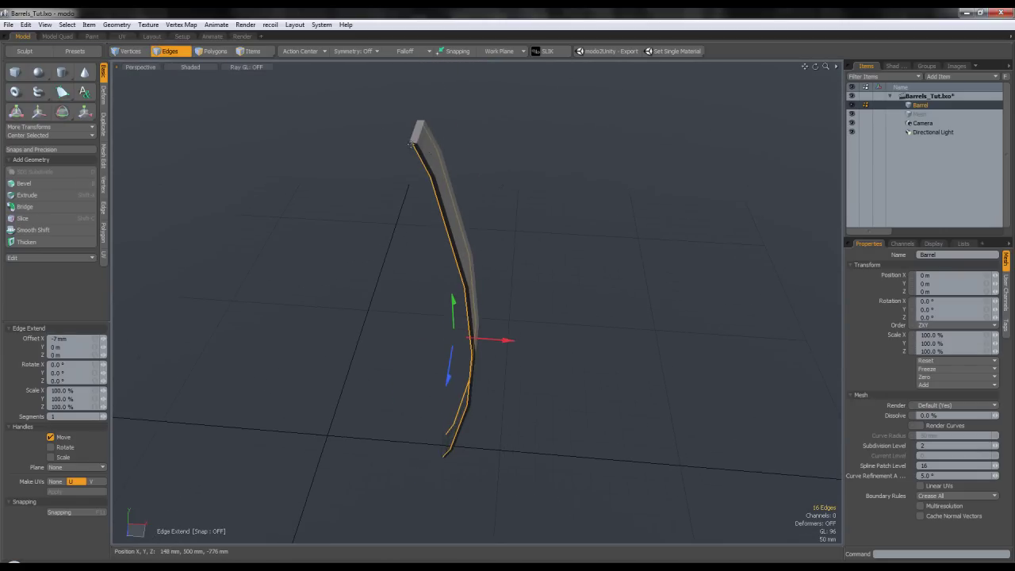
- Undo the edge extension, the Z scaling and the earlier X move, and clear the edge selection
{"action": "scroll", "coordinate": [411, 144], "scroll_direction": "up", "scroll_amount": 4}
{"action": "key", "text": "space"}
{"action": "key", "text": "ctrl+z"}
{"action": "key", "text": "ctrl+z"}
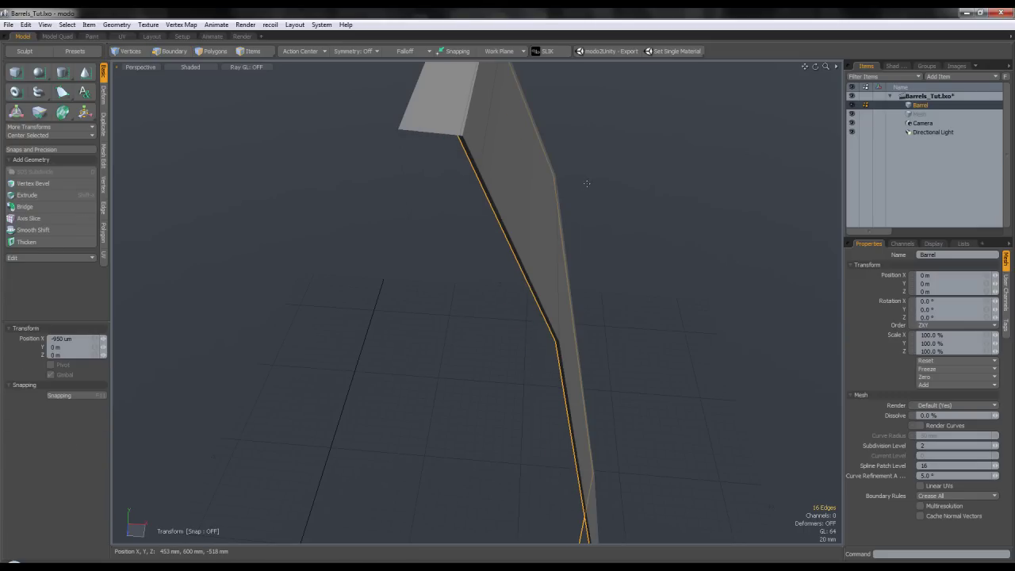
{"action": "key", "text": "ctrl+z"}
{"action": "left_click", "coordinate": [600, 159]}
{"action": "key", "text": "ctrl+z"}
{"action": "key", "text": "ctrl+z"}
{"action": "left_click", "coordinate": [371, 90]}
- Select all polygons of the stave strip and try thickening them with a -6 mm offset
{"action": "left_click", "coordinate": [222, 55]}
{"action": "double_click", "coordinate": [475, 148]}
{"action": "scroll", "coordinate": [476, 148], "scroll_direction": "down", "scroll_amount": 4}
{"action": "left_click_drag", "start_coordinate": [405, 179], "coordinate": [400, 186], "text": "alt+shift"}
{"action": "left_click", "coordinate": [27, 242]}
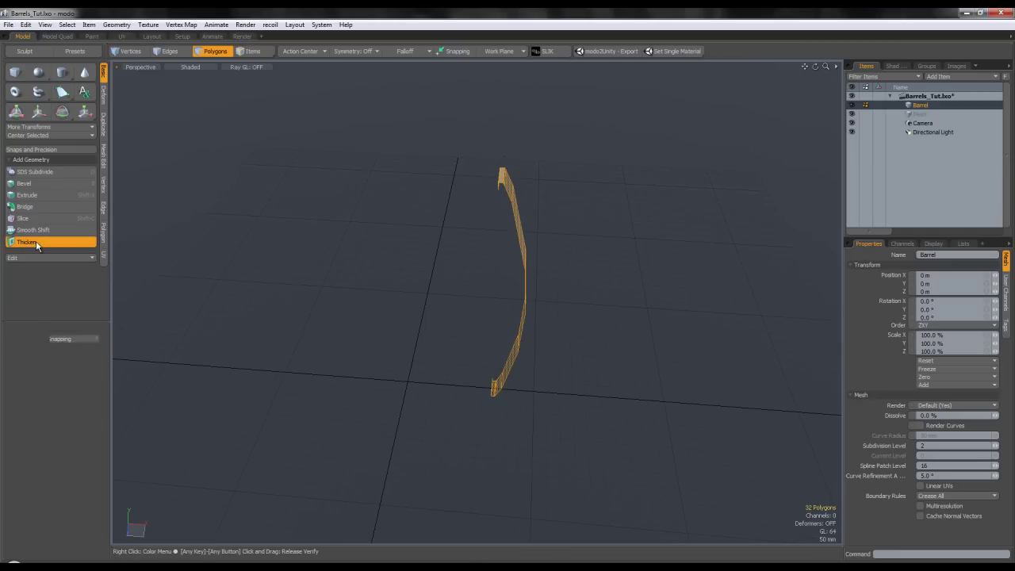
{"action": "scroll", "coordinate": [478, 254], "scroll_direction": "up", "scroll_amount": 2}
{"action": "left_click", "coordinate": [544, 400]}
{"action": "left_click_drag", "start_coordinate": [563, 336], "coordinate": [524, 295], "text": "alt+shift"}
{"action": "scroll", "coordinate": [550, 317], "scroll_direction": "up", "scroll_amount": 2}
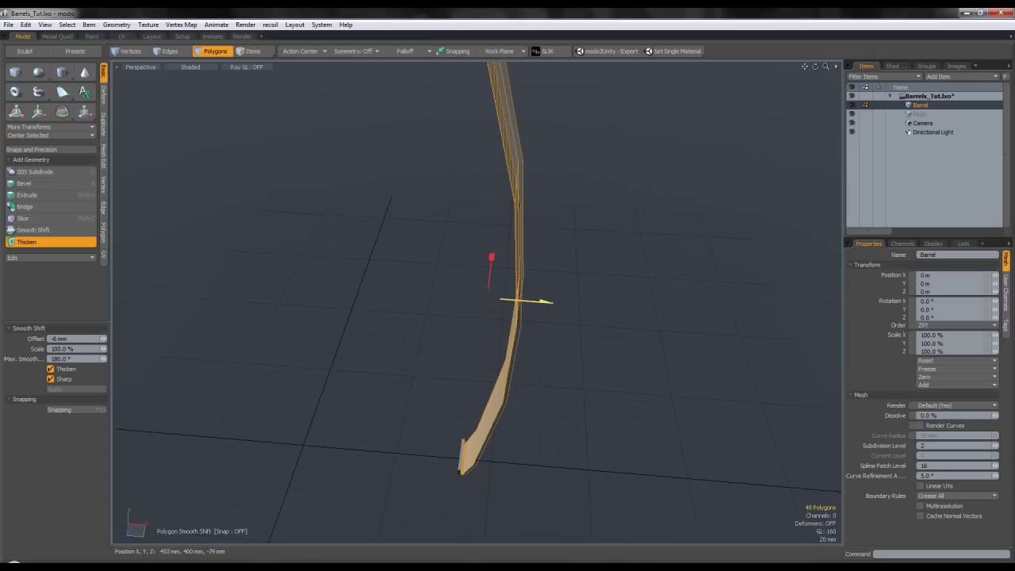
- Inspect the thickened strip around its upper end and undo the thickening
{"action": "left_click_drag", "start_coordinate": [523, 162], "coordinate": [525, 314], "text": "alt+shift"}
{"action": "left_click_drag", "start_coordinate": [474, 209], "coordinate": [485, 219], "text": "alt"}
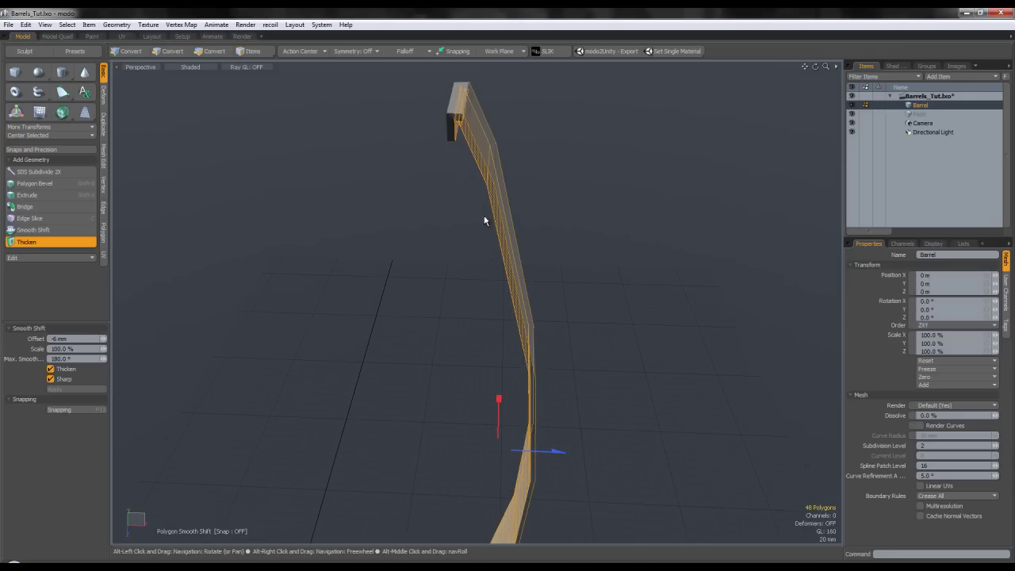
{"action": "scroll", "coordinate": [459, 146], "scroll_direction": "up", "scroll_amount": 3}
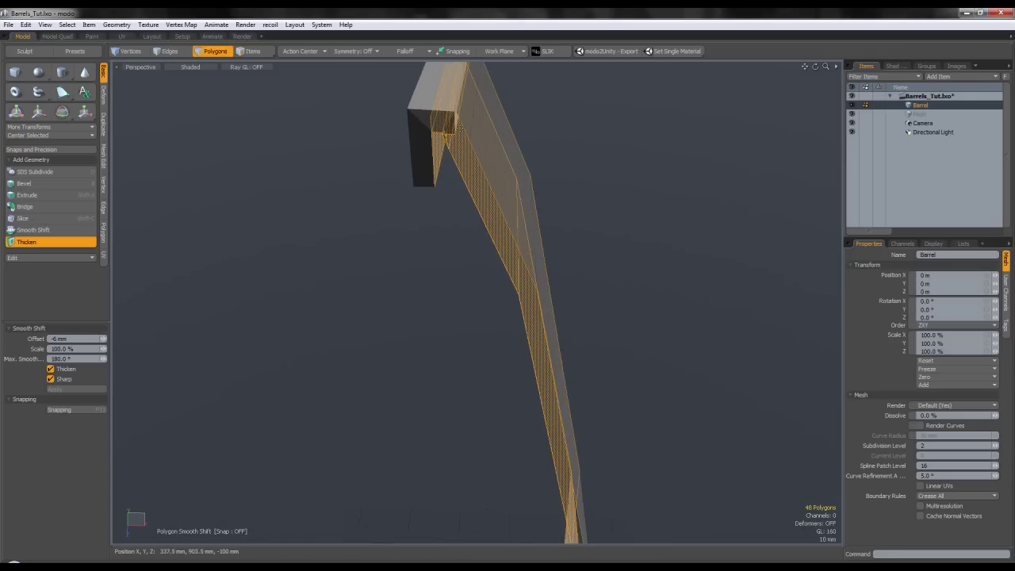
{"action": "scroll", "coordinate": [459, 146], "scroll_direction": "down", "scroll_amount": 4}
{"action": "scroll", "coordinate": [525, 413], "scroll_direction": "up", "scroll_amount": 3}
{"action": "left_click_drag", "start_coordinate": [525, 412], "coordinate": [520, 318], "text": "alt"}
{"action": "key", "text": "ctrl+z"}
{"action": "key", "text": "ctrl+z"}
{"action": "key", "text": "ctrl+z"}
{"action": "key", "text": "ctrl+z"}
{"action": "scroll", "coordinate": [553, 317], "scroll_direction": "down", "scroll_amount": 3}
{"action": "key", "text": "Tab"}
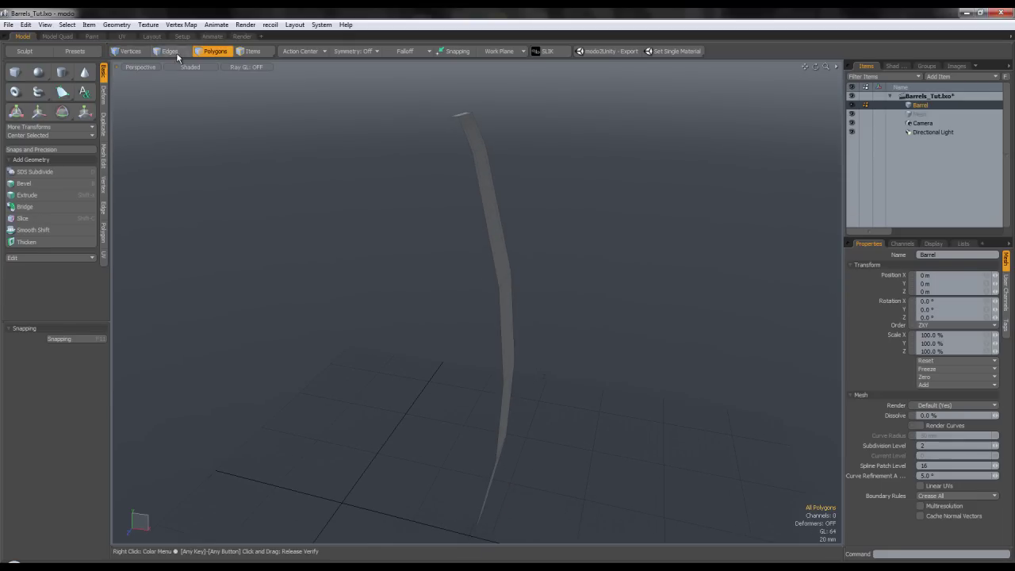
- Check the edges along the strip's upper bend for duplicates and clear the edge selection
{"action": "left_click", "coordinate": [175, 53]}
{"action": "scroll", "coordinate": [468, 142], "scroll_direction": "up", "scroll_amount": 4}
{"action": "scroll", "coordinate": [484, 192], "scroll_direction": "up", "scroll_amount": 2}
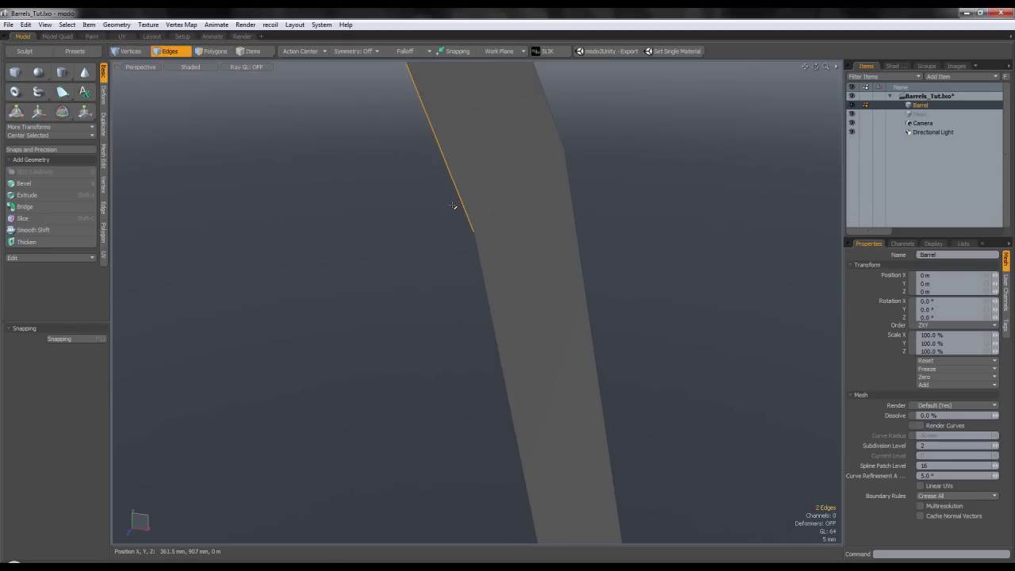
{"action": "left_click", "coordinate": [400, 240]}
{"action": "scroll", "coordinate": [453, 194], "scroll_direction": "down", "scroll_amount": 2}
{"action": "left_click_drag", "start_coordinate": [448, 175], "coordinate": [461, 325], "text": "alt+shift"}
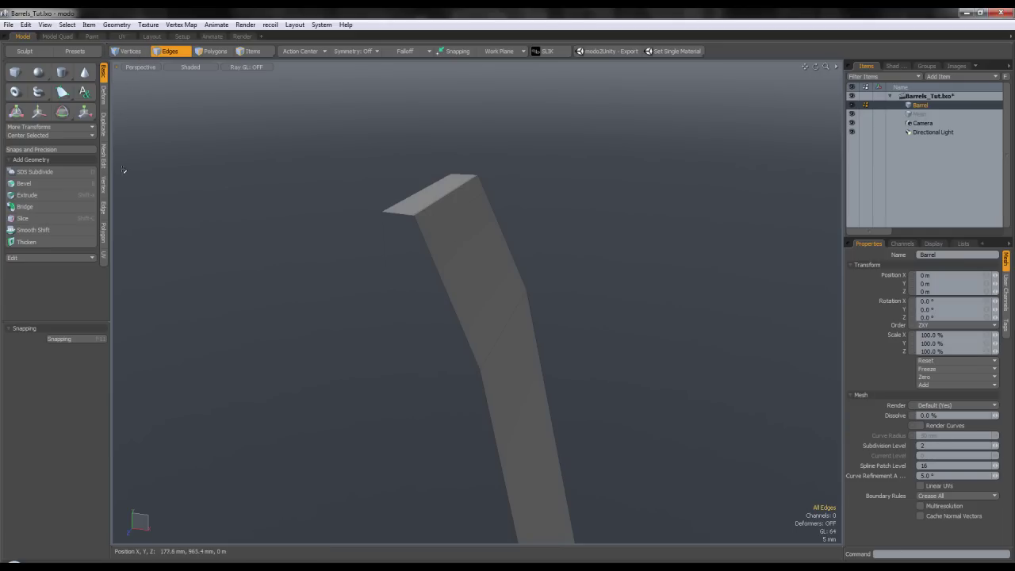
- Unify the strip's polygons with Force unify enabled
{"action": "left_click", "coordinate": [104, 209]}
{"action": "left_click", "coordinate": [104, 232]}
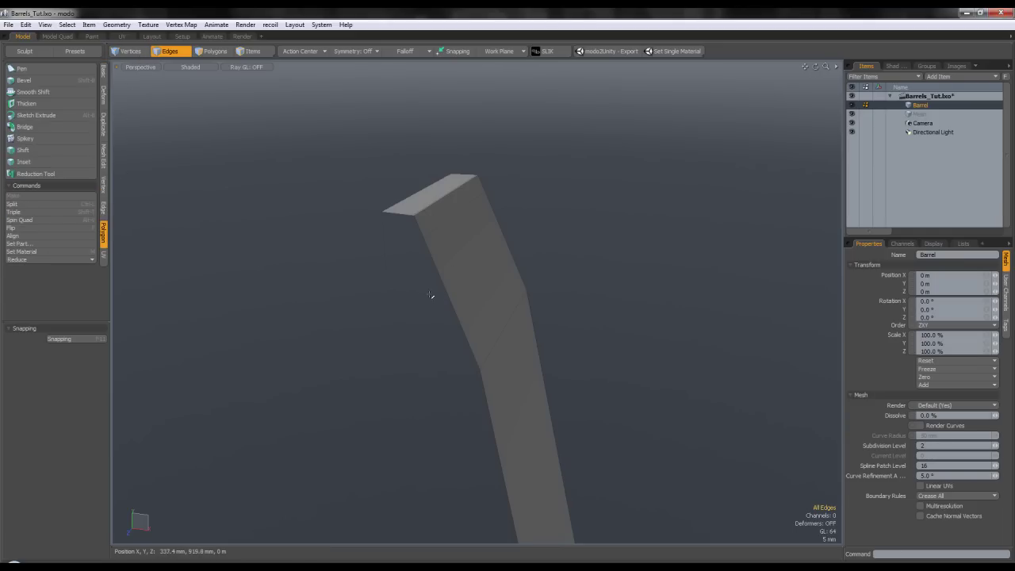
{"action": "scroll", "coordinate": [473, 307], "scroll_direction": "up", "scroll_amount": 3}
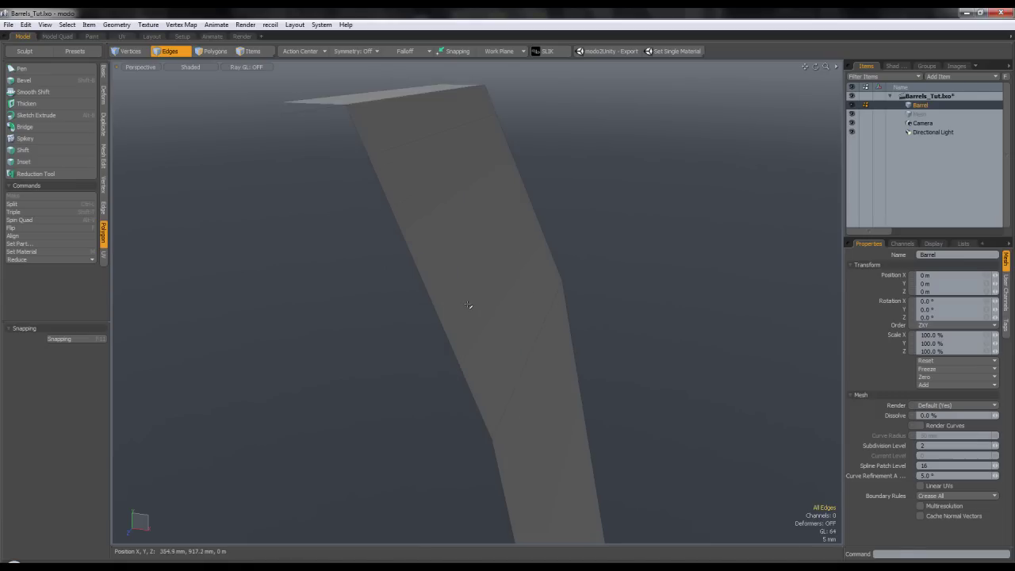
{"action": "scroll", "coordinate": [471, 305], "scroll_direction": "down", "scroll_amount": 2}
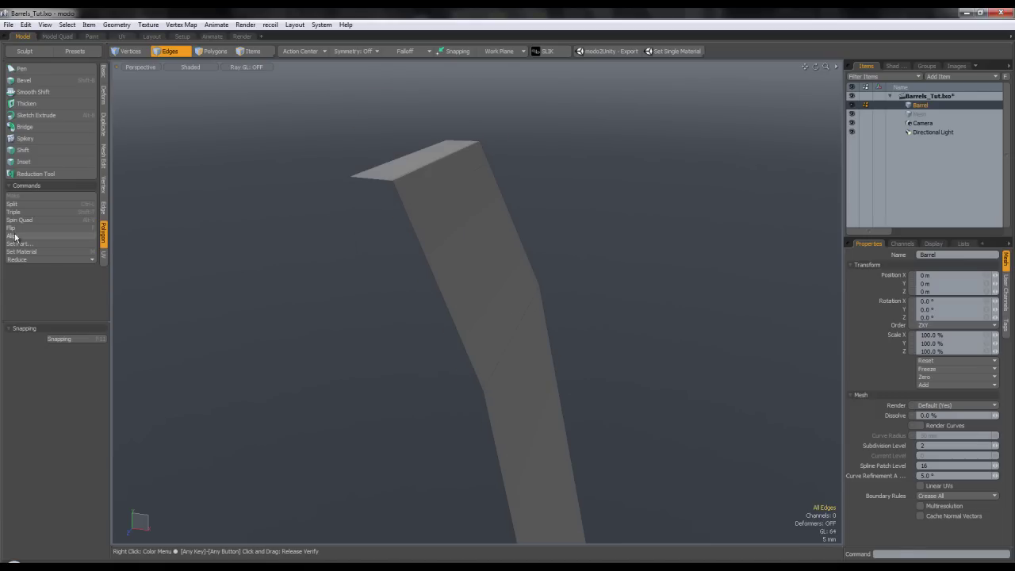
{"action": "left_click", "coordinate": [59, 259]}
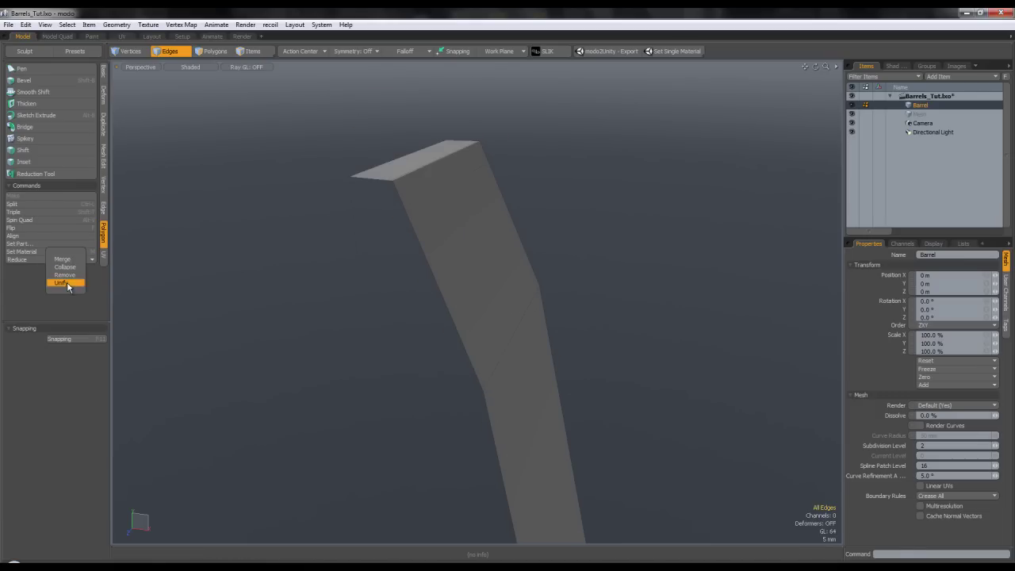
{"action": "left_click", "coordinate": [63, 283]}
{"action": "left_click", "coordinate": [373, 138]}
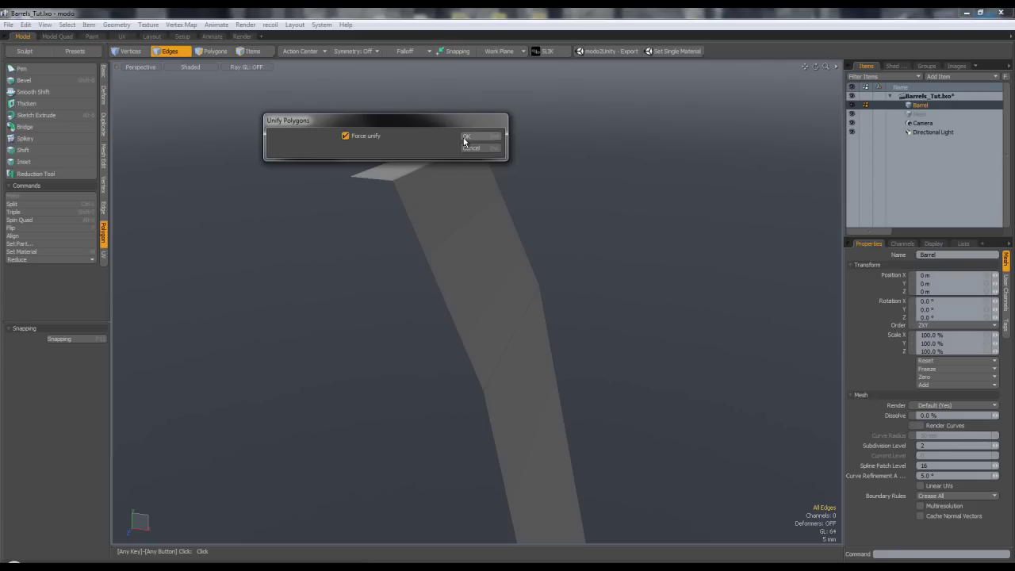
{"action": "left_click", "coordinate": [466, 137]}
{"action": "left_click", "coordinate": [434, 137]}
- Check for doubled vertices at the strip's upper bend and review the vertex merge options without applying them
{"action": "left_click", "coordinate": [222, 53]}
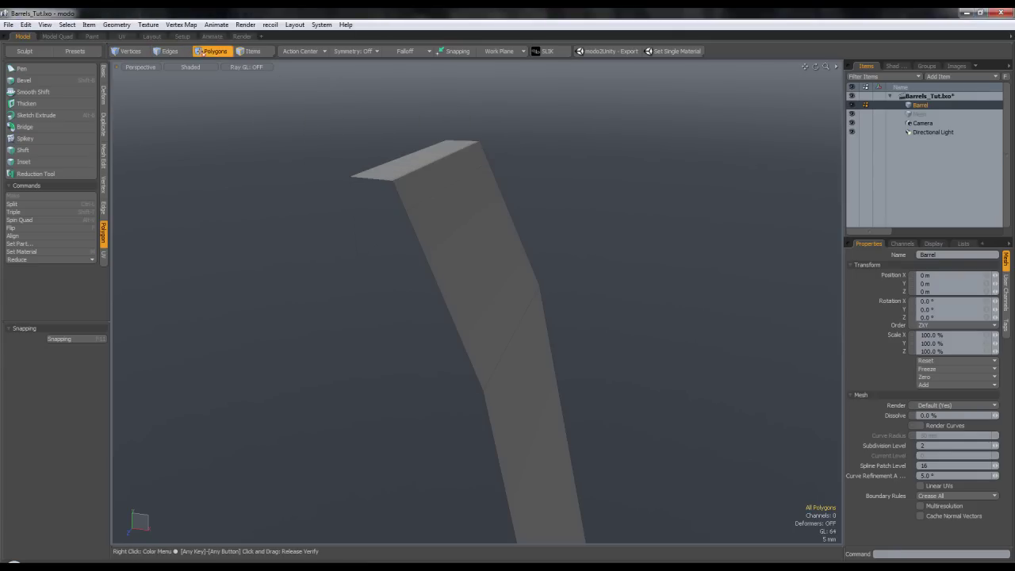
{"action": "left_click", "coordinate": [131, 53]}
{"action": "scroll", "coordinate": [503, 391], "scroll_direction": "up", "scroll_amount": 3}
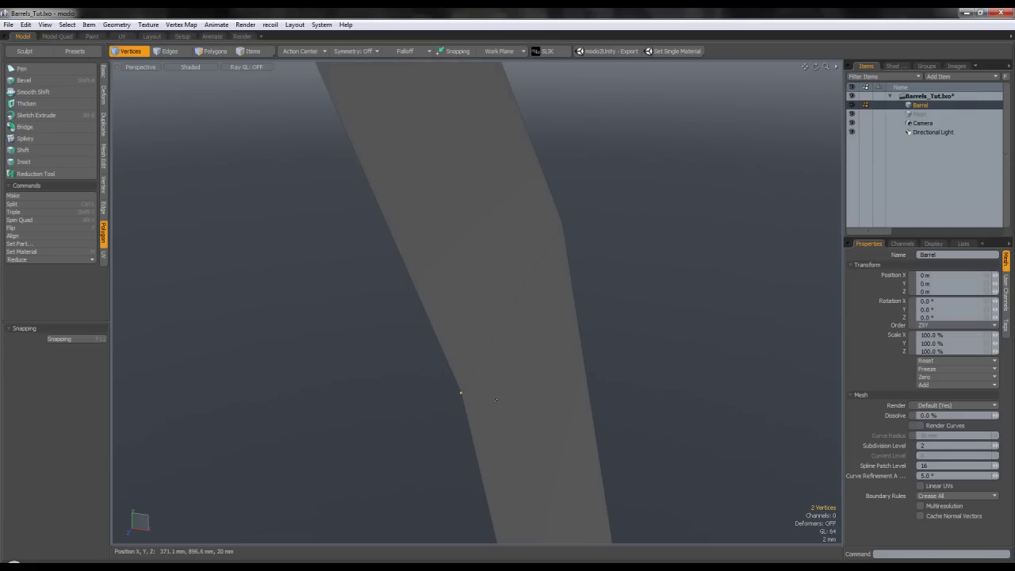
{"action": "left_click", "coordinate": [103, 184]}
{"action": "left_click", "coordinate": [27, 249]}
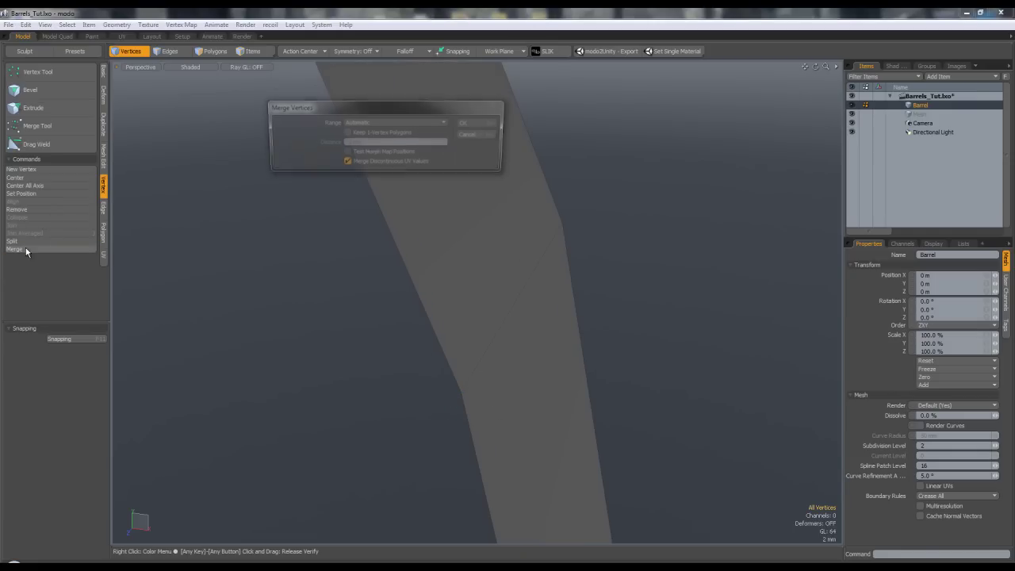
{"action": "left_click", "coordinate": [468, 134]}
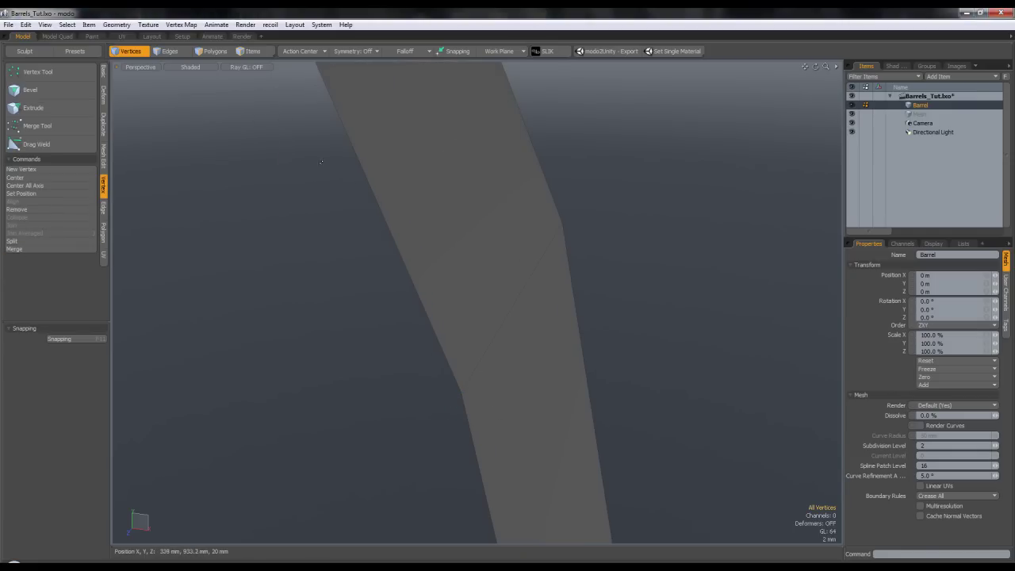
- Merge the strip's coincident vertices with the Merge Tool at a distance of 1 mm
{"action": "left_click", "coordinate": [71, 130]}
{"action": "left_click", "coordinate": [426, 364]}
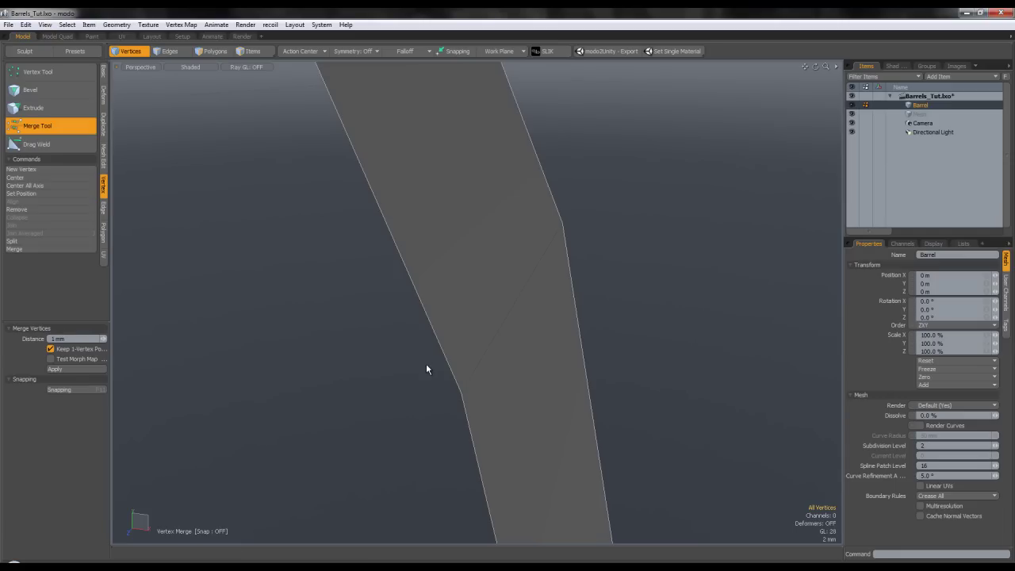
{"action": "key", "text": "q"}
- Delete the whole stave strip, paste the copied strip in its place and turn on subdivision
{"action": "left_click", "coordinate": [212, 52]}
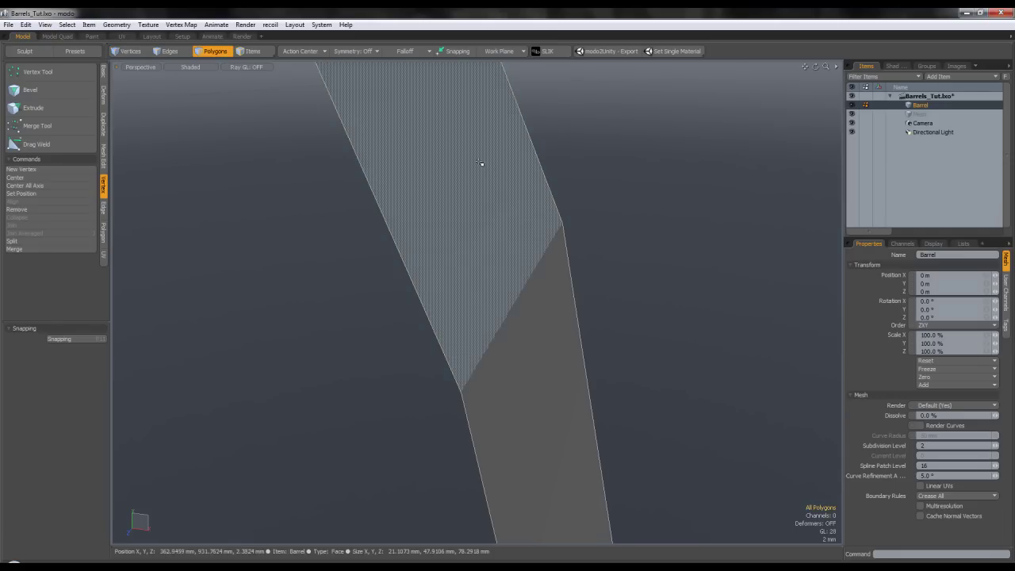
{"action": "double_click", "coordinate": [480, 162]}
{"action": "key", "text": "Delete"}
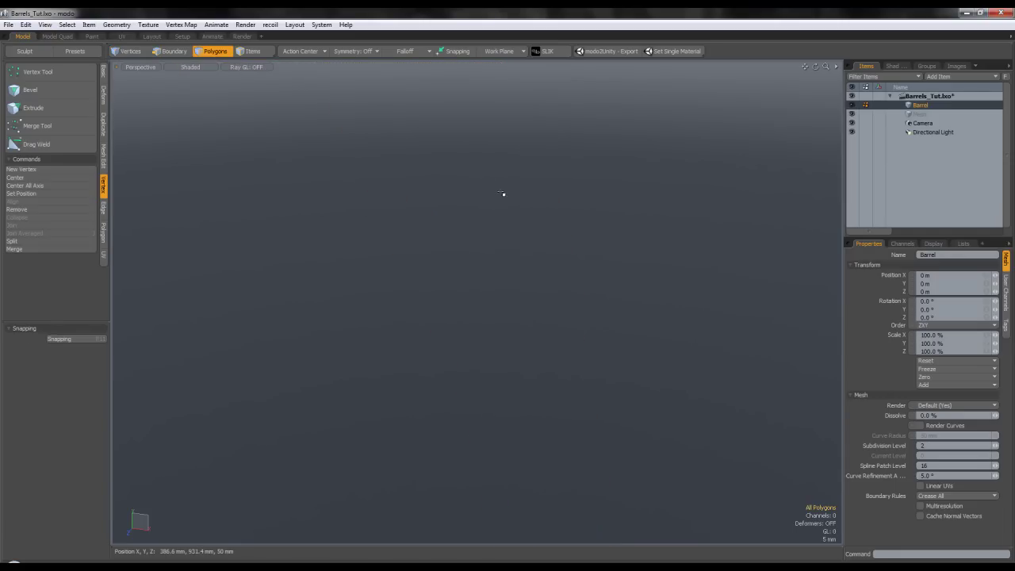
{"action": "key", "text": "ctrl+v"}
{"action": "key", "text": "Tab"}
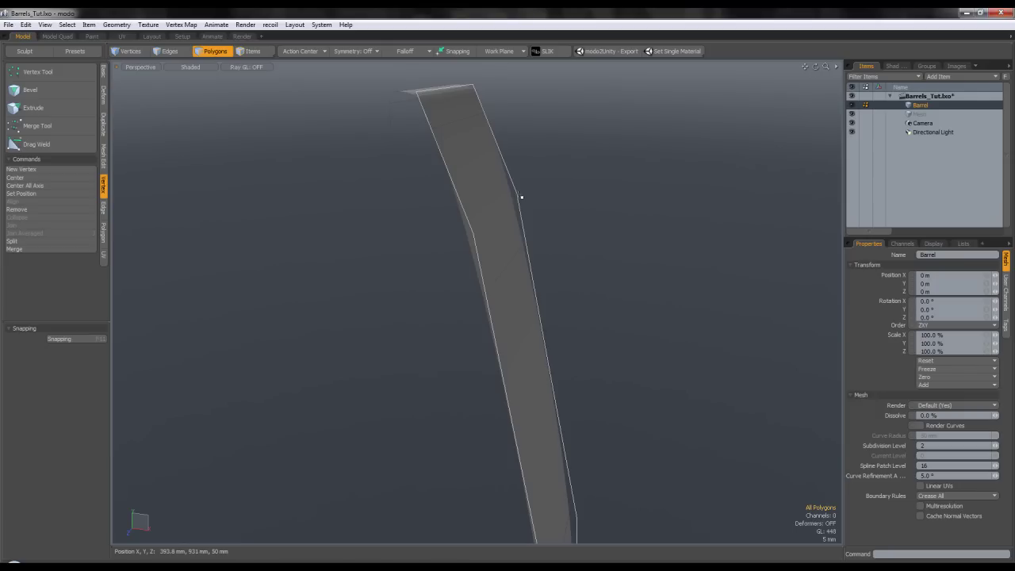
- Select the stray line polygons running down one long edge of the pasted strip
{"action": "double_click", "coordinate": [521, 196]}
{"action": "left_click", "coordinate": [522, 196]}
{"action": "mouse_move", "coordinate": [539, 191]}
{"action": "left_mouse_down", "text": "alt"}
{"action": "mouse_move", "coordinate": [577, 177]}
{"action": "mouse_move", "coordinate": [527, 190]}
{"action": "left_mouse_up", "text": "alt"}
{"action": "scroll", "coordinate": [591, 419], "scroll_direction": "down", "scroll_amount": 3}
{"action": "left_click_drag", "start_coordinate": [591, 419], "coordinate": [560, 214], "text": "alt+shift"}
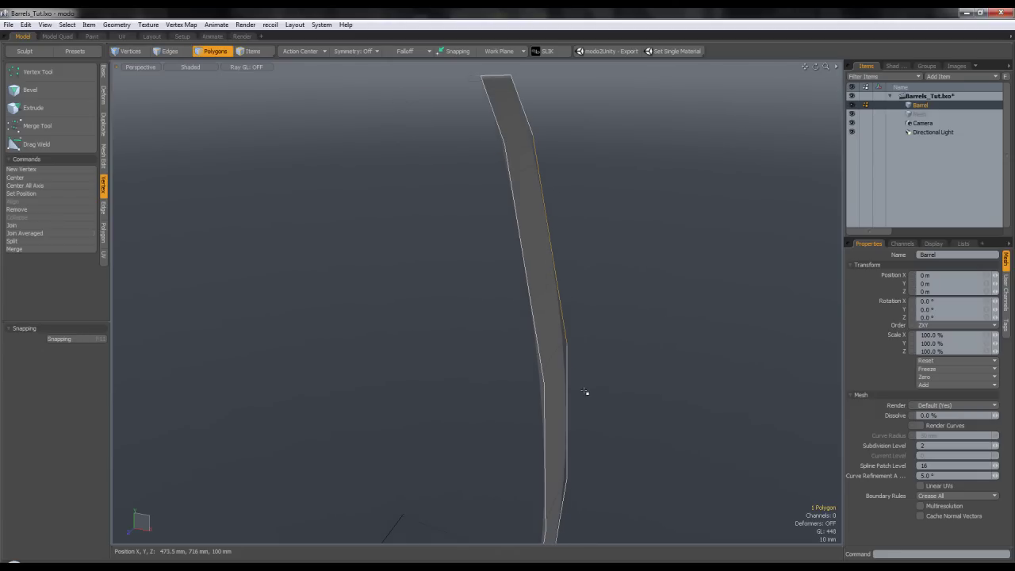
{"action": "scroll", "coordinate": [586, 392], "scroll_direction": "up", "scroll_amount": 2}
{"action": "left_click_drag", "start_coordinate": [565, 341], "coordinate": [564, 14], "text": "alt+shift"}
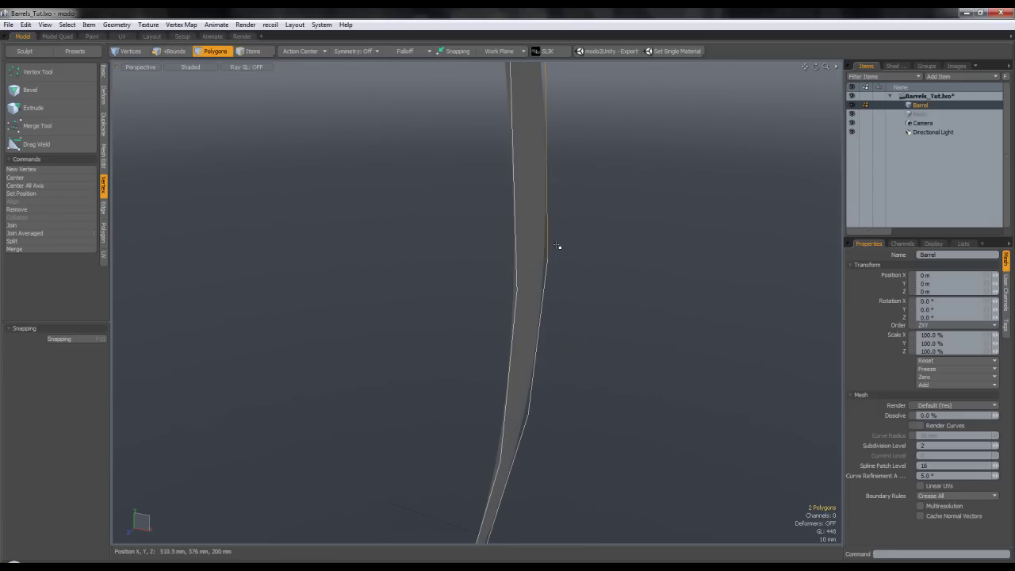
{"action": "left_click_drag", "start_coordinate": [528, 427], "coordinate": [537, 321], "text": "alt+shift"}
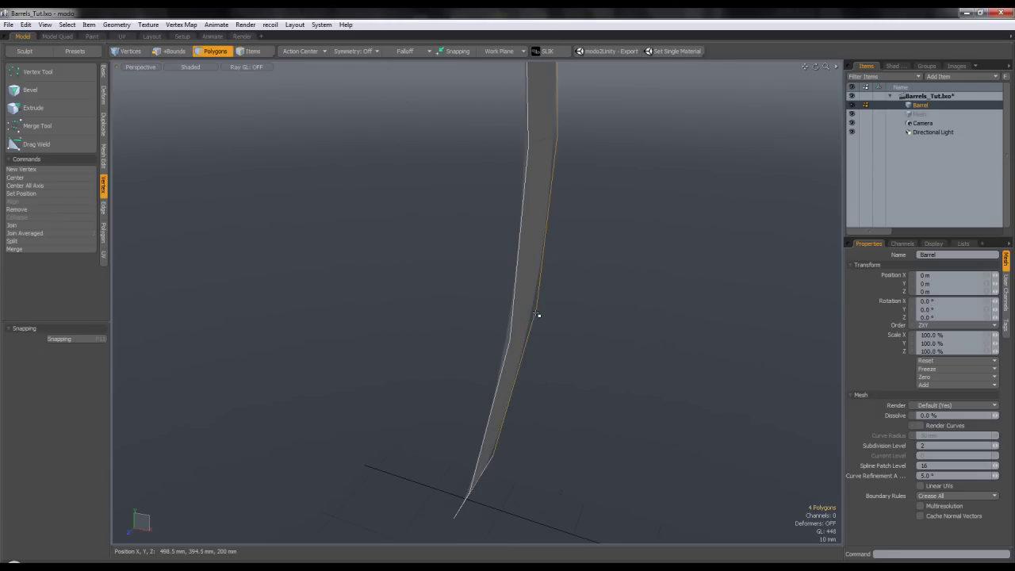
- Add the stray line polygons along the opposite long edge and lower end, and clear the entire selection
{"action": "left_click_drag", "start_coordinate": [508, 438], "coordinate": [224, 347], "text": "alt"}
{"action": "scroll", "coordinate": [261, 336], "scroll_direction": "down", "scroll_amount": 3}
{"action": "scroll", "coordinate": [383, 372], "scroll_direction": "up", "scroll_amount": 4}
{"action": "left_click", "coordinate": [421, 346], "text": "shift"}
{"action": "left_click", "coordinate": [419, 324], "text": "shift"}
{"action": "left_click_drag", "start_coordinate": [391, 341], "coordinate": [391, 276], "text": "alt+shift"}
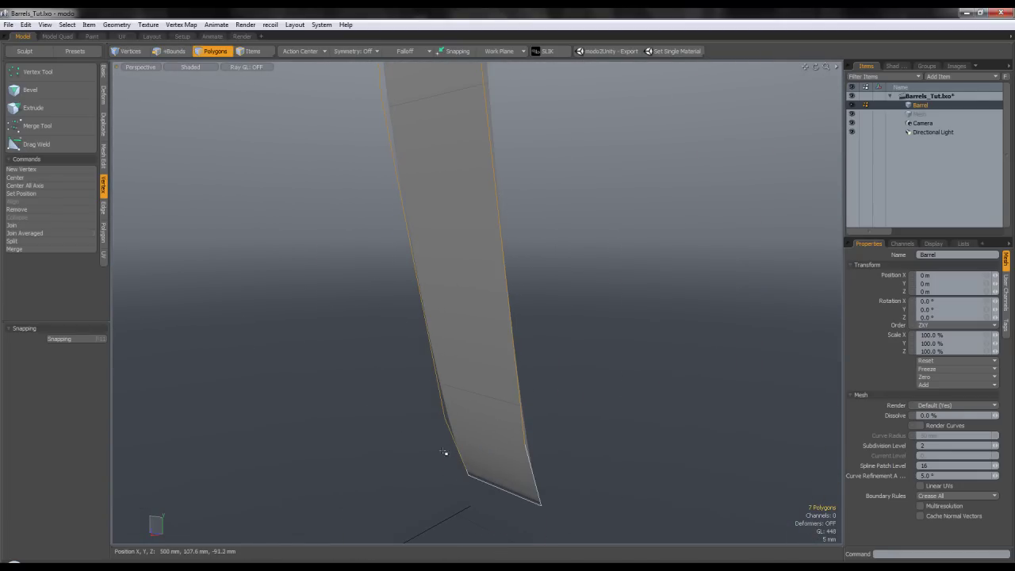
{"action": "left_click_drag", "start_coordinate": [542, 473], "coordinate": [657, 452], "text": "alt"}
{"action": "left_click_drag", "start_coordinate": [357, 349], "coordinate": [551, 405], "text": "alt+shift"}
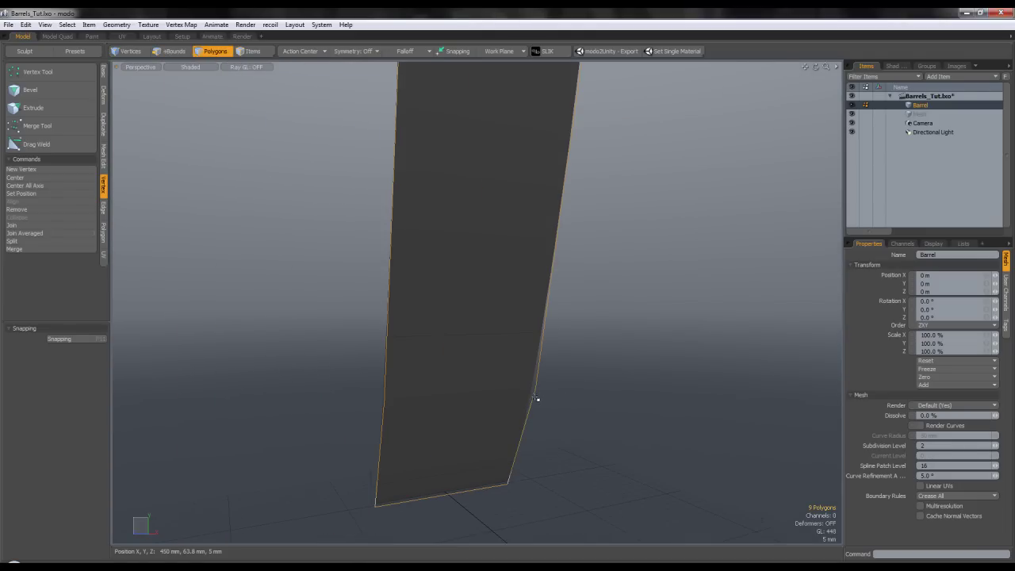
{"action": "key", "text": "Escape"}
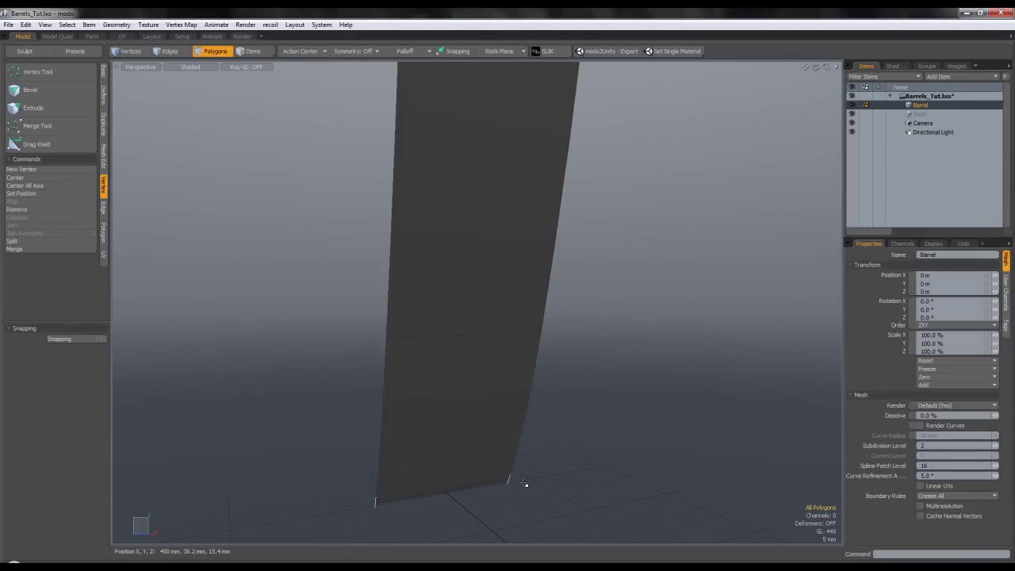
- Select the stray line polygon running along one long edge of the strip
{"action": "left_click", "coordinate": [365, 505]}
{"action": "scroll", "coordinate": [500, 214], "scroll_direction": "down", "scroll_amount": 5}
{"action": "left_click_drag", "start_coordinate": [472, 127], "coordinate": [396, 273], "text": "alt+shift"}
{"action": "scroll", "coordinate": [473, 252], "scroll_direction": "up", "scroll_amount": 5}
{"action": "left_click", "coordinate": [470, 287]}
{"action": "left_click_drag", "start_coordinate": [464, 273], "coordinate": [454, 388], "text": "alt+shift"}
{"action": "scroll", "coordinate": [456, 335], "scroll_direction": "down", "scroll_amount": 5}
{"action": "scroll", "coordinate": [440, 354], "scroll_direction": "up", "scroll_amount": 5}
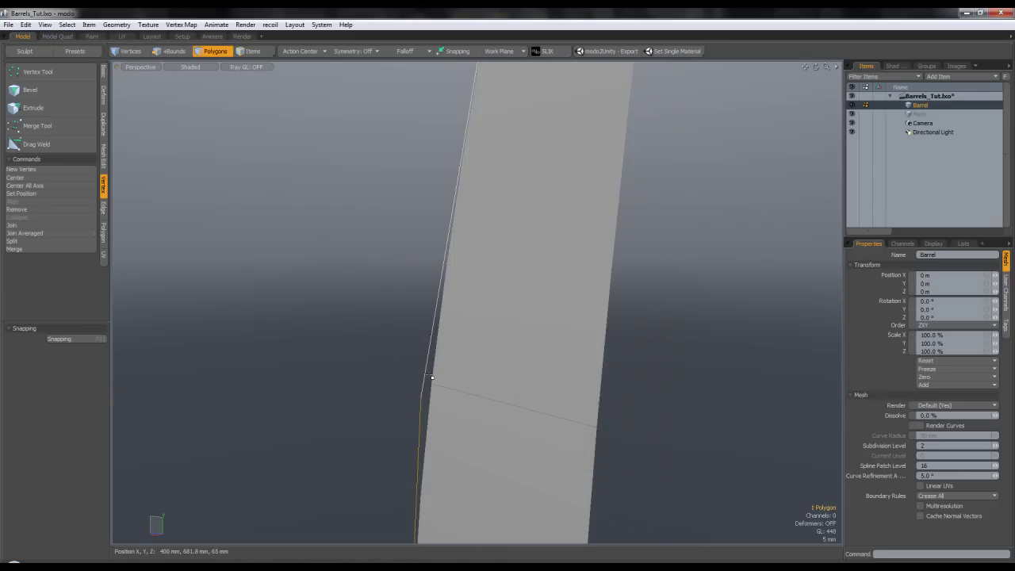
- Add the remaining stray line polygons up to the strip's upper end and delete them all
{"action": "left_click_drag", "start_coordinate": [492, 196], "coordinate": [468, 339], "text": "alt+shift"}
{"action": "left_click", "coordinate": [438, 321], "text": "shift"}
{"action": "left_click_drag", "start_coordinate": [507, 238], "coordinate": [544, 272], "text": "alt"}
{"action": "scroll", "coordinate": [539, 284], "scroll_direction": "up", "scroll_amount": 3}
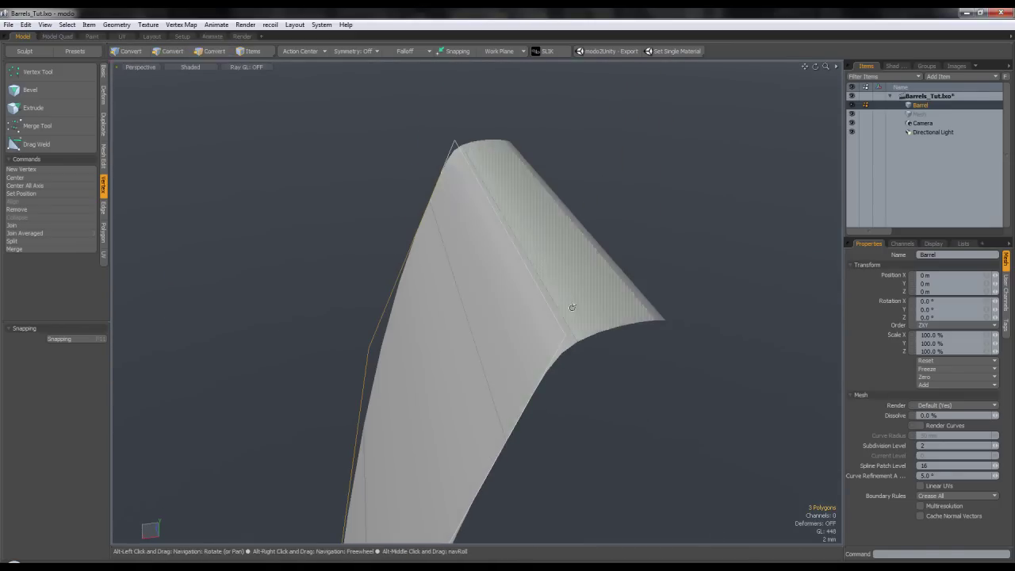
{"action": "left_click_drag", "start_coordinate": [571, 306], "coordinate": [553, 260], "text": "alt"}
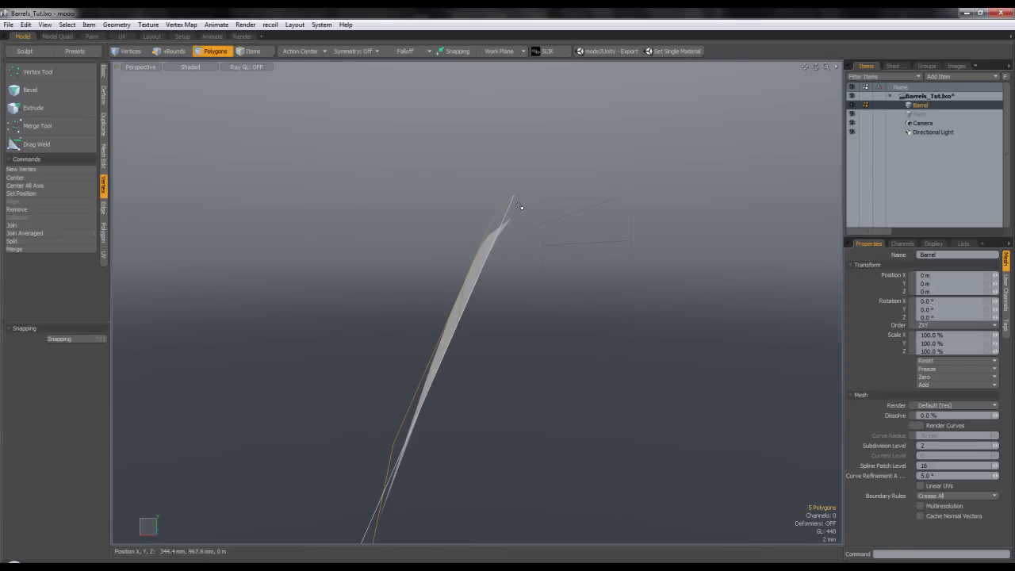
{"action": "left_click_drag", "start_coordinate": [503, 252], "coordinate": [695, 367], "text": "alt"}
{"action": "left_click", "coordinate": [661, 399]}
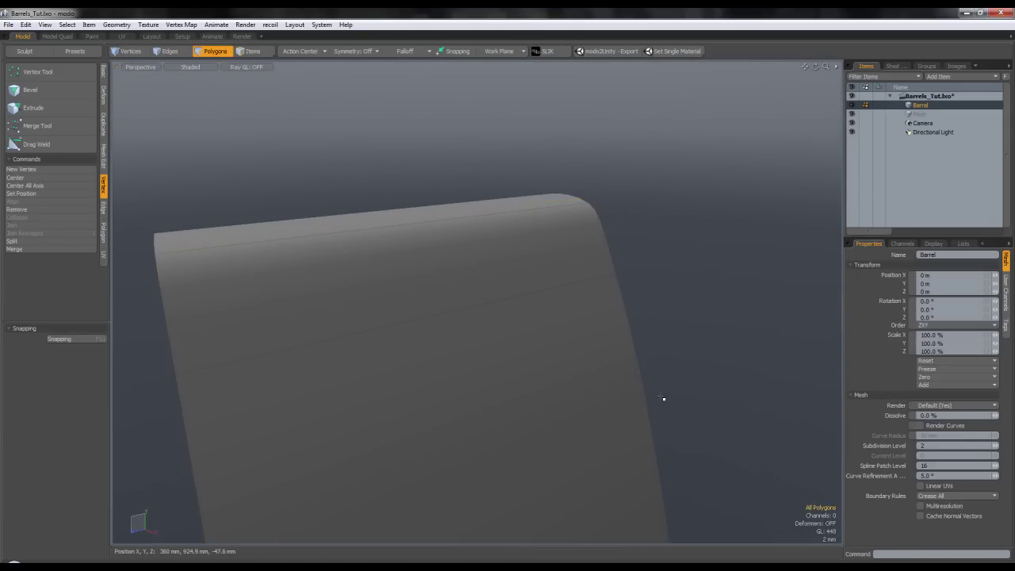
- Turn off subdivision on the cleaned stave strip
{"action": "scroll", "coordinate": [656, 332], "scroll_direction": "down", "scroll_amount": 5}
{"action": "left_click_drag", "start_coordinate": [655, 332], "coordinate": [651, 260], "text": "alt+shift"}
{"action": "left_click_drag", "start_coordinate": [603, 293], "coordinate": [656, 303], "text": "alt"}
{"action": "key", "text": "Tab"}
- Thicken the whole strip with an offset of -4.5 mm
{"action": "left_click", "coordinate": [103, 72]}
{"action": "left_click", "coordinate": [60, 242]}
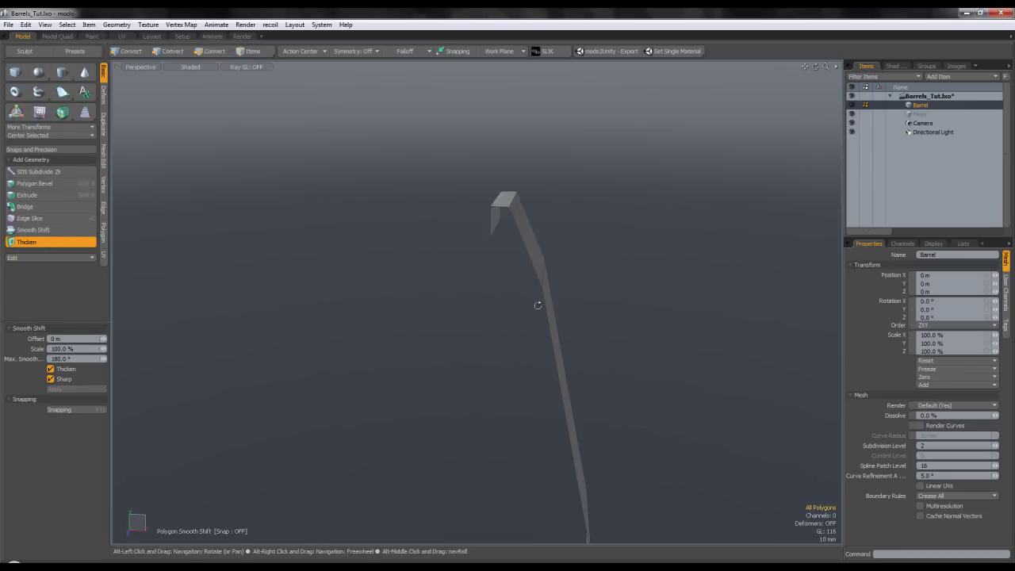
{"action": "left_click_drag", "start_coordinate": [536, 306], "coordinate": [507, 221], "text": "alt+shift"}
{"action": "scroll", "coordinate": [524, 339], "scroll_direction": "down", "scroll_amount": 4}
{"action": "left_click", "coordinate": [523, 340]}
{"action": "left_click_drag", "start_coordinate": [523, 339], "coordinate": [509, 284], "text": "alt+shift"}
{"action": "scroll", "coordinate": [478, 371], "scroll_direction": "up", "scroll_amount": 4}
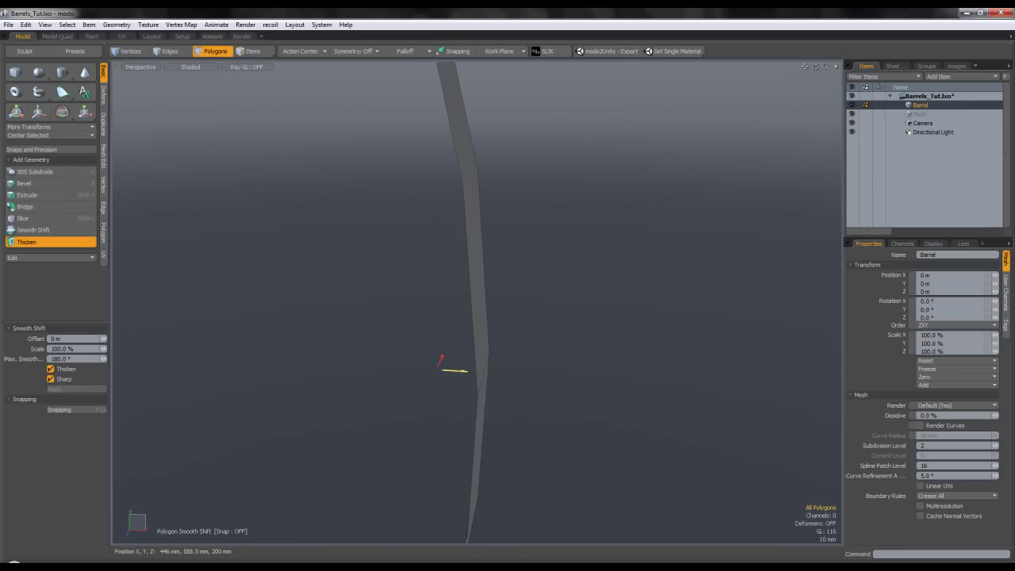
{"action": "mouse_move", "coordinate": [475, 226]}
{"action": "left_mouse_down", "text": "alt+shift"}
{"action": "mouse_move", "coordinate": [520, 359]}
{"action": "mouse_move", "coordinate": [522, 332]}
{"action": "left_mouse_up", "text": "alt+shift"}
{"action": "left_click_drag", "start_coordinate": [481, 222], "coordinate": [493, 246], "text": "alt+shift"}
{"action": "scroll", "coordinate": [507, 254], "scroll_direction": "down", "scroll_amount": 3}
{"action": "left_click_drag", "start_coordinate": [536, 473], "coordinate": [519, 379], "text": "alt+shift"}
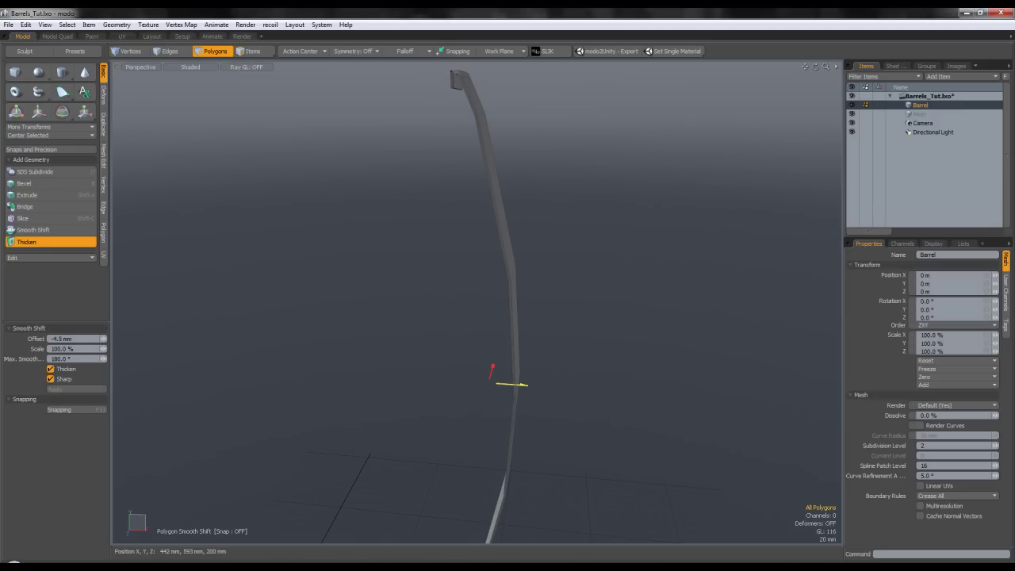
{"action": "key", "text": "q"}
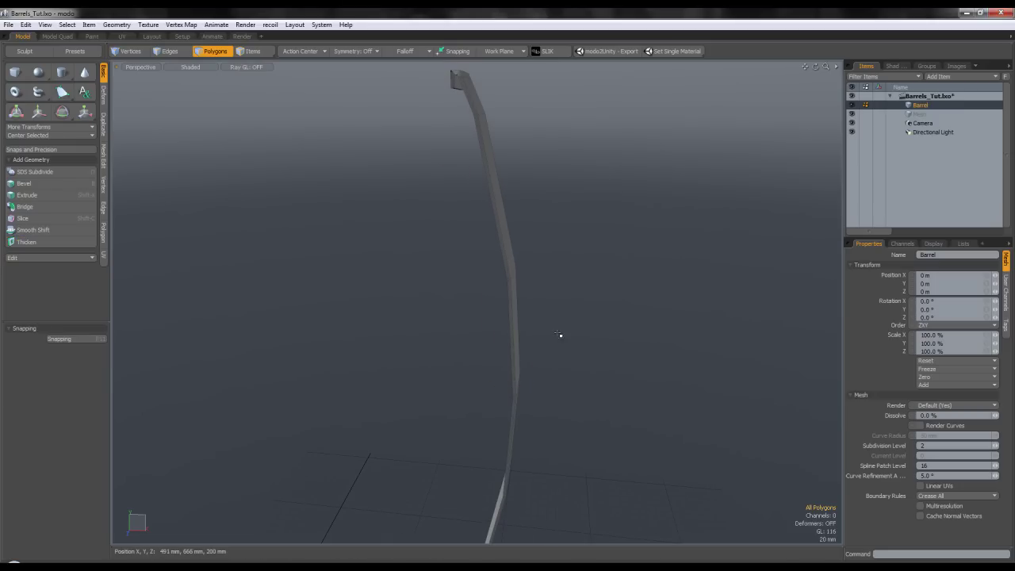
- Delete the side polygons created by the thickening along the upper half of the strip, including those around the rim
{"action": "scroll", "coordinate": [547, 342], "scroll_direction": "down", "scroll_amount": 3}
{"action": "left_click_drag", "start_coordinate": [544, 346], "coordinate": [535, 229], "text": "alt+shift"}
{"action": "scroll", "coordinate": [485, 386], "scroll_direction": "up", "scroll_amount": 4}
{"action": "scroll", "coordinate": [484, 388], "scroll_direction": "up", "scroll_amount": 6}
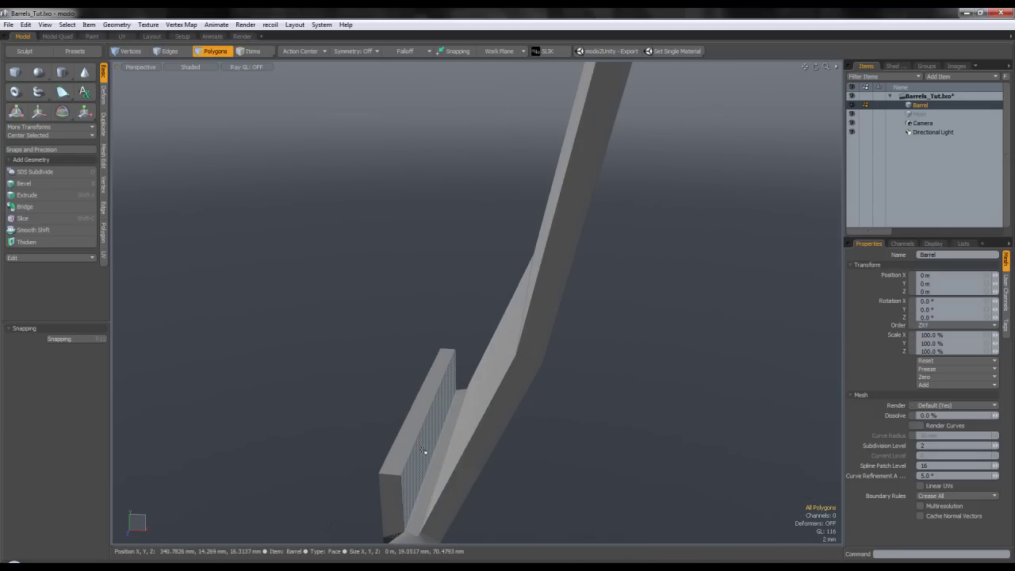
{"action": "scroll", "coordinate": [423, 447], "scroll_direction": "down", "scroll_amount": 9}
{"action": "left_click_drag", "start_coordinate": [435, 378], "coordinate": [438, 446], "text": "alt+shift"}
{"action": "scroll", "coordinate": [441, 441], "scroll_direction": "down", "scroll_amount": 2}
{"action": "left_click_drag", "start_coordinate": [453, 356], "coordinate": [510, 352], "text": "alt"}
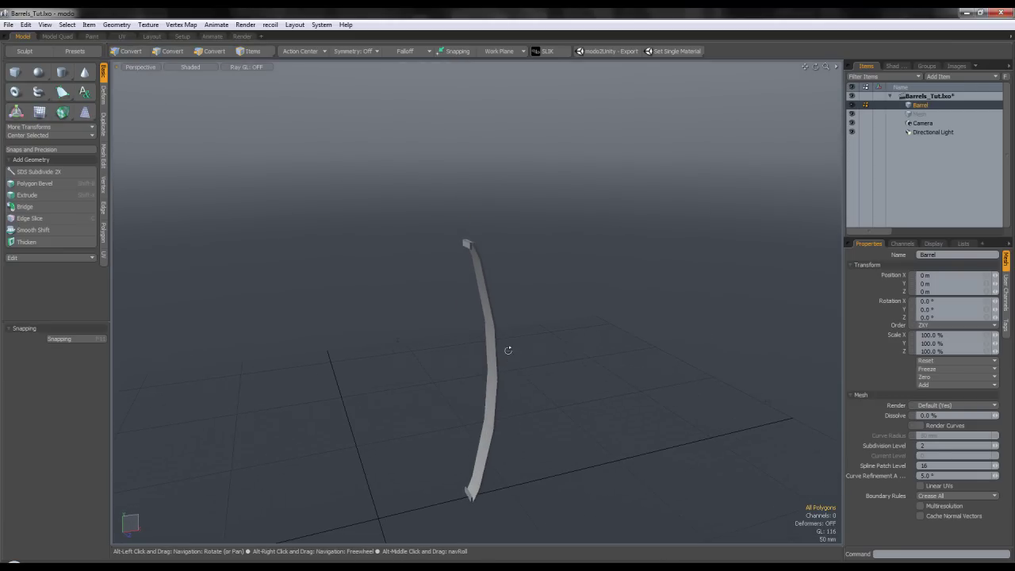
{"action": "scroll", "coordinate": [482, 274], "scroll_direction": "up", "scroll_amount": 5}
{"action": "left_click_drag", "start_coordinate": [471, 201], "coordinate": [482, 264]}
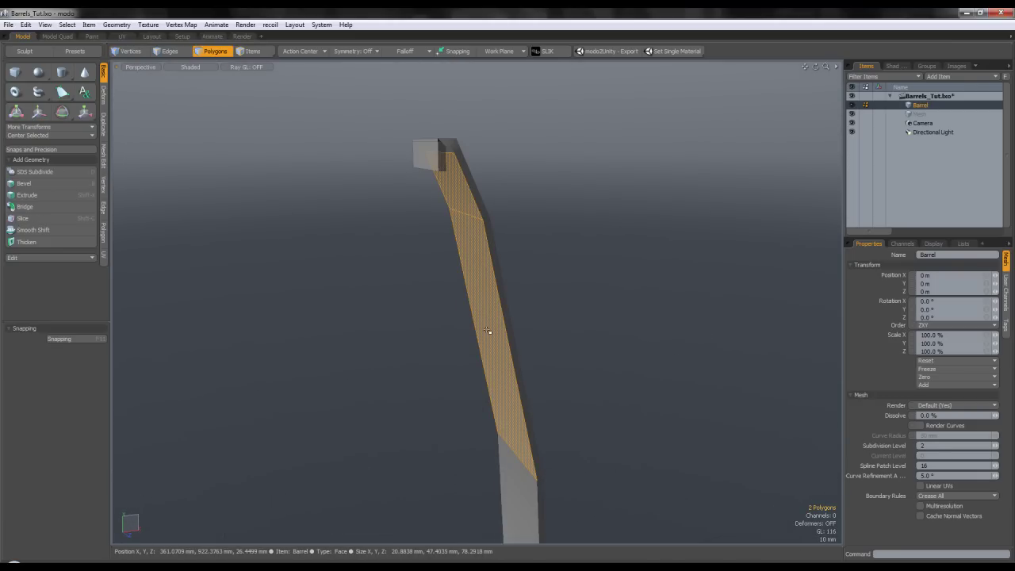
{"action": "left_click_drag", "start_coordinate": [486, 330], "coordinate": [413, 152], "text": "alt"}
{"action": "scroll", "coordinate": [438, 150], "scroll_direction": "up", "scroll_amount": 6}
{"action": "scroll", "coordinate": [420, 165], "scroll_direction": "down", "scroll_amount": 6}
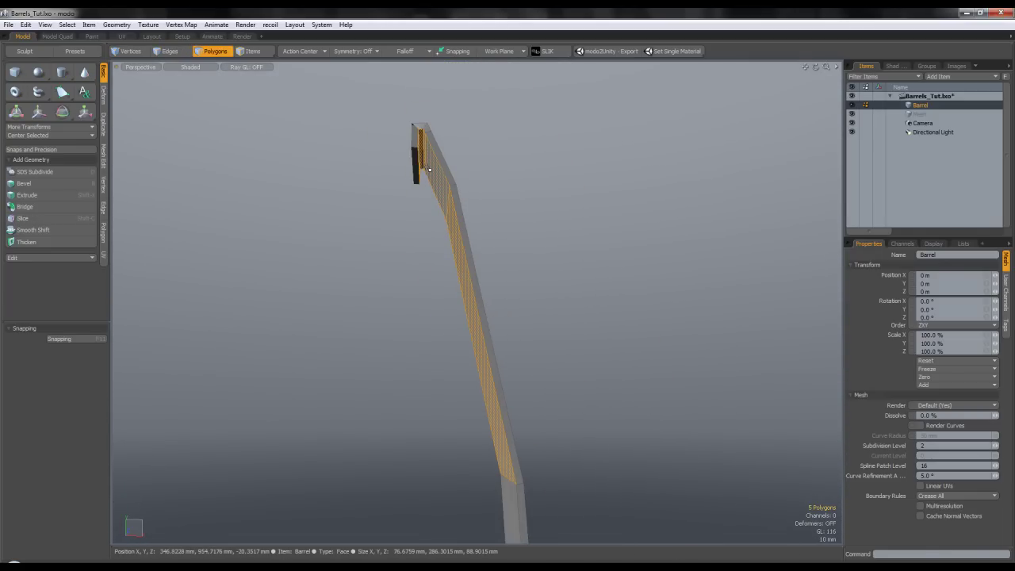
{"action": "key", "text": "Delete"}
- Delete the remaining side polygons along the lower half of the strip and its lower inner lip
{"action": "scroll", "coordinate": [426, 167], "scroll_direction": "down", "scroll_amount": 6}
{"action": "left_click_drag", "start_coordinate": [471, 245], "coordinate": [421, 379], "text": "alt"}
{"action": "scroll", "coordinate": [525, 272], "scroll_direction": "up", "scroll_amount": 3}
{"action": "scroll", "coordinate": [496, 386], "scroll_direction": "up", "scroll_amount": 6}
{"action": "left_click", "coordinate": [495, 402], "text": "shift"}
{"action": "scroll", "coordinate": [428, 420], "scroll_direction": "up", "scroll_amount": 5}
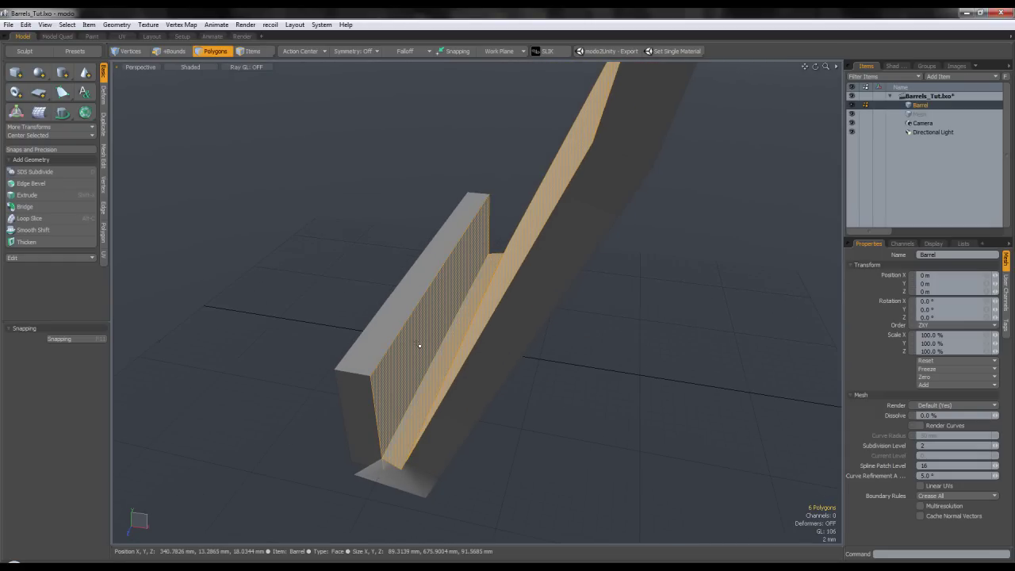
{"action": "key", "text": "Delete"}
- Delete the leftover narrow polygon at the strip's lower end between the inner lip and the wall
{"action": "left_click_drag", "start_coordinate": [415, 340], "coordinate": [453, 379], "text": "alt"}
{"action": "left_click", "coordinate": [450, 405]}
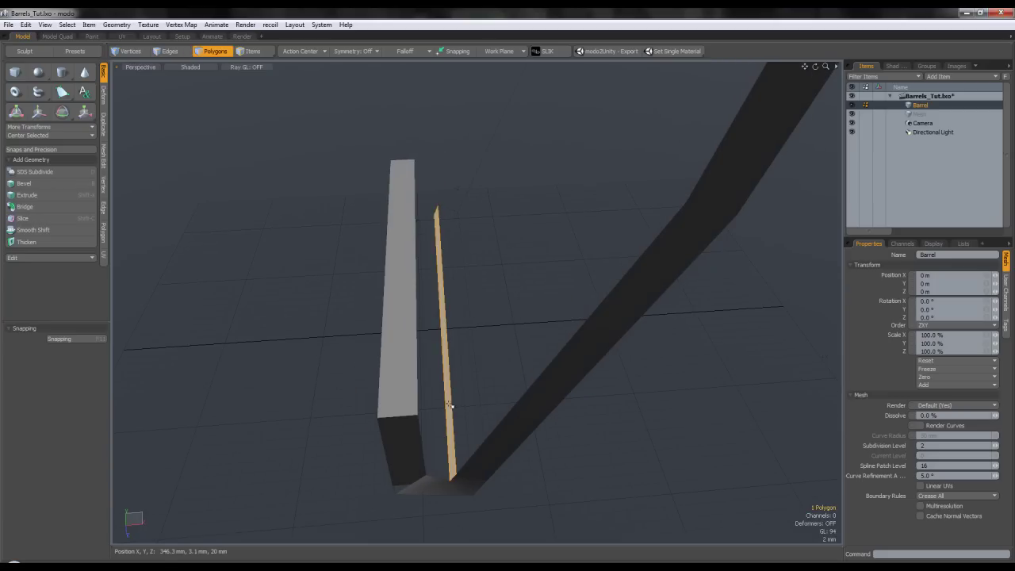
{"action": "key", "text": "Delete"}
- Examine the corner of the upper rim where the top face meets the inner lip
{"action": "scroll", "coordinate": [461, 376], "scroll_direction": "down", "scroll_amount": 8}
{"action": "left_click_drag", "start_coordinate": [472, 303], "coordinate": [476, 510], "text": "alt+shift"}
{"action": "scroll", "coordinate": [478, 409], "scroll_direction": "down", "scroll_amount": 2}
{"action": "scroll", "coordinate": [478, 408], "scroll_direction": "up", "scroll_amount": 5}
{"action": "left_click_drag", "start_coordinate": [466, 363], "coordinate": [453, 241], "text": "alt"}
{"action": "scroll", "coordinate": [449, 253], "scroll_direction": "up", "scroll_amount": 3}
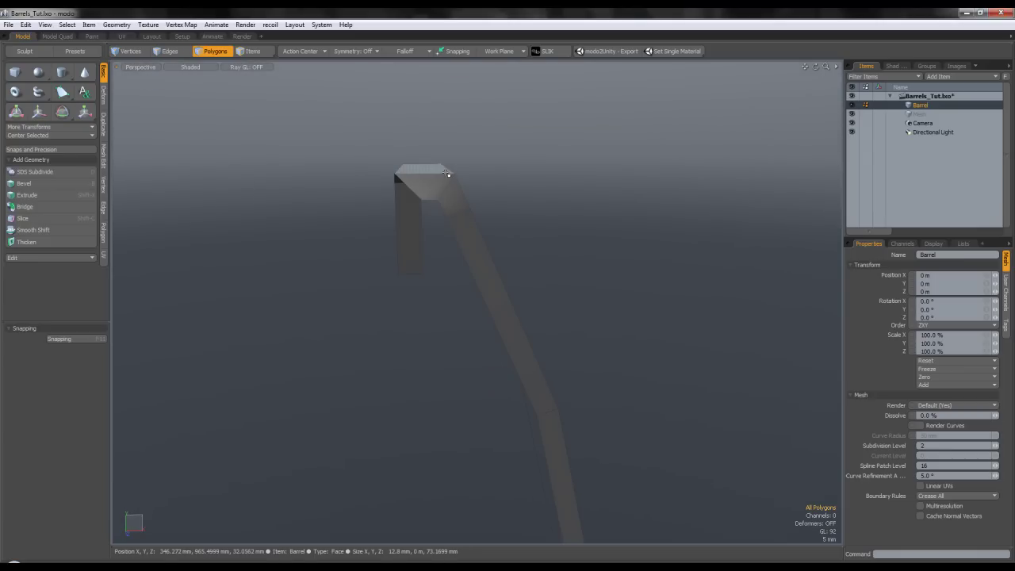
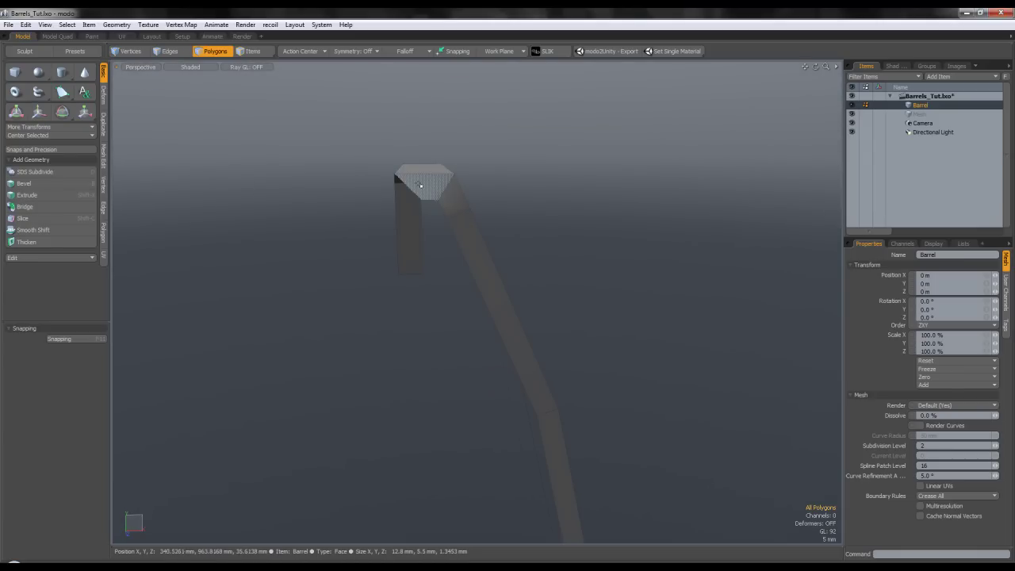
{"action": "left_click_drag", "start_coordinate": [337, 259], "coordinate": [359, 264], "text": "alt"}
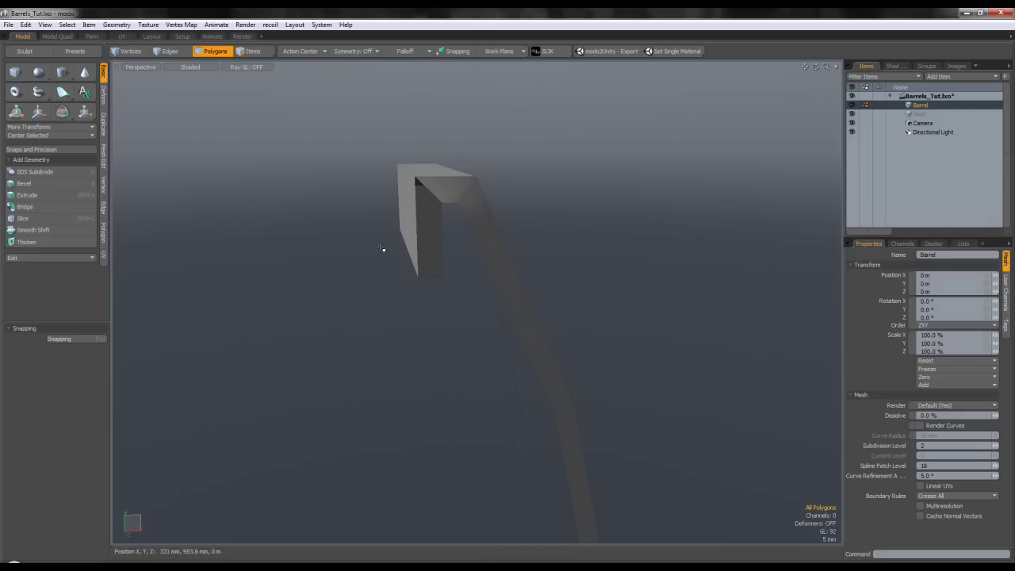
{"action": "scroll", "coordinate": [432, 268], "scroll_direction": "down", "scroll_amount": 3}
{"action": "left_click_drag", "start_coordinate": [435, 271], "coordinate": [437, 288], "text": "alt"}
{"action": "scroll", "coordinate": [423, 240], "scroll_direction": "up", "scroll_amount": 6}
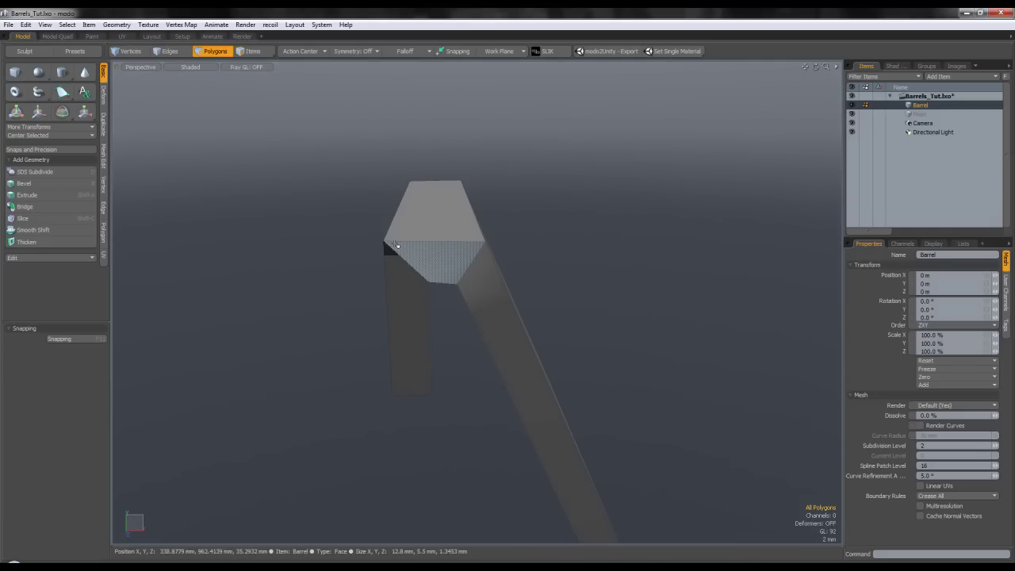
- Select the two misplaced vertices at the inner corner of the upper rim in wireframe, and restore shaded display
{"action": "key", "text": "1"}
{"action": "scroll", "coordinate": [437, 267], "scroll_direction": "up", "scroll_amount": 2}
{"action": "right_click_drag", "start_coordinate": [450, 287], "coordinate": [454, 282]}
{"action": "mouse_move", "coordinate": [452, 279]}
{"action": "left_mouse_down", "text": "alt"}
{"action": "mouse_move", "coordinate": [426, 173]}
{"action": "mouse_move", "coordinate": [434, 160]}
{"action": "mouse_move", "coordinate": [413, 185]}
{"action": "mouse_move", "coordinate": [433, 193]}
{"action": "left_mouse_up", "text": "alt"}
{"action": "left_click", "coordinate": [188, 68]}
{"action": "left_click", "coordinate": [188, 58]}
{"action": "left_click", "coordinate": [189, 67]}
{"action": "left_click", "coordinate": [178, 93]}
{"action": "left_click_drag", "start_coordinate": [424, 279], "coordinate": [458, 232], "text": "alt"}
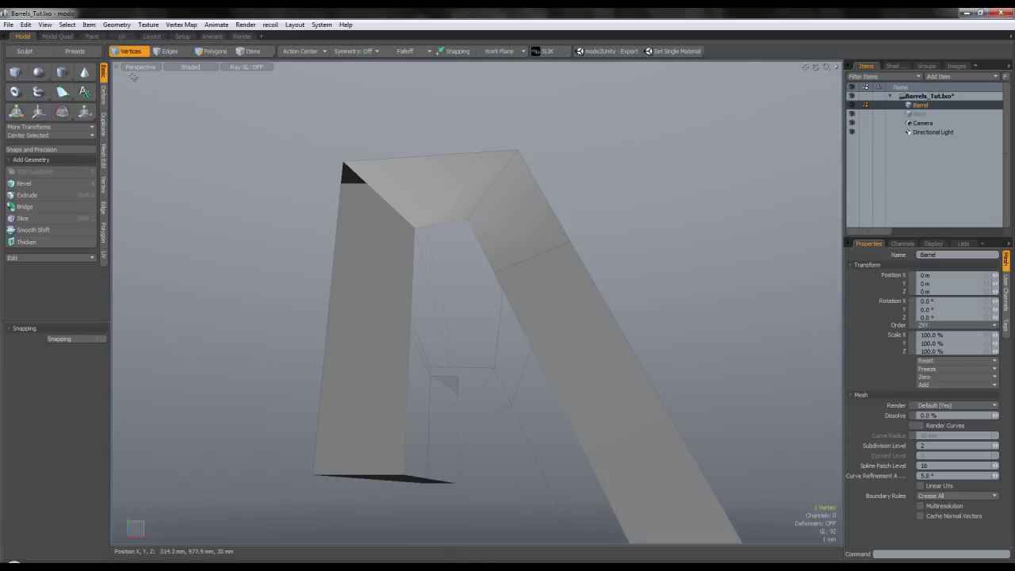
- Move the two upper rim vertices down and inward to line up with the lip's inner corner
{"action": "key", "text": "w"}
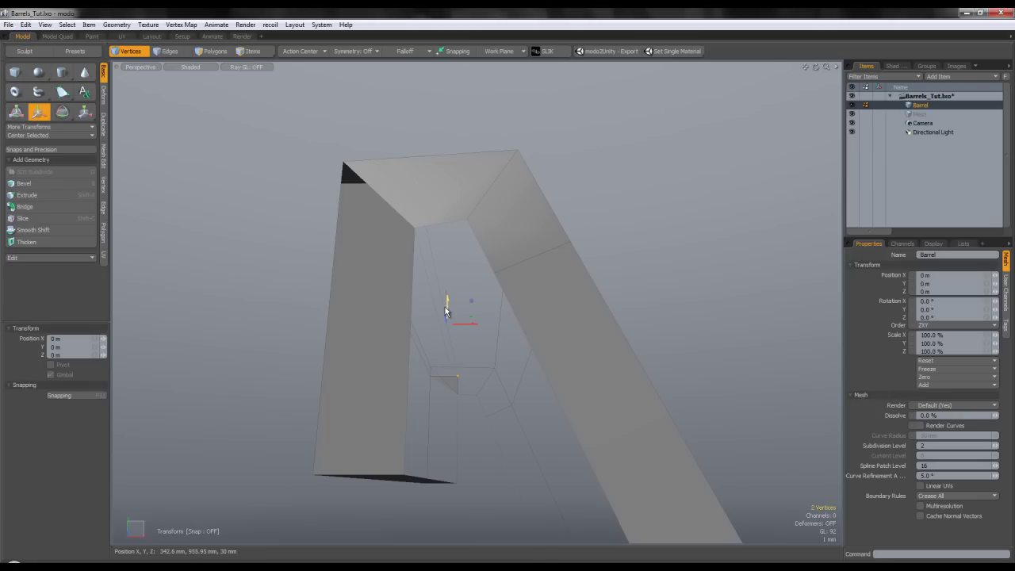
{"action": "left_click_drag", "start_coordinate": [446, 323], "coordinate": [469, 357]}
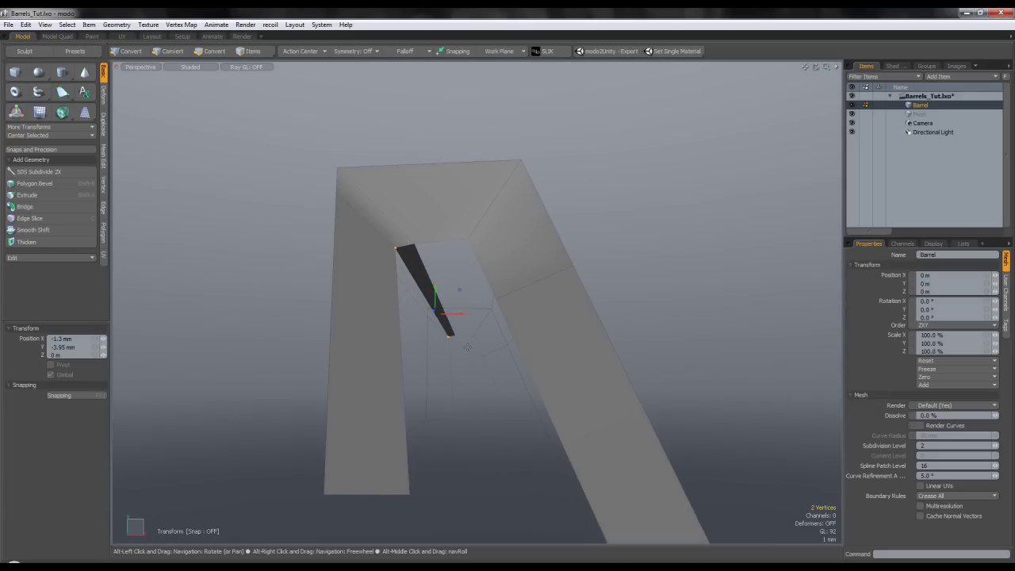
{"action": "left_click_drag", "start_coordinate": [435, 294], "coordinate": [436, 317]}
{"action": "key", "text": "q"}
- Delete the leftover narrow polygon under the upper rim's inner corner
{"action": "left_click", "coordinate": [212, 55]}
{"action": "left_click", "coordinate": [213, 52]}
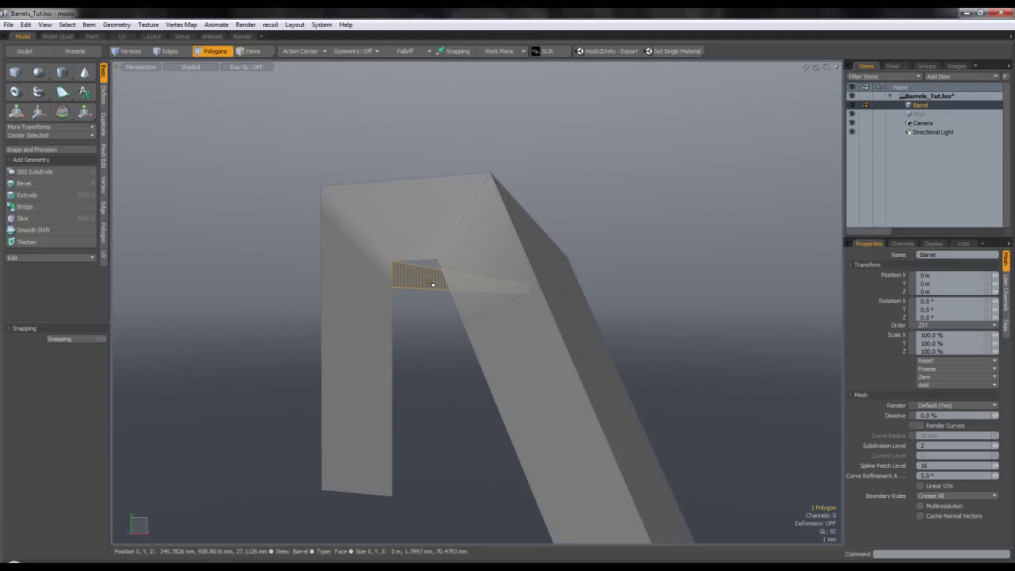
{"action": "key", "text": "Delete"}
- Select the two matching inner corner vertices at the strip's lower end in wireframe, and restore shaded display
{"action": "scroll", "coordinate": [430, 283], "scroll_direction": "down", "scroll_amount": 8}
{"action": "left_click_drag", "start_coordinate": [441, 475], "coordinate": [455, 381], "text": "alt+shift"}
{"action": "scroll", "coordinate": [456, 397], "scroll_direction": "down", "scroll_amount": 4}
{"action": "left_click_drag", "start_coordinate": [451, 524], "coordinate": [459, 418], "text": "alt+shift"}
{"action": "scroll", "coordinate": [467, 388], "scroll_direction": "up", "scroll_amount": 12}
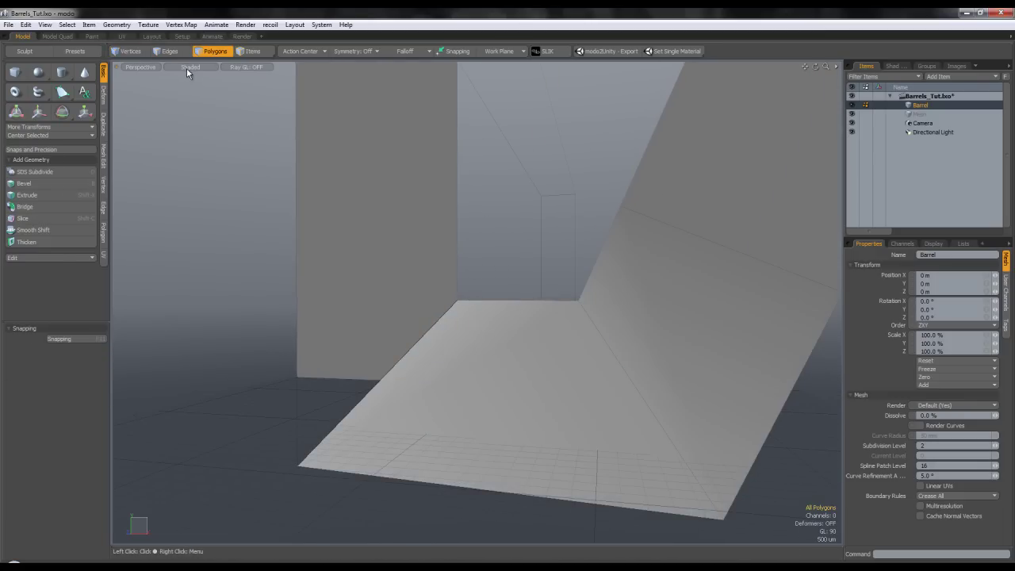
{"action": "left_click", "coordinate": [187, 69]}
{"action": "left_click", "coordinate": [187, 79]}
{"action": "left_click", "coordinate": [133, 54]}
{"action": "left_click_drag", "start_coordinate": [439, 359], "coordinate": [461, 315], "text": "alt"}
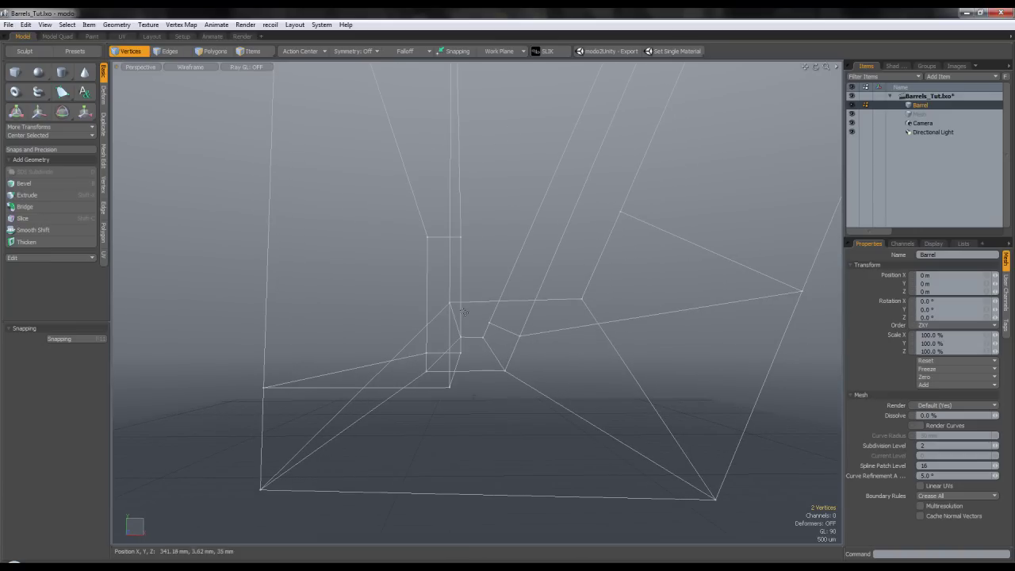
{"action": "left_click", "coordinate": [198, 70]}
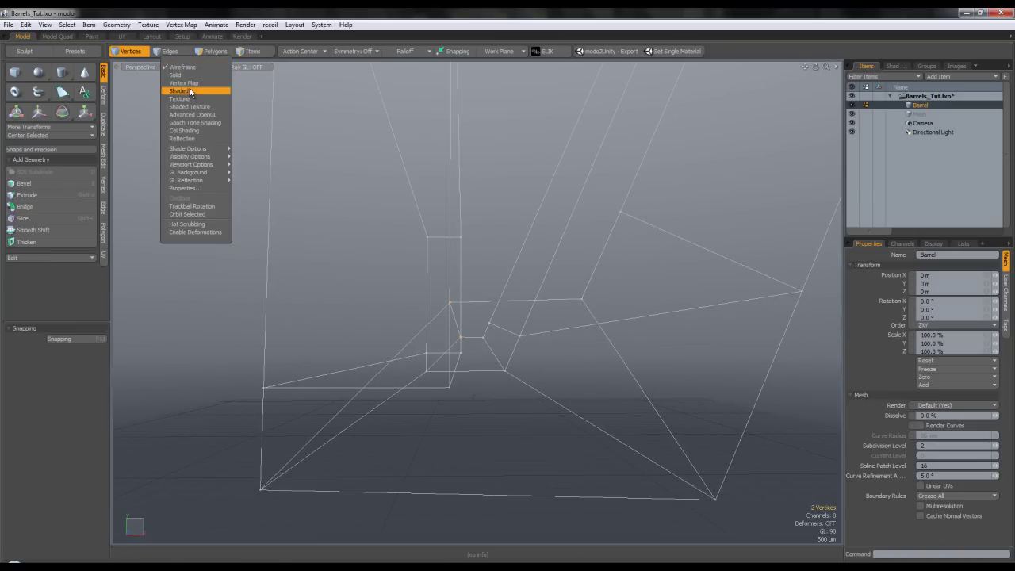
{"action": "left_click", "coordinate": [190, 91]}
- Move the two lower inner corner vertices to an offset of 700 um in X and -2.82 mm in Y
{"action": "key", "text": "w"}
{"action": "left_click_drag", "start_coordinate": [458, 323], "coordinate": [426, 391]}
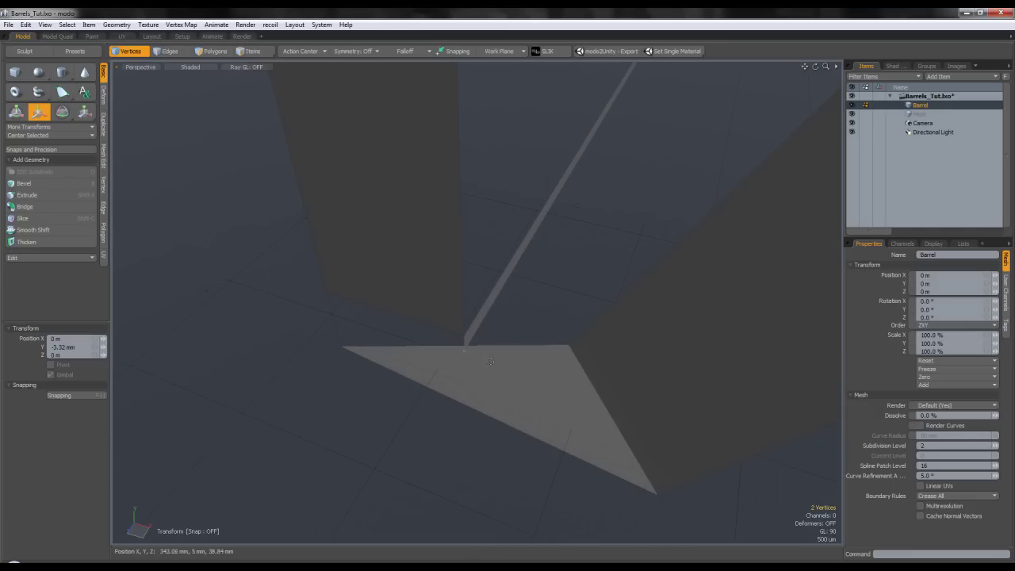
{"action": "scroll", "coordinate": [523, 303], "scroll_direction": "down", "scroll_amount": 4}
{"action": "left_click_drag", "start_coordinate": [617, 149], "coordinate": [607, 142]}
{"action": "left_click_drag", "start_coordinate": [612, 112], "coordinate": [255, 179]}
{"action": "key", "text": "q"}
{"action": "key", "text": "w"}
{"action": "left_click_drag", "start_coordinate": [462, 341], "coordinate": [697, 335]}
- Try to shift the two lower corner vertices farther outward and up, and undo the moves
{"action": "left_click_drag", "start_coordinate": [515, 348], "coordinate": [572, 348]}
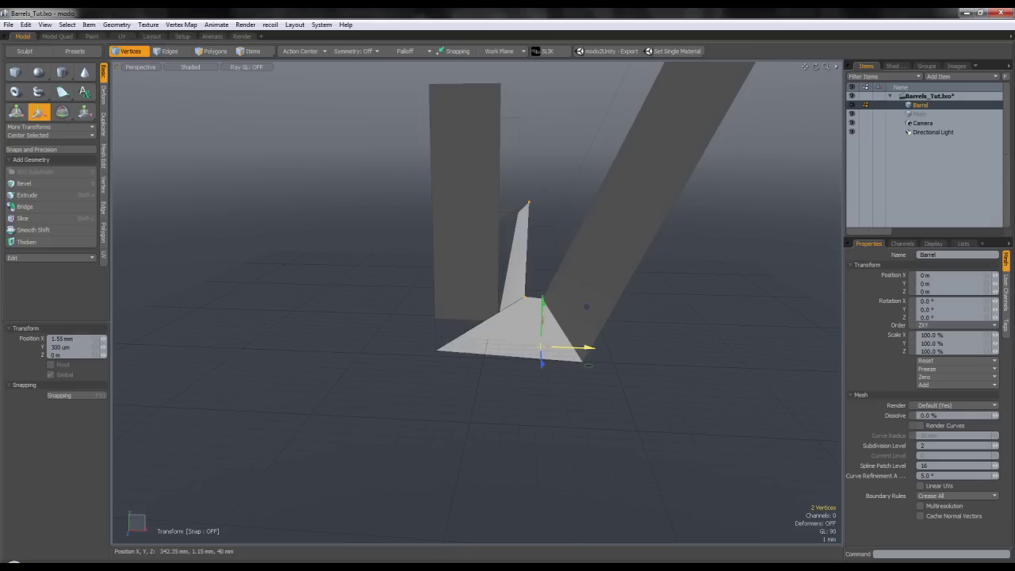
{"action": "mouse_move", "coordinate": [539, 311]}
{"action": "left_mouse_down"}
{"action": "mouse_move", "coordinate": [540, 344]}
{"action": "mouse_move", "coordinate": [540, 310]}
{"action": "left_mouse_up"}
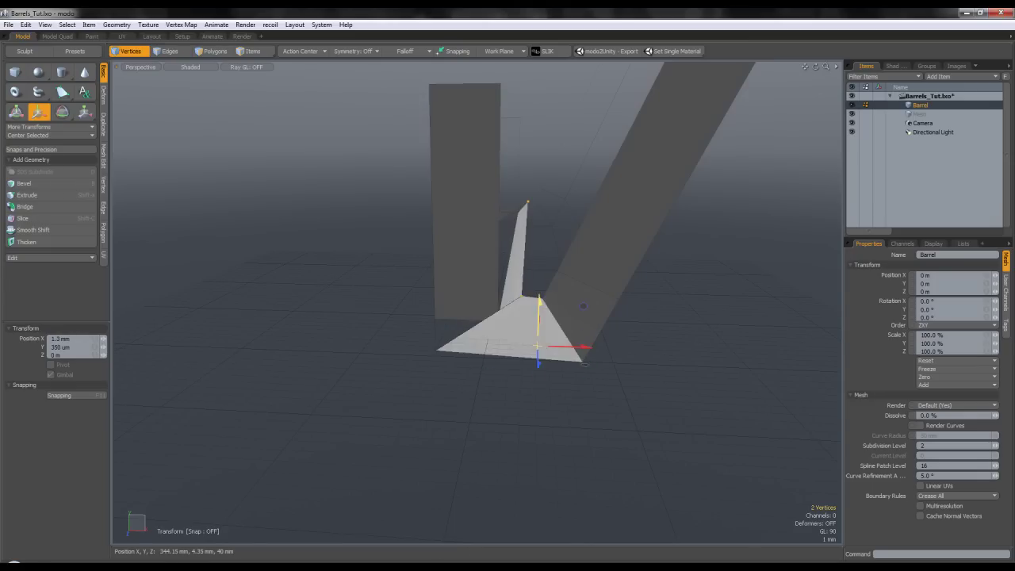
{"action": "key", "text": "ctrl+z"}
{"action": "key", "text": "ctrl+z"}
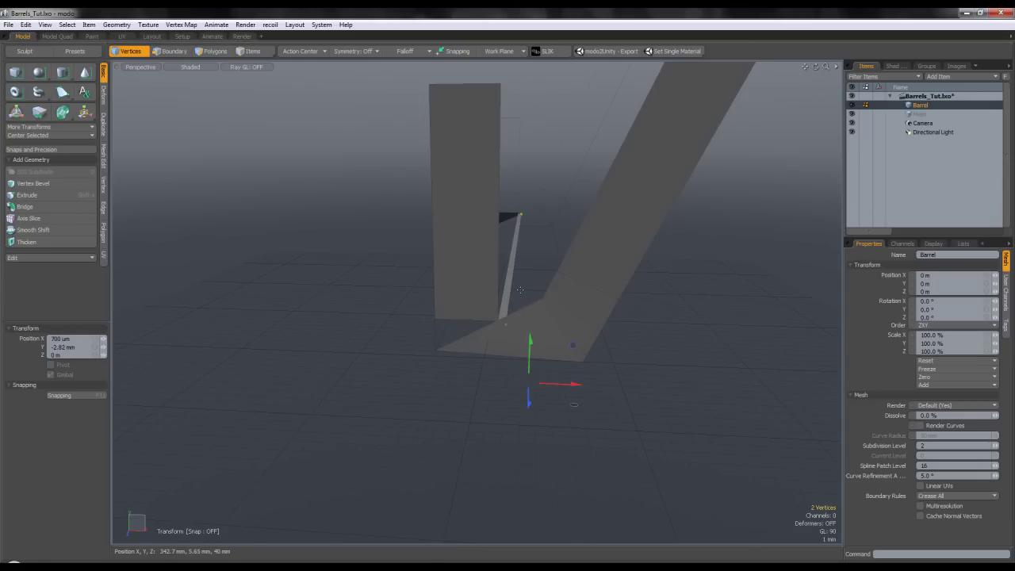
- Delete the leftover narrow polygon at the lower end's inner corner
{"action": "key", "text": "q"}
{"action": "left_click", "coordinate": [519, 289]}
{"action": "scroll", "coordinate": [519, 289], "scroll_direction": "down", "scroll_amount": 5}
{"action": "left_click_drag", "start_coordinate": [520, 290], "coordinate": [471, 366], "text": "alt"}
{"action": "scroll", "coordinate": [496, 338], "scroll_direction": "up", "scroll_amount": 5}
{"action": "key", "text": "Delete"}
{"action": "scroll", "coordinate": [444, 388], "scroll_direction": "up", "scroll_amount": 6}
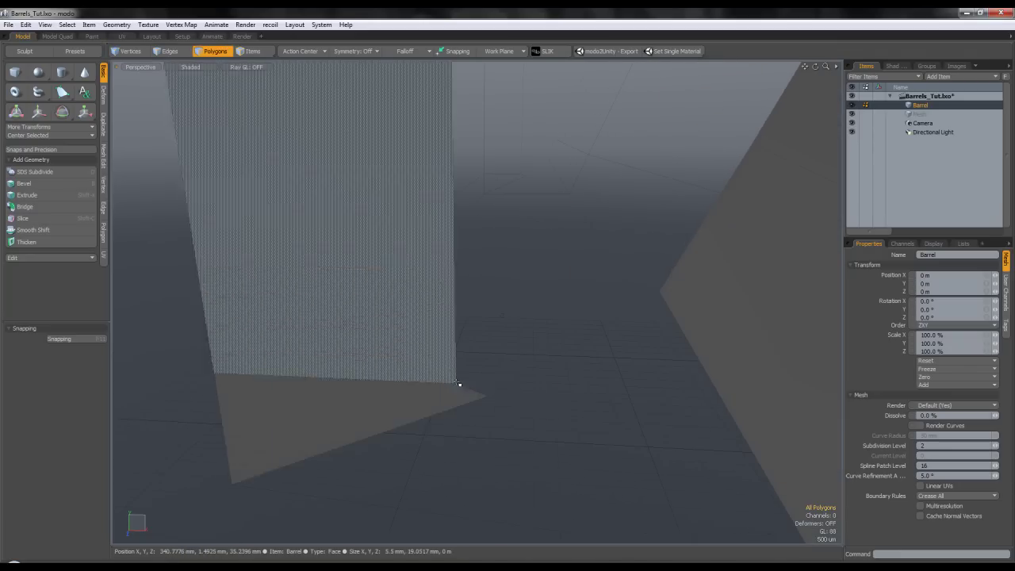
- Examine the strip's lower end around the bottom face and inner lip for leftover polygons
{"action": "scroll", "coordinate": [473, 393], "scroll_direction": "down", "scroll_amount": 2}
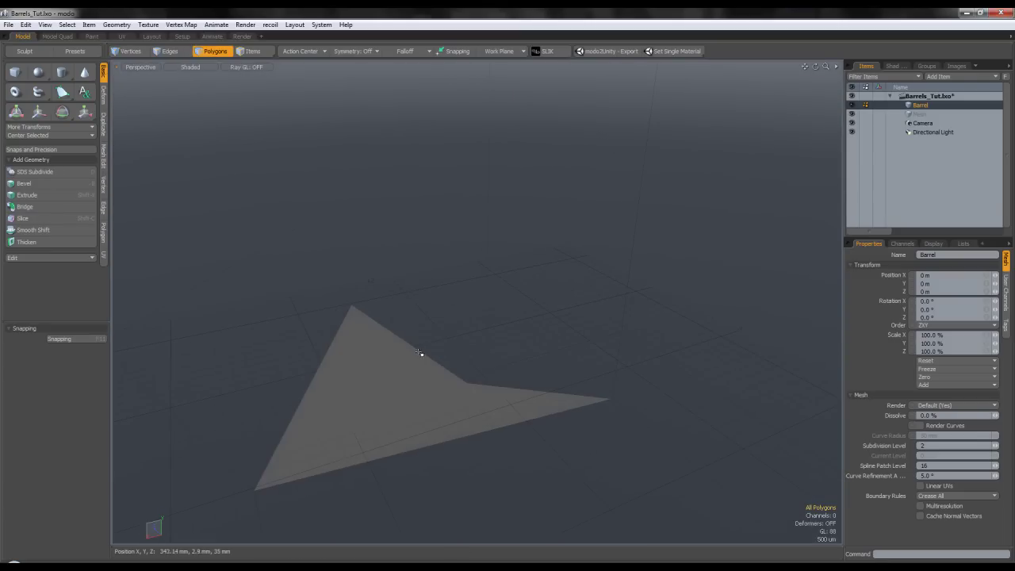
{"action": "left_click", "coordinate": [421, 353]}
{"action": "left_click", "coordinate": [418, 319]}
{"action": "left_click", "coordinate": [404, 380]}
{"action": "key", "text": "Delete"}
{"action": "scroll", "coordinate": [421, 310], "scroll_direction": "down", "scroll_amount": 6}
{"action": "left_click_drag", "start_coordinate": [543, 412], "coordinate": [494, 365], "text": "alt+shift"}
{"action": "scroll", "coordinate": [492, 369], "scroll_direction": "up", "scroll_amount": 6}
{"action": "scroll", "coordinate": [457, 314], "scroll_direction": "down", "scroll_amount": 3}
{"action": "double_click", "coordinate": [423, 258]}
{"action": "left_click", "coordinate": [498, 260]}
{"action": "left_click_drag", "start_coordinate": [478, 264], "coordinate": [432, 218], "text": "alt"}
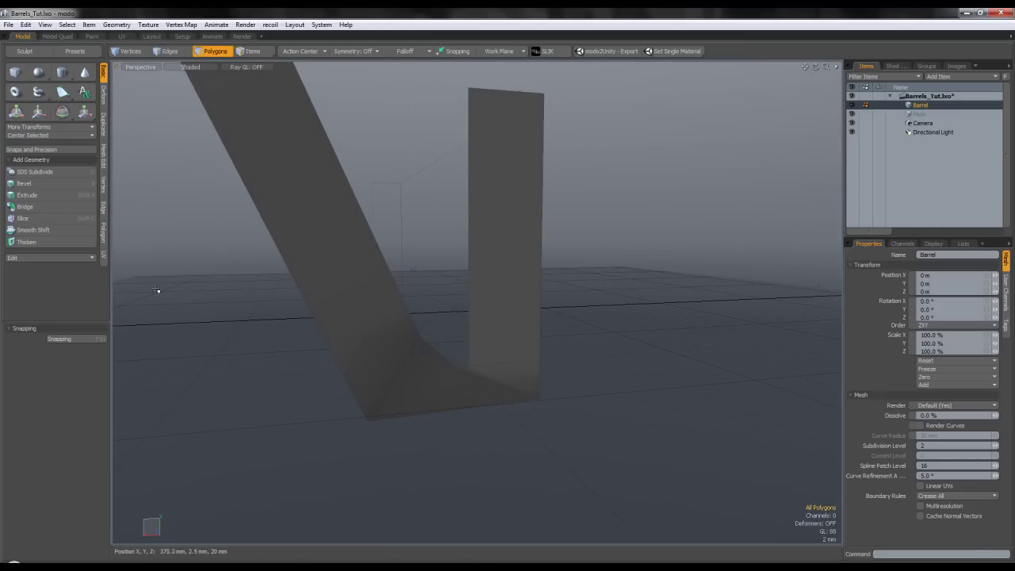
- Preview the thickened strip with subdivision on, check its lower end, and turn subdivision off again
{"action": "scroll", "coordinate": [311, 269], "scroll_direction": "down", "scroll_amount": 5}
{"action": "left_click_drag", "start_coordinate": [311, 262], "coordinate": [451, 387], "text": "alt"}
{"action": "scroll", "coordinate": [408, 277], "scroll_direction": "down", "scroll_amount": 5}
{"action": "left_click_drag", "start_coordinate": [381, 223], "coordinate": [420, 290], "text": "alt+shift"}
{"action": "scroll", "coordinate": [418, 279], "scroll_direction": "down", "scroll_amount": 3}
{"action": "key", "text": "Tab"}
{"action": "scroll", "coordinate": [419, 345], "scroll_direction": "up", "scroll_amount": 5}
{"action": "left_click_drag", "start_coordinate": [419, 347], "coordinate": [412, 317], "text": "alt"}
{"action": "scroll", "coordinate": [452, 395], "scroll_direction": "up", "scroll_amount": 5}
{"action": "key", "text": "Tab"}
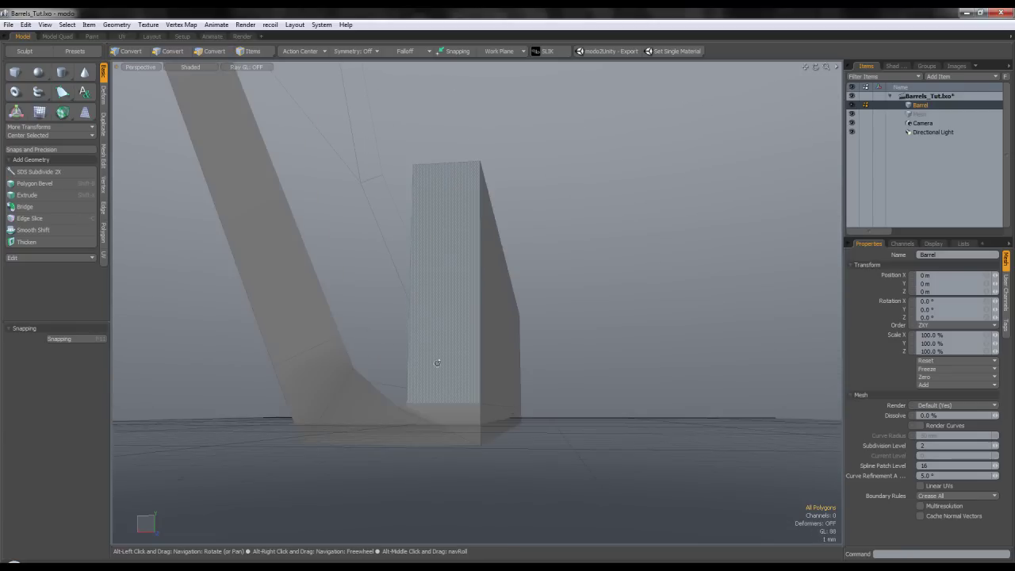
- In a front wireframe view, raise the vertex pair at the lip's lower corner facing the gap, above the neighbouring gap-floor vertices
{"action": "left_click_drag", "start_coordinate": [437, 363], "coordinate": [464, 382], "text": "alt"}
{"action": "left_click", "coordinate": [147, 57]}
{"action": "key", "text": "ctrl+space"}
{"action": "left_click", "coordinate": [347, 371]}
{"action": "key", "text": "ctrl+space"}
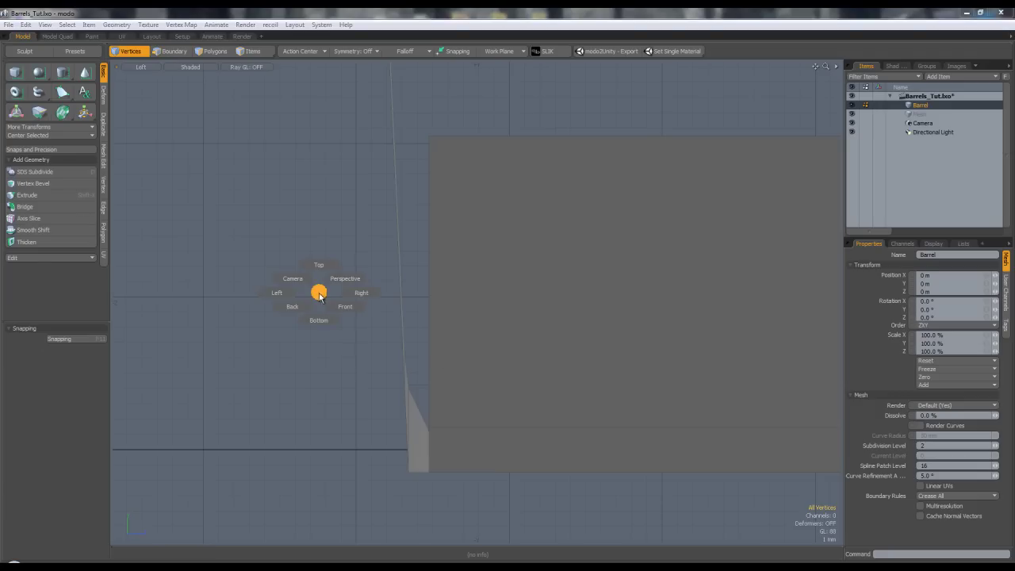
{"action": "left_click", "coordinate": [349, 306]}
{"action": "mouse_move", "coordinate": [512, 361]}
{"action": "left_mouse_down", "text": "alt+shift"}
{"action": "mouse_move", "coordinate": [460, 319]}
{"action": "mouse_move", "coordinate": [466, 297]}
{"action": "left_mouse_up", "text": "alt+shift"}
{"action": "left_click", "coordinate": [186, 69]}
{"action": "scroll", "coordinate": [520, 372], "scroll_direction": "up", "scroll_amount": 3}
{"action": "left_click", "coordinate": [446, 321]}
{"action": "key", "text": "w"}
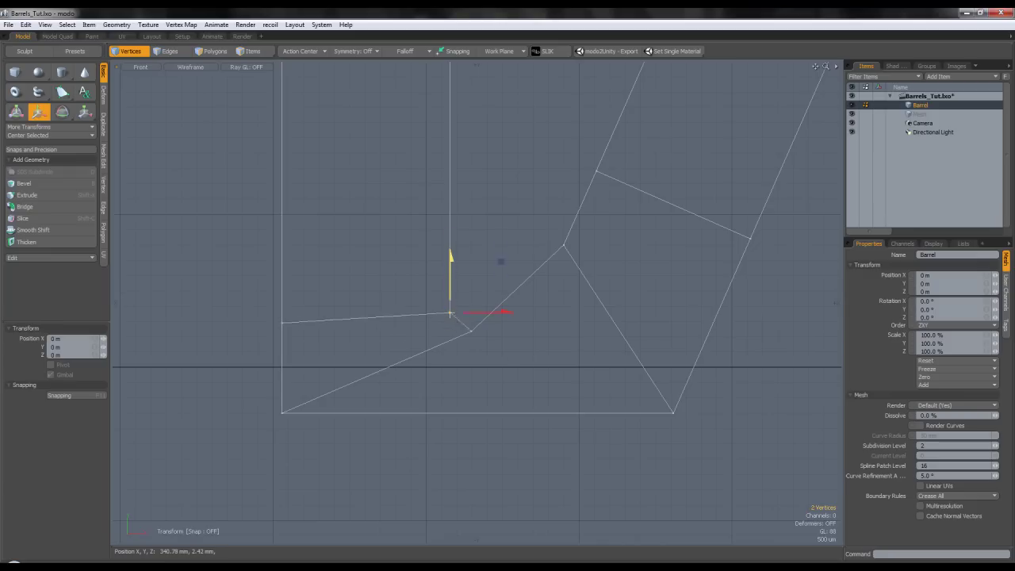
{"action": "key", "text": "q"}
- Lower the wall-side vertex pair at the bottom of the gap by 2.82 mm, level with the lip-side pair
{"action": "right_click_drag", "start_coordinate": [479, 308], "coordinate": [491, 342]}
{"action": "key", "text": "w"}
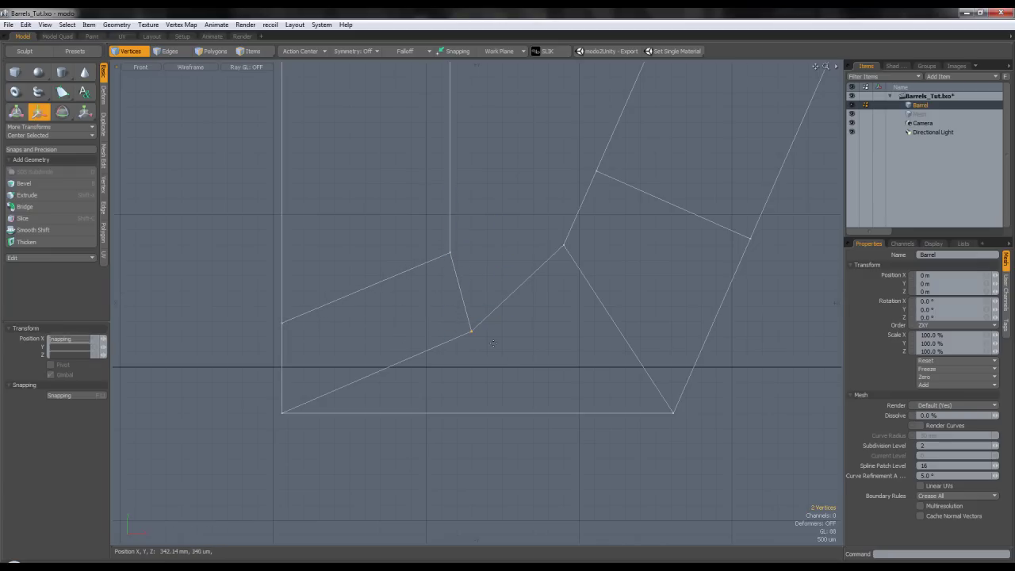
{"action": "key", "text": "q"}
{"action": "left_click", "coordinate": [505, 295]}
{"action": "scroll", "coordinate": [496, 294], "scroll_direction": "down", "scroll_amount": 10}
{"action": "left_click_drag", "start_coordinate": [506, 286], "coordinate": [487, 320], "text": "alt+shift"}
{"action": "scroll", "coordinate": [478, 338], "scroll_direction": "up", "scroll_amount": 10}
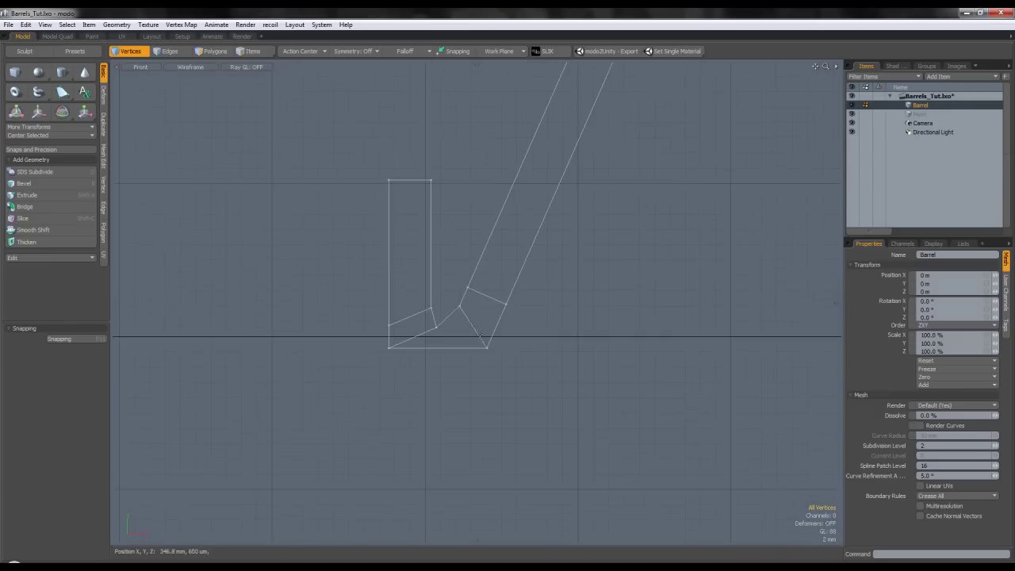
{"action": "right_click_drag", "start_coordinate": [417, 296], "coordinate": [448, 295]}
{"action": "key", "text": "w"}
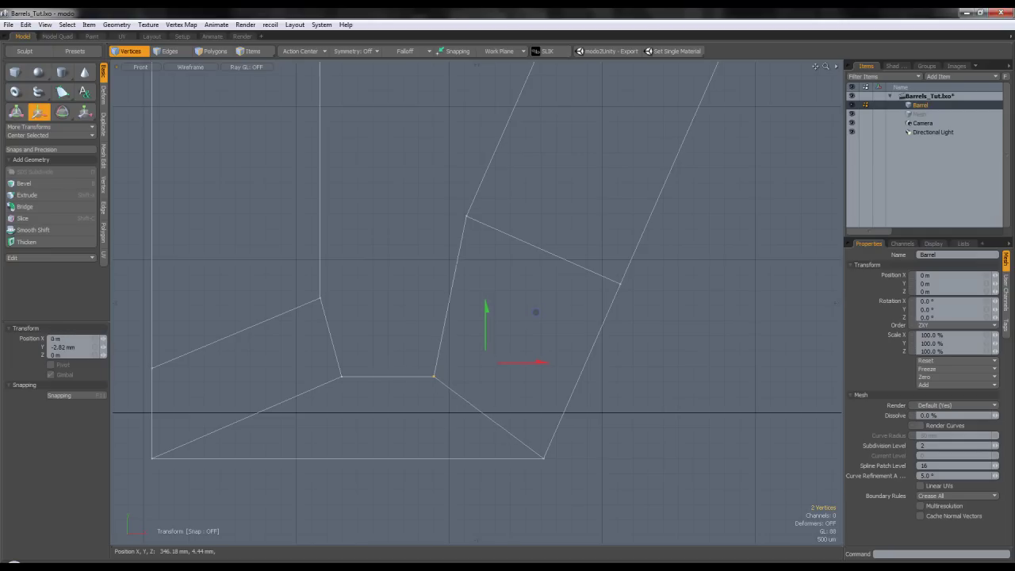
{"action": "left_click_drag", "start_coordinate": [485, 363], "coordinate": [486, 362]}
{"action": "key", "text": "q"}
- Shift both vertex pairs of the gap's floor inward along X, moving the lip-side pair by -500 um to line up under the lip
{"action": "scroll", "coordinate": [500, 251], "scroll_direction": "down", "scroll_amount": 8}
{"action": "key", "text": "w"}
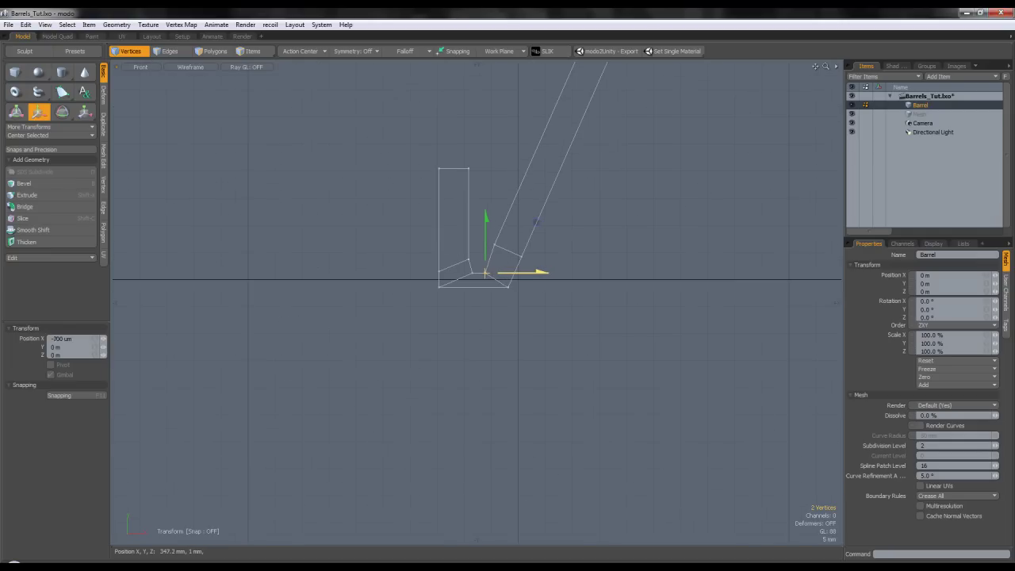
{"action": "key", "text": "q"}
{"action": "key", "text": "w"}
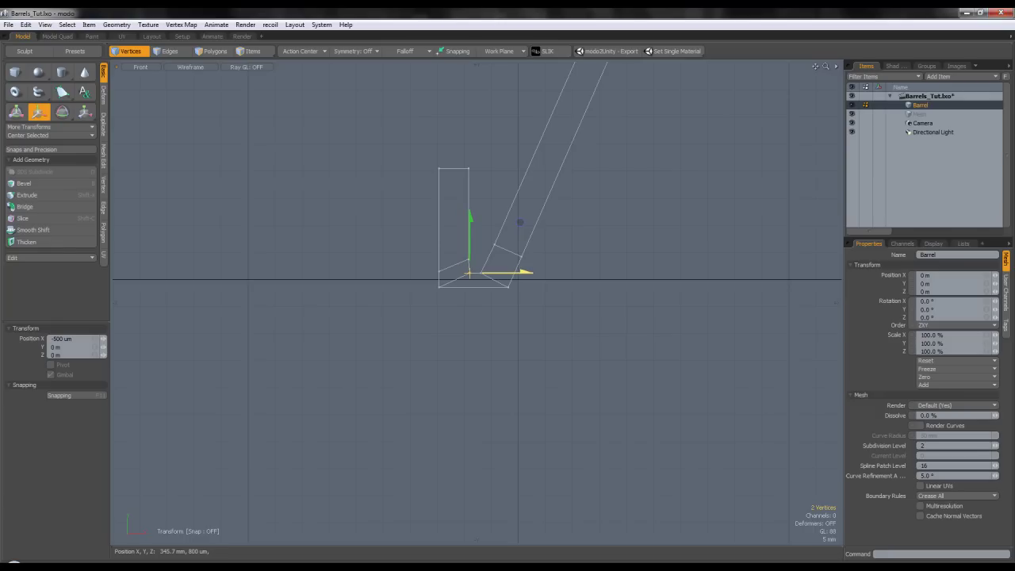
{"action": "key", "text": "q"}
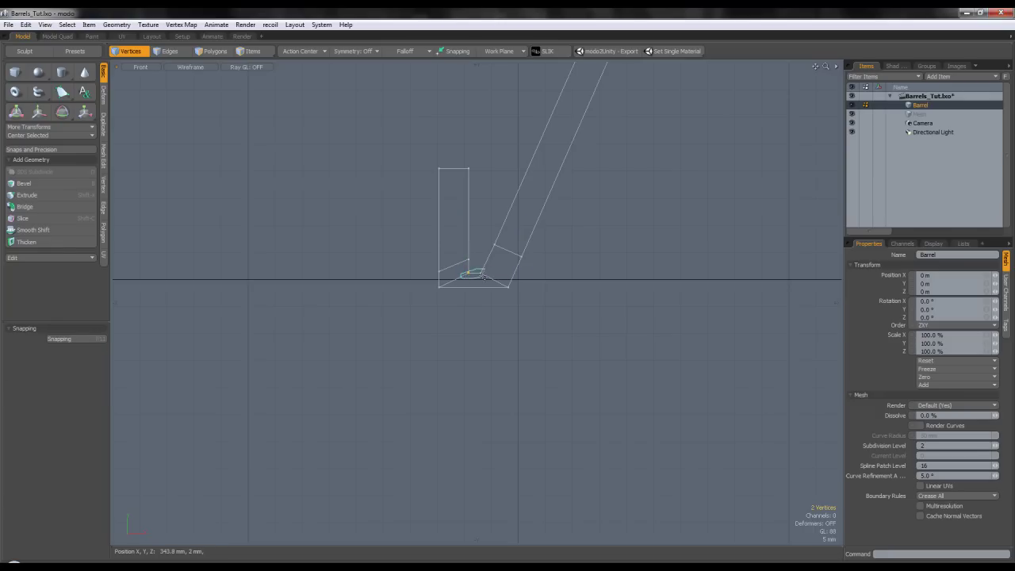
- Raise all four gap-floor vertices at the strip's lower end by 700 um
{"action": "key", "text": "w"}
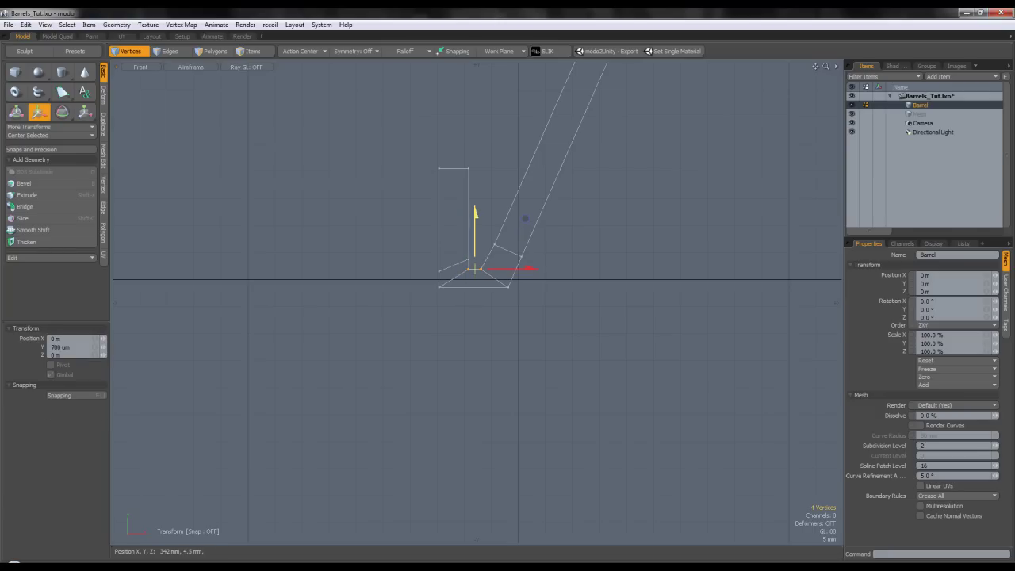
{"action": "key", "text": "q"}
{"action": "scroll", "coordinate": [523, 219], "scroll_direction": "down", "scroll_amount": 15}
{"action": "key", "text": "g"}
{"action": "left_click_drag", "start_coordinate": [517, 146], "coordinate": [452, 295], "text": "alt+shift"}
{"action": "scroll", "coordinate": [474, 138], "scroll_direction": "up", "scroll_amount": 8}
{"action": "scroll", "coordinate": [462, 236], "scroll_direction": "up", "scroll_amount": 6}
{"action": "left_click", "coordinate": [467, 303]}
- Preview the strip with subdivision in a shaded perspective view, check its upper end, and turn subdivision off again
{"action": "scroll", "coordinate": [472, 305], "scroll_direction": "down", "scroll_amount": 5}
{"action": "key", "text": "ctrl+space"}
{"action": "left_click", "coordinate": [486, 290]}
{"action": "key", "text": "ctrl+space"}
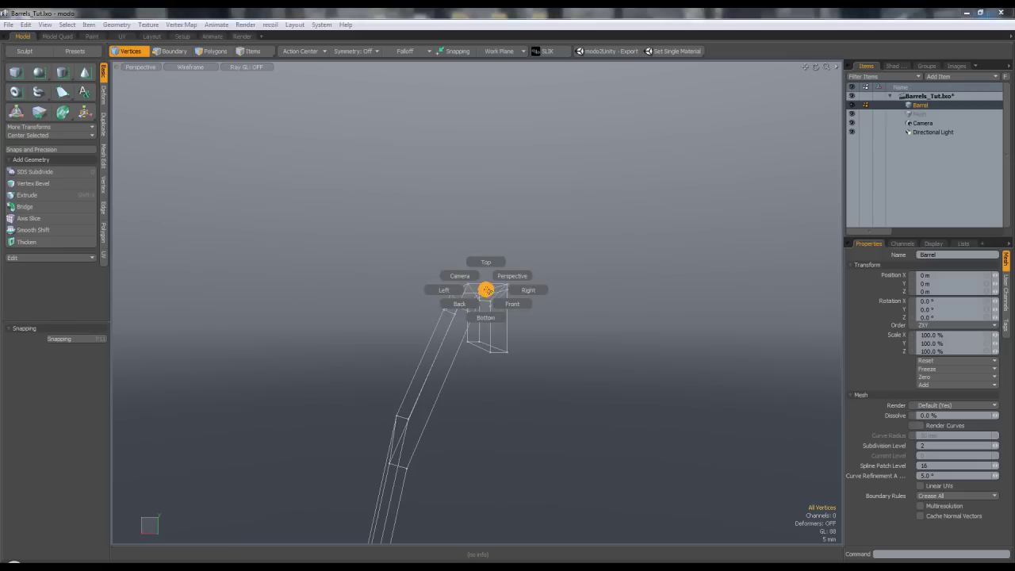
{"action": "left_click", "coordinate": [198, 68]}
{"action": "left_click", "coordinate": [199, 94]}
{"action": "mouse_move", "coordinate": [420, 305]}
{"action": "left_mouse_down", "text": "alt"}
{"action": "mouse_move", "coordinate": [434, 257]}
{"action": "mouse_move", "coordinate": [403, 262]}
{"action": "left_mouse_up", "text": "alt"}
{"action": "key", "text": "Tab"}
{"action": "left_click", "coordinate": [221, 53]}
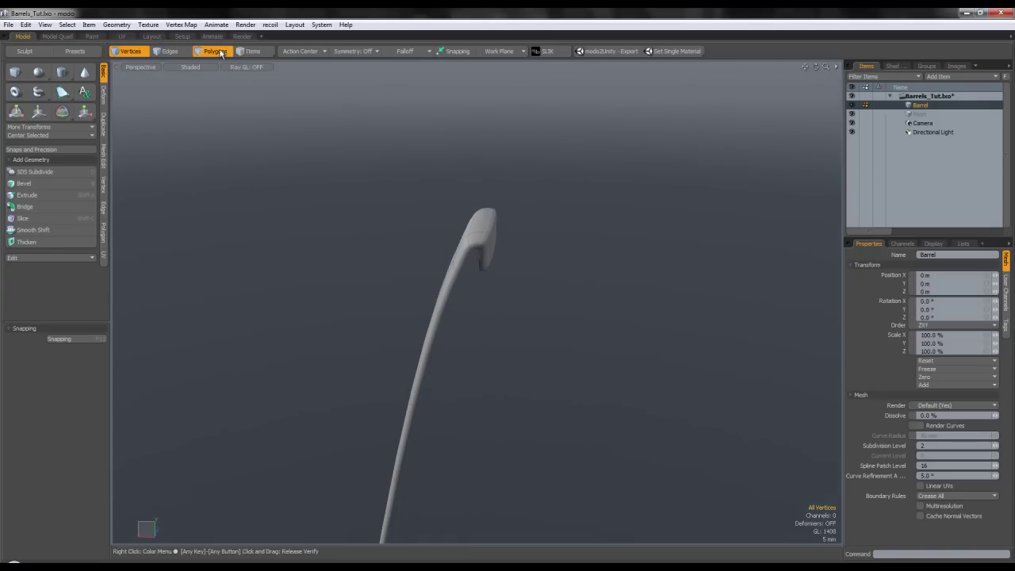
{"action": "left_click_drag", "start_coordinate": [379, 208], "coordinate": [297, 208], "text": "alt"}
{"action": "left_click_drag", "start_coordinate": [428, 242], "coordinate": [563, 251], "text": "alt"}
{"action": "scroll", "coordinate": [543, 233], "scroll_direction": "down", "scroll_amount": 3}
{"action": "key", "text": "Tab"}
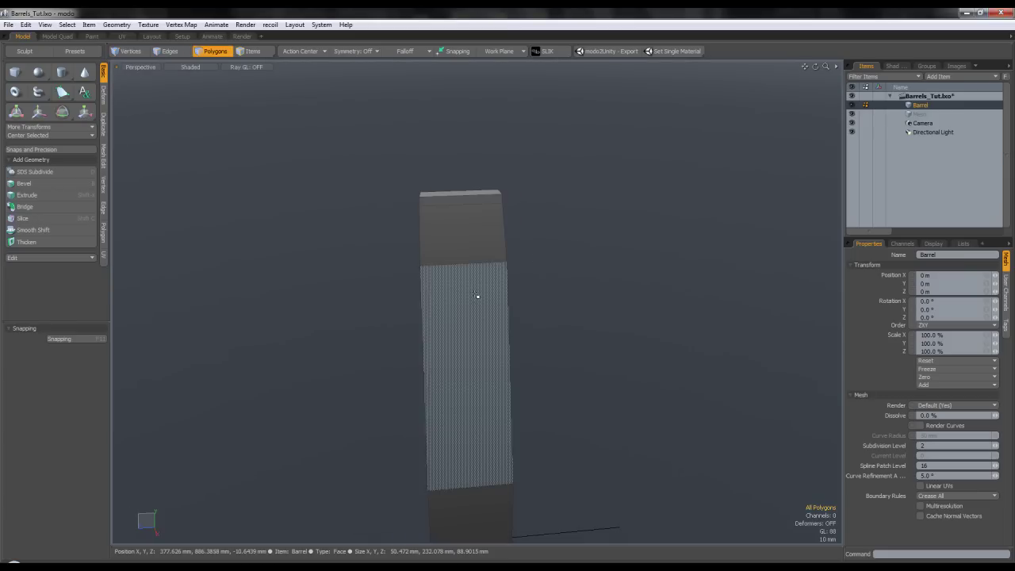
- Add a symmetric pair of edge loops running along the stave strip toward its two sides with Loop Slice
{"action": "key", "text": "alt+c"}
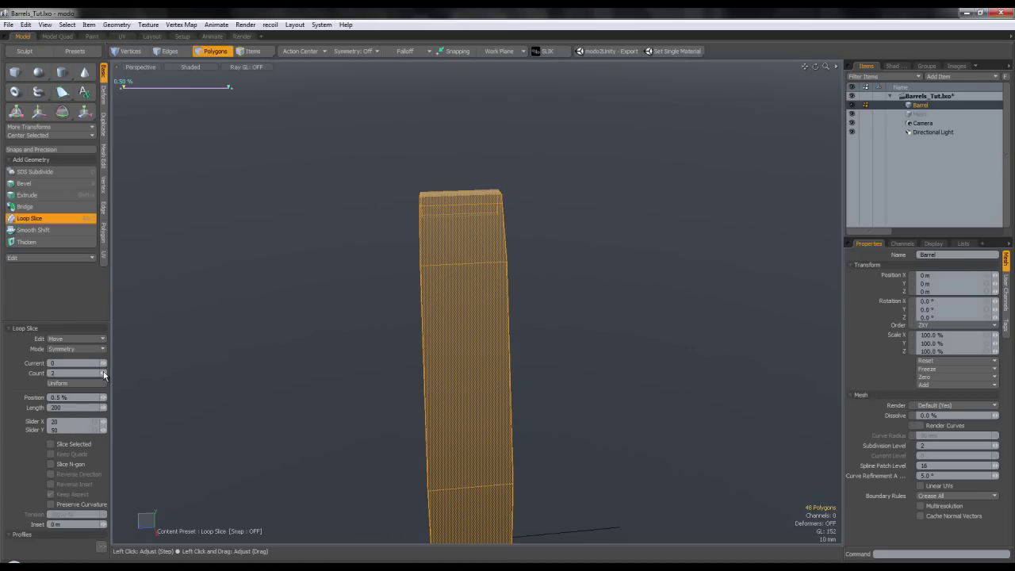
{"action": "left_click_drag", "start_coordinate": [545, 290], "coordinate": [623, 281]}
{"action": "key", "text": "space"}
{"action": "left_click", "coordinate": [547, 283]}
- Preview the sliced strip with subdivision, inspect its upper and lower ends, and return to the unsubdivided mesh
{"action": "key", "text": "Tab"}
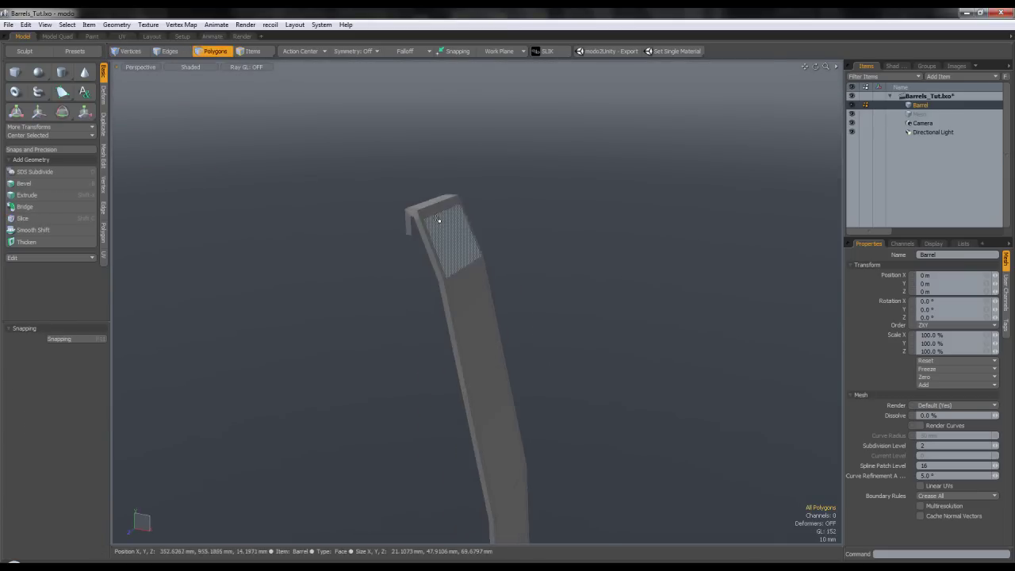
{"action": "scroll", "coordinate": [441, 223], "scroll_direction": "up", "scroll_amount": 3}
{"action": "left_click_drag", "start_coordinate": [576, 238], "coordinate": [397, 233], "text": "alt"}
{"action": "scroll", "coordinate": [394, 247], "scroll_direction": "down", "scroll_amount": 6}
{"action": "left_click_drag", "start_coordinate": [415, 363], "coordinate": [417, 283], "text": "alt+shift"}
{"action": "scroll", "coordinate": [415, 404], "scroll_direction": "up", "scroll_amount": 4}
{"action": "scroll", "coordinate": [416, 410], "scroll_direction": "up", "scroll_amount": 3}
{"action": "left_click_drag", "start_coordinate": [427, 389], "coordinate": [363, 337], "text": "alt"}
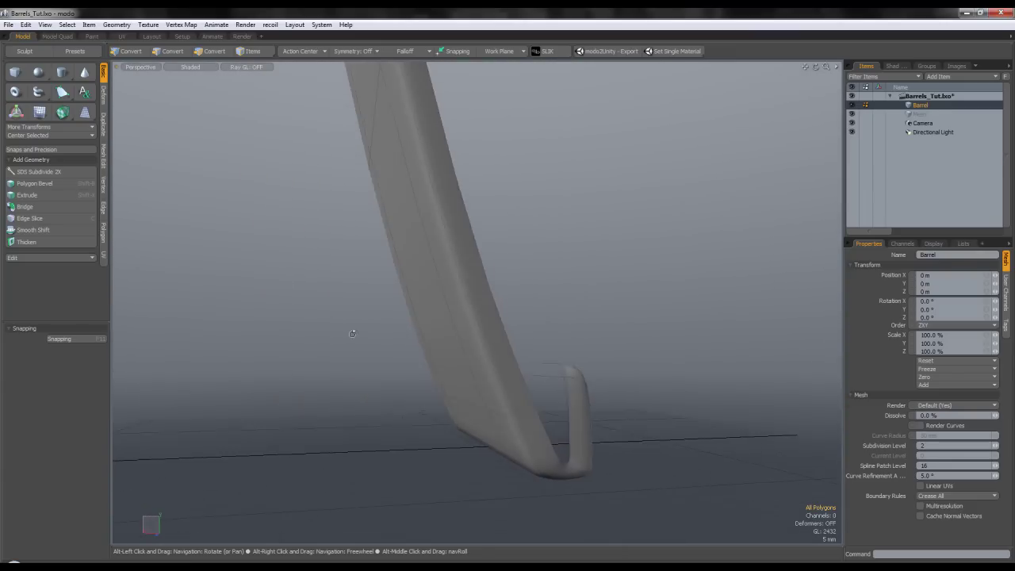
{"action": "key", "text": "Tab"}
- Insert an edge loop through the strip's thickness at about 19% with Add Loop
{"action": "left_click_drag", "start_coordinate": [544, 452], "coordinate": [519, 428]}
{"action": "left_click", "coordinate": [272, 362]}
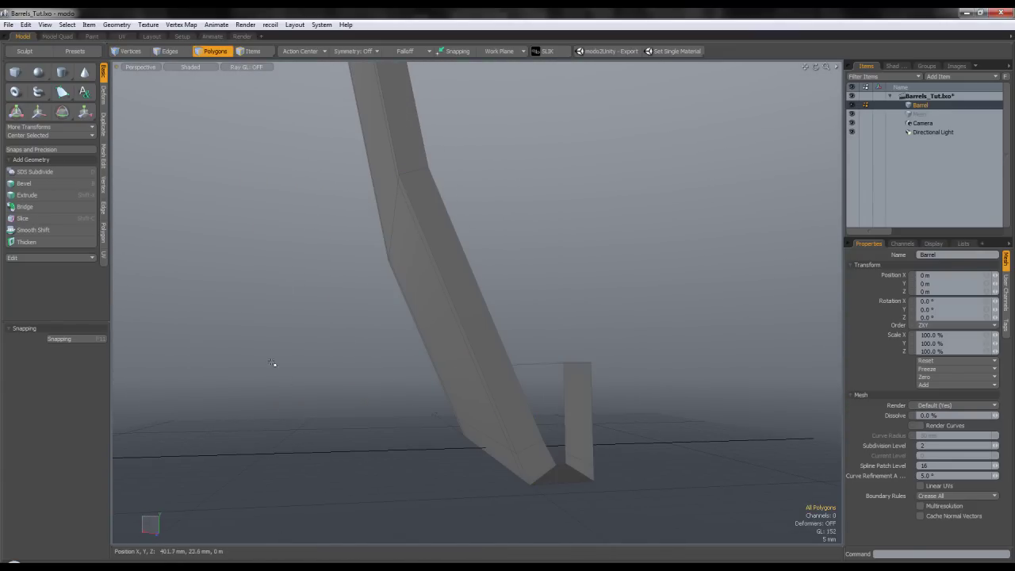
{"action": "left_click", "coordinate": [104, 193]}
{"action": "left_click", "coordinate": [104, 206]}
{"action": "left_click", "coordinate": [38, 177]}
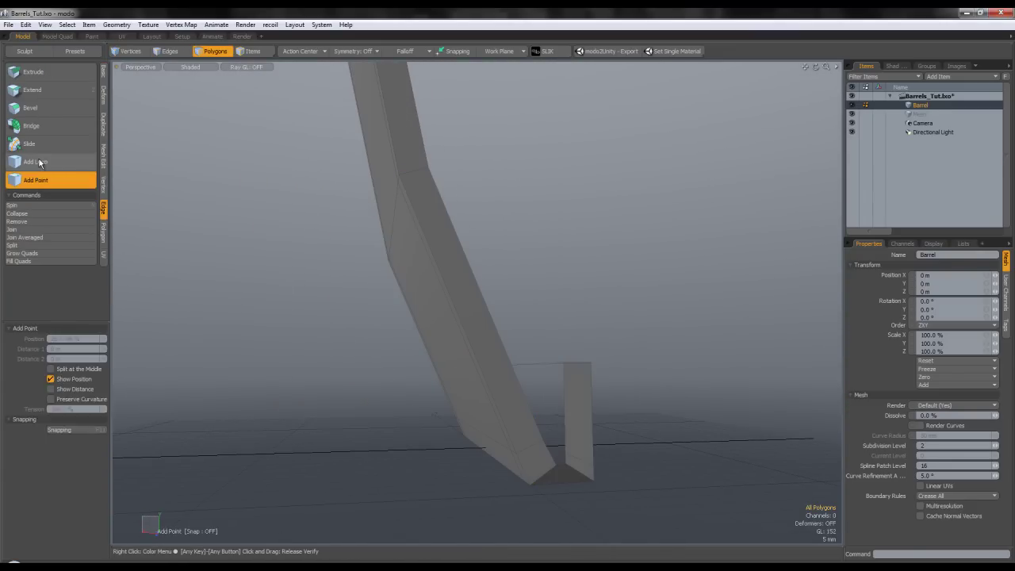
{"action": "left_click", "coordinate": [35, 161]}
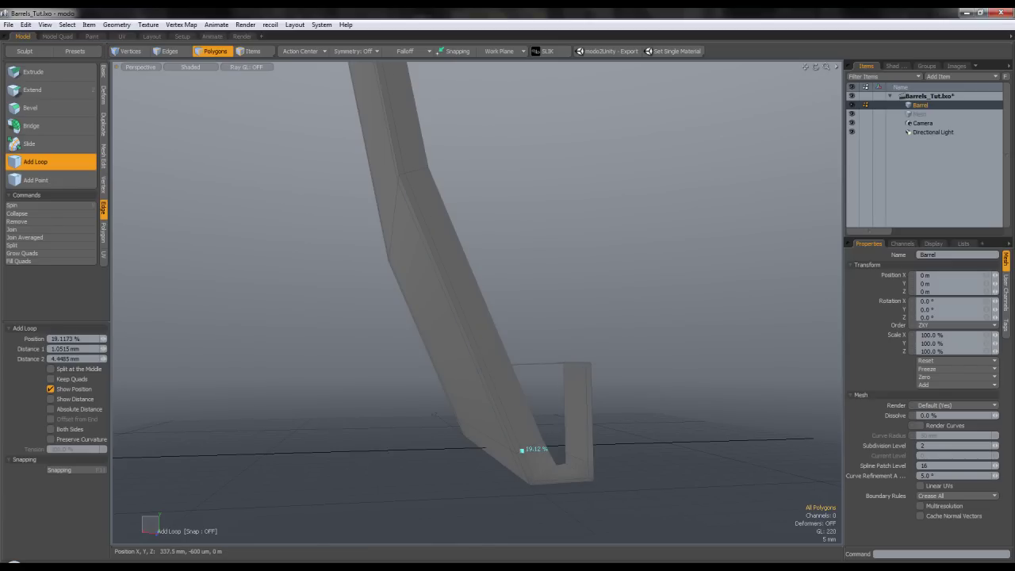
{"action": "key", "text": "q"}
- Preview the strip's lower end with subdivision to check the added thickness loop, and switch subdivision off again
{"action": "key", "text": "Tab"}
{"action": "left_click_drag", "start_coordinate": [630, 361], "coordinate": [591, 311], "text": "alt"}
{"action": "scroll", "coordinate": [587, 393], "scroll_direction": "down", "scroll_amount": 3}
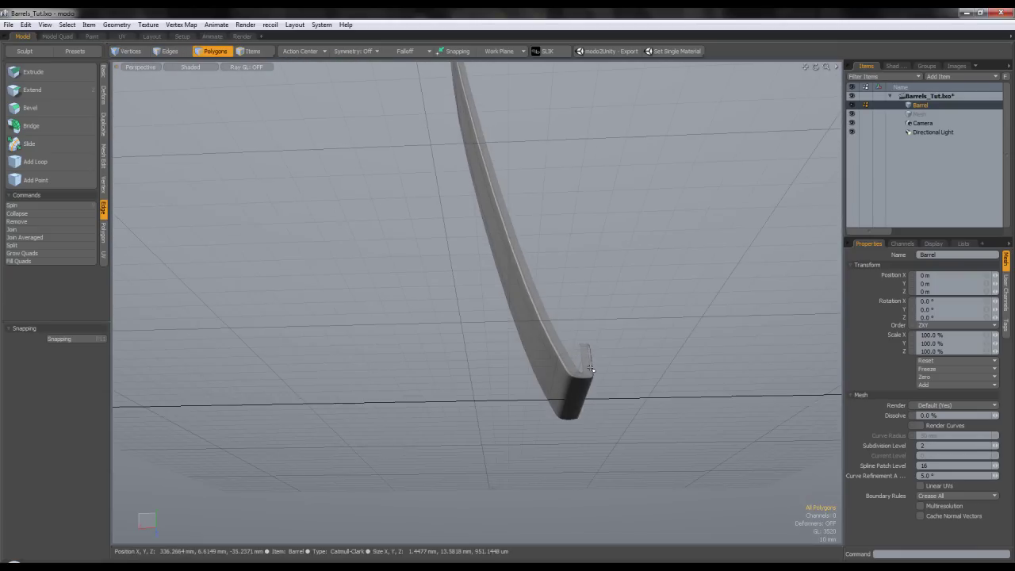
{"action": "scroll", "coordinate": [590, 355], "scroll_direction": "up", "scroll_amount": 3}
{"action": "scroll", "coordinate": [630, 364], "scroll_direction": "up", "scroll_amount": 3}
{"action": "key", "text": "Tab"}
- Move the wall-side gap-floor vertex on the strip's lower end about 350 um along Z in the top view
{"action": "left_click_drag", "start_coordinate": [614, 356], "coordinate": [452, 366], "text": "alt"}
{"action": "left_click", "coordinate": [133, 53]}
{"action": "left_click_drag", "start_coordinate": [408, 408], "coordinate": [413, 371], "text": "alt"}
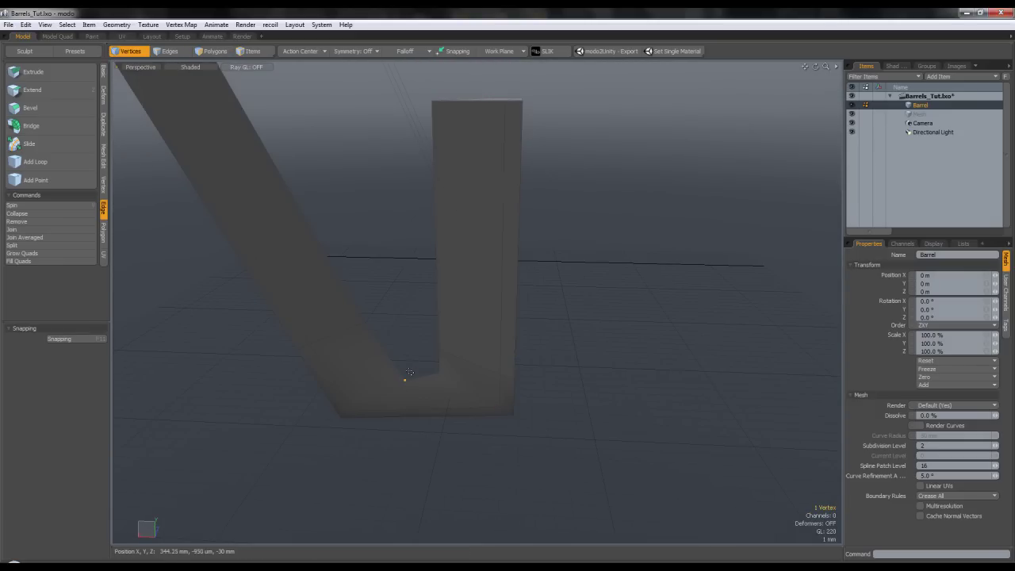
{"action": "key", "text": "ctrl+space"}
{"action": "left_click", "coordinate": [409, 342]}
{"action": "left_click_drag", "start_coordinate": [533, 289], "coordinate": [404, 407], "text": "alt+shift"}
{"action": "key", "text": "w"}
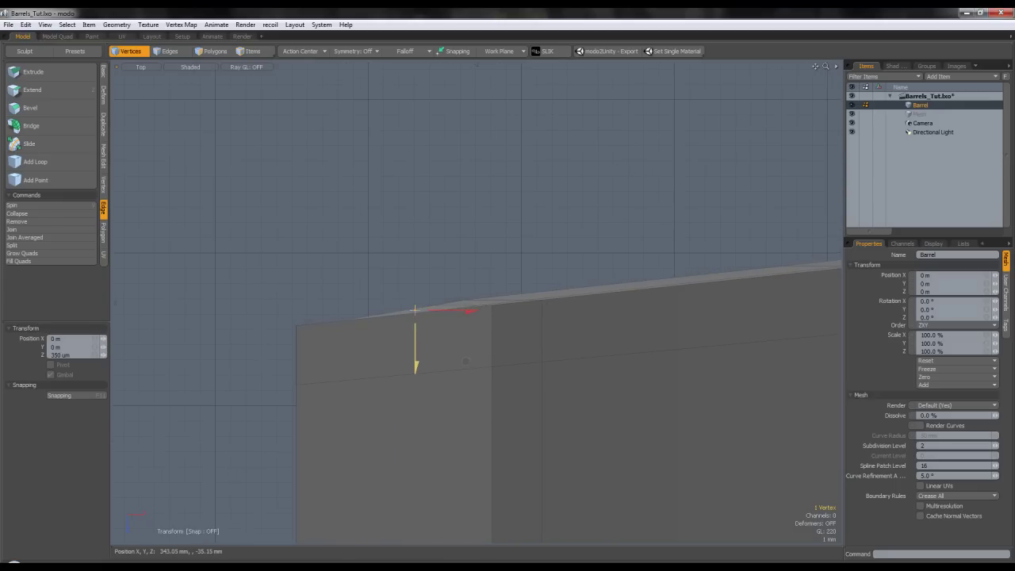
{"action": "key", "text": "ctrl+space"}
{"action": "left_click", "coordinate": [446, 317]}
{"action": "left_click_drag", "start_coordinate": [447, 316], "coordinate": [365, 374], "text": "alt"}
{"action": "key", "text": "space"}
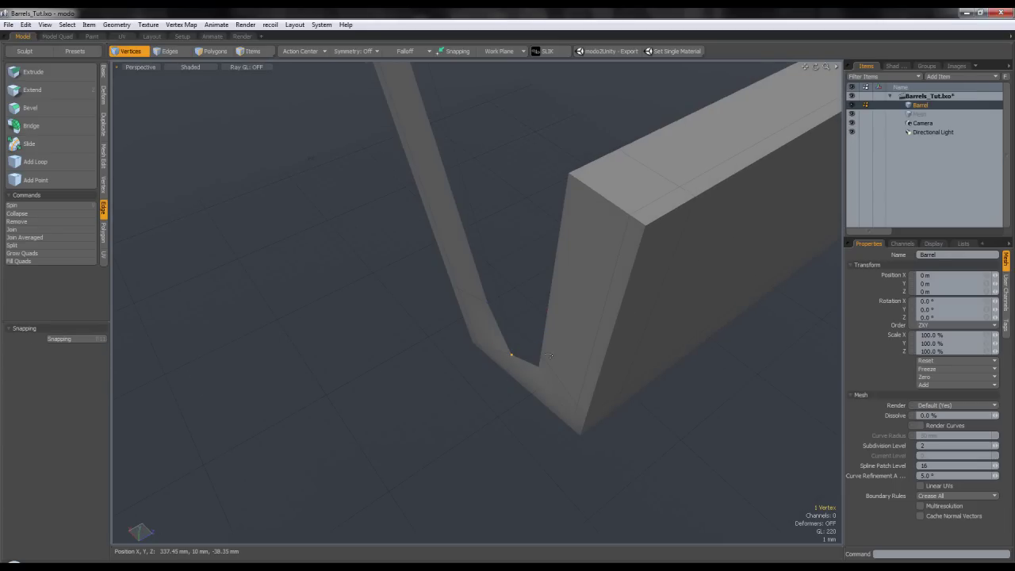
- Adjust the side corner vertices around the lower gap along the strip's width to even out its side edge
{"action": "left_click_drag", "start_coordinate": [556, 358], "coordinate": [519, 421], "text": "alt"}
{"action": "key", "text": "w"}
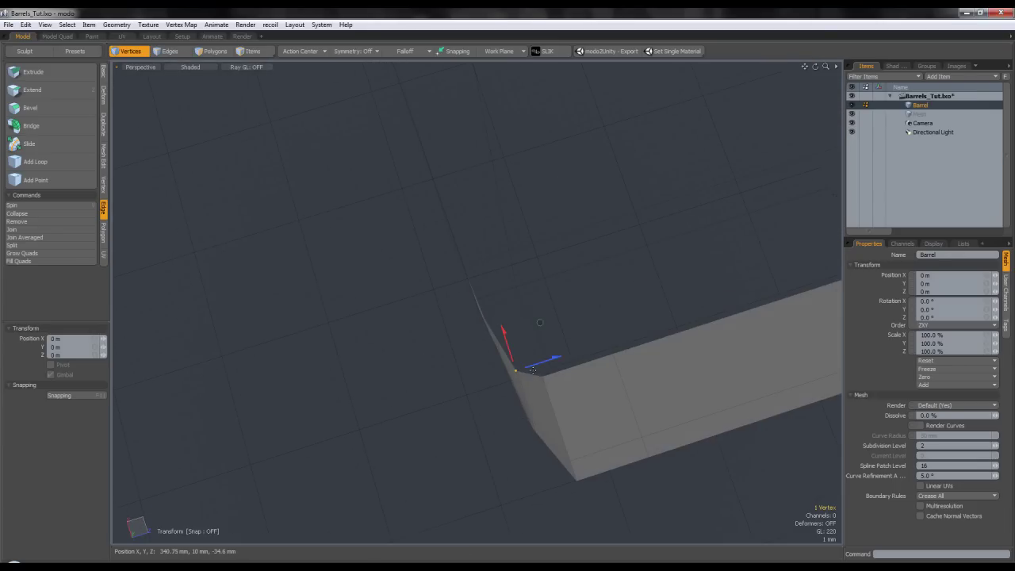
{"action": "key", "text": "space"}
{"action": "left_click", "coordinate": [541, 353]}
{"action": "left_click_drag", "start_coordinate": [541, 354], "coordinate": [550, 276], "text": "alt"}
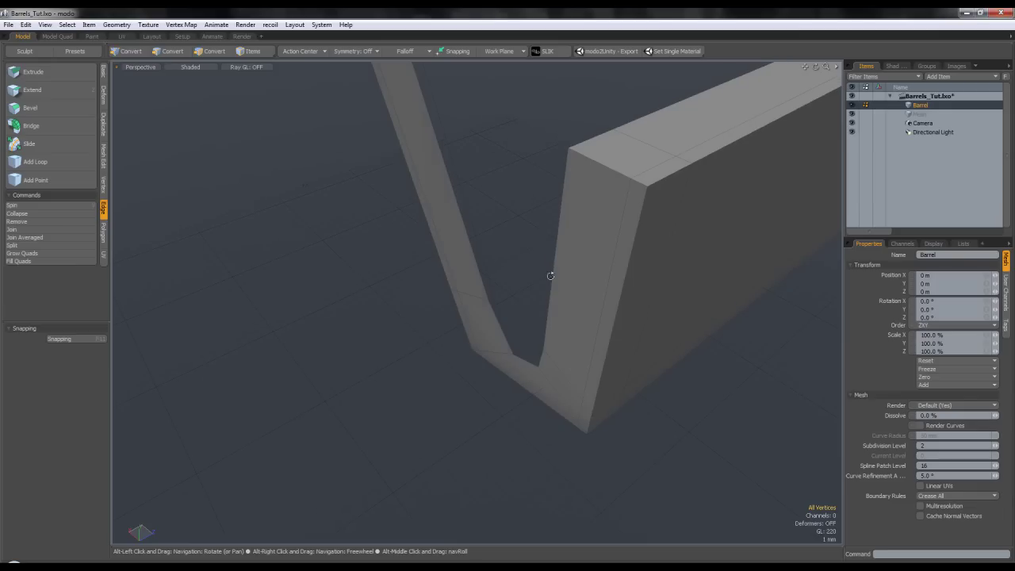
{"action": "left_click_drag", "start_coordinate": [507, 361], "coordinate": [490, 313], "text": "alt"}
{"action": "key", "text": "w"}
{"action": "key", "text": "space"}
{"action": "left_click", "coordinate": [521, 353]}
{"action": "scroll", "coordinate": [521, 354], "scroll_direction": "down", "scroll_amount": 5}
{"action": "scroll", "coordinate": [490, 314], "scroll_direction": "up", "scroll_amount": 3}
- Adjust the lower gap's corner vertices on the opposite side of the strip along its width
{"action": "scroll", "coordinate": [490, 313], "scroll_direction": "up", "scroll_amount": 5}
{"action": "left_click_drag", "start_coordinate": [463, 356], "coordinate": [497, 317], "text": "alt"}
{"action": "key", "text": "w"}
{"action": "key", "text": "q"}
{"action": "left_click_drag", "start_coordinate": [476, 349], "coordinate": [513, 263], "text": "alt"}
{"action": "left_click", "coordinate": [487, 197]}
{"action": "key", "text": "w"}
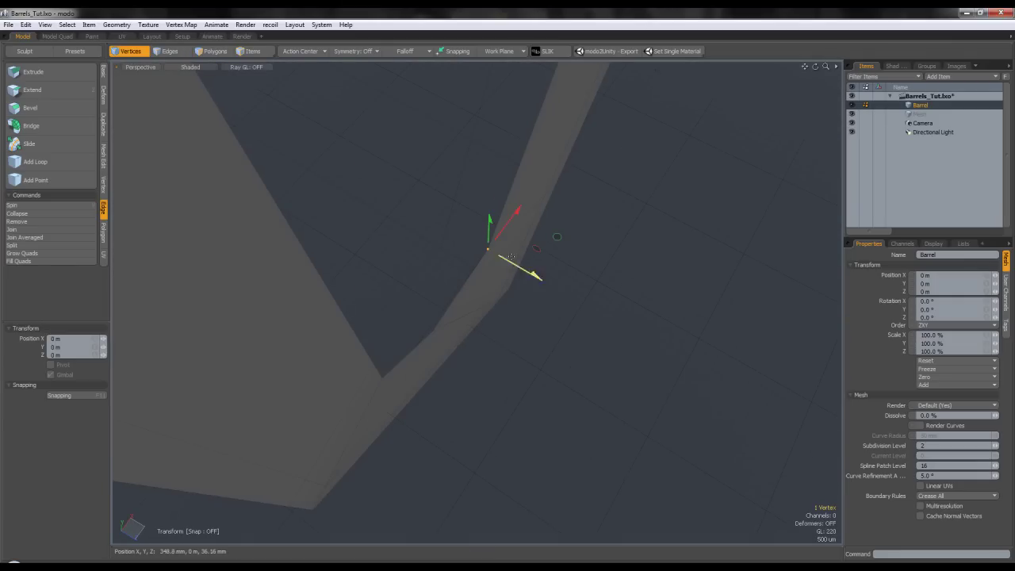
{"action": "key", "text": "q"}
{"action": "left_click", "coordinate": [544, 301]}
- Turn subdivision on for the strip and examine the rounded side edges at its upper end
{"action": "scroll", "coordinate": [545, 304], "scroll_direction": "down", "scroll_amount": 12}
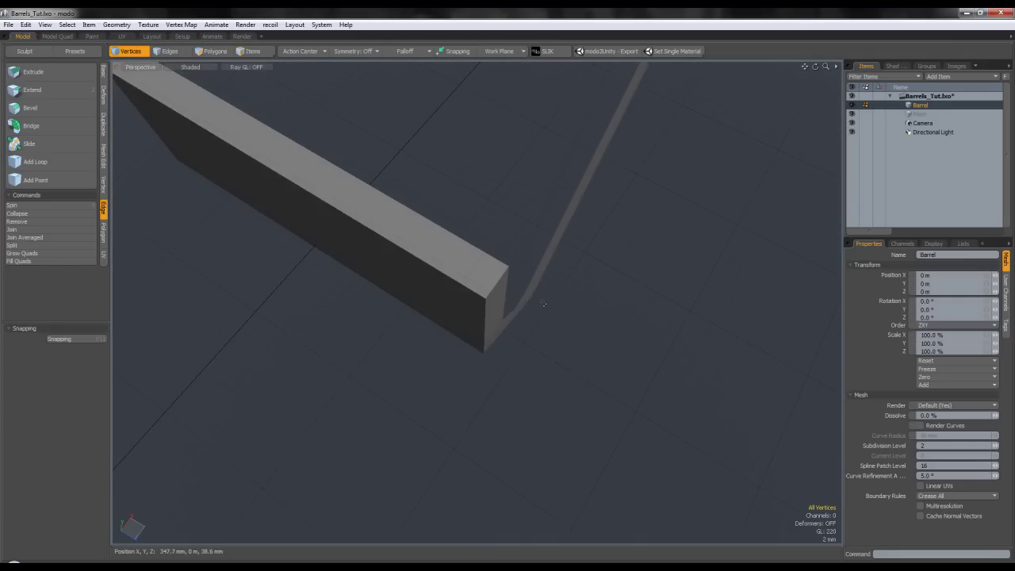
{"action": "left_click_drag", "start_coordinate": [585, 274], "coordinate": [517, 476], "text": "alt+shift"}
{"action": "scroll", "coordinate": [512, 477], "scroll_direction": "down", "scroll_amount": 4}
{"action": "key", "text": "u"}
{"action": "left_click_drag", "start_coordinate": [531, 394], "coordinate": [458, 260], "text": "alt"}
{"action": "left_click_drag", "start_coordinate": [388, 147], "coordinate": [407, 251], "text": "alt+shift"}
{"action": "key", "text": "shift+a"}
{"action": "left_click", "coordinate": [690, 237]}
{"action": "left_click_drag", "start_coordinate": [690, 237], "coordinate": [632, 285], "text": "alt"}
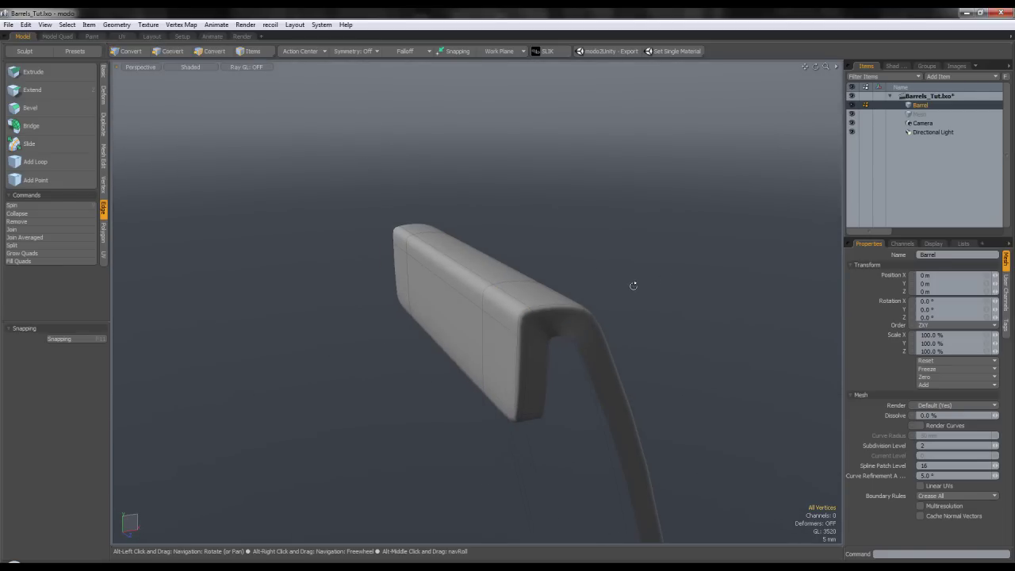
{"action": "scroll", "coordinate": [573, 338], "scroll_direction": "up", "scroll_amount": 4}
- Adjust the single vertex at the upper gap's corner along Z on the strip's near side
{"action": "left_click_drag", "start_coordinate": [602, 355], "coordinate": [532, 389], "text": "alt"}
{"action": "key", "text": "w"}
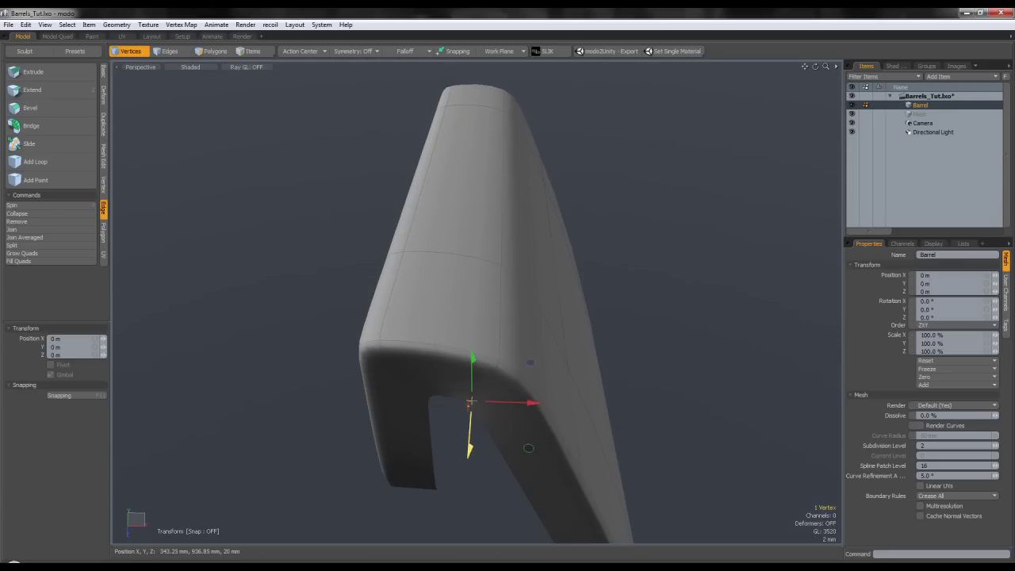
{"action": "key", "text": "q"}
{"action": "left_click", "coordinate": [468, 419]}
{"action": "left_click_drag", "start_coordinate": [469, 419], "coordinate": [441, 319], "text": "alt"}
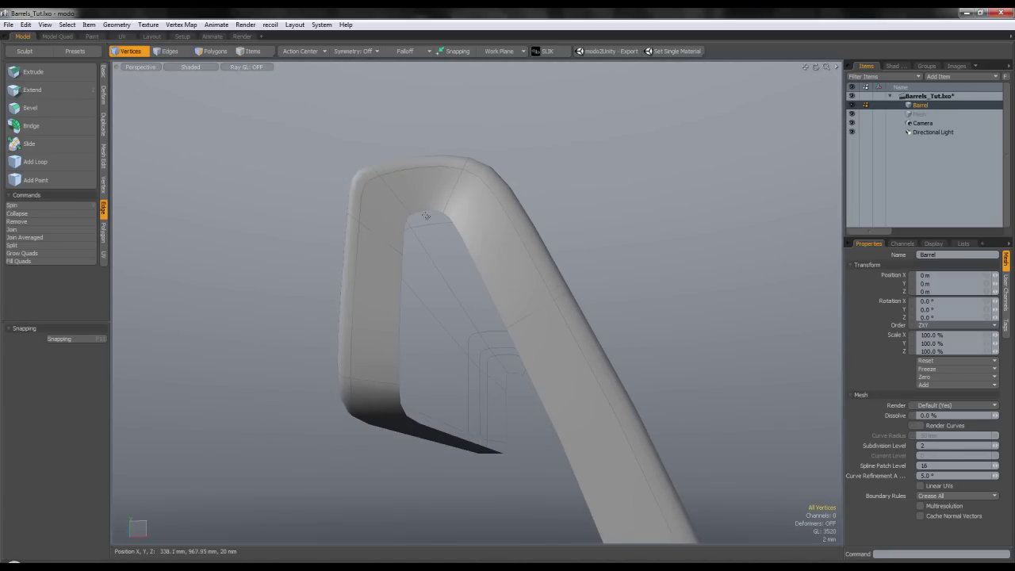
- Move the two side vertices at the top of the upper gap about 550 um along Z
{"action": "left_click_drag", "start_coordinate": [457, 222], "coordinate": [435, 127], "text": "alt"}
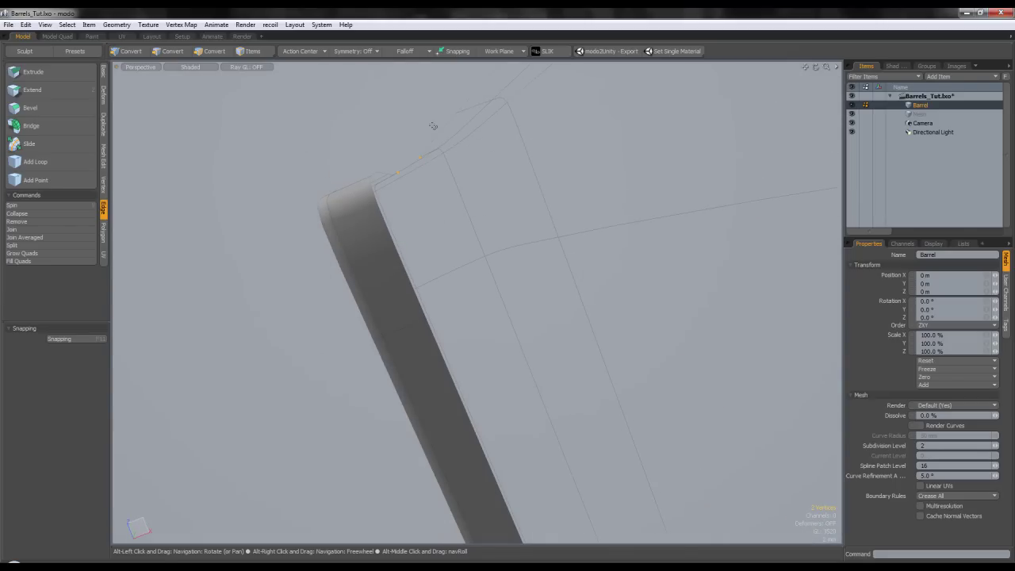
{"action": "key", "text": "w"}
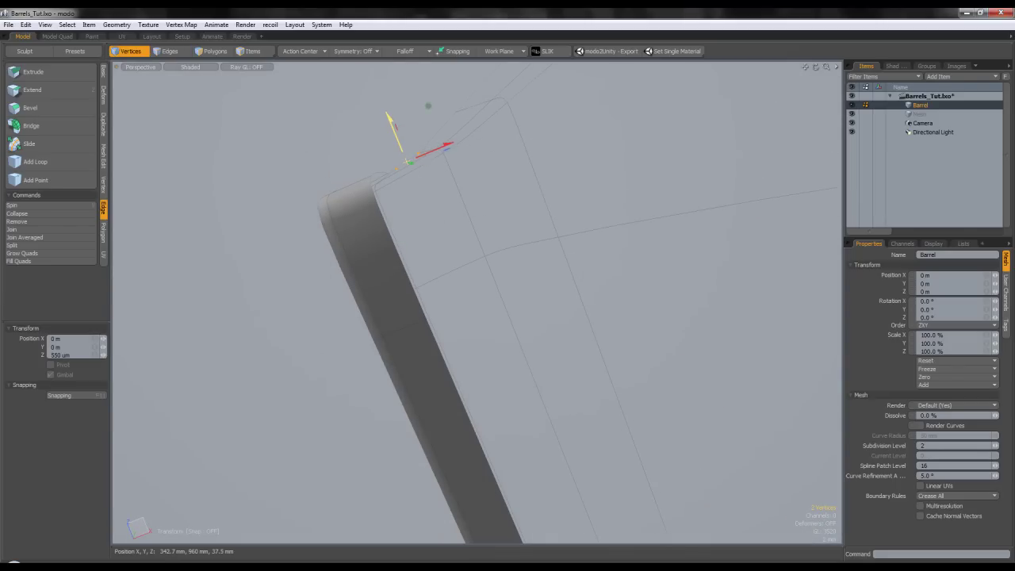
{"action": "key", "text": "space"}
{"action": "key", "text": "w"}
{"action": "key", "text": "space"}
- Refine the remaining individual vertices around the upper gap's side edge so the curve runs evenly
{"action": "left_click_drag", "start_coordinate": [385, 159], "coordinate": [408, 172], "text": "alt"}
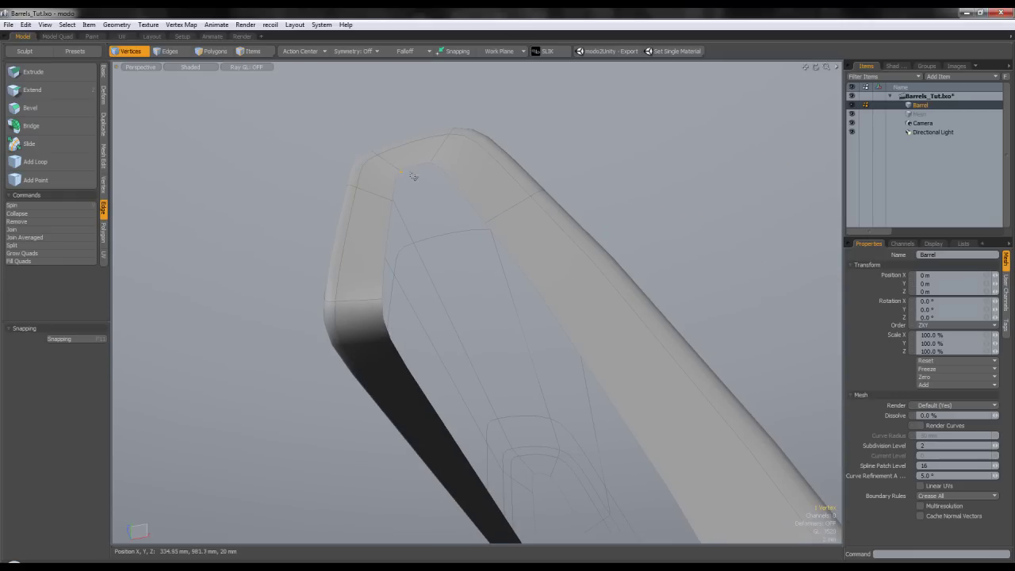
{"action": "key", "text": "w"}
{"action": "key", "text": "space"}
{"action": "left_click", "coordinate": [407, 190]}
{"action": "left_click_drag", "start_coordinate": [407, 190], "coordinate": [447, 309], "text": "alt"}
{"action": "left_click", "coordinate": [437, 148]}
{"action": "key", "text": "w"}
{"action": "key", "text": "space"}
{"action": "left_click", "coordinate": [397, 135]}
- Adjust the single vertex at the upper gap's corner on the strip's opposite side edge
{"action": "left_click_drag", "start_coordinate": [448, 309], "coordinate": [517, 271], "text": "alt+shift"}
{"action": "scroll", "coordinate": [501, 312], "scroll_direction": "up", "scroll_amount": 3}
{"action": "mouse_move", "coordinate": [501, 312]}
{"action": "left_mouse_down", "text": "alt"}
{"action": "mouse_move", "coordinate": [523, 276]}
{"action": "mouse_move", "coordinate": [519, 310]}
{"action": "left_mouse_up", "text": "alt"}
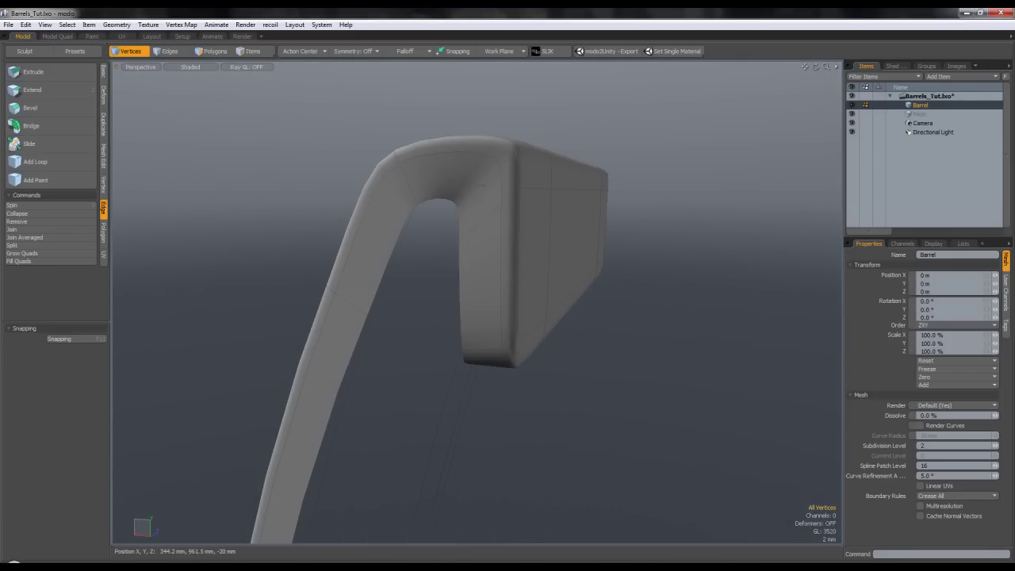
{"action": "left_click_drag", "start_coordinate": [451, 202], "coordinate": [556, 74], "text": "alt"}
{"action": "left_click_drag", "start_coordinate": [527, 231], "coordinate": [482, 189], "text": "alt"}
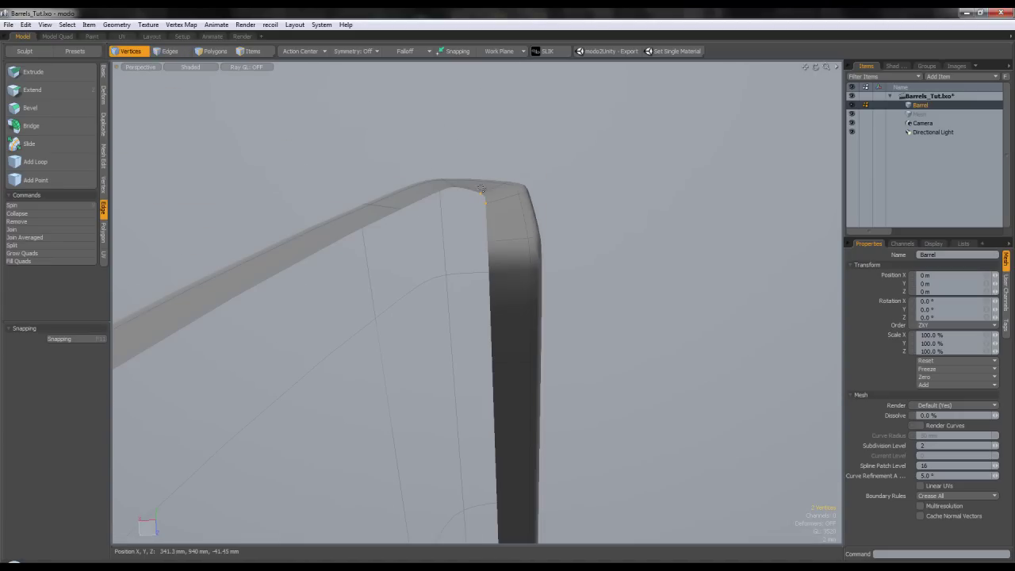
{"action": "key", "text": "w"}
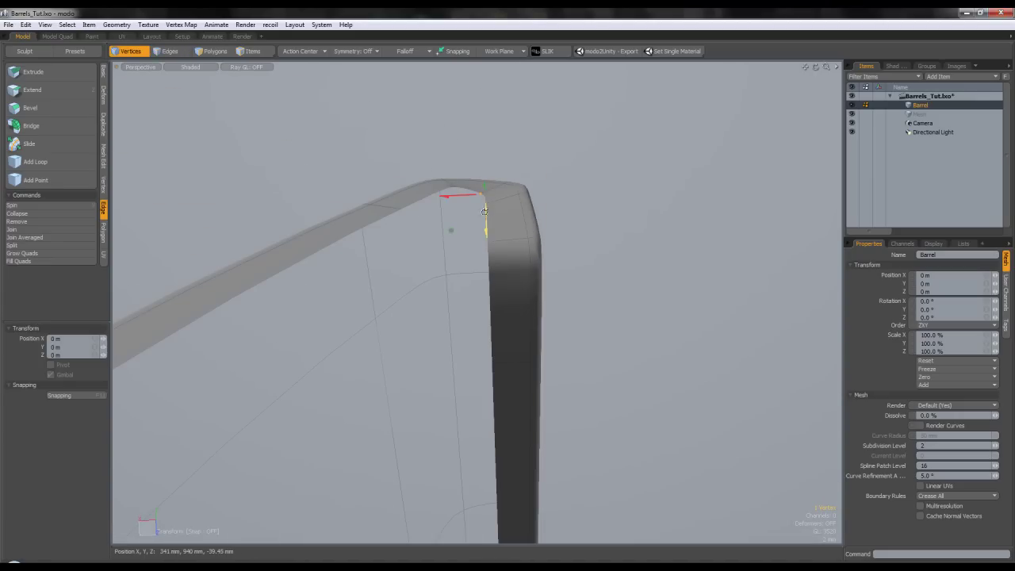
{"action": "left_click_drag", "start_coordinate": [485, 225], "coordinate": [489, 178], "text": "alt"}
{"action": "key", "text": "space"}
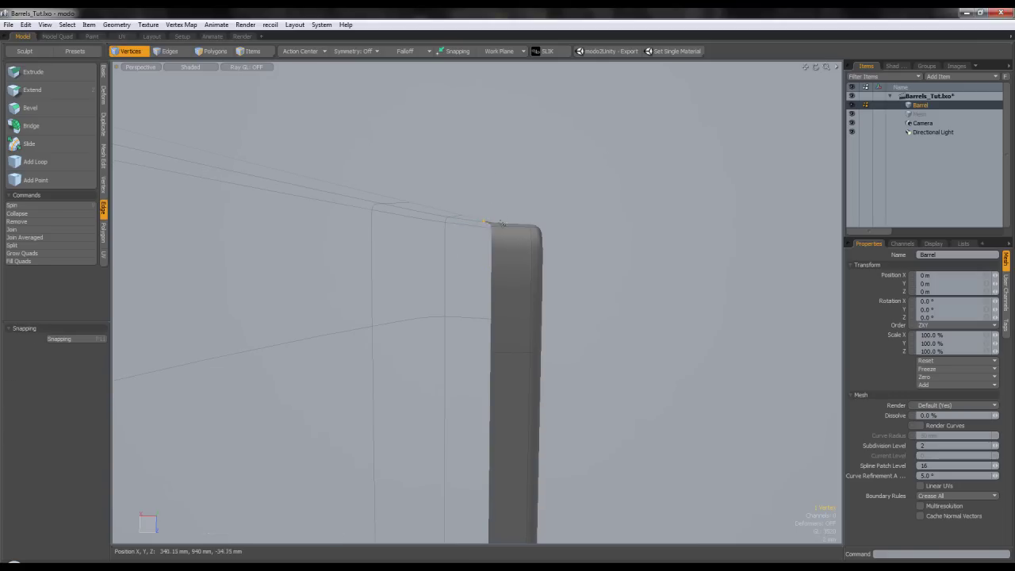
- Delete the end polygons at the free edge of the strip's upper inner lip, then turn subdivision on
{"action": "left_click_drag", "start_coordinate": [566, 223], "coordinate": [570, 267], "text": "alt"}
{"action": "scroll", "coordinate": [567, 162], "scroll_direction": "down", "scroll_amount": 5}
{"action": "left_click_drag", "start_coordinate": [567, 163], "coordinate": [393, 257], "text": "alt"}
{"action": "scroll", "coordinate": [391, 256], "scroll_direction": "up", "scroll_amount": 5}
{"action": "scroll", "coordinate": [454, 267], "scroll_direction": "down", "scroll_amount": 5}
{"action": "left_click_drag", "start_coordinate": [453, 267], "coordinate": [587, 185], "text": "alt"}
{"action": "left_click_drag", "start_coordinate": [521, 268], "coordinate": [494, 275], "text": "alt"}
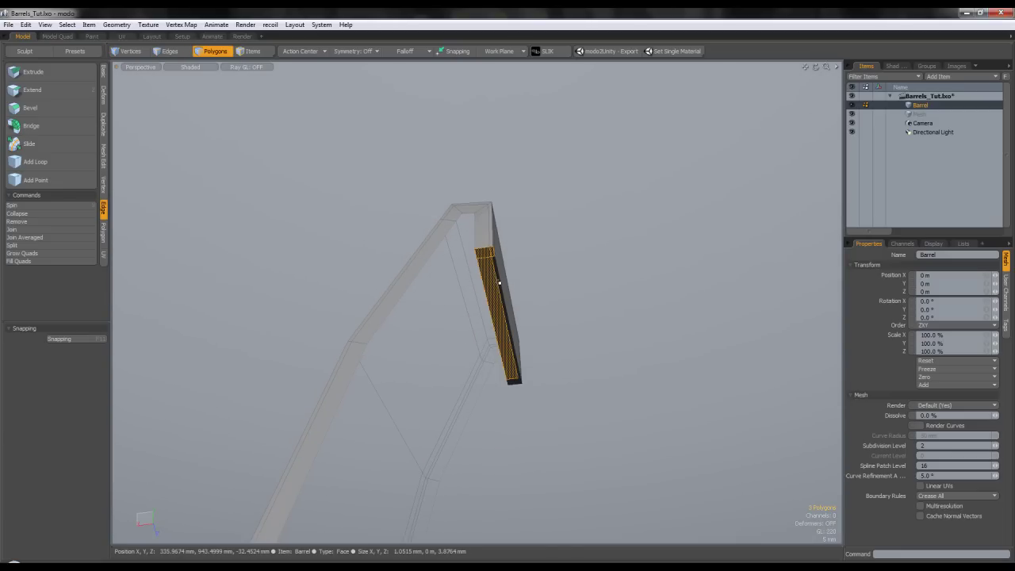
{"action": "left_click_drag", "start_coordinate": [522, 382], "coordinate": [526, 375]}
{"action": "left_click_drag", "start_coordinate": [564, 270], "coordinate": [332, 340], "text": "alt"}
{"action": "left_click", "coordinate": [335, 343]}
{"action": "key", "text": "Tab"}
- Delete the matching end polygons at the free edge of the strip's lower inner lip and restore subdivision
{"action": "left_click_drag", "start_coordinate": [405, 277], "coordinate": [570, 285], "text": "alt"}
{"action": "scroll", "coordinate": [434, 339], "scroll_direction": "down", "scroll_amount": 5}
{"action": "scroll", "coordinate": [424, 285], "scroll_direction": "down", "scroll_amount": 3}
{"action": "scroll", "coordinate": [581, 221], "scroll_direction": "up", "scroll_amount": 3}
{"action": "scroll", "coordinate": [578, 336], "scroll_direction": "up", "scroll_amount": 6}
{"action": "key", "text": "Tab"}
{"action": "left_click_drag", "start_coordinate": [511, 367], "coordinate": [425, 294], "text": "alt"}
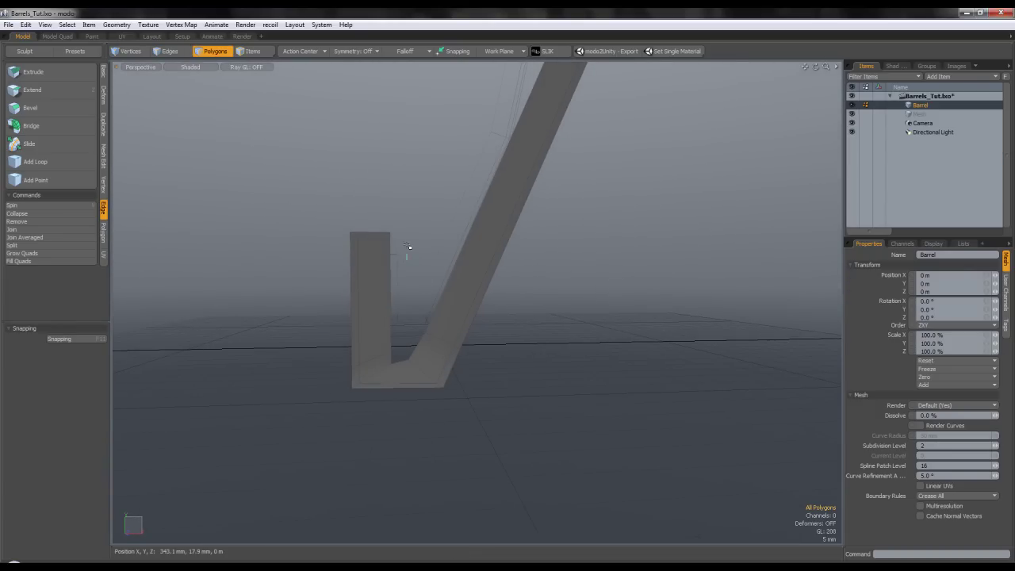
{"action": "middle_click_drag", "start_coordinate": [370, 270], "coordinate": [371, 272]}
{"action": "key", "text": "Delete"}
{"action": "key", "text": "Tab"}
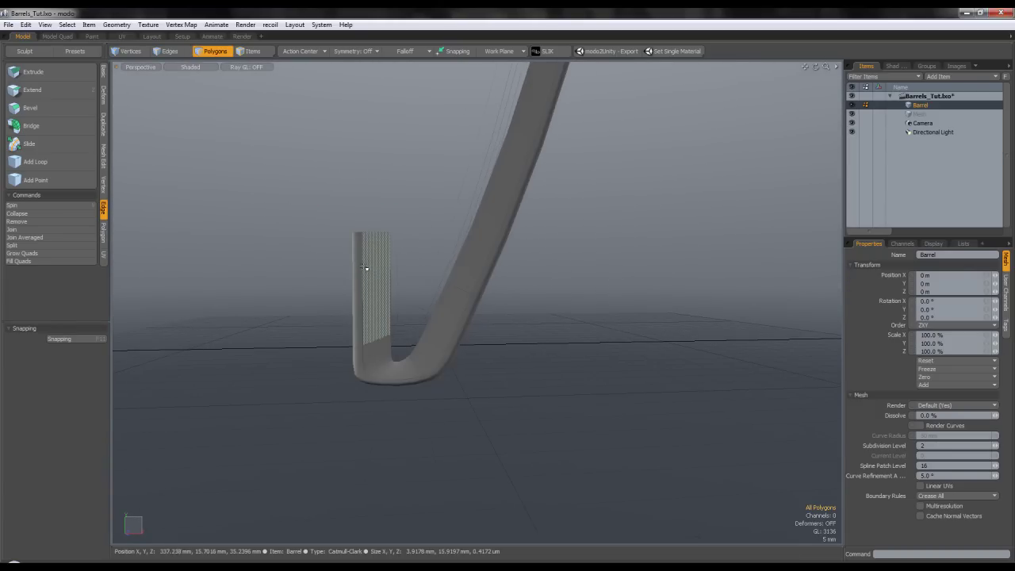
- Flatten the two side polygons at the strip's lower bend by scaling them to 0% in Z
{"action": "scroll", "coordinate": [371, 272], "scroll_direction": "down", "scroll_amount": 4}
{"action": "left_click_drag", "start_coordinate": [371, 271], "coordinate": [377, 287], "text": "alt+shift"}
{"action": "scroll", "coordinate": [396, 329], "scroll_direction": "up", "scroll_amount": 6}
{"action": "left_click_drag", "start_coordinate": [387, 327], "coordinate": [407, 350]}
{"action": "key", "text": "r"}
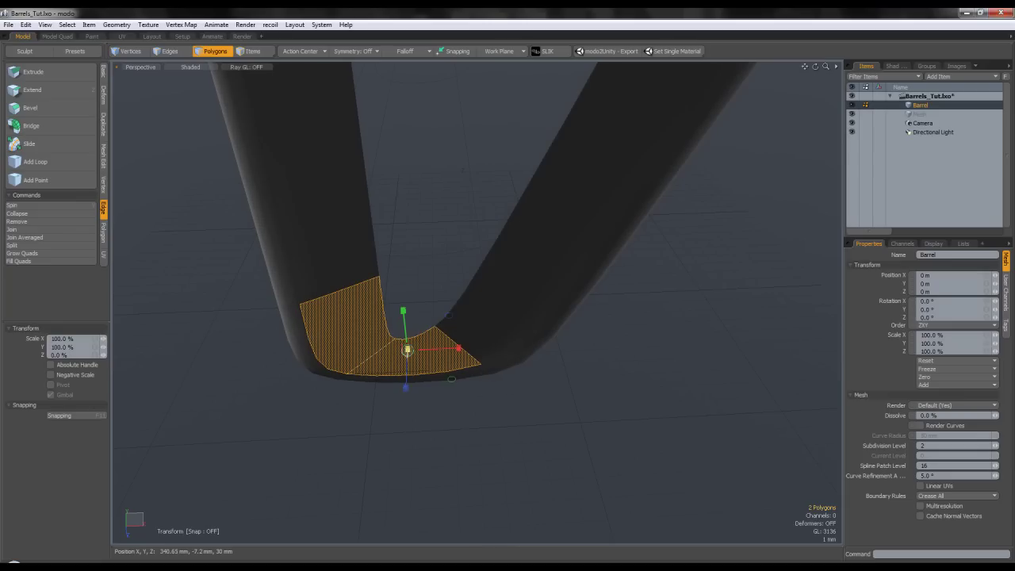
{"action": "key", "text": "space"}
{"action": "left_click", "coordinate": [491, 464]}
- Flatten the two polygons on the opposite side of the lower bend to 0% in Z
{"action": "left_click_drag", "start_coordinate": [491, 464], "coordinate": [644, 384], "text": "alt"}
{"action": "scroll", "coordinate": [616, 399], "scroll_direction": "down", "scroll_amount": 5}
{"action": "left_click_drag", "start_coordinate": [375, 371], "coordinate": [444, 428], "text": "alt+shift"}
{"action": "left_click_drag", "start_coordinate": [388, 480], "coordinate": [395, 452], "text": "alt+shift"}
{"action": "key", "text": "r"}
{"action": "key", "text": "space"}
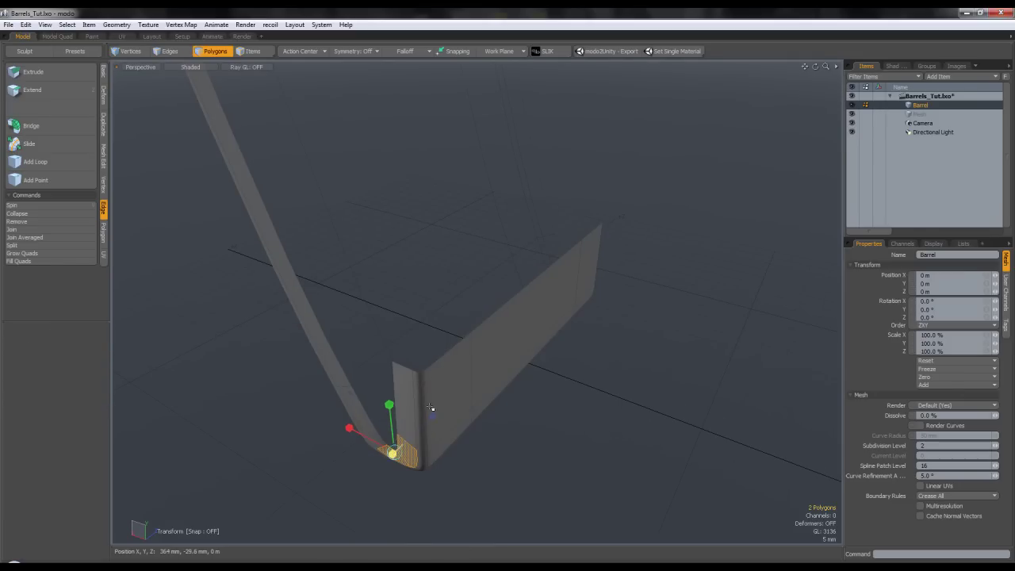
{"action": "left_click", "coordinate": [419, 340]}
- Flatten the two side polygons at one side of the strip's upper bend by scaling them to 0% in Z
{"action": "scroll", "coordinate": [419, 340], "scroll_direction": "down", "scroll_amount": 5}
{"action": "left_click_drag", "start_coordinate": [419, 340], "coordinate": [468, 432], "text": "alt+shift"}
{"action": "scroll", "coordinate": [469, 433], "scroll_direction": "down", "scroll_amount": 5}
{"action": "left_click_drag", "start_coordinate": [465, 385], "coordinate": [480, 537], "text": "alt+shift"}
{"action": "scroll", "coordinate": [480, 253], "scroll_direction": "up", "scroll_amount": 6}
{"action": "left_click_drag", "start_coordinate": [478, 258], "coordinate": [461, 258]}
{"action": "key", "text": "r"}
{"action": "left_click_drag", "start_coordinate": [505, 230], "coordinate": [505, 256]}
{"action": "key", "text": "ctrl+z"}
{"action": "key", "text": "space"}
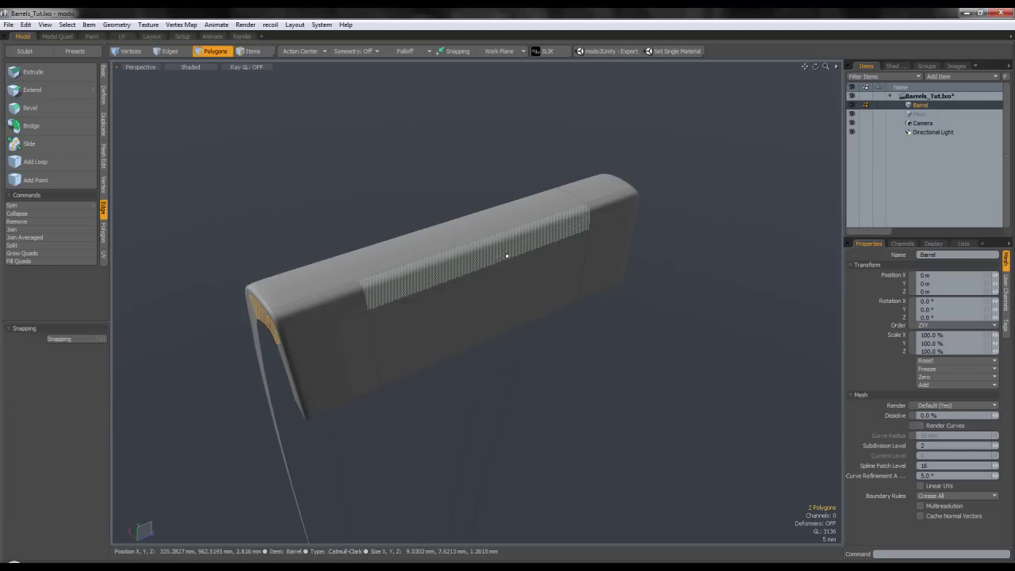
{"action": "key", "text": "r"}
- Flatten the two polygons on the upper bend's other side to 0% in Z
{"action": "left_click_drag", "start_coordinate": [469, 219], "coordinate": [539, 204], "text": "alt"}
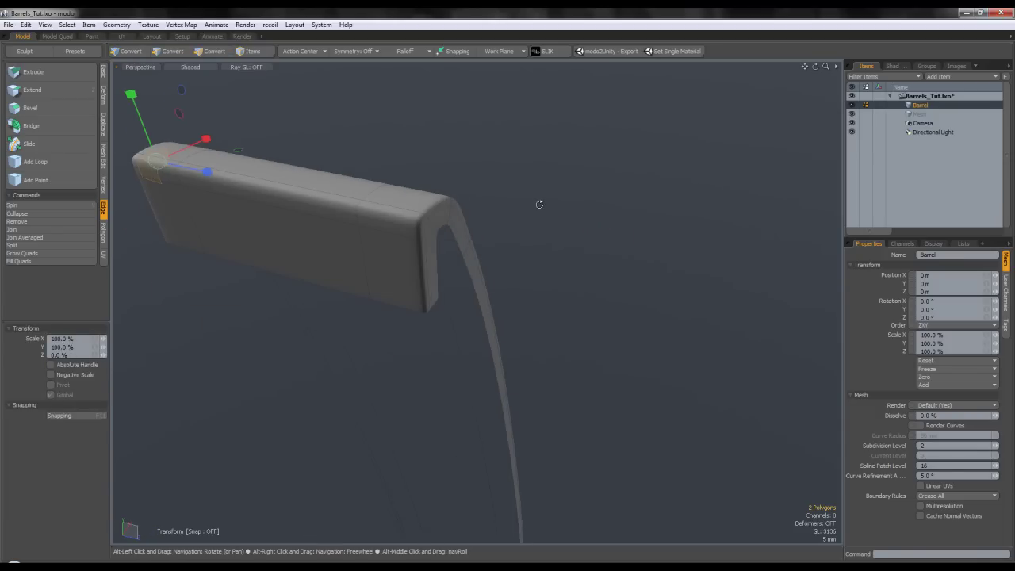
{"action": "key", "text": "space"}
{"action": "key", "text": "r"}
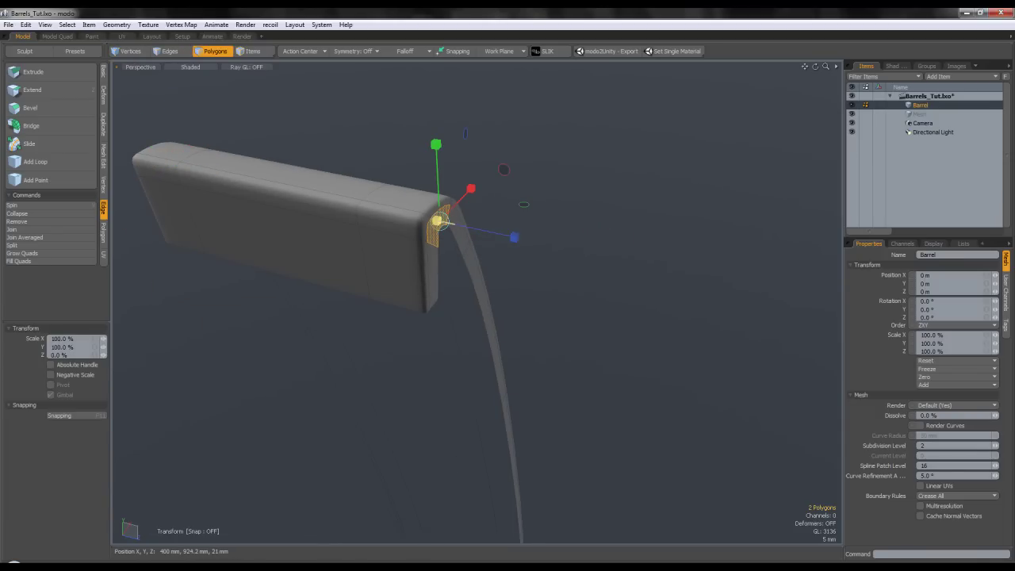
{"action": "scroll", "coordinate": [542, 233], "scroll_direction": "down", "scroll_amount": 4}
{"action": "left_click", "coordinate": [553, 231]}
- Unhide the remaining barrel parts and examine how the strip's upper end sits inside the top hoop
{"action": "left_click_drag", "start_coordinate": [519, 230], "coordinate": [459, 237], "text": "alt"}
{"action": "key", "text": "u"}
{"action": "scroll", "coordinate": [515, 257], "scroll_direction": "down", "scroll_amount": 3}
{"action": "left_click_drag", "start_coordinate": [527, 264], "coordinate": [508, 257], "text": "alt"}
{"action": "scroll", "coordinate": [513, 260], "scroll_direction": "up", "scroll_amount": 5}
{"action": "double_click", "coordinate": [504, 270]}
{"action": "left_click", "coordinate": [611, 272]}
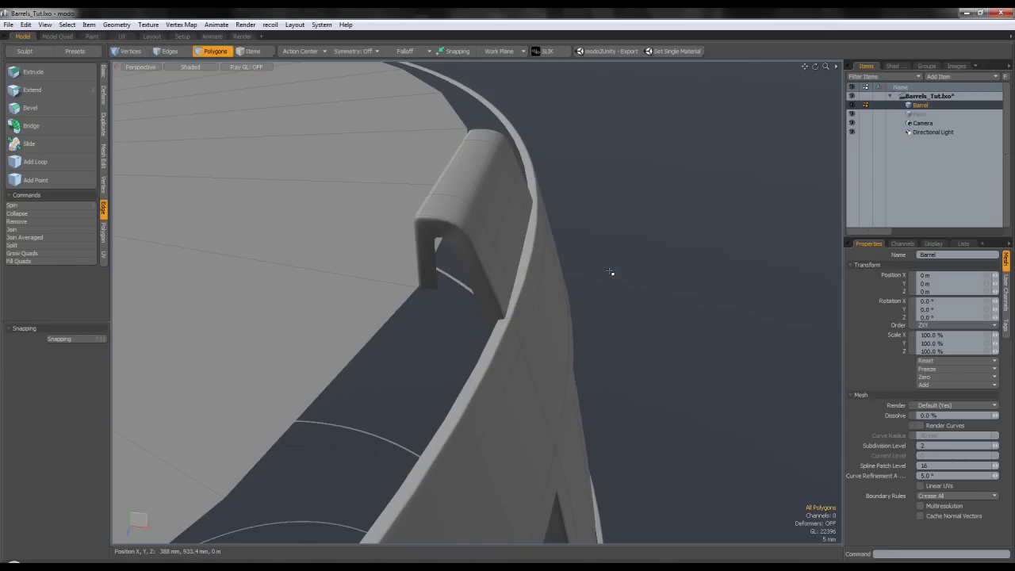
- Select the four hoops and examine where the strip meets them along its height
{"action": "double_click", "coordinate": [569, 303]}
{"action": "left_click_drag", "start_coordinate": [587, 291], "coordinate": [582, 258], "text": "alt"}
{"action": "scroll", "coordinate": [582, 258], "scroll_direction": "down", "scroll_amount": 7}
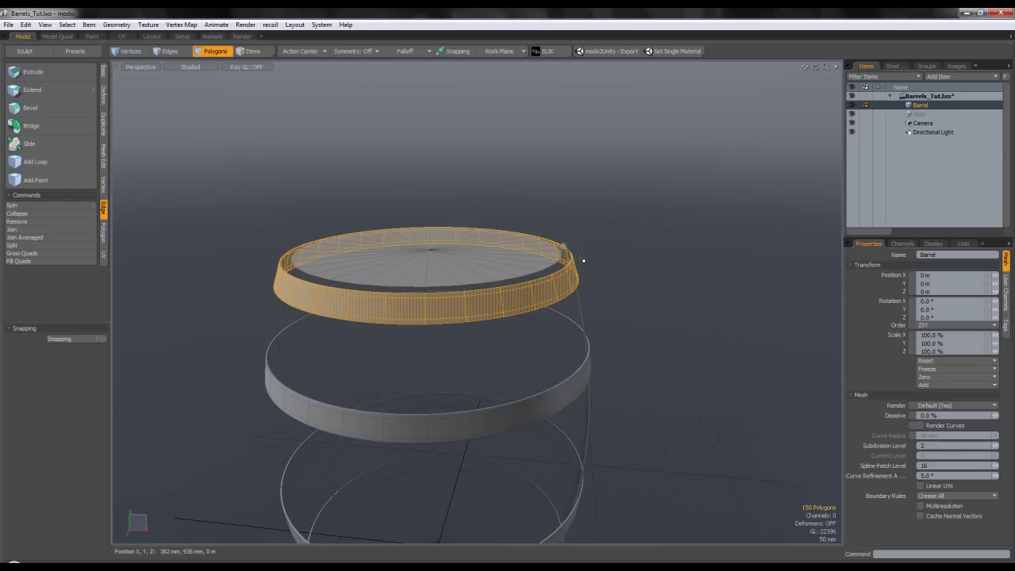
{"action": "double_click", "coordinate": [589, 378], "text": "shift"}
{"action": "left_click_drag", "start_coordinate": [589, 378], "coordinate": [548, 260], "text": "alt+shift"}
{"action": "double_click", "coordinate": [536, 427], "text": "shift"}
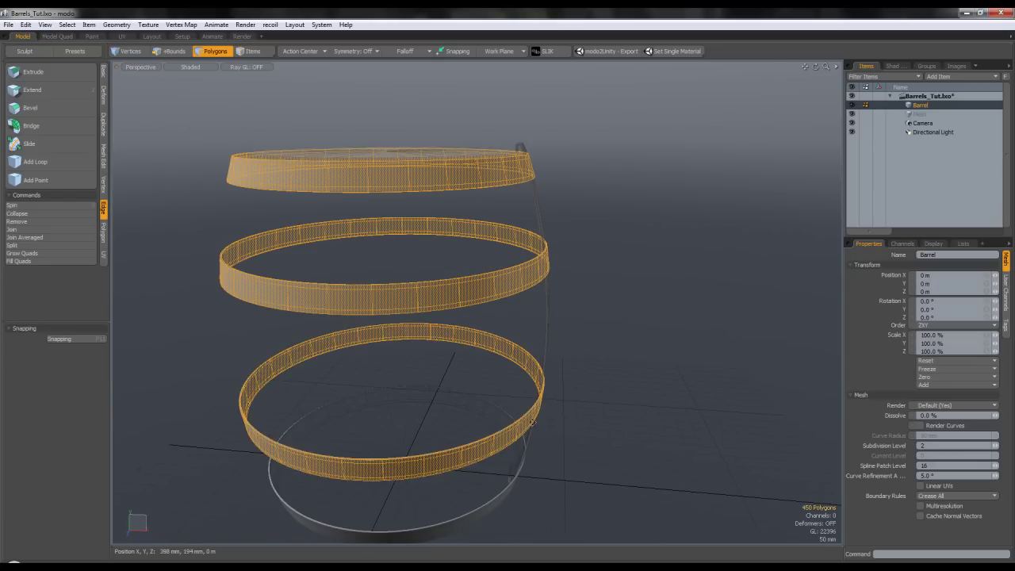
{"action": "left_click_drag", "start_coordinate": [536, 427], "coordinate": [500, 354], "text": "alt+shift"}
{"action": "double_click", "coordinate": [490, 413], "text": "shift"}
{"action": "scroll", "coordinate": [487, 401], "scroll_direction": "up", "scroll_amount": 10}
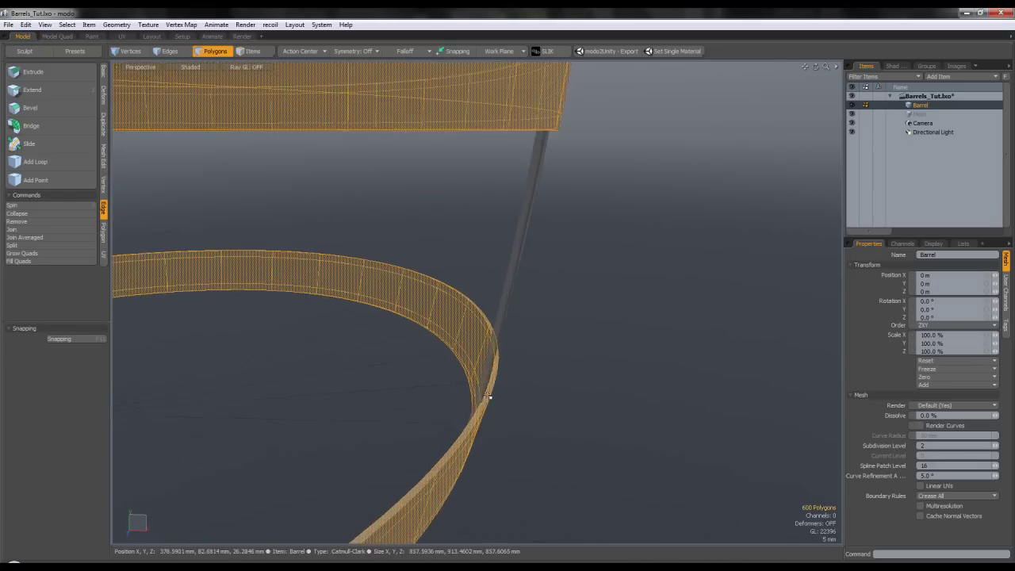
{"action": "left_click_drag", "start_coordinate": [489, 393], "coordinate": [458, 405], "text": "alt"}
{"action": "left_click", "coordinate": [634, 405]}
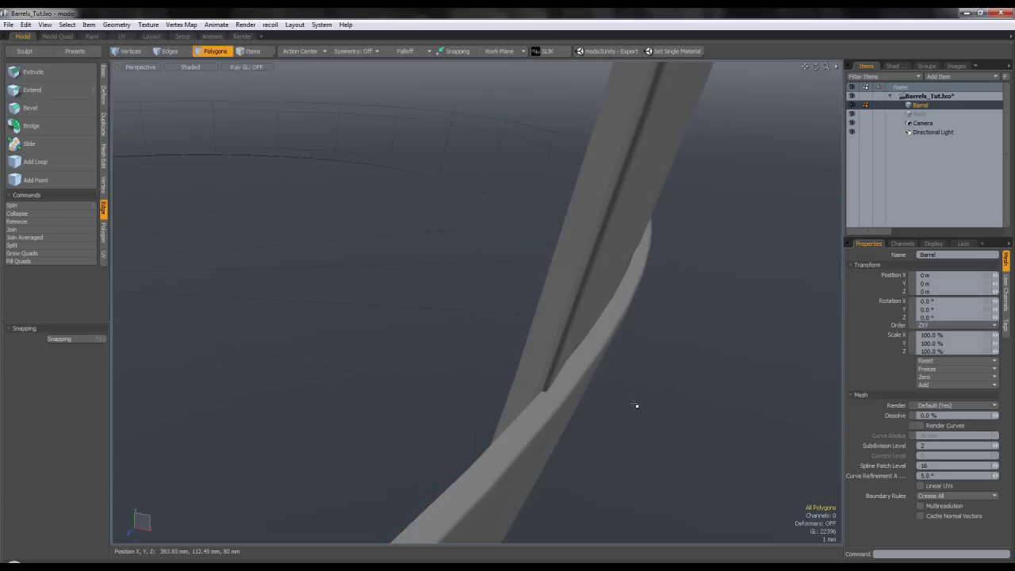
- Select the lowest hoop and examine how it and the other hoops fit against the strip
{"action": "double_click", "coordinate": [611, 336]}
{"action": "scroll", "coordinate": [615, 339], "scroll_direction": "down", "scroll_amount": 6}
{"action": "left_click_drag", "start_coordinate": [647, 354], "coordinate": [617, 415], "text": "alt"}
{"action": "scroll", "coordinate": [660, 291], "scroll_direction": "up", "scroll_amount": 5}
{"action": "left_click_drag", "start_coordinate": [649, 279], "coordinate": [605, 227], "text": "alt"}
{"action": "scroll", "coordinate": [584, 290], "scroll_direction": "down", "scroll_amount": 7}
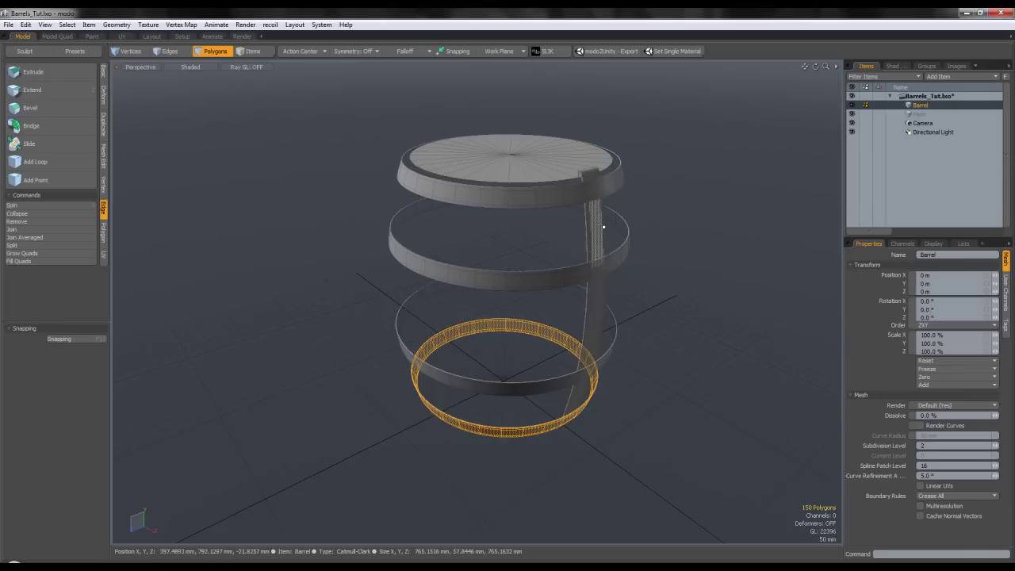
{"action": "scroll", "coordinate": [599, 189], "scroll_direction": "up", "scroll_amount": 5}
{"action": "left_click_drag", "start_coordinate": [598, 187], "coordinate": [609, 300], "text": "alt"}
{"action": "left_click", "coordinate": [659, 264]}
{"action": "scroll", "coordinate": [659, 264], "scroll_direction": "down", "scroll_amount": 5}
{"action": "left_click_drag", "start_coordinate": [615, 364], "coordinate": [516, 324], "text": "alt"}
- Scale the two middle hoops together to 99.5% in X and Z
{"action": "double_click", "coordinate": [605, 367]}
{"action": "double_click", "coordinate": [557, 406], "text": "shift"}
{"action": "scroll", "coordinate": [561, 238], "scroll_direction": "up", "scroll_amount": 5}
{"action": "key", "text": "r"}
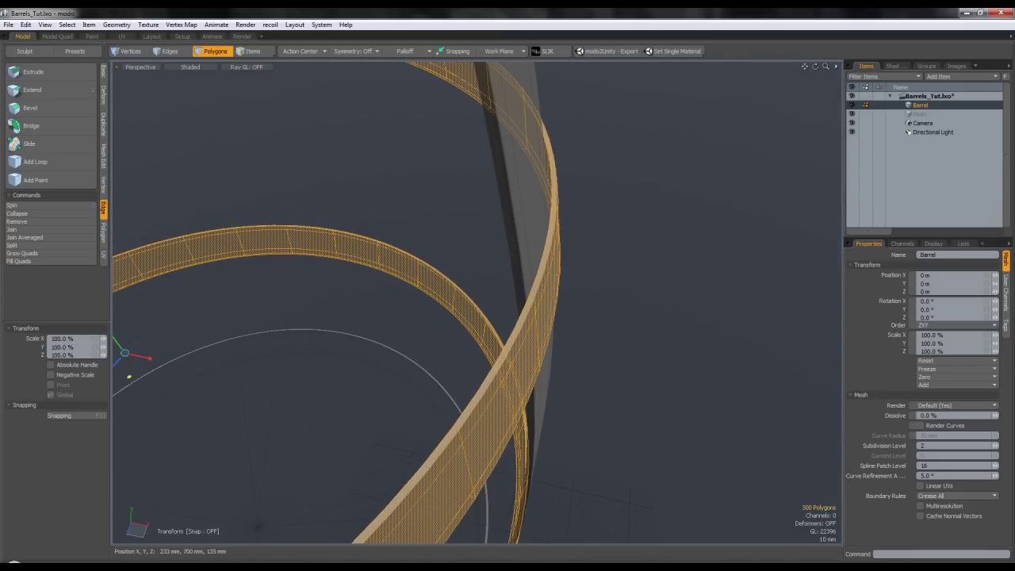
{"action": "left_click_drag", "start_coordinate": [129, 377], "coordinate": [127, 377]}
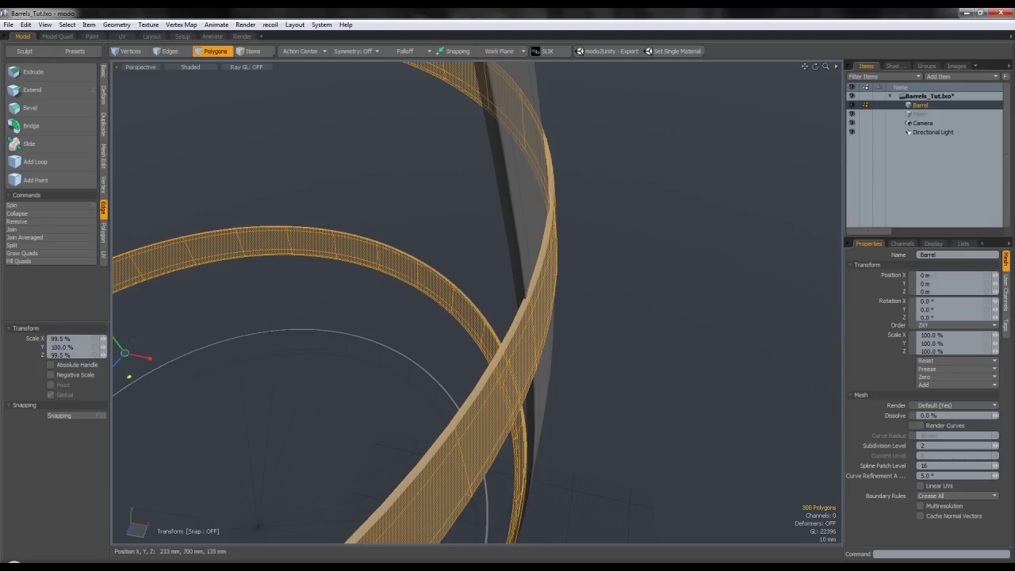
{"action": "left_click_drag", "start_coordinate": [471, 271], "coordinate": [564, 273], "text": "alt"}
{"action": "key", "text": "space"}
{"action": "left_click", "coordinate": [811, 403]}
- Isolate the stave strip by hiding all other geometry, select it, and set the action center to Origin
{"action": "scroll", "coordinate": [811, 403], "scroll_direction": "down", "scroll_amount": 10}
{"action": "double_click", "coordinate": [567, 352]}
{"action": "left_click_drag", "start_coordinate": [568, 352], "coordinate": [582, 286], "text": "alt"}
{"action": "key", "text": "shift+h"}
{"action": "left_click", "coordinate": [634, 285]}
{"action": "double_click", "coordinate": [532, 315]}
{"action": "mouse_move", "coordinate": [532, 315]}
{"action": "left_mouse_down", "text": "alt"}
{"action": "mouse_move", "coordinate": [481, 307]}
{"action": "mouse_move", "coordinate": [536, 328]}
{"action": "left_mouse_up", "text": "alt"}
{"action": "left_click", "coordinate": [298, 51]}
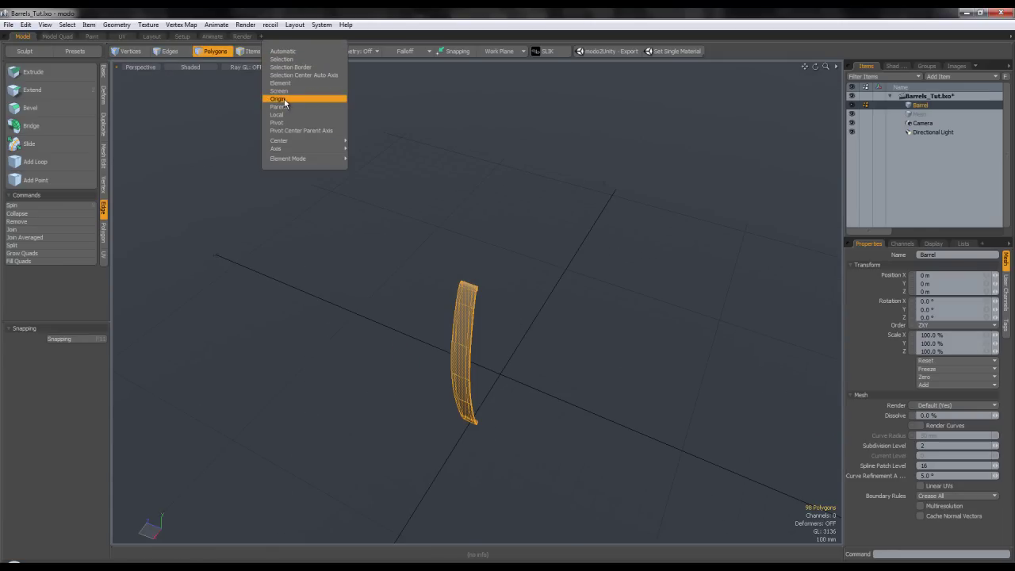
{"action": "left_click", "coordinate": [283, 100]}
- Create a radial array of the strip about the Y axis at the origin with a count of 29
{"action": "left_click", "coordinate": [107, 124]}
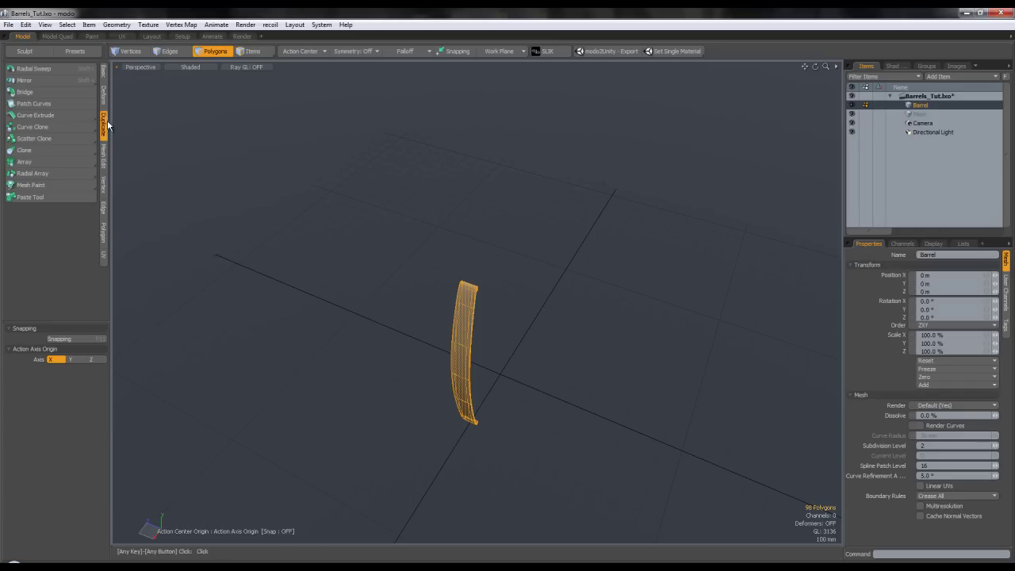
{"action": "left_click", "coordinate": [32, 173]}
{"action": "left_click", "coordinate": [500, 373]}
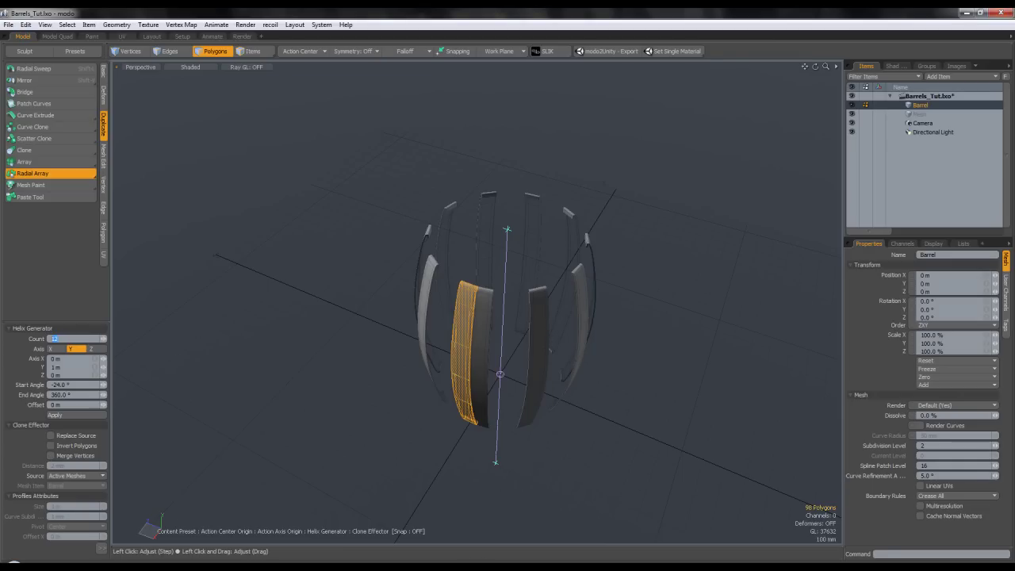
{"action": "mouse_move", "coordinate": [604, 259]}
{"action": "left_mouse_down", "text": "alt"}
{"action": "mouse_move", "coordinate": [539, 220]}
{"action": "mouse_move", "coordinate": [486, 259]}
{"action": "mouse_move", "coordinate": [471, 245]}
{"action": "mouse_move", "coordinate": [600, 243]}
{"action": "mouse_move", "coordinate": [618, 262]}
{"action": "left_mouse_up", "text": "alt"}
{"action": "scroll", "coordinate": [507, 222], "scroll_direction": "up", "scroll_amount": 5}
{"action": "left_click_drag", "start_coordinate": [125, 349], "coordinate": [238, 321], "text": "alt+shift"}
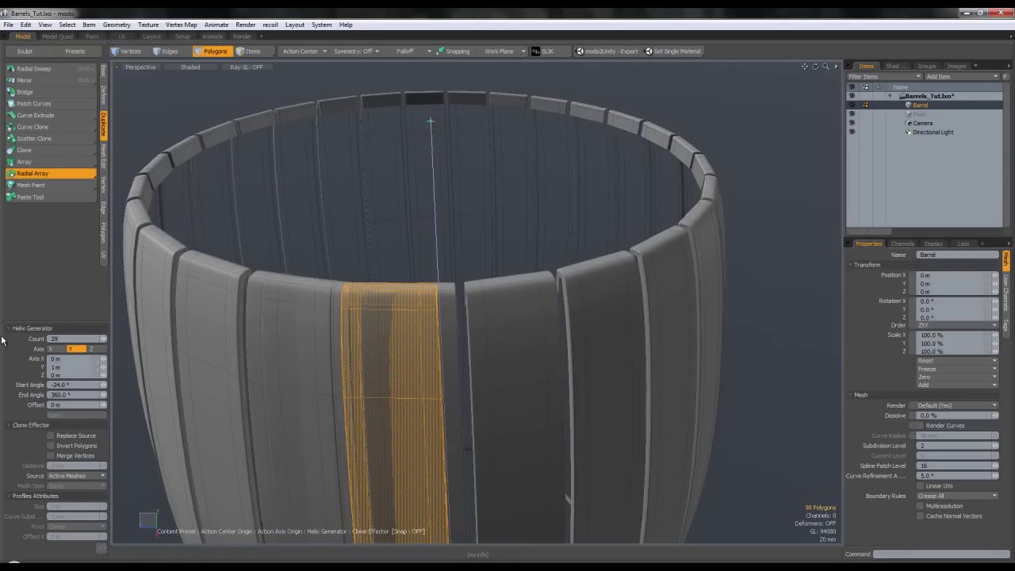
{"action": "key", "text": "Return"}
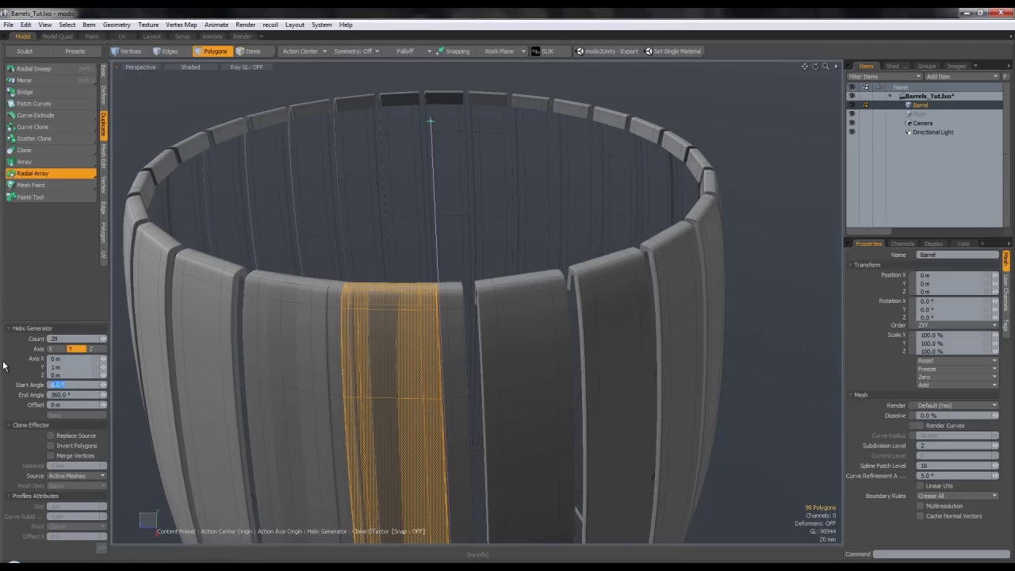
- Set the radial array's start angle to 0° and its count to 30
{"action": "key", "text": "Return"}
{"action": "left_click_drag", "start_coordinate": [297, 259], "coordinate": [162, 316], "text": "alt"}
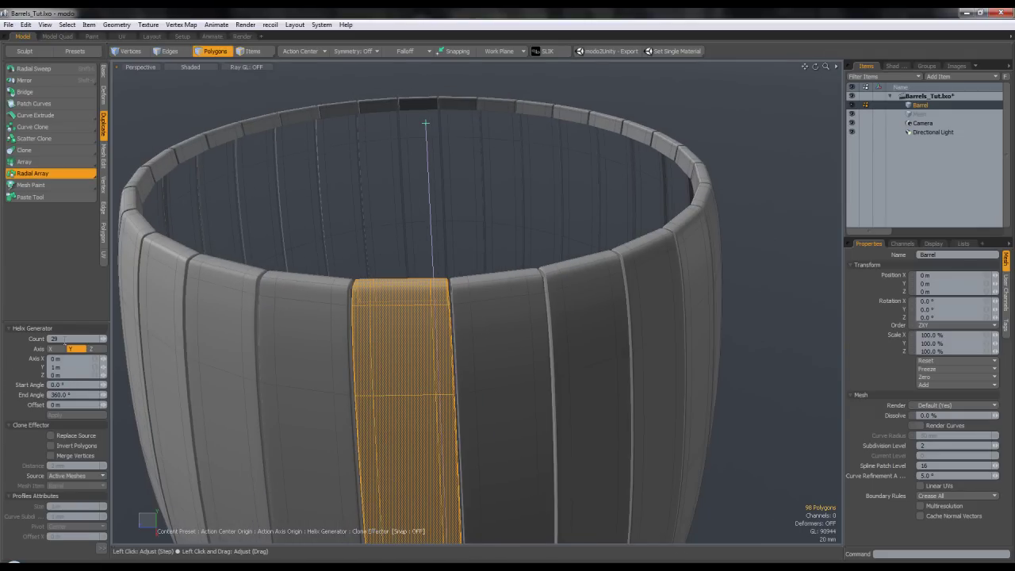
{"action": "left_click_drag", "start_coordinate": [402, 188], "coordinate": [376, 188], "text": "alt"}
{"action": "scroll", "coordinate": [413, 226], "scroll_direction": "down", "scroll_amount": 5}
{"action": "left_click_drag", "start_coordinate": [413, 225], "coordinate": [325, 214], "text": "alt"}
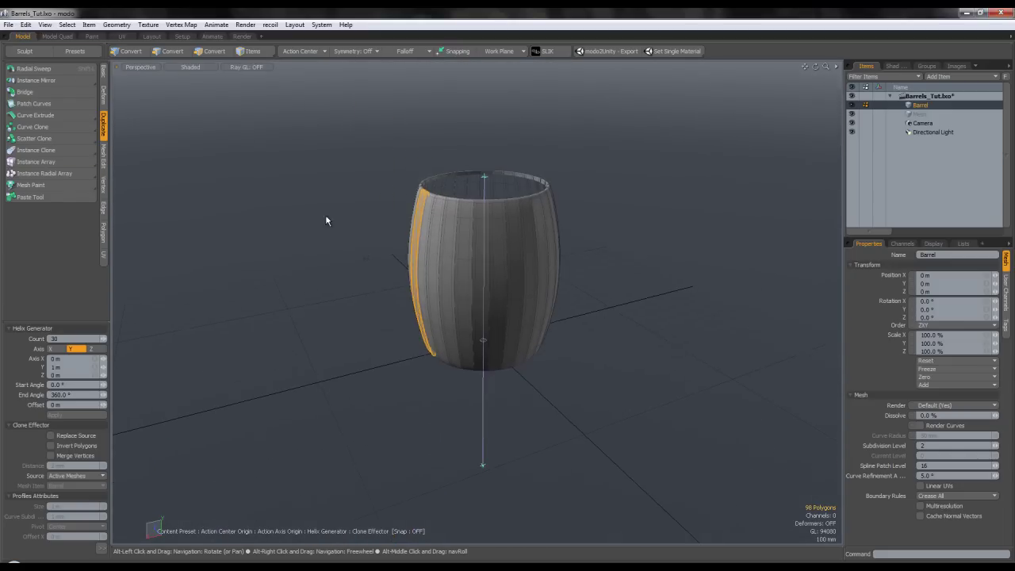
- Examine the seams between the arrayed staves, then undo the radial array
{"action": "scroll", "coordinate": [523, 232], "scroll_direction": "up", "scroll_amount": 5}
{"action": "left_click_drag", "start_coordinate": [523, 232], "coordinate": [457, 222], "text": "alt"}
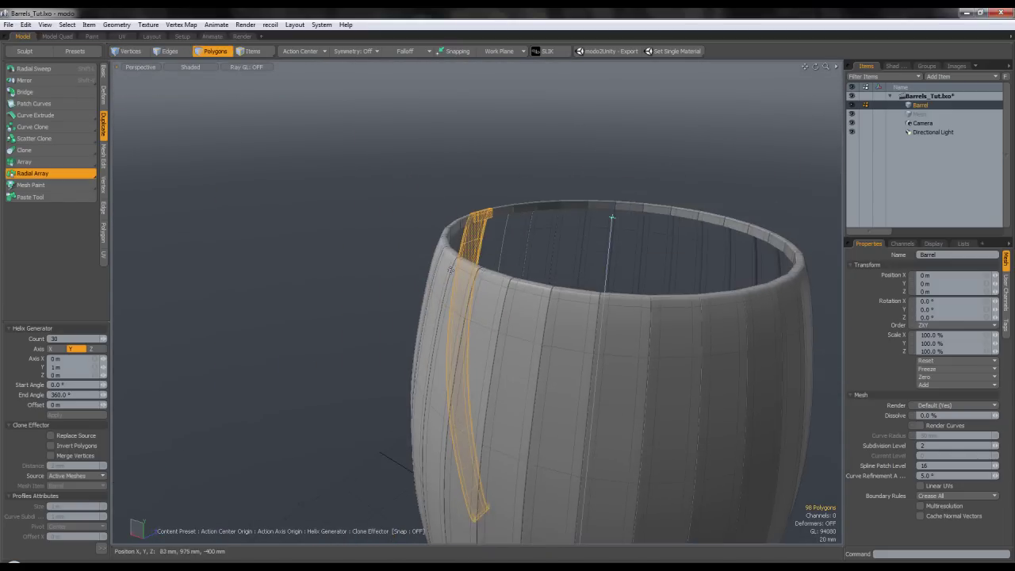
{"action": "scroll", "coordinate": [457, 222], "scroll_direction": "up", "scroll_amount": 5}
{"action": "scroll", "coordinate": [470, 200], "scroll_direction": "down", "scroll_amount": 1}
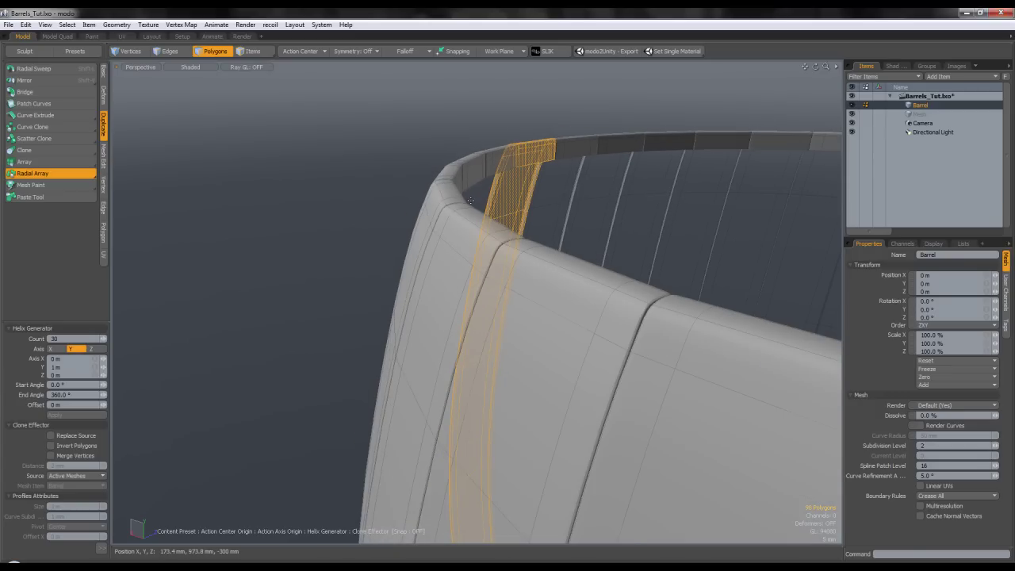
{"action": "key", "text": "ctrl+z"}
{"action": "key", "text": "ctrl+z"}
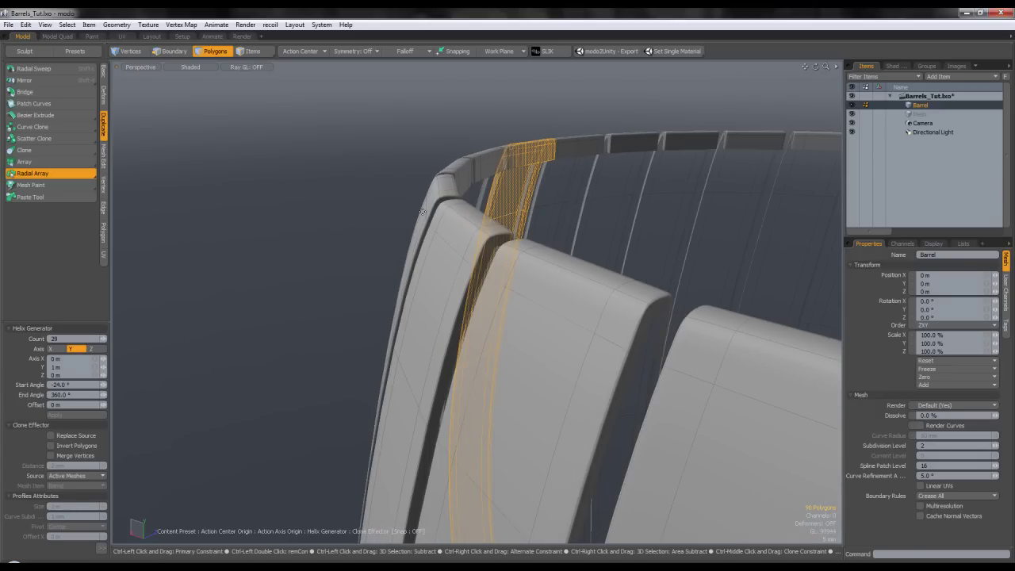
{"action": "key", "text": "space"}
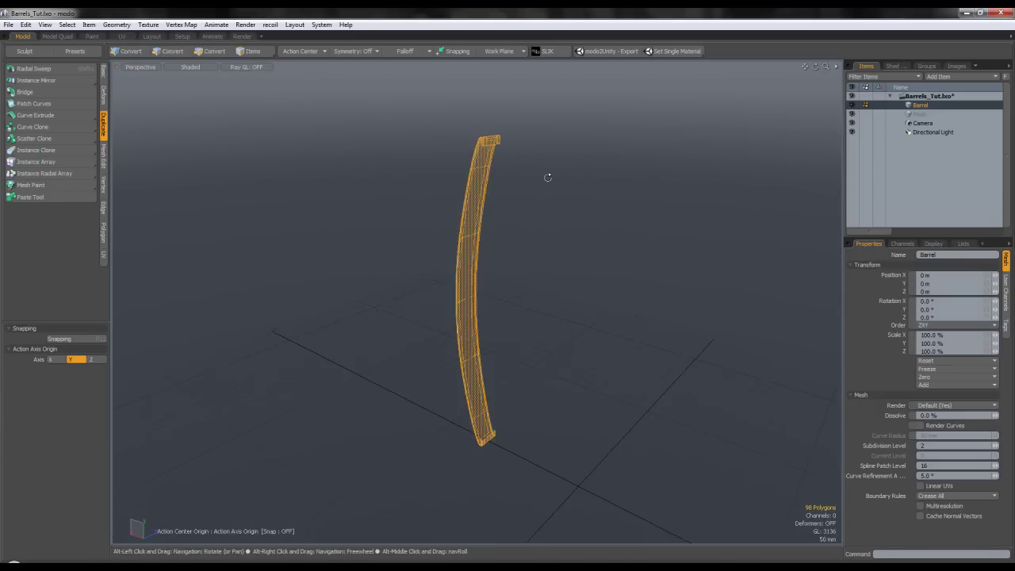
- Turn subdivision off and add two symmetric loop slices at 20% across the strip's upper end
{"action": "left_click_drag", "start_coordinate": [547, 178], "coordinate": [519, 208], "text": "alt"}
{"action": "left_click", "coordinate": [536, 170]}
{"action": "scroll", "coordinate": [489, 161], "scroll_direction": "up", "scroll_amount": 5}
{"action": "scroll", "coordinate": [541, 189], "scroll_direction": "up", "scroll_amount": 2}
{"action": "key", "text": "Tab"}
{"action": "left_click", "coordinate": [536, 291]}
{"action": "scroll", "coordinate": [529, 244], "scroll_direction": "up", "scroll_amount": 3}
{"action": "key", "text": "alt+c"}
{"action": "left_click", "coordinate": [516, 210]}
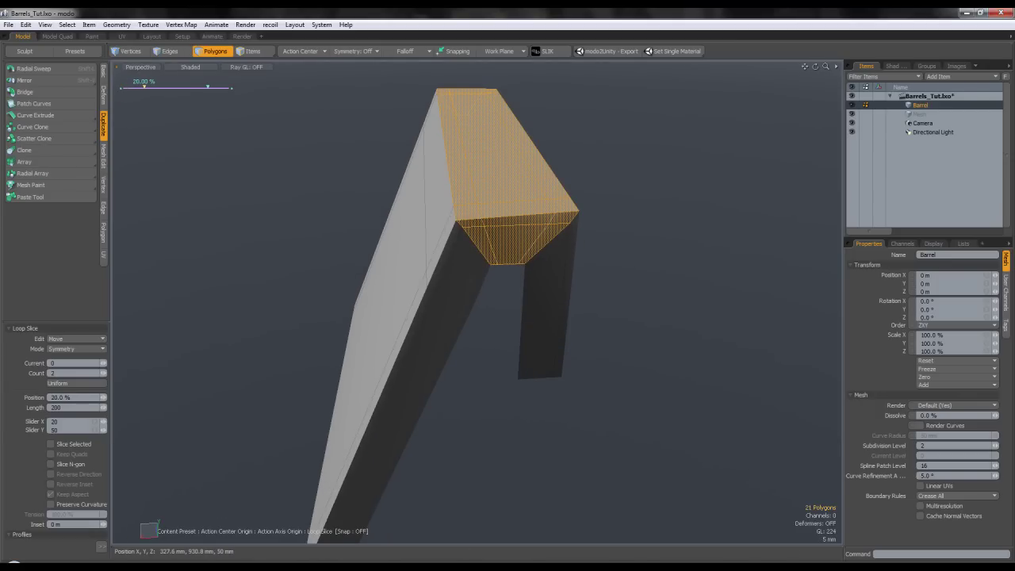
{"action": "key", "text": "q"}
- Add the same symmetric loop slices across the strip's lower end
{"action": "scroll", "coordinate": [515, 213], "scroll_direction": "down", "scroll_amount": 6}
{"action": "left_click_drag", "start_coordinate": [536, 299], "coordinate": [488, 308], "text": "alt"}
{"action": "scroll", "coordinate": [514, 220], "scroll_direction": "up", "scroll_amount": 3}
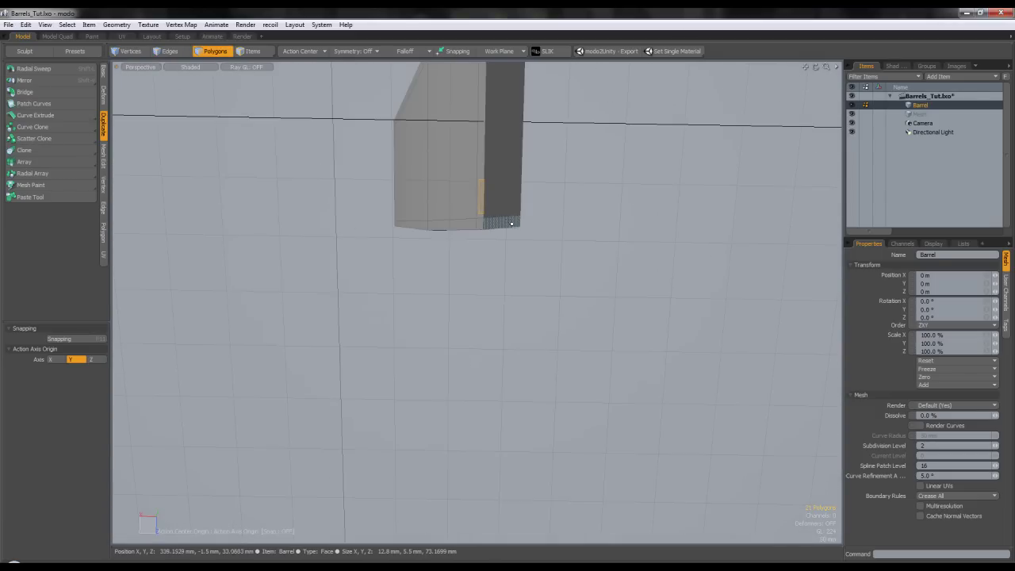
{"action": "left_click", "coordinate": [503, 219]}
{"action": "left_click_drag", "start_coordinate": [503, 220], "coordinate": [505, 203]}
{"action": "key", "text": "alt+c"}
{"action": "left_click", "coordinate": [505, 206]}
{"action": "key", "text": "q"}
- Turn subdivision back on and examine the sharpened upper end of the strip
{"action": "left_click", "coordinate": [576, 225]}
{"action": "scroll", "coordinate": [580, 225], "scroll_direction": "down", "scroll_amount": 5}
{"action": "left_click_drag", "start_coordinate": [579, 225], "coordinate": [560, 239], "text": "alt"}
{"action": "scroll", "coordinate": [557, 190], "scroll_direction": "up", "scroll_amount": 2}
{"action": "scroll", "coordinate": [557, 190], "scroll_direction": "down", "scroll_amount": 4}
{"action": "scroll", "coordinate": [545, 278], "scroll_direction": "up", "scroll_amount": 4}
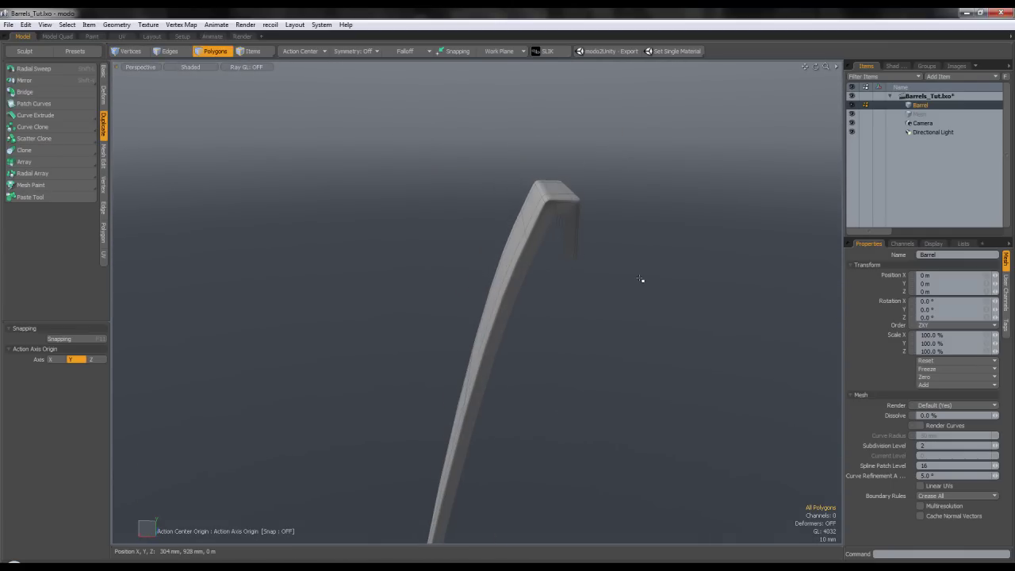
- Unhide the rest of the barrel and radially array the stave strip around the Y axis with a count of 30, adjusting the start angle
{"action": "key", "text": "u"}
{"action": "double_click", "coordinate": [544, 222]}
{"action": "left_click", "coordinate": [297, 53]}
{"action": "left_click", "coordinate": [190, 139]}
{"action": "left_click", "coordinate": [35, 174]}
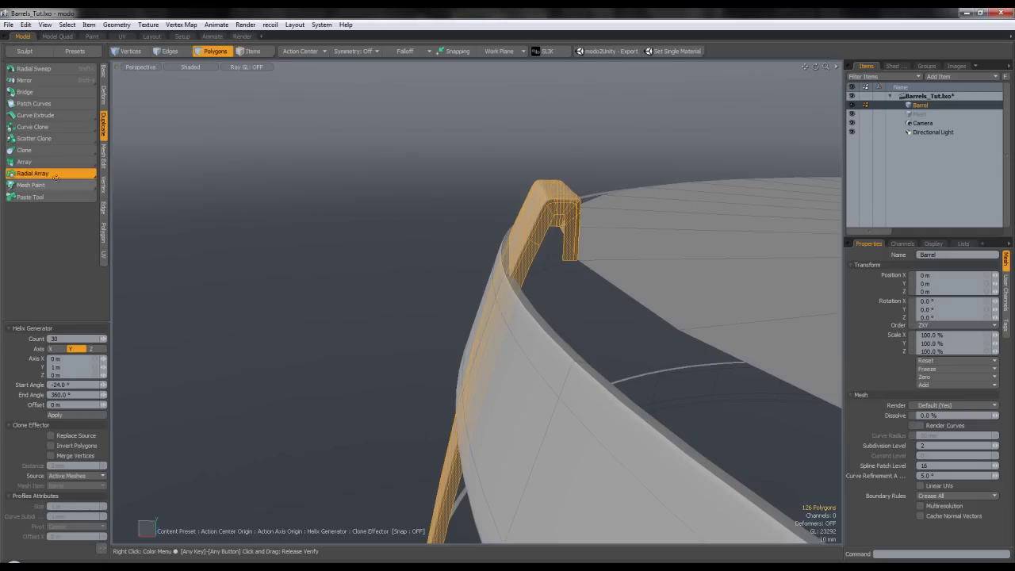
{"action": "left_click", "coordinate": [398, 247]}
{"action": "scroll", "coordinate": [400, 244], "scroll_direction": "down", "scroll_amount": 3}
{"action": "left_click", "coordinate": [71, 348]}
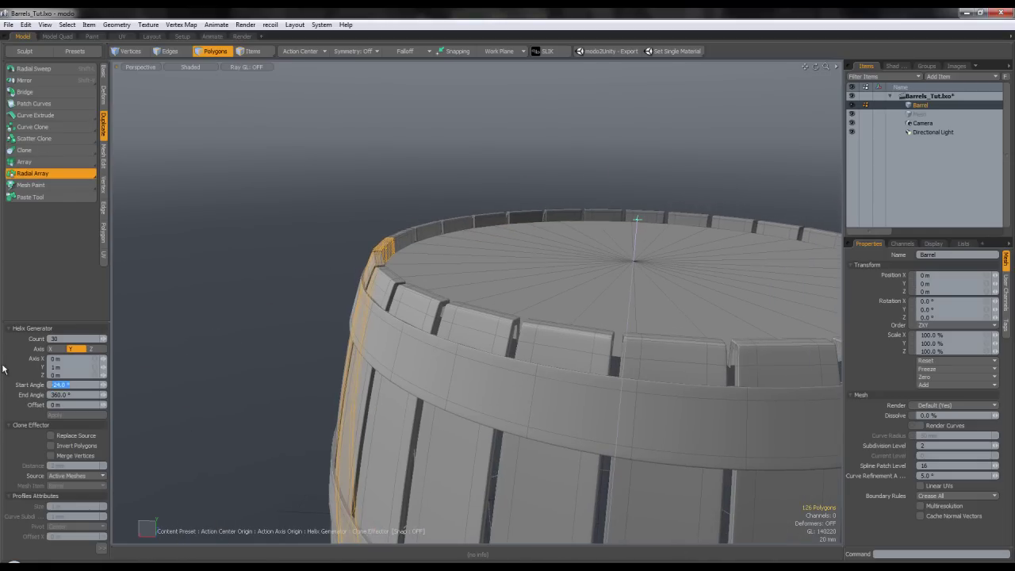
{"action": "key", "text": "Return"}
{"action": "left_click_drag", "start_coordinate": [311, 190], "coordinate": [307, 233], "text": "alt"}
{"action": "key", "text": "q"}
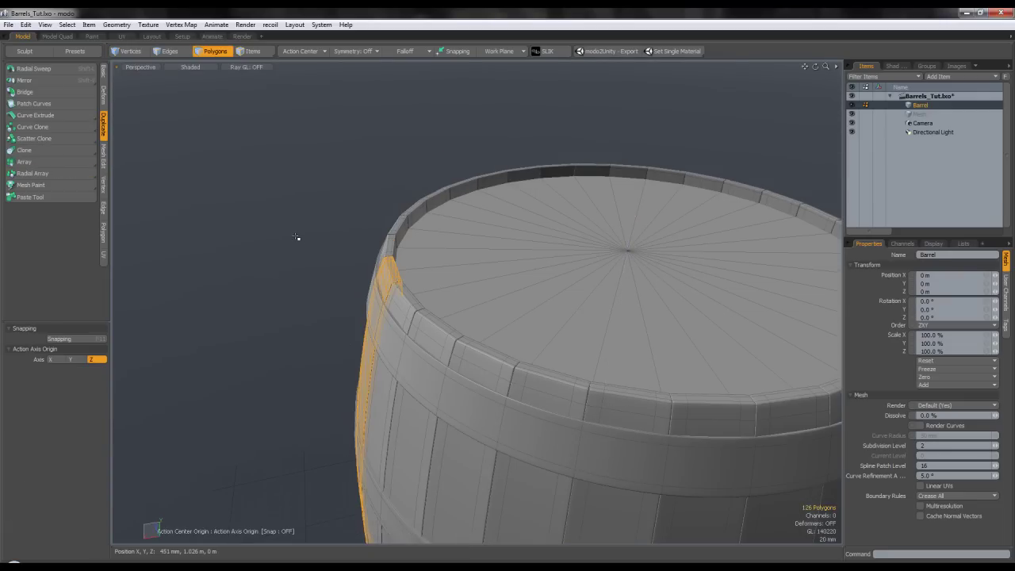
- Examine the arrayed staves, caps and hoops of the complete barrel from several angles and distances
{"action": "left_click", "coordinate": [296, 237]}
{"action": "scroll", "coordinate": [295, 237], "scroll_direction": "down", "scroll_amount": 5}
{"action": "scroll", "coordinate": [296, 237], "scroll_direction": "down", "scroll_amount": 3}
{"action": "key", "text": "ctrl+3"}
{"action": "left_click", "coordinate": [517, 288]}
{"action": "left_click_drag", "start_coordinate": [518, 279], "coordinate": [464, 217], "text": "alt"}
{"action": "scroll", "coordinate": [420, 287], "scroll_direction": "up", "scroll_amount": 5}
{"action": "left_click_drag", "start_coordinate": [525, 262], "coordinate": [454, 301], "text": "alt"}
{"action": "left_click_drag", "start_coordinate": [460, 290], "coordinate": [588, 253], "text": "ctrl+alt"}
{"action": "left_click_drag", "start_coordinate": [588, 253], "coordinate": [484, 279], "text": "alt"}
{"action": "scroll", "coordinate": [610, 283], "scroll_direction": "down", "scroll_amount": 5}
{"action": "scroll", "coordinate": [432, 249], "scroll_direction": "down", "scroll_amount": 1}
{"action": "double_click", "coordinate": [474, 243]}
{"action": "left_click", "coordinate": [688, 182]}
{"action": "left_click_drag", "start_coordinate": [686, 183], "coordinate": [607, 209], "text": "alt"}
{"action": "mouse_move", "coordinate": [590, 337]}
{"action": "left_mouse_down", "text": "alt+shift"}
{"action": "mouse_move", "coordinate": [578, 181]}
{"action": "mouse_move", "coordinate": [582, 330]}
{"action": "left_mouse_up", "text": "alt+shift"}
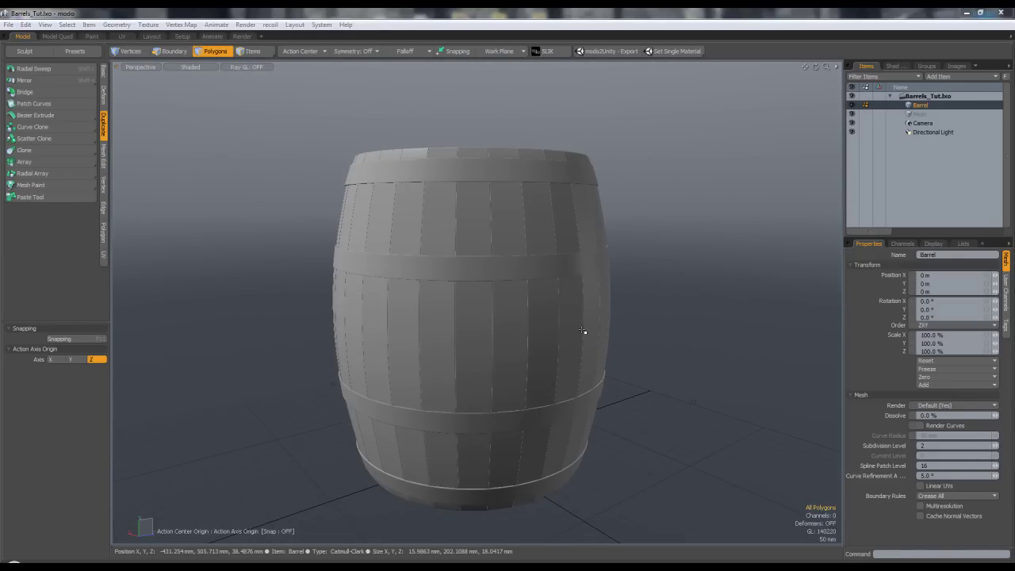
- Save the barrel scene and switch to the UV editing layout
{"action": "key", "text": "ctrl+s"}
{"action": "left_click", "coordinate": [435, 140]}
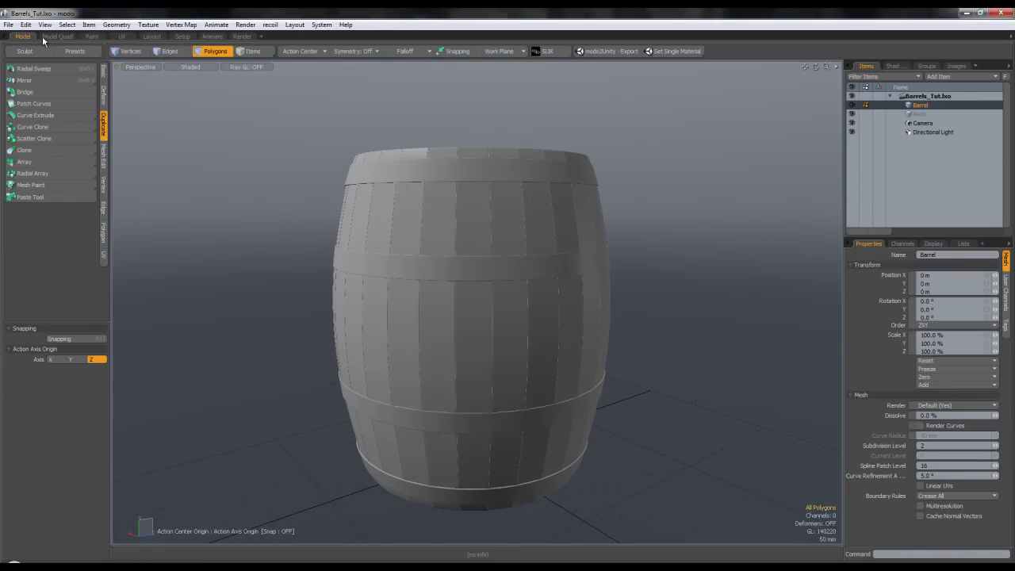
{"action": "left_click", "coordinate": [121, 36]}
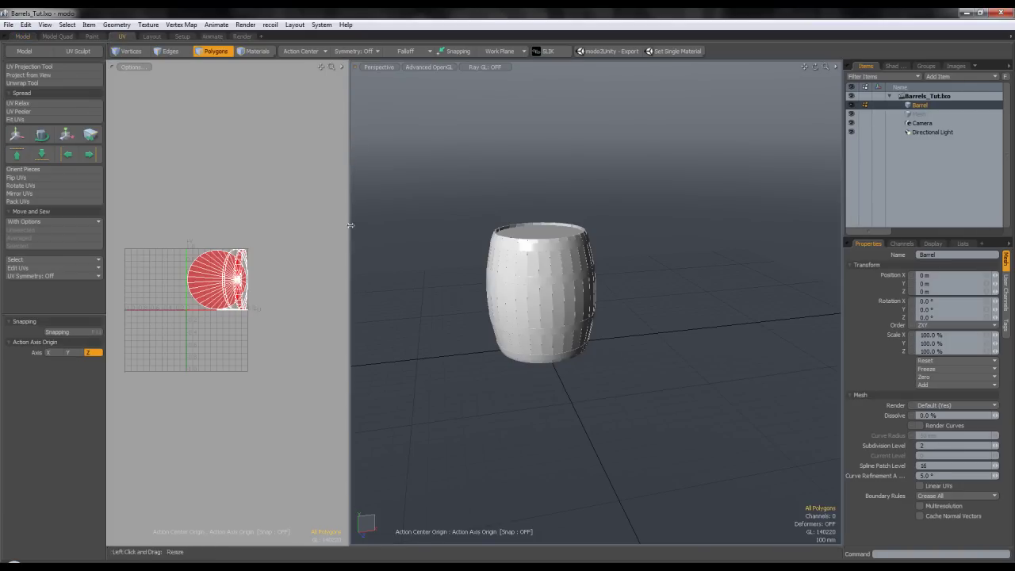
- Delete the unused Mesh item from the scene, leaving the Barrel item in place
{"action": "right_click", "coordinate": [924, 114]}
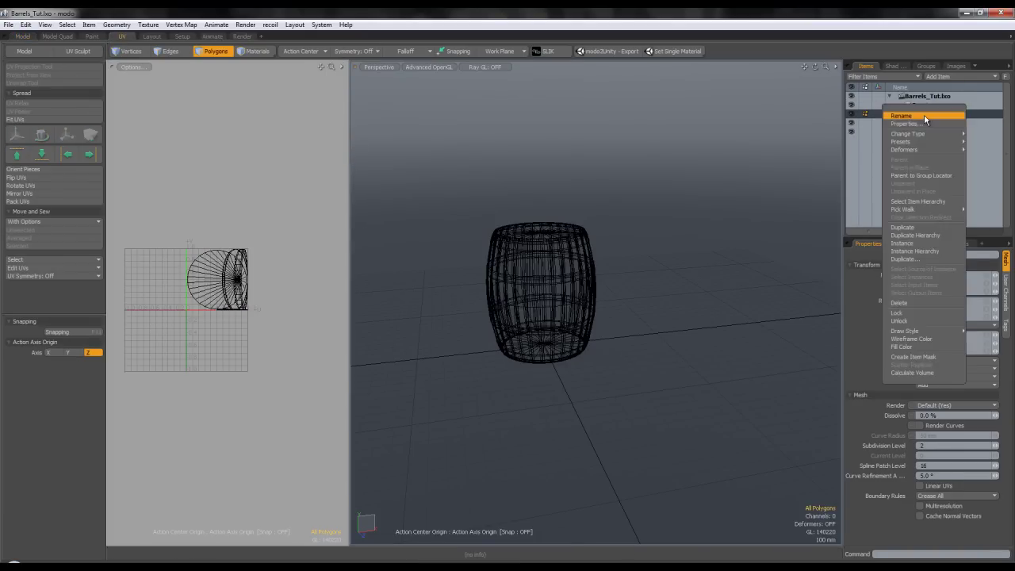
{"action": "left_click", "coordinate": [924, 115]}
{"action": "left_click", "coordinate": [472, 150]}
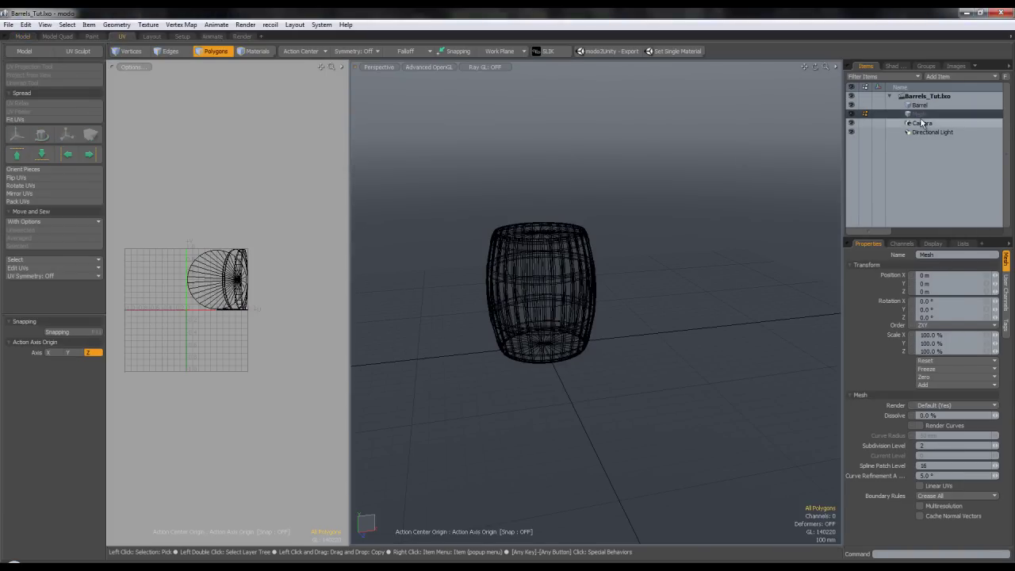
{"action": "key", "text": "Delete"}
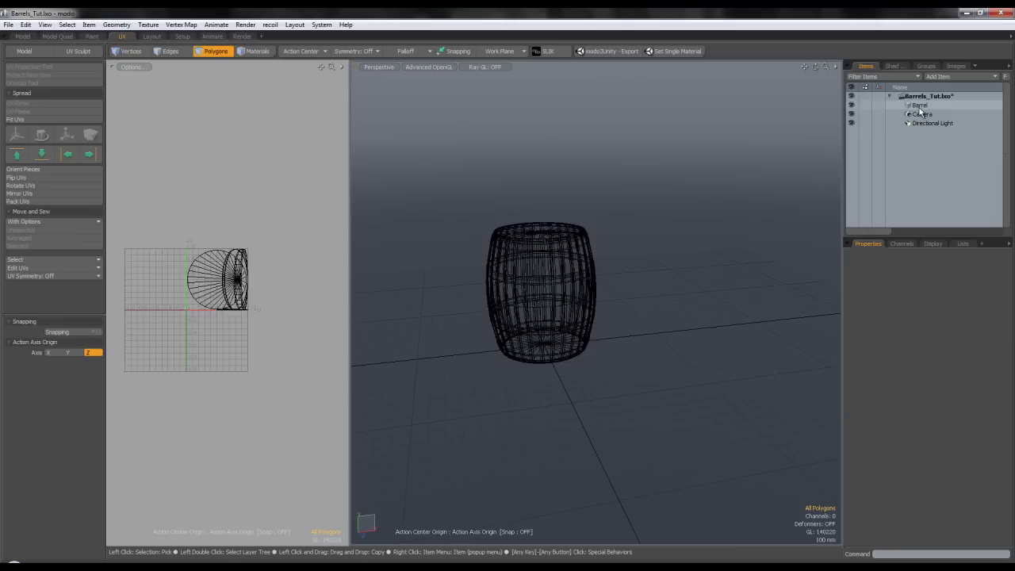
- Select the Barrel item and delete its existing UV map named Texture
{"action": "left_click", "coordinate": [919, 105]}
{"action": "left_click", "coordinate": [963, 243]}
{"action": "left_click", "coordinate": [852, 275]}
{"action": "right_click", "coordinate": [884, 282]}
{"action": "left_click", "coordinate": [885, 283]}
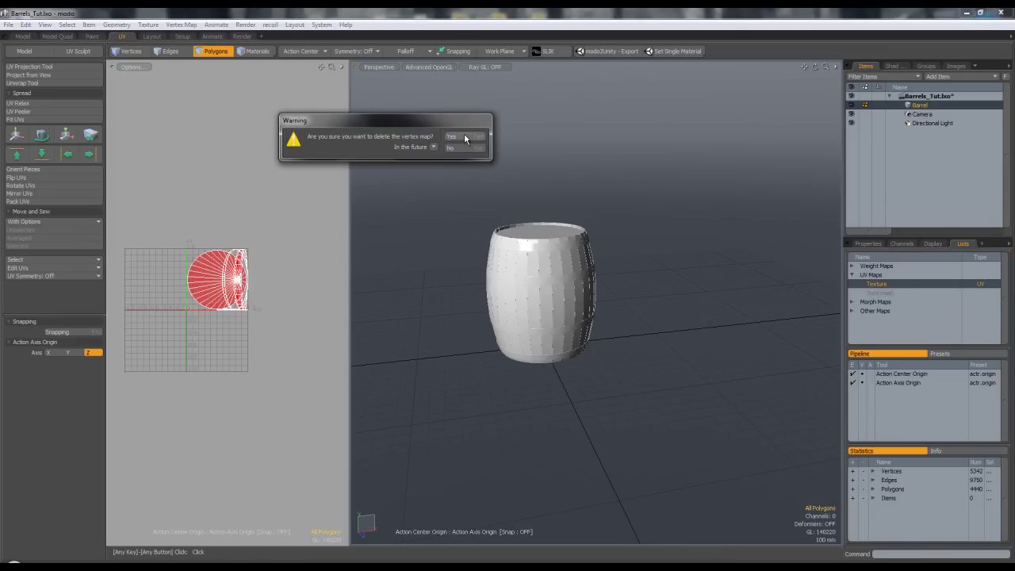
{"action": "left_click", "coordinate": [465, 137]}
- Create two new UV maps for the barrel, named Planks and Caps
{"action": "left_click", "coordinate": [898, 286]}
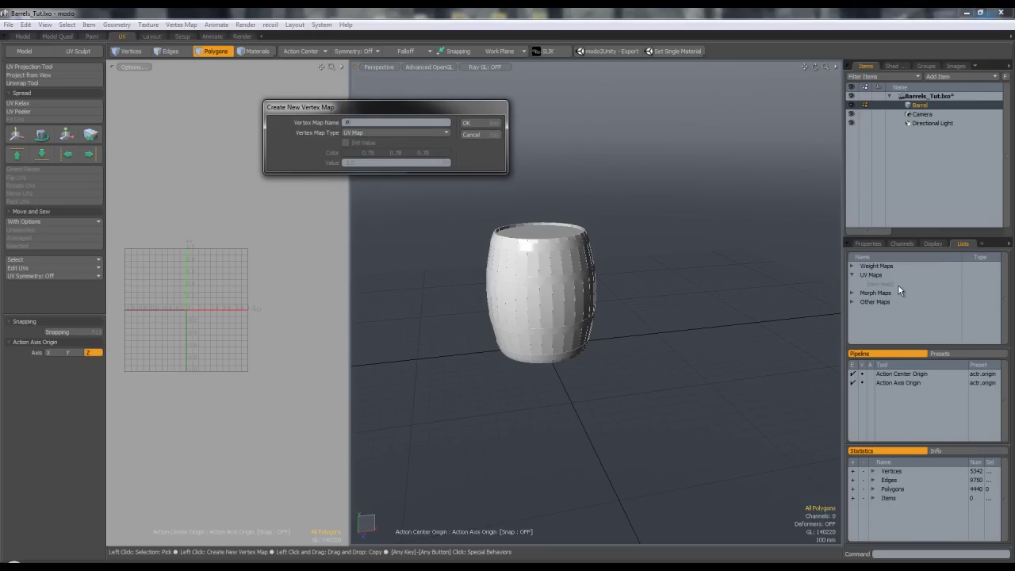
{"action": "type", "text": "Planks"}
{"action": "key", "text": "Return"}
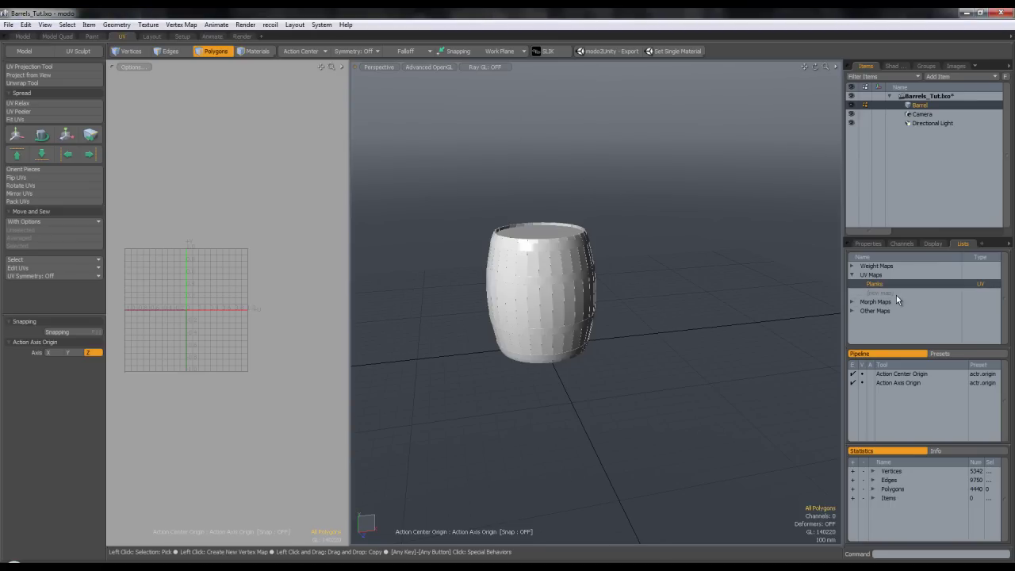
{"action": "left_click", "coordinate": [895, 293]}
{"action": "type", "text": "Caps"}
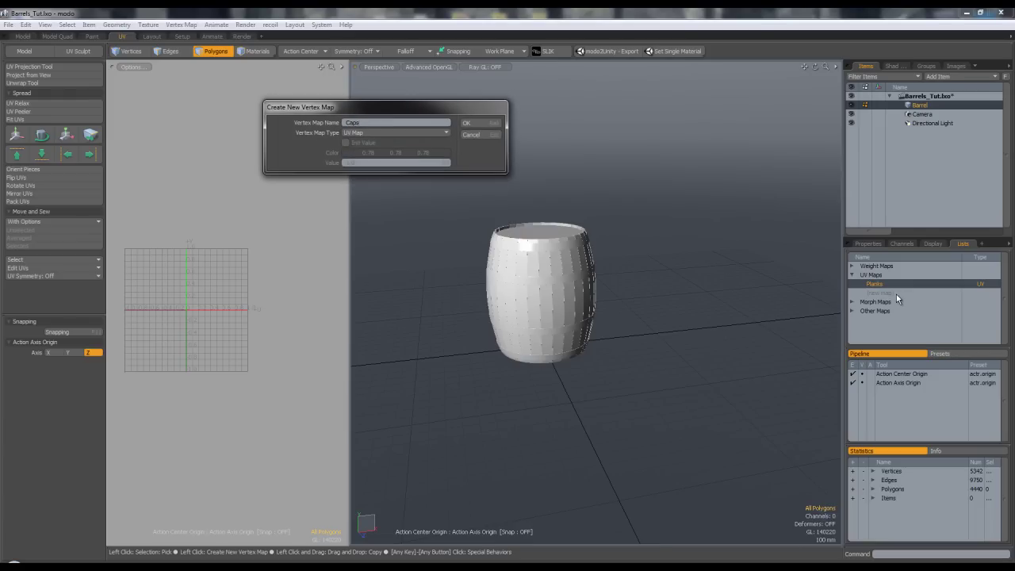
{"action": "key", "text": "Return"}
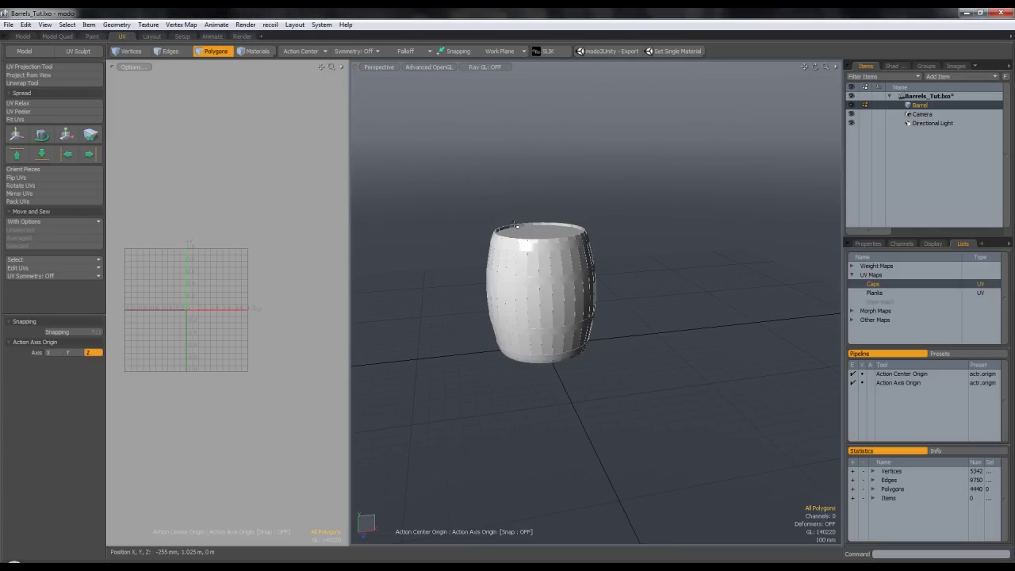
- Isolate the barrel's upper and lower cap discs by hiding all other geometry, and clear the selection
{"action": "double_click", "coordinate": [547, 233]}
{"action": "left_click_drag", "start_coordinate": [548, 228], "coordinate": [546, 114], "text": "alt"}
{"action": "left_click_drag", "start_coordinate": [581, 342], "coordinate": [607, 417], "text": "alt"}
{"action": "double_click", "coordinate": [548, 398], "text": "shift"}
{"action": "key", "text": "shift+h"}
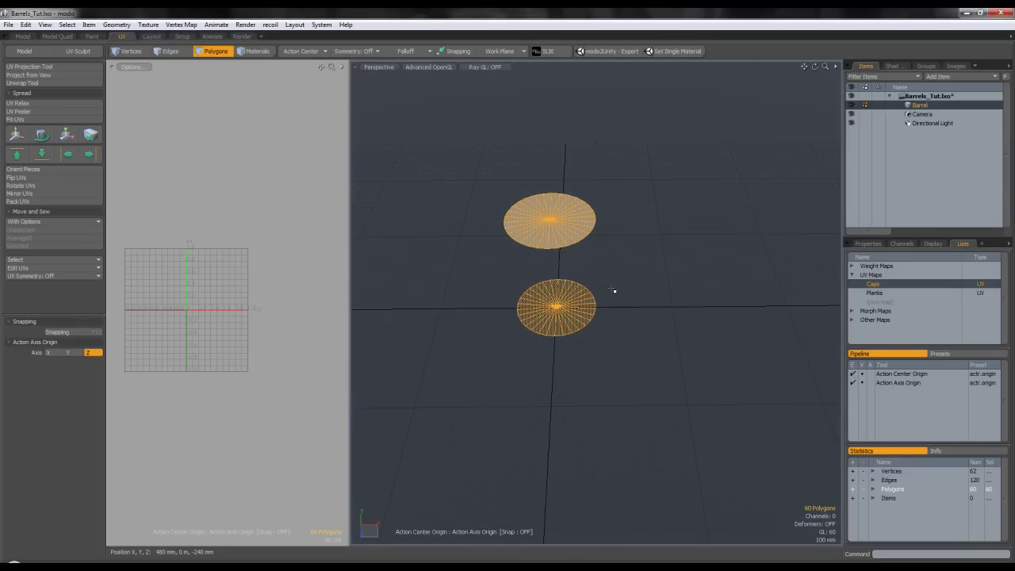
{"action": "left_click", "coordinate": [614, 287]}
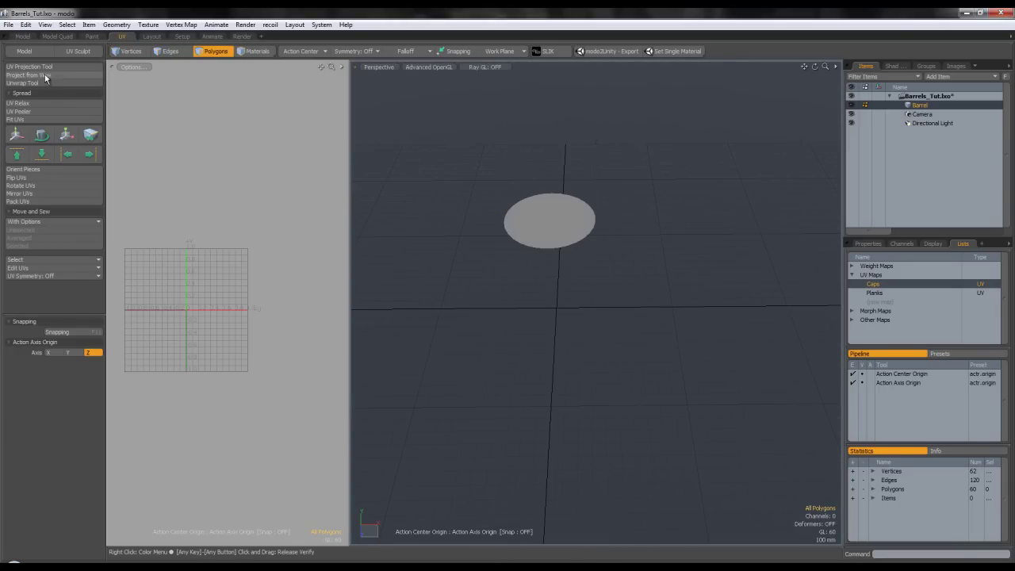
- Try to project the barrel caps' UVs from the top view onto the Caps map, and undo the projection
{"action": "key", "text": "ctrl+space"}
{"action": "left_click", "coordinate": [651, 195]}
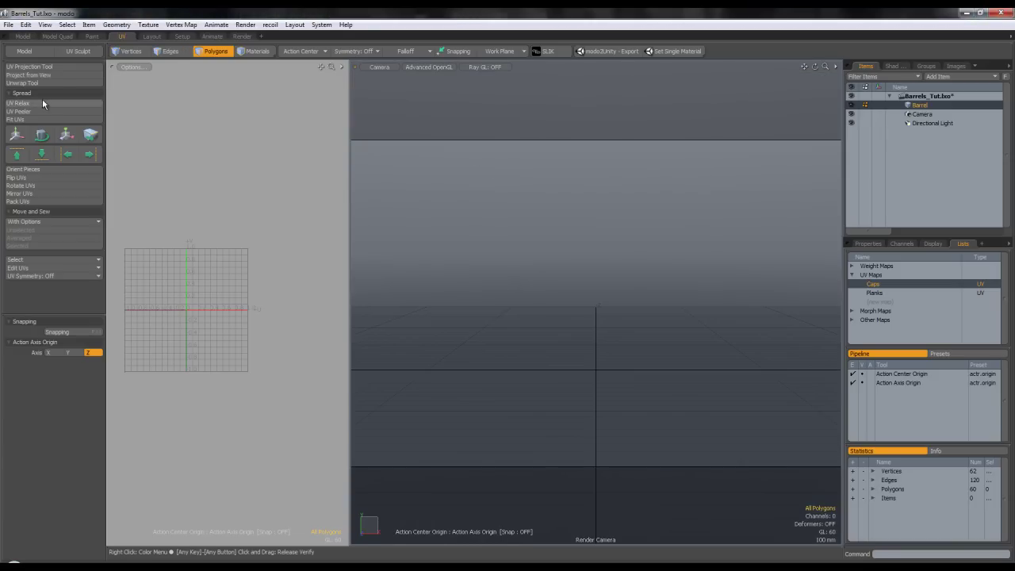
{"action": "left_click", "coordinate": [47, 86]}
{"action": "key", "text": "ctrl+space"}
{"action": "left_click", "coordinate": [581, 233]}
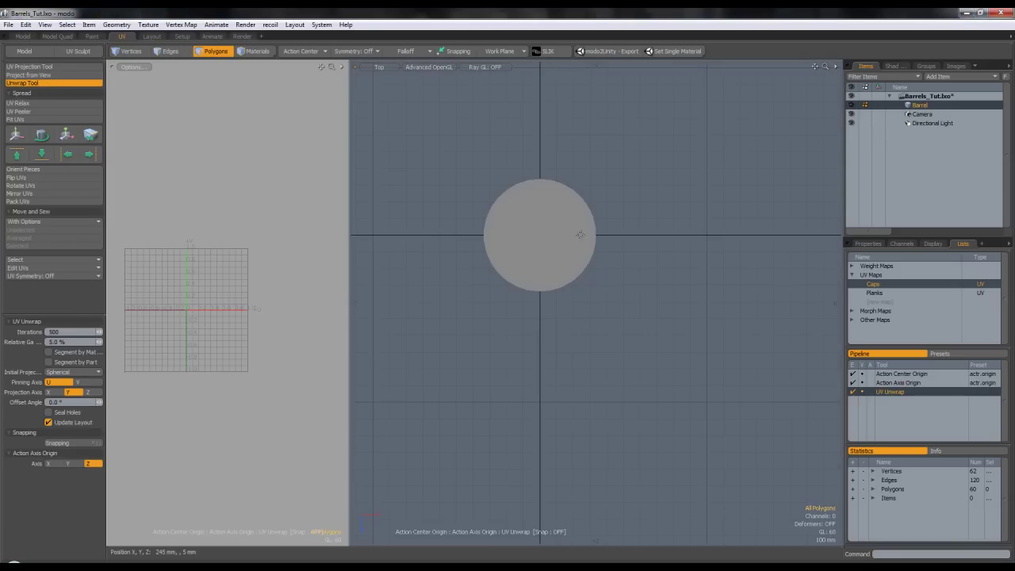
{"action": "left_click", "coordinate": [63, 66]}
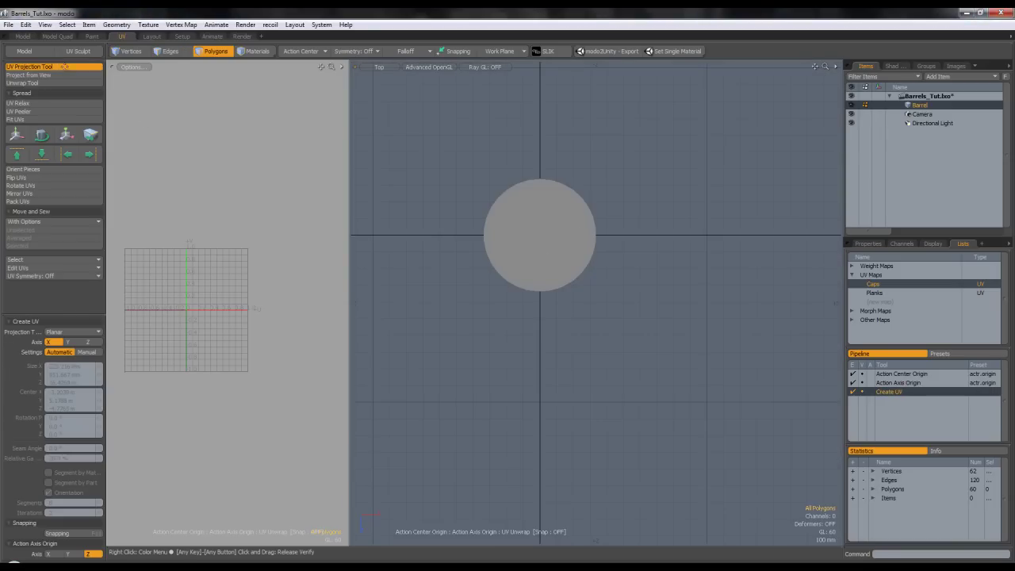
{"action": "left_click", "coordinate": [71, 77]}
{"action": "left_click", "coordinate": [530, 251]}
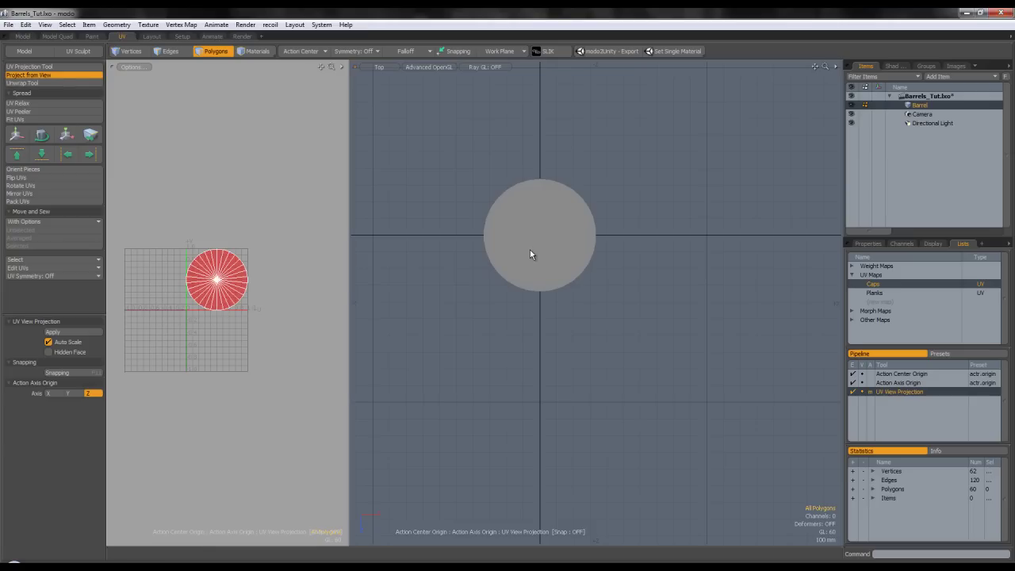
{"action": "key", "text": "ctrl+z"}
- Unwrap both barrel caps on the Caps UV map with the Unwrap Tool and drop the tool
{"action": "left_click", "coordinate": [48, 82]}
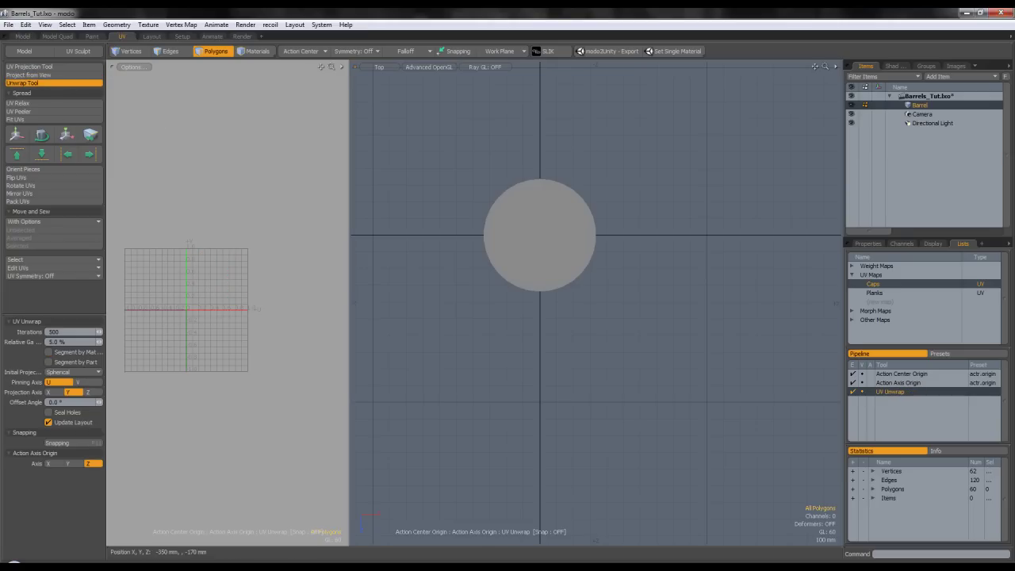
{"action": "left_click", "coordinate": [481, 207]}
{"action": "key", "text": "q"}
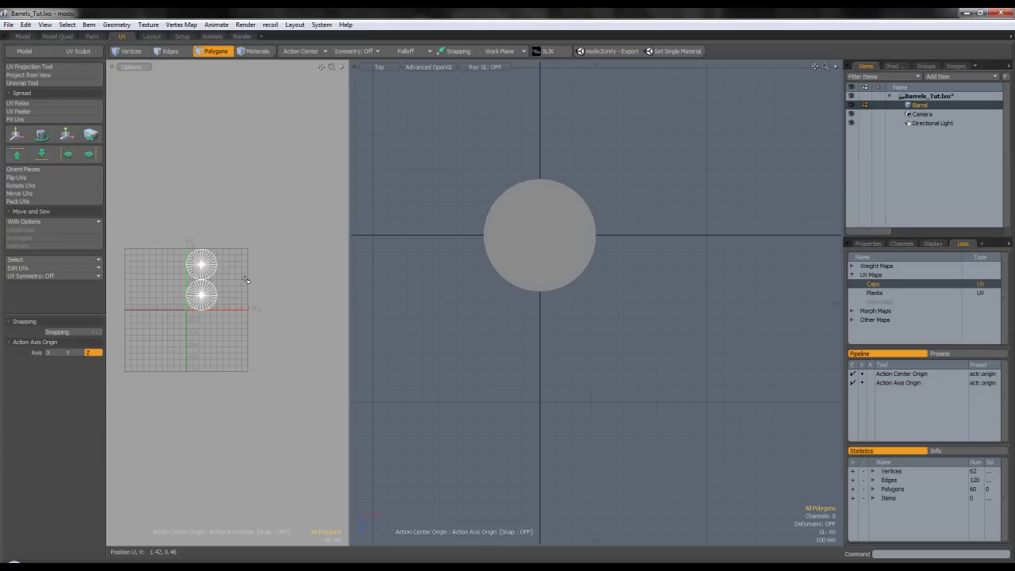
- Select the lower cap's UV island in a widened UV view and move it straight down below the UV tile
{"action": "scroll", "coordinate": [207, 273], "scroll_direction": "up", "scroll_amount": 5}
{"action": "double_click", "coordinate": [207, 274]}
{"action": "left_click_drag", "start_coordinate": [215, 290], "coordinate": [264, 277], "text": "alt+shift"}
{"action": "double_click", "coordinate": [261, 305]}
{"action": "left_click_drag", "start_coordinate": [346, 272], "coordinate": [428, 271]}
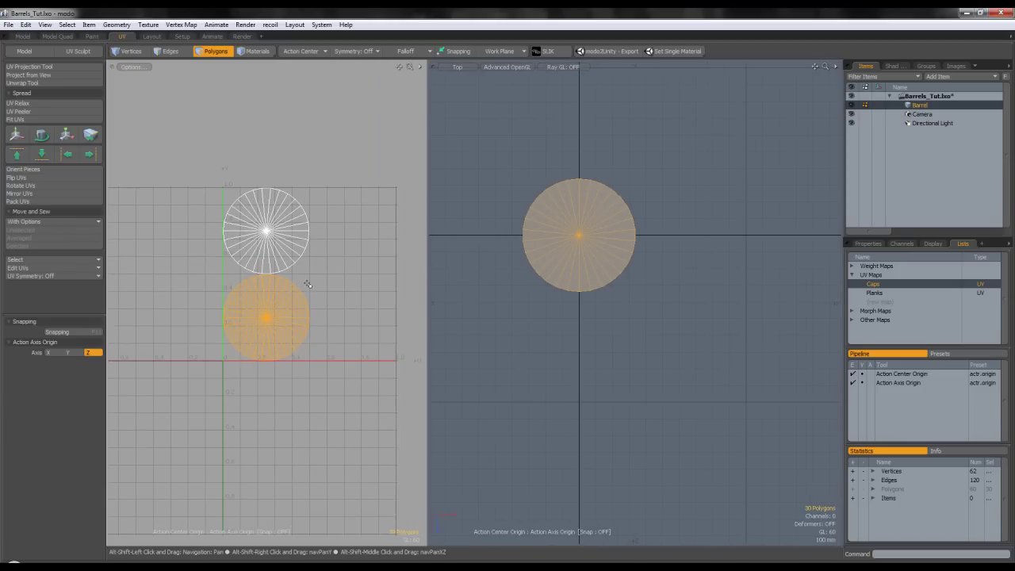
{"action": "key", "text": "w"}
{"action": "left_click_drag", "start_coordinate": [221, 317], "coordinate": [221, 439]}
{"action": "key", "text": "q"}
- Set the action center to Automatic and move the remaining cap's UV island above the tile, centred at about V 1.42
{"action": "double_click", "coordinate": [250, 217]}
{"action": "key", "text": "w"}
{"action": "key", "text": "q"}
{"action": "left_click", "coordinate": [312, 53]}
{"action": "left_click_drag", "start_coordinate": [346, 150], "coordinate": [335, 148], "text": "alt+shift"}
{"action": "left_click", "coordinate": [304, 147]}
{"action": "double_click", "coordinate": [280, 136]}
{"action": "key", "text": "w"}
{"action": "key", "text": "q"}
{"action": "key", "text": "w"}
{"action": "key", "text": "q"}
- Fit the upper and the lower cap islands one after the other to the full UV tile so they overlap
{"action": "left_click", "coordinate": [338, 148]}
{"action": "double_click", "coordinate": [279, 132]}
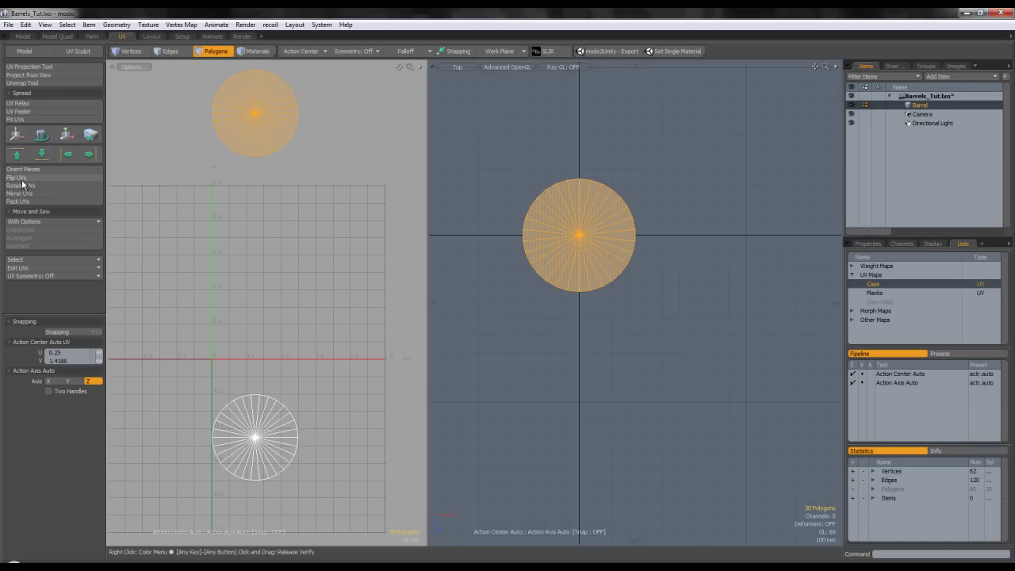
{"action": "left_click", "coordinate": [28, 118]}
{"action": "left_click", "coordinate": [461, 158]}
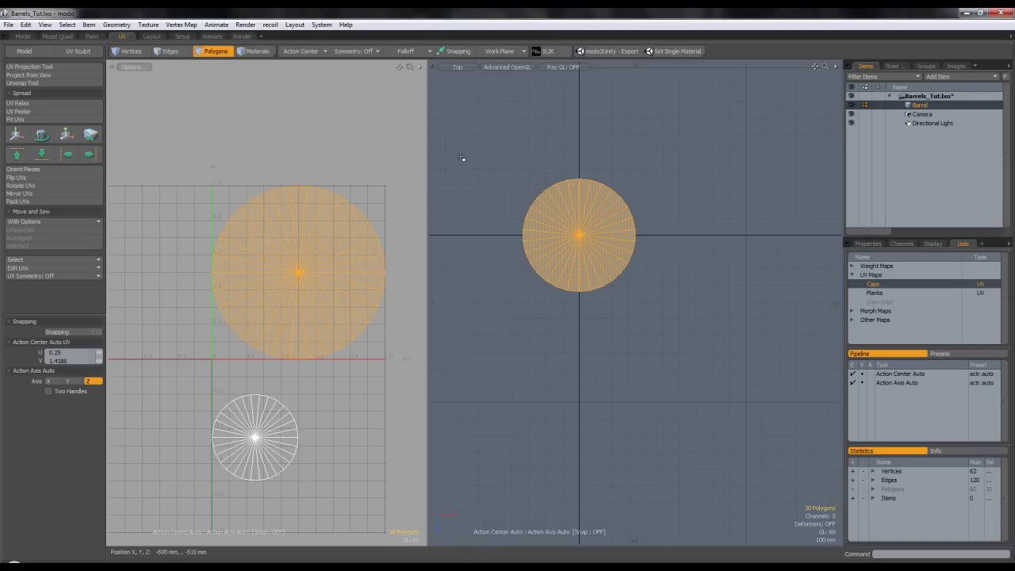
{"action": "left_click", "coordinate": [328, 414]}
{"action": "double_click", "coordinate": [277, 418]}
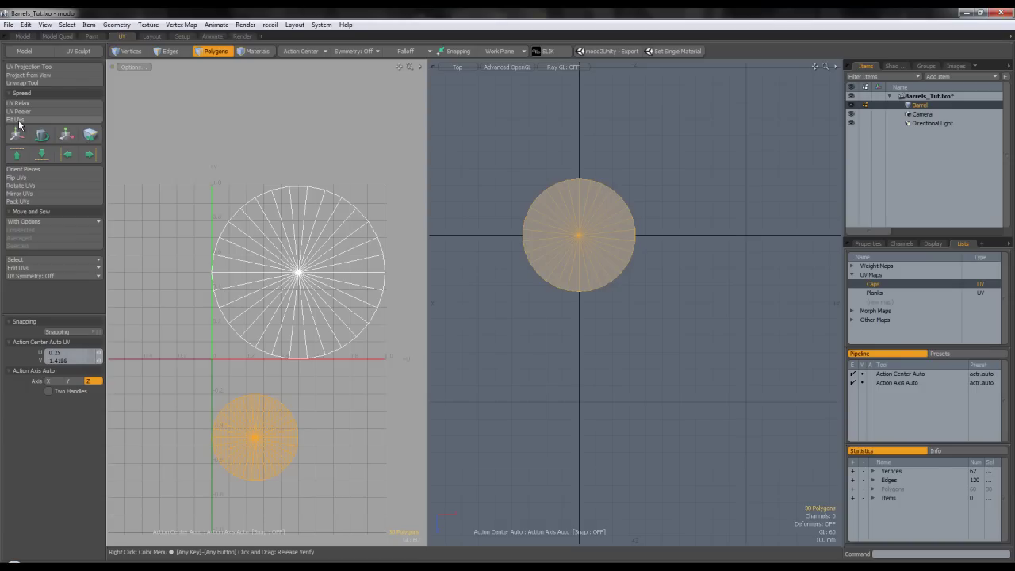
{"action": "left_click", "coordinate": [19, 120]}
{"action": "left_click", "coordinate": [453, 162]}
- Rotate the selected cap's UV island by -6° about its centre so its spokes are offset from the other cap
{"action": "key", "text": "e"}
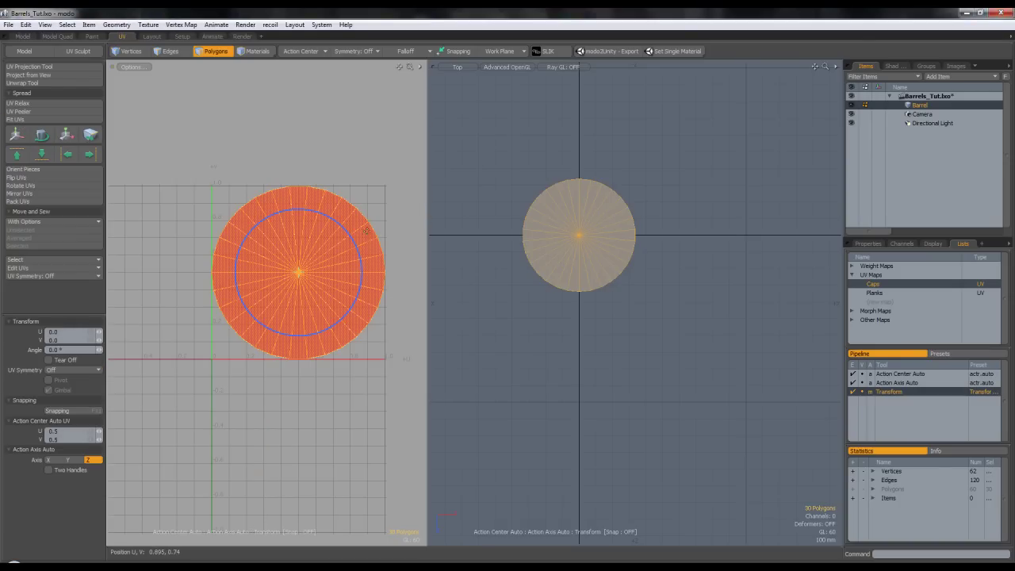
{"action": "left_click_drag", "start_coordinate": [349, 236], "coordinate": [354, 244]}
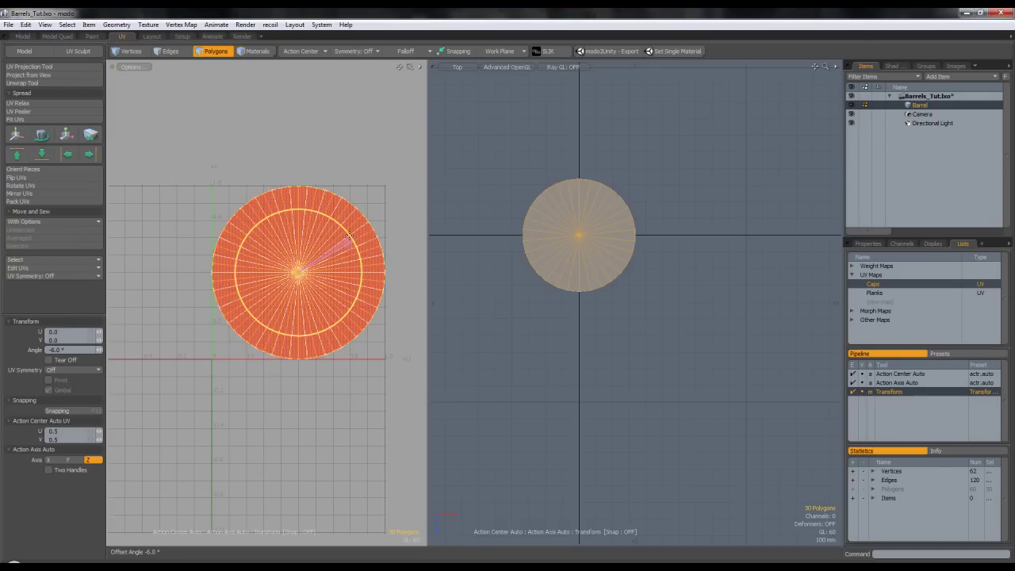
{"action": "key", "text": "space"}
{"action": "left_click", "coordinate": [516, 315]}
- Save the scene and unhide the rest of the barrel in the perspective view
{"action": "key", "text": "ctrl+space"}
{"action": "left_click", "coordinate": [620, 274]}
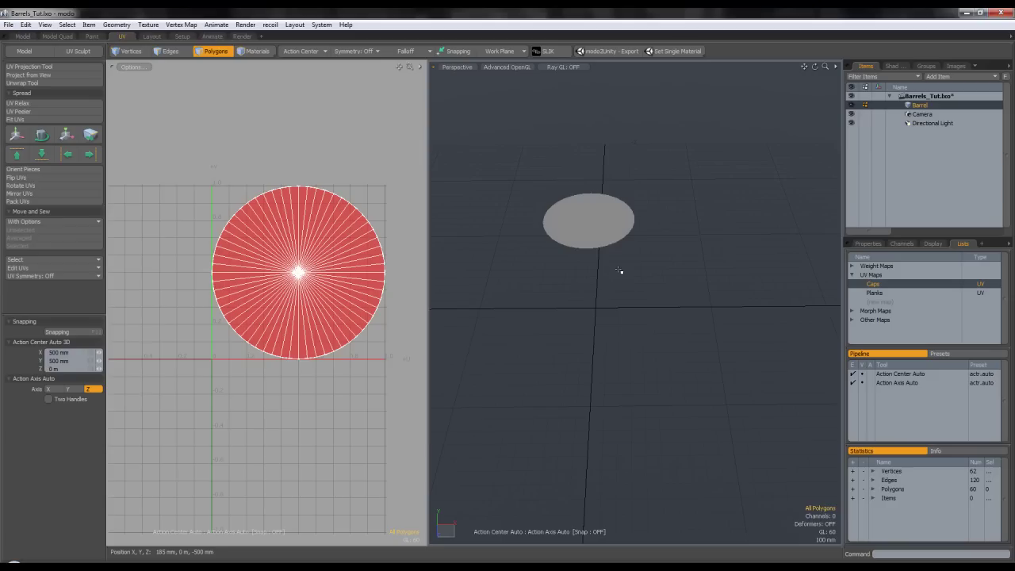
{"action": "left_click_drag", "start_coordinate": [618, 269], "coordinate": [617, 330], "text": "alt+shift"}
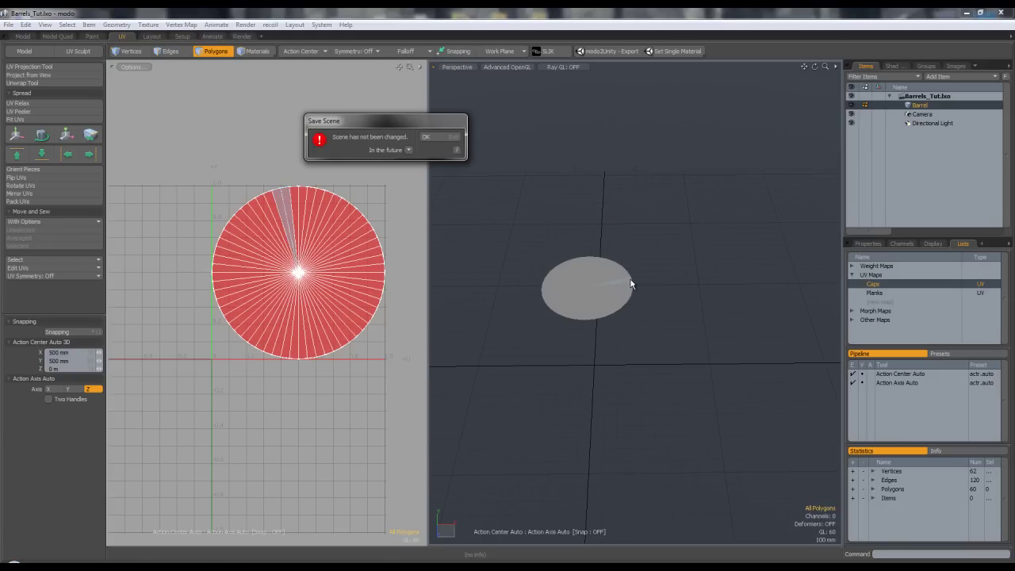
{"action": "left_click_drag", "start_coordinate": [620, 271], "coordinate": [633, 281], "text": "alt"}
{"action": "key", "text": "u"}
{"action": "left_click_drag", "start_coordinate": [428, 278], "coordinate": [410, 279]}
{"action": "left_click_drag", "start_coordinate": [629, 278], "coordinate": [630, 279], "text": "alt+shift"}
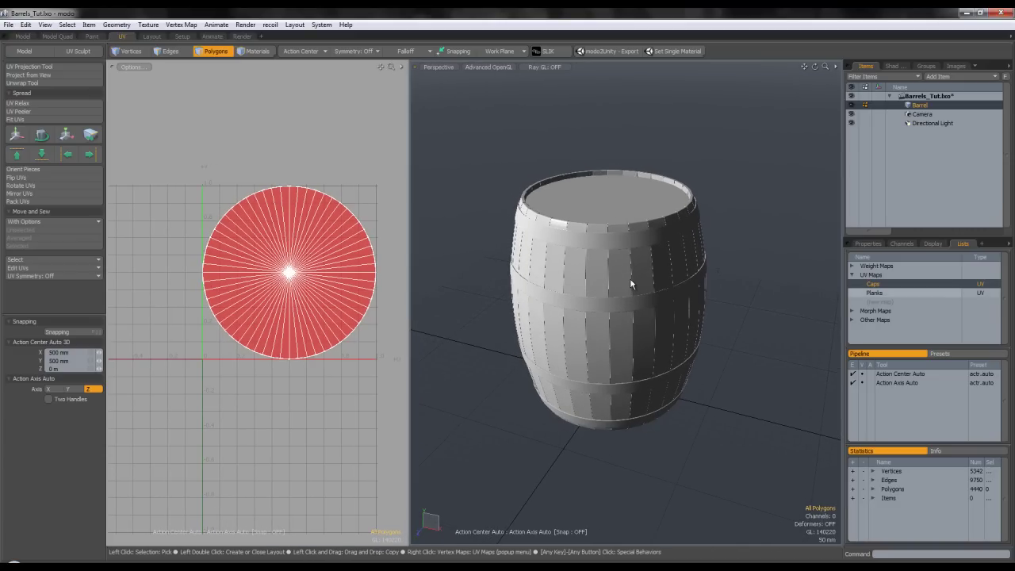
- Make the Planks UV map active and switch to the modelling layout with the barrel seen from the side
{"action": "left_click", "coordinate": [874, 293]}
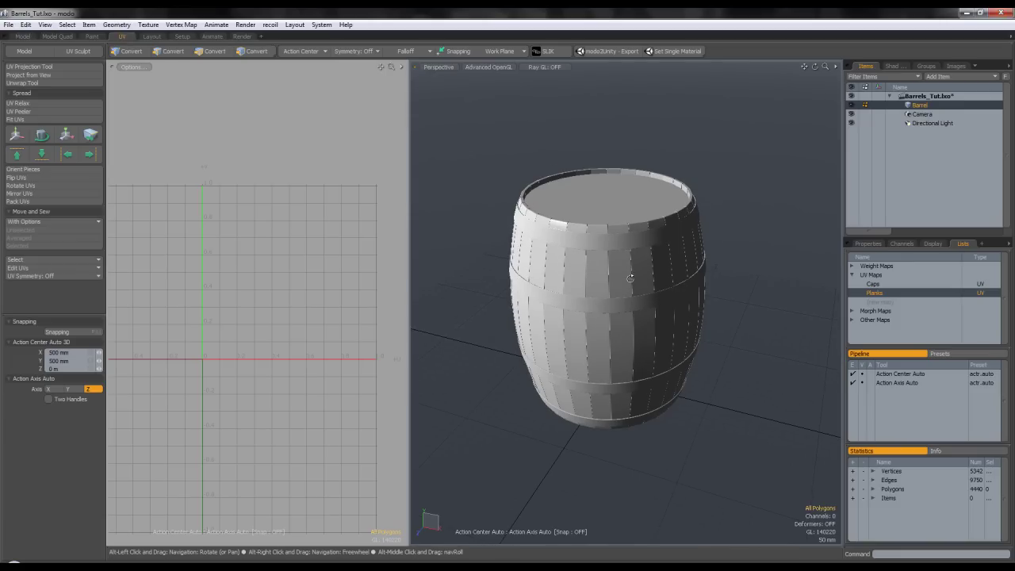
{"action": "key", "text": "ctrl+Tab"}
{"action": "left_click_drag", "start_coordinate": [633, 280], "coordinate": [631, 280], "text": "alt"}
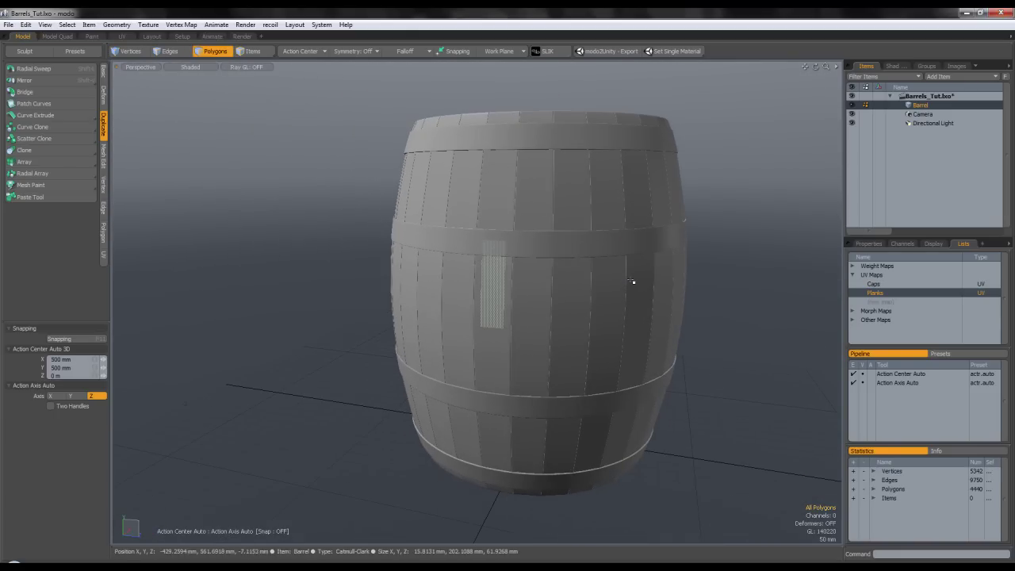
- Delete all of the barrel's geometry except one full plank and the four metal hoops
{"action": "double_click", "coordinate": [494, 284]}
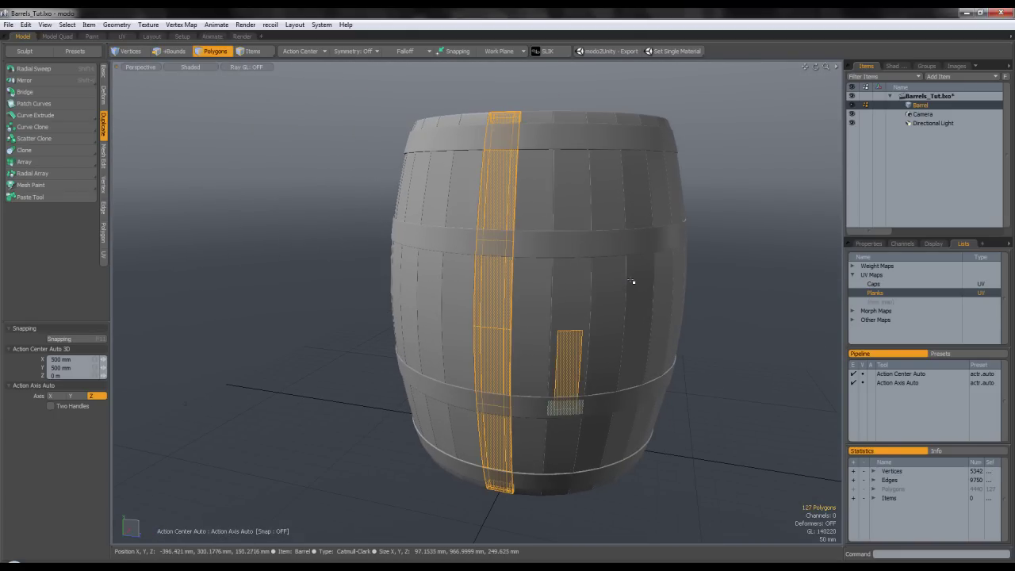
{"action": "double_click", "coordinate": [565, 407]}
{"action": "double_click", "coordinate": [527, 481], "text": "shift"}
{"action": "double_click", "coordinate": [492, 361], "text": "shift"}
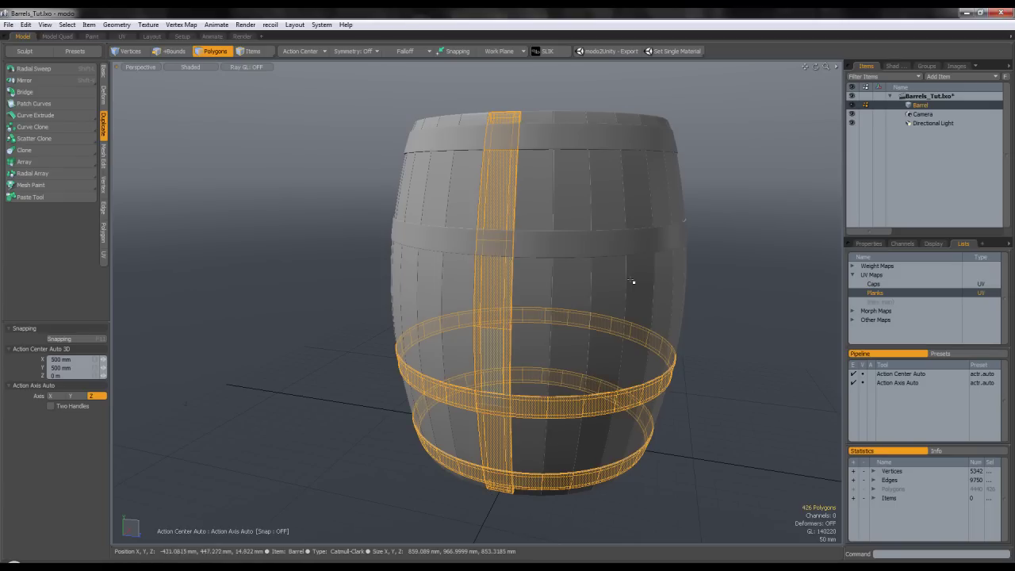
{"action": "double_click", "coordinate": [533, 244], "text": "shift"}
{"action": "double_click", "coordinate": [536, 139], "text": "shift"}
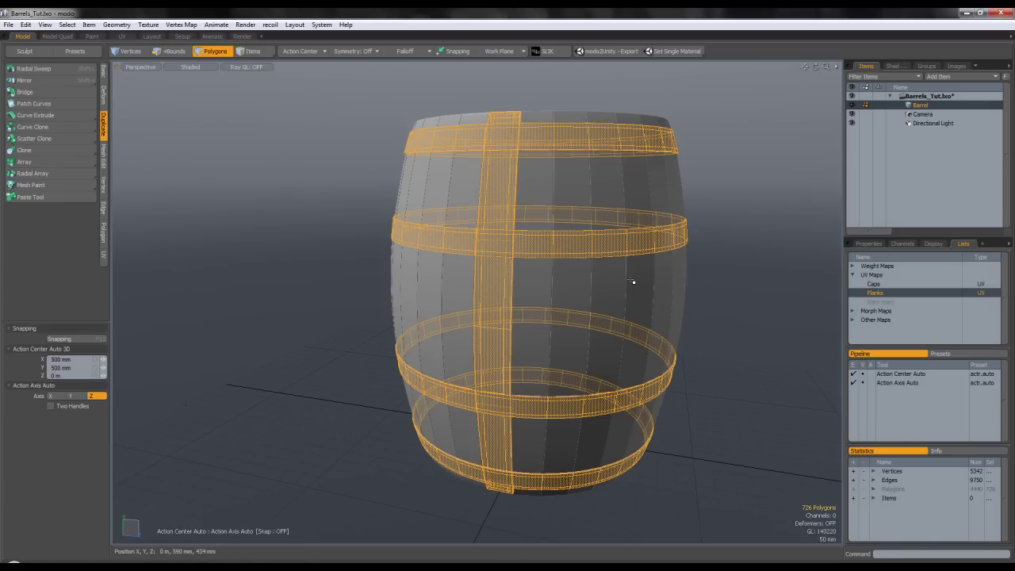
{"action": "key", "text": "["}
{"action": "key", "text": "Delete"}
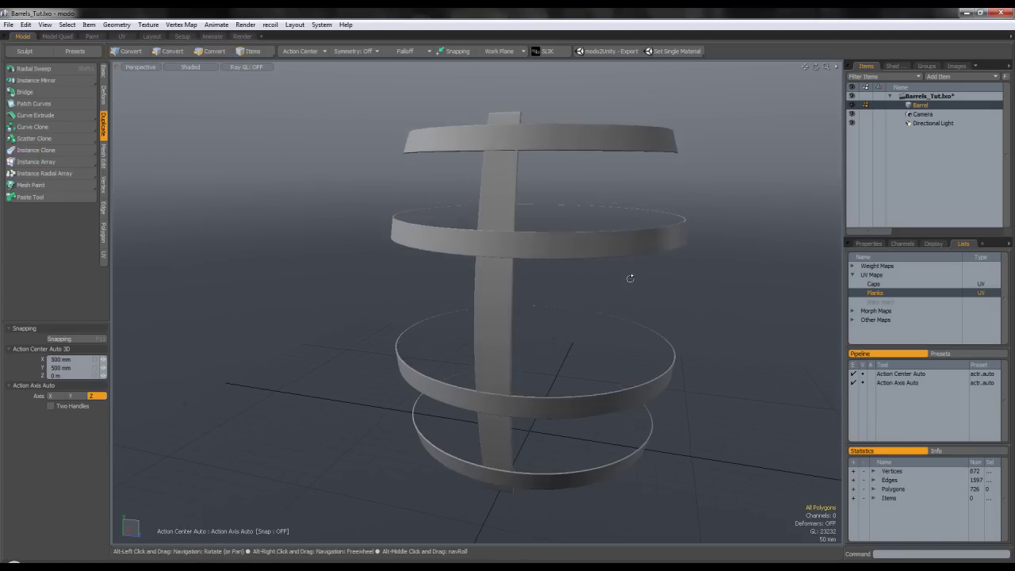
- Isolate the remaining plank by hiding the hoops, and return to the UV layout with the plank framed and deselected
{"action": "left_click_drag", "start_coordinate": [630, 279], "coordinate": [630, 321], "text": "alt"}
{"action": "double_click", "coordinate": [508, 236]}
{"action": "key", "text": "shift+h"}
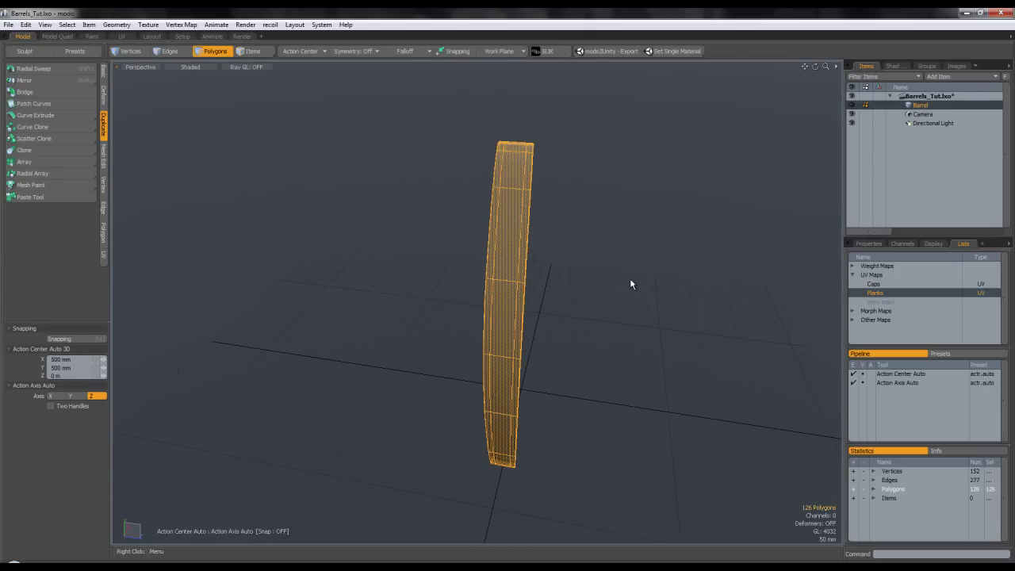
{"action": "left_click", "coordinate": [122, 36]}
{"action": "key", "text": "shift+a"}
{"action": "left_click", "coordinate": [631, 280]}
- Unwrap the isolated plank on the Planks UV map with the Unwrap Tool and drop the tool
{"action": "left_click_drag", "start_coordinate": [631, 280], "coordinate": [650, 318], "text": "alt"}
{"action": "scroll", "coordinate": [632, 281], "scroll_direction": "up", "scroll_amount": 5}
{"action": "scroll", "coordinate": [632, 281], "scroll_direction": "down", "scroll_amount": 1}
{"action": "scroll", "coordinate": [630, 278], "scroll_direction": "down", "scroll_amount": 3}
{"action": "scroll", "coordinate": [632, 280], "scroll_direction": "down", "scroll_amount": 3}
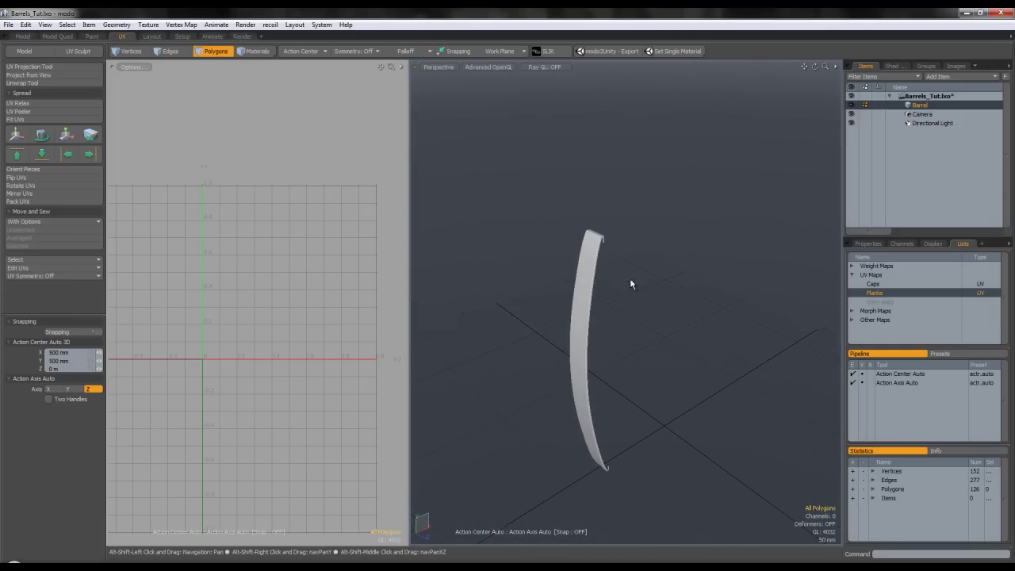
{"action": "left_click", "coordinate": [48, 83]}
{"action": "left_click", "coordinate": [631, 283]}
{"action": "scroll", "coordinate": [208, 190], "scroll_direction": "up", "scroll_amount": 4}
{"action": "scroll", "coordinate": [238, 186], "scroll_direction": "up", "scroll_amount": 4}
{"action": "scroll", "coordinate": [268, 169], "scroll_direction": "down", "scroll_amount": 8}
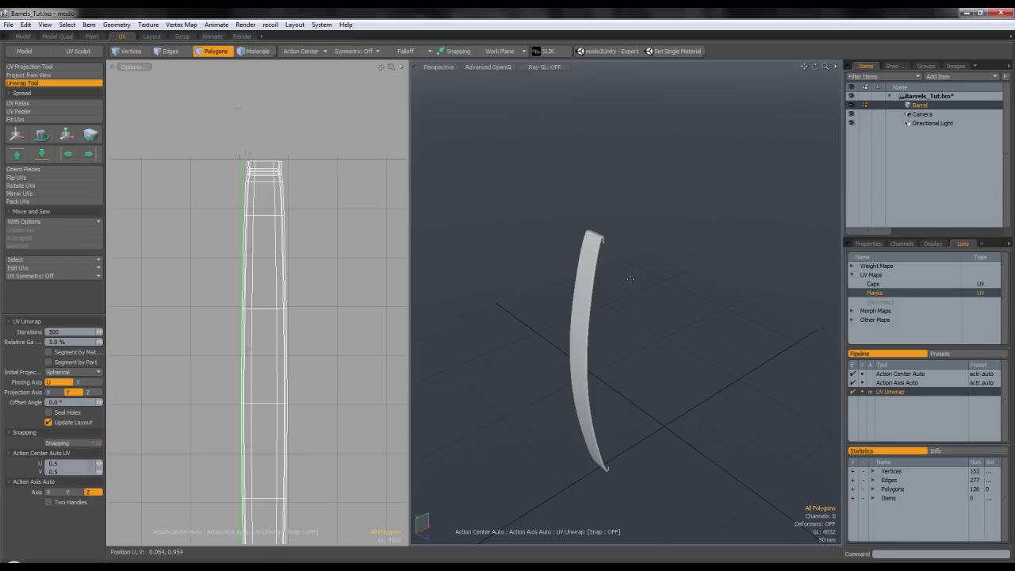
{"action": "left_click", "coordinate": [48, 83]}
- Turn on distortion colouring in the UV view and inspect the plank's unwrapped layout around its upper end
{"action": "scroll", "coordinate": [280, 166], "scroll_direction": "down", "scroll_amount": 5}
{"action": "key", "text": "bracketleft"}
{"action": "scroll", "coordinate": [277, 155], "scroll_direction": "up", "scroll_amount": 7}
{"action": "scroll", "coordinate": [259, 198], "scroll_direction": "up", "scroll_amount": 6}
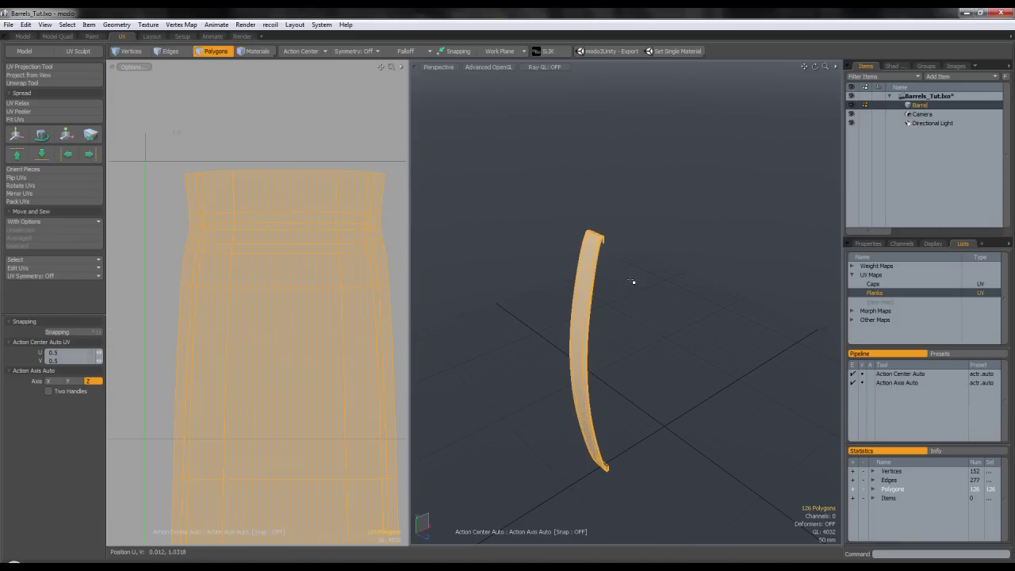
{"action": "left_click", "coordinate": [134, 67]}
{"action": "left_click", "coordinate": [133, 206]}
{"action": "left_click", "coordinate": [253, 126]}
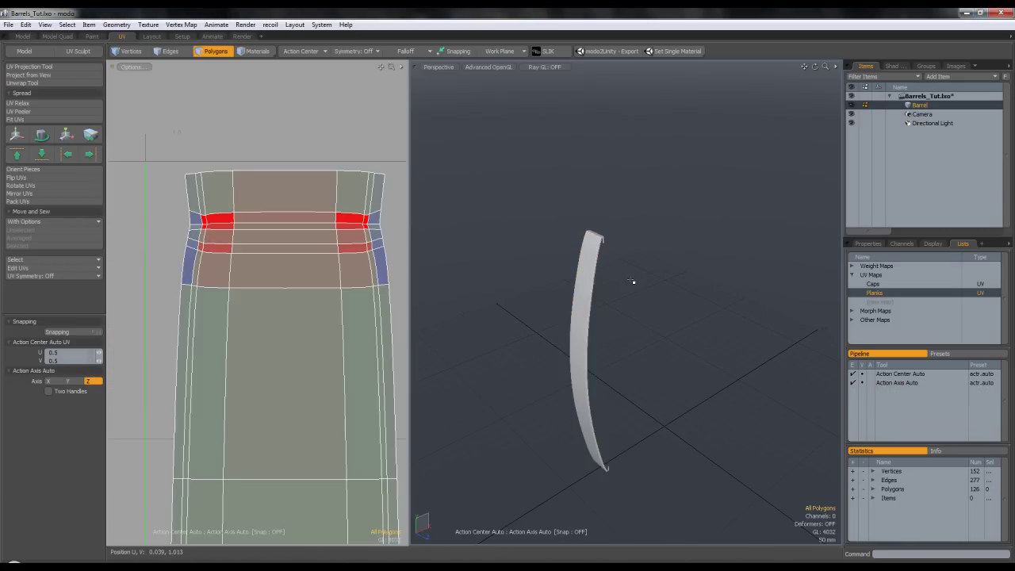
{"action": "scroll", "coordinate": [276, 148], "scroll_direction": "down", "scroll_amount": 9}
{"action": "scroll", "coordinate": [279, 190], "scroll_direction": "up", "scroll_amount": 5}
{"action": "scroll", "coordinate": [277, 100], "scroll_direction": "up", "scroll_amount": 3}
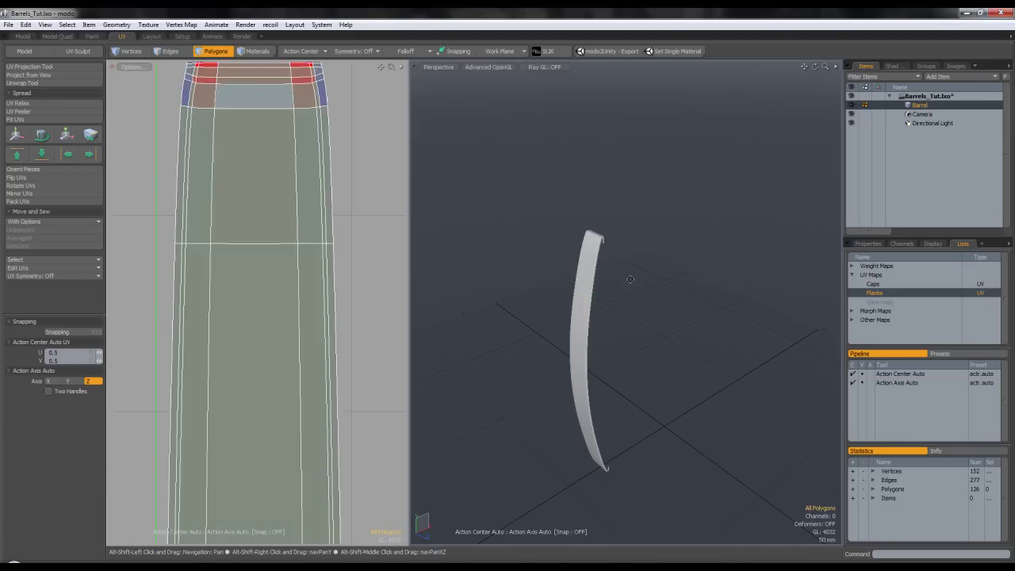
{"action": "left_click_drag", "start_coordinate": [630, 279], "coordinate": [637, 422], "text": "alt+shift"}
- Relax all of the plank's UVs with UV Relax in Unwrap mode, and deselect the polygons
{"action": "key", "text": "bracketleft"}
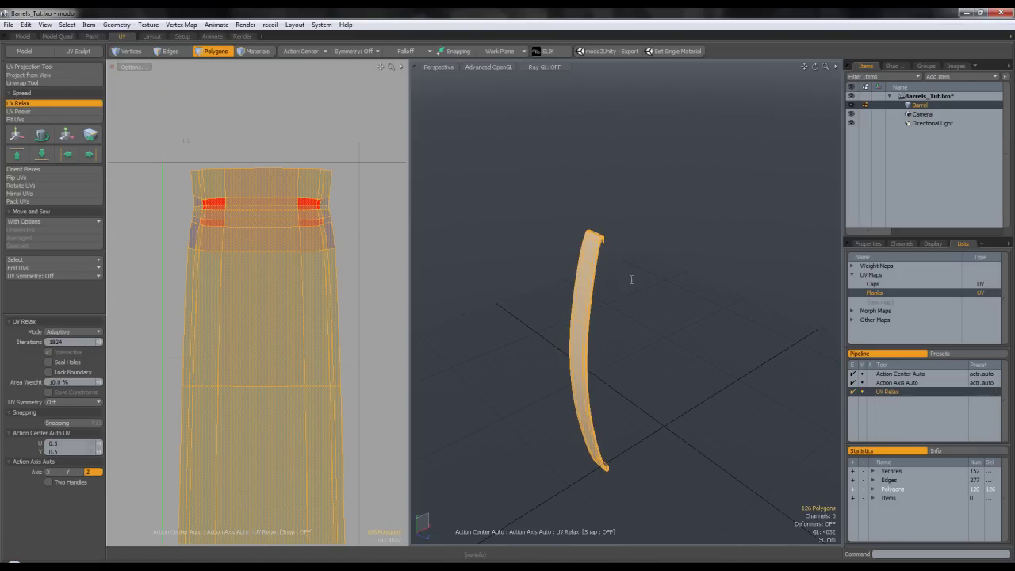
{"action": "left_click", "coordinate": [73, 331]}
{"action": "left_click", "coordinate": [84, 322]}
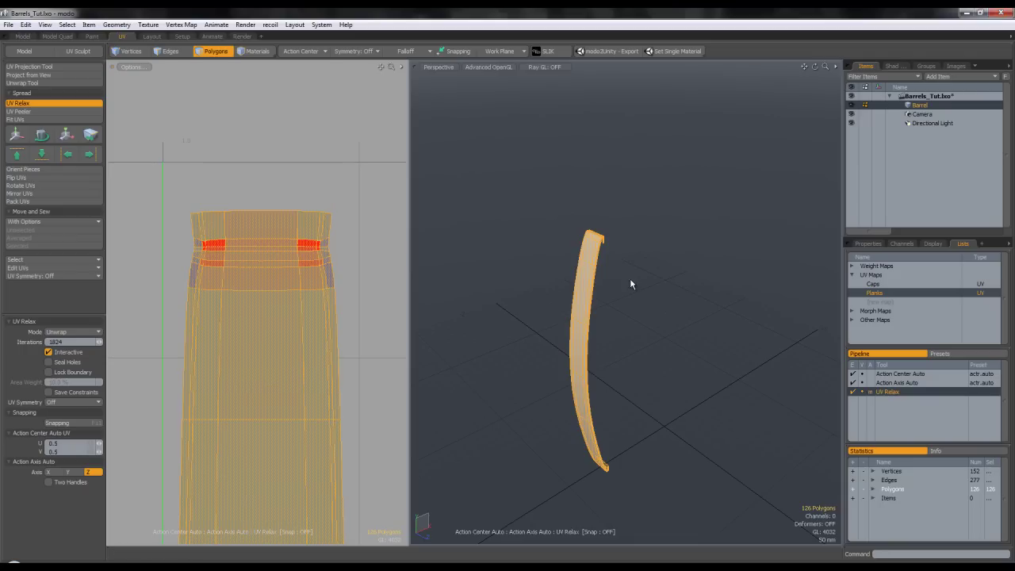
{"action": "scroll", "coordinate": [266, 263], "scroll_direction": "down", "scroll_amount": 10}
{"action": "left_click_drag", "start_coordinate": [276, 311], "coordinate": [367, 320], "text": "ctrl+alt"}
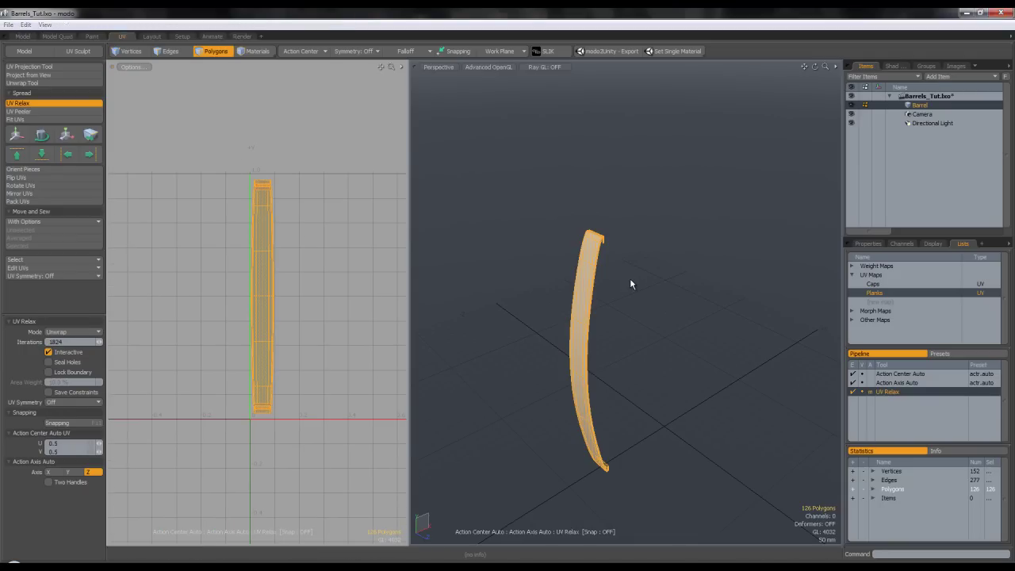
{"action": "key", "text": "space"}
{"action": "key", "text": "Escape"}
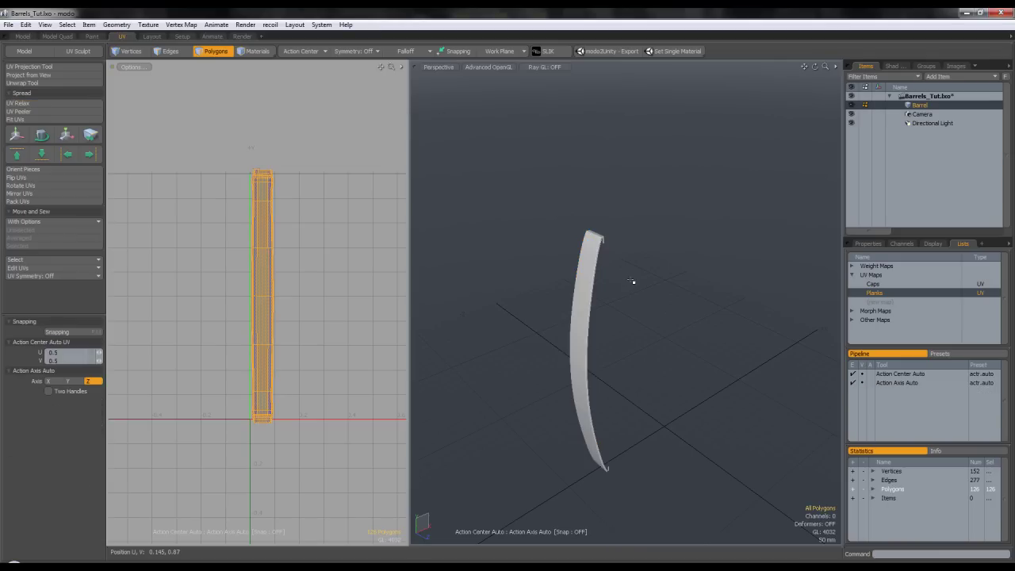
- Examine the distortion colouring near the upper end of the relaxed plank and compare the Planks and Caps maps
{"action": "scroll", "coordinate": [272, 187], "scroll_direction": "up", "scroll_amount": 6}
{"action": "scroll", "coordinate": [249, 118], "scroll_direction": "up", "scroll_amount": 1}
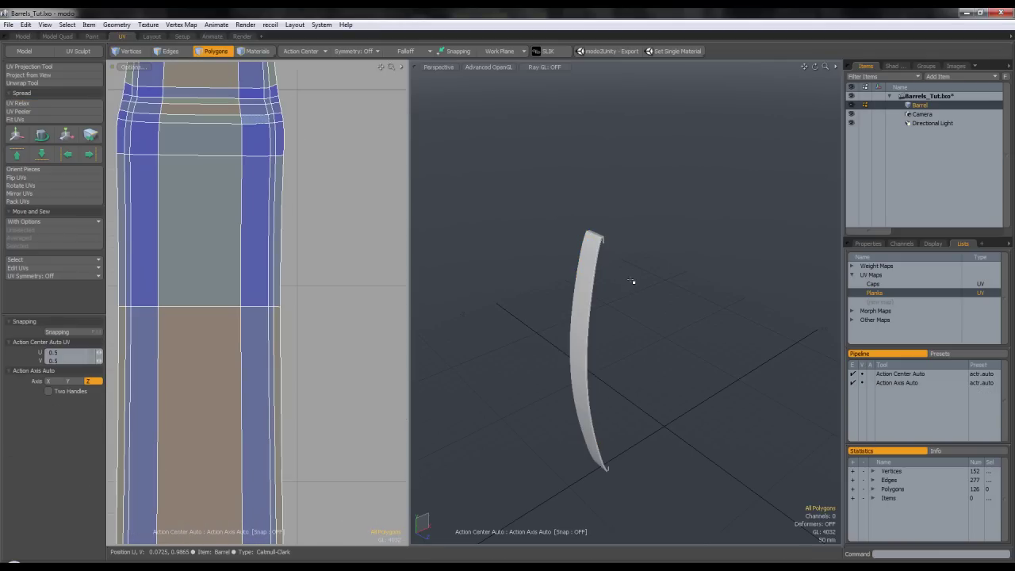
{"action": "left_click_drag", "start_coordinate": [252, 118], "coordinate": [297, 229], "text": "alt+shift"}
{"action": "scroll", "coordinate": [304, 191], "scroll_direction": "up", "scroll_amount": 3}
{"action": "scroll", "coordinate": [301, 191], "scroll_direction": "down", "scroll_amount": 3}
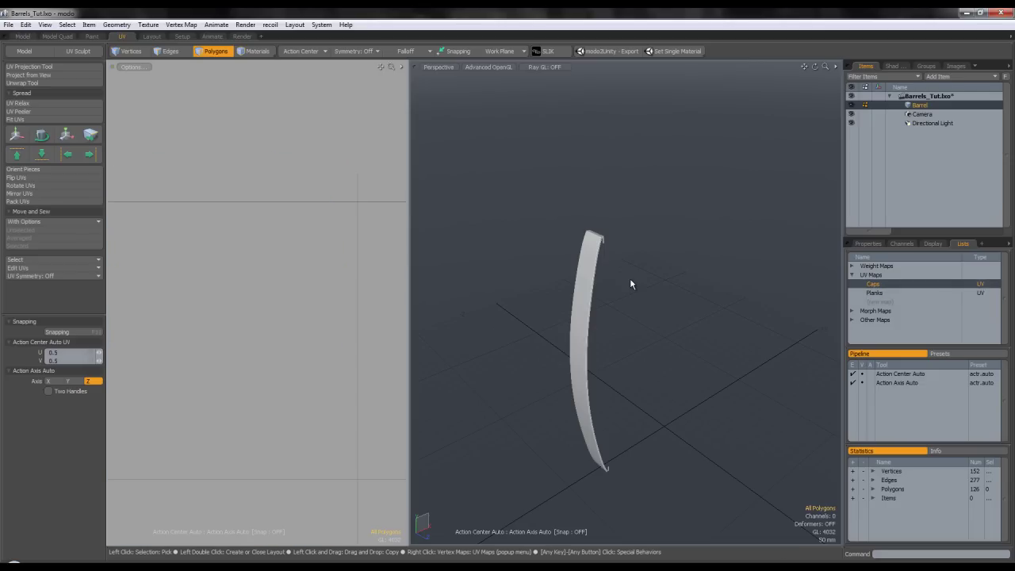
{"action": "scroll", "coordinate": [247, 287], "scroll_direction": "down", "scroll_amount": 6}
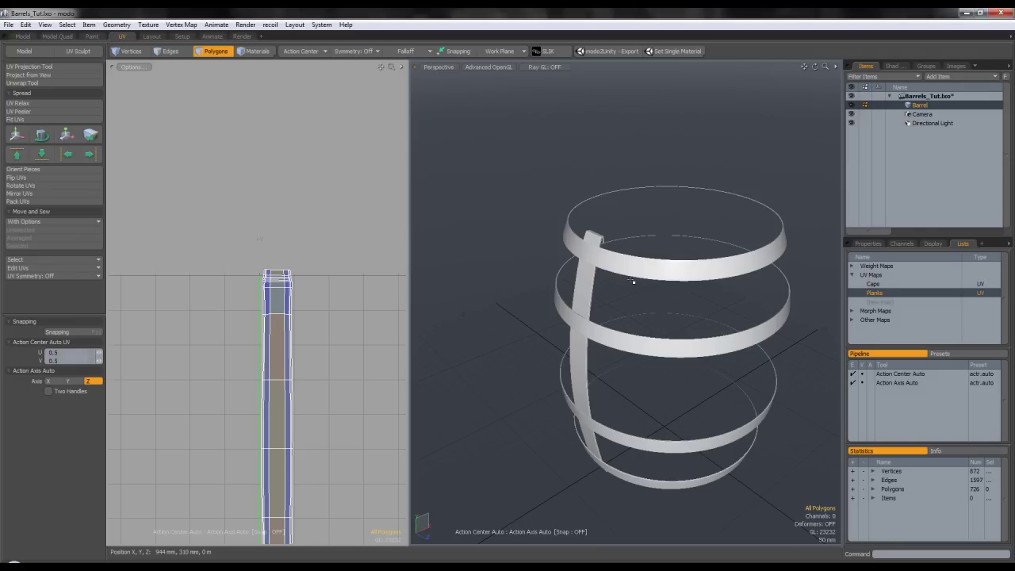
{"action": "scroll", "coordinate": [237, 295], "scroll_direction": "down", "scroll_amount": 5}
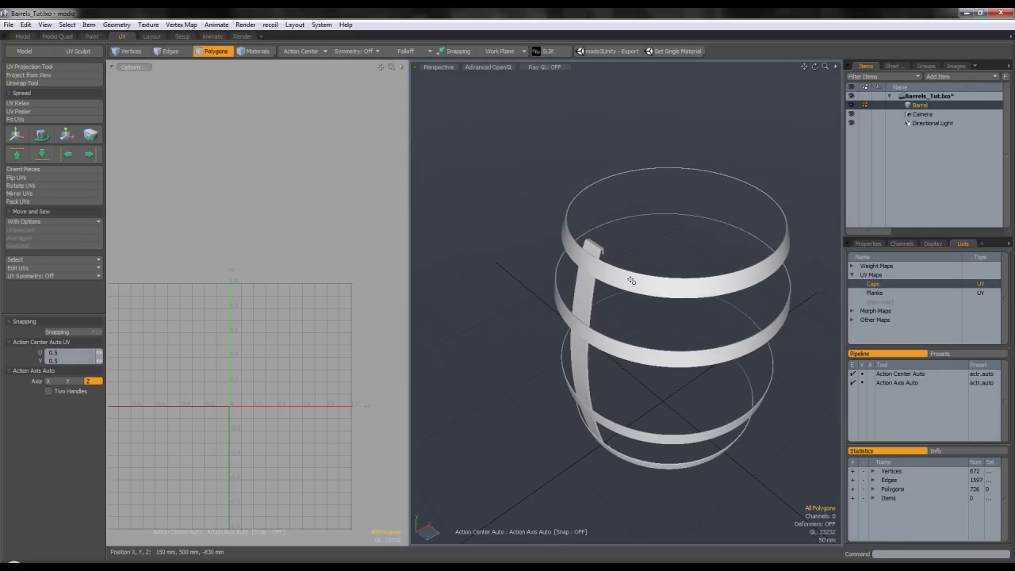
- Undo the plank's unwrap, relax and isolation, going back to before the plank was separated from the whole barrel
{"action": "key", "text": "ctrl+z"}
{"action": "key", "text": "ctrl+z"}
{"action": "key", "text": "ctrl+z"}
{"action": "key", "text": "ctrl+z"}
{"action": "key", "text": "ctrl+z"}
{"action": "key", "text": "ctrl+z"}
{"action": "key", "text": "ctrl+z"}
{"action": "key", "text": "ctrl+z"}
{"action": "key", "text": "ctrl+z"}
{"action": "key", "text": "ctrl+z"}
{"action": "key", "text": "ctrl+z"}
{"action": "key", "text": "ctrl+z"}
{"action": "key", "text": "ctrl+z"}
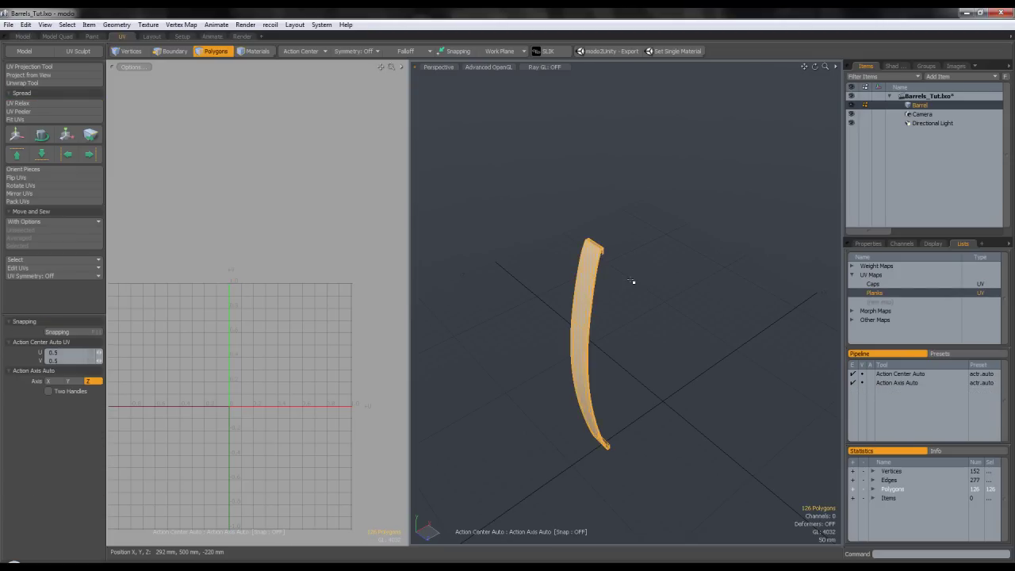
{"action": "key", "text": "ctrl+z"}
{"action": "key", "text": "ctrl+z"}
{"action": "key", "text": "ctrl+z"}
{"action": "key", "text": "ctrl+z"}
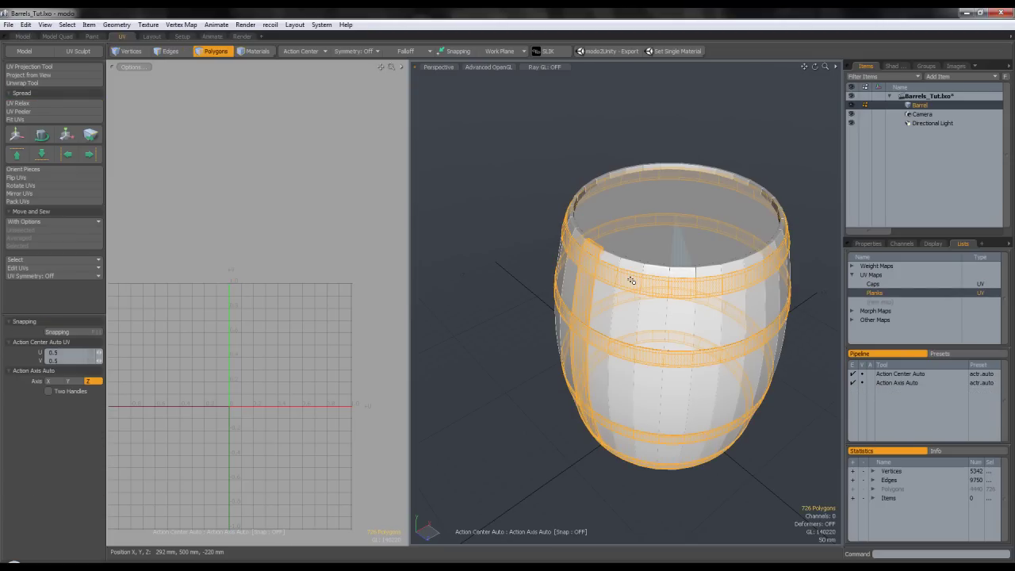
{"action": "key", "text": "ctrl+z"}
{"action": "key", "text": "ctrl+z"}
{"action": "key", "text": "ctrl+z"}
{"action": "key", "text": "ctrl+z"}
{"action": "key", "text": "ctrl+z"}
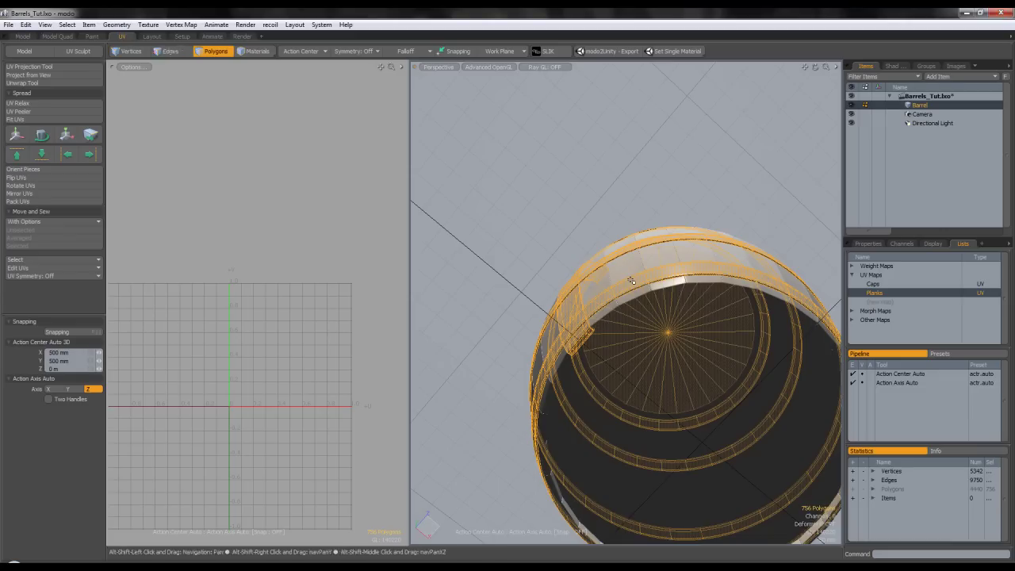
{"action": "key", "text": "ctrl+z"}
{"action": "key", "text": "ctrl+z"}
- Remove every plank except one, keeping the hoops and caps, and make Planks the active UV map
{"action": "key", "text": "h"}
{"action": "left_click_drag", "start_coordinate": [630, 281], "coordinate": [631, 284], "text": "alt"}
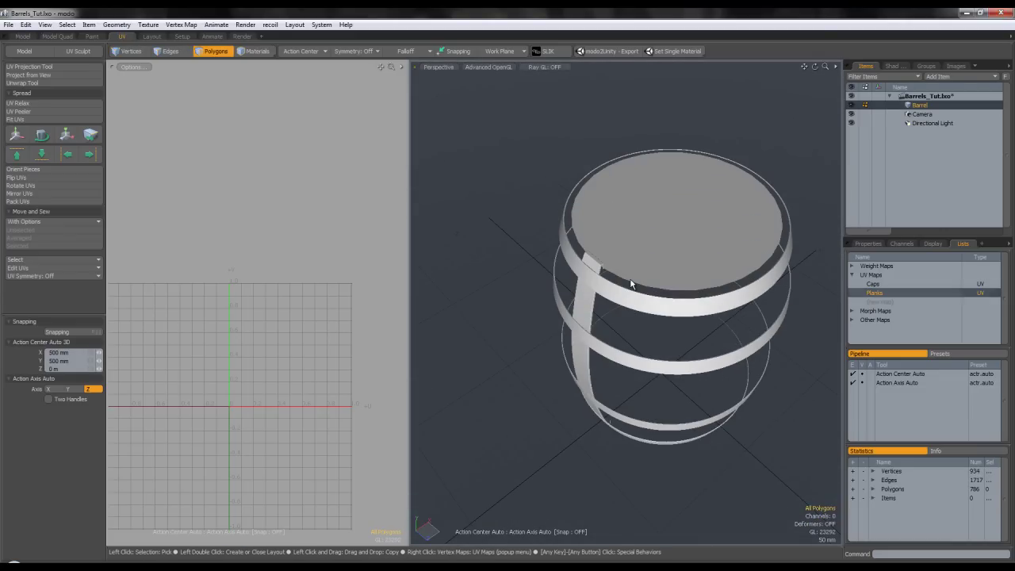
{"action": "left_click", "coordinate": [873, 284]}
{"action": "left_click", "coordinate": [874, 293]}
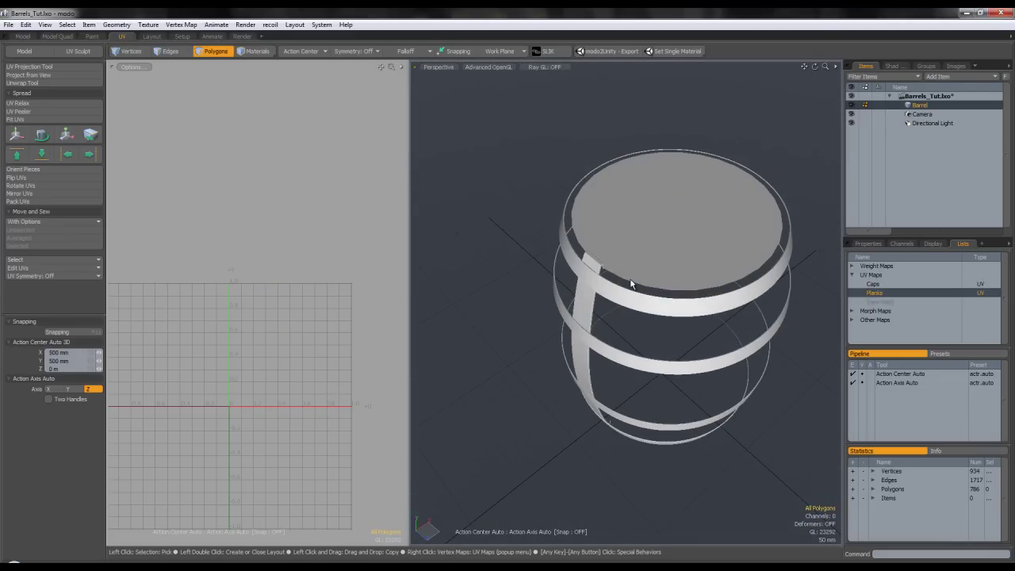
- Isolate the remaining plank, unwrap it on the Planks UV map with the Unwrap Tool, and deselect its polygons
{"action": "double_click", "coordinate": [590, 274]}
{"action": "key", "text": "shift+h"}
{"action": "double_click", "coordinate": [589, 274]}
{"action": "left_click", "coordinate": [24, 83]}
{"action": "key", "text": "q"}
{"action": "left_click", "coordinate": [225, 297]}
- Try to relax only the upper-end polygons of the plank's UVs in Adaptive mode and scale them to 94%
{"action": "scroll", "coordinate": [227, 296], "scroll_direction": "up", "scroll_amount": 5}
{"action": "scroll", "coordinate": [260, 271], "scroll_direction": "up", "scroll_amount": 5}
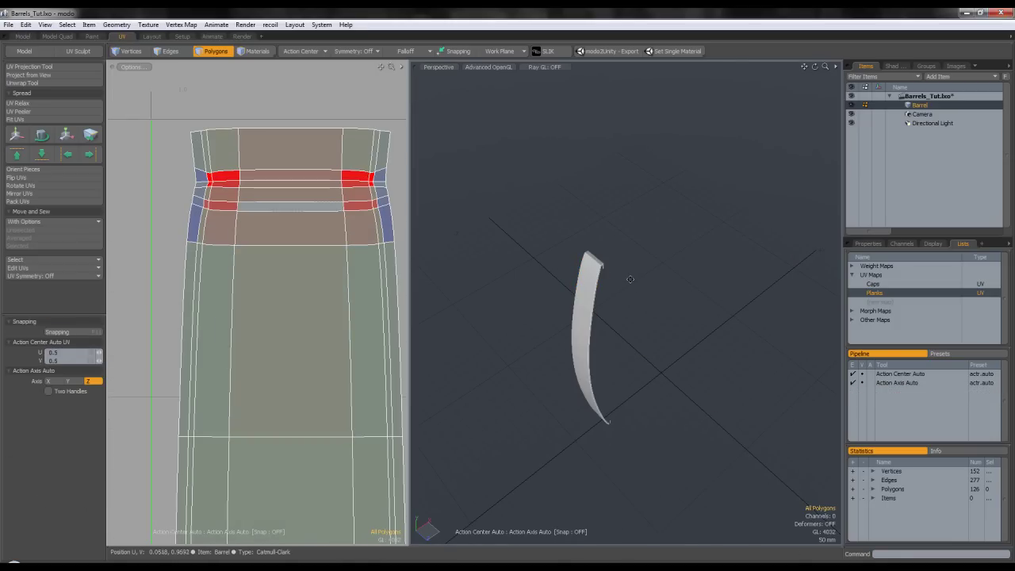
{"action": "scroll", "coordinate": [230, 214], "scroll_direction": "down", "scroll_amount": 2}
{"action": "scroll", "coordinate": [202, 215], "scroll_direction": "down", "scroll_amount": 2}
{"action": "right_click_drag", "start_coordinate": [185, 244], "coordinate": [205, 140]}
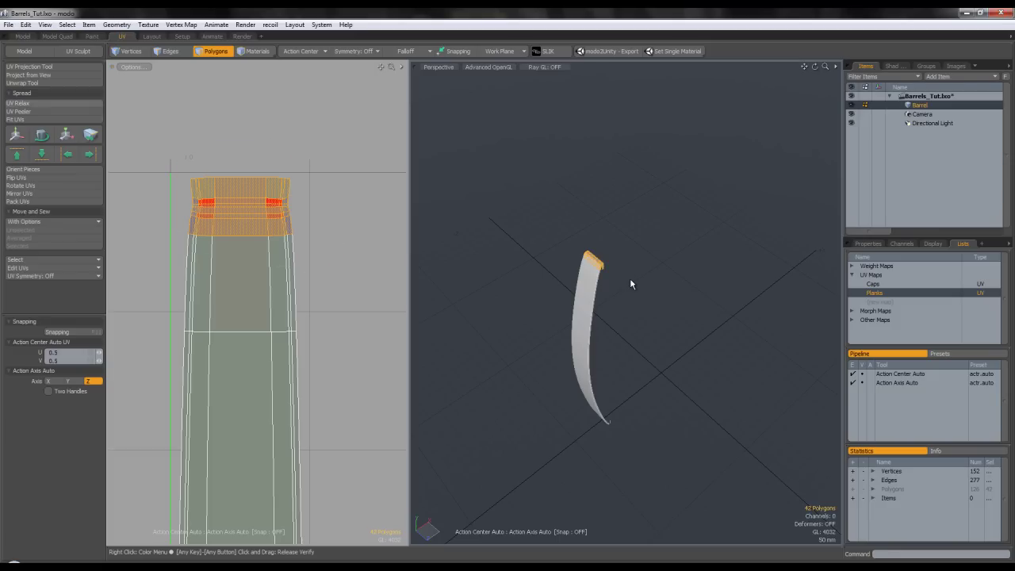
{"action": "left_click", "coordinate": [54, 103]}
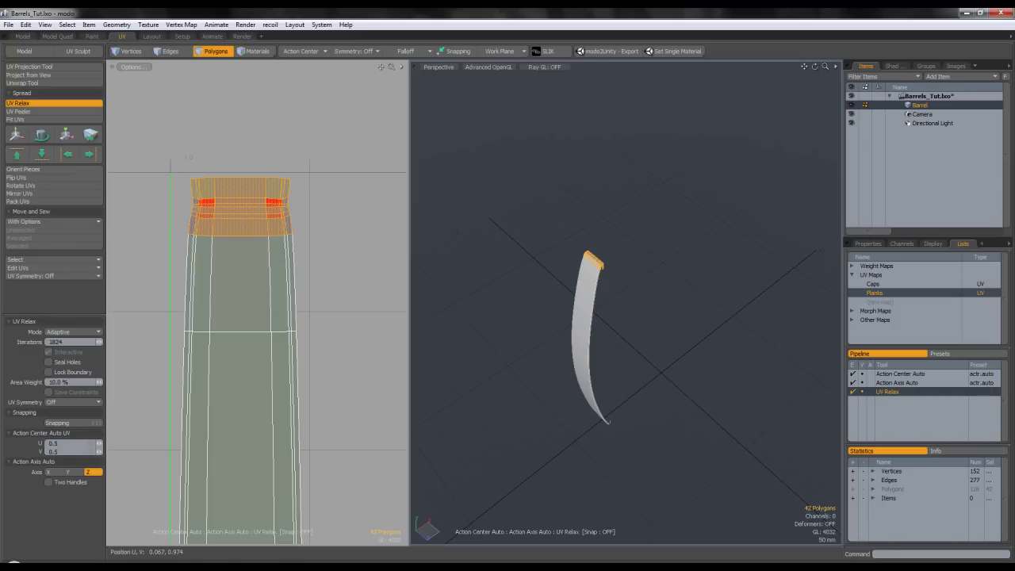
{"action": "left_click", "coordinate": [629, 279]}
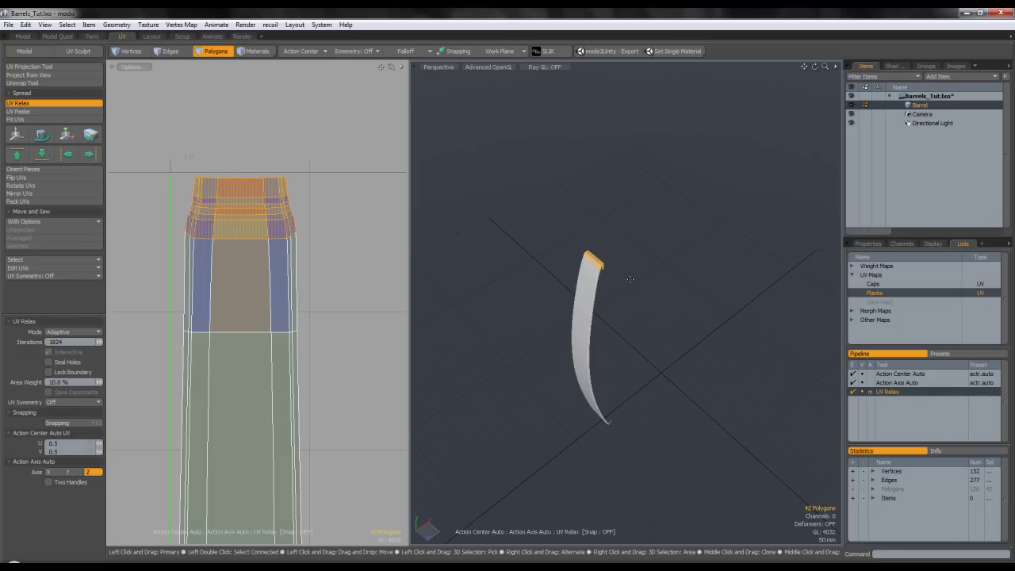
{"action": "key", "text": "y"}
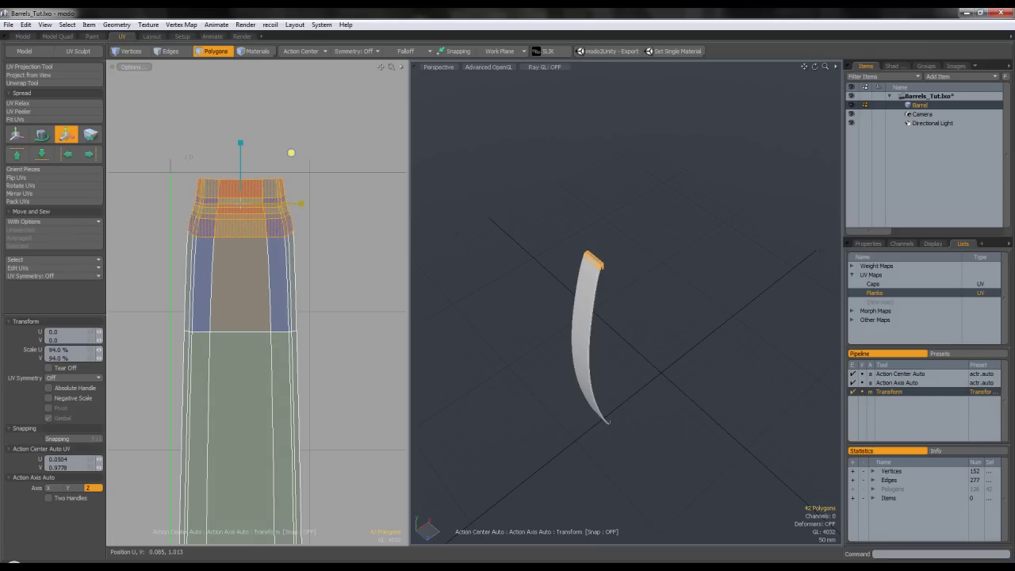
- Undo the relax and scaling of the upper-end UVs, and check the distortion colouring at both ends of the plank
{"action": "key", "text": "ctrl+z"}
{"action": "key", "text": "ctrl+z"}
{"action": "key", "text": "ctrl+z"}
{"action": "key", "text": "ctrl+z"}
{"action": "key", "text": "ctrl+z"}
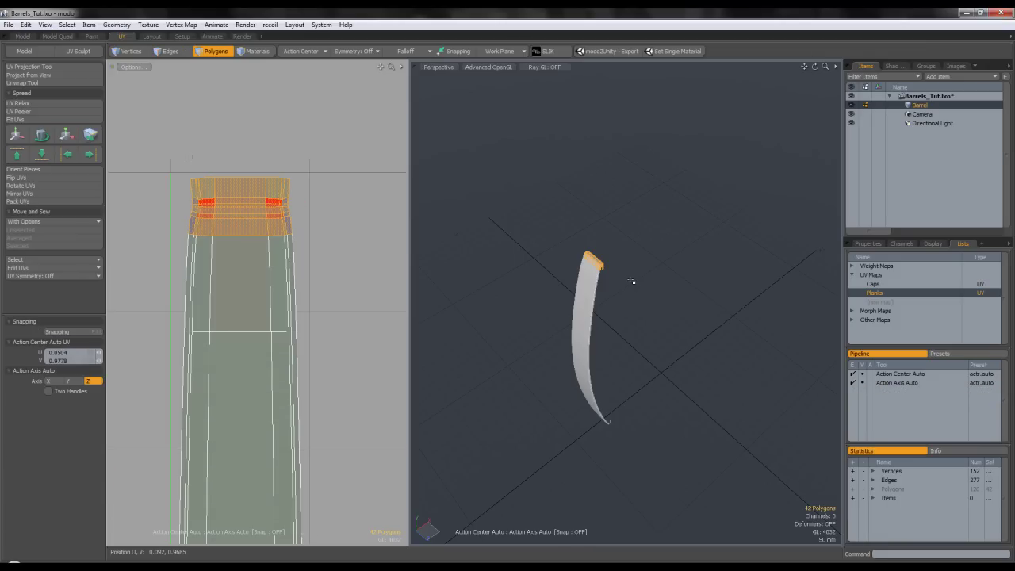
{"action": "scroll", "coordinate": [281, 203], "scroll_direction": "up", "scroll_amount": 5}
{"action": "scroll", "coordinate": [281, 195], "scroll_direction": "down", "scroll_amount": 3}
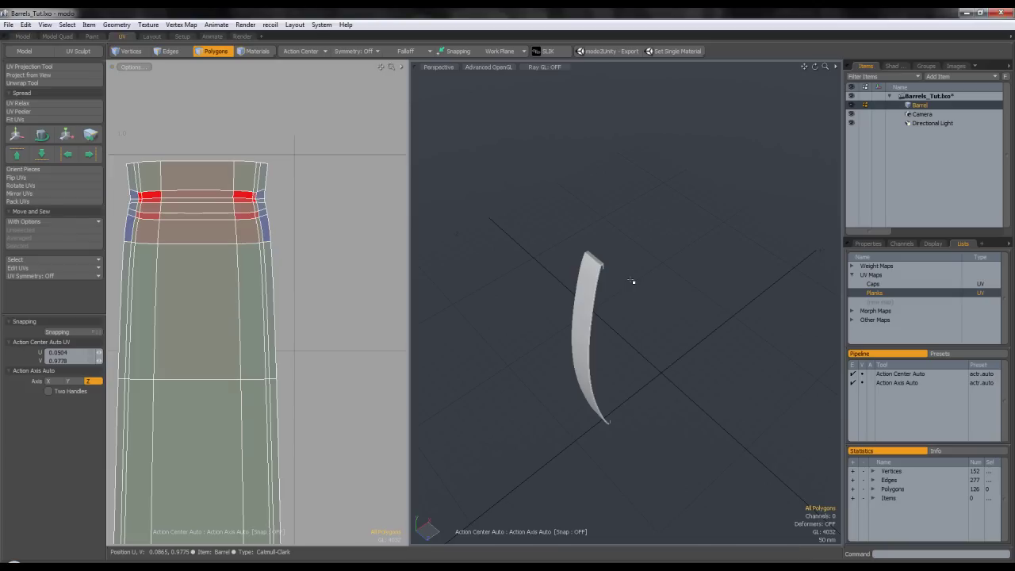
{"action": "scroll", "coordinate": [265, 237], "scroll_direction": "down", "scroll_amount": 5}
{"action": "scroll", "coordinate": [273, 175], "scroll_direction": "down", "scroll_amount": 4}
{"action": "scroll", "coordinate": [264, 323], "scroll_direction": "up", "scroll_amount": 8}
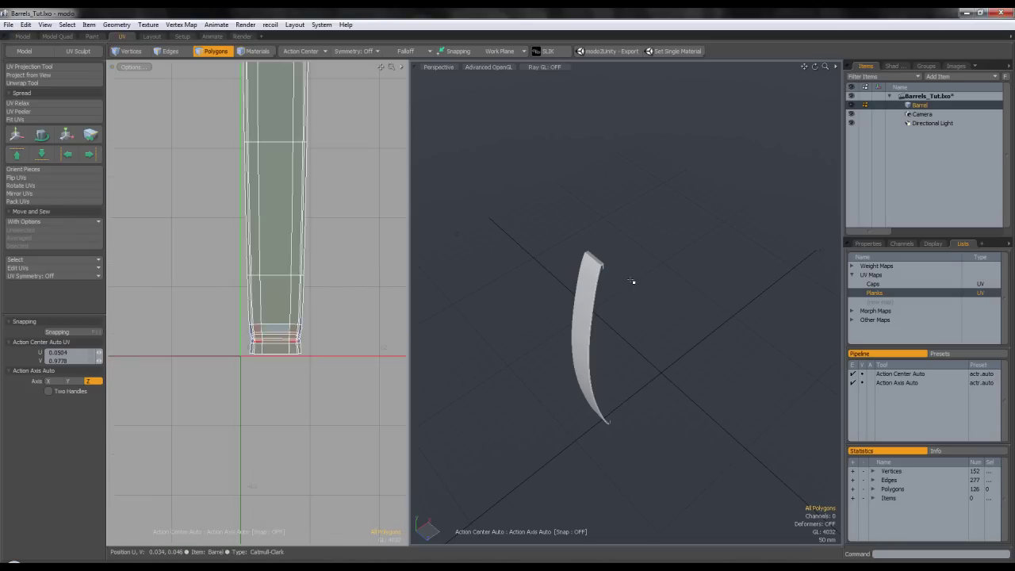
{"action": "scroll", "coordinate": [249, 372], "scroll_direction": "down", "scroll_amount": 8}
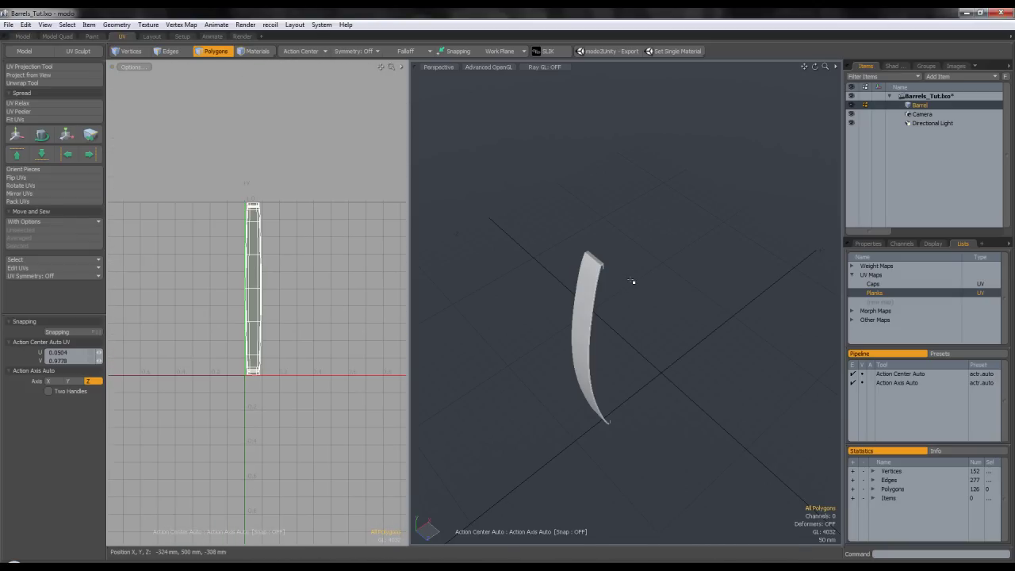
- Switch to the modelling layout with all of the isolated plank's polygons selected
{"action": "key", "text": "["}
{"action": "key", "text": "F2"}
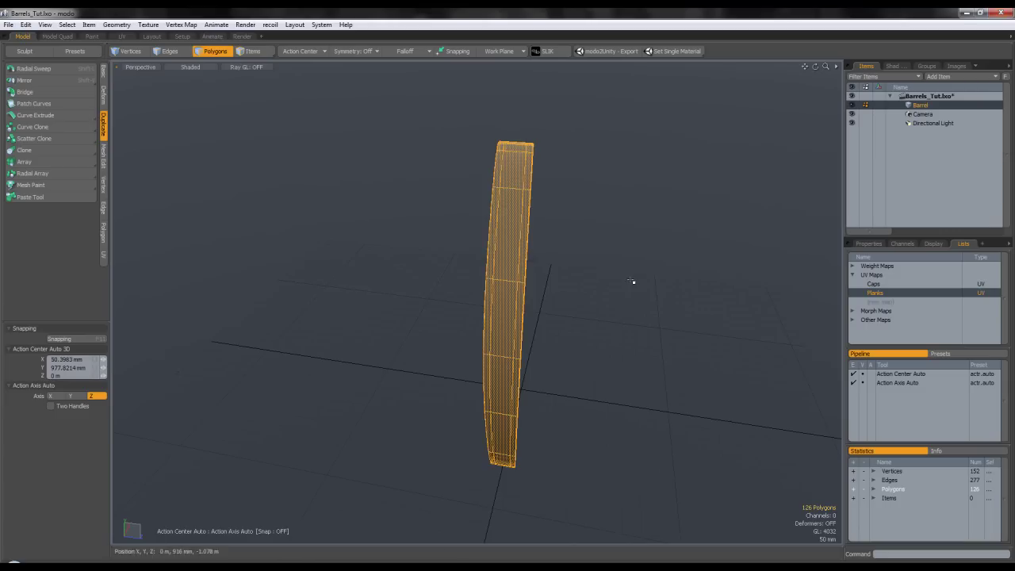
{"action": "left_click_drag", "start_coordinate": [630, 279], "coordinate": [570, 271], "text": "alt+shift"}
- Try a Radial Array of 30 planks around the Y axis with the automatic action center, and undo it
{"action": "left_click", "coordinate": [32, 173]}
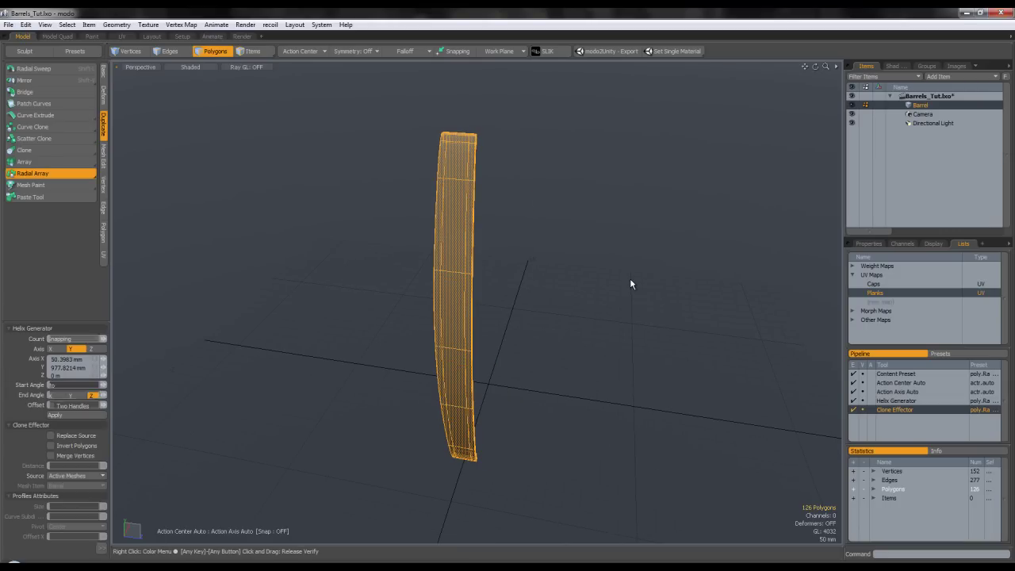
{"action": "key", "text": "y"}
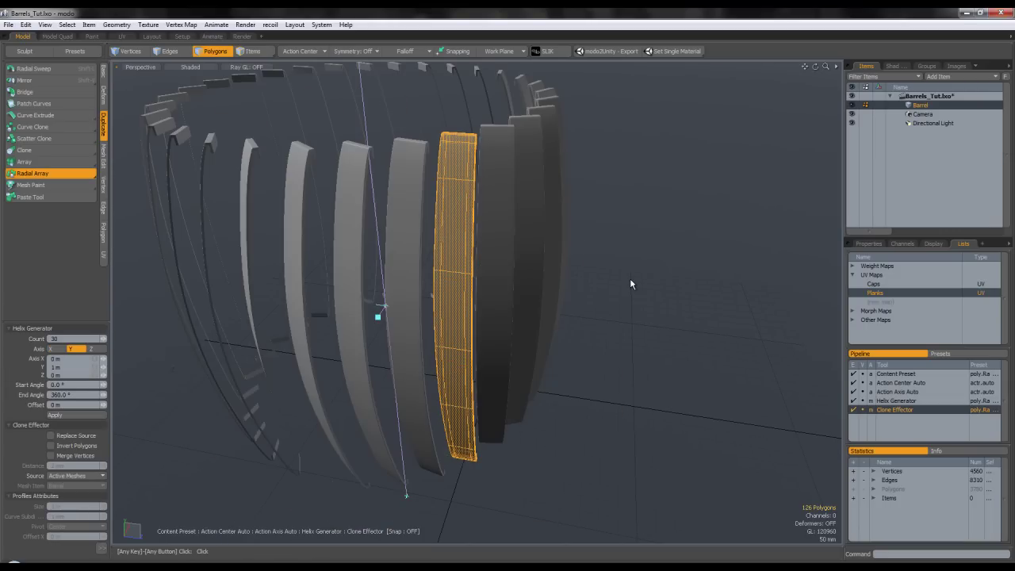
{"action": "left_click", "coordinate": [57, 367]}
{"action": "key", "text": "q"}
{"action": "key", "text": "ctrl+z"}
- Set the action center to Origin, radial-array the plank to 30 around the Y axis, and return to the UV layout with the whole barrel shown
{"action": "left_click", "coordinate": [304, 52]}
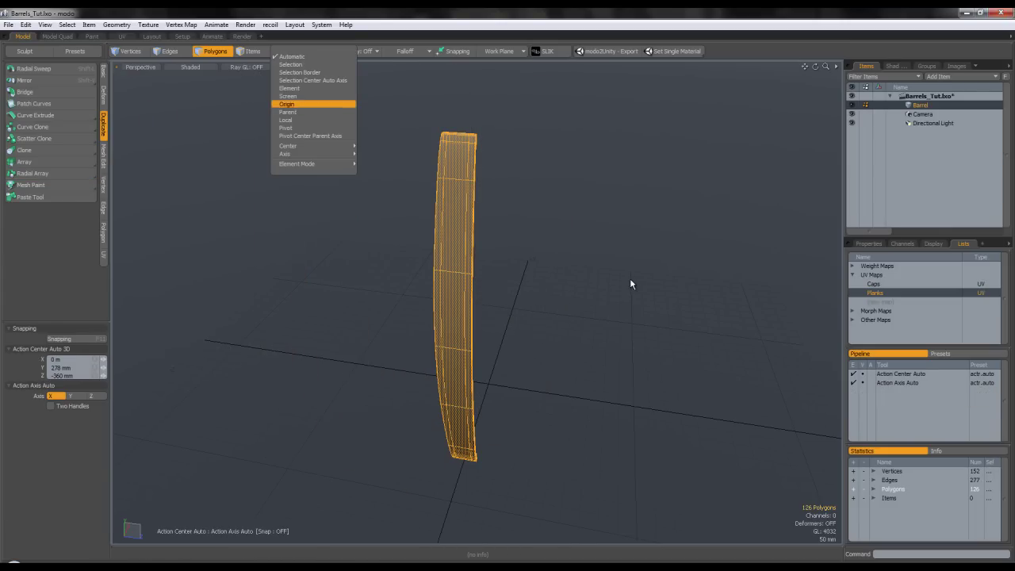
{"action": "left_click", "coordinate": [287, 104]}
{"action": "left_click", "coordinate": [26, 92]}
{"action": "left_click", "coordinate": [26, 80]}
{"action": "left_click", "coordinate": [33, 173]}
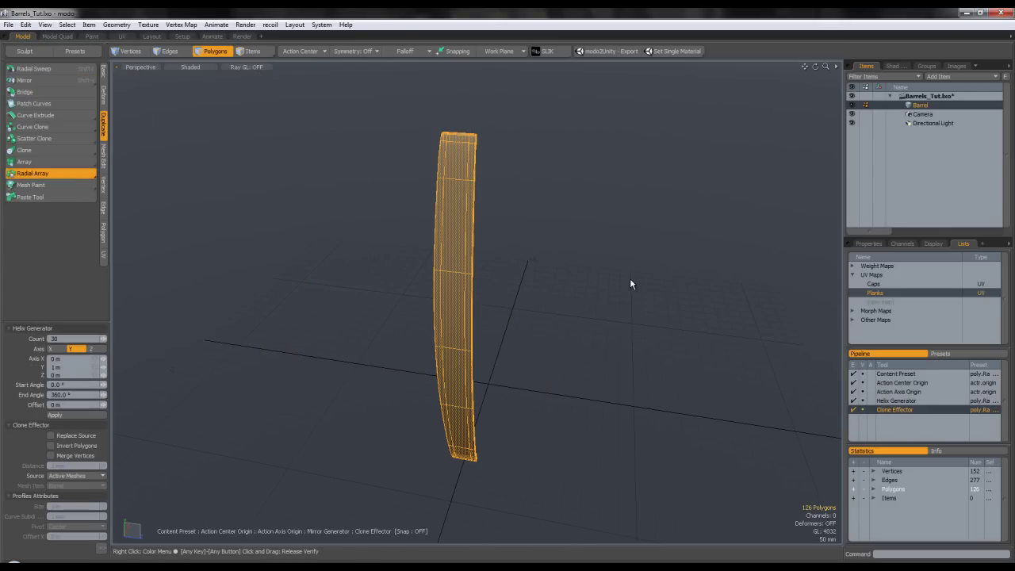
{"action": "left_click", "coordinate": [630, 281]}
{"action": "left_click", "coordinate": [70, 348]}
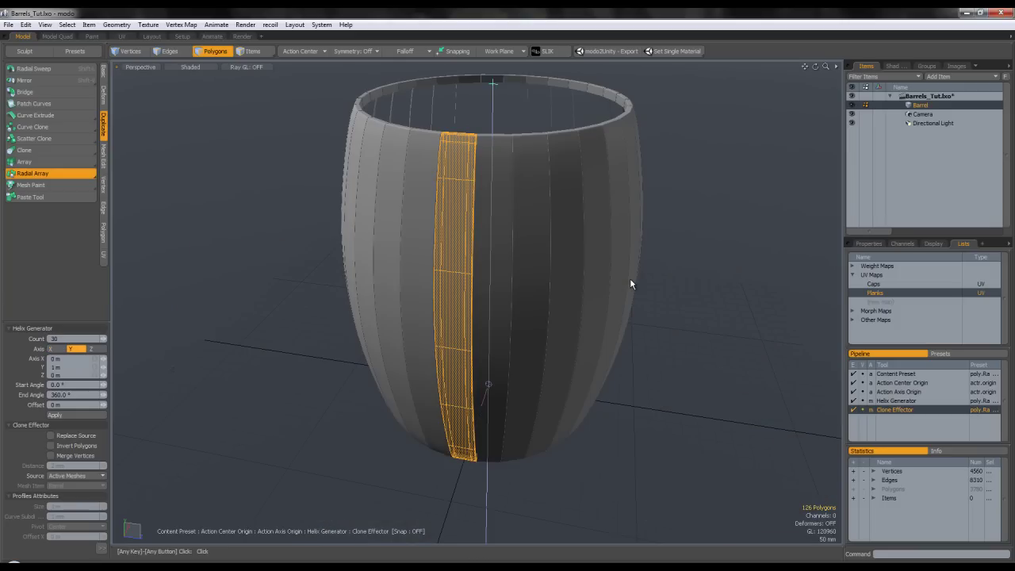
{"action": "key", "text": "q"}
{"action": "key", "text": "Escape"}
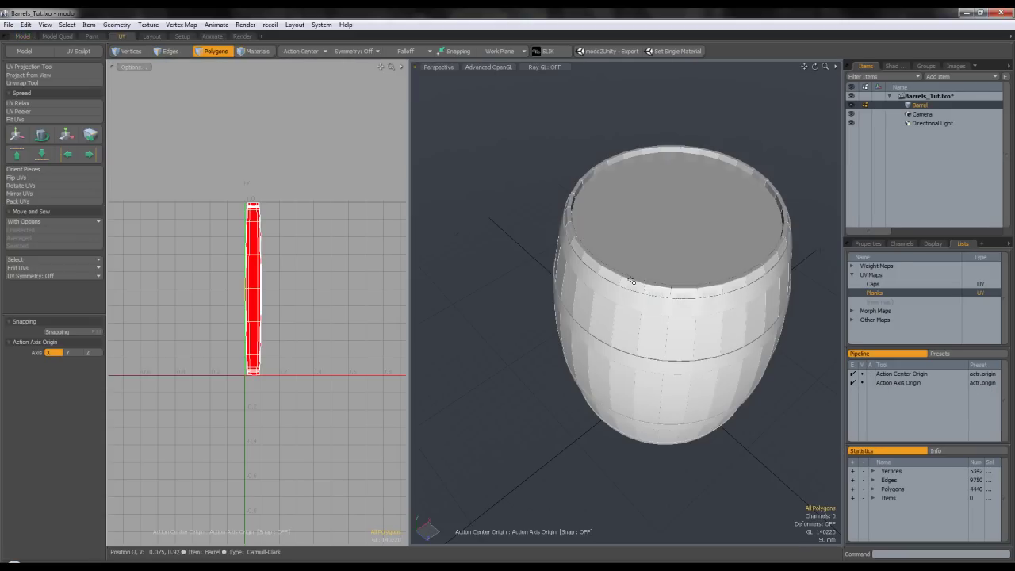
- Select one front plank, reset the action center to Automatic, and move its UVs along U just clear of the stacked strips
{"action": "scroll", "coordinate": [257, 215], "scroll_direction": "up", "scroll_amount": 5}
{"action": "scroll", "coordinate": [258, 215], "scroll_direction": "down", "scroll_amount": 3}
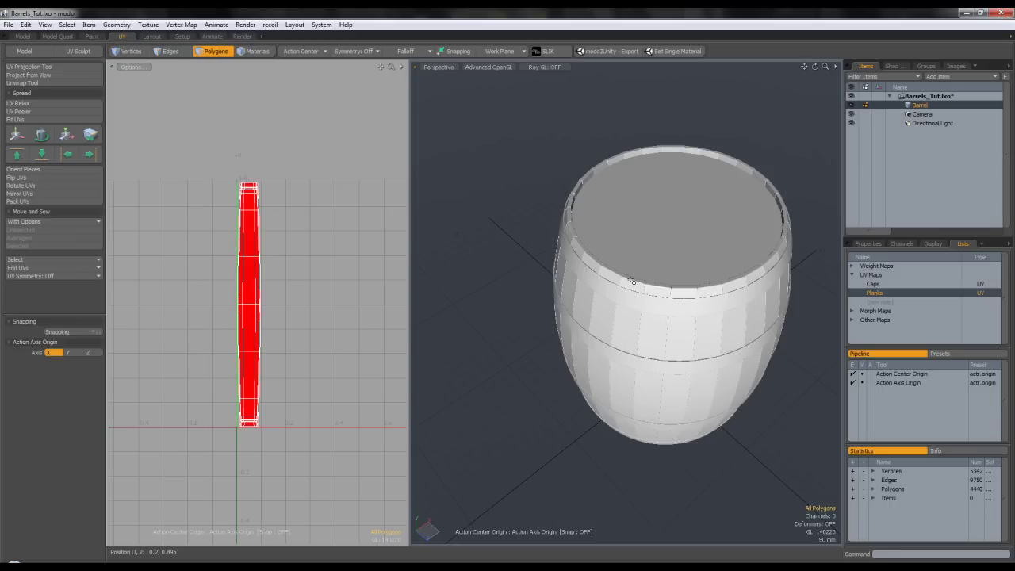
{"action": "left_click_drag", "start_coordinate": [631, 280], "coordinate": [631, 280], "text": "alt"}
{"action": "double_click", "coordinate": [630, 279]}
{"action": "double_click", "coordinate": [591, 302]}
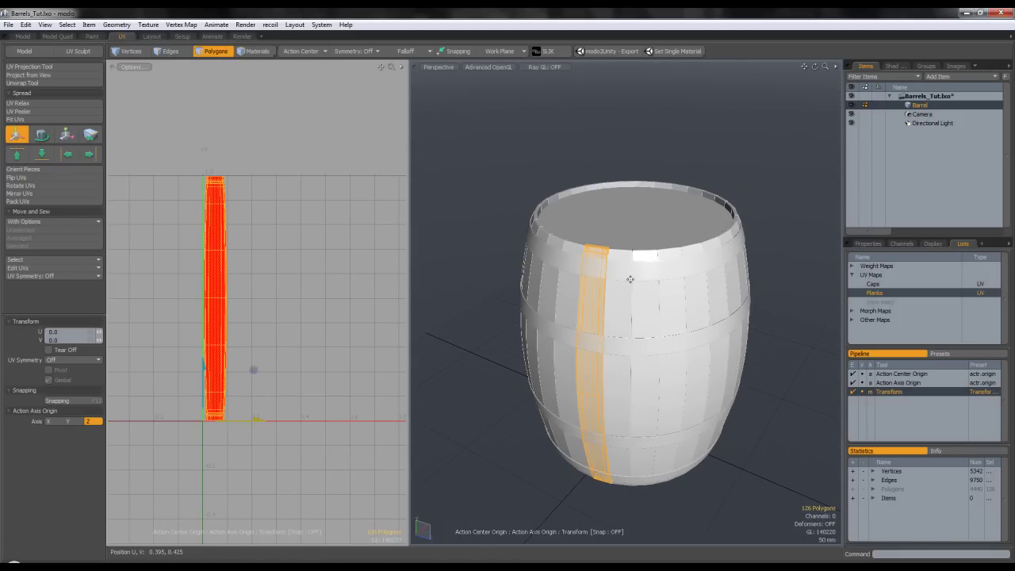
{"action": "left_click", "coordinate": [303, 50]}
{"action": "left_click", "coordinate": [297, 52]}
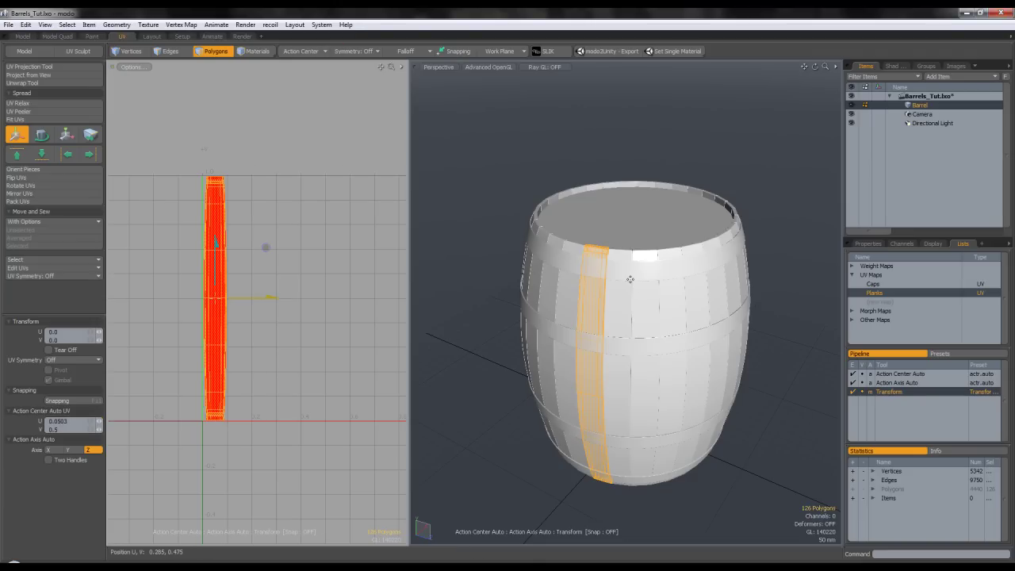
{"action": "left_click_drag", "start_coordinate": [270, 299], "coordinate": [304, 300]}
{"action": "key", "text": "space"}
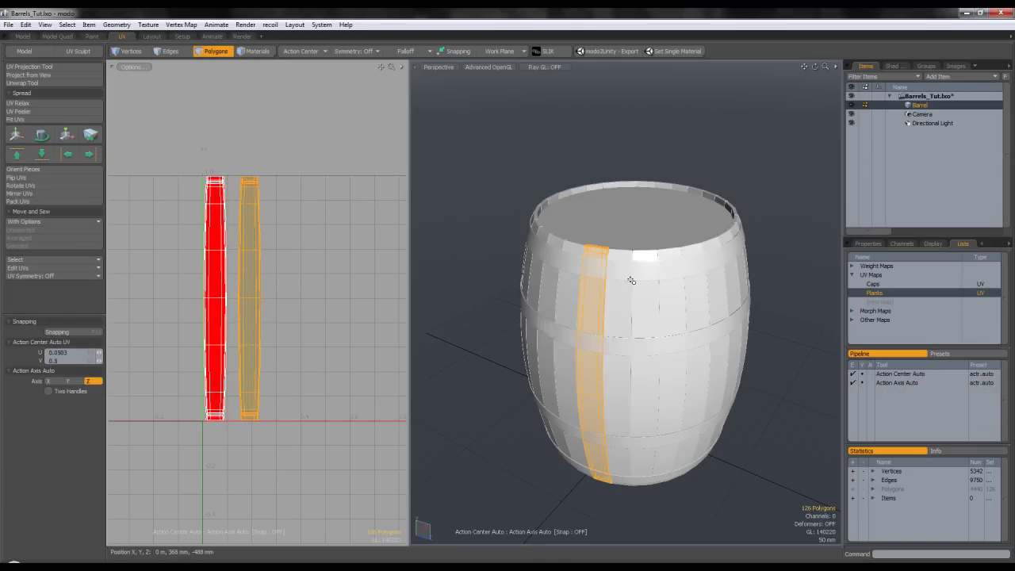
- Select the adjacent plank and move its UVs about 0.295 along U, beyond the first separated strip
{"action": "left_click", "coordinate": [631, 281]}
{"action": "key", "text": "w"}
{"action": "left_click_drag", "start_coordinate": [271, 298], "coordinate": [342, 298]}
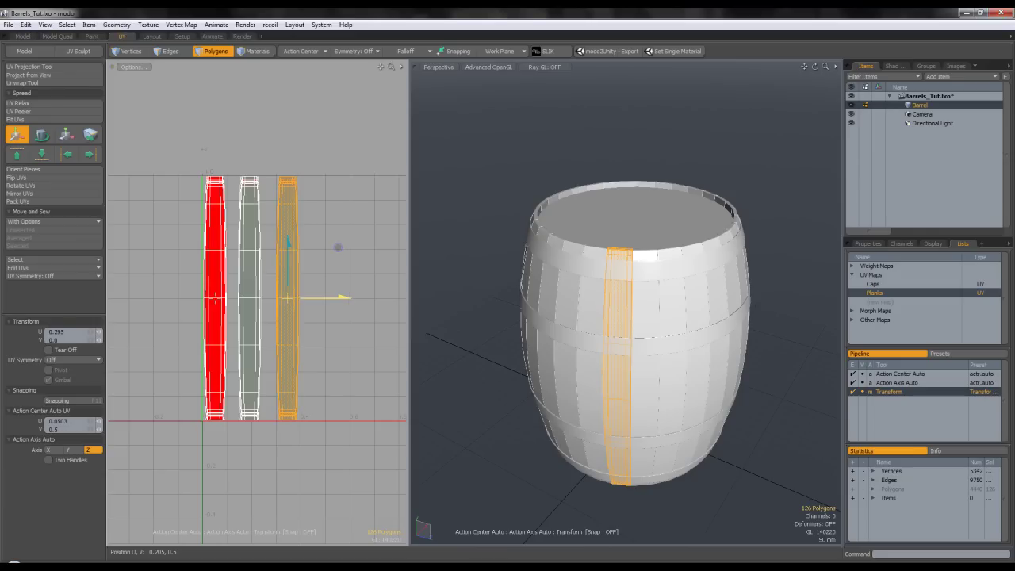
{"action": "key", "text": "space"}
- Move the third plank's UVs about 0.455 along U, off the stack and past the second separated strip
{"action": "double_click", "coordinate": [631, 279]}
{"action": "key", "text": "w"}
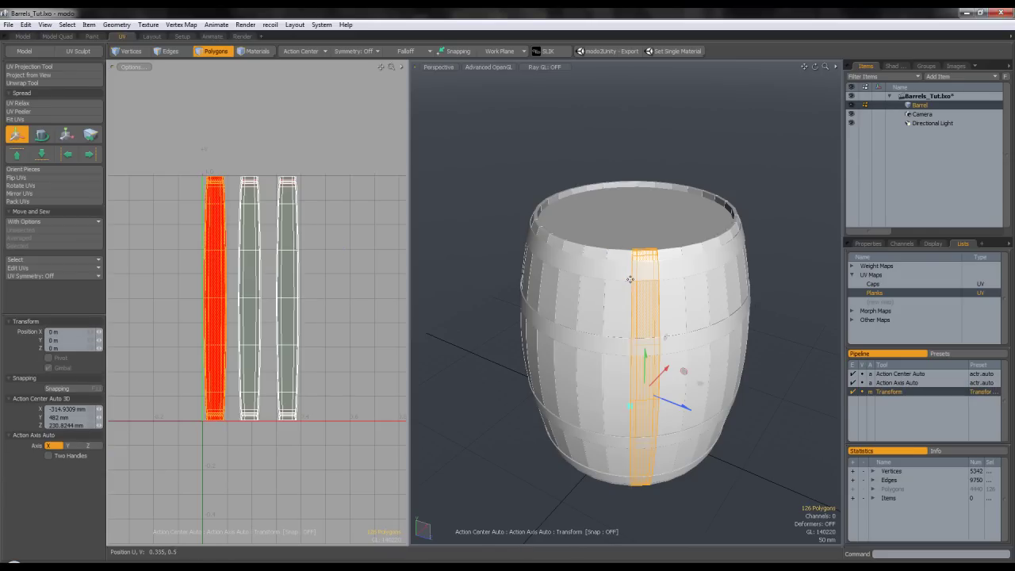
{"action": "left_click", "coordinate": [278, 300]}
{"action": "left_click_drag", "start_coordinate": [333, 300], "coordinate": [446, 300]}
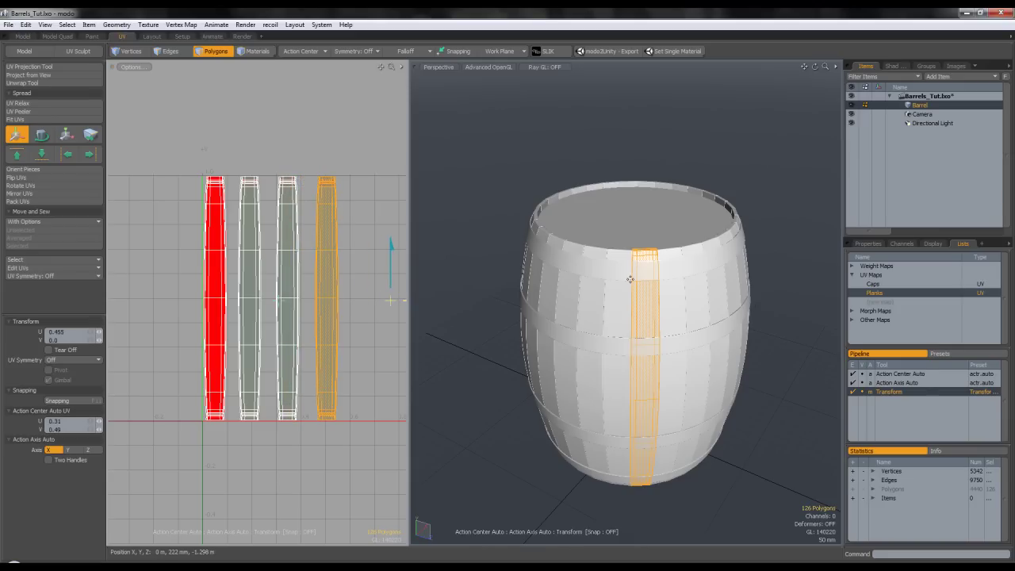
{"action": "key", "text": "q"}
- Select the fourth neighbouring plank and move its UVs along U past the third separated strip
{"action": "double_click", "coordinate": [671, 279]}
{"action": "left_click_drag", "start_coordinate": [670, 269], "coordinate": [555, 295], "text": "alt"}
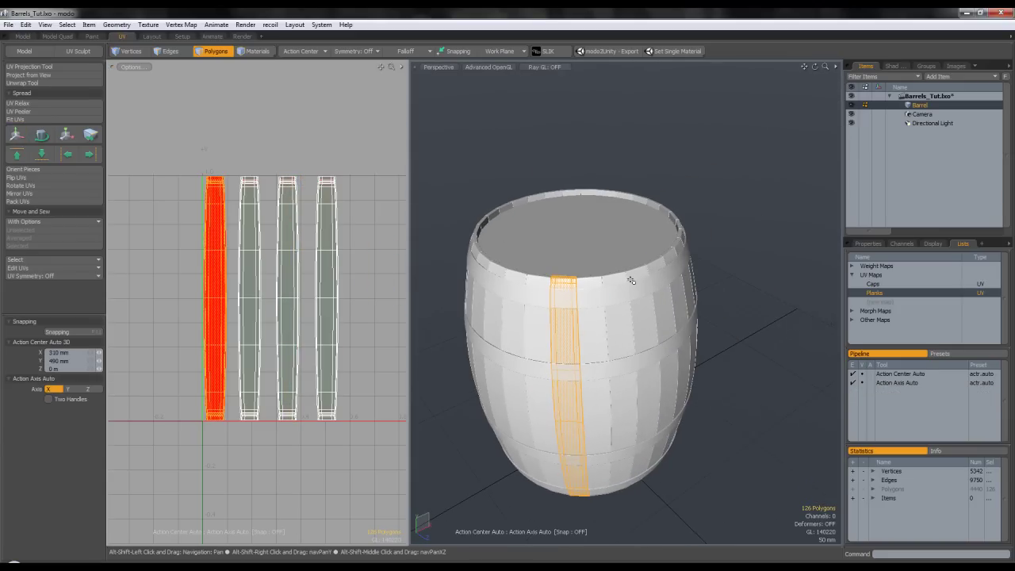
{"action": "key", "text": "w"}
{"action": "left_click_drag", "start_coordinate": [254, 298], "coordinate": [401, 299]}
{"action": "key", "text": "q"}
{"action": "key", "text": "ctrl+z"}
- Separate the remaining planks' UVs from the stack, laying all the strips side by side in two rows
{"action": "key", "text": "w"}
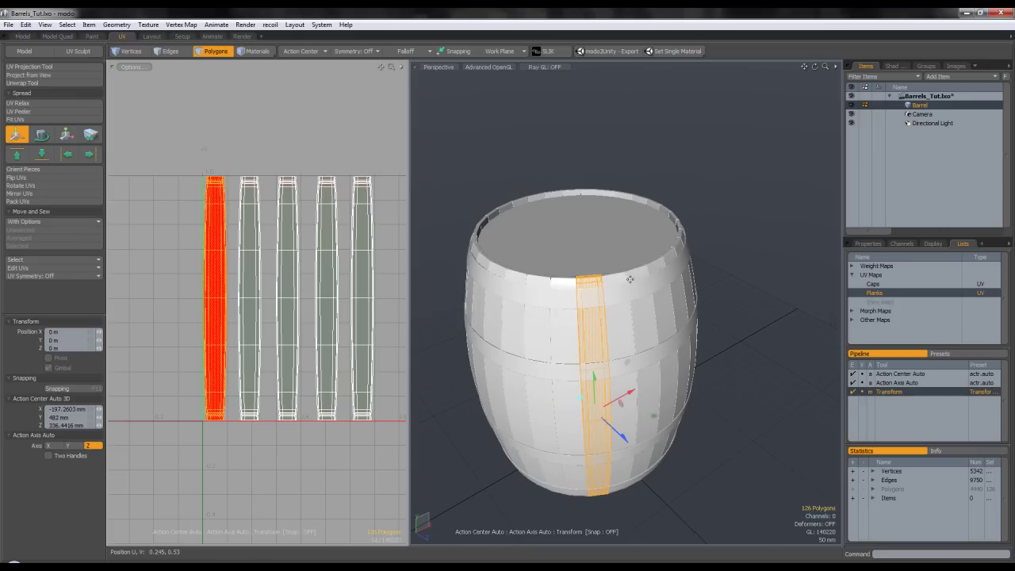
{"action": "left_click", "coordinate": [231, 302]}
{"action": "left_click_drag", "start_coordinate": [632, 284], "coordinate": [630, 279]}
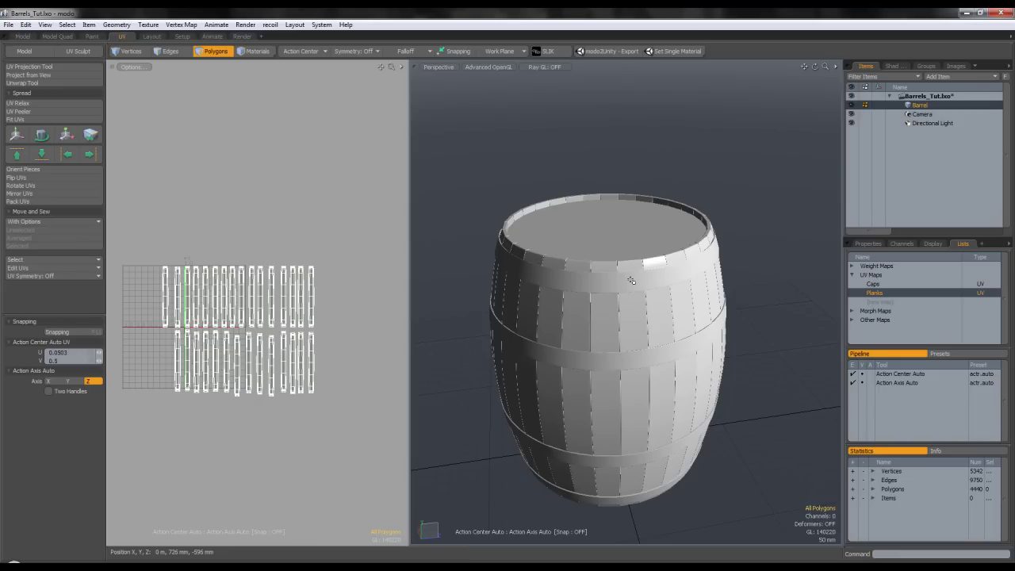
- Examine the barrel's planks from above and up close beside their spread-out UV strips
{"action": "mouse_move", "coordinate": [631, 280]}
{"action": "left_mouse_down", "text": "alt"}
{"action": "mouse_move", "coordinate": [631, 262]}
{"action": "mouse_move", "coordinate": [631, 289]}
{"action": "mouse_move", "coordinate": [631, 280]}
{"action": "left_mouse_up", "text": "alt"}
{"action": "scroll", "coordinate": [630, 279], "scroll_direction": "up", "scroll_amount": 4}
{"action": "scroll", "coordinate": [630, 278], "scroll_direction": "down", "scroll_amount": 4}
{"action": "scroll", "coordinate": [630, 278], "scroll_direction": "up", "scroll_amount": 4}
{"action": "scroll", "coordinate": [630, 278], "scroll_direction": "down", "scroll_amount": 4}
{"action": "scroll", "coordinate": [631, 280], "scroll_direction": "up", "scroll_amount": 2}
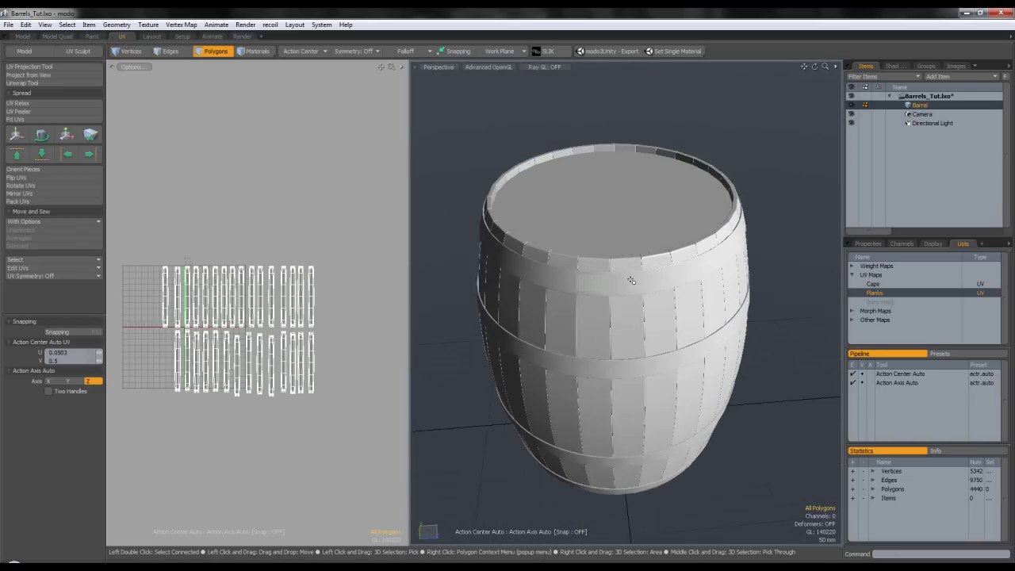
{"action": "scroll", "coordinate": [631, 280], "scroll_direction": "up", "scroll_amount": 2}
- Widen the 3D view and pack the plank UVs with Pack, Stretch and Orient on, Auto direction and 20% gaps
{"action": "left_click_drag", "start_coordinate": [410, 278], "coordinate": [369, 278]}
{"action": "scroll", "coordinate": [630, 279], "scroll_direction": "down", "scroll_amount": 2}
{"action": "mouse_move", "coordinate": [630, 279]}
{"action": "left_mouse_down", "text": "alt+shift"}
{"action": "mouse_move", "coordinate": [707, 292]}
{"action": "mouse_move", "coordinate": [644, 282]}
{"action": "left_mouse_up", "text": "alt+shift"}
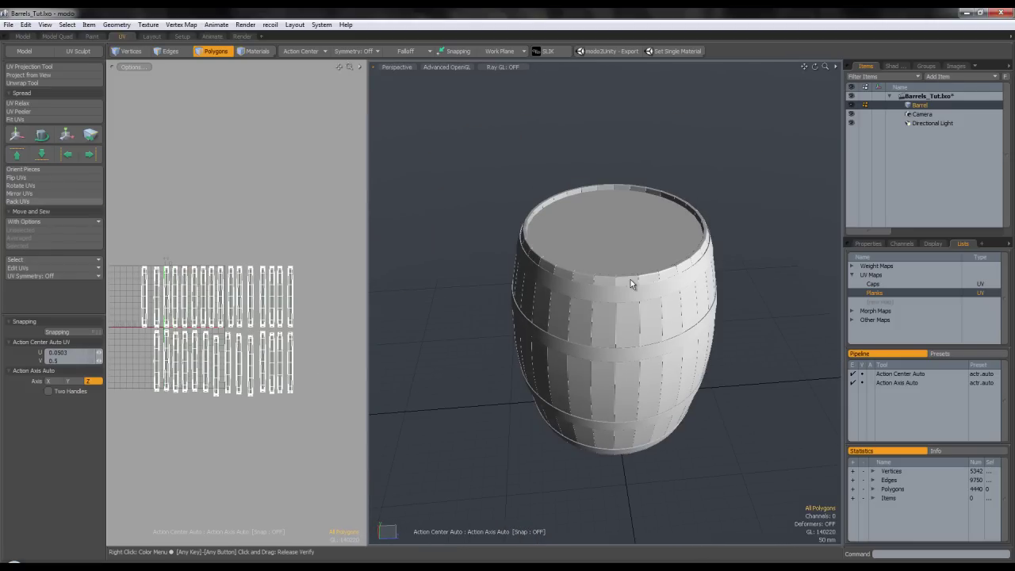
{"action": "left_click", "coordinate": [53, 202]}
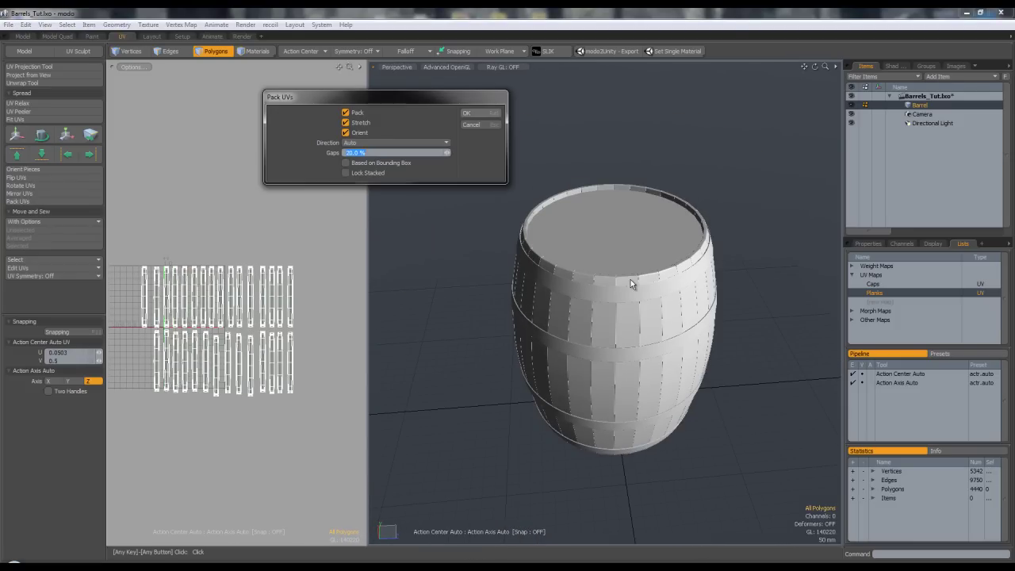
{"action": "key", "text": "Return"}
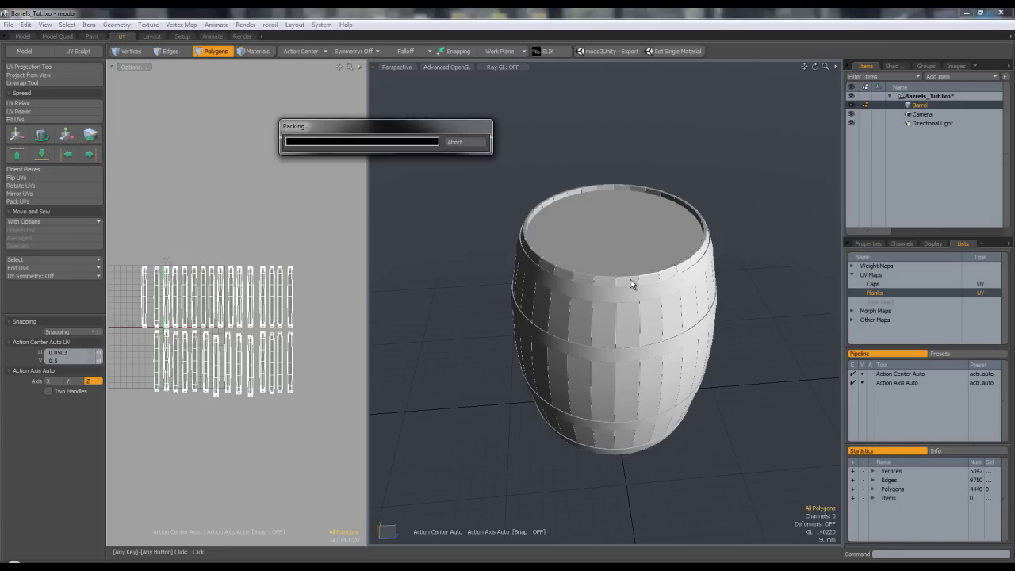
- Select the stray plank strip's UVs and move them -0.44 along U onto the taller packed column
{"action": "scroll", "coordinate": [190, 285], "scroll_direction": "up", "scroll_amount": 3}
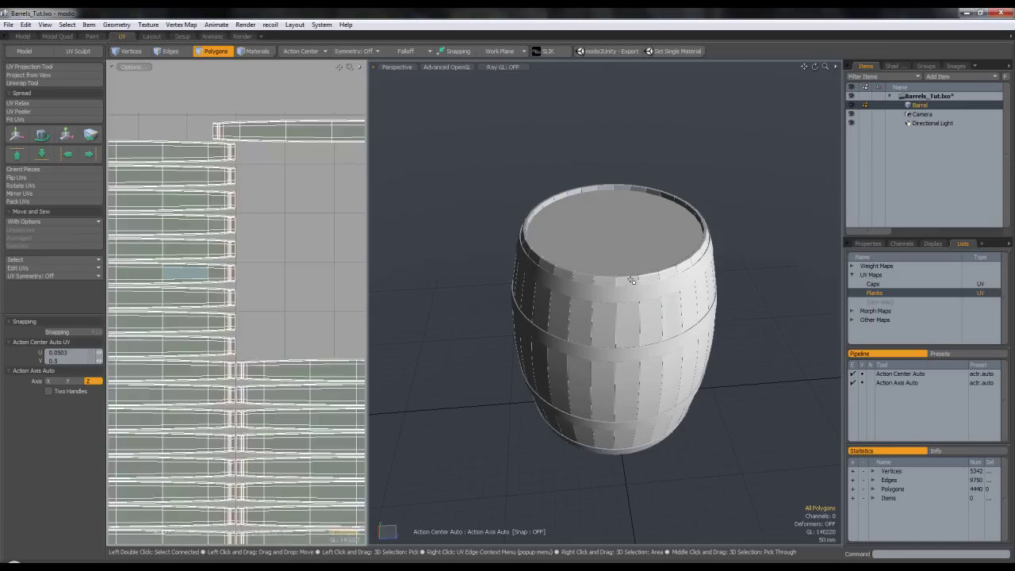
{"action": "scroll", "coordinate": [245, 275], "scroll_direction": "down", "scroll_amount": 4}
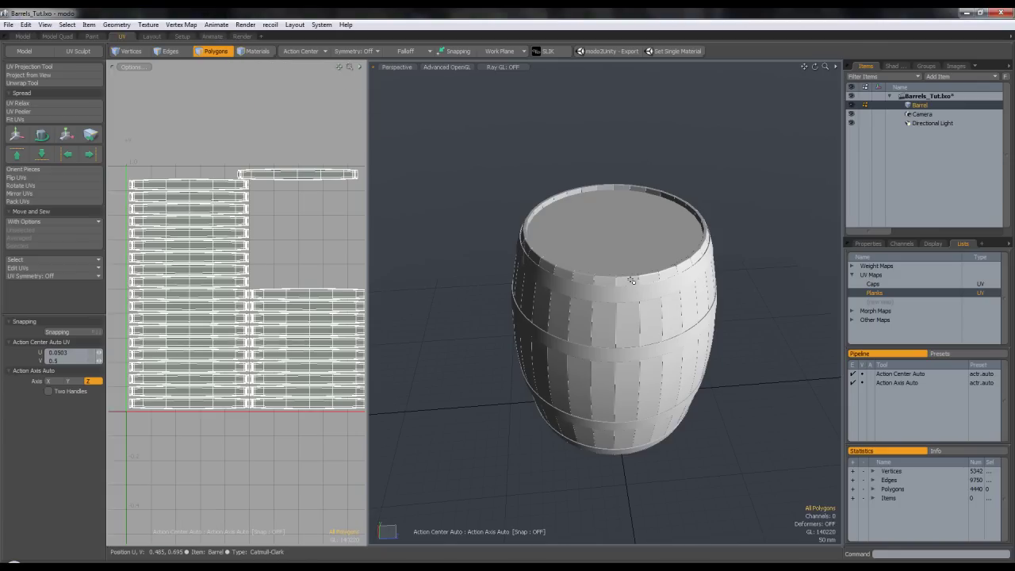
{"action": "double_click", "coordinate": [306, 193]}
{"action": "key", "text": "w"}
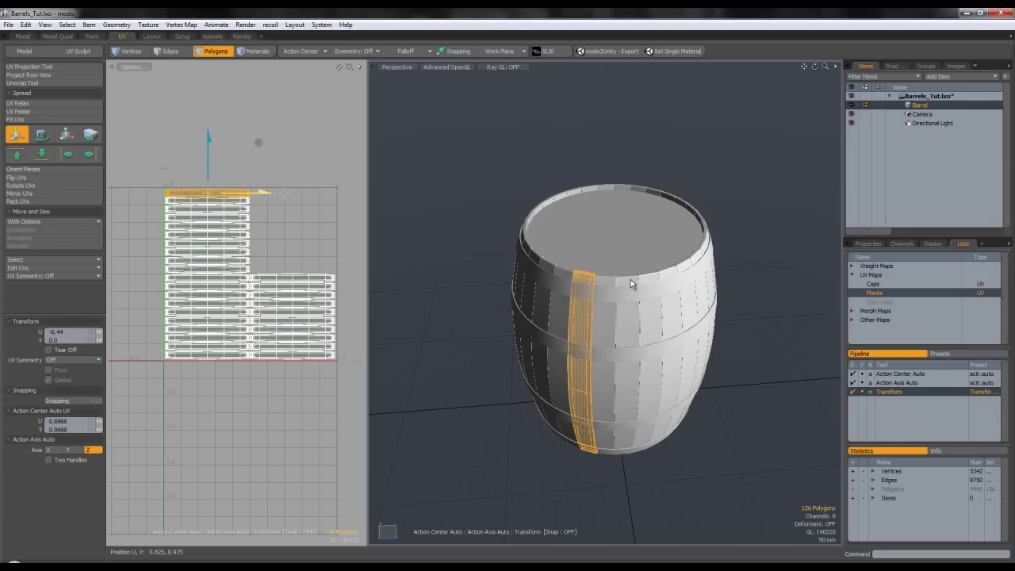
{"action": "key", "text": "space"}
{"action": "key", "text": "Escape"}
- Nudge the topmost plank strip's UVs by 0.004 along V, away from the strip below, and clear the selection
{"action": "scroll", "coordinate": [200, 189], "scroll_direction": "up", "scroll_amount": 4}
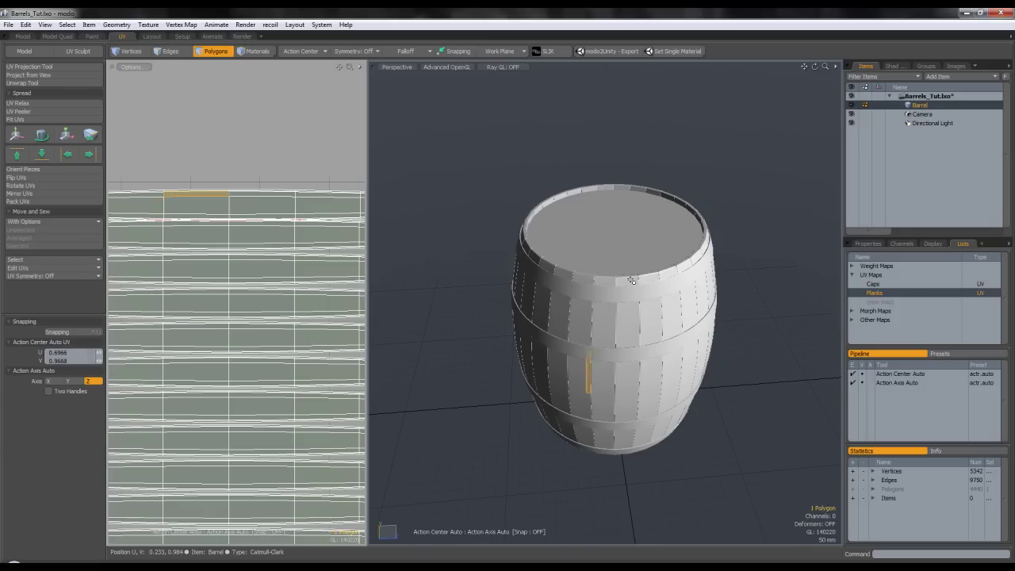
{"action": "double_click", "coordinate": [214, 193]}
{"action": "key", "text": "w"}
{"action": "left_click_drag", "start_coordinate": [230, 175], "coordinate": [230, 172]}
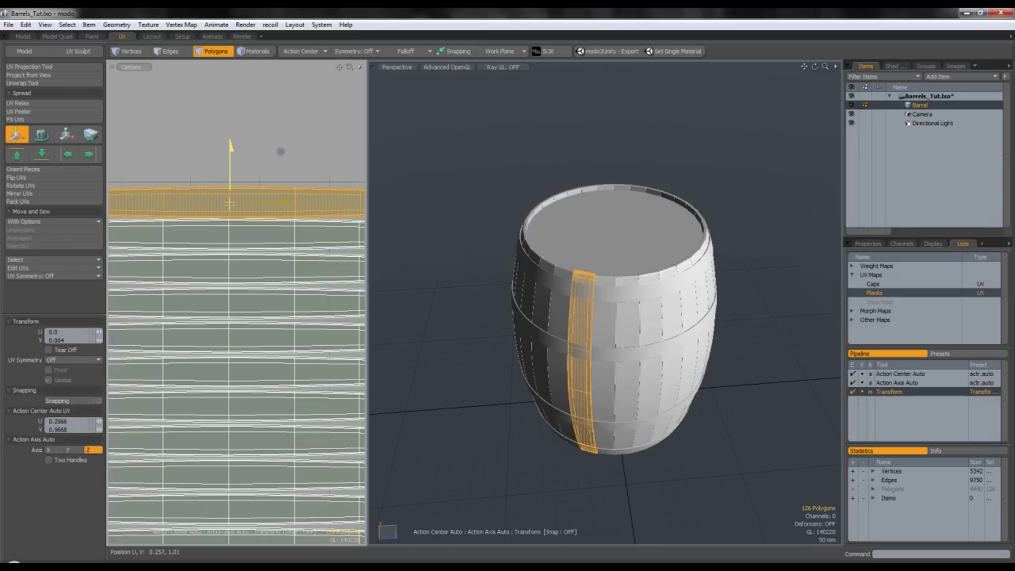
{"action": "key", "text": "space"}
{"action": "key", "text": "Escape"}
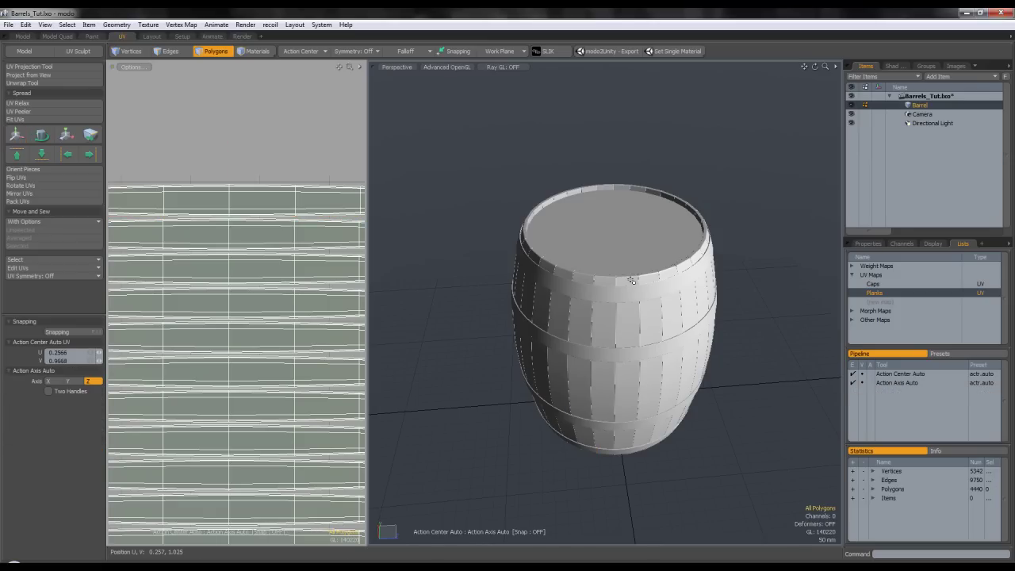
- Save the scene and switch to the Model layout with the whole barrel in view
{"action": "scroll", "coordinate": [232, 173], "scroll_direction": "down", "scroll_amount": 3}
{"action": "left_click_drag", "start_coordinate": [236, 176], "coordinate": [180, 180], "text": "alt+shift"}
{"action": "scroll", "coordinate": [222, 234], "scroll_direction": "down", "scroll_amount": 2}
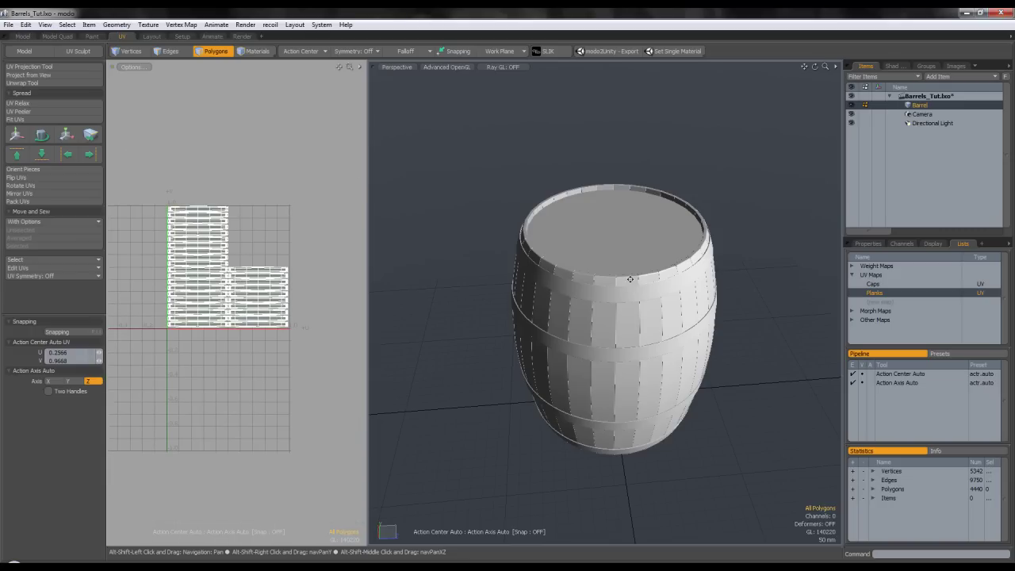
{"action": "key", "text": "ctrl+s"}
{"action": "key", "text": "Return"}
{"action": "left_click", "coordinate": [22, 36]}
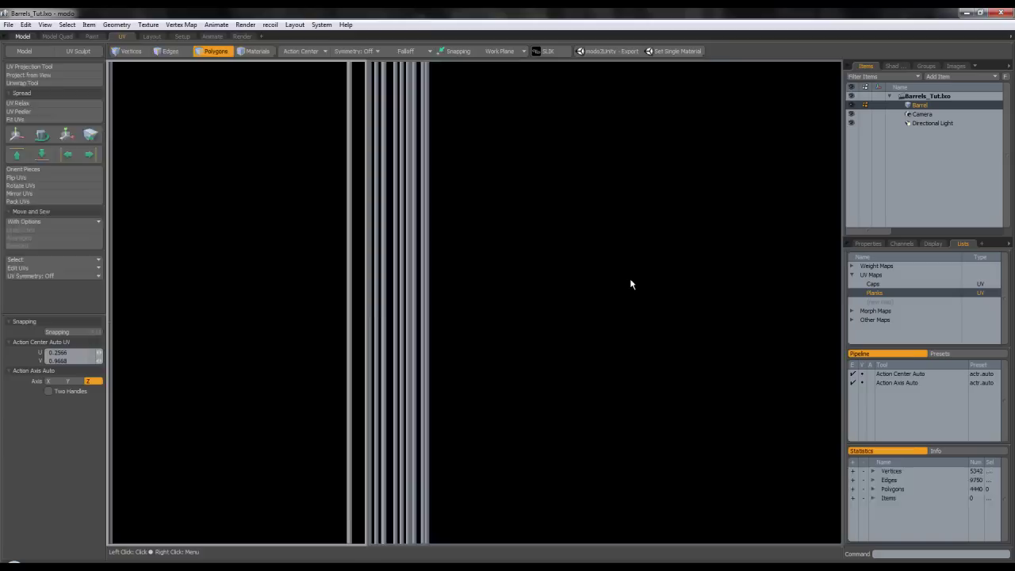
{"action": "left_click_drag", "start_coordinate": [632, 281], "coordinate": [531, 277], "text": "alt+shift"}
{"action": "scroll", "coordinate": [632, 281], "scroll_direction": "down", "scroll_amount": 3}
{"action": "left_click_drag", "start_coordinate": [631, 281], "coordinate": [629, 304], "text": "alt+shift"}
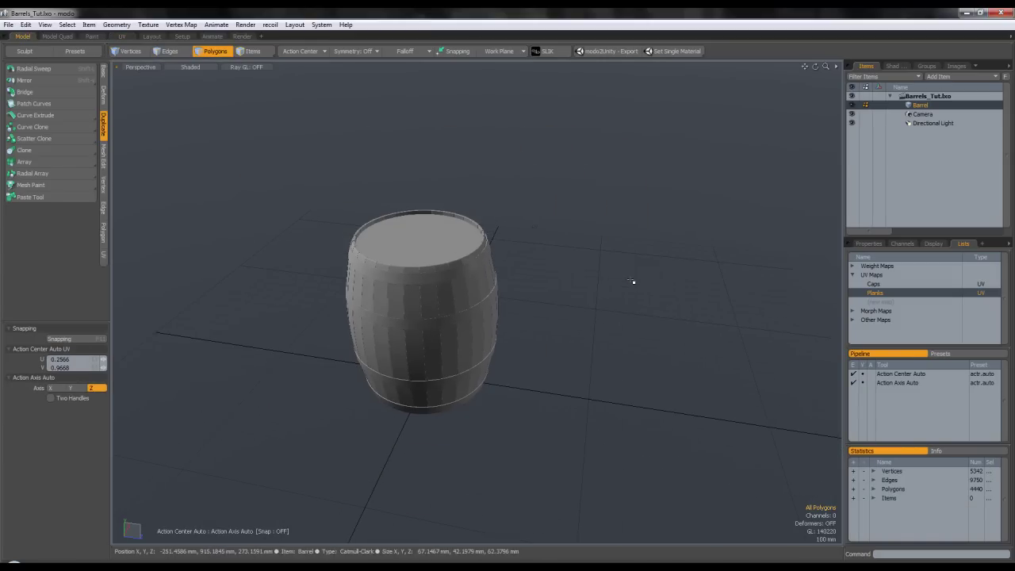
- Switch to Windows Explorer, open the Tex folder and preview the WoodRough0050_3_S texture
{"action": "key", "text": "alt+Tab"}
{"action": "left_click", "coordinate": [632, 284]}
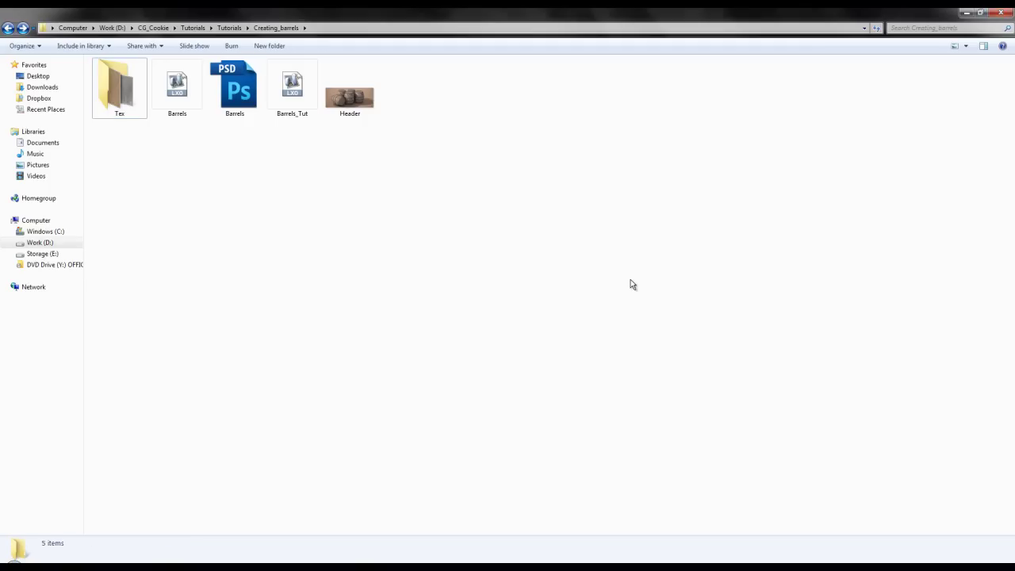
{"action": "key", "text": "Return"}
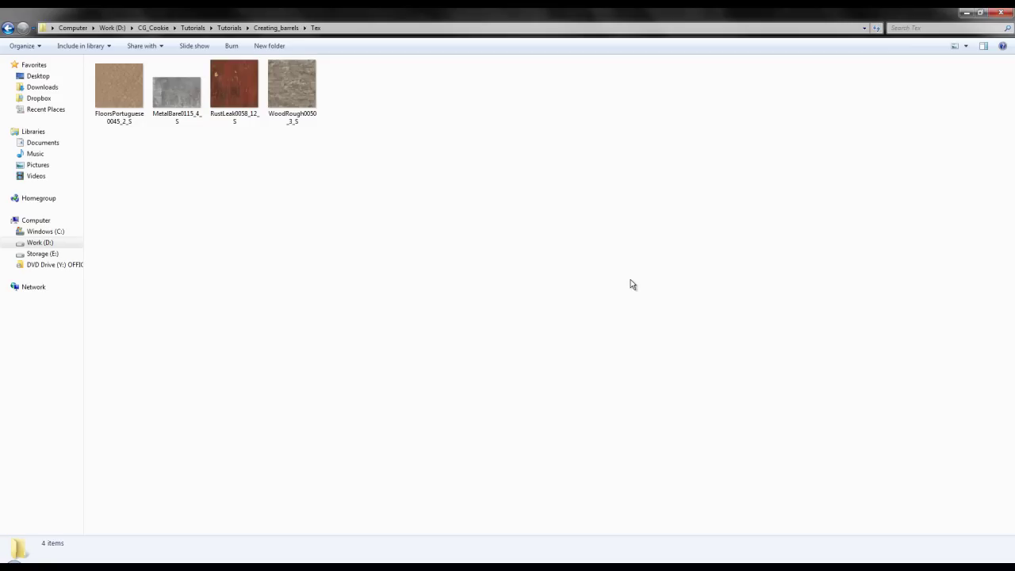
{"action": "key", "text": "Return"}
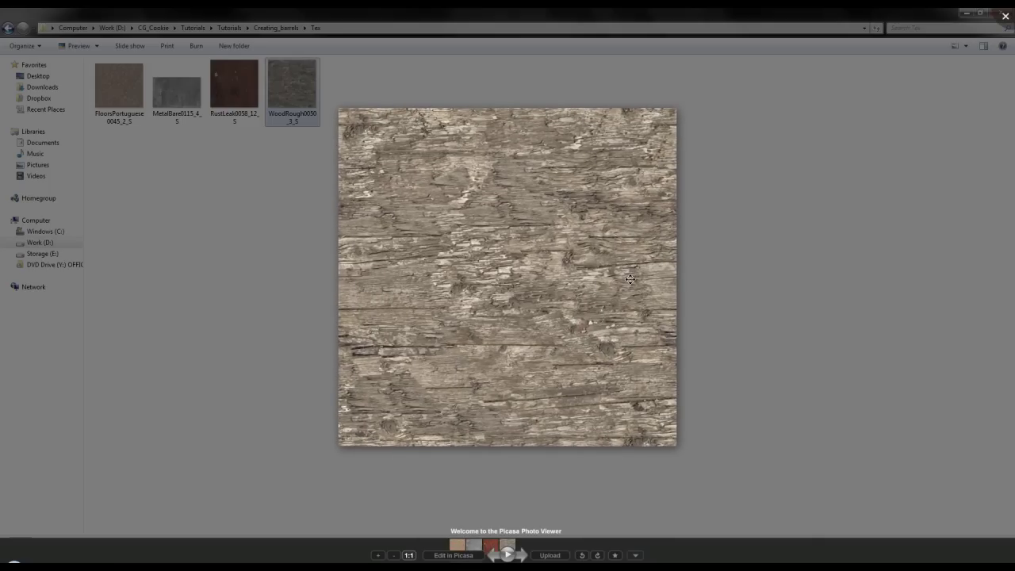
- Preview the RustLeak0058_12_S, MetalBare0115_4_S and FloorsPortuguese0045_2_S textures, comparing the rust texture with the wood
{"action": "key", "text": "Escape"}
{"action": "key", "text": "Left"}
{"action": "key", "text": "Return"}
{"action": "key", "text": "Escape"}
{"action": "key", "text": "Right"}
{"action": "key", "text": "Return"}
{"action": "key", "text": "Escape"}
{"action": "key", "text": "Left"}
{"action": "key", "text": "Return"}
{"action": "key", "text": "Escape"}
{"action": "key", "text": "Left"}
{"action": "key", "text": "Return"}
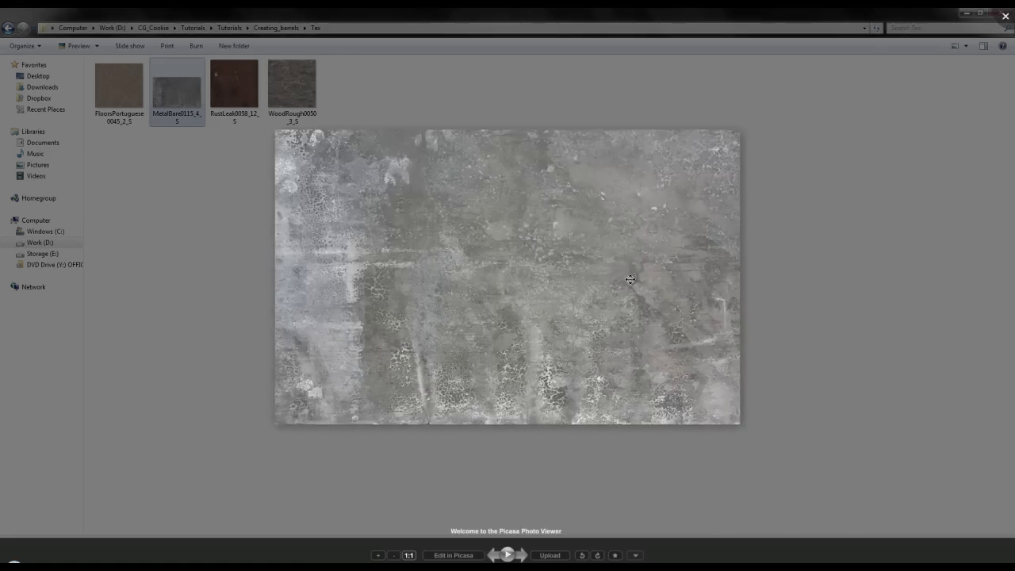
{"action": "key", "text": "Escape"}
{"action": "key", "text": "Left"}
{"action": "key", "text": "Return"}
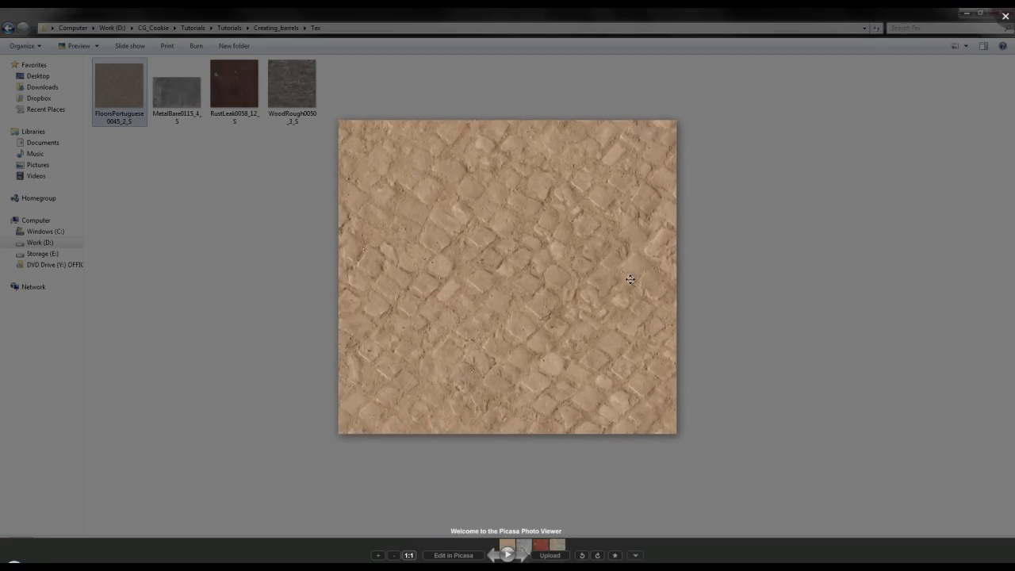
{"action": "key", "text": "Escape"}
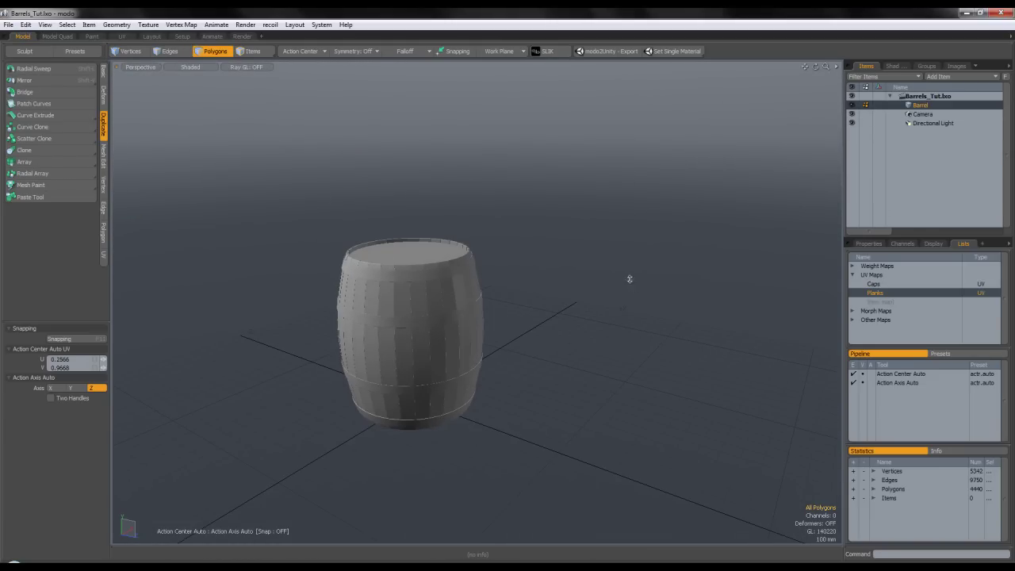
- Add a new mesh item to the scene and name it Floor
{"action": "key", "text": "n"}
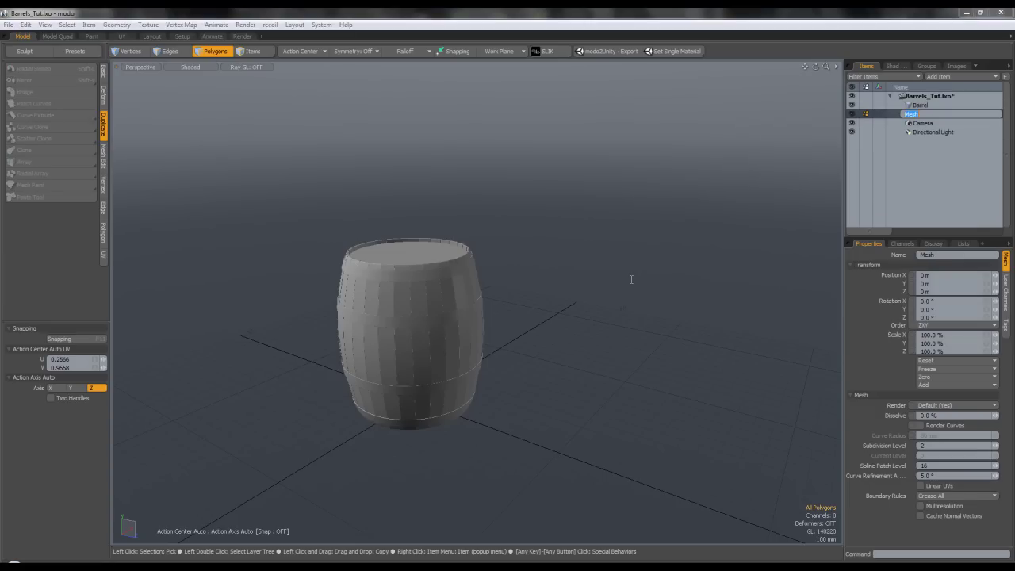
{"action": "type", "text": "Floor"}
{"action": "key", "text": "Return"}
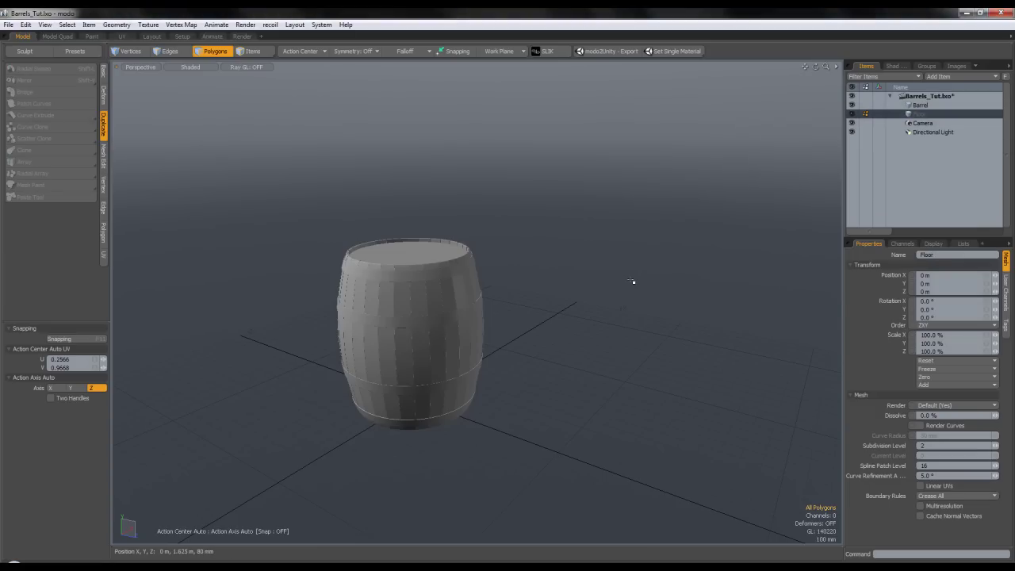
- Draw a flat floor plane about 21.25 m by 17.7 m around the barrel with the Cube tool from the top view
{"action": "left_click_drag", "start_coordinate": [630, 279], "coordinate": [452, 210], "text": "ctrl+alt"}
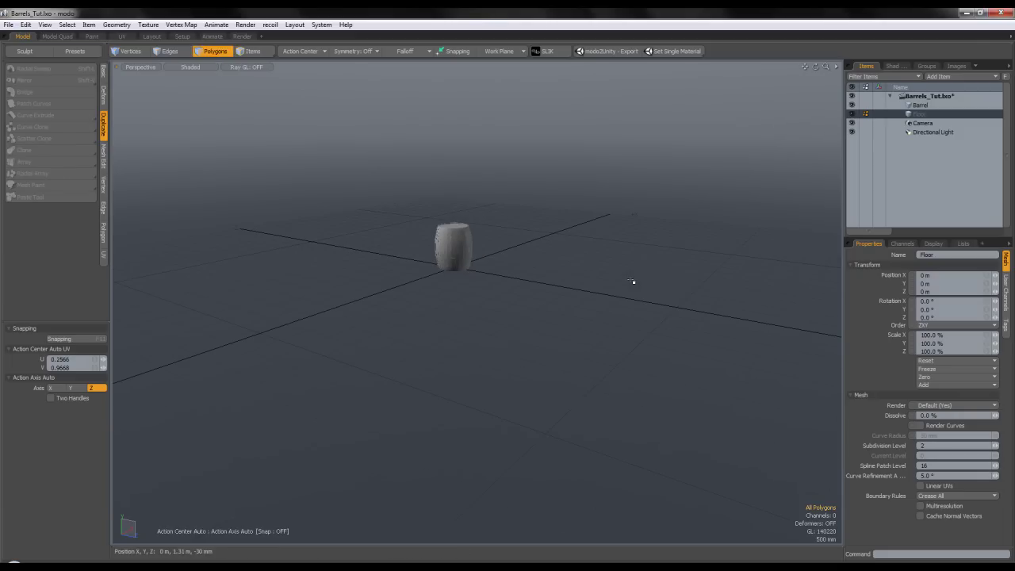
{"action": "key", "text": "ctrl+space"}
{"action": "left_click", "coordinate": [450, 182]}
{"action": "scroll", "coordinate": [558, 202], "scroll_direction": "down", "scroll_amount": 1}
{"action": "left_click_drag", "start_coordinate": [558, 202], "coordinate": [515, 279], "text": "alt+shift"}
{"action": "left_click", "coordinate": [104, 71]}
{"action": "left_click", "coordinate": [15, 72]}
{"action": "scroll", "coordinate": [630, 279], "scroll_direction": "down", "scroll_amount": 3}
{"action": "left_click_drag", "start_coordinate": [630, 279], "coordinate": [472, 272], "text": "alt+shift"}
{"action": "left_click_drag", "start_coordinate": [523, 369], "coordinate": [562, 404]}
{"action": "key", "text": "space"}
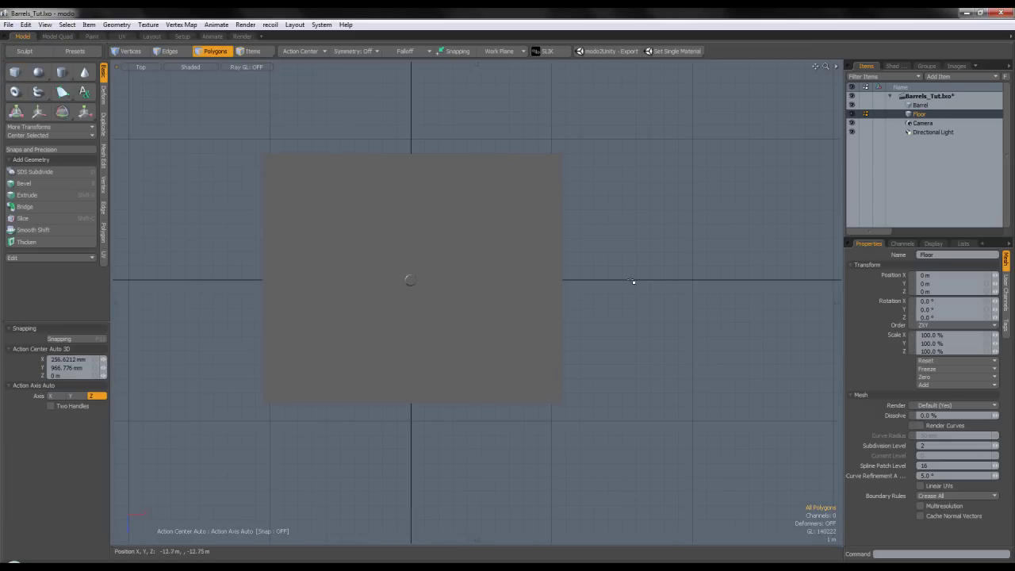
{"action": "key", "text": "bracketleft"}
{"action": "key", "text": "ctrl+space"}
{"action": "left_click", "coordinate": [363, 224]}
- Select the Barrel mesh and raise it about 1.3 mm in the side view so its base rests on the floor
{"action": "left_click", "coordinate": [919, 104]}
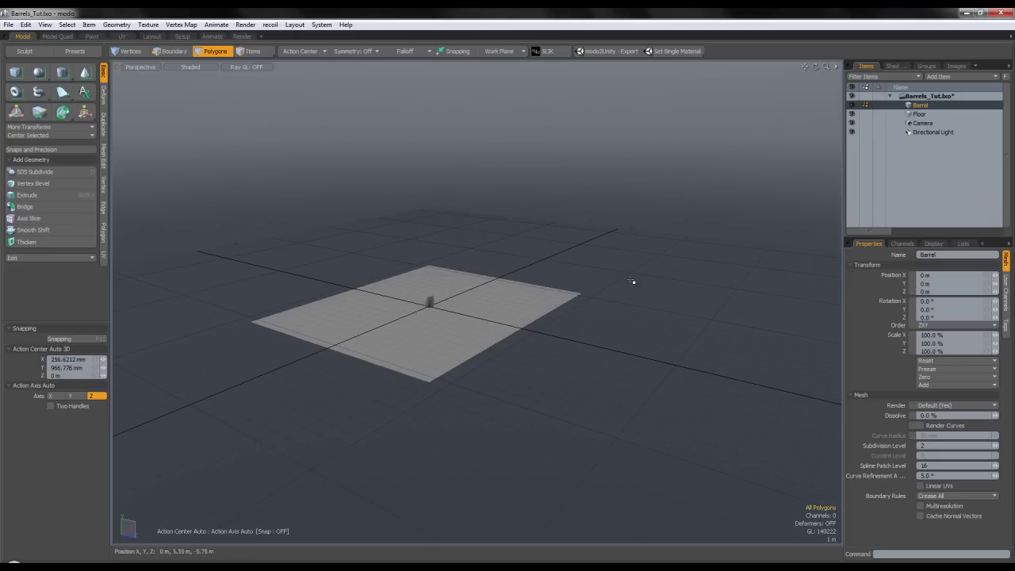
{"action": "key", "text": "ctrl+space"}
{"action": "left_click", "coordinate": [295, 237]}
{"action": "scroll", "coordinate": [478, 305], "scroll_direction": "up", "scroll_amount": 15}
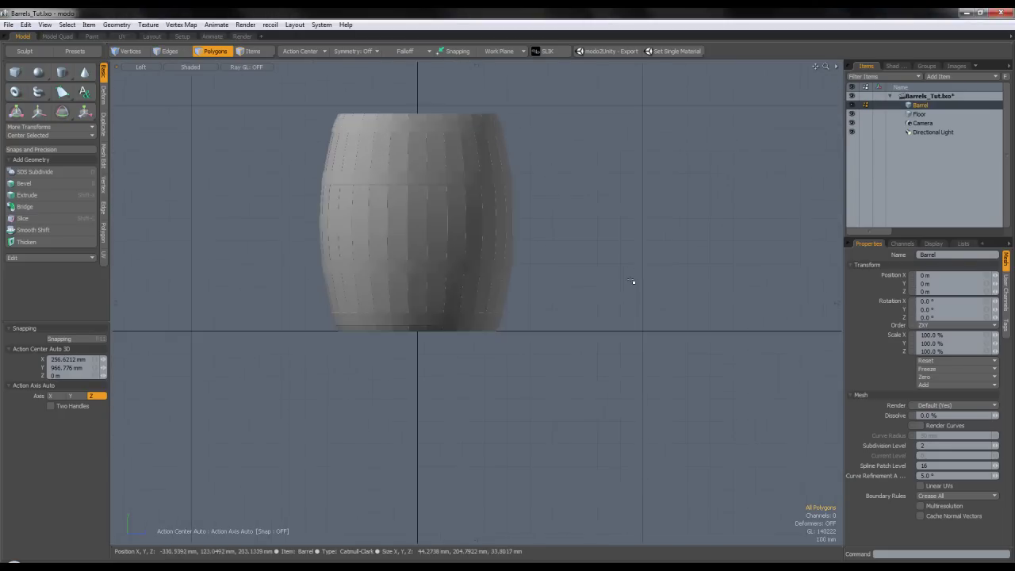
{"action": "scroll", "coordinate": [632, 282], "scroll_direction": "up", "scroll_amount": 5}
{"action": "key", "text": "w"}
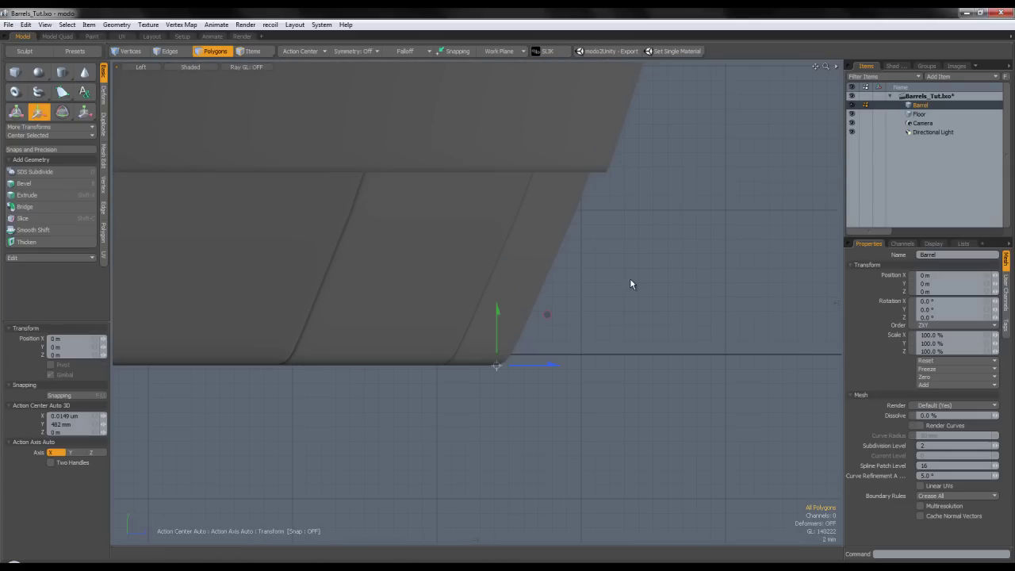
{"action": "left_click_drag", "start_coordinate": [497, 308], "coordinate": [497, 300]}
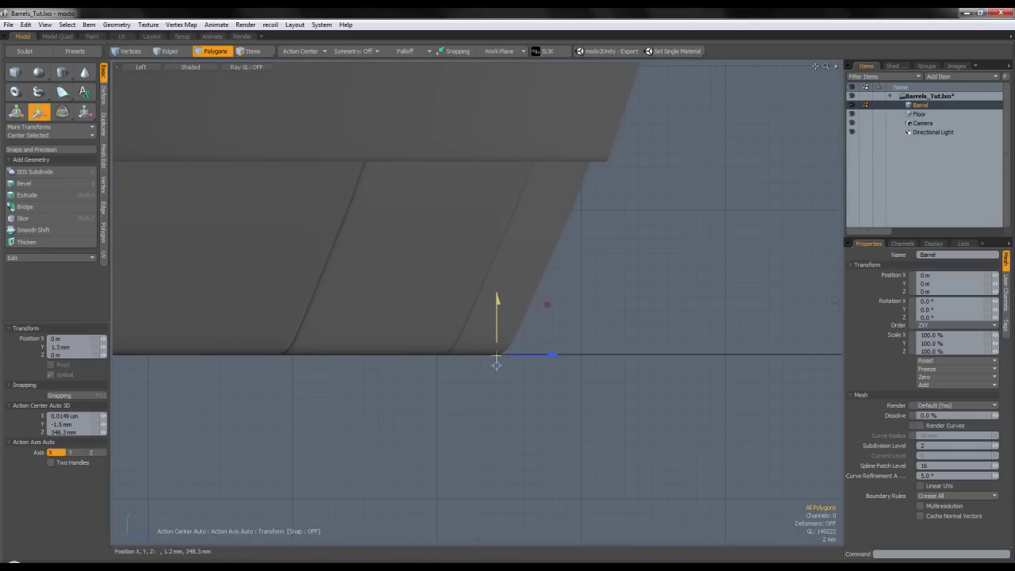
{"action": "key", "text": "q"}
- Create four instances of the Barrel item
{"action": "scroll", "coordinate": [517, 308], "scroll_direction": "down", "scroll_amount": 15}
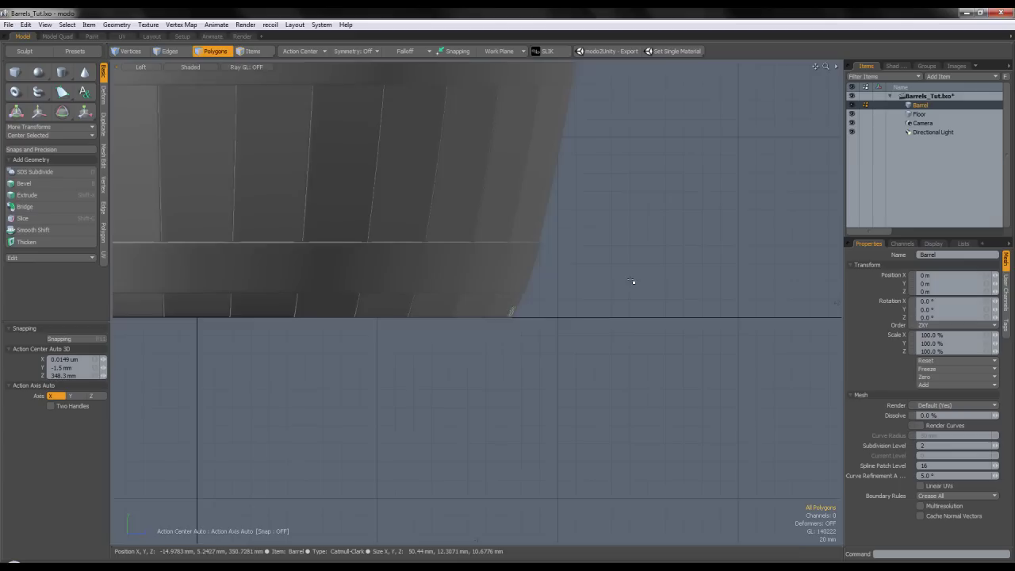
{"action": "key", "text": "ctrl+space"}
{"action": "left_click", "coordinate": [544, 294]}
{"action": "left_click_drag", "start_coordinate": [490, 271], "coordinate": [474, 324], "text": "alt+shift"}
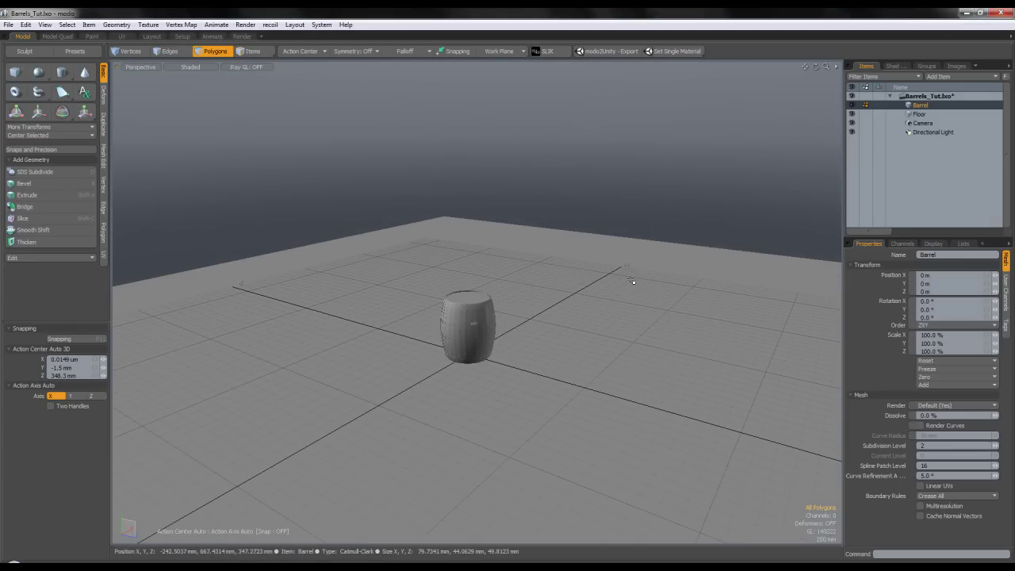
{"action": "left_click_drag", "start_coordinate": [631, 279], "coordinate": [631, 279], "text": "alt"}
{"action": "scroll", "coordinate": [632, 281], "scroll_direction": "down", "scroll_amount": 5}
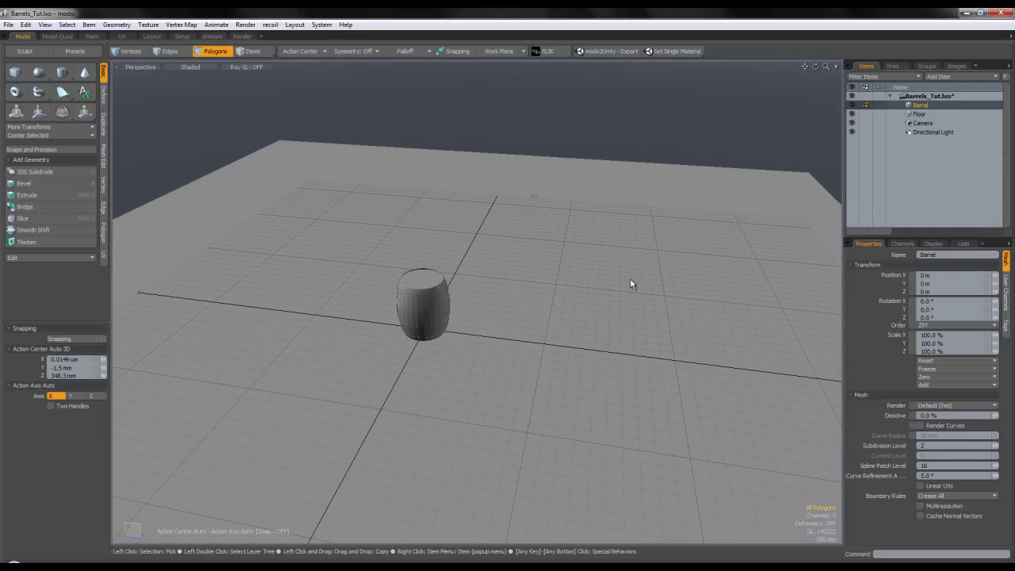
{"action": "right_click", "coordinate": [918, 104]}
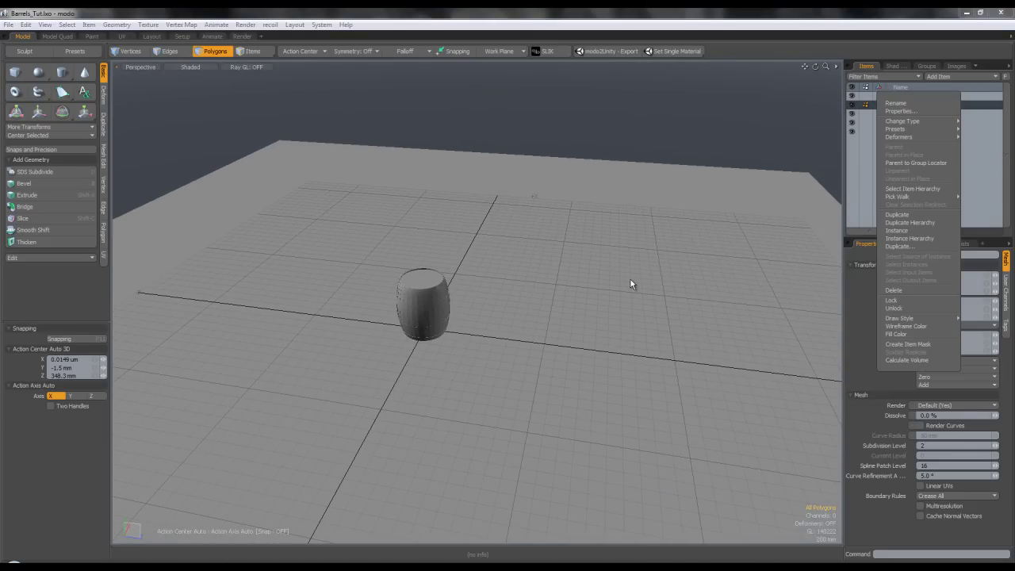
{"action": "left_click", "coordinate": [918, 230]}
{"action": "right_click", "coordinate": [919, 104]}
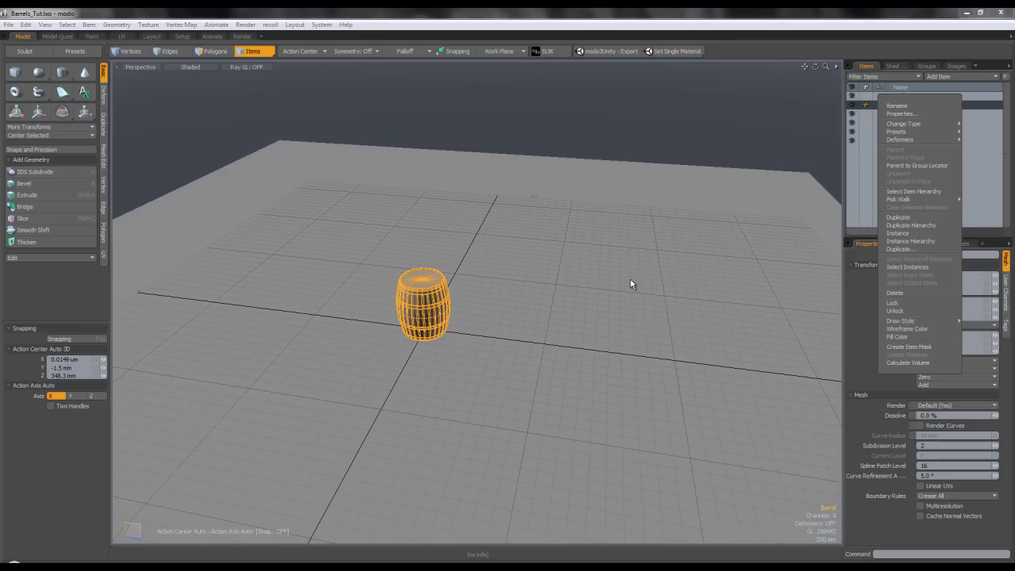
{"action": "left_click", "coordinate": [918, 233]}
{"action": "right_click", "coordinate": [918, 104]}
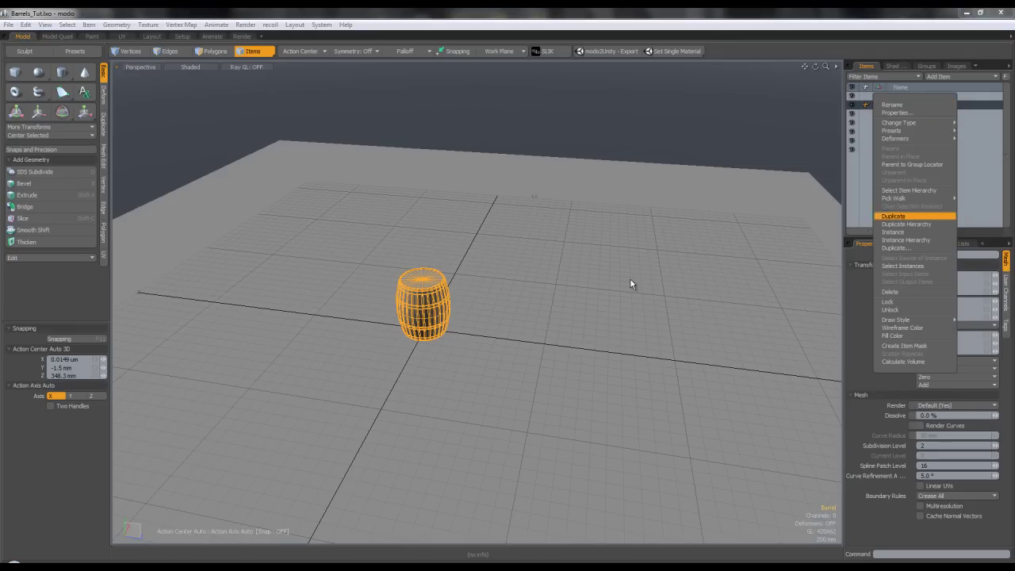
{"action": "left_click", "coordinate": [916, 232]}
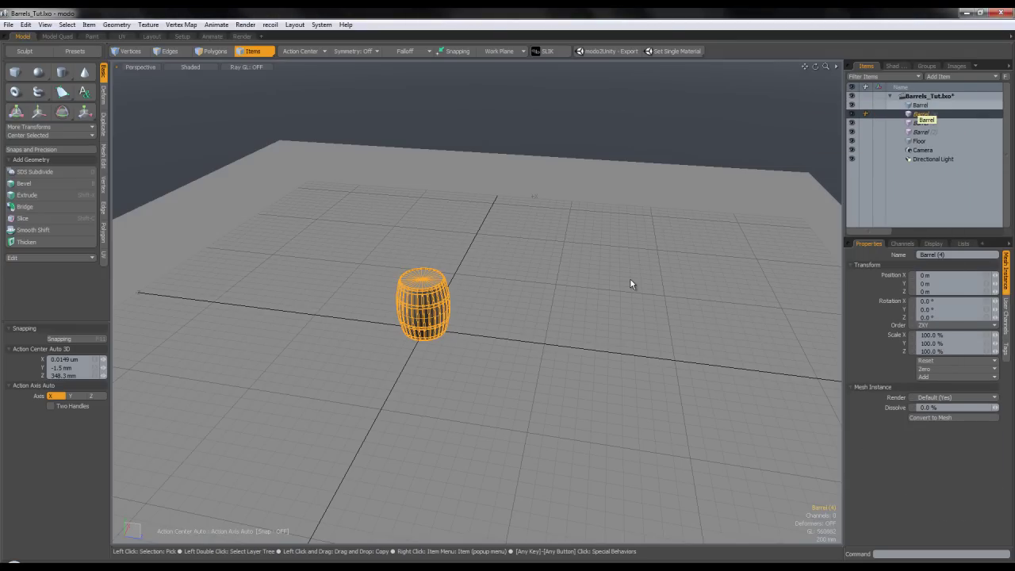
{"action": "right_click", "coordinate": [917, 105]}
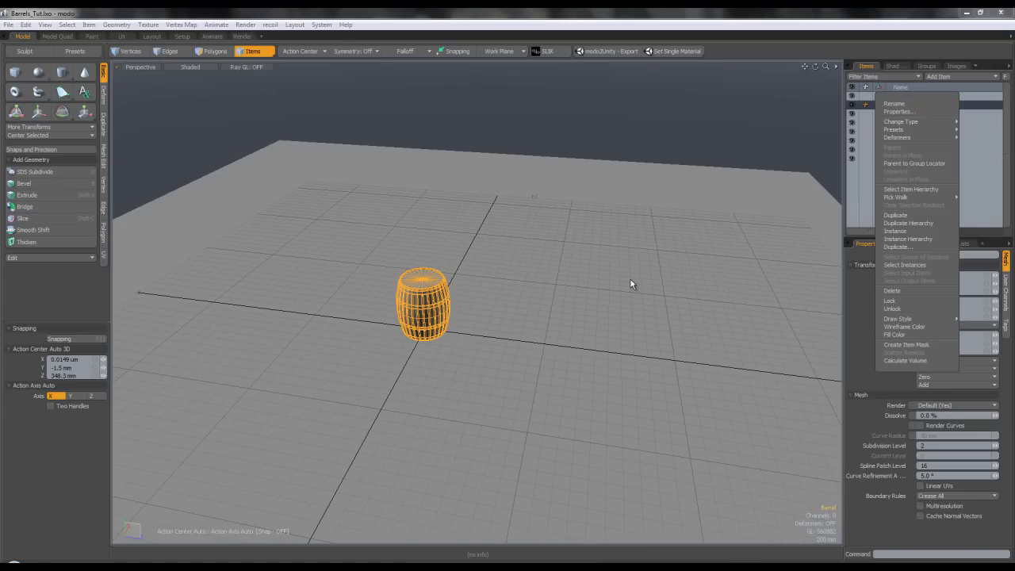
{"action": "left_click", "coordinate": [917, 232]}
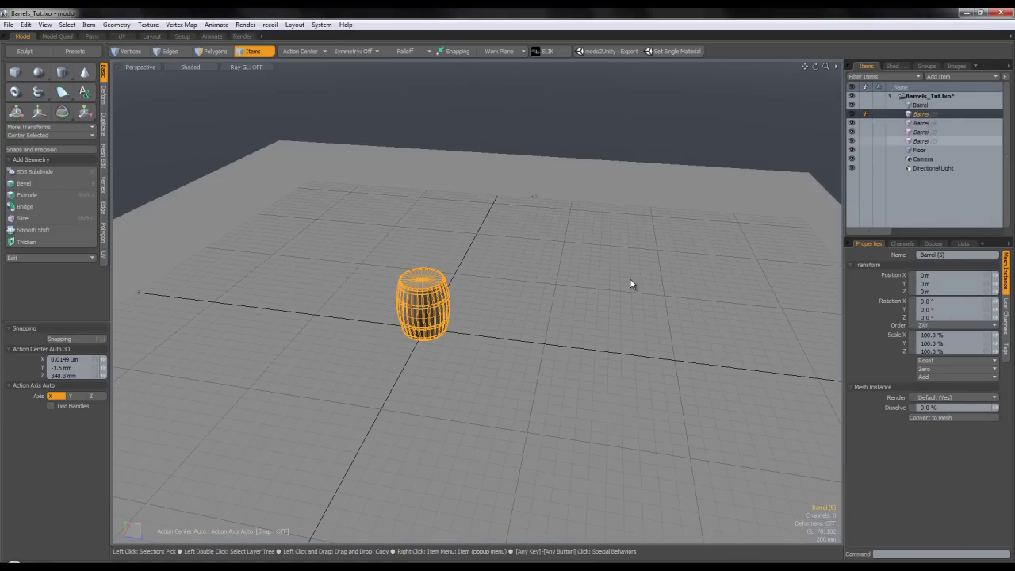
- Frame the barrel from the top and set the viewport shading to Wireframe
{"action": "left_click", "coordinate": [920, 141]}
{"action": "left_click", "coordinate": [920, 114]}
{"action": "left_click_drag", "start_coordinate": [631, 284], "coordinate": [674, 317], "text": "alt"}
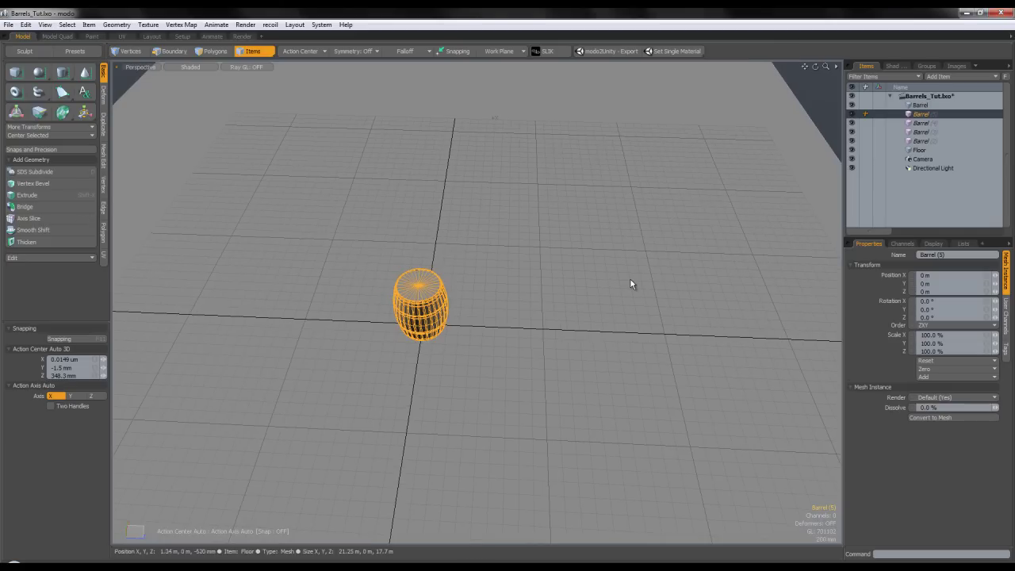
{"action": "key", "text": "KP_1"}
{"action": "mouse_move", "coordinate": [630, 279]}
{"action": "left_mouse_down", "text": "alt+shift"}
{"action": "mouse_move", "coordinate": [599, 276]}
{"action": "mouse_move", "coordinate": [612, 315]}
{"action": "left_mouse_up", "text": "alt+shift"}
{"action": "scroll", "coordinate": [630, 279], "scroll_direction": "up", "scroll_amount": 4}
{"action": "left_click_drag", "start_coordinate": [630, 279], "coordinate": [600, 295], "text": "alt+shift"}
{"action": "left_click", "coordinate": [191, 67]}
{"action": "left_click", "coordinate": [177, 66]}
- Move the first listed barrel instance to about X 685 mm, Z -570 mm and rotate it about -50° around Y
{"action": "left_click", "coordinate": [920, 123]}
{"action": "left_click", "coordinate": [920, 114]}
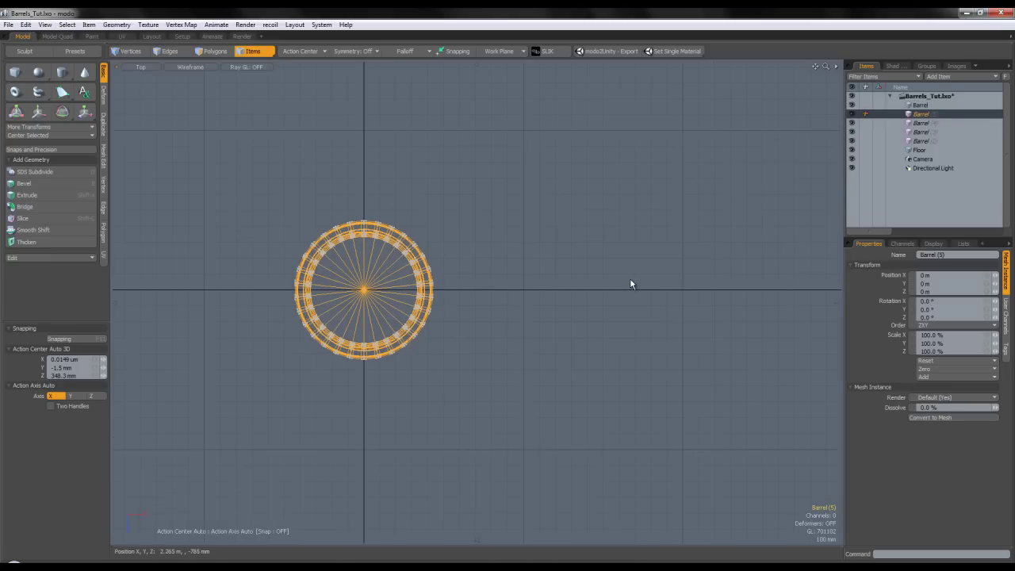
{"action": "key", "text": "w"}
{"action": "left_click_drag", "start_coordinate": [414, 341], "coordinate": [523, 250]}
{"action": "key", "text": "e"}
{"action": "left_click_drag", "start_coordinate": [533, 177], "coordinate": [536, 216]}
{"action": "key", "text": "q"}
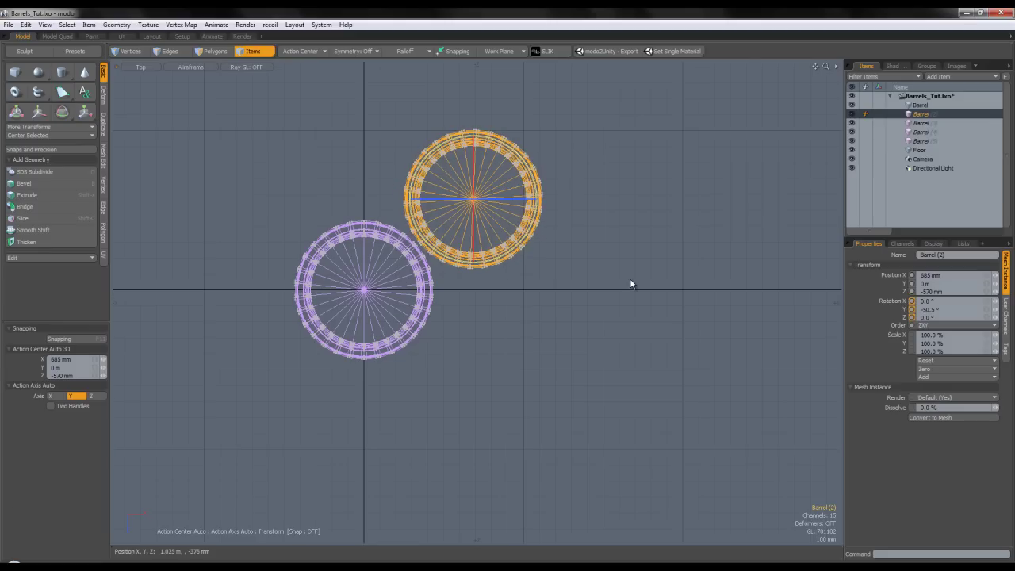
- Move the second barrel instance to about X 820 mm, Z 310 mm and rotate it around the Y axis
{"action": "left_click", "coordinate": [921, 132]}
{"action": "key", "text": "Up"}
{"action": "key", "text": "w"}
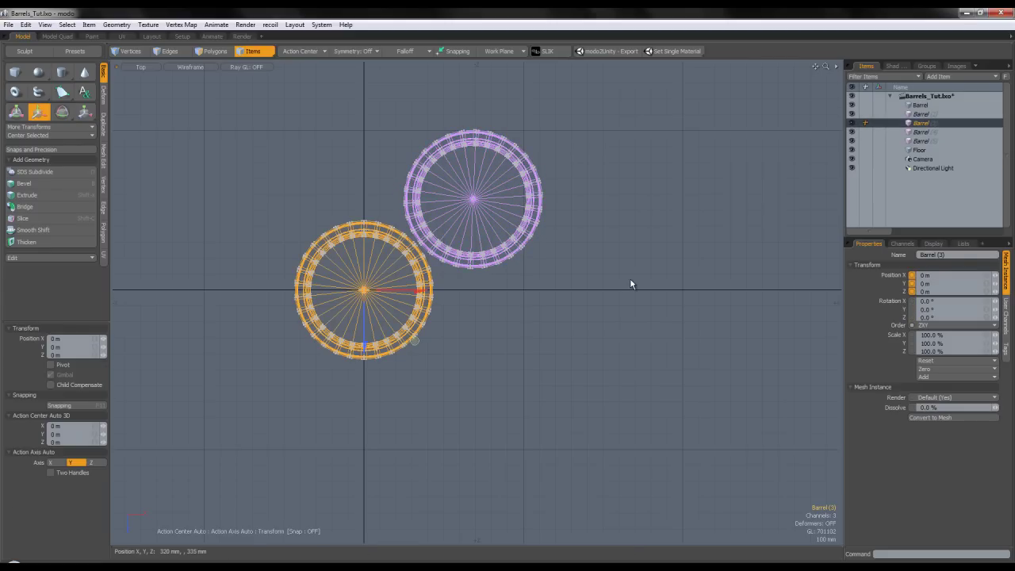
{"action": "left_click_drag", "start_coordinate": [414, 340], "coordinate": [545, 389]}
{"action": "key", "text": "e"}
{"action": "left_click_drag", "start_coordinate": [542, 306], "coordinate": [408, 300]}
{"action": "key", "text": "q"}
- Move the third barrel instance to about X 1.52 m, Z -255 mm and rotate it about -136° around Y
{"action": "key", "text": "Down"}
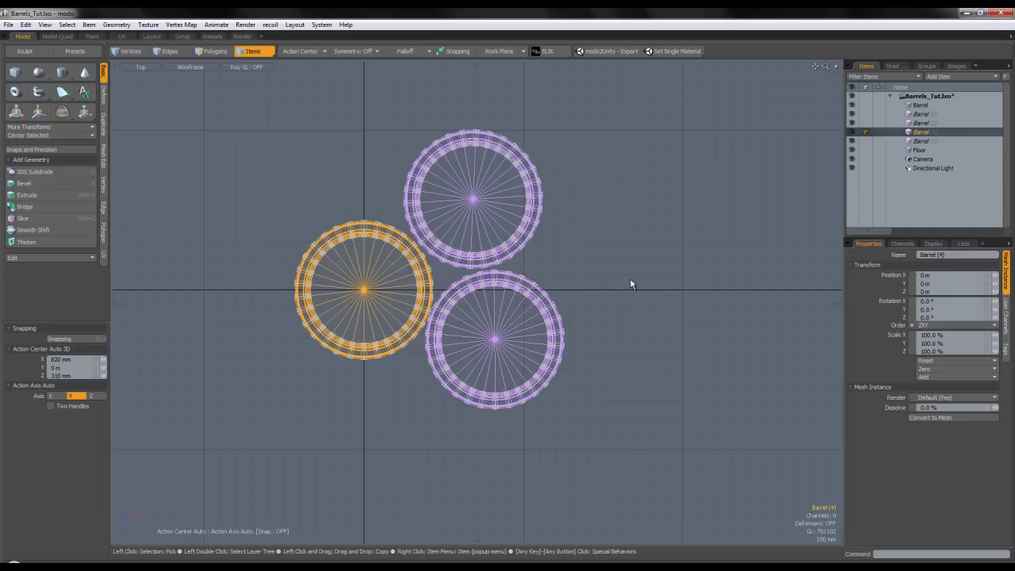
{"action": "key", "text": "w"}
{"action": "left_click_drag", "start_coordinate": [414, 341], "coordinate": [656, 299]}
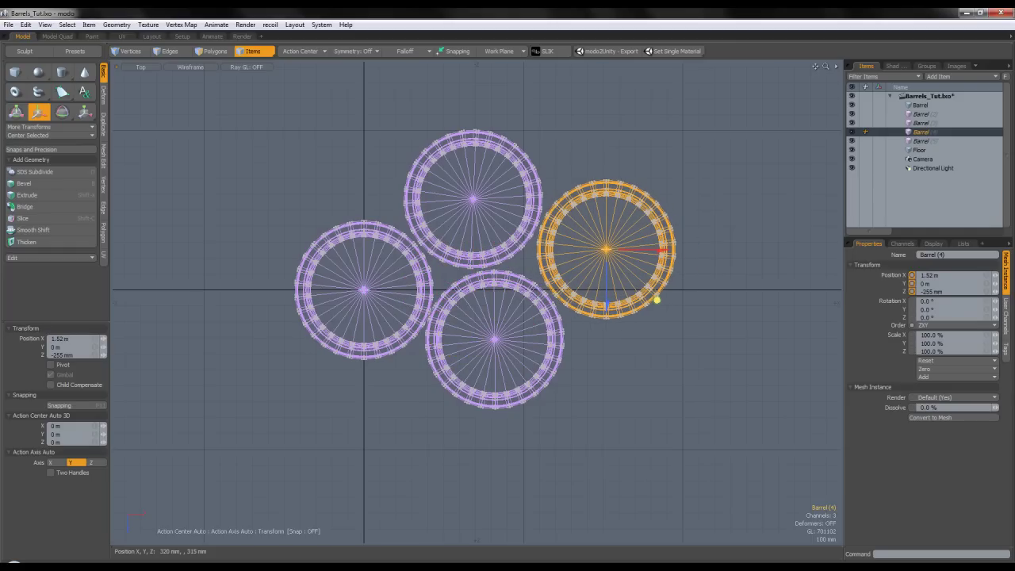
{"action": "key", "text": "e"}
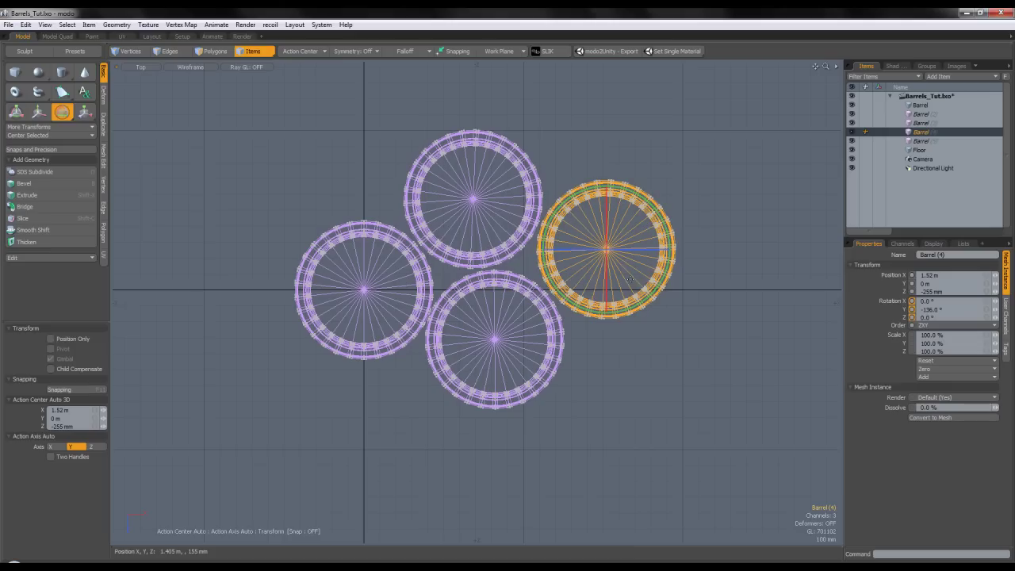
{"action": "key", "text": "space"}
- Move the fourth barrel instance to about X 85 mm, Z 890 mm, in front of the original barrel
{"action": "key", "text": "Down"}
{"action": "key", "text": "w"}
{"action": "left_click_drag", "start_coordinate": [415, 340], "coordinate": [428, 482]}
{"action": "key", "text": "space"}
- In the left view, lay the fourth barrel instance on its side with an X rotation of 90°
{"action": "key", "text": "ctrl+space"}
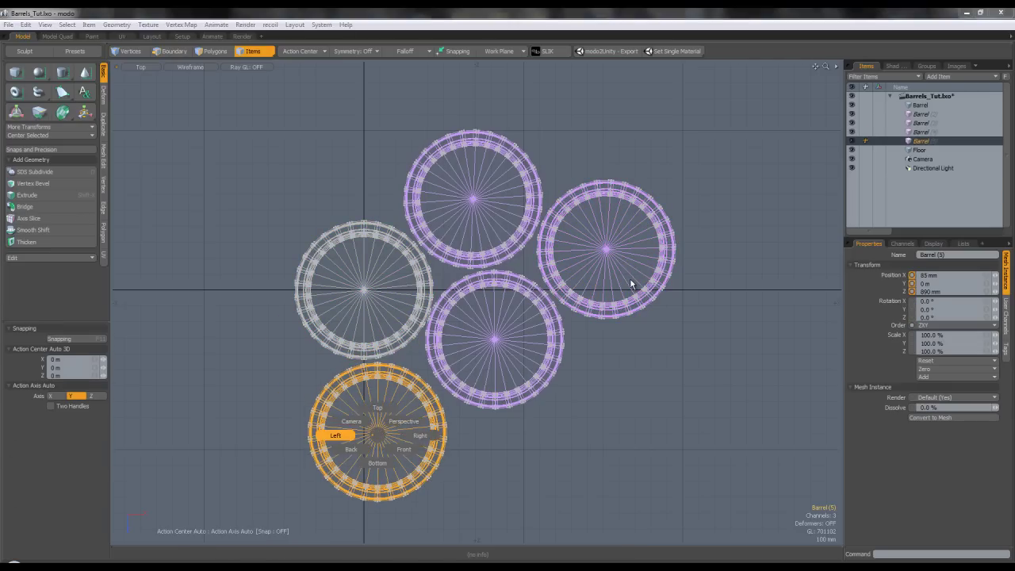
{"action": "left_click", "coordinate": [335, 436]}
{"action": "key", "text": "e"}
{"action": "left_click_drag", "start_coordinate": [595, 369], "coordinate": [689, 414]}
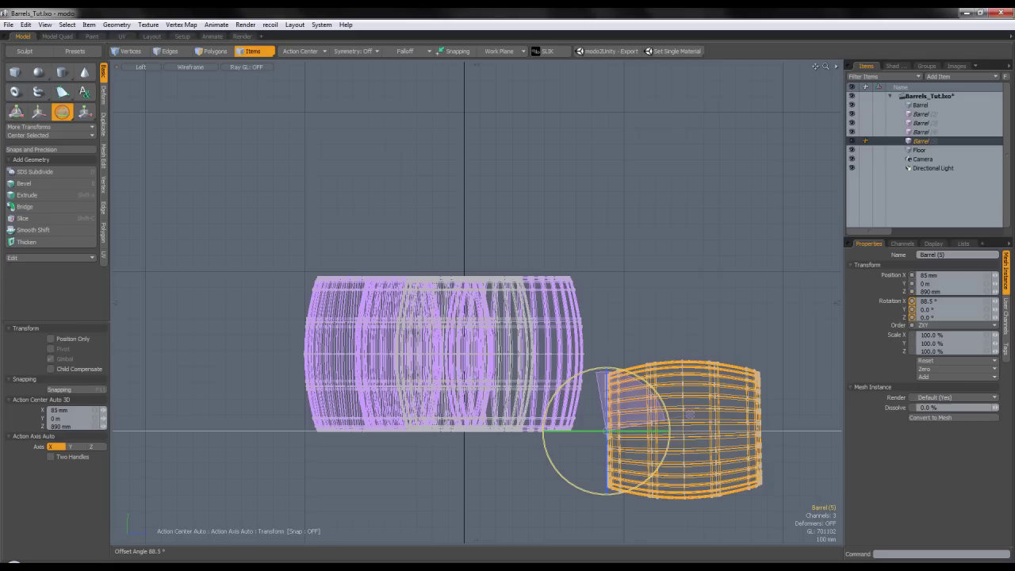
{"action": "left_click_drag", "start_coordinate": [940, 302], "coordinate": [902, 308]}
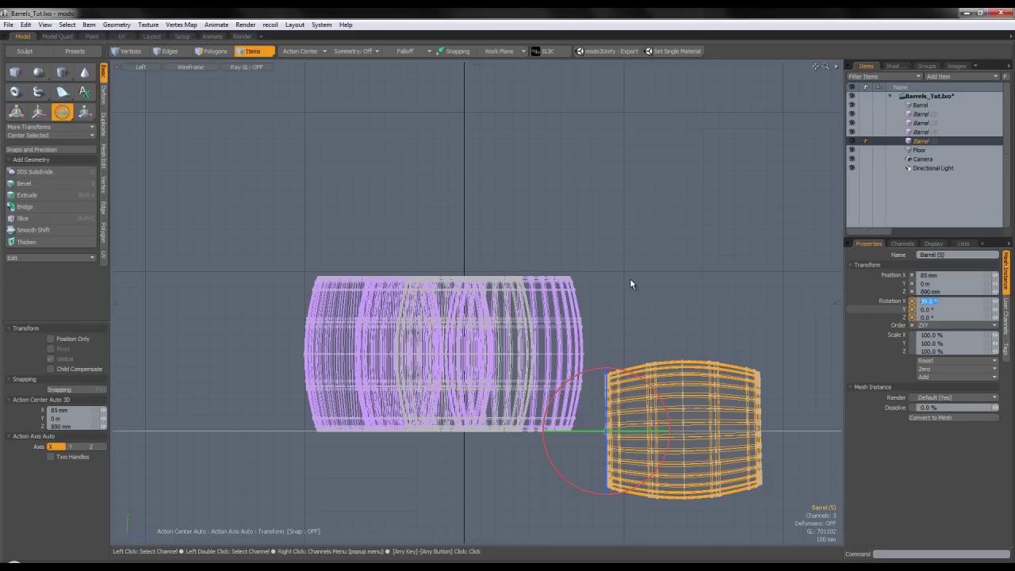
{"action": "key", "text": "Return"}
- Raise the lying barrel to about Y 433.5 mm so its side rests on the floor line
{"action": "key", "text": "q"}
{"action": "left_click_drag", "start_coordinate": [817, 387], "coordinate": [630, 280], "text": "alt"}
{"action": "key", "text": "w"}
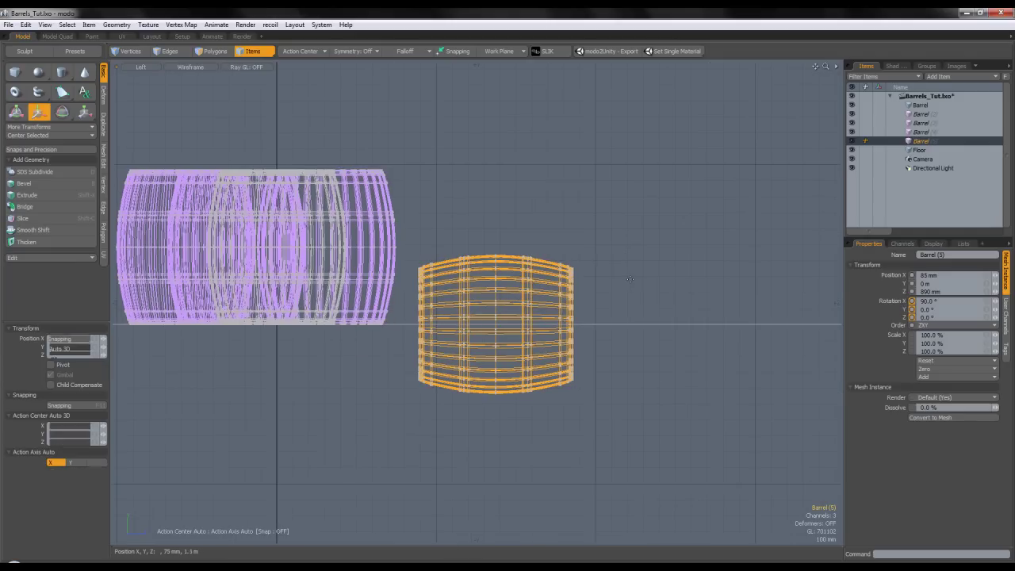
{"action": "left_click_drag", "start_coordinate": [421, 295], "coordinate": [421, 226]}
{"action": "left_click_drag", "start_coordinate": [630, 279], "coordinate": [632, 283], "text": "ctrl+alt"}
{"action": "left_click_drag", "start_coordinate": [496, 305], "coordinate": [495, 302]}
- In the top view, turn the lying barrel to a Z rotation of about -50°
{"action": "key", "text": "ctrl+space"}
{"action": "left_click", "coordinate": [494, 271]}
{"action": "scroll", "coordinate": [493, 313], "scroll_direction": "down", "scroll_amount": 10}
{"action": "left_click_drag", "start_coordinate": [630, 279], "coordinate": [629, 337], "text": "alt"}
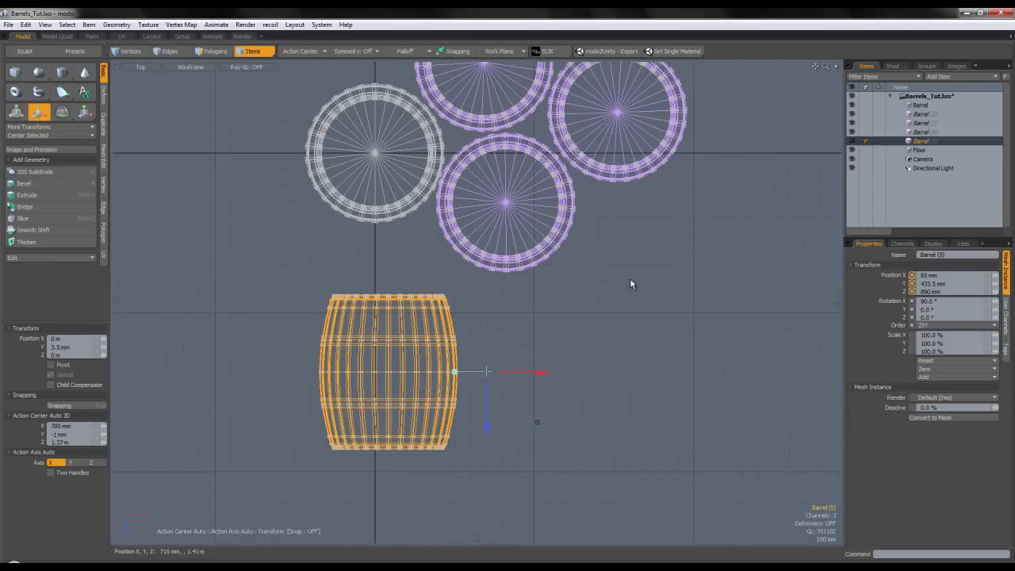
{"action": "key", "text": "e"}
{"action": "left_click_drag", "start_coordinate": [443, 273], "coordinate": [416, 209]}
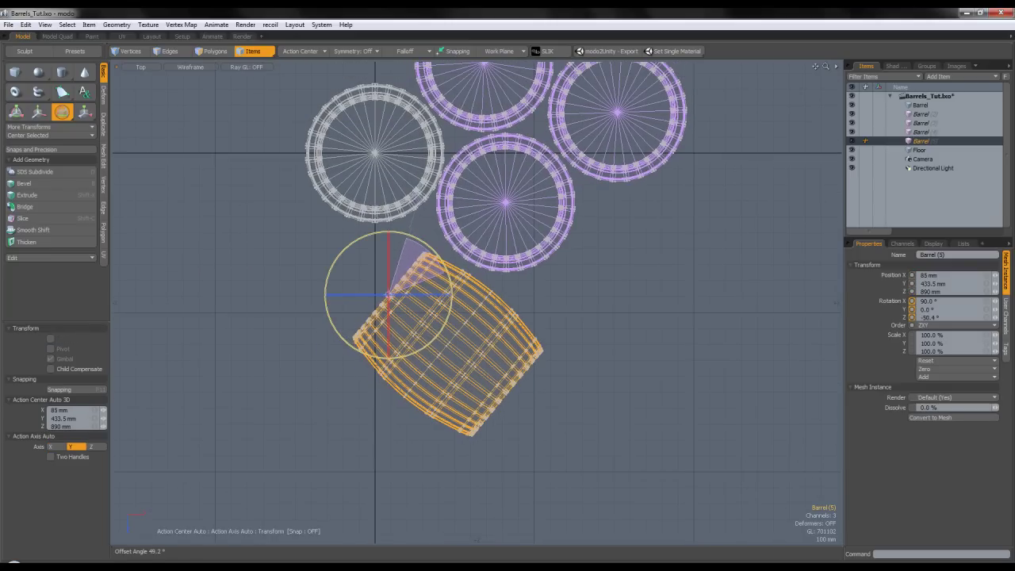
- Fit the lying barrel against the two nearest barrels at about X -325 mm, Z 765 mm, with a Z rotation of about -69°
{"action": "key", "text": "w"}
{"action": "left_click_drag", "start_coordinate": [439, 346], "coordinate": [387, 314]}
{"action": "key", "text": "e"}
{"action": "left_click_drag", "start_coordinate": [402, 259], "coordinate": [398, 242]}
{"action": "key", "text": "w"}
{"action": "left_click_drag", "start_coordinate": [387, 313], "coordinate": [373, 323]}
{"action": "key", "text": "e"}
{"action": "left_click_drag", "start_coordinate": [382, 252], "coordinate": [380, 247]}
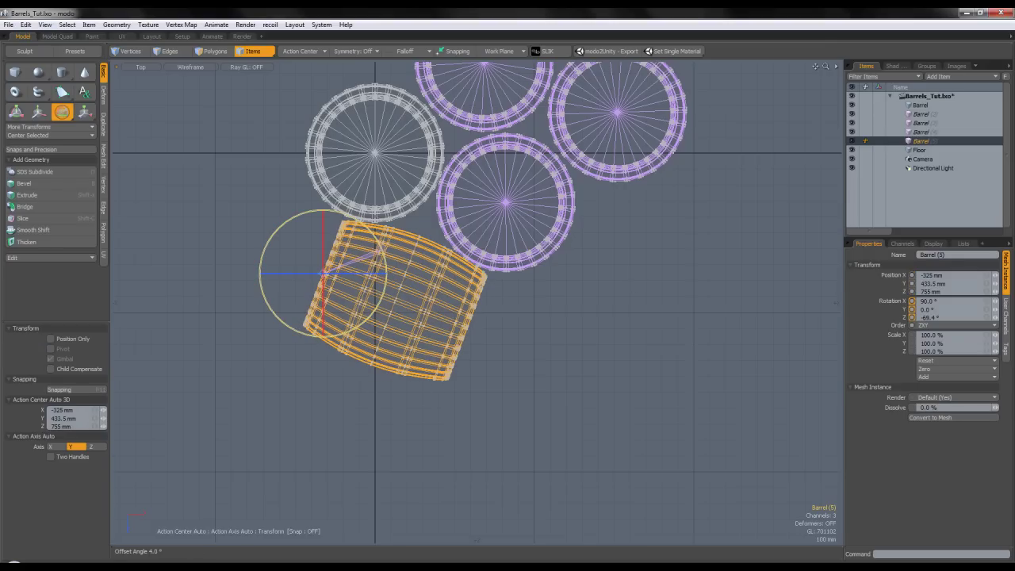
{"action": "key", "text": "w"}
{"action": "left_click_drag", "start_coordinate": [374, 323], "coordinate": [373, 325]}
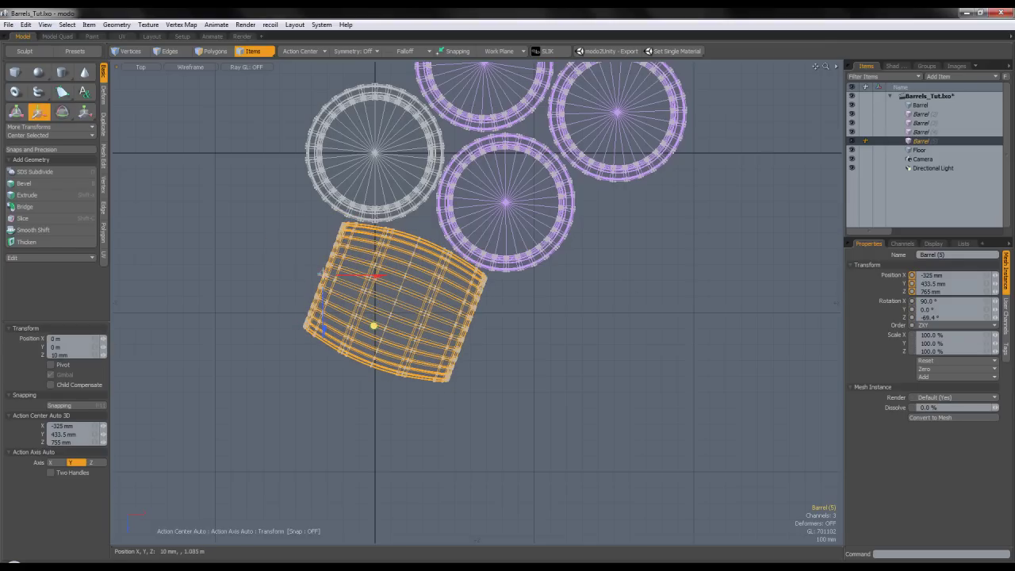
{"action": "key", "text": "q"}
- Deselect the barrel, look through the render camera and frame all five barrels from slightly above
{"action": "left_click", "coordinate": [632, 284]}
{"action": "scroll", "coordinate": [632, 284], "scroll_direction": "down", "scroll_amount": 5}
{"action": "left_click_drag", "start_coordinate": [631, 284], "coordinate": [588, 297], "text": "alt+shift"}
{"action": "key", "text": "ctrl+space"}
{"action": "left_click", "coordinate": [237, 249]}
{"action": "left_click_drag", "start_coordinate": [515, 305], "coordinate": [452, 313], "text": "alt"}
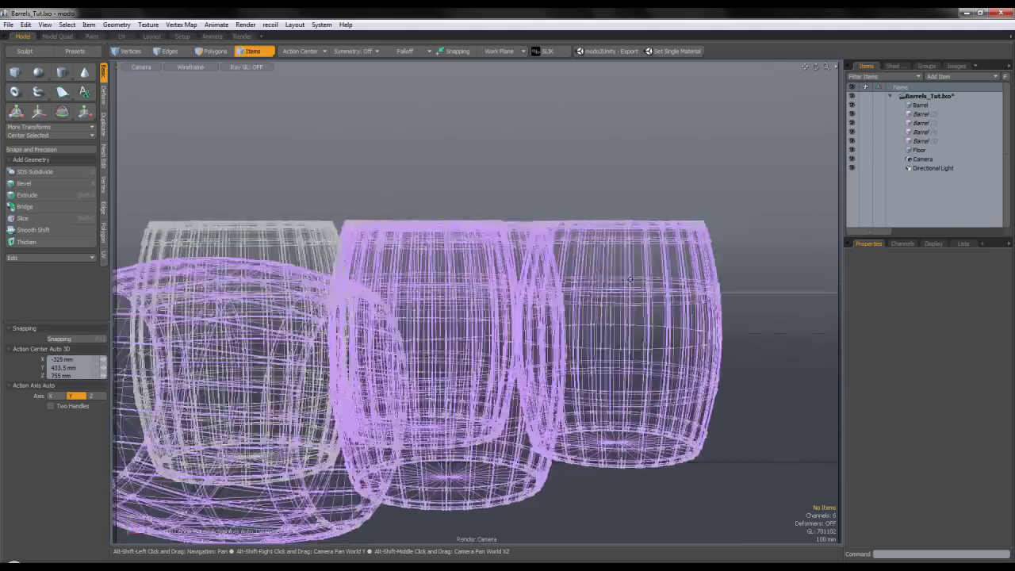
{"action": "scroll", "coordinate": [451, 313], "scroll_direction": "down", "scroll_amount": 2}
{"action": "scroll", "coordinate": [631, 279], "scroll_direction": "down", "scroll_amount": 2}
{"action": "left_click_drag", "start_coordinate": [631, 281], "coordinate": [630, 278], "text": "alt"}
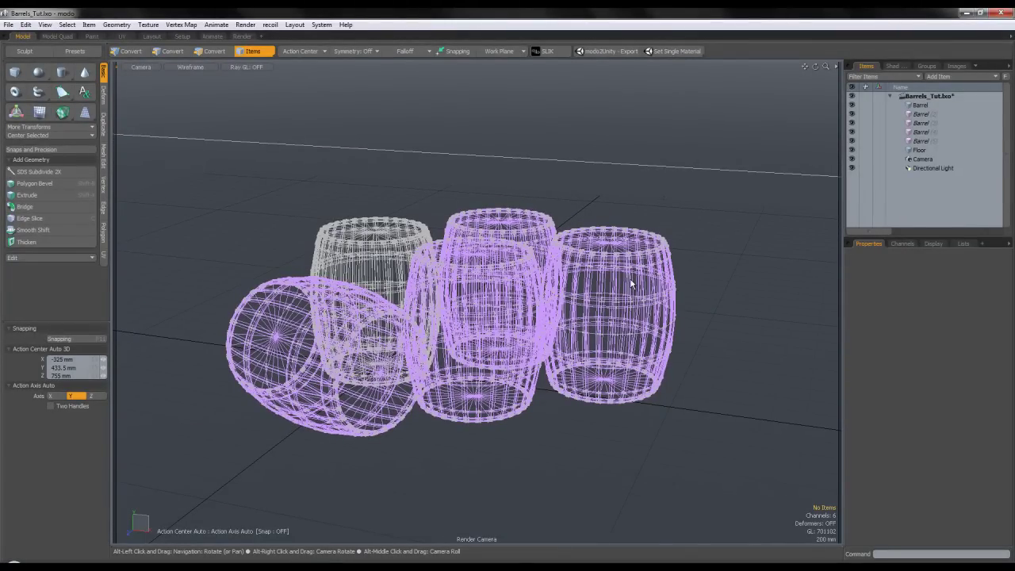
- Set the camera's focal length to 65 mm and reframe the barrels
{"action": "left_click", "coordinate": [920, 150]}
{"action": "left_click", "coordinate": [922, 159]}
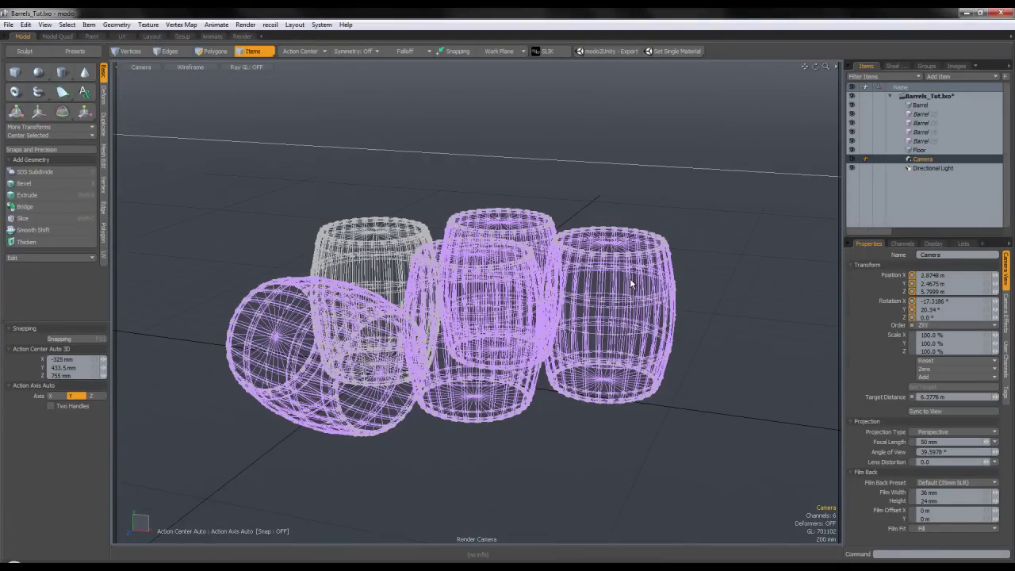
{"action": "left_click_drag", "start_coordinate": [927, 441], "coordinate": [905, 441]}
{"action": "type", "text": "6"}
{"action": "key", "text": "Return"}
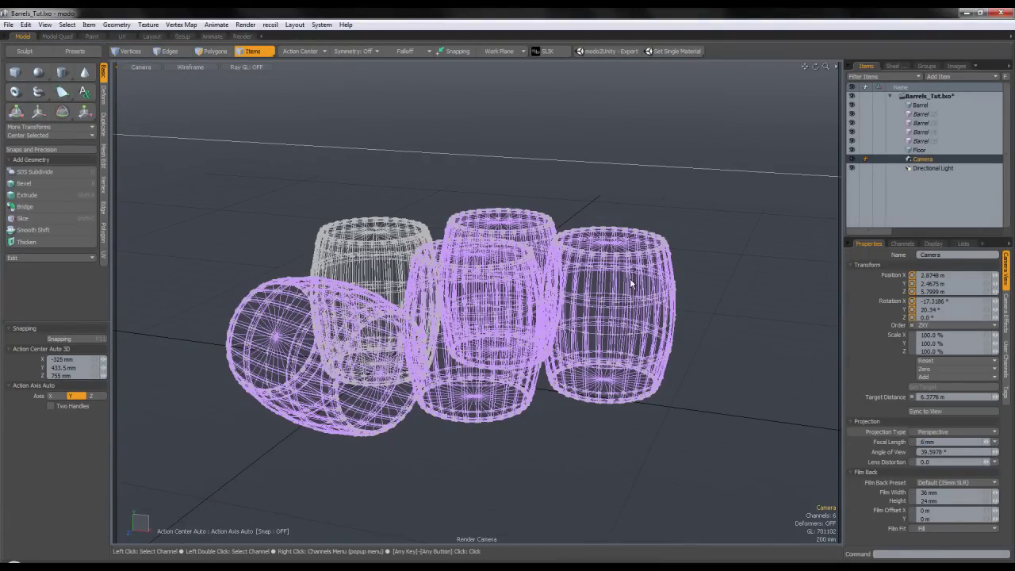
{"action": "key", "text": "Return"}
{"action": "left_click_drag", "start_coordinate": [632, 284], "coordinate": [630, 279], "text": "ctrl+alt"}
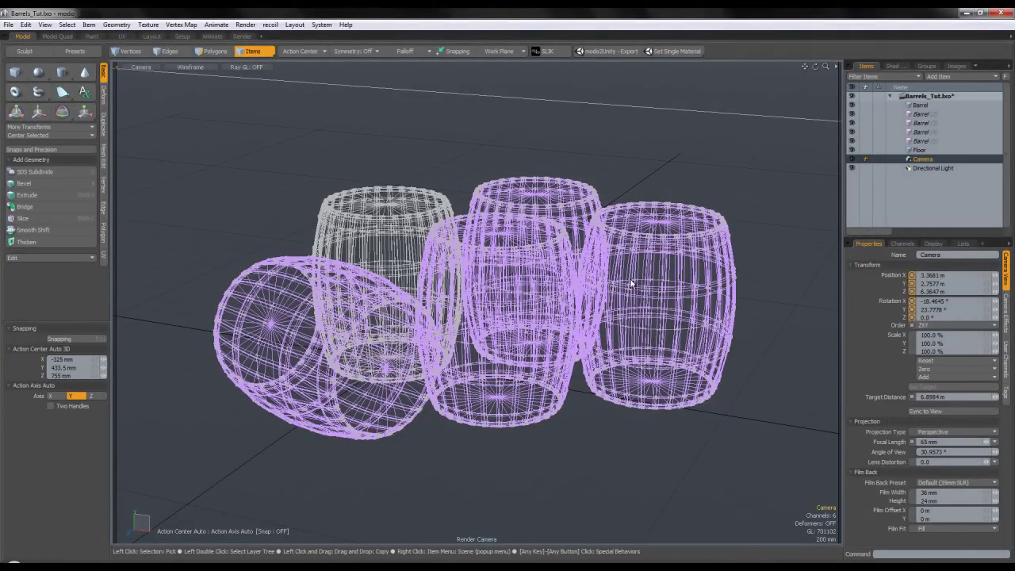
- Set the render frame size to 956 × 400 pixels and adjust the camera framing of the barrels
{"action": "left_click", "coordinate": [893, 65]}
{"action": "left_click", "coordinate": [891, 96]}
{"action": "left_click_drag", "start_coordinate": [932, 323], "coordinate": [912, 324]}
{"action": "key", "text": "Tab"}
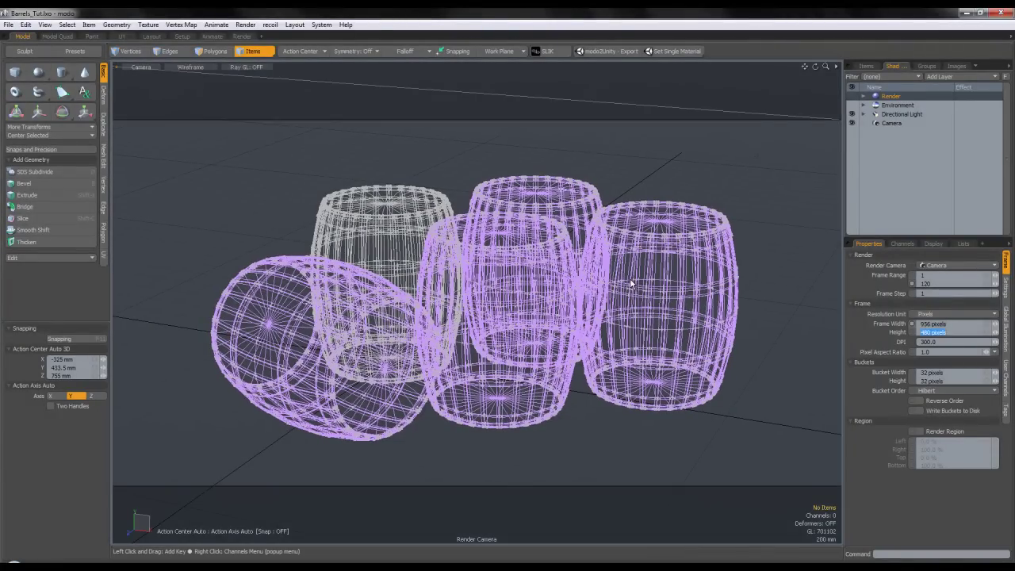
{"action": "type", "text": "400"}
{"action": "key", "text": "Return"}
{"action": "left_click_drag", "start_coordinate": [630, 280], "coordinate": [631, 279], "text": "ctrl+alt"}
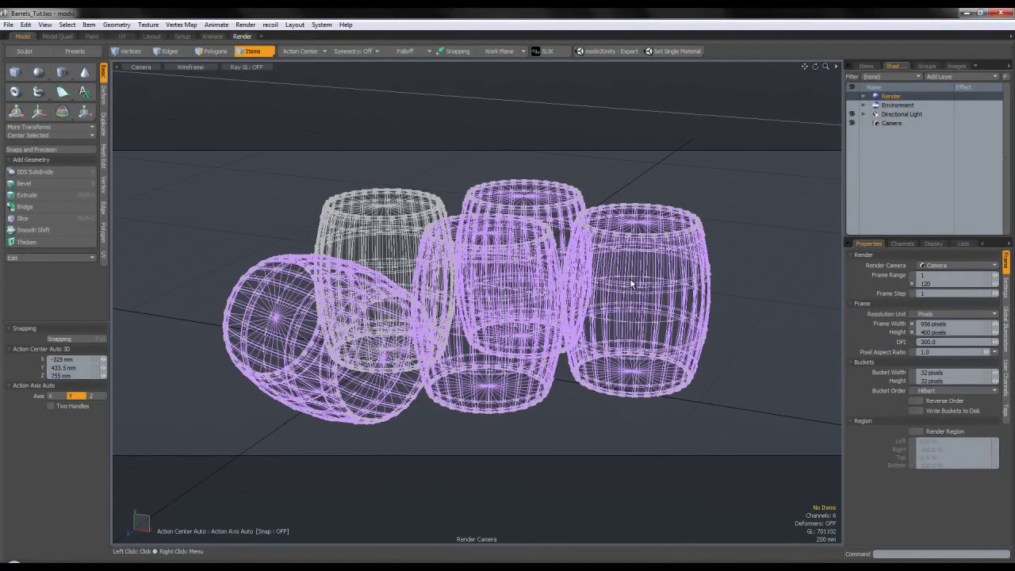
- Switch to the Render layout and set the preview effect to Final Color
{"action": "left_click", "coordinate": [242, 37]}
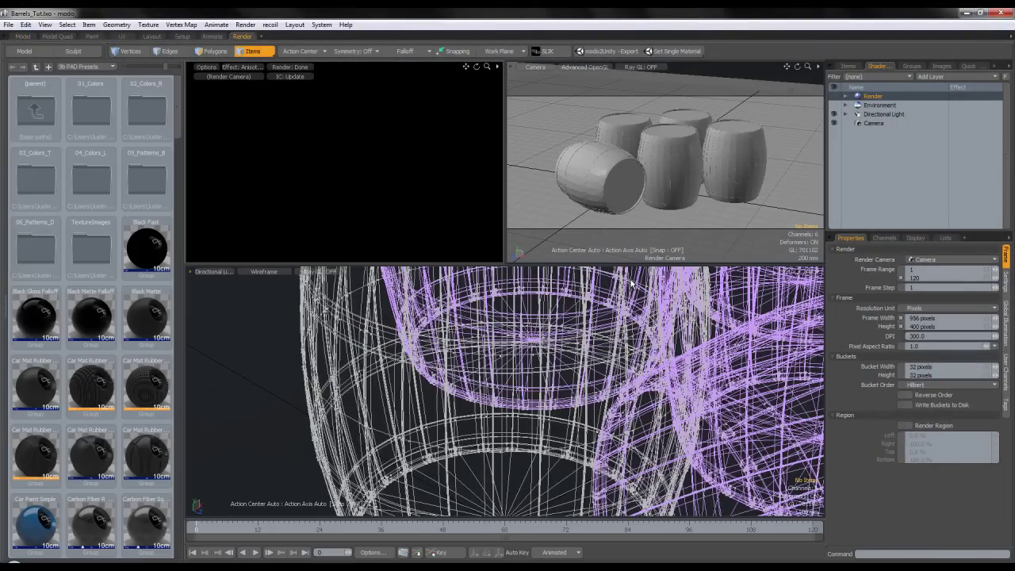
{"action": "left_click", "coordinate": [241, 67]}
{"action": "left_click", "coordinate": [246, 96]}
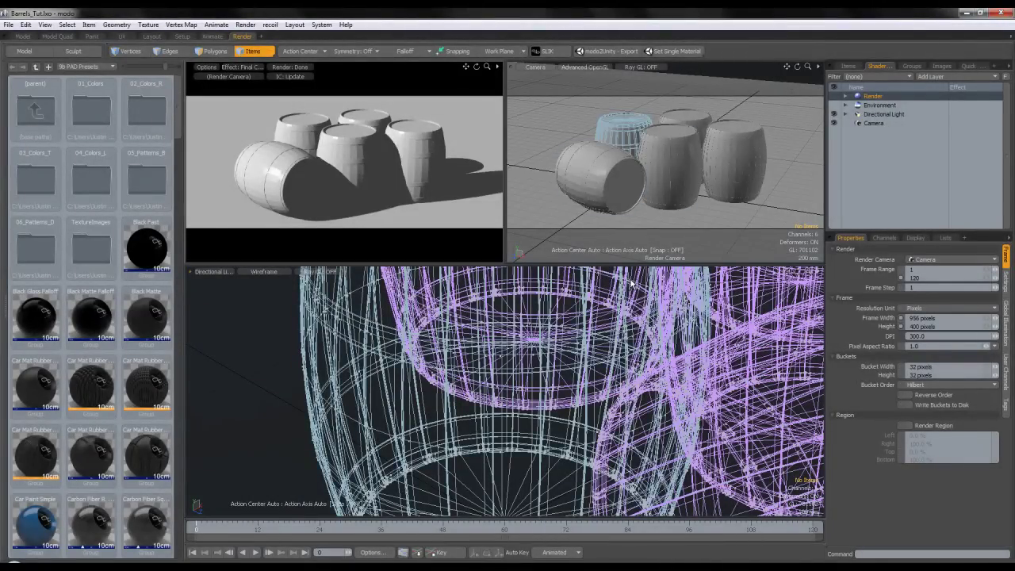
{"action": "left_click", "coordinate": [214, 272]}
{"action": "left_click", "coordinate": [210, 256]}
{"action": "scroll", "coordinate": [632, 284], "scroll_direction": "down", "scroll_amount": 5}
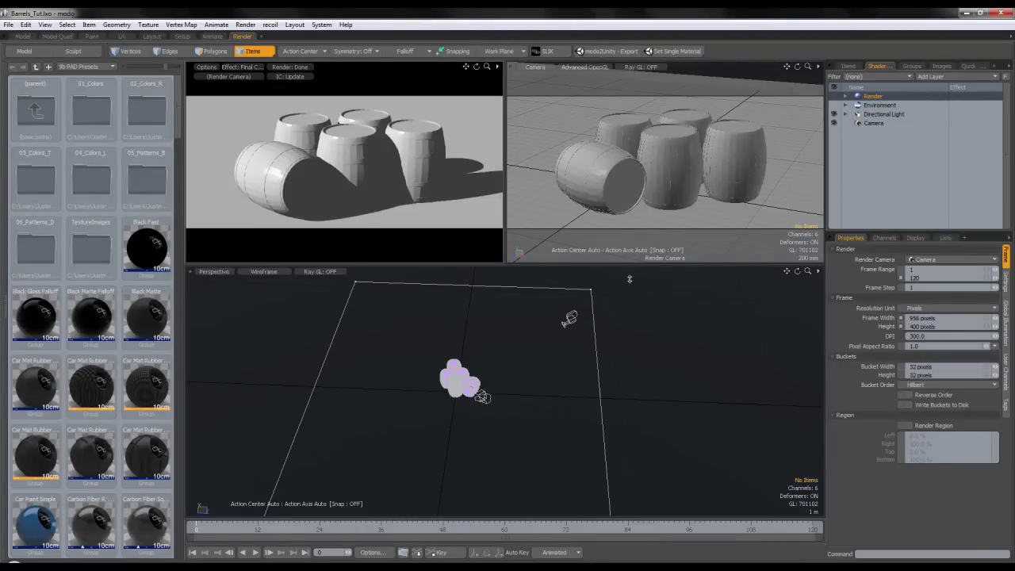
{"action": "left_click", "coordinate": [214, 272]}
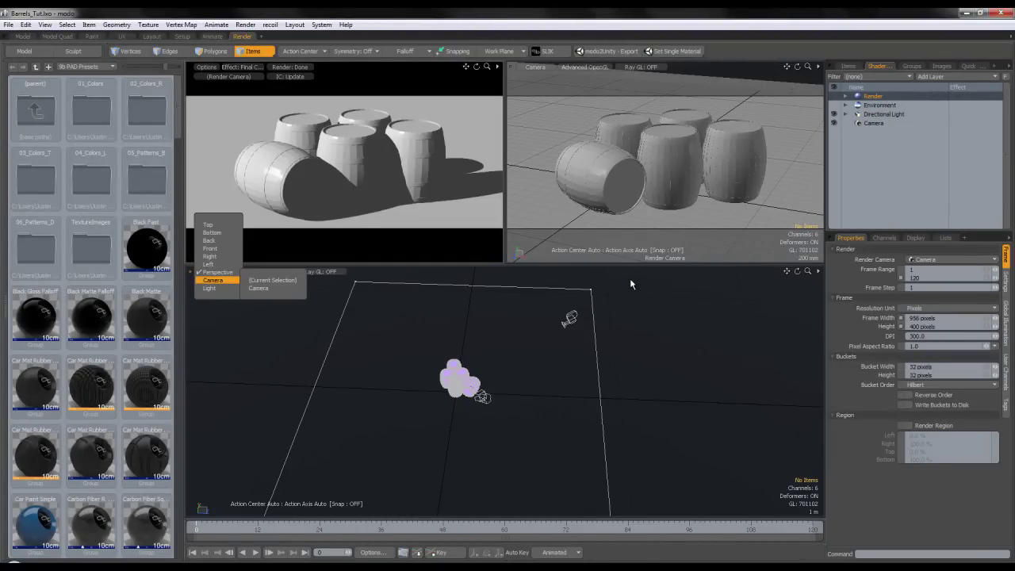
{"action": "mouse_move", "coordinate": [210, 288]}
{"action": "key", "text": "Return"}
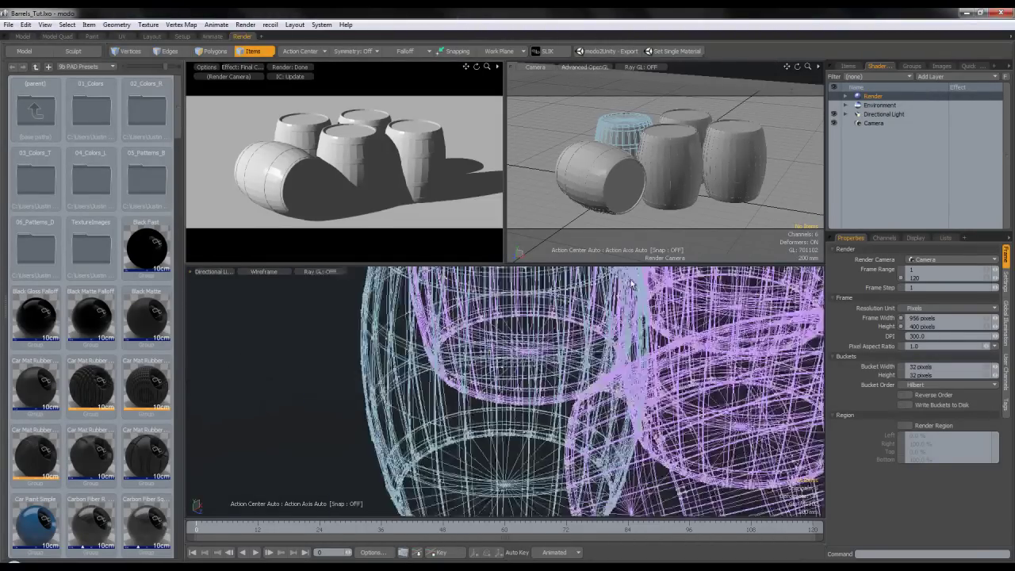
- Orbit the Directional Light's view around the barrels to re-aim the light and its shadows
{"action": "scroll", "coordinate": [632, 283], "scroll_direction": "down", "scroll_amount": 4}
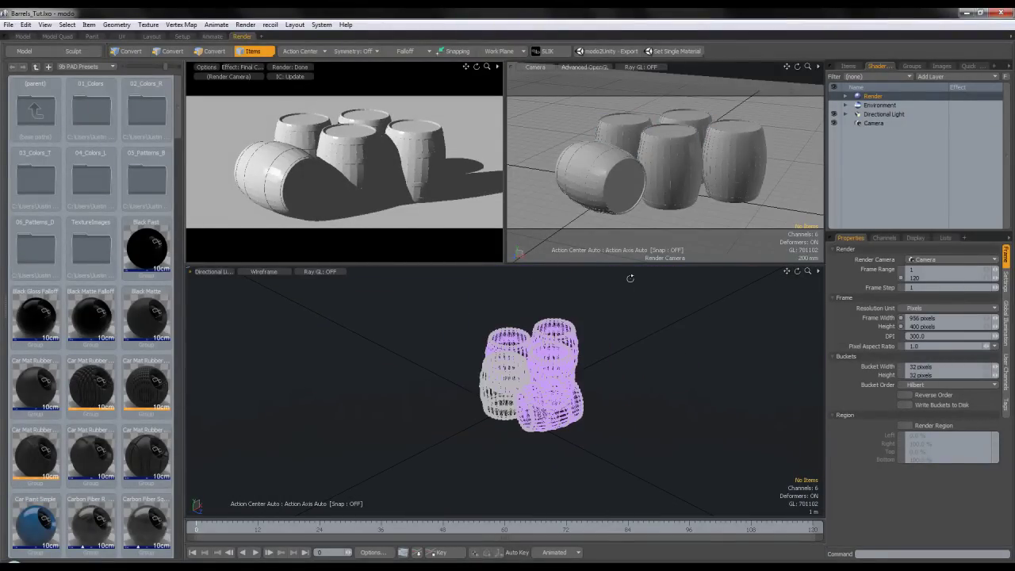
{"action": "left_click_drag", "start_coordinate": [631, 278], "coordinate": [630, 278], "text": "alt"}
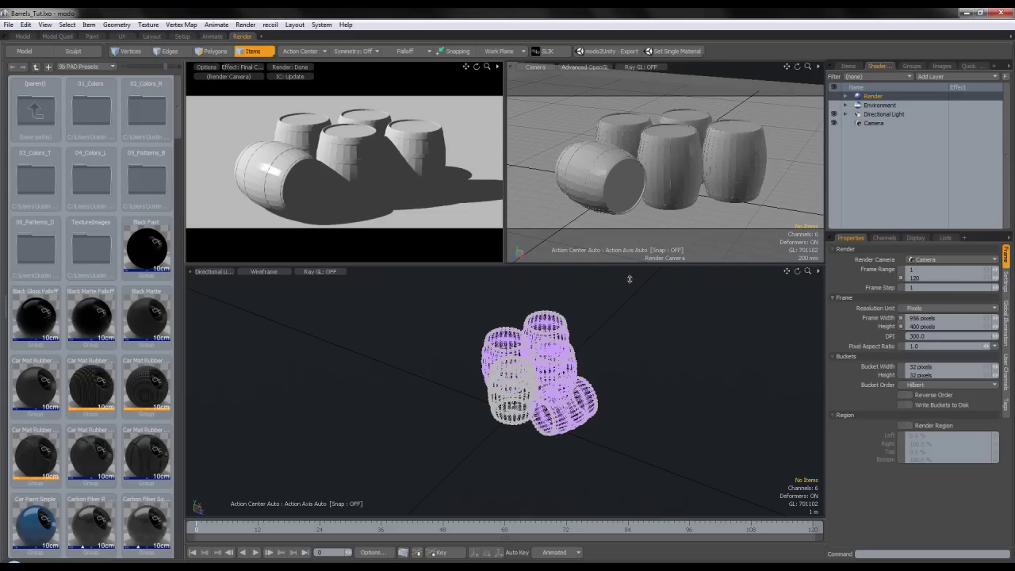
- Set the Directional Light's material color to a warm orange of 1.0, 0.58, 0.35
{"action": "left_click", "coordinate": [883, 115]}
{"action": "left_click", "coordinate": [845, 114]}
{"action": "left_click", "coordinate": [886, 123]}
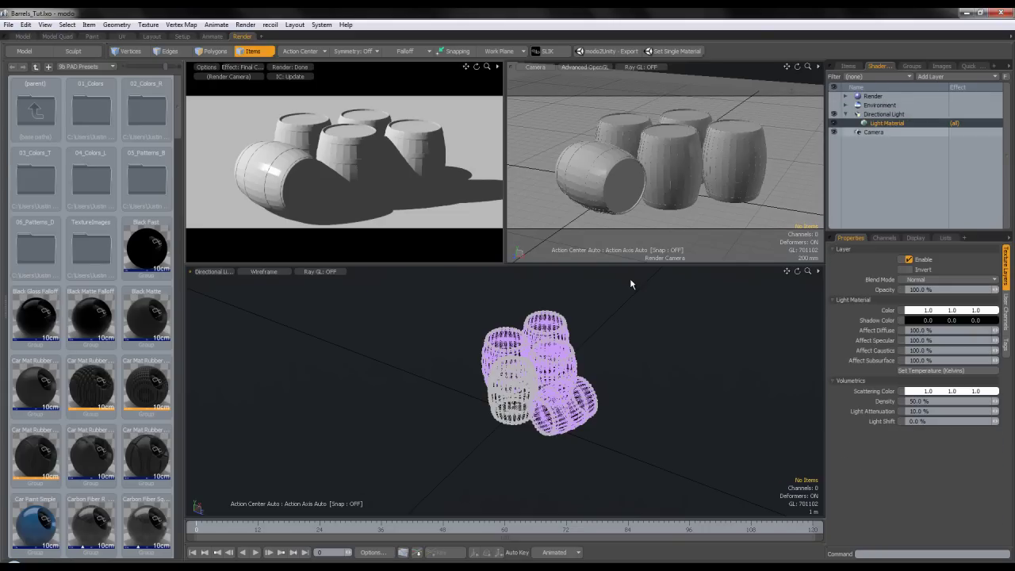
{"action": "left_click", "coordinate": [928, 310]}
{"action": "mouse_move", "coordinate": [817, 227]}
{"action": "left_mouse_down"}
{"action": "mouse_move", "coordinate": [831, 212]}
{"action": "mouse_move", "coordinate": [820, 223]}
{"action": "left_mouse_up"}
{"action": "left_click", "coordinate": [631, 284]}
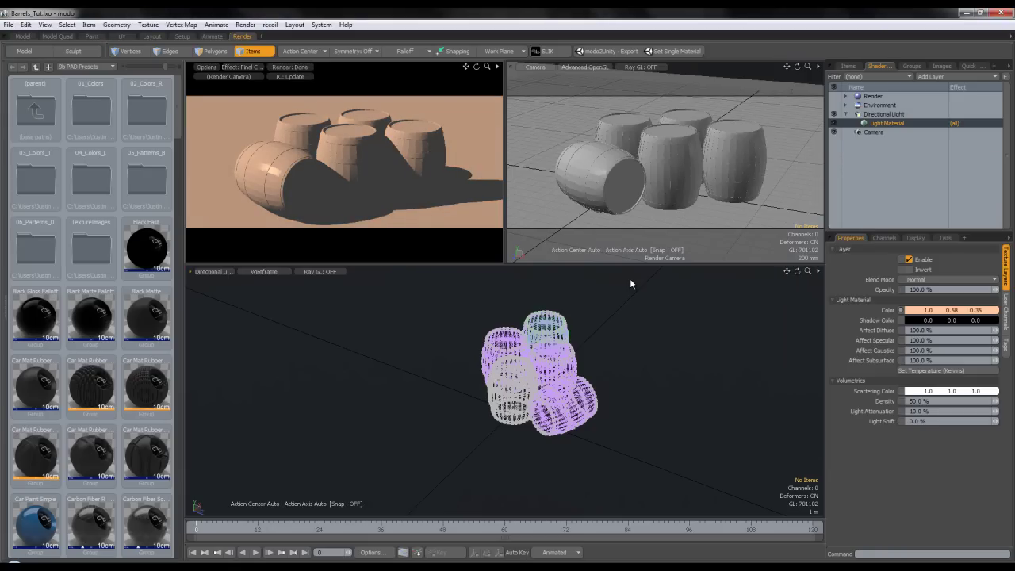
- Set the Directional Light's radiant exitance to 3.2 W/srm2
{"action": "left_click", "coordinate": [884, 114]}
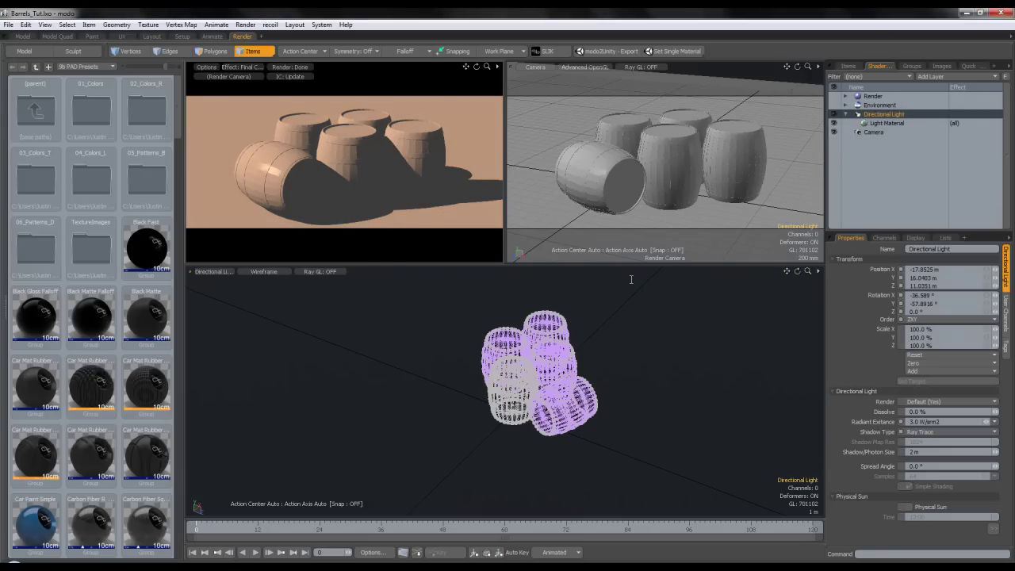
{"action": "left_click_drag", "start_coordinate": [918, 422], "coordinate": [894, 422]}
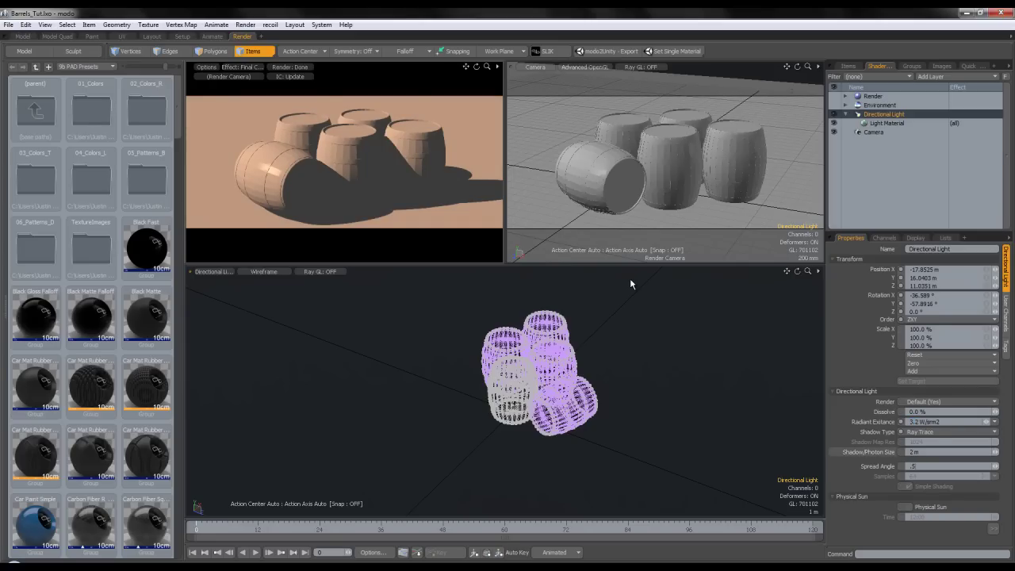
{"action": "type", "text": "2"}
{"action": "key", "text": "Return"}
- Soften the Directional Light's shadows with a spread angle of 2.5° and 128 samples
{"action": "left_click_drag", "start_coordinate": [924, 466], "coordinate": [888, 466]}
{"action": "type", "text": "2.5"}
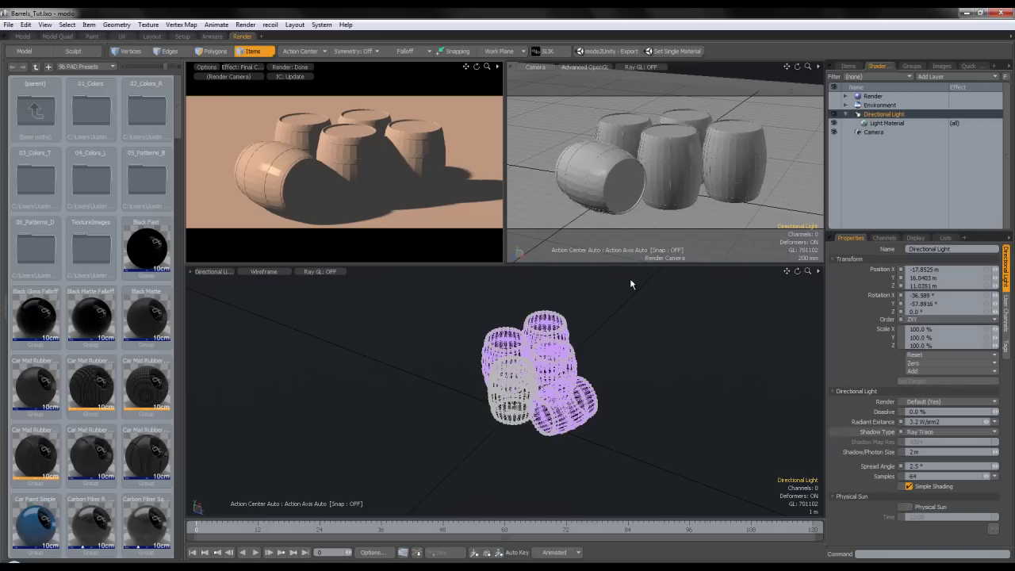
{"action": "left_click_drag", "start_coordinate": [922, 477], "coordinate": [888, 477]}
{"action": "key", "text": "Return"}
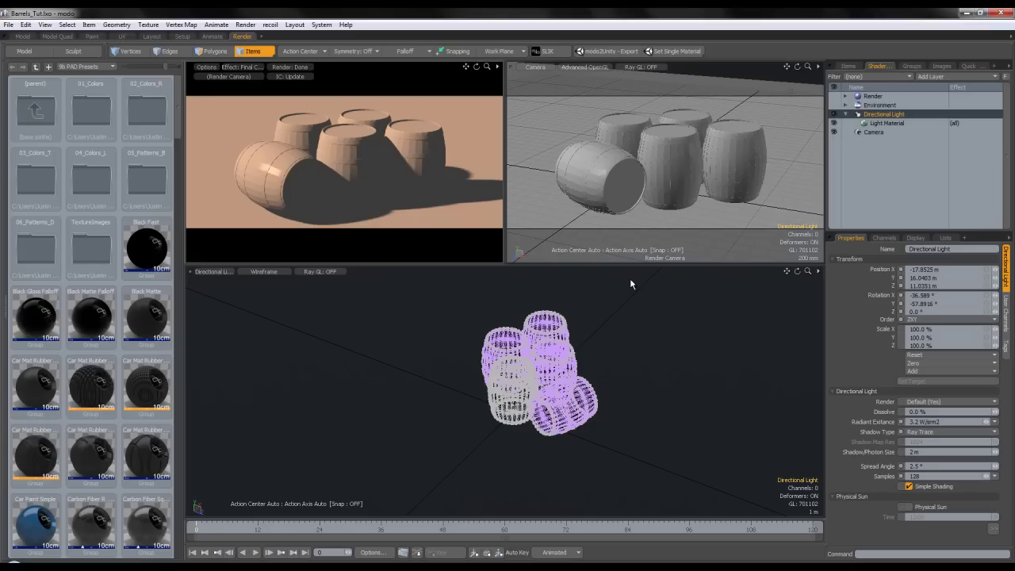
- Set the Environment Material's environment type to Constant
{"action": "left_click", "coordinate": [879, 106]}
{"action": "left_click", "coordinate": [845, 105]}
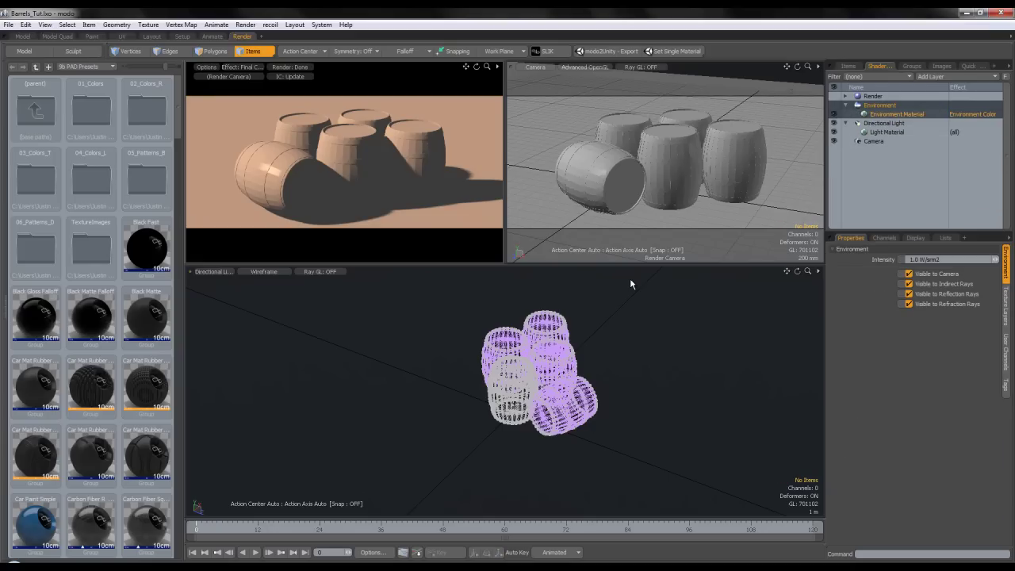
{"action": "left_click", "coordinate": [896, 114]}
{"action": "left_click", "coordinate": [949, 310]}
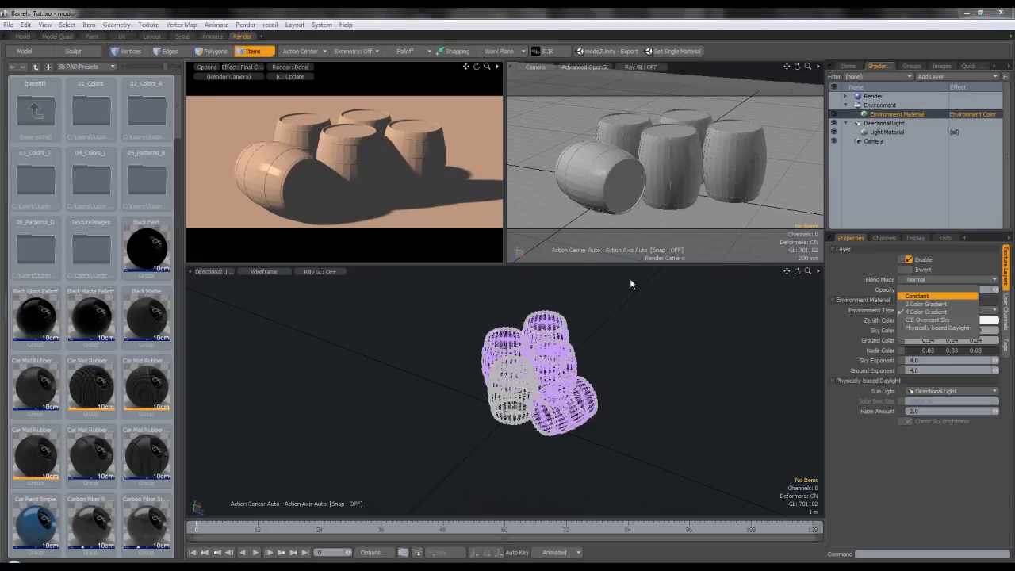
{"action": "left_click", "coordinate": [917, 296]}
- Set the Environment Material's constant color to a neutral light gray of 0.85, 0.85, 0.85
{"action": "left_click", "coordinate": [989, 320]}
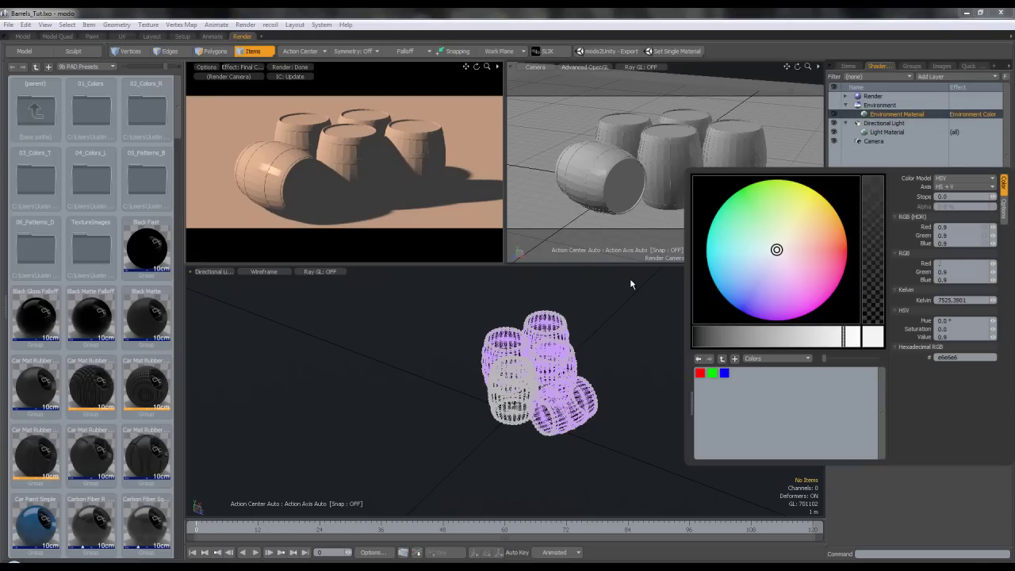
{"action": "key", "text": "Tab"}
{"action": "type", "text": ".85"}
{"action": "key", "text": "Tab"}
{"action": "type", "text": "."}
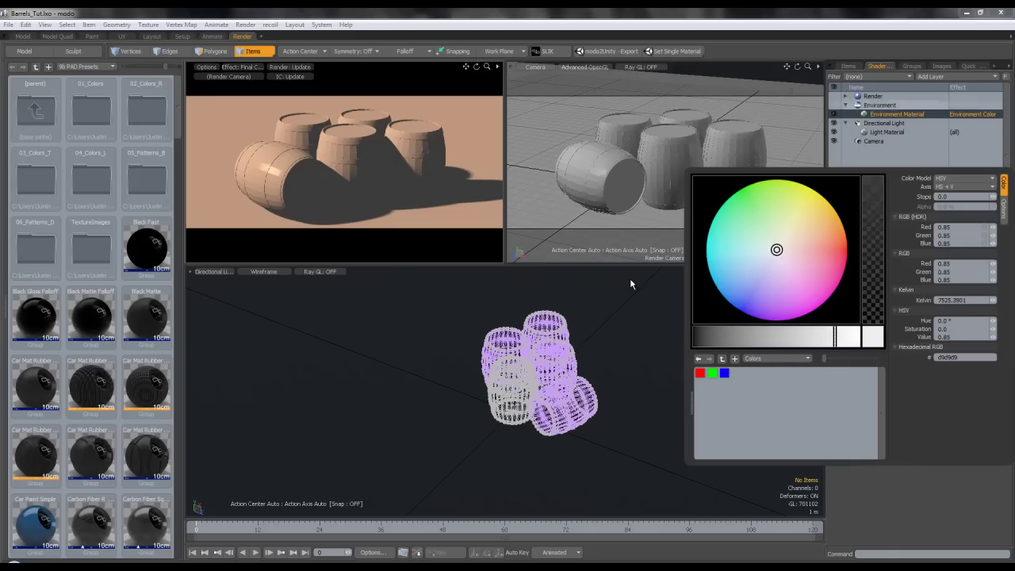
- Enable indirect illumination for the Render item and set the ambient intensity to 0 W/srm2
{"action": "left_click", "coordinate": [873, 96]}
{"action": "left_click", "coordinate": [1006, 322]}
{"action": "left_click", "coordinate": [908, 290]}
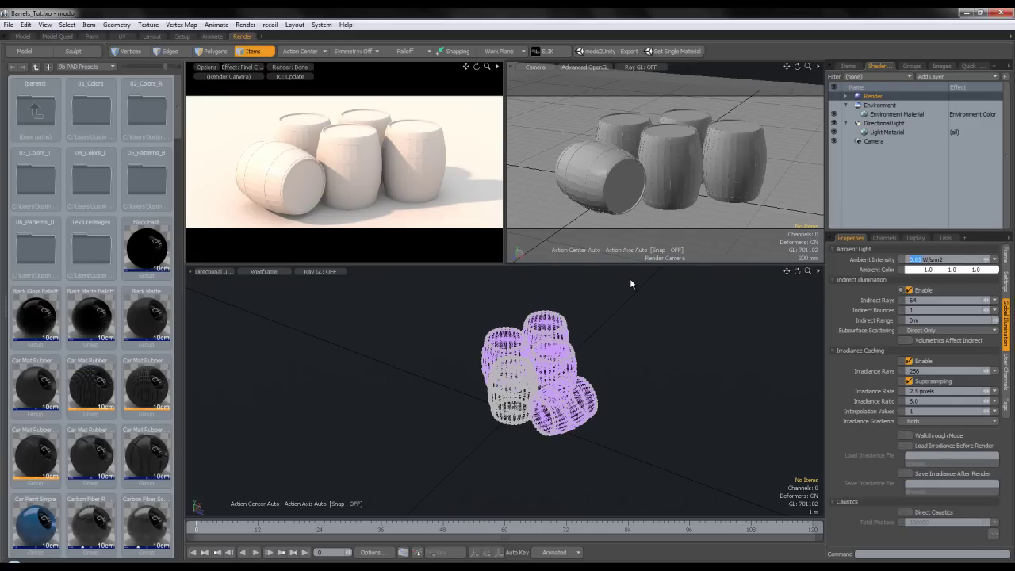
{"action": "type", "text": "0"}
{"action": "key", "text": "Return"}
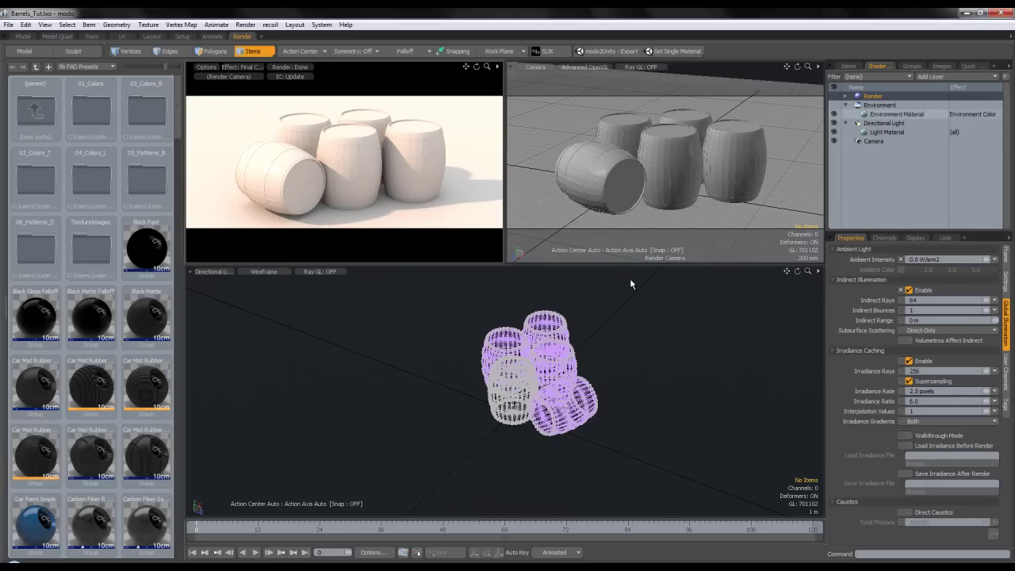
- Set the Base Material's diffuse amount to 100% and its specular amount to 0%
{"action": "left_click", "coordinate": [896, 114]}
{"action": "left_click", "coordinate": [846, 105]}
{"action": "left_click", "coordinate": [845, 114]}
{"action": "left_click", "coordinate": [846, 96]}
{"action": "left_click", "coordinate": [887, 132]}
{"action": "left_click", "coordinate": [921, 259]}
{"action": "type", "text": "100"}
{"action": "key", "text": "Return"}
{"action": "left_click", "coordinate": [921, 293]}
{"action": "type", "text": "0"}
{"action": "key", "text": "Return"}
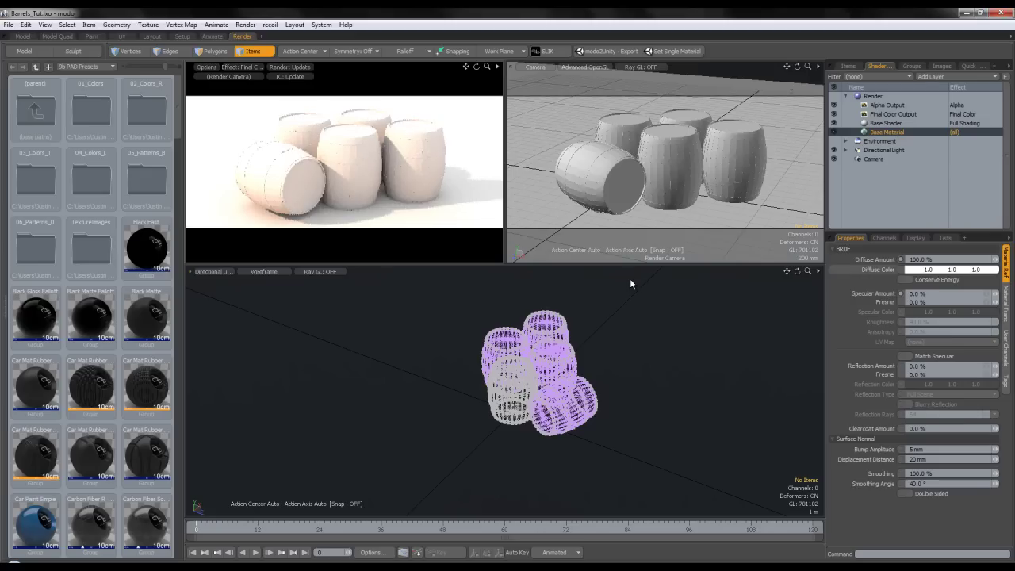
- Set the Directional Light's radiant exitance to 2.5 W/srm2 and the Environment's intensity to 0.85 W/srm2
{"action": "left_click", "coordinate": [883, 150]}
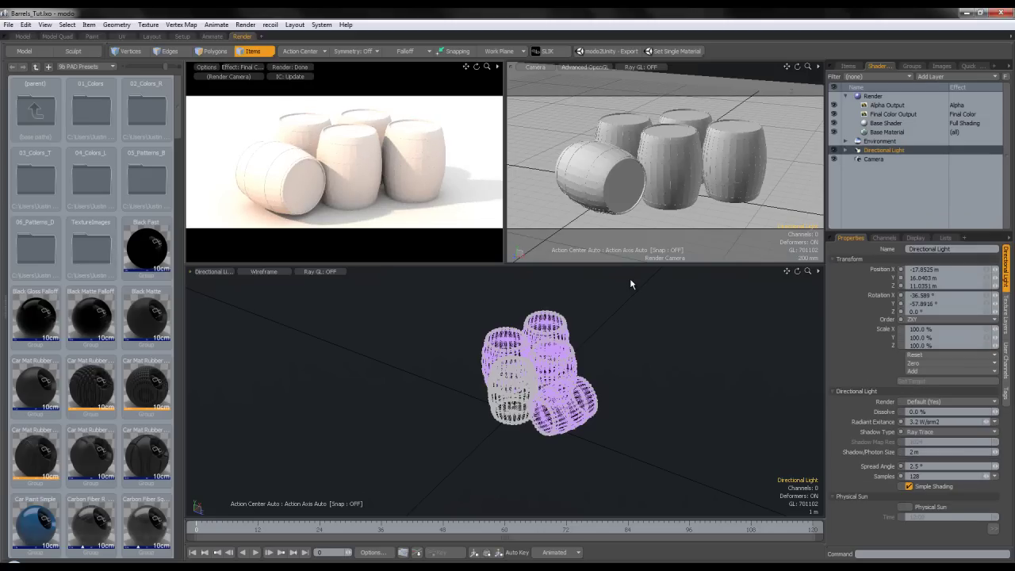
{"action": "left_click_drag", "start_coordinate": [918, 421], "coordinate": [894, 421]}
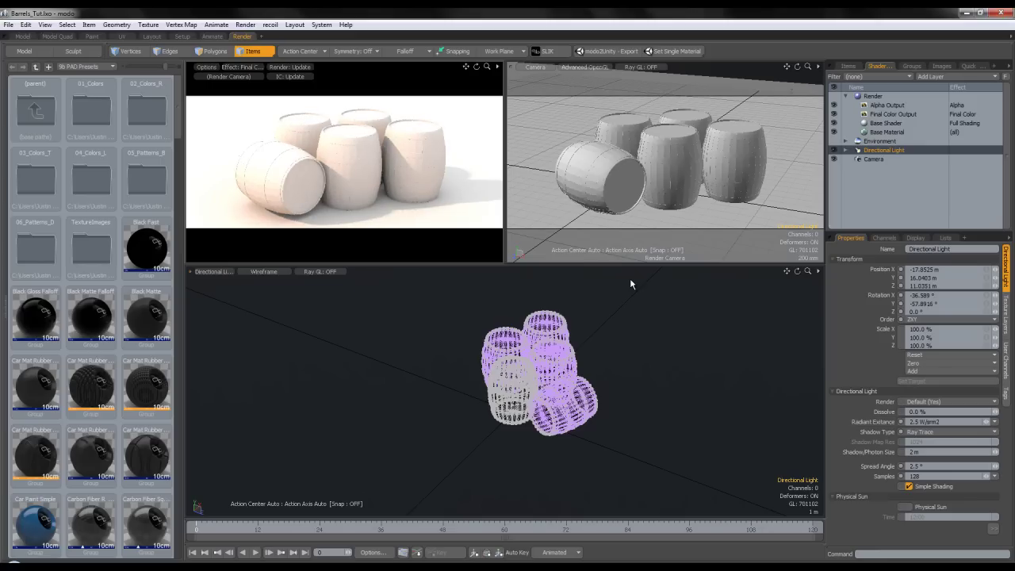
{"action": "left_click", "coordinate": [879, 141]}
{"action": "key", "text": "Tab"}
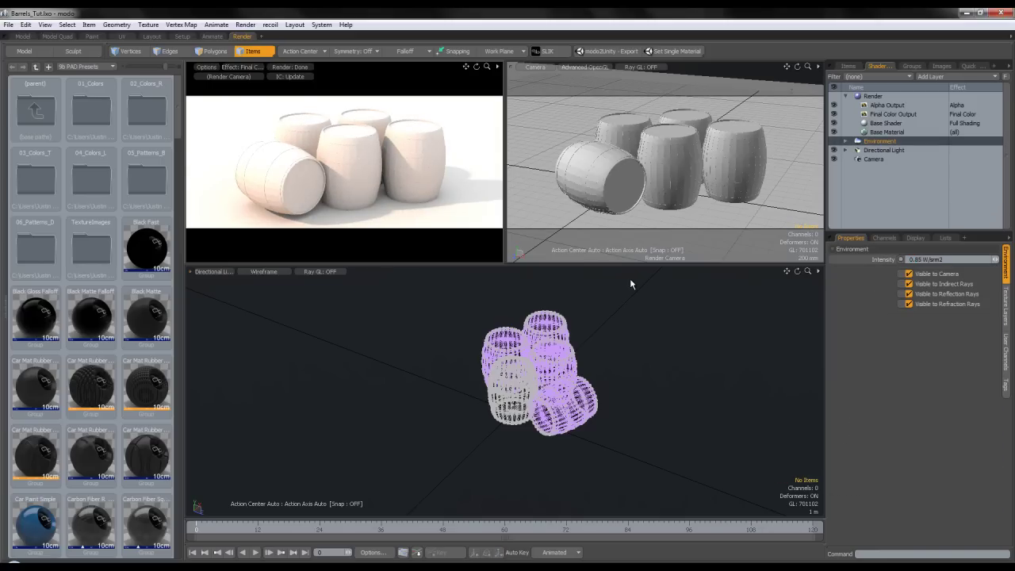
{"action": "key", "text": "Down"}
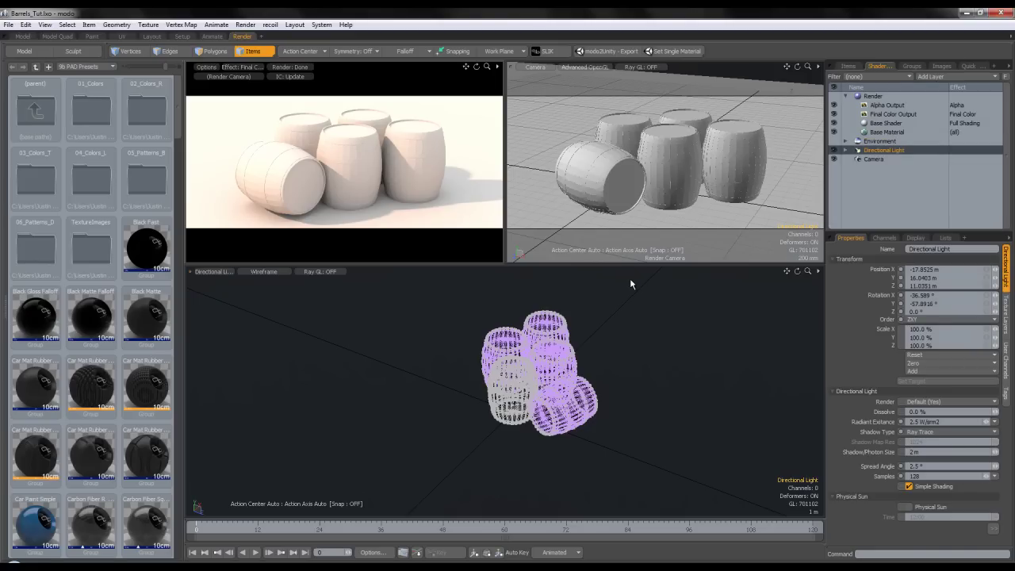
- Activate polygon selection mode and switch the viewport showing the Directional Light's view to Perspective
{"action": "key", "text": "3"}
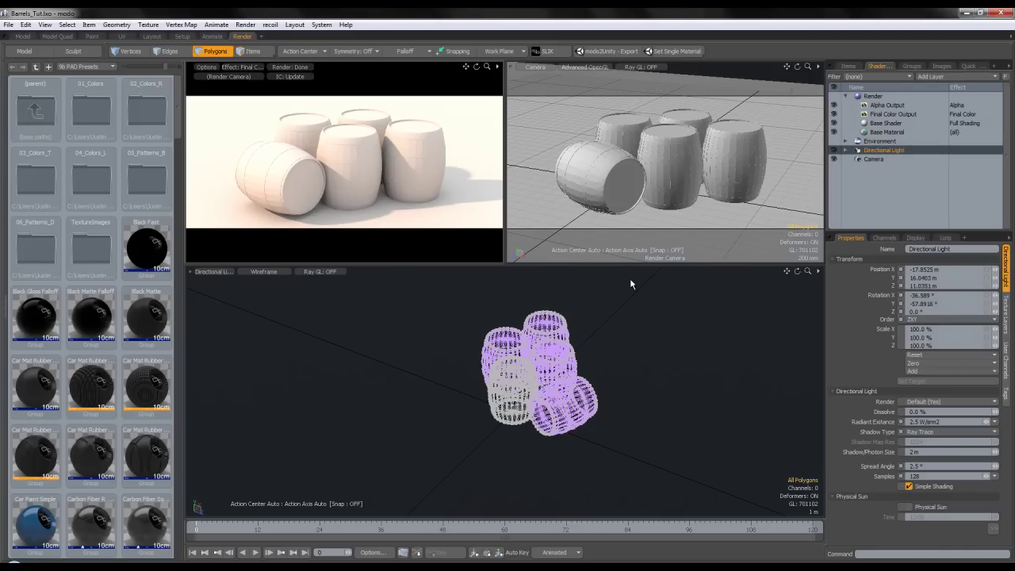
{"action": "left_click", "coordinate": [214, 271]}
{"action": "left_click", "coordinate": [215, 259]}
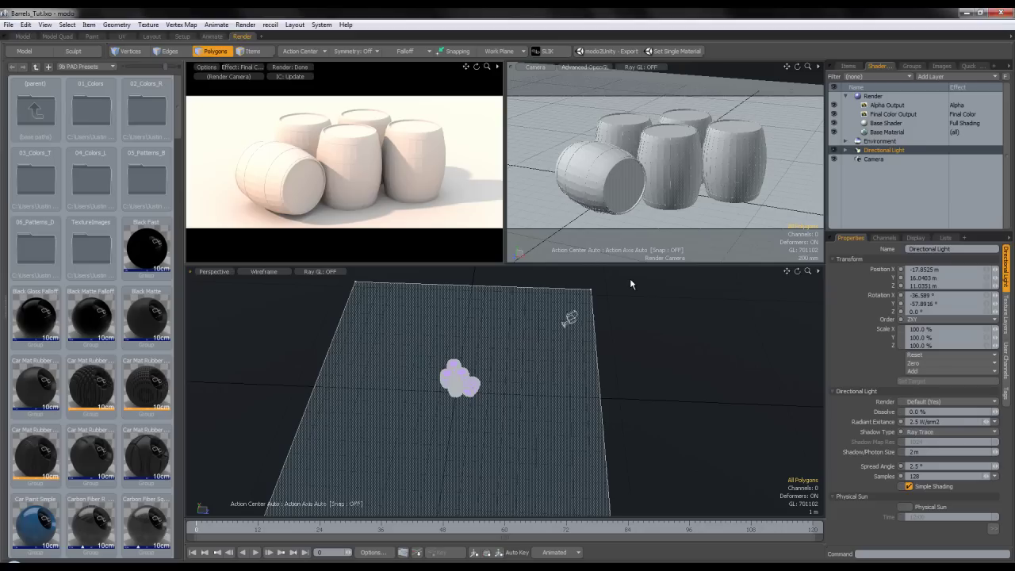
- Parent the four Barrel instances under the original Barrel mesh in the item list
{"action": "left_click", "coordinate": [848, 66]}
{"action": "left_click", "coordinate": [902, 105]}
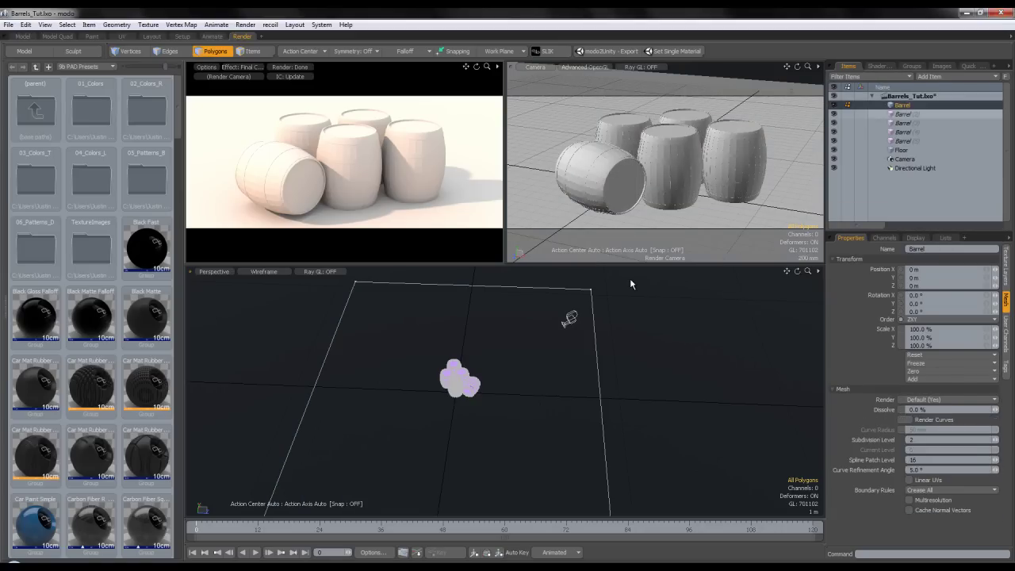
{"action": "left_click", "coordinate": [903, 114]}
{"action": "left_click", "coordinate": [903, 142], "text": "shift"}
{"action": "left_click_drag", "start_coordinate": [903, 114], "coordinate": [902, 105]}
{"action": "left_click", "coordinate": [902, 105]}
- Try to move the original Barrel's geometry in polygon mode, and undo the move
{"action": "key", "text": "w"}
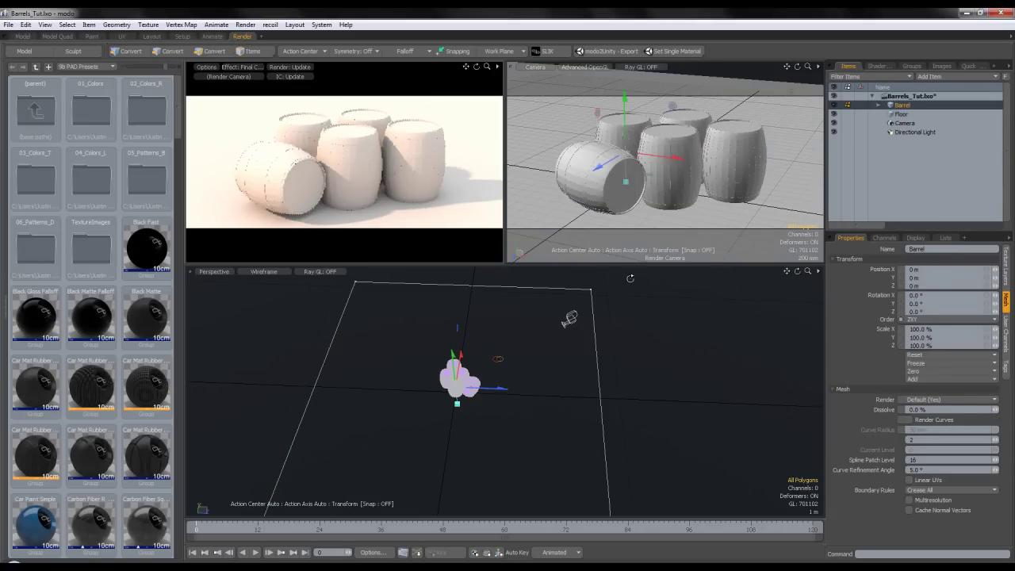
{"action": "left_click_drag", "start_coordinate": [632, 284], "coordinate": [555, 289], "text": "alt"}
{"action": "left_click_drag", "start_coordinate": [525, 364], "coordinate": [486, 352]}
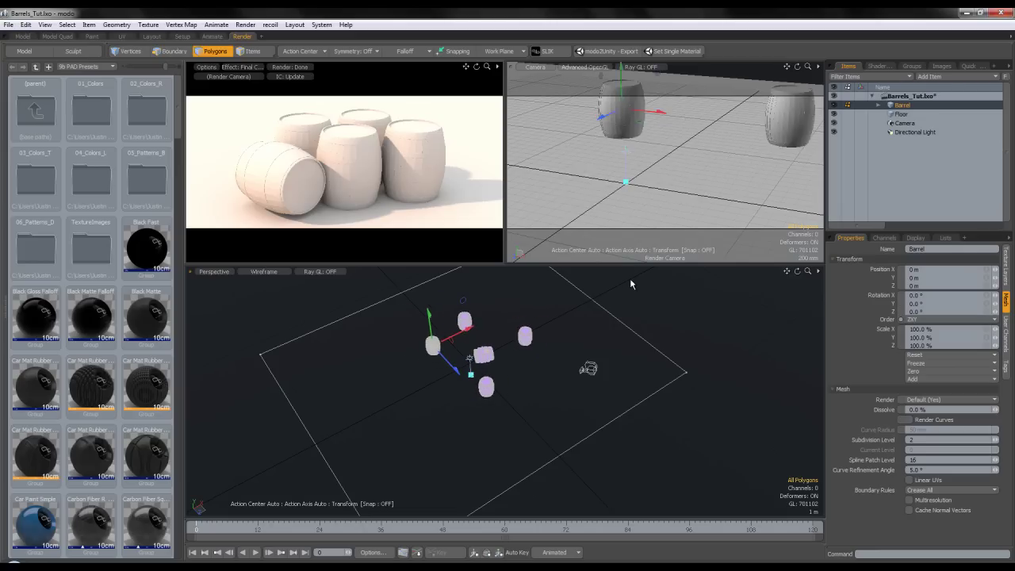
{"action": "key", "text": "ctrl+z"}
{"action": "key", "text": "Escape"}
{"action": "key", "text": "Escape"}
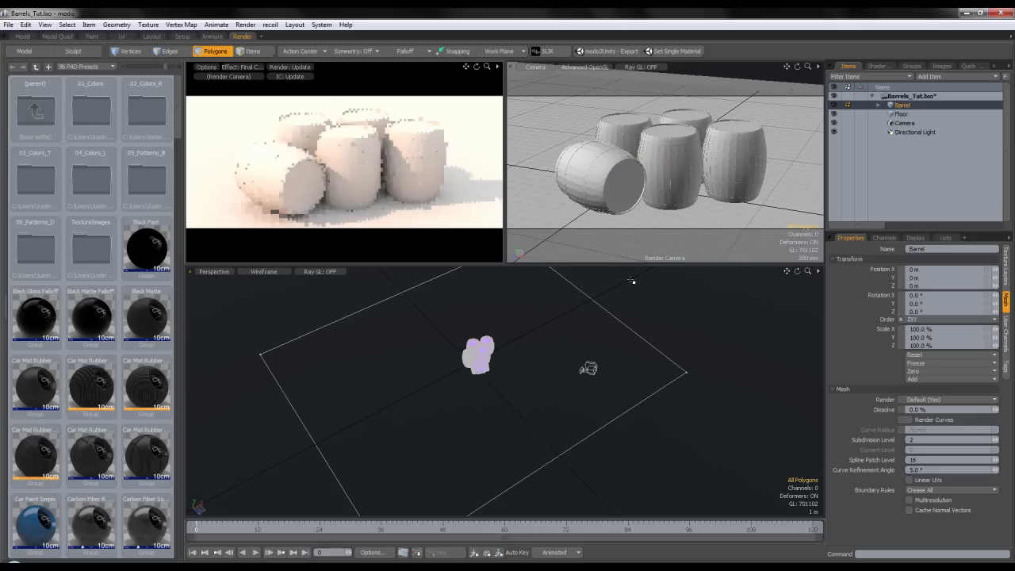
- Try to move the original Barrel as a whole item, and undo the move
{"action": "left_click", "coordinate": [253, 52]}
{"action": "key", "text": "w"}
{"action": "left_click_drag", "start_coordinate": [524, 370], "coordinate": [507, 354]}
{"action": "key", "text": "ctrl+z"}
{"action": "key", "text": "space"}
{"action": "key", "text": "Escape"}
- Display the perspective view shaded and assign a material named Floor to the floor polygon
{"action": "scroll", "coordinate": [475, 354], "scroll_direction": "up", "scroll_amount": 8}
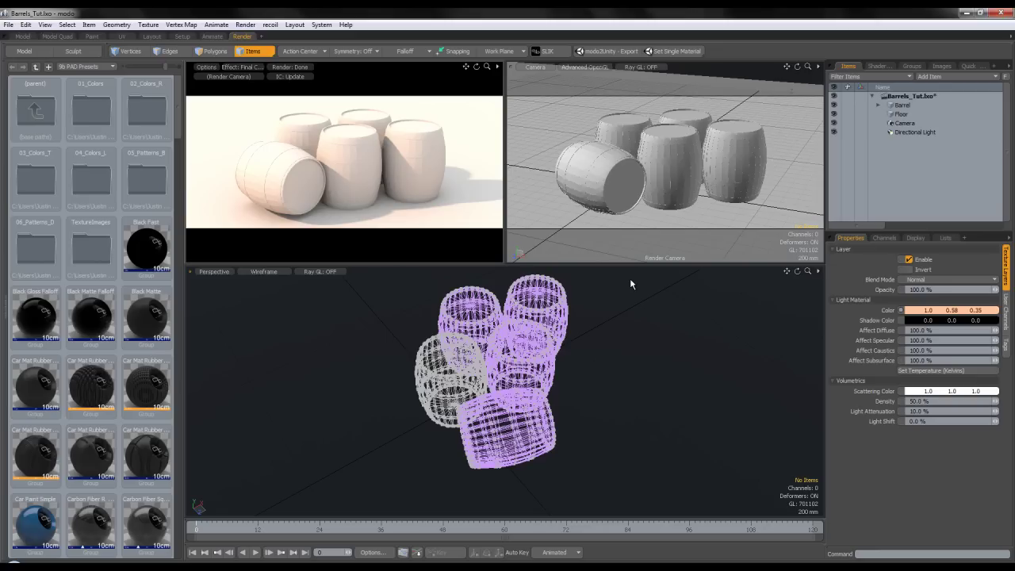
{"action": "key", "text": "KP_8"}
{"action": "key", "text": "3"}
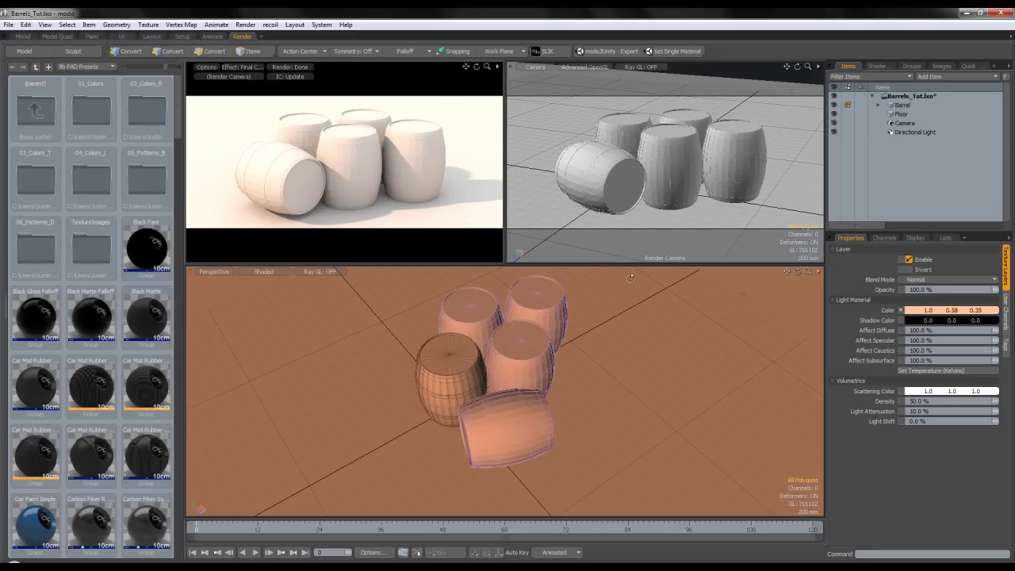
{"action": "left_click_drag", "start_coordinate": [630, 278], "coordinate": [632, 281], "text": "alt"}
{"action": "left_click", "coordinate": [631, 282]}
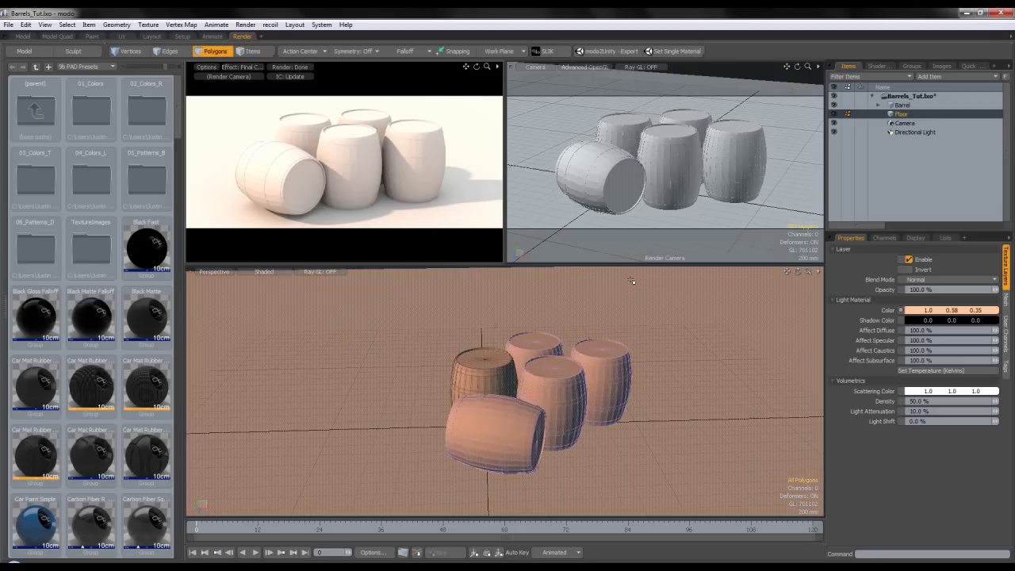
{"action": "type", "text": "mF"}
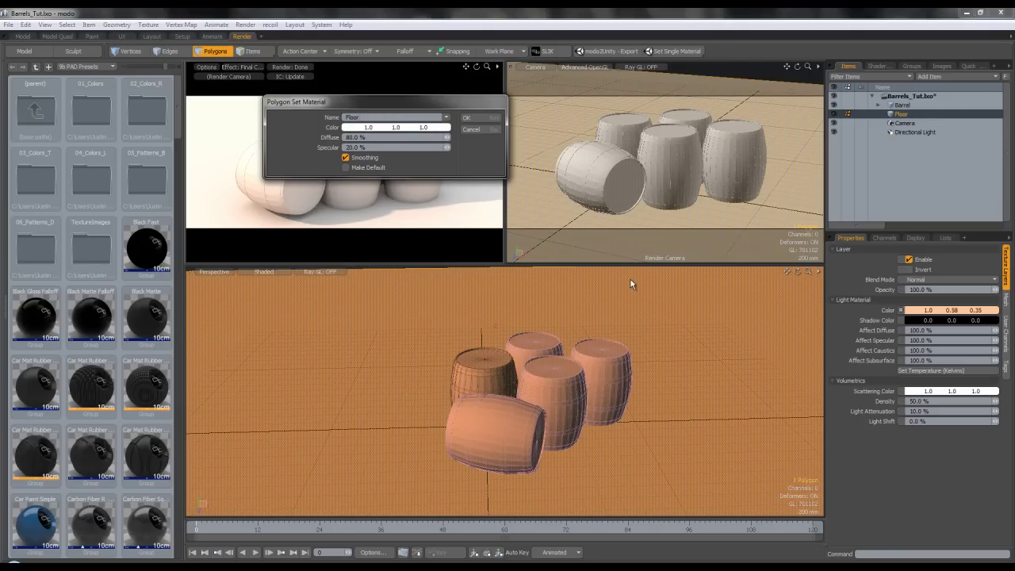
{"action": "key", "text": "Return"}
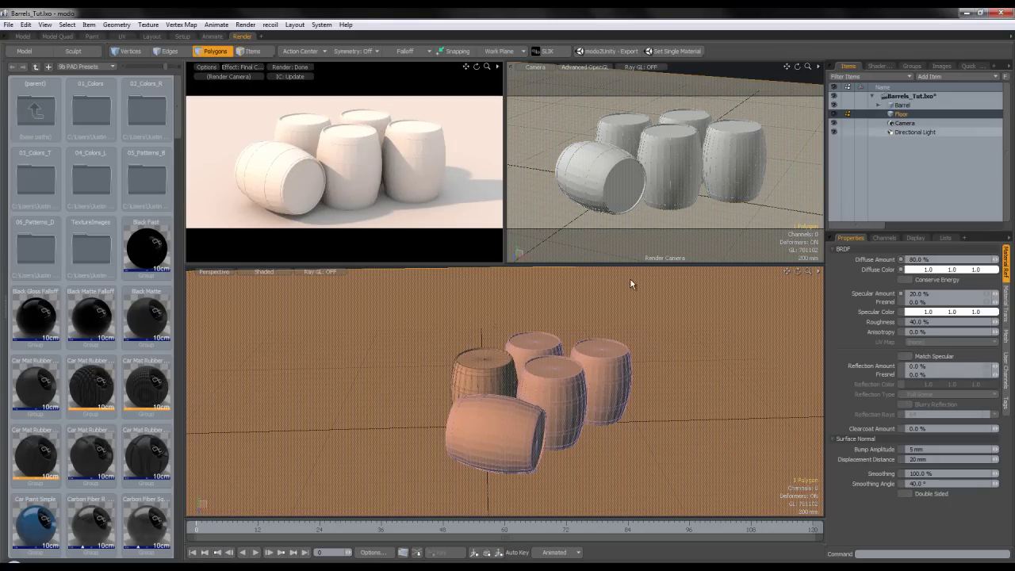
- Select all polygons of the two upper hoops on the original Barrel mesh
{"action": "left_click", "coordinate": [902, 105]}
{"action": "scroll", "coordinate": [496, 369], "scroll_direction": "up", "scroll_amount": 5}
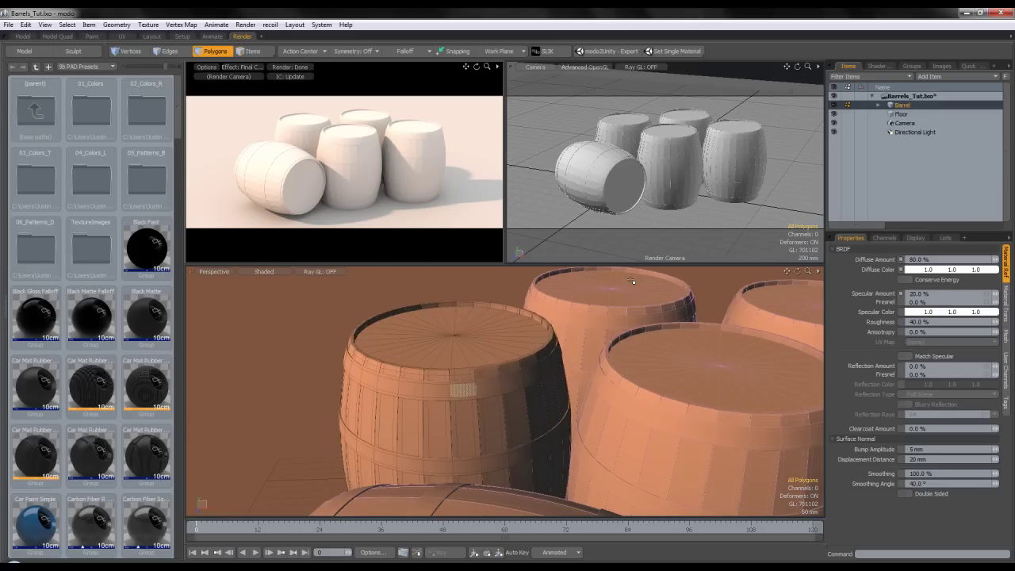
{"action": "double_click", "coordinate": [463, 390]}
{"action": "double_click", "coordinate": [496, 461], "text": "shift"}
{"action": "left_click_drag", "start_coordinate": [496, 461], "coordinate": [412, 361], "text": "alt+shift"}
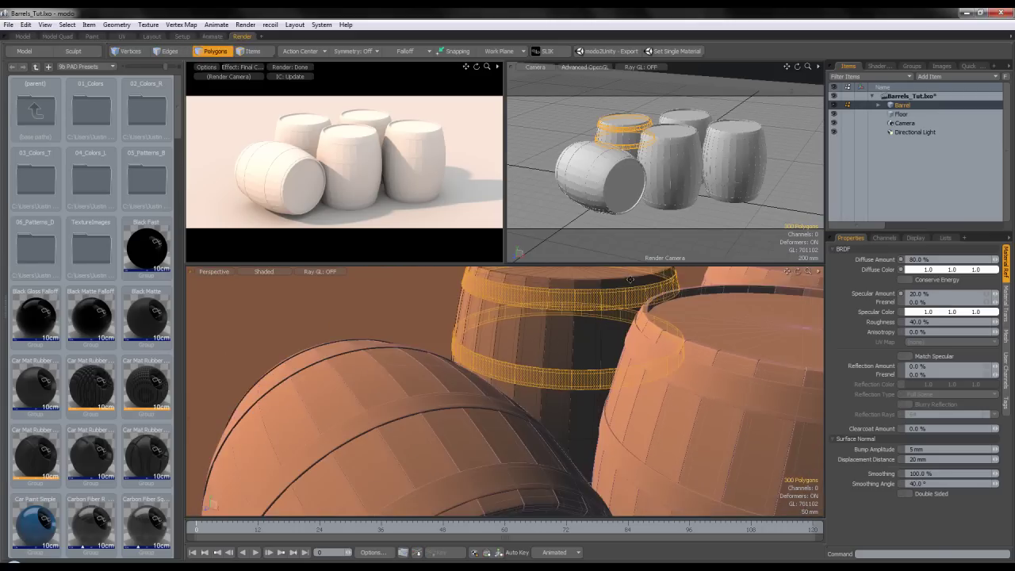
{"action": "left_click_drag", "start_coordinate": [630, 279], "coordinate": [620, 202], "text": "alt+shift"}
{"action": "double_click", "coordinate": [566, 409], "text": "shift"}
{"action": "key", "text": "ctrl+z"}
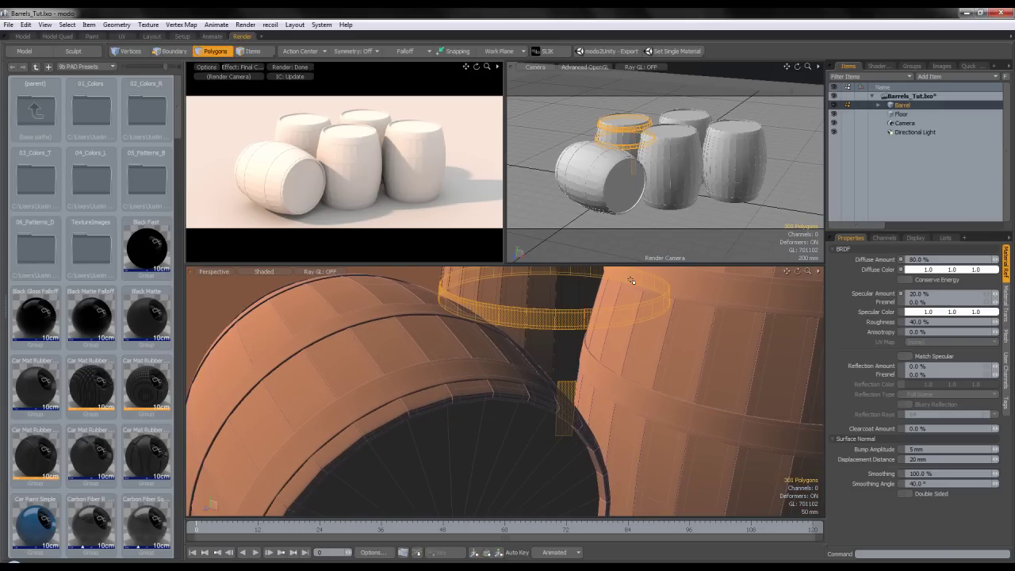
{"action": "key", "text": "ctrl+z"}
- Add the barrel's two lower hoops to the selection and assign a material named Rim to all four
{"action": "left_click_drag", "start_coordinate": [630, 279], "coordinate": [785, 279], "text": "alt"}
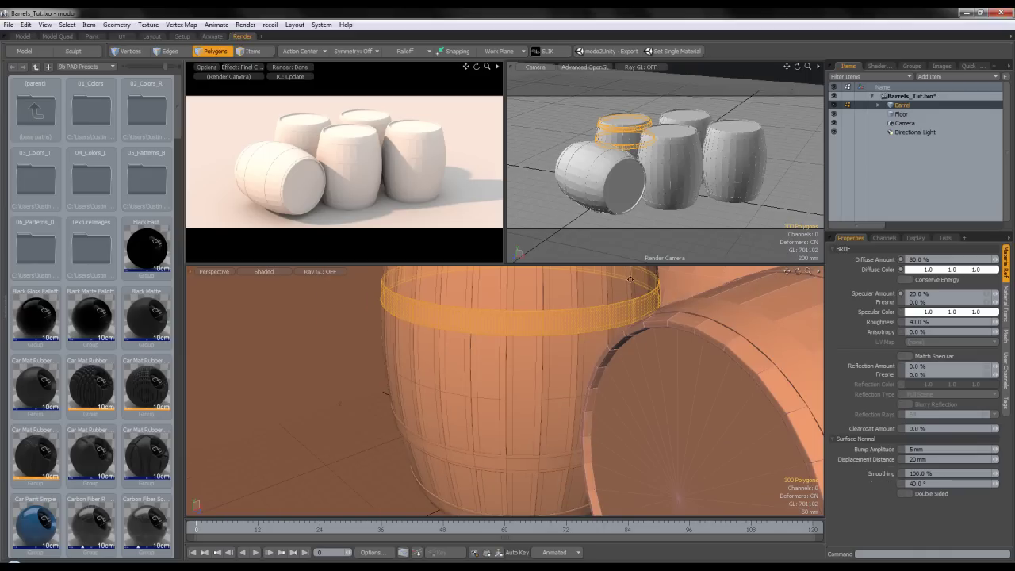
{"action": "double_click", "coordinate": [490, 462], "text": "shift"}
{"action": "left_click_drag", "start_coordinate": [490, 462], "coordinate": [468, 340], "text": "alt+shift"}
{"action": "double_click", "coordinate": [501, 436], "text": "shift"}
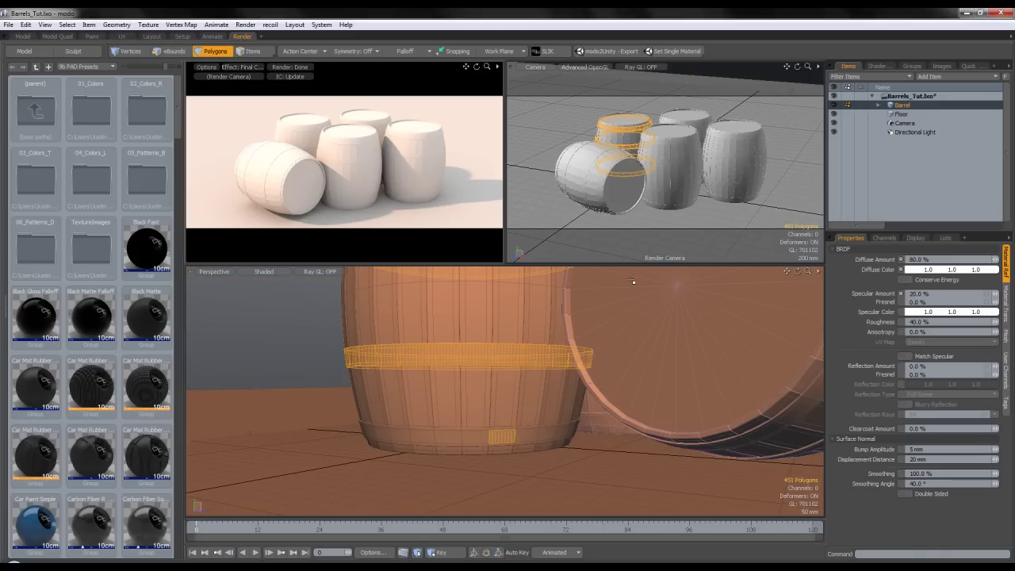
{"action": "key", "text": "m"}
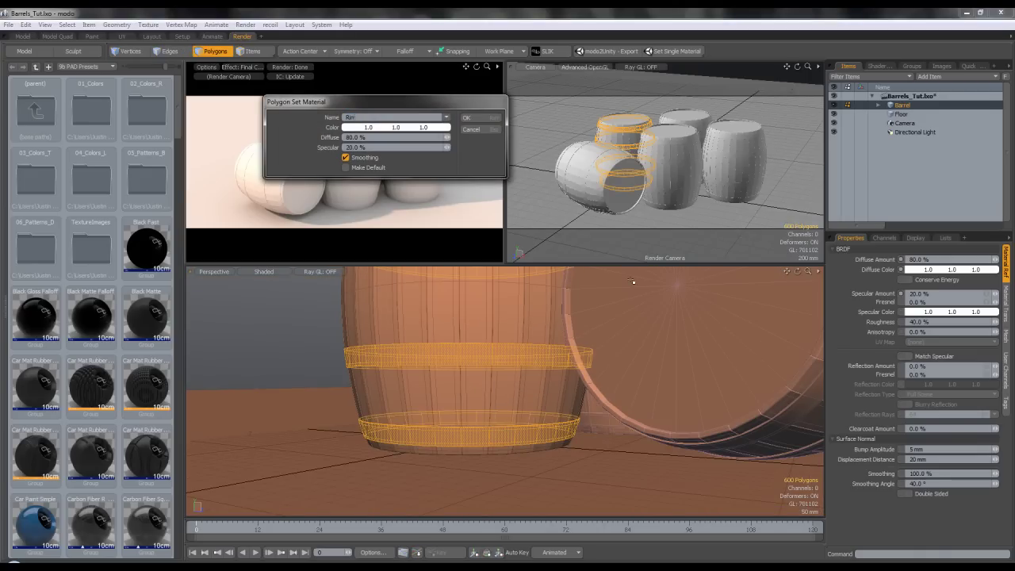
{"action": "key", "text": "Return"}
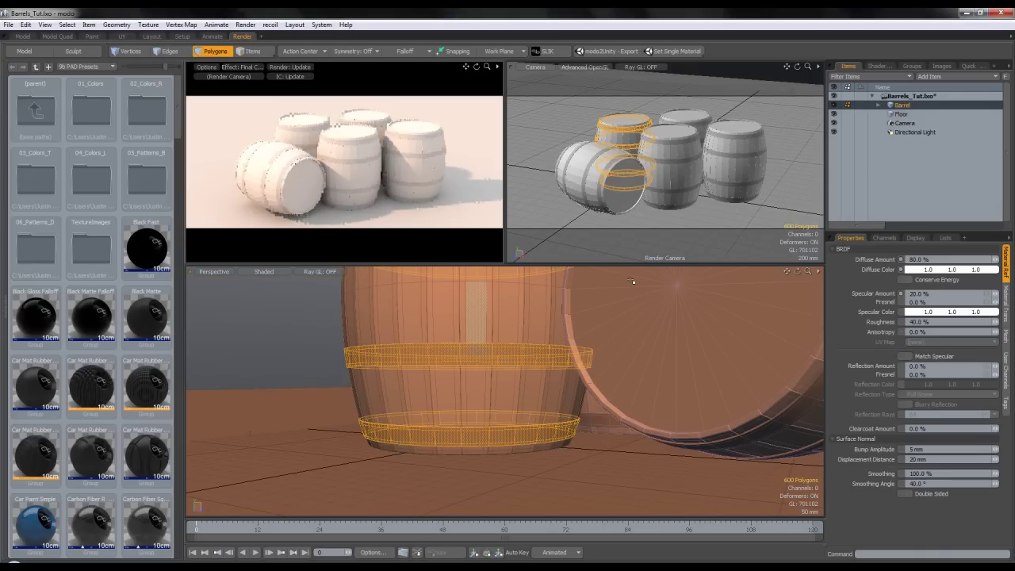
- Hide the barrel's hoops as well as its top and bottom cap polygons, isolating the side planks
{"action": "key", "text": "h"}
{"action": "scroll", "coordinate": [632, 282], "scroll_direction": "down", "scroll_amount": 4}
{"action": "mouse_move", "coordinate": [632, 282]}
{"action": "left_mouse_down", "text": "alt"}
{"action": "mouse_move", "coordinate": [610, 282]}
{"action": "mouse_move", "coordinate": [598, 329]}
{"action": "mouse_move", "coordinate": [630, 292]}
{"action": "mouse_move", "coordinate": [631, 261]}
{"action": "mouse_move", "coordinate": [633, 282]}
{"action": "left_mouse_up", "text": "alt"}
{"action": "scroll", "coordinate": [464, 279], "scroll_direction": "up", "scroll_amount": 4}
{"action": "double_click", "coordinate": [420, 315]}
{"action": "double_click", "coordinate": [549, 352], "text": "shift"}
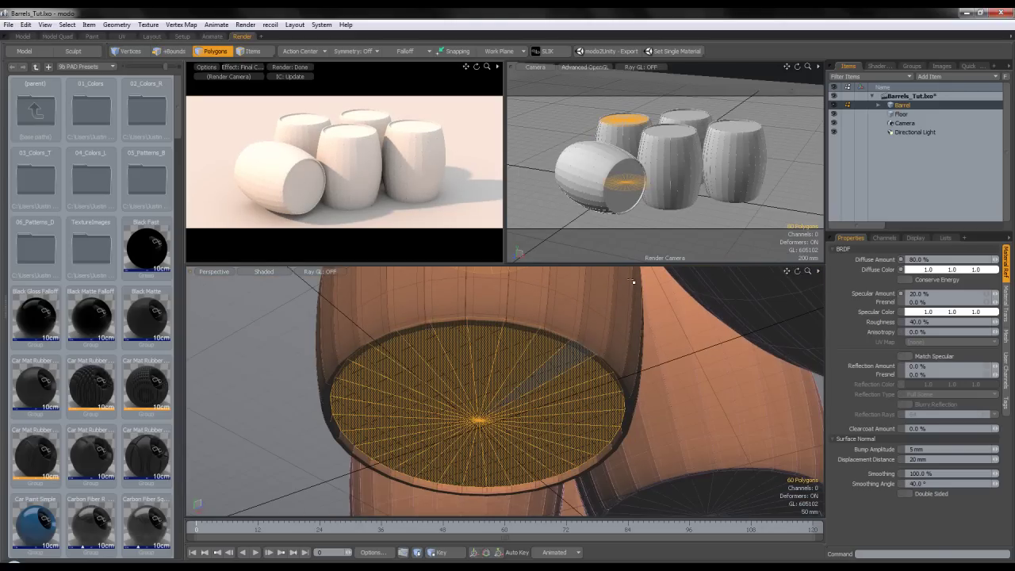
{"action": "key", "text": "m"}
{"action": "key", "text": "Escape"}
{"action": "key", "text": "Delete"}
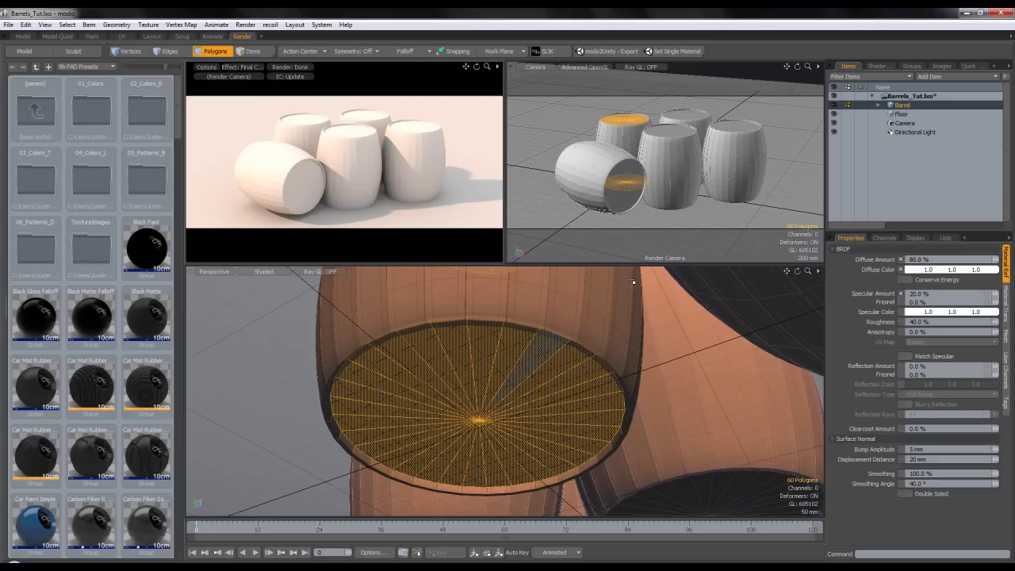
- Assign a material named Planks to the barrel's remaining visible polygons and unhide the hidden geometry
{"action": "key", "text": "m"}
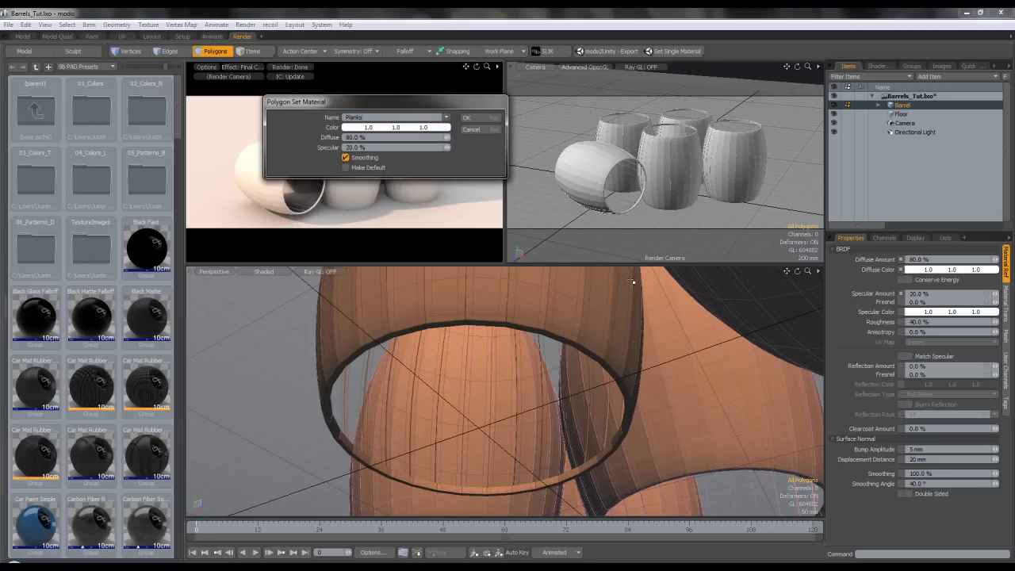
{"action": "key", "text": "Return"}
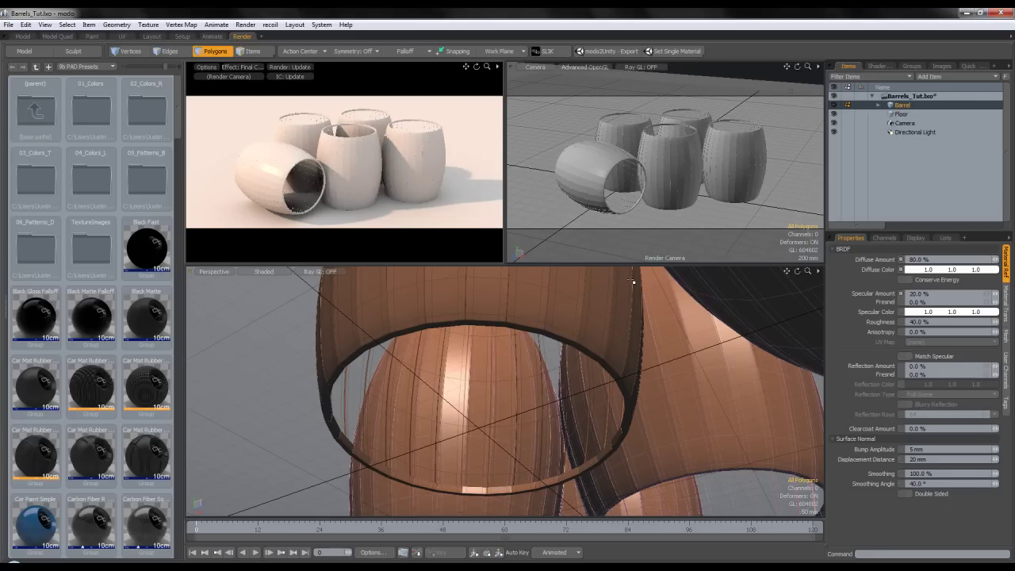
{"action": "key", "text": "u"}
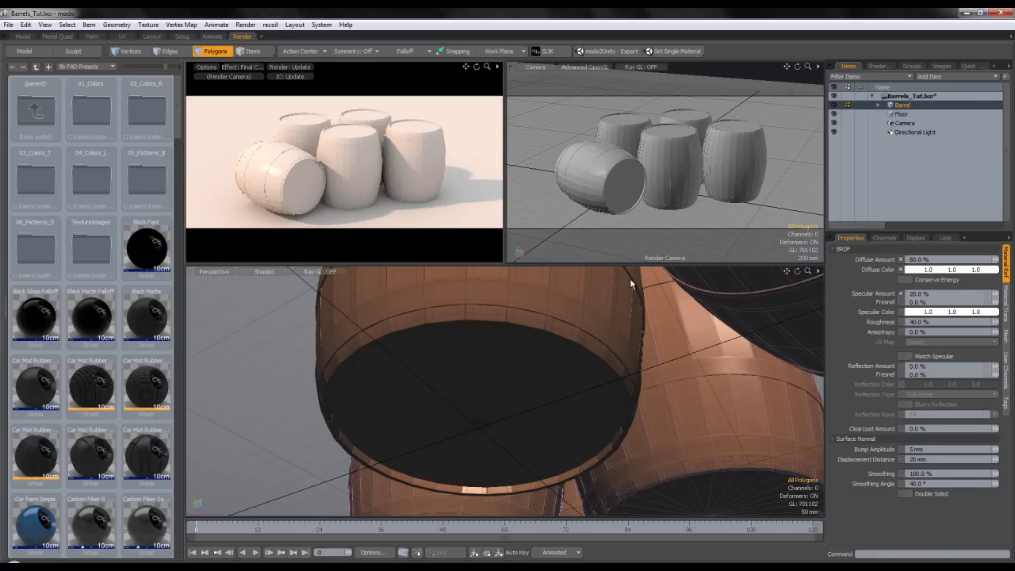
{"action": "scroll", "coordinate": [632, 282], "scroll_direction": "down", "scroll_amount": 5}
{"action": "left_click_drag", "start_coordinate": [632, 281], "coordinate": [632, 281], "text": "alt"}
{"action": "scroll", "coordinate": [633, 281], "scroll_direction": "down", "scroll_amount": 3}
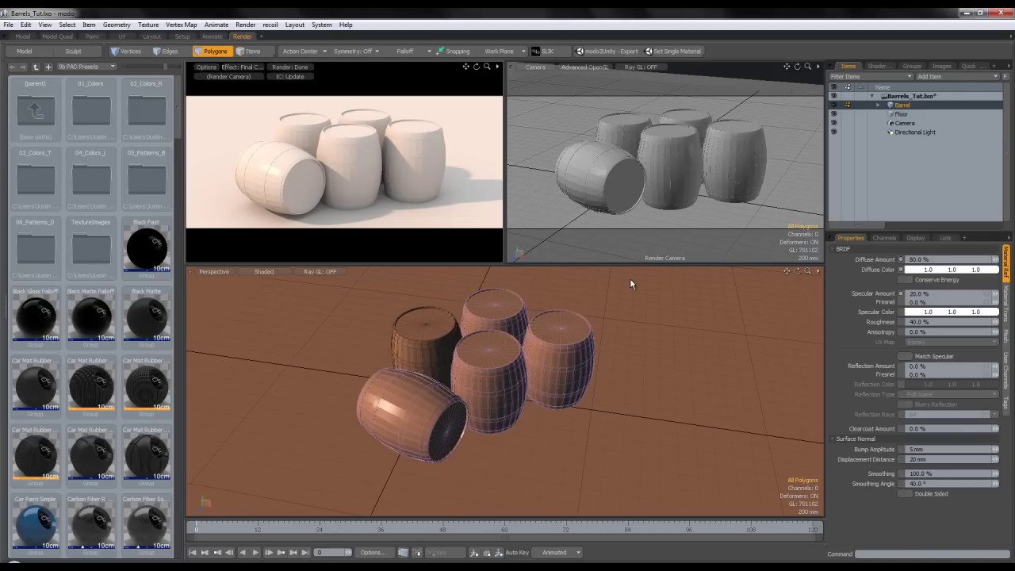
- Examine the Floor, Rings, Planks and Caps material groups in the Shader Tree
{"action": "left_click", "coordinate": [878, 66]}
{"action": "left_click", "coordinate": [876, 159]}
{"action": "left_click", "coordinate": [852, 159]}
{"action": "left_click", "coordinate": [887, 168]}
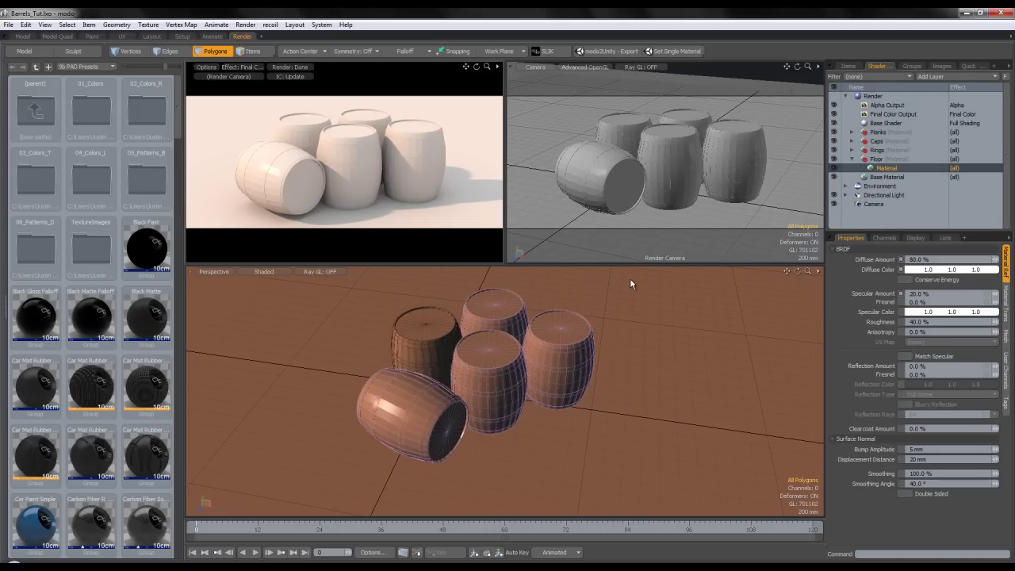
{"action": "key", "text": "Delete"}
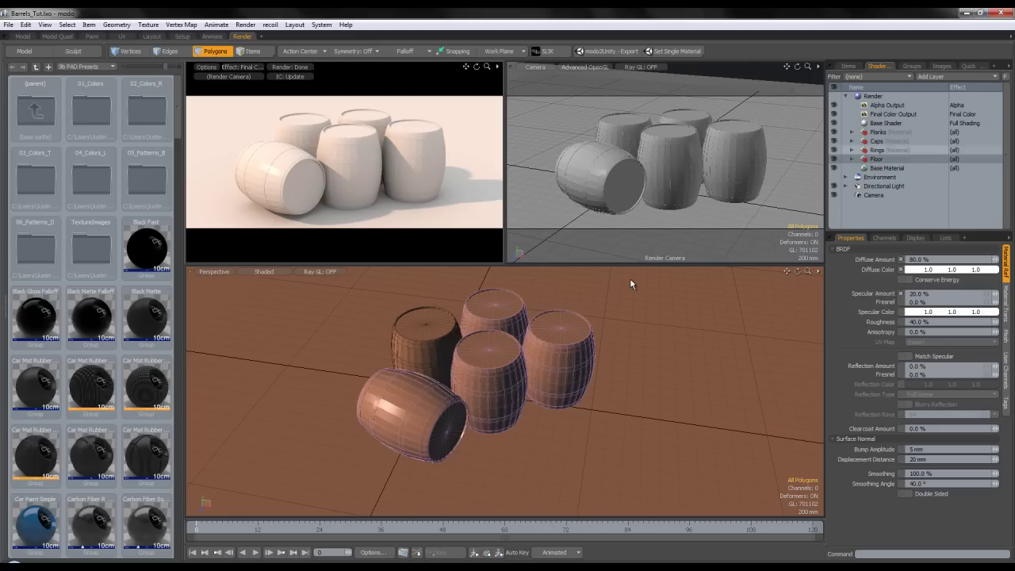
{"action": "left_click", "coordinate": [876, 149]}
{"action": "left_click", "coordinate": [878, 133]}
{"action": "left_click", "coordinate": [876, 141]}
{"action": "left_click", "coordinate": [877, 150]}
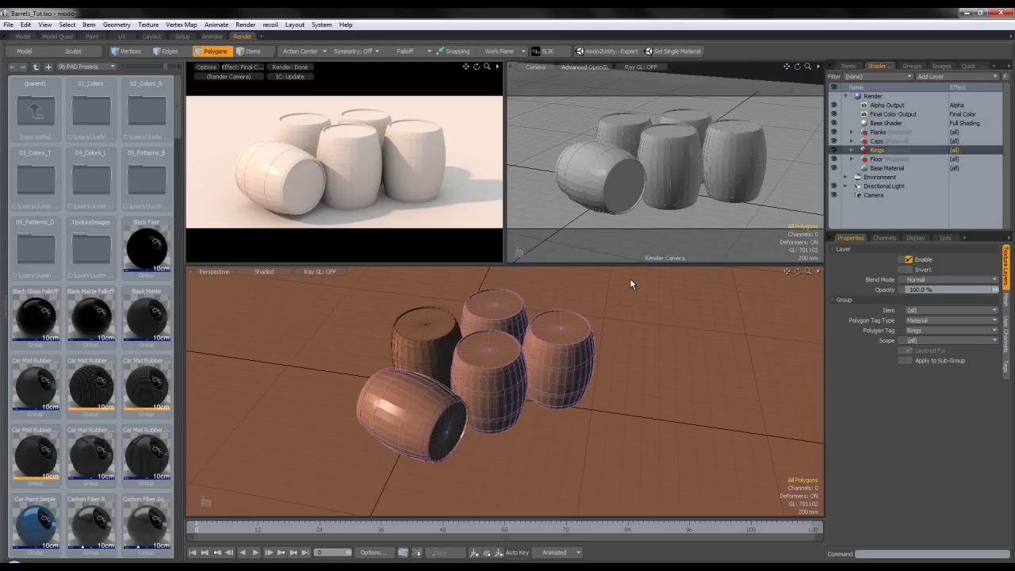
- Add the WoodRough0050_3_S image from the Tex folder to the Caps material group as a diffuse color layer
{"action": "key", "text": "Up"}
{"action": "key", "text": "m"}
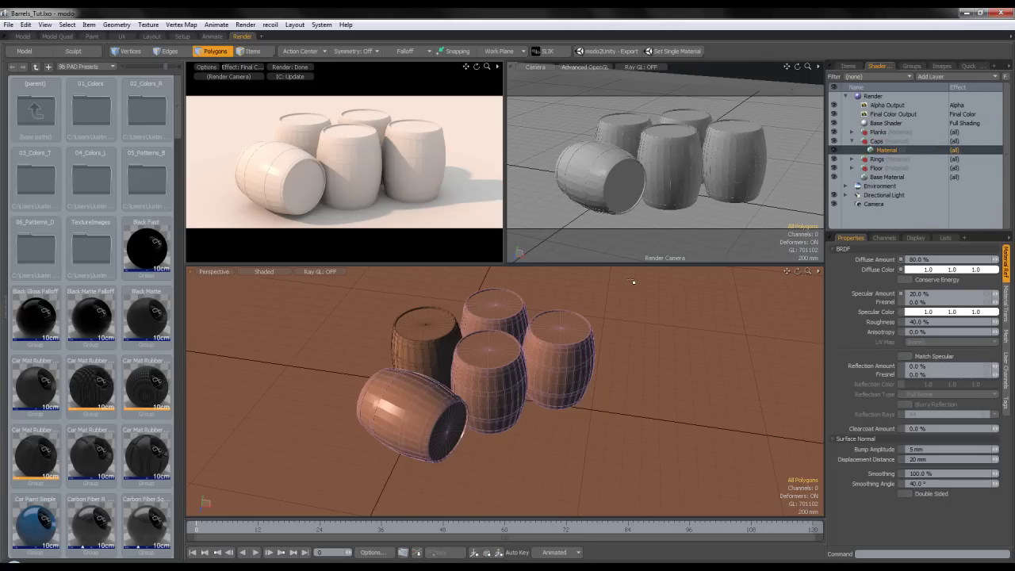
{"action": "key", "text": "alt+Tab"}
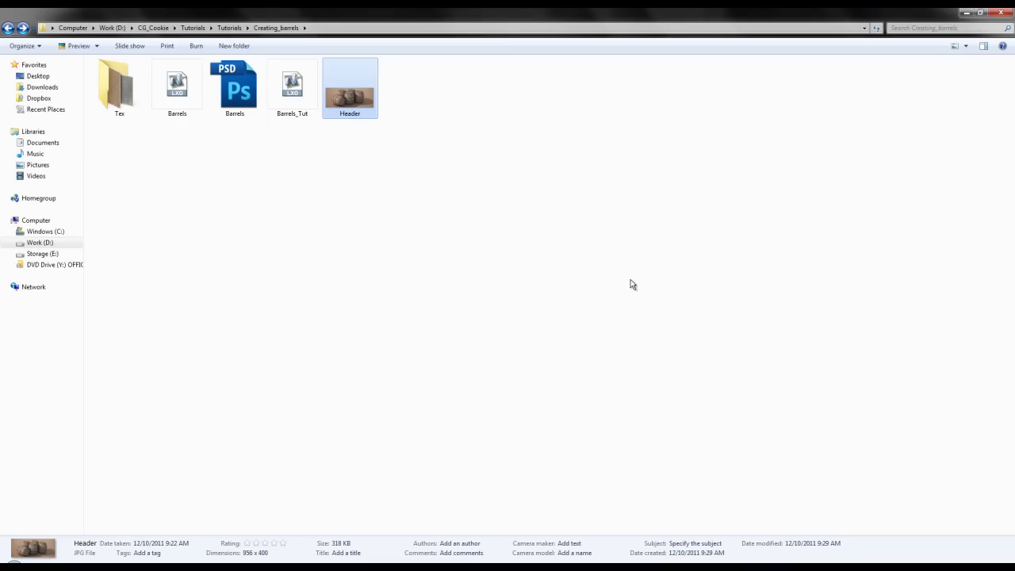
{"action": "double_click", "coordinate": [119, 87]}
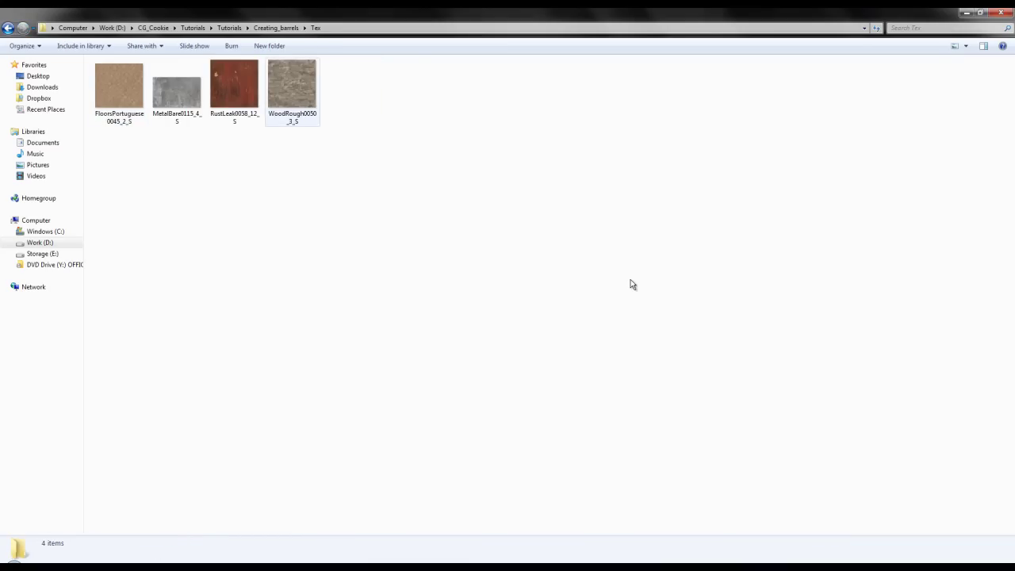
{"action": "mouse_move", "coordinate": [293, 85]}
{"action": "left_mouse_down"}
{"action": "mouse_move", "coordinate": [397, 461]}
{"action": "mouse_move", "coordinate": [359, 565]}
{"action": "mouse_move", "coordinate": [792, 254]}
{"action": "mouse_move", "coordinate": [904, 147]}
{"action": "left_mouse_up"}
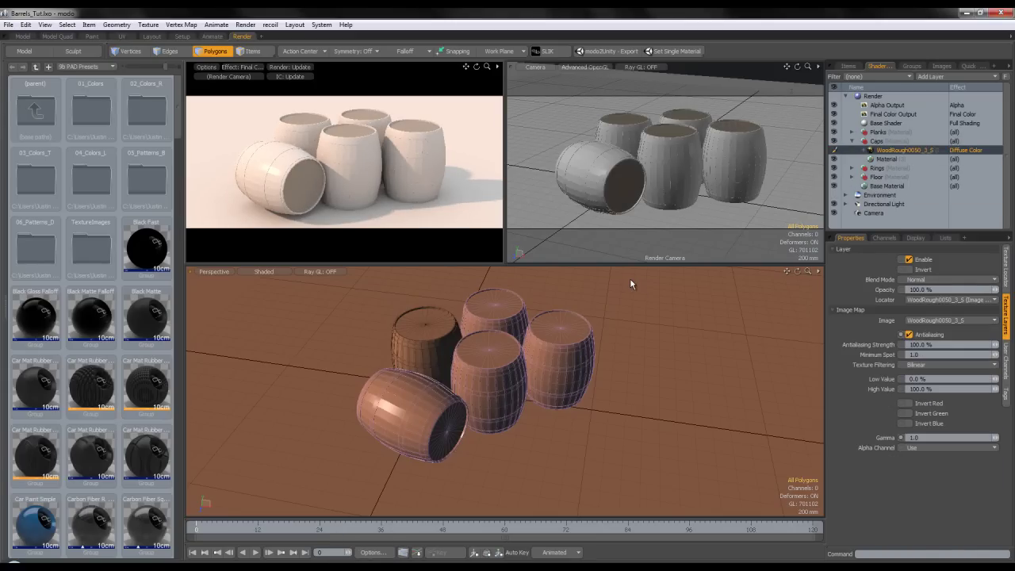
- Set the Caps wood image layer's gamma to 0.4546 and turn off its antialiasing
{"action": "left_click", "coordinate": [122, 36]}
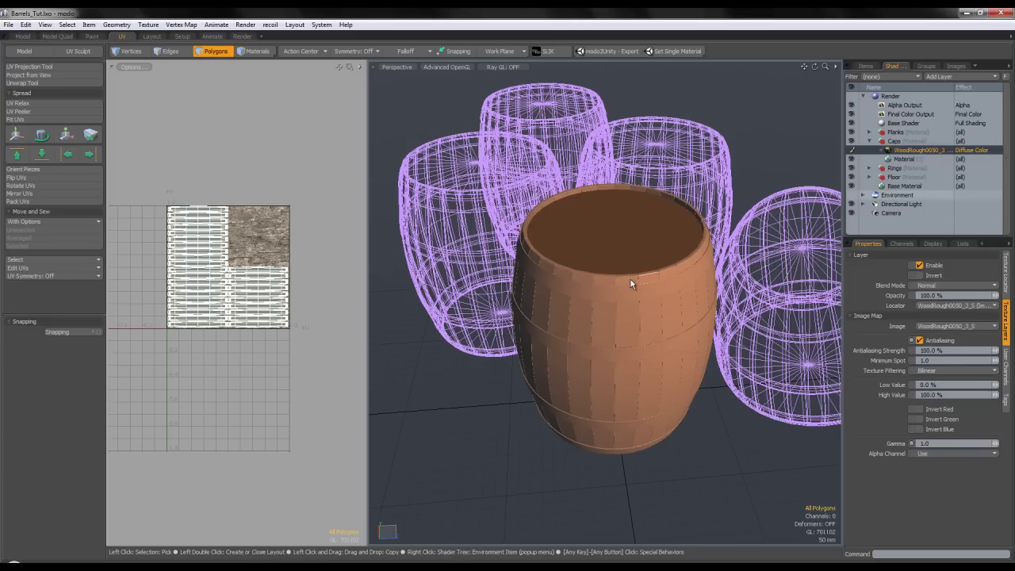
{"action": "left_click", "coordinate": [910, 114]}
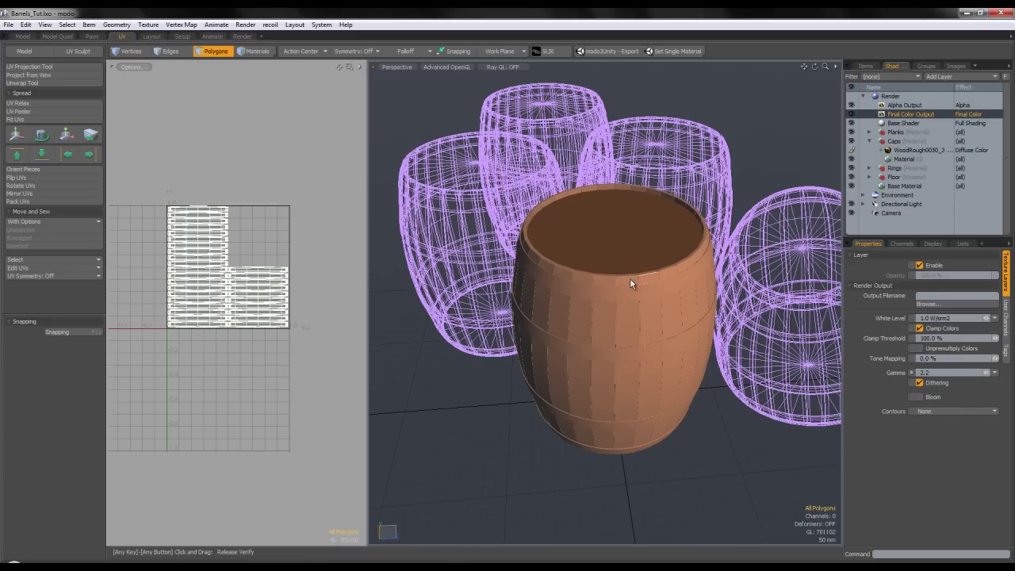
{"action": "key", "text": "Down"}
{"action": "key", "text": "Down"}
{"action": "key", "text": "Down"}
{"action": "key", "text": "Down"}
{"action": "left_click_drag", "start_coordinate": [943, 443], "coordinate": [896, 448]}
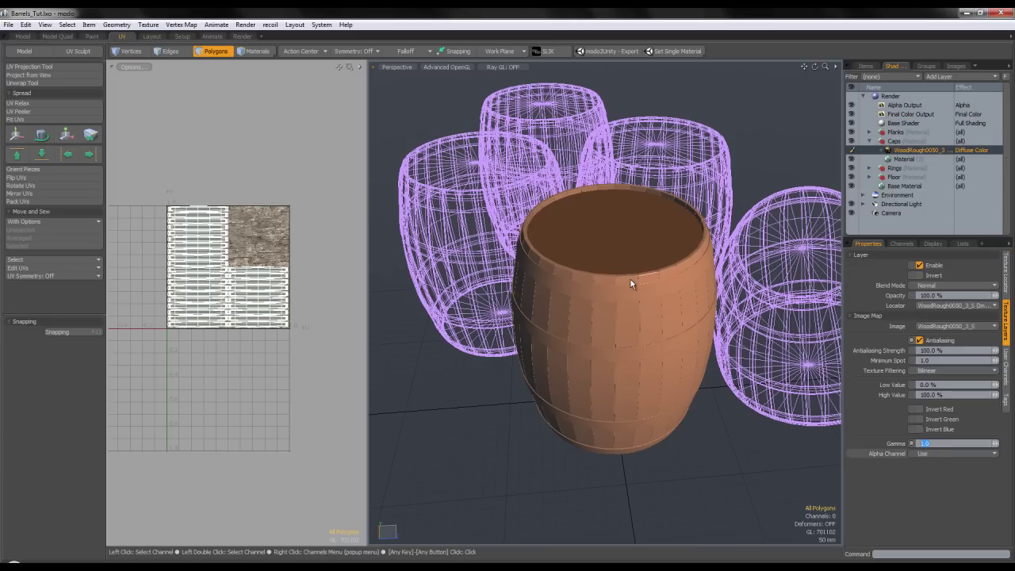
{"action": "key", "text": "BackSpace"}
{"action": "key", "text": "BackSpace"}
{"action": "key", "text": "BackSpace"}
{"action": "key", "text": "BackSpace"}
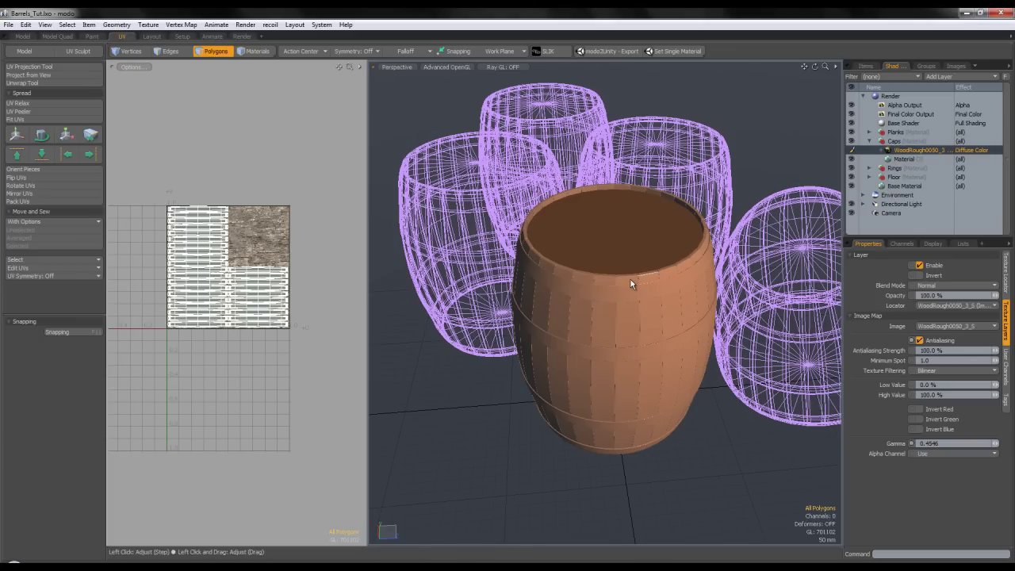
{"action": "key", "text": "ctrl+z"}
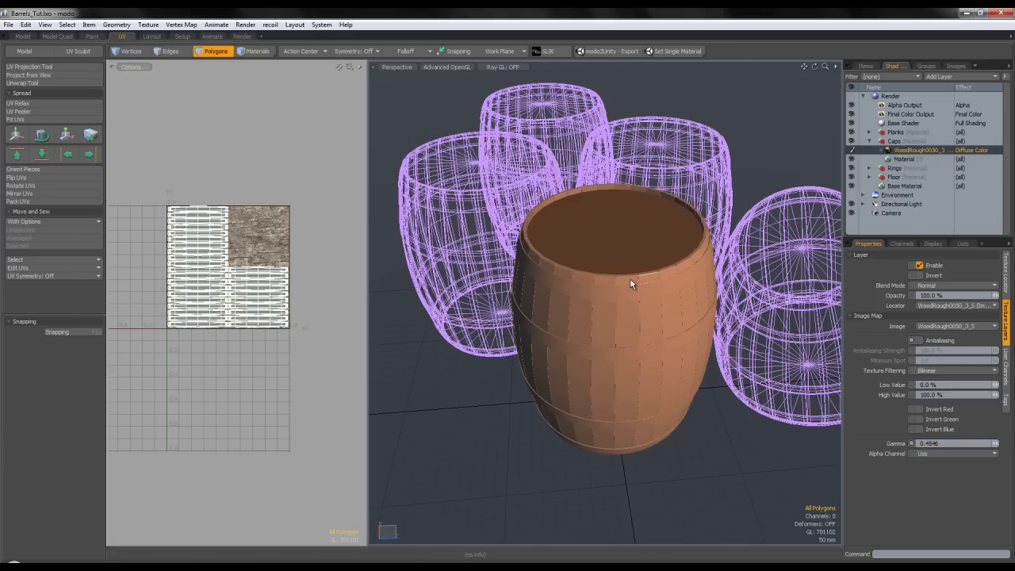
- Set the wood image's texture locator to use the Caps UV map for its projection
{"action": "key", "text": "ctrl+z"}
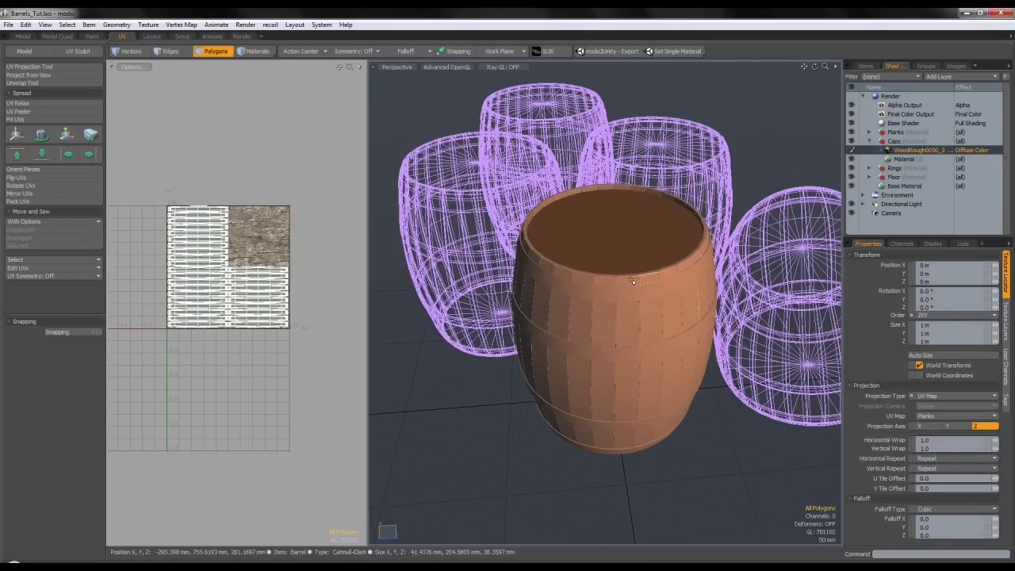
{"action": "left_click", "coordinate": [940, 416]}
{"action": "left_click", "coordinate": [937, 408]}
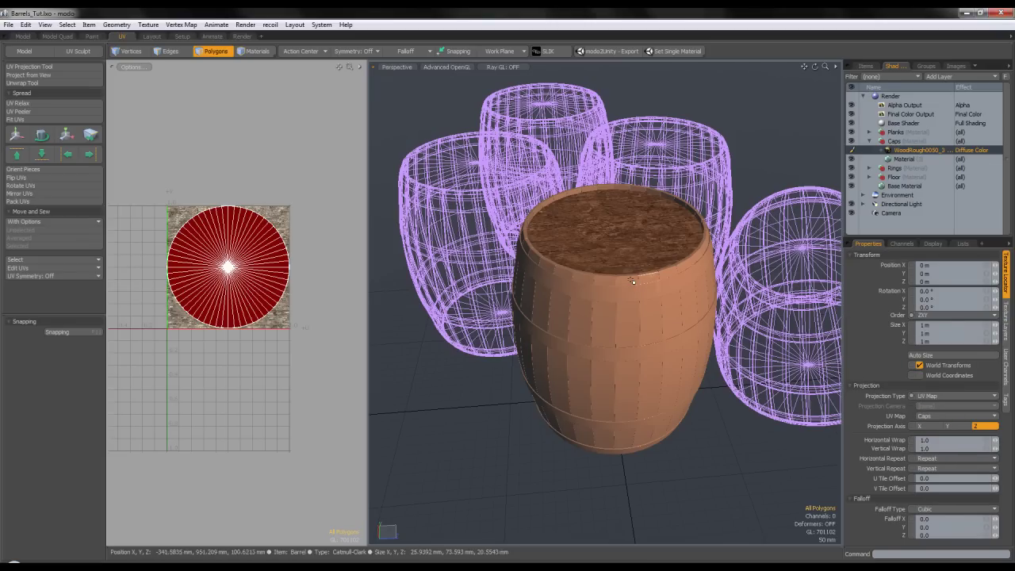
- Scale the circular barrel cap UVs down uniformly to about 89.5% within the wood image
{"action": "left_click_drag", "start_coordinate": [630, 278], "coordinate": [572, 329], "text": "alt"}
{"action": "key", "text": "g"}
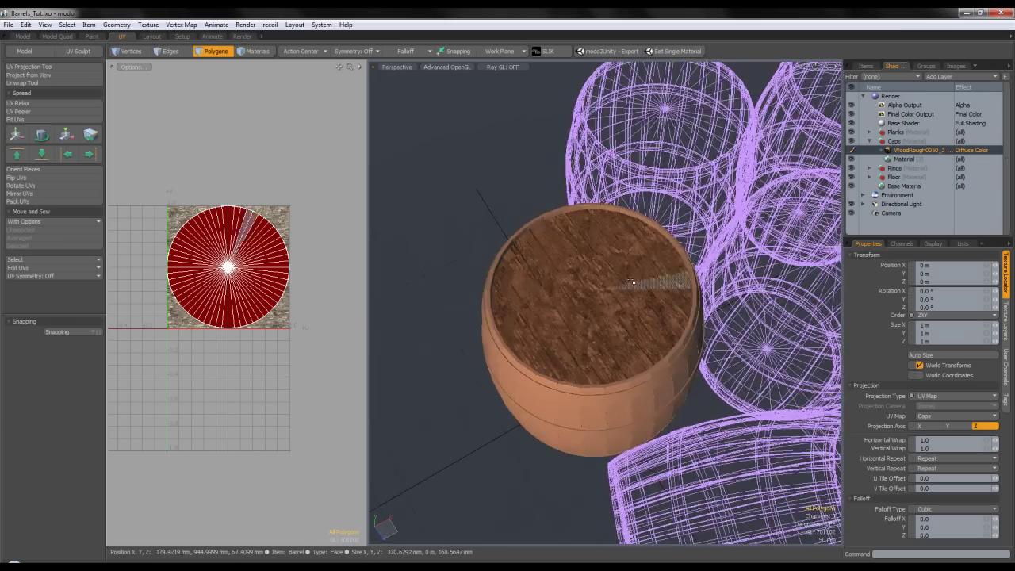
{"action": "scroll", "coordinate": [631, 281], "scroll_direction": "up", "scroll_amount": 4}
{"action": "scroll", "coordinate": [632, 281], "scroll_direction": "down", "scroll_amount": 4}
{"action": "mouse_move", "coordinate": [630, 278]}
{"action": "left_mouse_down", "text": "alt"}
{"action": "mouse_move", "coordinate": [602, 313]}
{"action": "mouse_move", "coordinate": [582, 318]}
{"action": "mouse_move", "coordinate": [632, 272]}
{"action": "mouse_move", "coordinate": [626, 257]}
{"action": "mouse_move", "coordinate": [631, 293]}
{"action": "left_mouse_up", "text": "alt"}
{"action": "scroll", "coordinate": [632, 280], "scroll_direction": "up", "scroll_amount": 3}
{"action": "mouse_move", "coordinate": [272, 171]}
{"action": "right_mouse_down"}
{"action": "mouse_move", "coordinate": [236, 163]}
{"action": "mouse_move", "coordinate": [300, 213]}
{"action": "mouse_move", "coordinate": [296, 198]}
{"action": "right_mouse_up"}
{"action": "key", "text": "r"}
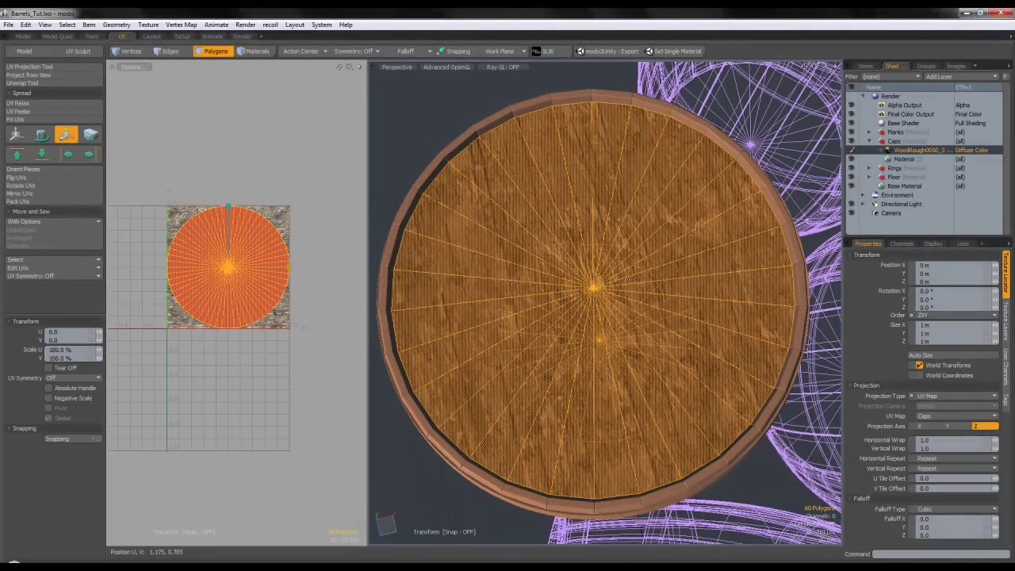
{"action": "key", "text": "space"}
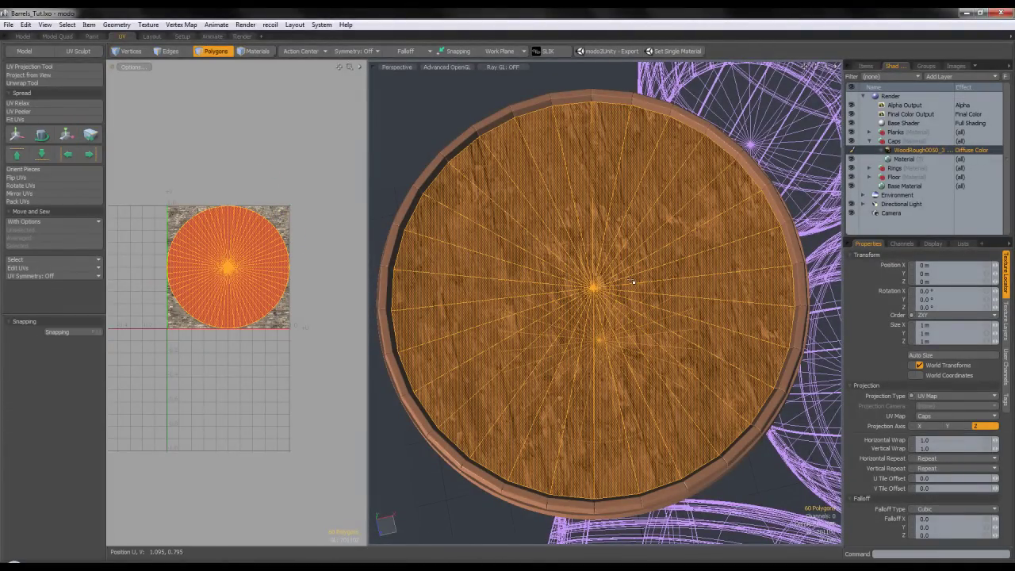
{"action": "left_click", "coordinate": [282, 233]}
{"action": "key", "text": "r"}
{"action": "left_click_drag", "start_coordinate": [632, 283], "coordinate": [622, 284]}
{"action": "mouse_move", "coordinate": [271, 218]}
{"action": "left_mouse_down"}
{"action": "mouse_move", "coordinate": [253, 218]}
{"action": "mouse_move", "coordinate": [280, 215]}
{"action": "left_mouse_up"}
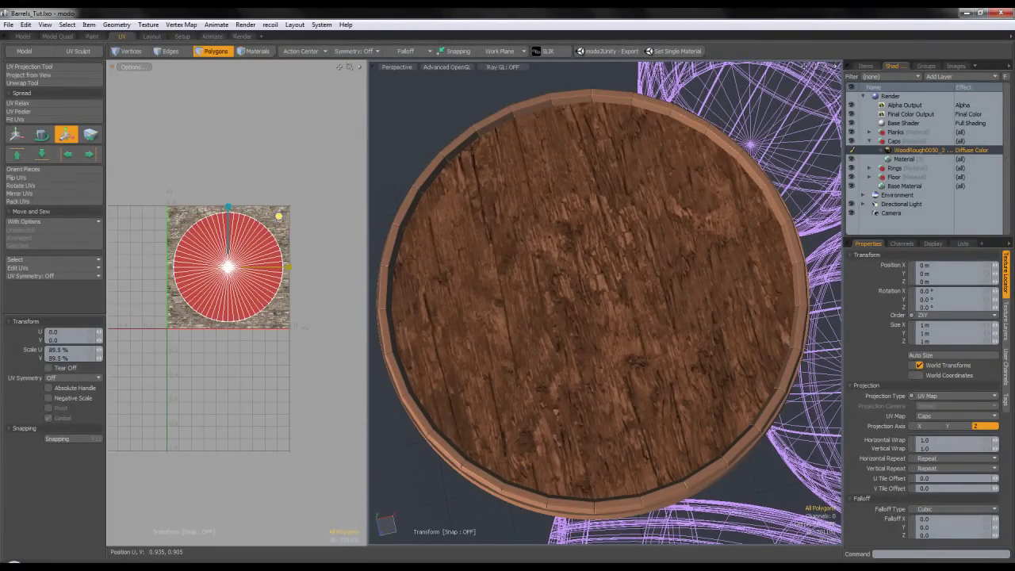
{"action": "key", "text": "space"}
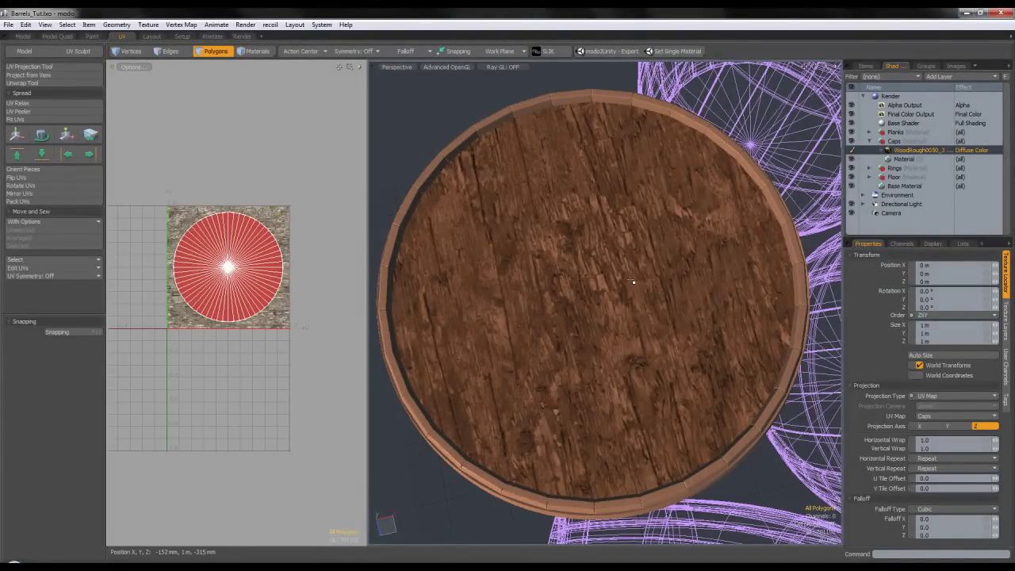
- Duplicate the wood image layer in the Caps group and set the copy's effect to Bump
{"action": "scroll", "coordinate": [631, 283], "scroll_direction": "down", "scroll_amount": 8}
{"action": "key", "text": "alt+8"}
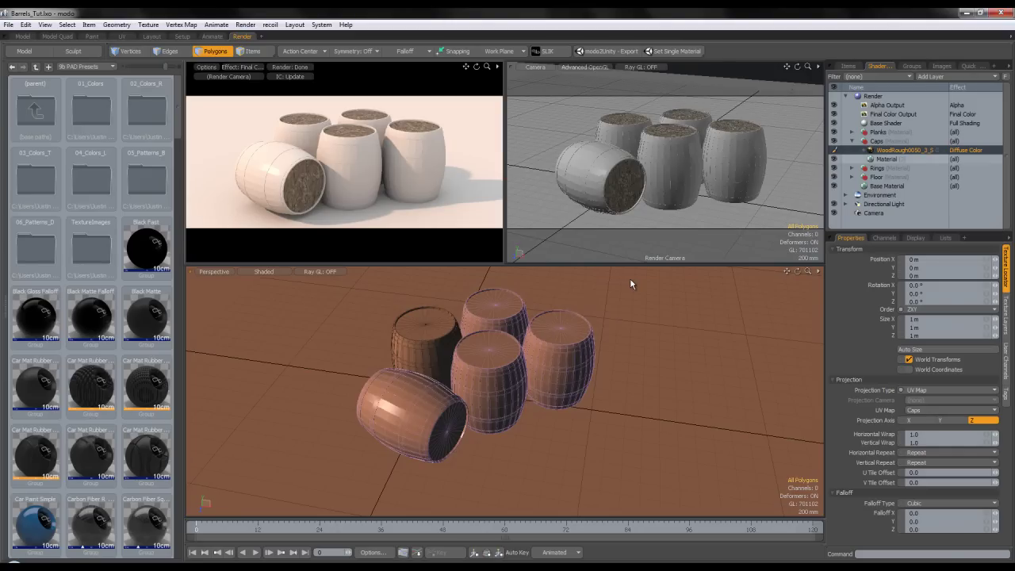
{"action": "right_click", "coordinate": [903, 149]}
{"action": "left_click", "coordinate": [904, 167]}
{"action": "right_click", "coordinate": [965, 149]}
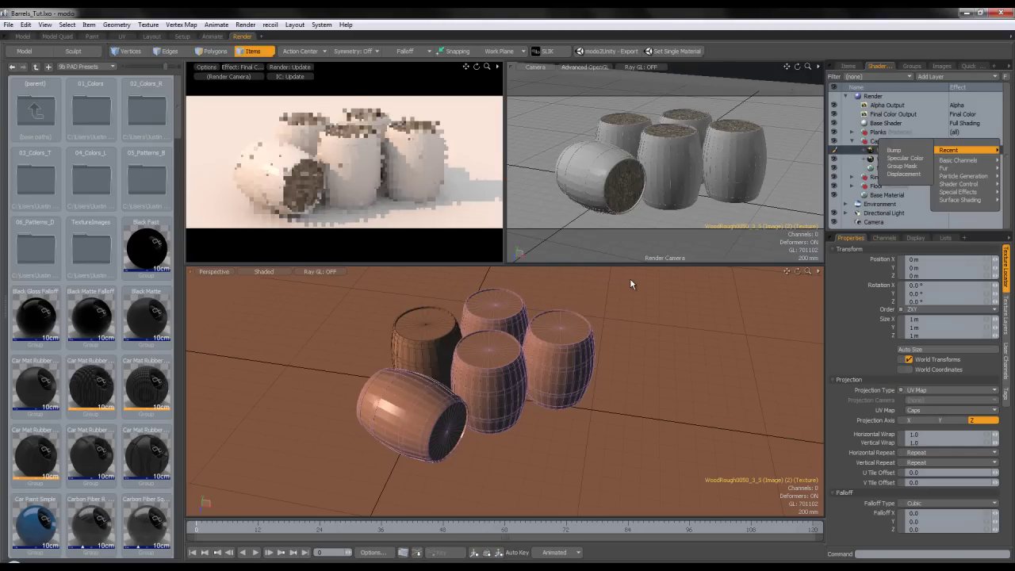
{"action": "left_click", "coordinate": [906, 150]}
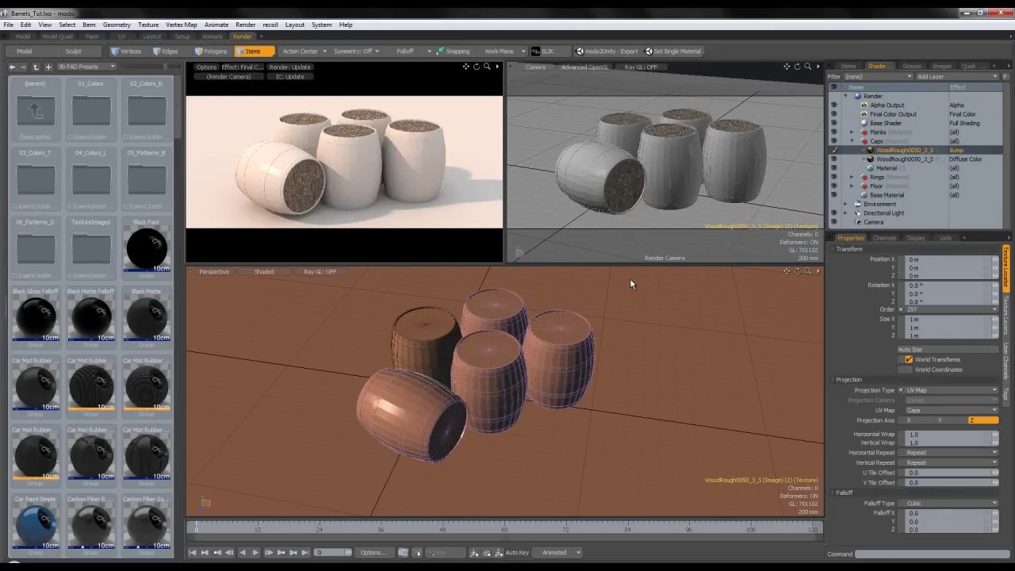
- Set the Caps material to 100% diffuse, 0% specular and 0.5% reflection with 10% reflection Fresnel
{"action": "left_click", "coordinate": [886, 168]}
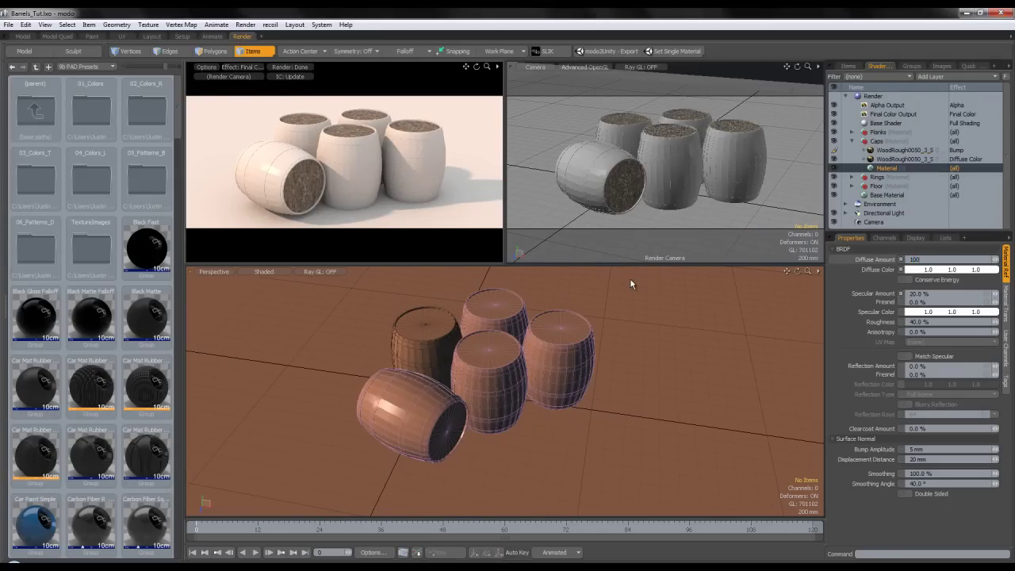
{"action": "key", "text": "Return"}
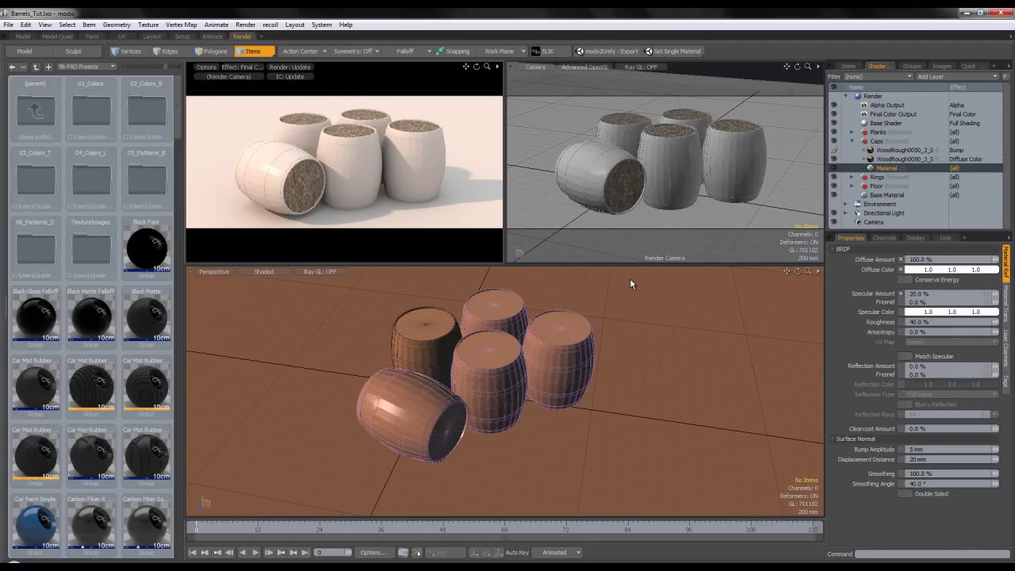
{"action": "type", "text": "0"}
{"action": "key", "text": "Return"}
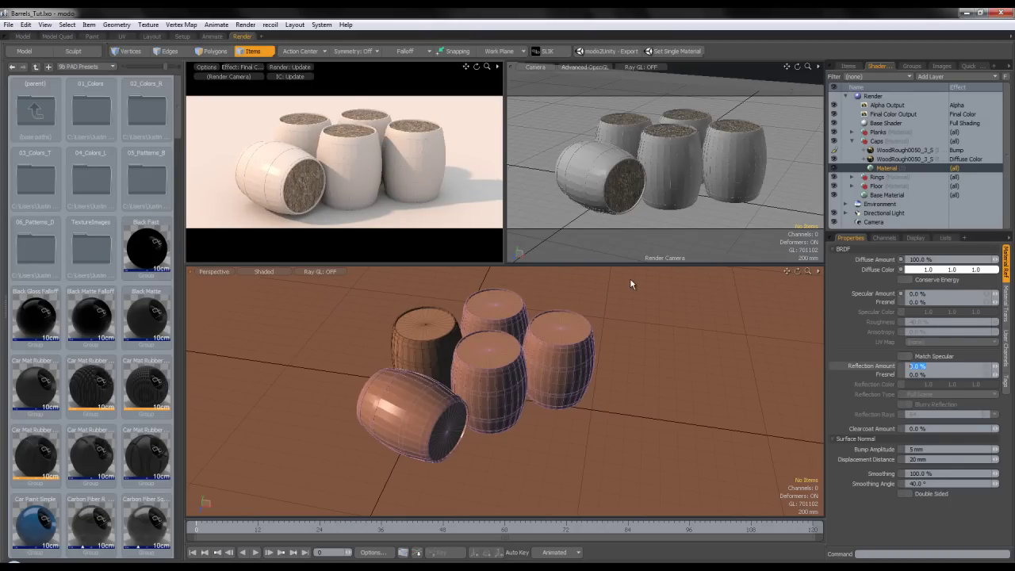
{"action": "type", "text": ".5"}
{"action": "key", "text": "Return"}
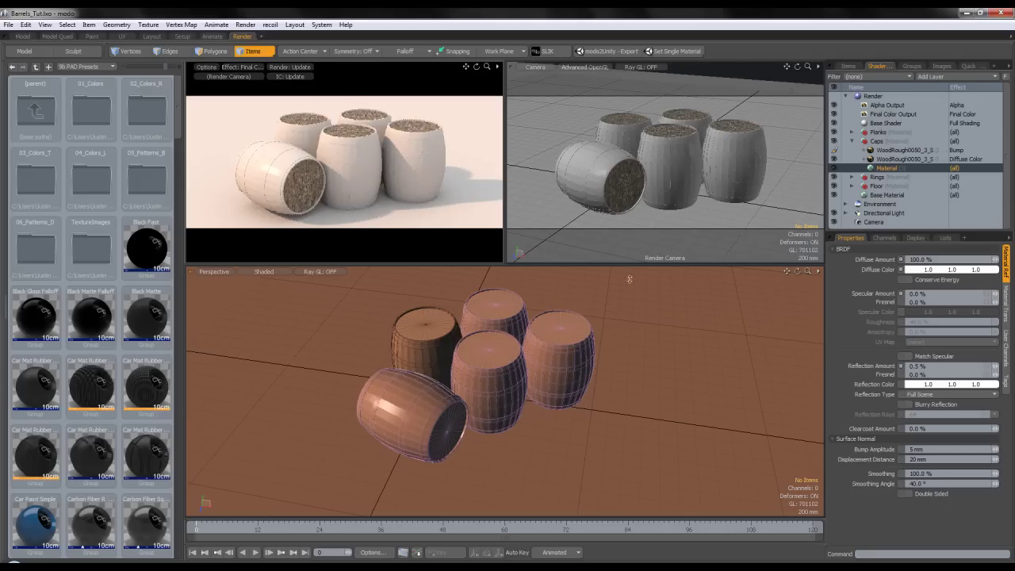
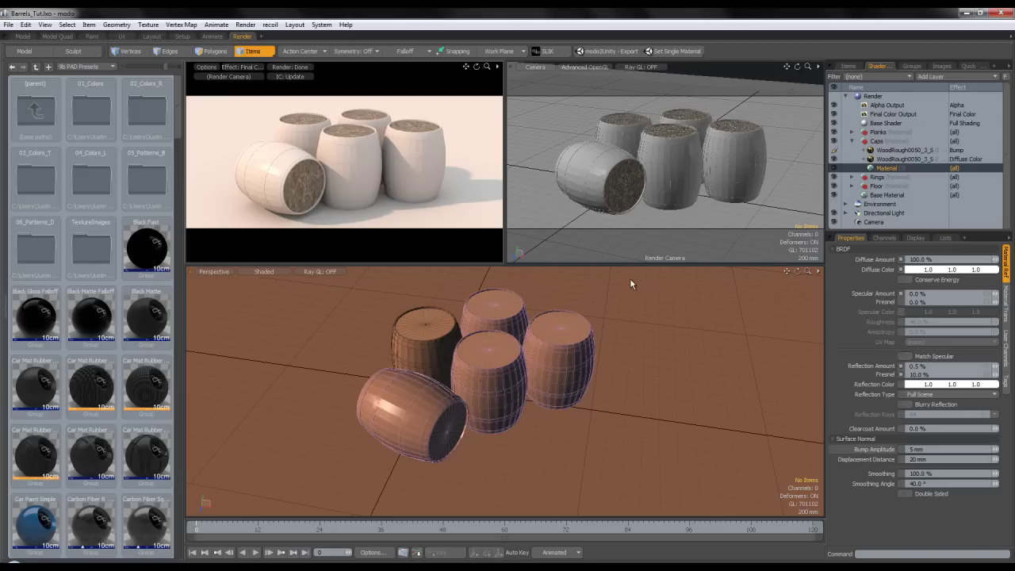
- Measure the overall dimensions of the original Barrel mesh with the bounds read-out in a perspective view
{"action": "left_click", "coordinate": [23, 37]}
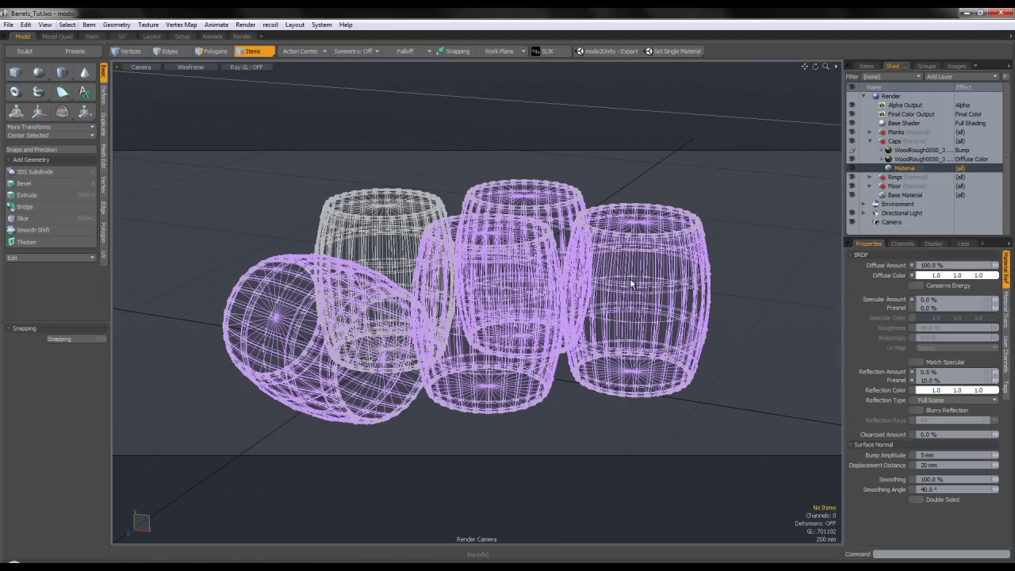
{"action": "left_click", "coordinate": [45, 24]}
{"action": "left_click", "coordinate": [77, 228]}
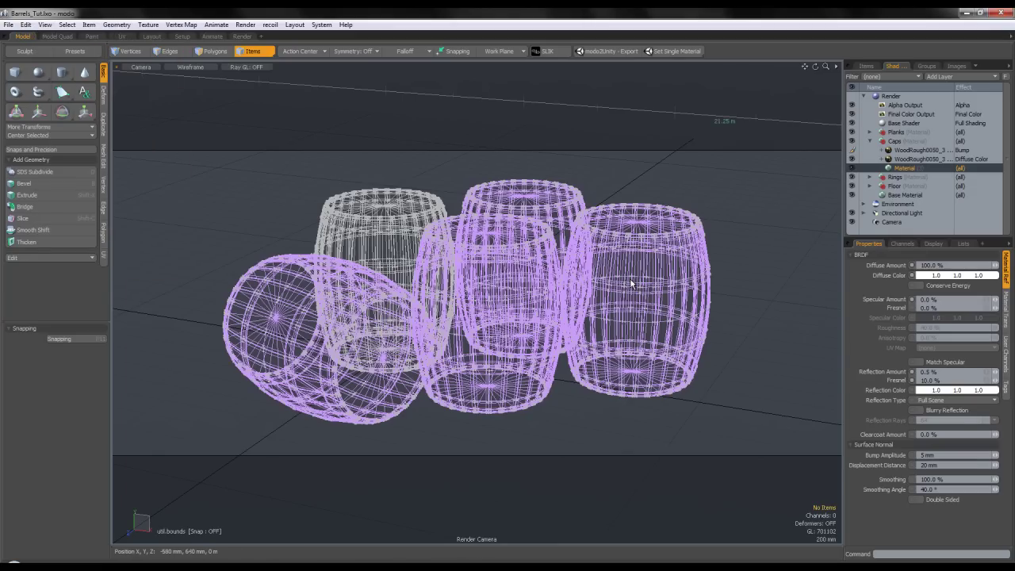
{"action": "left_click", "coordinate": [145, 67]}
{"action": "left_click", "coordinate": [151, 60]}
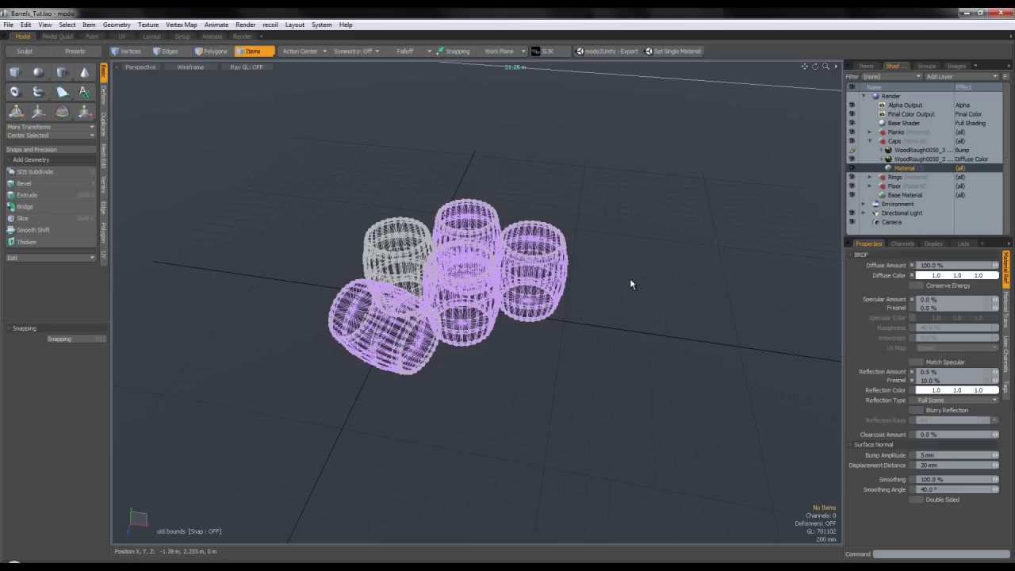
{"action": "left_click", "coordinate": [866, 66]}
{"action": "left_click", "coordinate": [919, 105]}
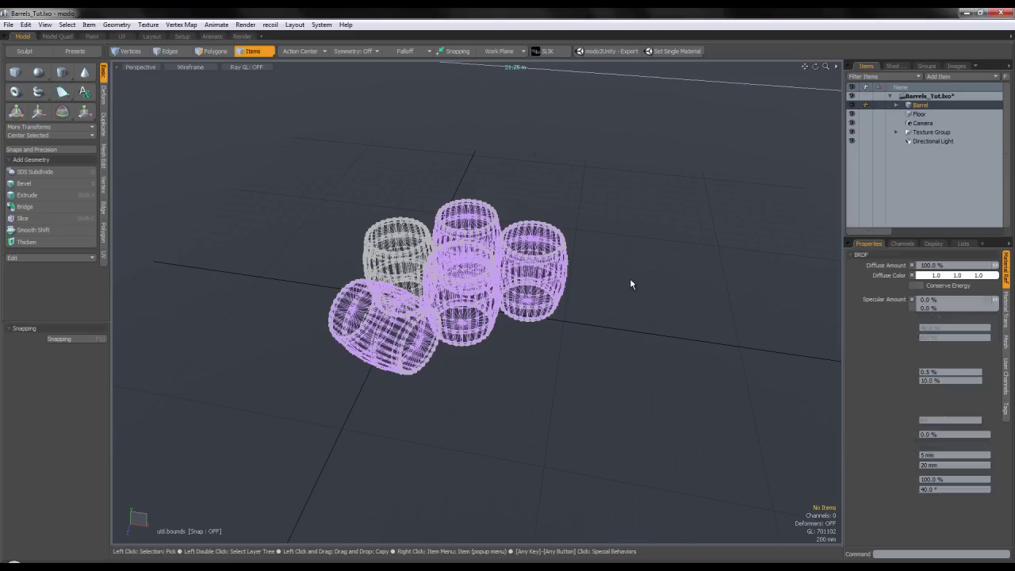
{"action": "key", "text": "shift+a"}
{"action": "mouse_move", "coordinate": [632, 284]}
{"action": "left_mouse_down", "text": "alt"}
{"action": "mouse_move", "coordinate": [738, 294]}
{"action": "mouse_move", "coordinate": [632, 270]}
{"action": "mouse_move", "coordinate": [630, 247]}
{"action": "left_mouse_up", "text": "alt"}
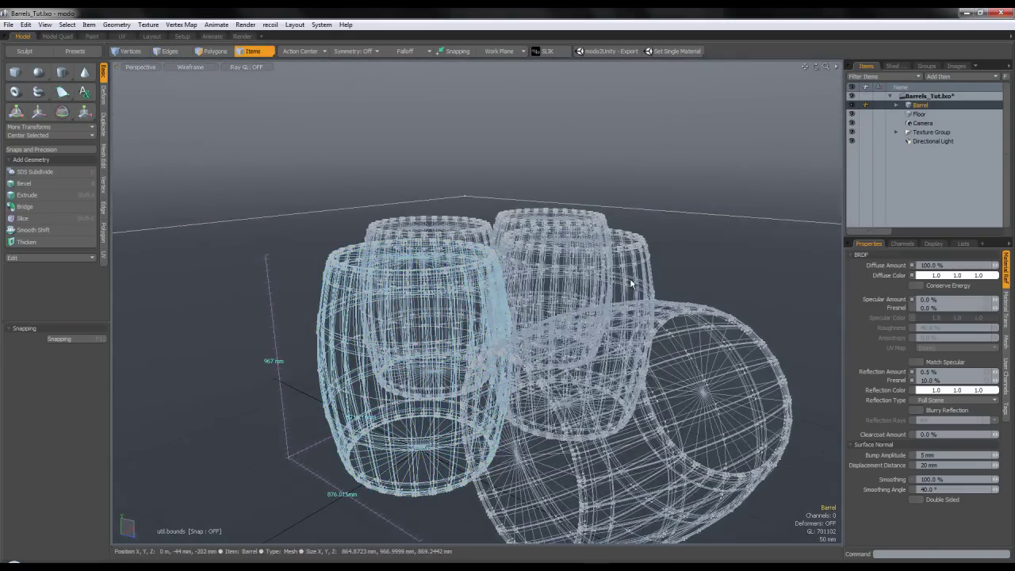
- Duplicate the Caps group's bump and diffuse wood layers into the Planks material group and select the diffuse copy
{"action": "left_click", "coordinate": [241, 36]}
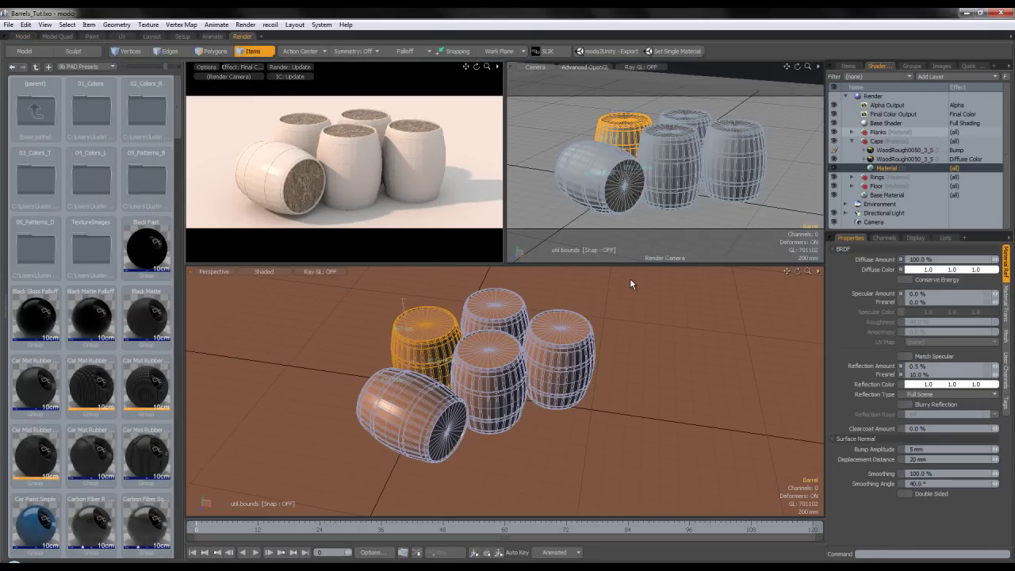
{"action": "left_click", "coordinate": [853, 132]}
{"action": "left_click", "coordinate": [904, 159]}
{"action": "left_click", "coordinate": [904, 168], "text": "shift"}
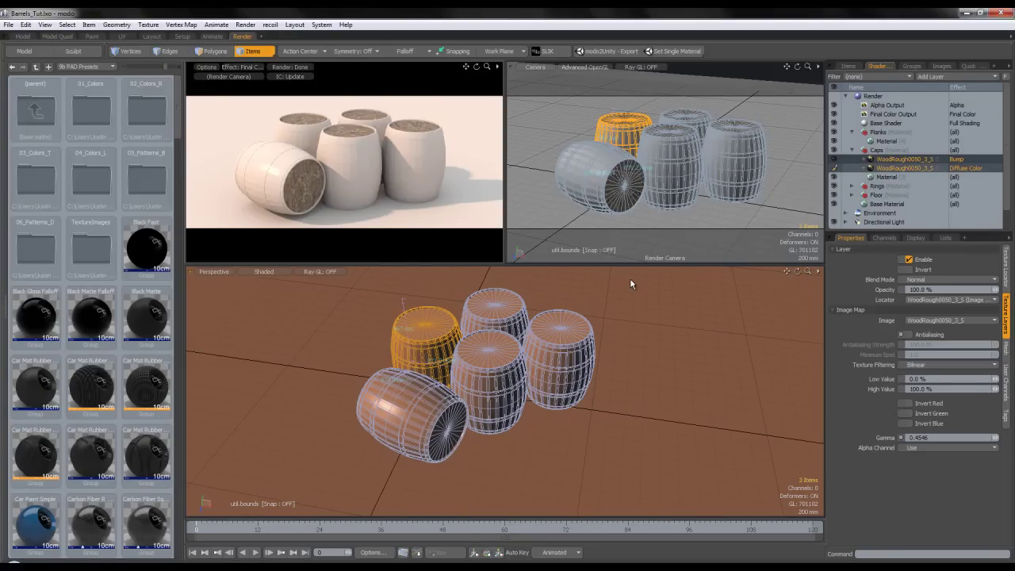
{"action": "right_click", "coordinate": [896, 167]}
{"action": "left_click", "coordinate": [888, 182]}
{"action": "left_click_drag", "start_coordinate": [904, 159], "coordinate": [904, 138]}
{"action": "left_click", "coordinate": [903, 149]}
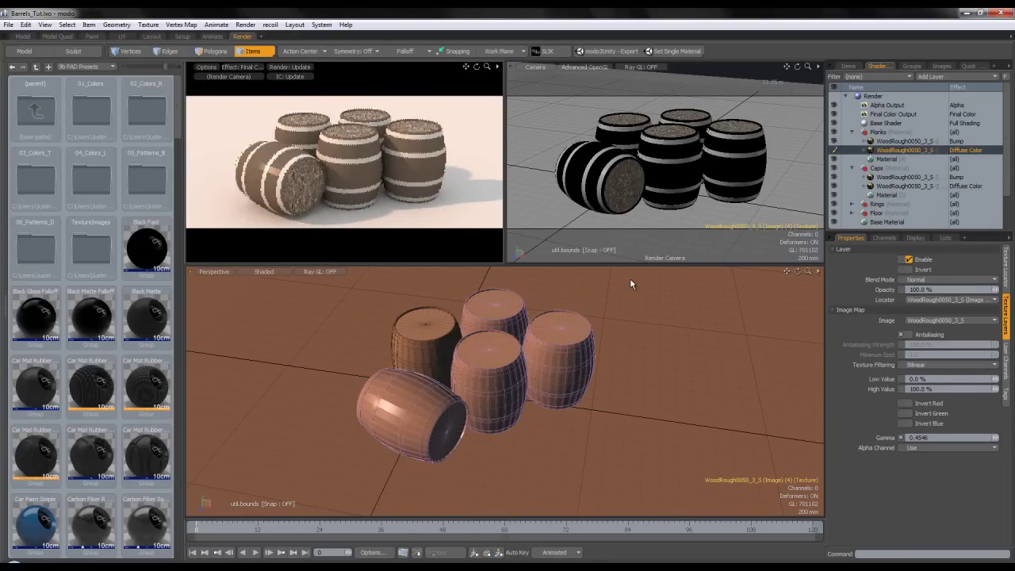
- Set the UV map projection of the Planks group's diffuse and bump wood layers to the Planks UV map
{"action": "left_click", "coordinate": [1005, 267]}
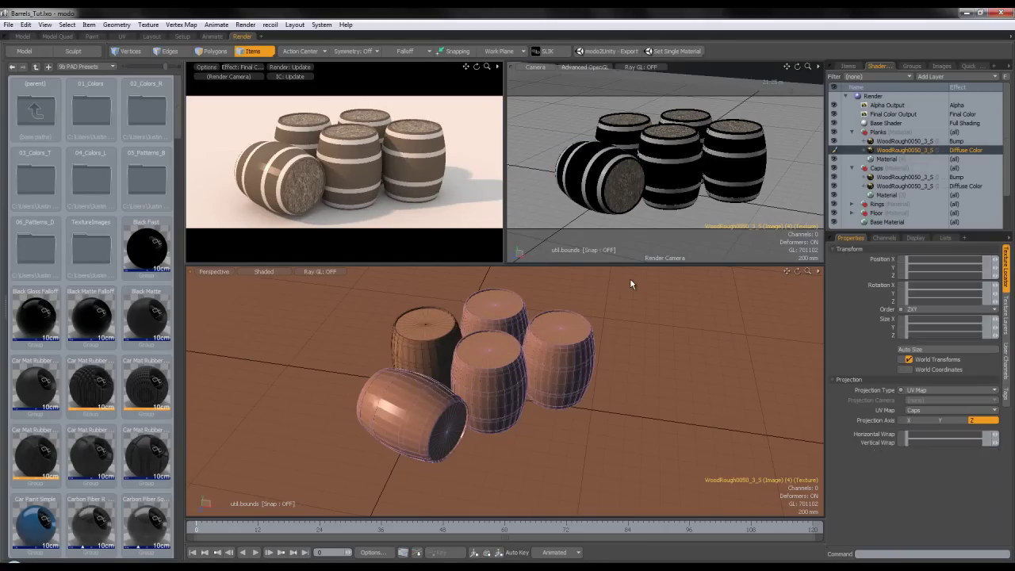
{"action": "left_click", "coordinate": [935, 410]}
{"action": "left_click", "coordinate": [924, 416]}
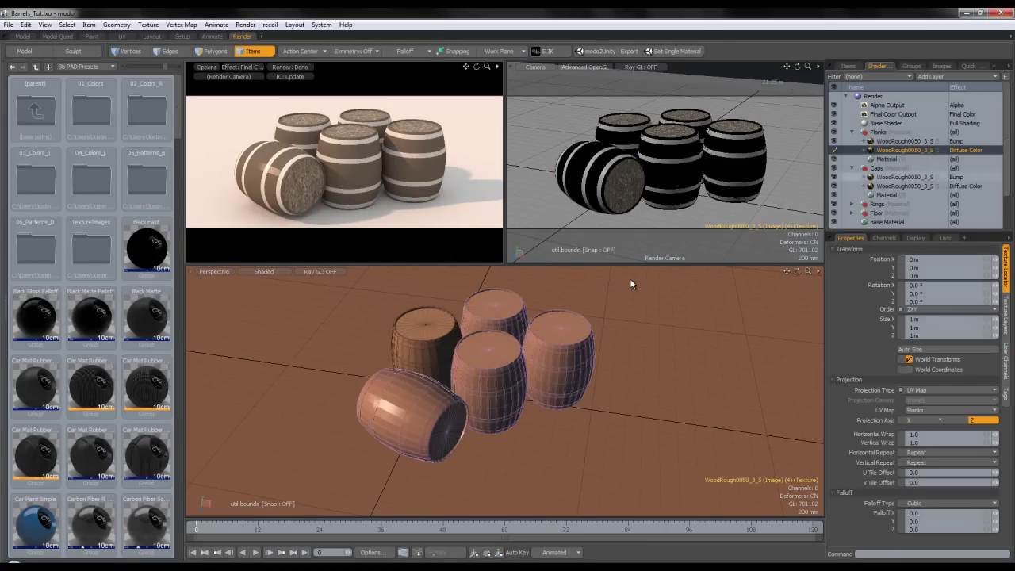
{"action": "left_click", "coordinate": [903, 141]}
{"action": "left_click", "coordinate": [935, 409]}
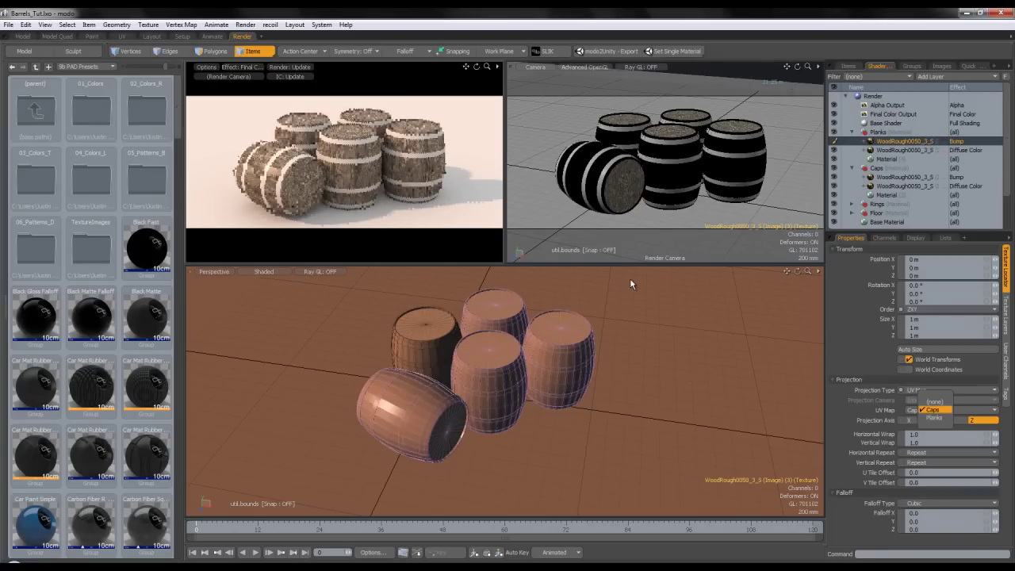
{"action": "left_click", "coordinate": [933, 417]}
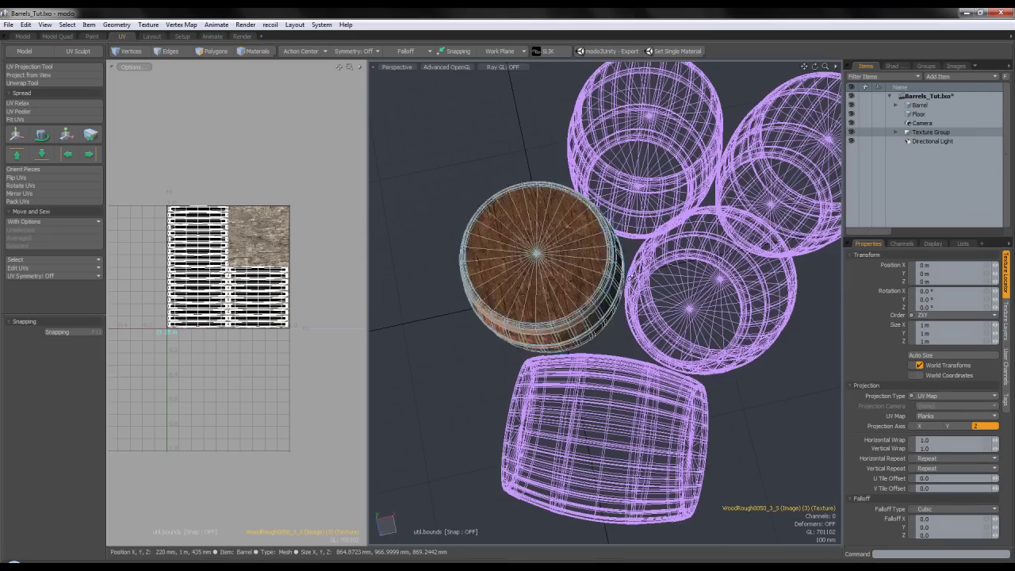
- Examine the wood texture on the original barrel in the UV layout and check which polygons the plank UV islands cover
{"action": "left_click_drag", "start_coordinate": [626, 206], "coordinate": [631, 279], "text": "alt"}
{"action": "scroll", "coordinate": [631, 279], "scroll_direction": "up", "scroll_amount": 4}
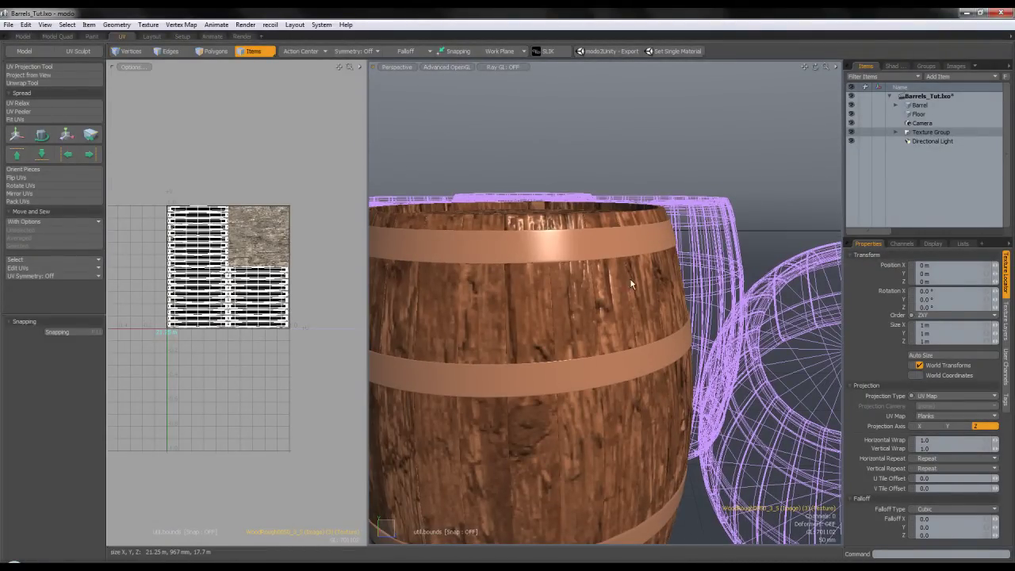
{"action": "scroll", "coordinate": [631, 284], "scroll_direction": "down", "scroll_amount": 4}
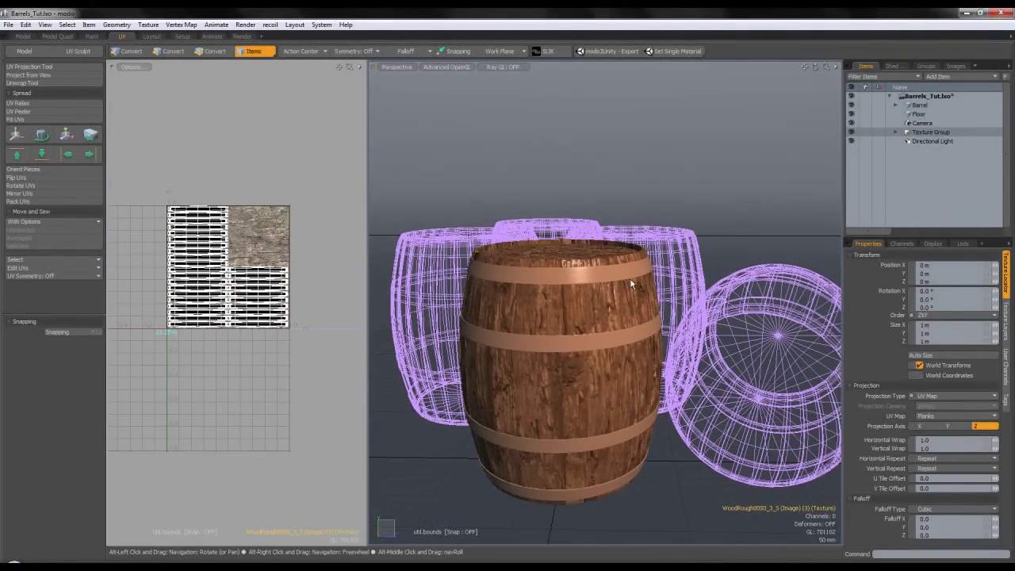
{"action": "key", "text": "3"}
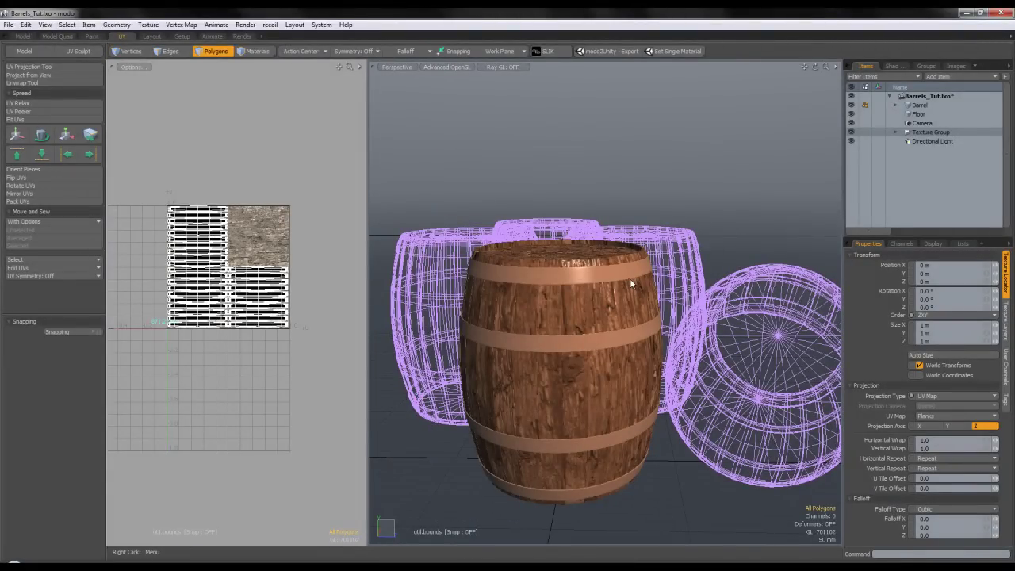
{"action": "key", "text": "alt+v"}
{"action": "left_click", "coordinate": [77, 228]}
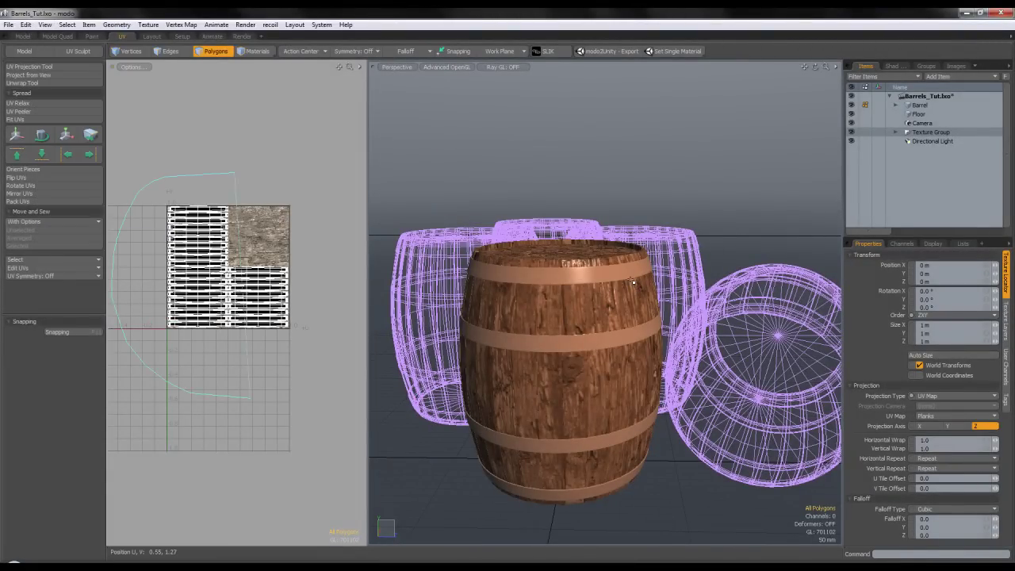
{"action": "right_click_drag", "start_coordinate": [251, 398], "coordinate": [317, 220]}
{"action": "left_click_drag", "start_coordinate": [633, 282], "coordinate": [590, 317], "text": "alt"}
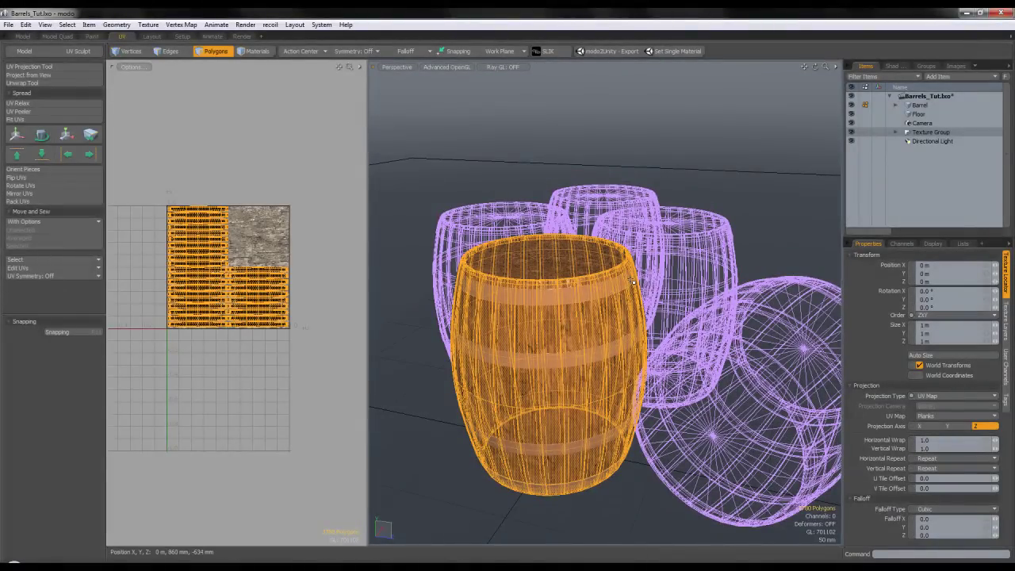
{"action": "left_click", "coordinate": [283, 243]}
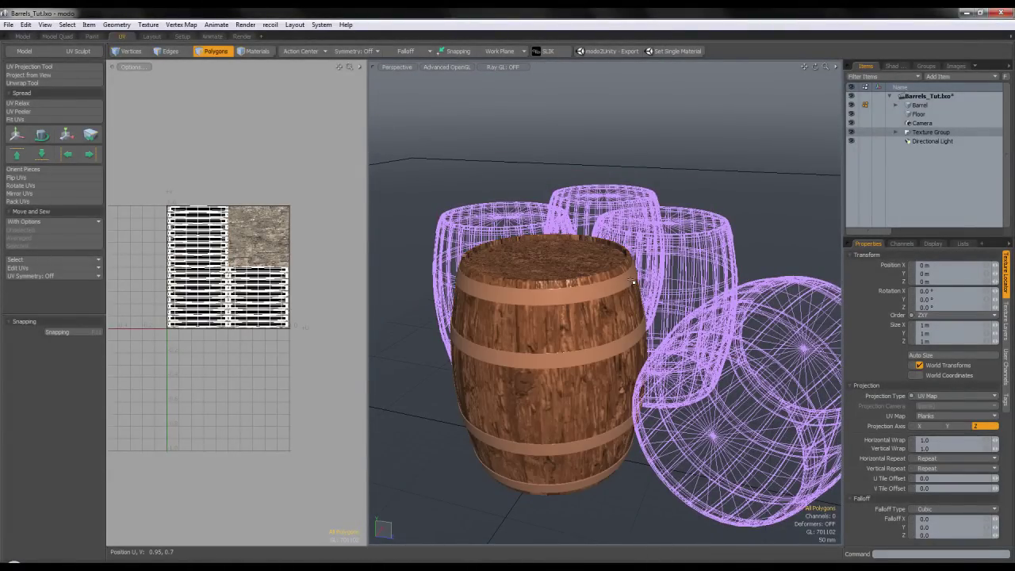
- Scale all the plank UV islands up uniformly beyond the texture tile and check the finer wood grain on the barrels
{"action": "key", "text": "r"}
{"action": "left_click", "coordinate": [256, 245]}
{"action": "key", "text": "space"}
{"action": "key", "text": "r"}
{"action": "left_click", "coordinate": [255, 249]}
{"action": "key", "text": "space"}
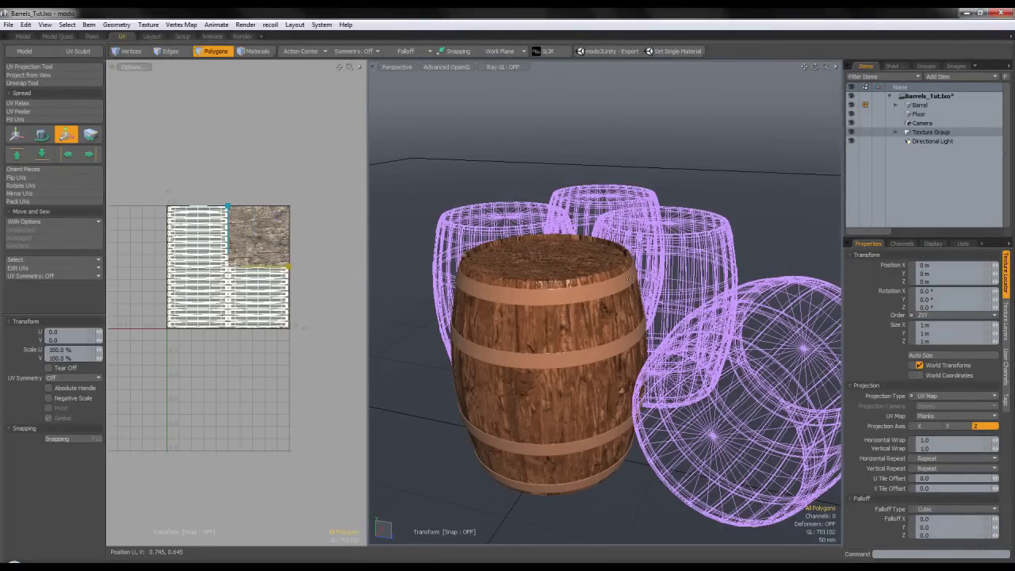
{"action": "scroll", "coordinate": [630, 279], "scroll_direction": "up", "scroll_amount": 5}
{"action": "left_click_drag", "start_coordinate": [279, 216], "coordinate": [310, 215]}
{"action": "left_click_drag", "start_coordinate": [631, 284], "coordinate": [523, 284], "text": "ctrl+alt"}
{"action": "left_click_drag", "start_coordinate": [630, 283], "coordinate": [539, 281], "text": "alt"}
{"action": "key", "text": "q"}
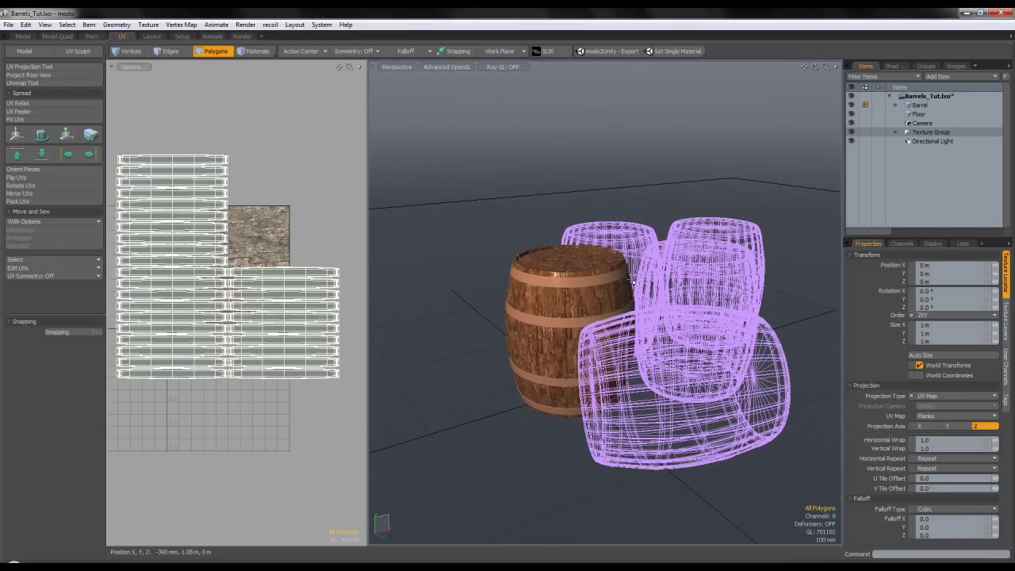
{"action": "left_click_drag", "start_coordinate": [630, 281], "coordinate": [622, 210], "text": "alt"}
{"action": "key", "text": "shift+a"}
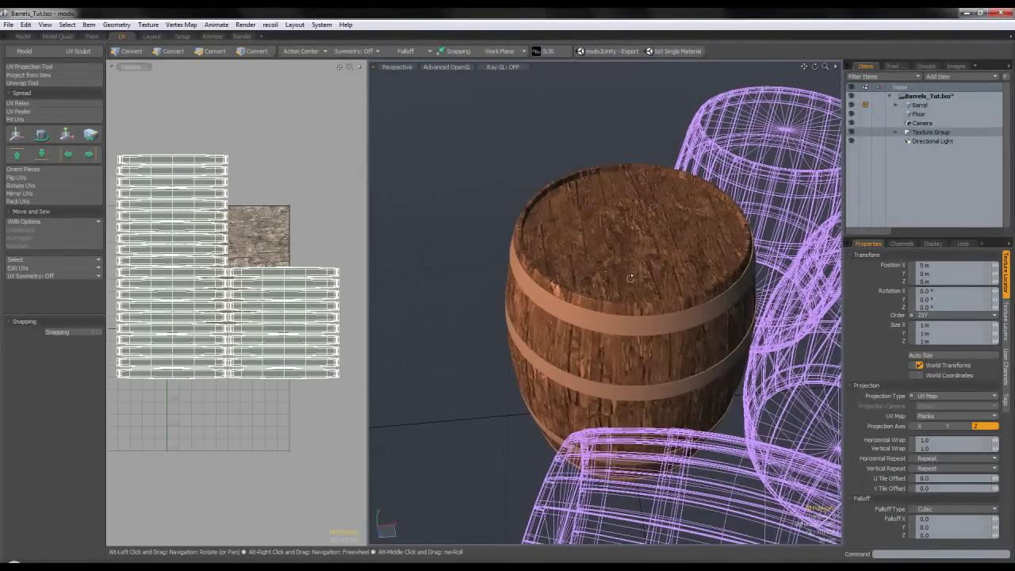
{"action": "key", "text": "alt+8"}
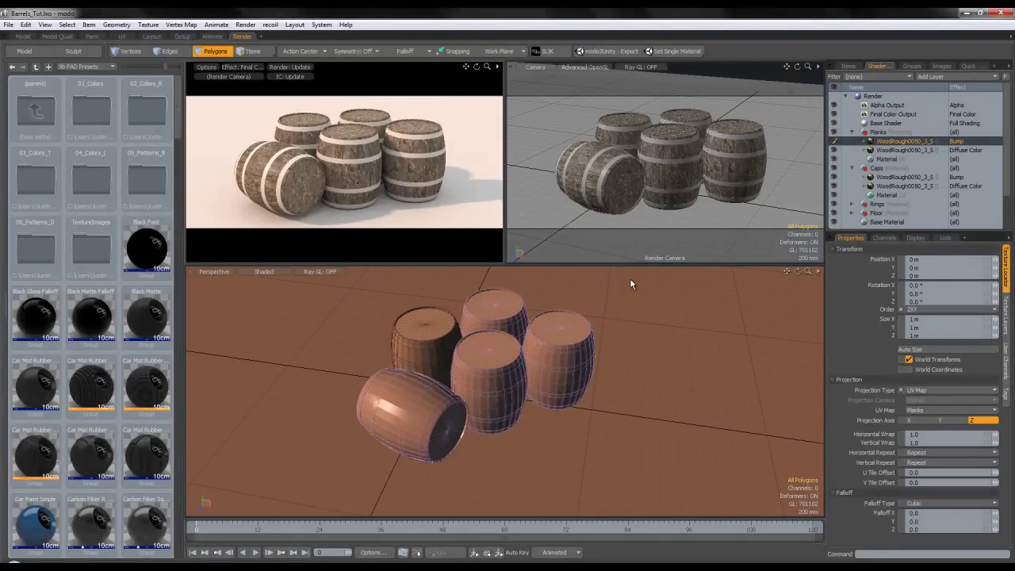
- Compare the texture layer settings of the diffuse and bump wood images in the Planks and Caps groups
{"action": "left_click", "coordinate": [904, 187]}
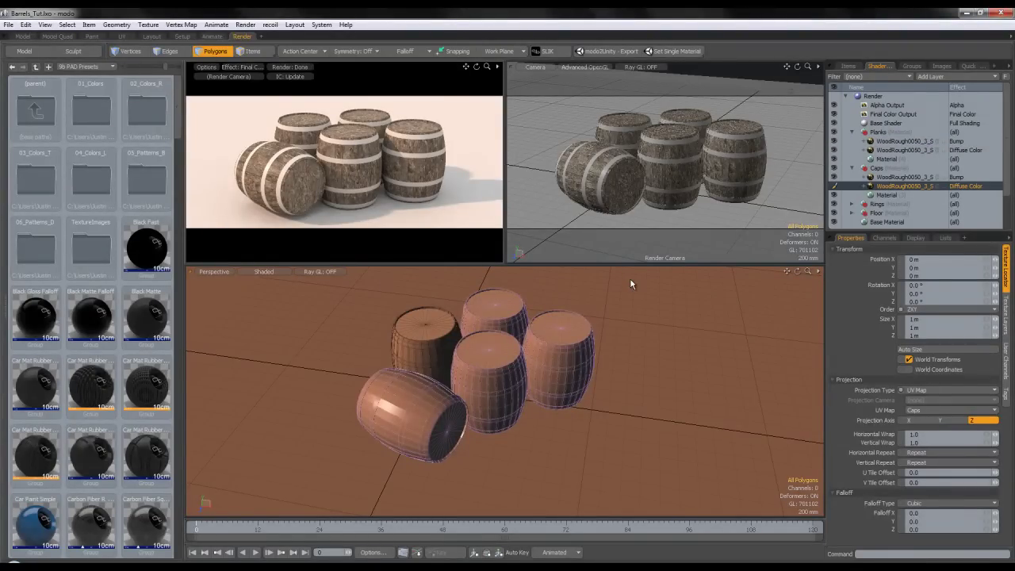
{"action": "left_click", "coordinate": [1006, 316]}
{"action": "left_click", "coordinate": [904, 141]}
{"action": "left_click", "coordinate": [904, 150]}
{"action": "left_click", "coordinate": [904, 141]}
{"action": "left_click", "coordinate": [904, 150]}
{"action": "left_click", "coordinate": [904, 177]}
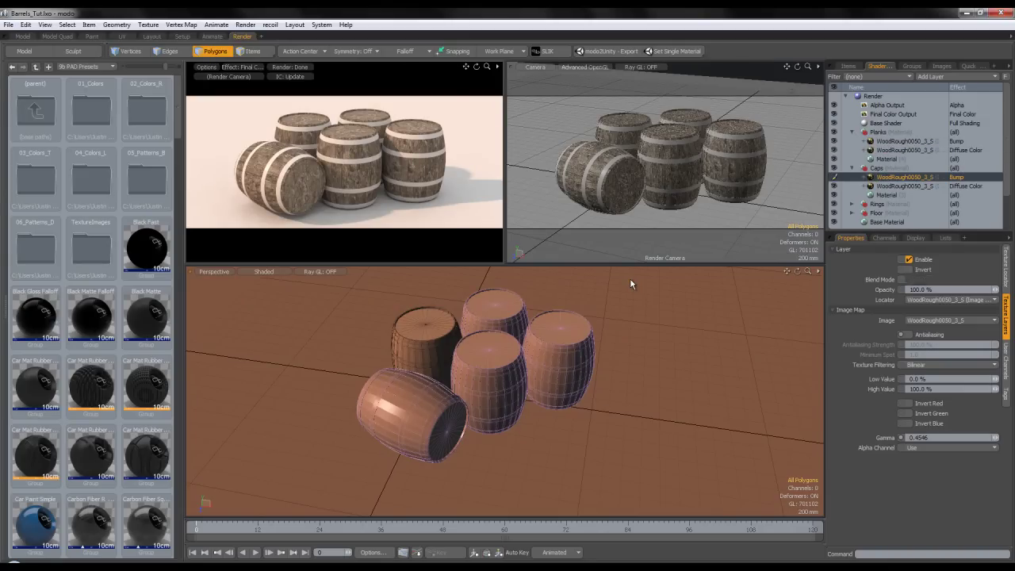
{"action": "key", "text": "Up"}
{"action": "key", "text": "Up"}
{"action": "key", "text": "Up"}
{"action": "key", "text": "Up"}
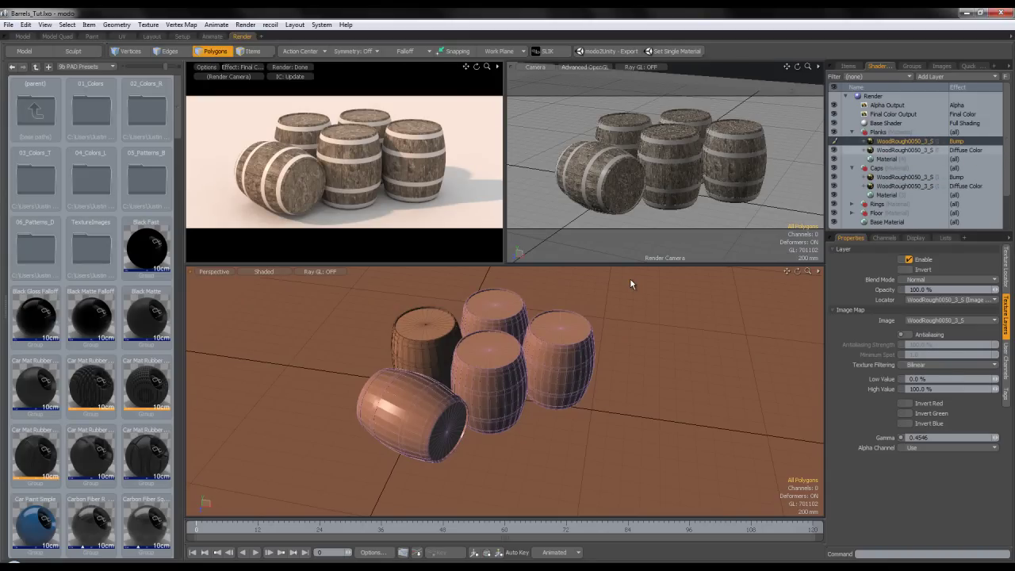
- Set the Planks material to 0% specular and 100% diffuse
{"action": "key", "text": "Down"}
{"action": "key", "text": "Down"}
{"action": "type", "text": "0"}
{"action": "key", "text": "Return"}
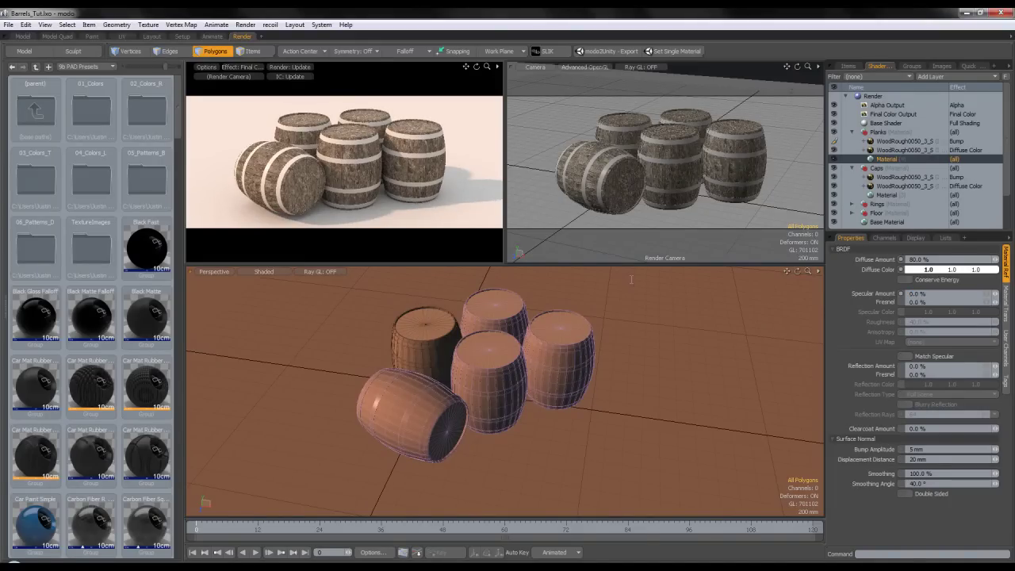
{"action": "type", "text": "100"}
{"action": "key", "text": "Return"}
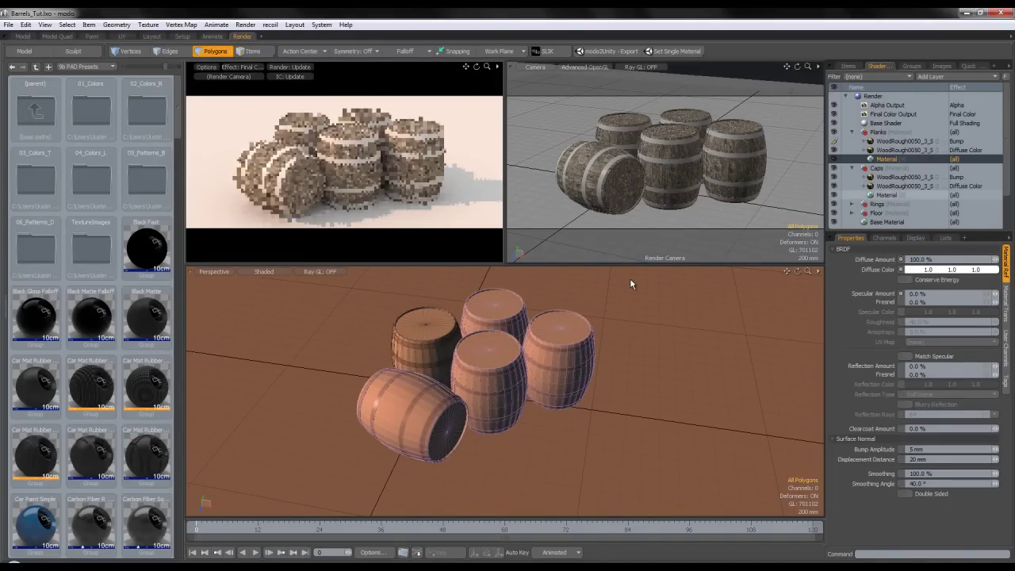
- Match the Planks material to the Caps material with Conserve Energy enabled, 0.5% reflection and 10% reflection Fresnel
{"action": "left_click", "coordinate": [886, 195]}
{"action": "key", "text": "ctrl+z"}
{"action": "key", "text": "ctrl+z"}
{"action": "key", "text": "ctrl+z"}
{"action": "key", "text": "ctrl+z"}
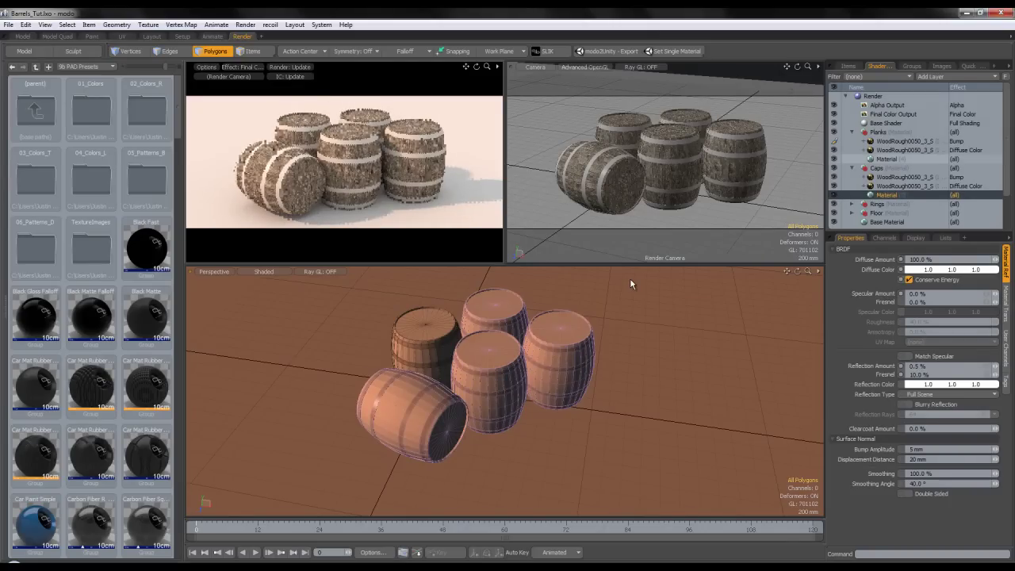
{"action": "left_click", "coordinate": [917, 366]}
{"action": "type", "text": "0.5"}
{"action": "key", "text": "Tab"}
{"action": "type", "text": "10"}
{"action": "key", "text": "Return"}
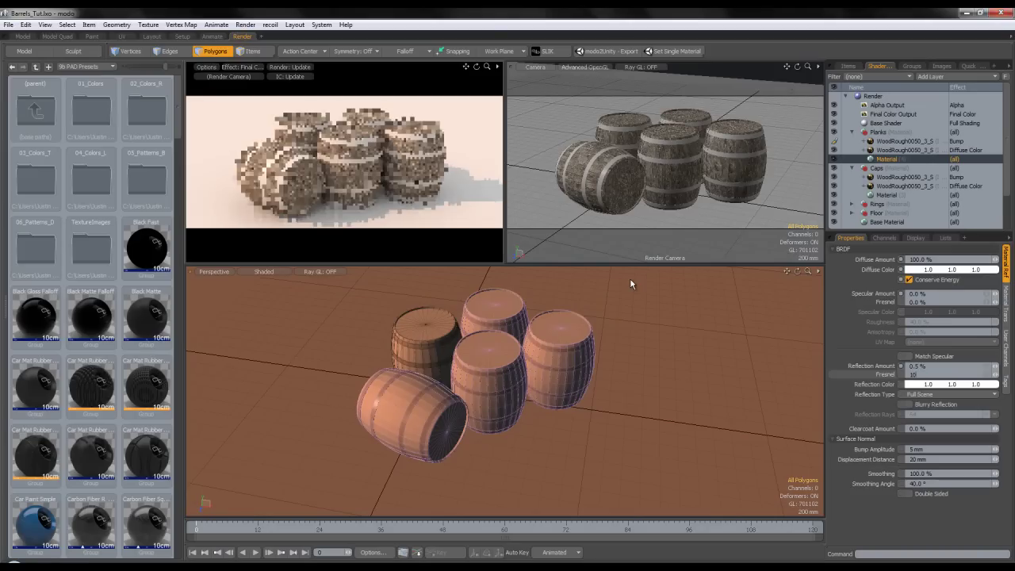
- Copy the Caps group's material and paste it onto the Planks group's material
{"action": "key", "text": "Down"}
{"action": "key", "text": "Down"}
{"action": "key", "text": "Down"}
{"action": "key", "text": "Down"}
{"action": "right_click", "coordinate": [884, 195]}
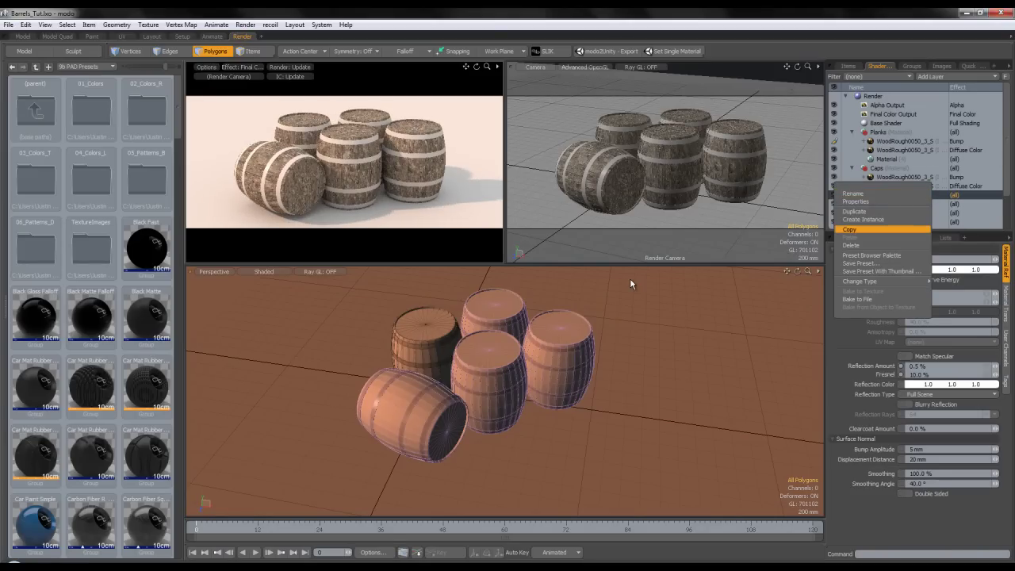
{"action": "left_click", "coordinate": [881, 229]}
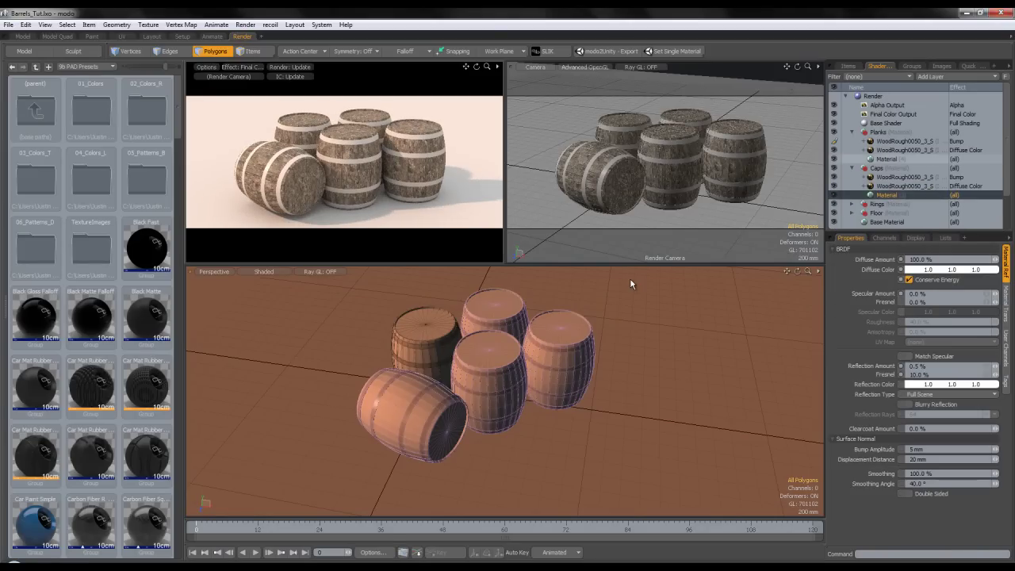
{"action": "right_click", "coordinate": [886, 159]}
{"action": "left_click", "coordinate": [882, 203]}
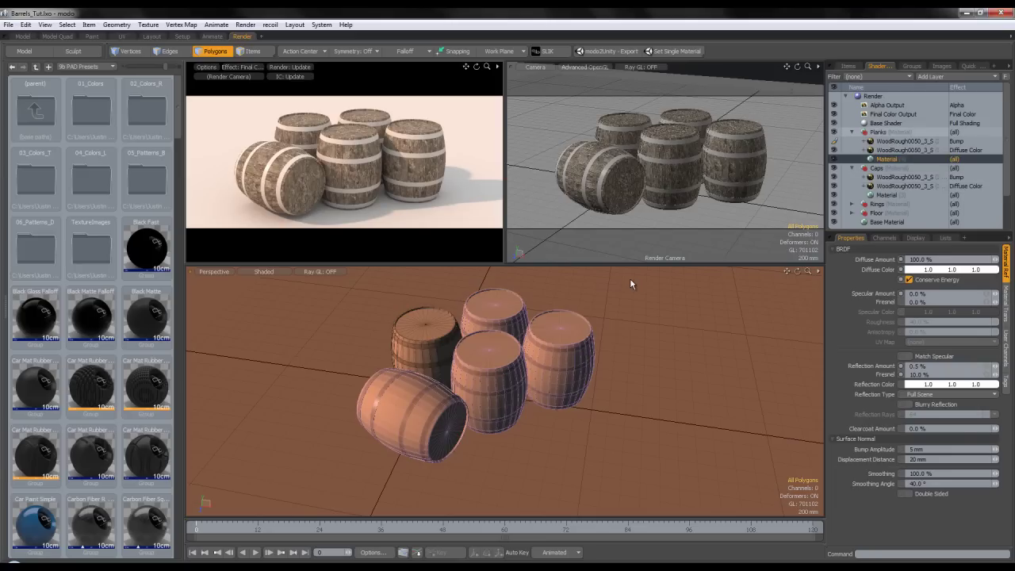
- Collapse the Planks and Caps groups, expand the Rings group and select its material
{"action": "left_click", "coordinate": [851, 132]}
{"action": "left_click", "coordinate": [852, 141]}
{"action": "left_click", "coordinate": [876, 150]}
{"action": "left_click", "coordinate": [851, 150]}
{"action": "left_click", "coordinate": [876, 168]}
{"action": "left_click", "coordinate": [886, 159]}
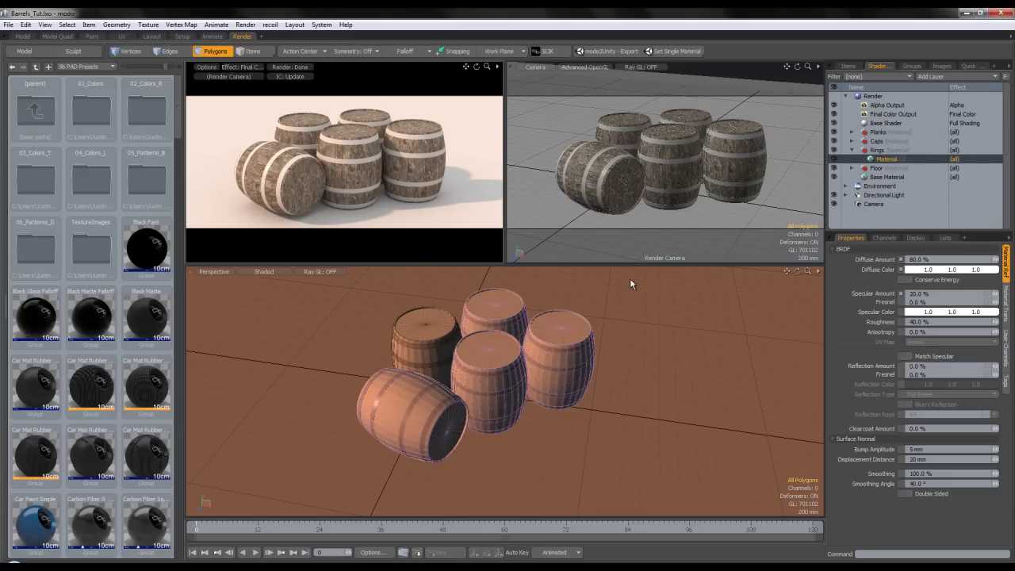
- Add the MetalBare0115_4_S and RustLeak0058_12_S images to the Rings group and move the rust layer above the metal layer
{"action": "key", "text": "alt+Tab"}
{"action": "left_click", "coordinate": [247, 145]}
{"action": "left_click_drag", "start_coordinate": [247, 144], "coordinate": [174, 108]}
{"action": "mouse_move", "coordinate": [235, 95]}
{"action": "left_mouse_down"}
{"action": "mouse_move", "coordinate": [242, 167]}
{"action": "mouse_move", "coordinate": [353, 470]}
{"action": "mouse_move", "coordinate": [361, 467]}
{"action": "mouse_move", "coordinate": [238, 313]}
{"action": "mouse_move", "coordinate": [385, 412]}
{"action": "mouse_move", "coordinate": [348, 551]}
{"action": "mouse_move", "coordinate": [900, 207]}
{"action": "mouse_move", "coordinate": [900, 155]}
{"action": "left_mouse_up"}
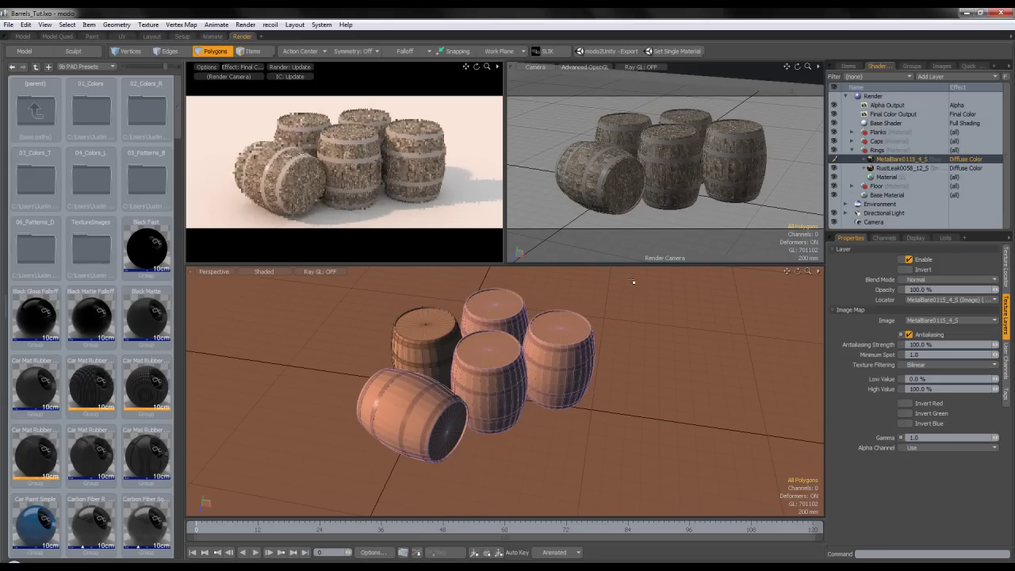
{"action": "left_click", "coordinate": [901, 168]}
{"action": "left_click_drag", "start_coordinate": [901, 168], "coordinate": [901, 155]}
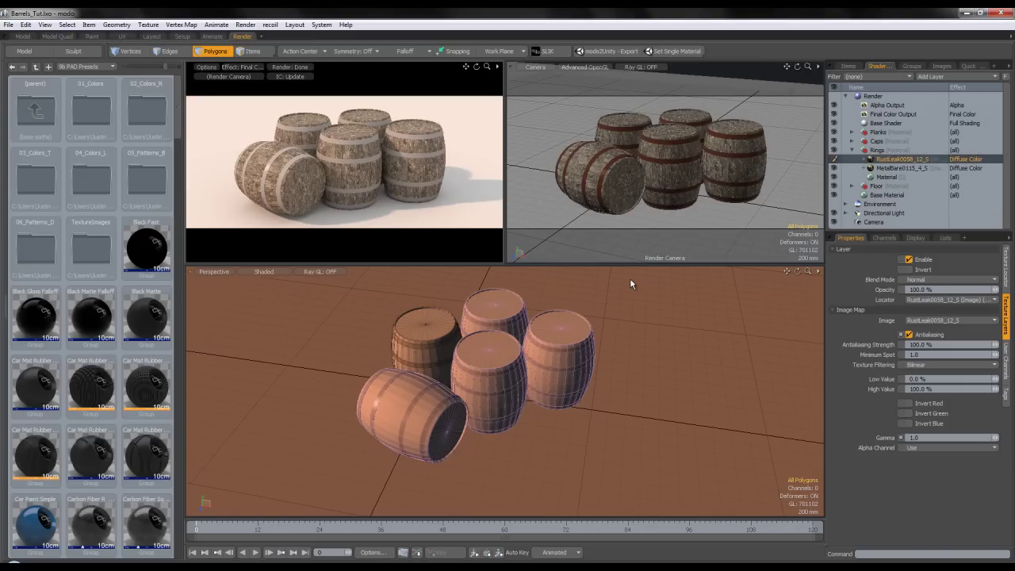
- Put the RustLeak0058_12_S layer into its own group inside Rings, above the MetalBare0115_4_S layer
{"action": "left_click", "coordinate": [902, 168]}
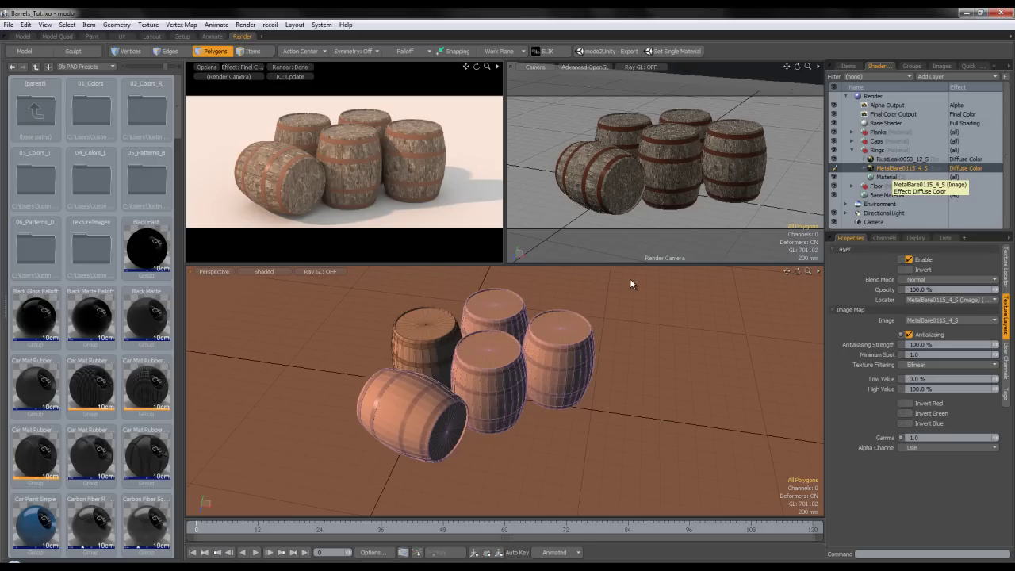
{"action": "left_click", "coordinate": [893, 159]}
{"action": "left_click", "coordinate": [893, 168]}
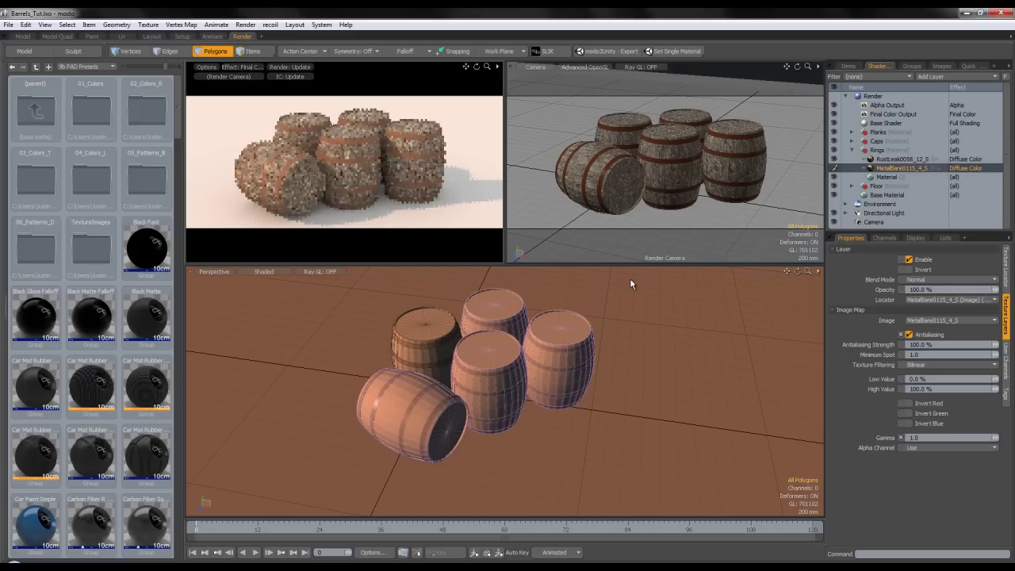
{"action": "left_click", "coordinate": [901, 159]}
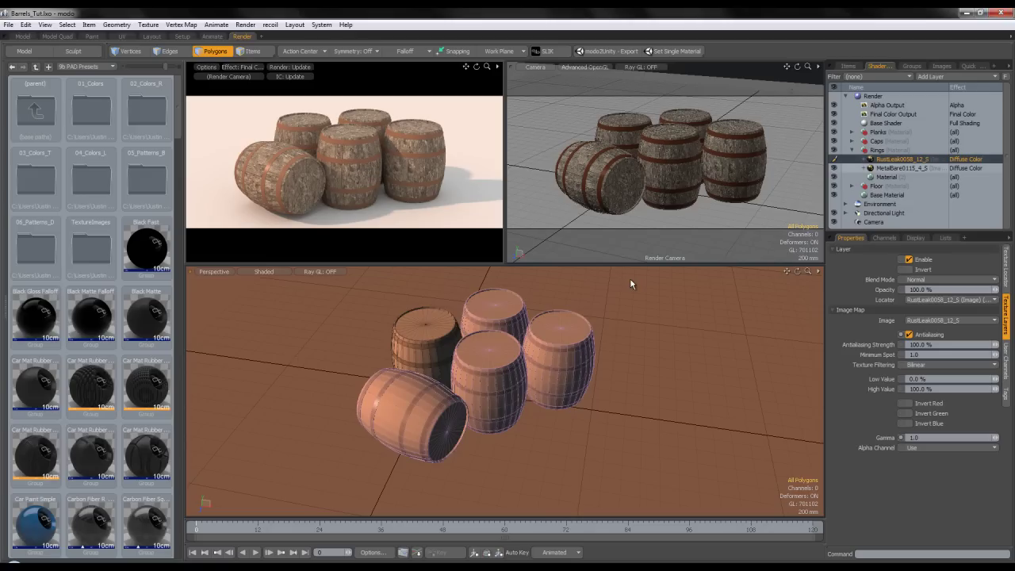
{"action": "key", "text": "ctrl+g"}
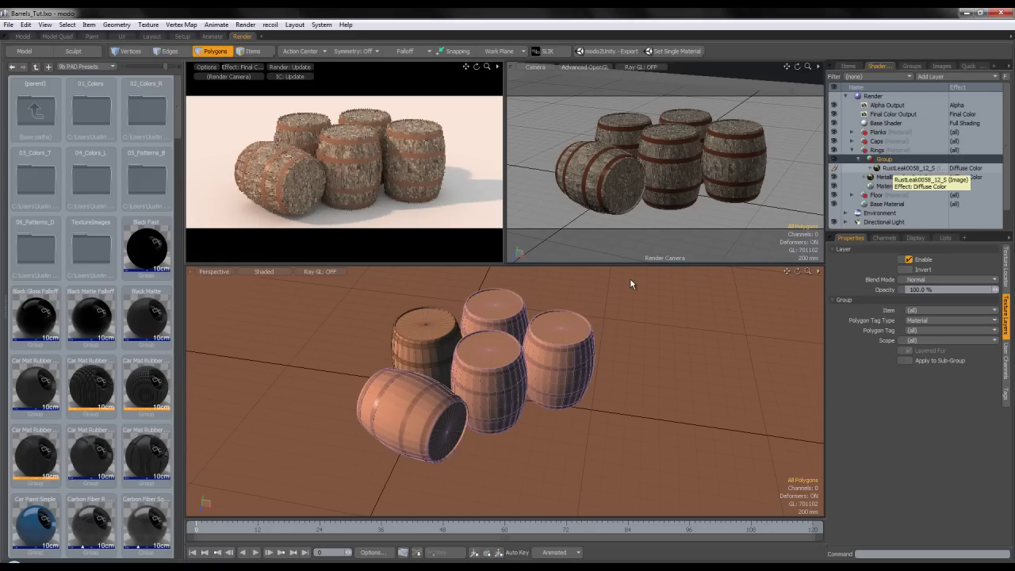
- Add a Material layer beneath the rust image in its subgroup and turn off that subgroup's visibility
{"action": "left_click", "coordinate": [903, 168]}
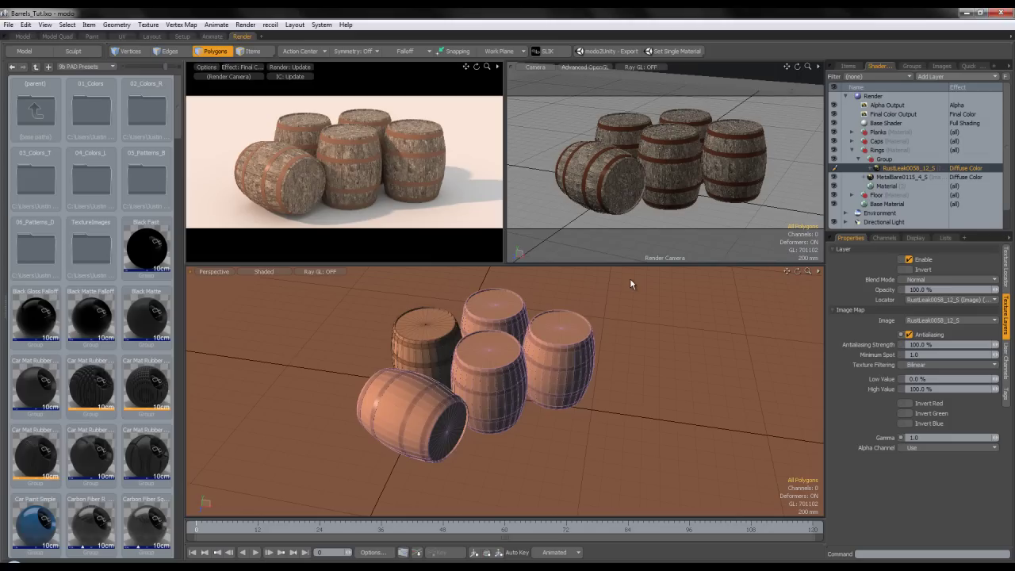
{"action": "left_click", "coordinate": [948, 77]}
{"action": "left_click", "coordinate": [885, 77]}
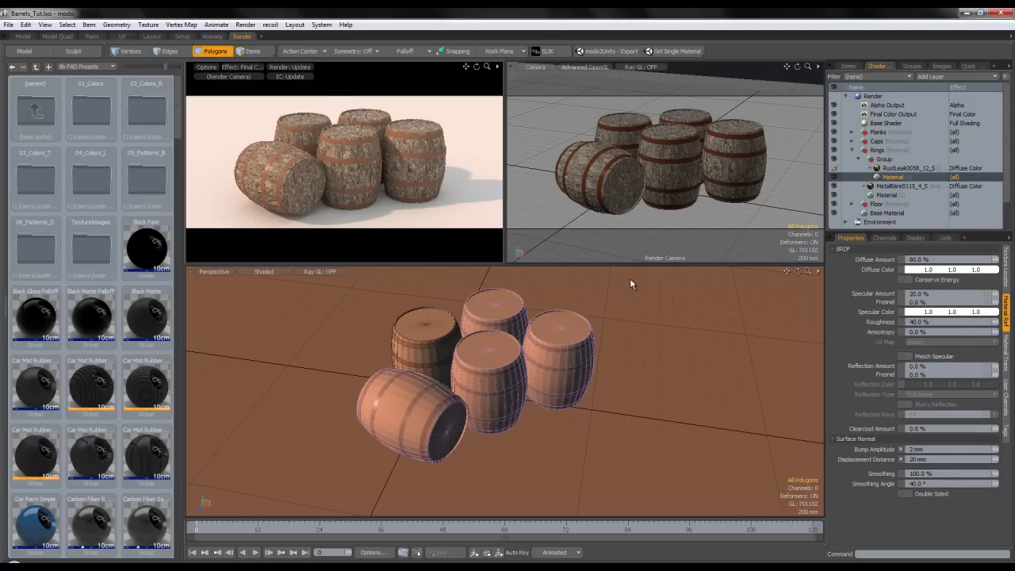
{"action": "key", "text": "Down"}
{"action": "key", "text": "Up"}
{"action": "key", "text": "Up"}
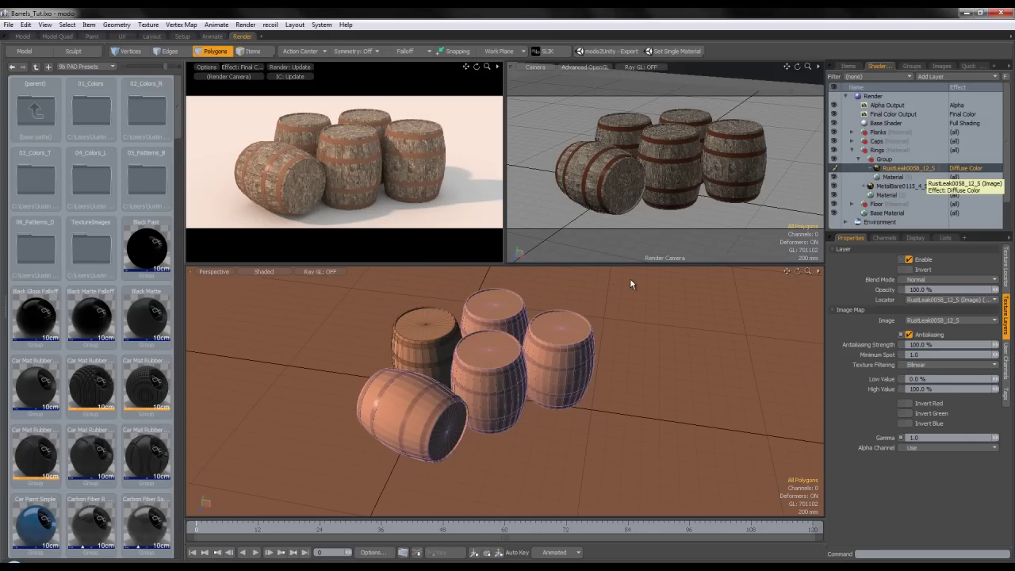
{"action": "left_click", "coordinate": [834, 159]}
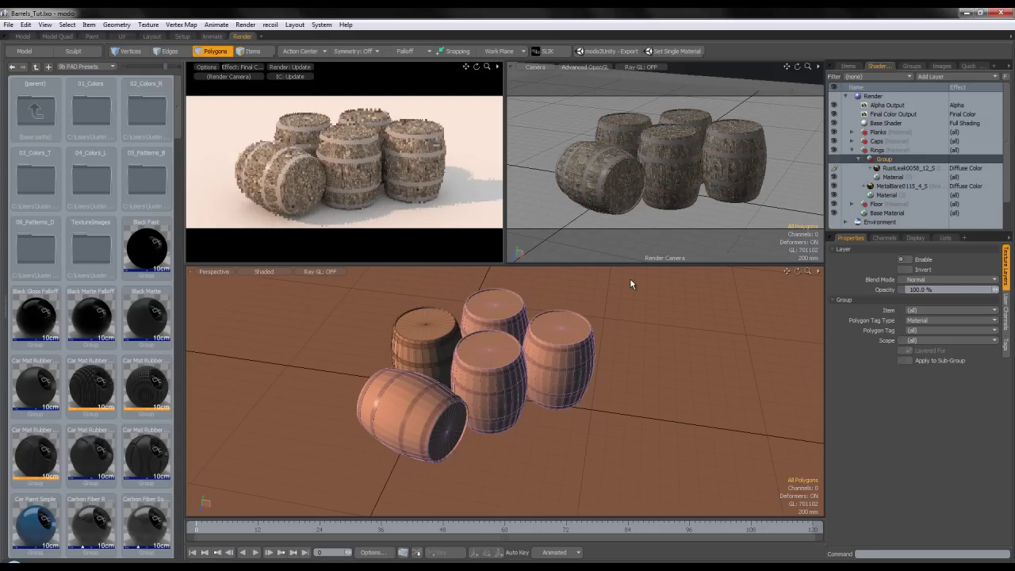
- Turn the rust subgroup back on, disable antialiasing on the MetalBare0115_4_S image and set its gamma to 0.4546
{"action": "key", "text": "Down"}
{"action": "key", "text": "Down"}
{"action": "key", "text": "Down"}
{"action": "left_click", "coordinate": [943, 438]}
{"action": "type", "text": ".4546"}
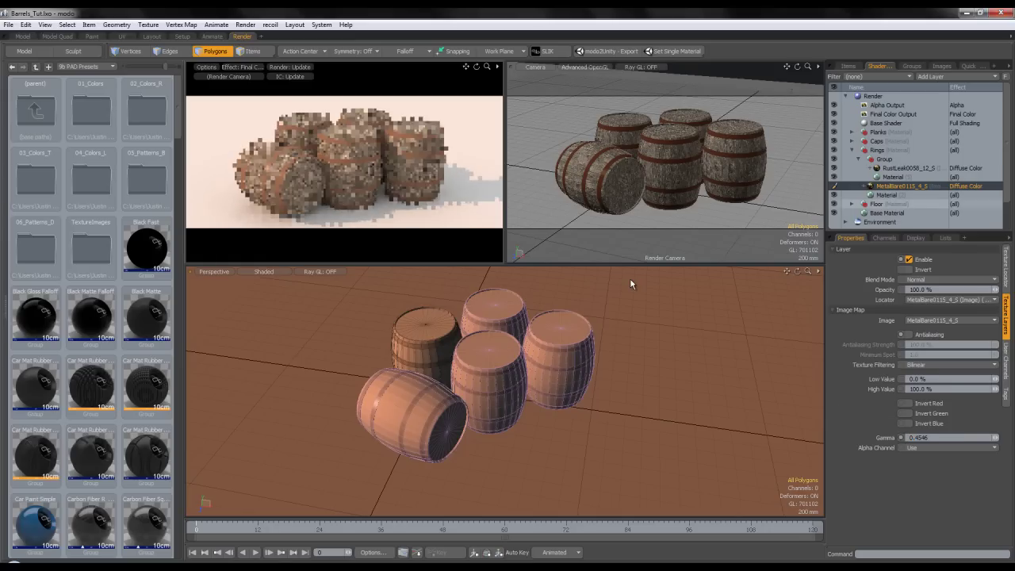
- Set the RustLeak0058_12_S image layer's gamma to 0.4546 and turn off its antialiasing
{"action": "left_click", "coordinate": [908, 168]}
{"action": "type", "text": "."}
{"action": "left_click", "coordinate": [909, 335]}
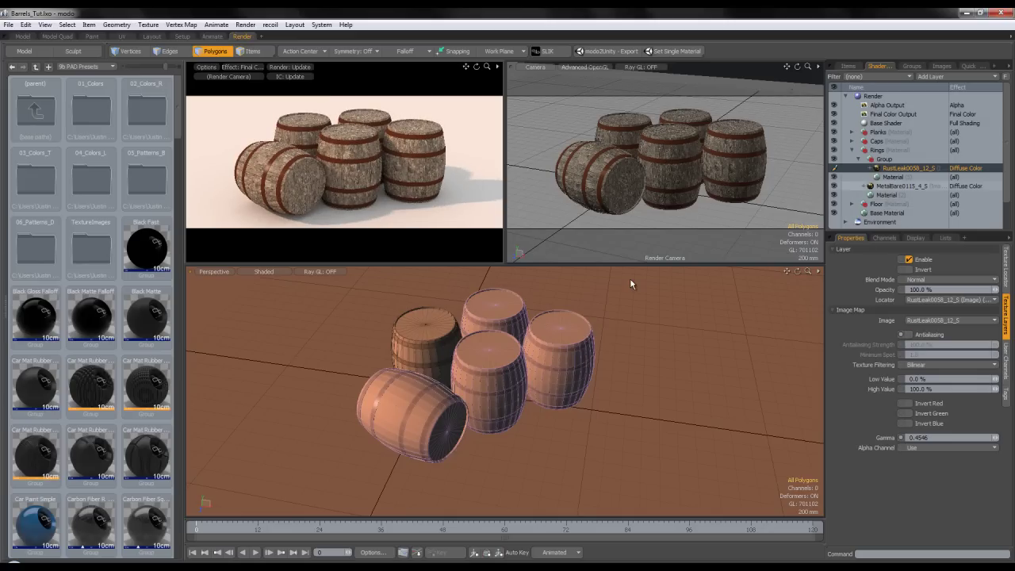
- Duplicate the RustLeak0058_12_S layer in the Rings subgroup and set the duplicate's effect to Bump
{"action": "right_click", "coordinate": [909, 168]}
{"action": "left_click", "coordinate": [909, 186]}
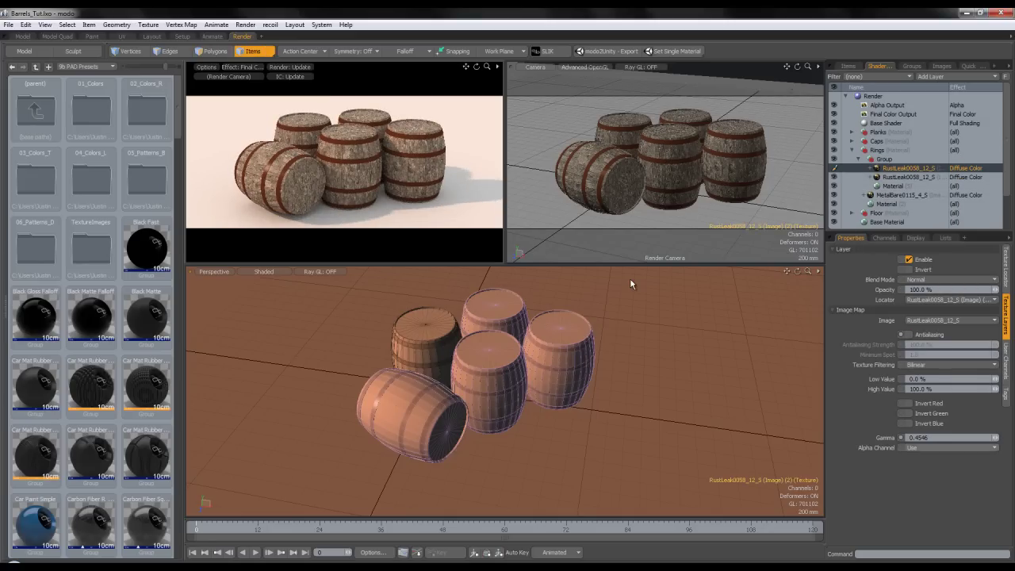
{"action": "right_click", "coordinate": [966, 168]}
{"action": "left_click", "coordinate": [904, 167]}
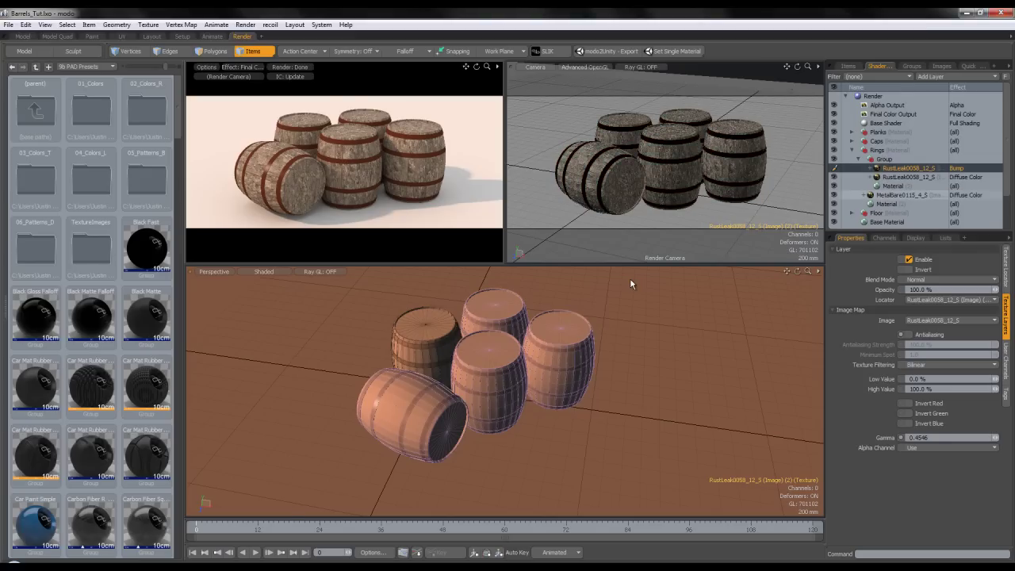
- Duplicate the MetalBare0115_4_S layer in the Rings group and set the duplicate's effect to Bump
{"action": "right_click", "coordinate": [904, 195]}
{"action": "left_click", "coordinate": [904, 212]}
{"action": "right_click", "coordinate": [963, 195]}
{"action": "left_click", "coordinate": [890, 194]}
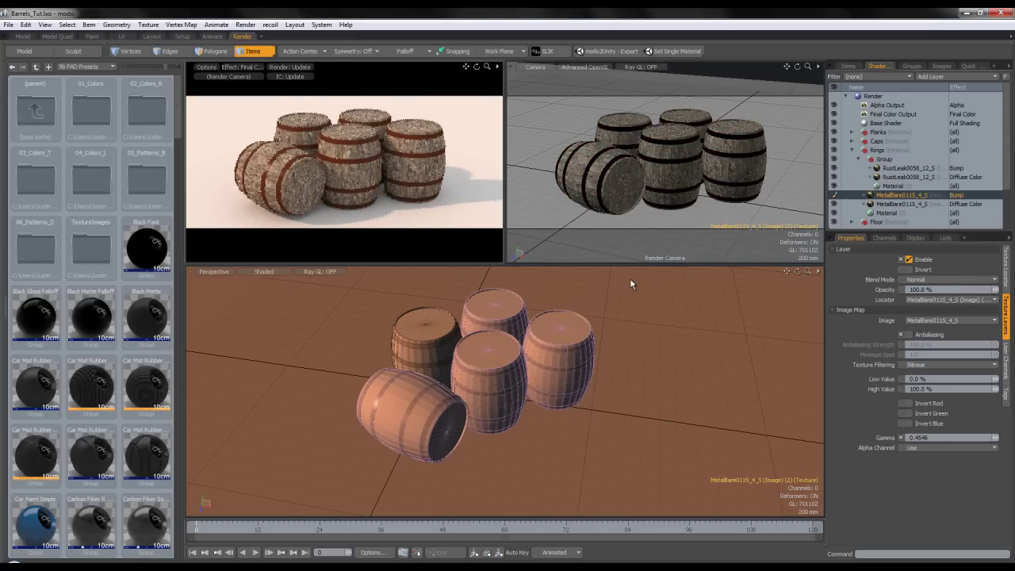
- Set the projection type of all four rust and metal image layers in the Rings group to Box
{"action": "left_click", "coordinate": [901, 204]}
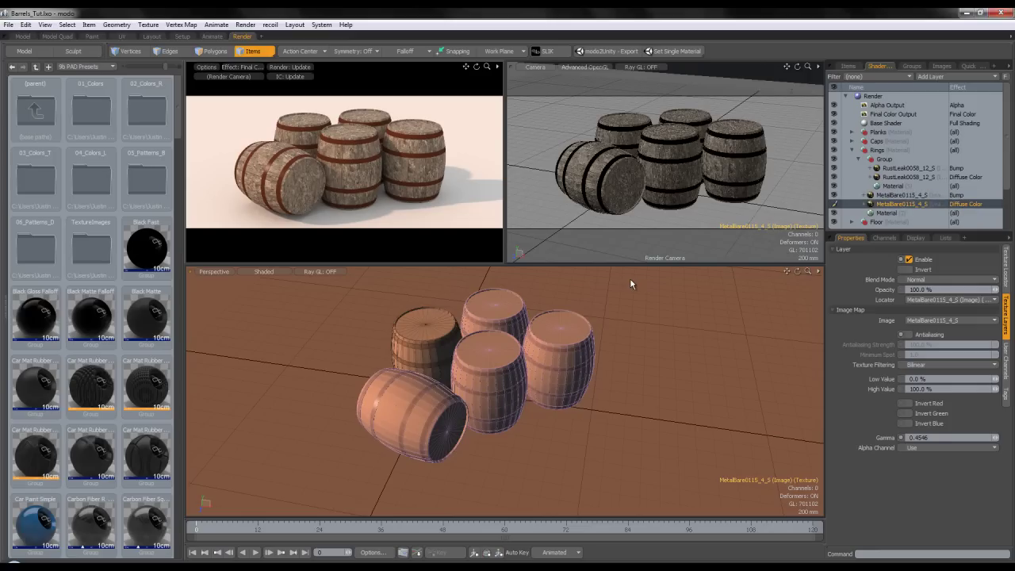
{"action": "left_click", "coordinate": [901, 195], "text": "ctrl"}
{"action": "left_click", "coordinate": [908, 177], "text": "ctrl"}
{"action": "left_click", "coordinate": [909, 168], "text": "ctrl"}
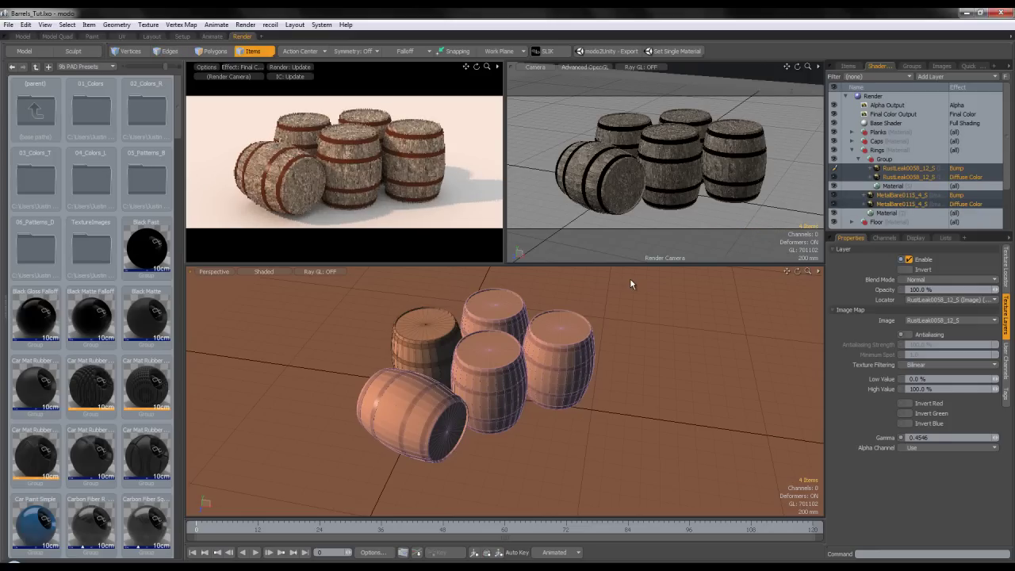
{"action": "left_click", "coordinate": [1006, 270]}
{"action": "left_click", "coordinate": [935, 410]}
{"action": "left_click", "coordinate": [948, 390]}
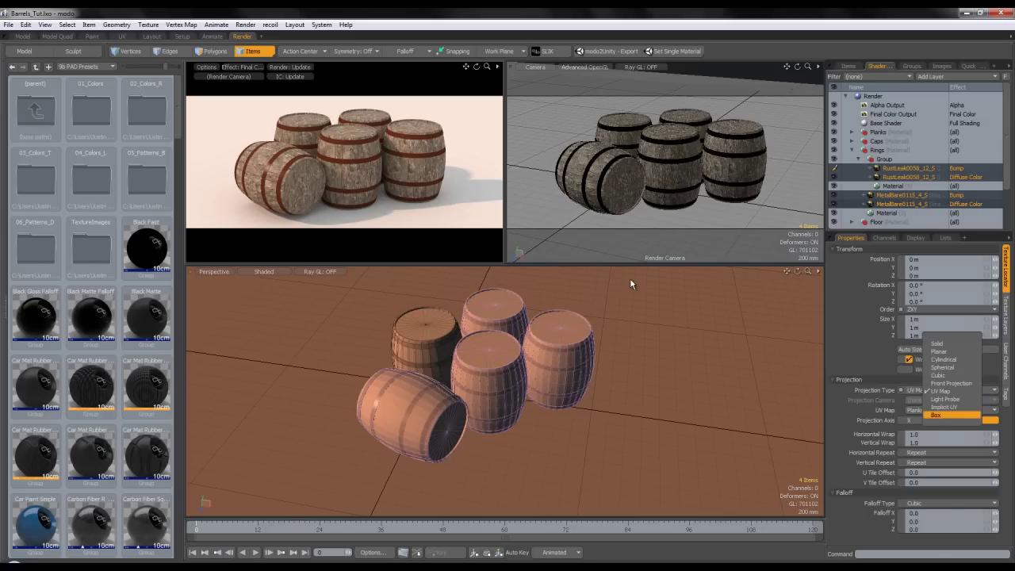
{"action": "left_click", "coordinate": [936, 414]}
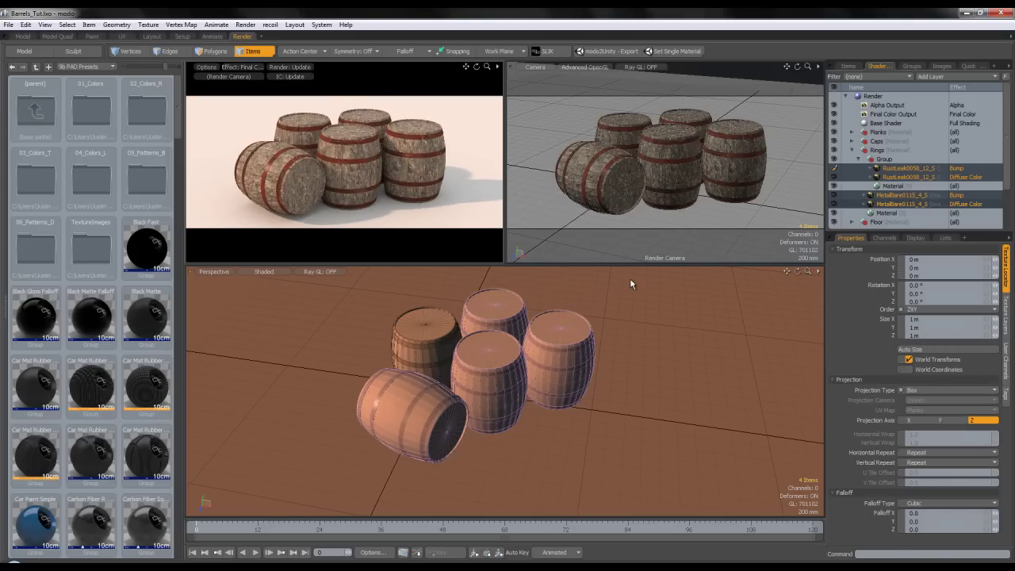
- Toggle the rust subgroup's visibility, then set its material to 100% diffuse with Conserve Energy on and 0% specular
{"action": "left_click", "coordinate": [908, 177]}
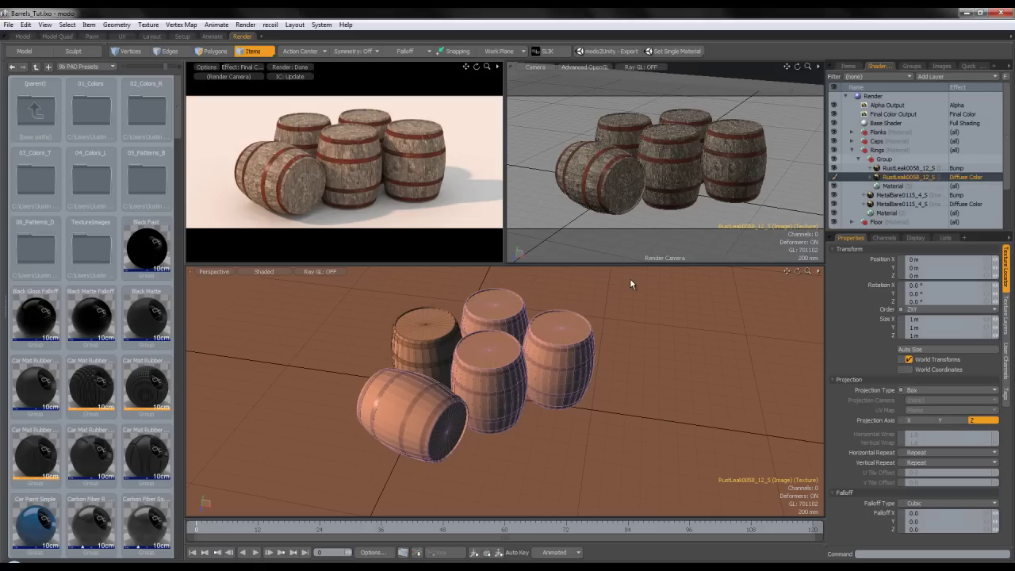
{"action": "left_click", "coordinate": [834, 159]}
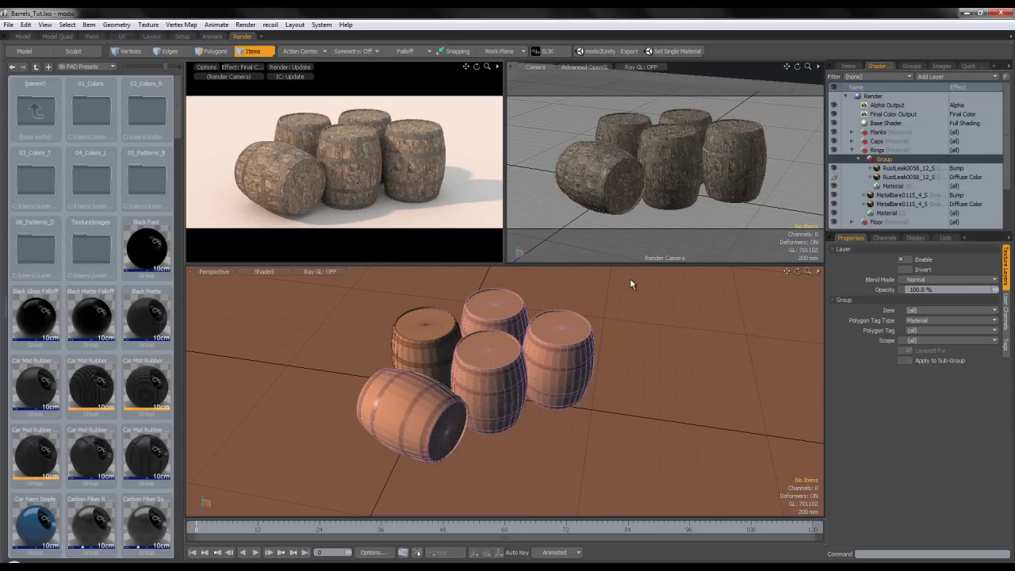
{"action": "left_click", "coordinate": [834, 159]}
{"action": "left_click", "coordinate": [893, 185]}
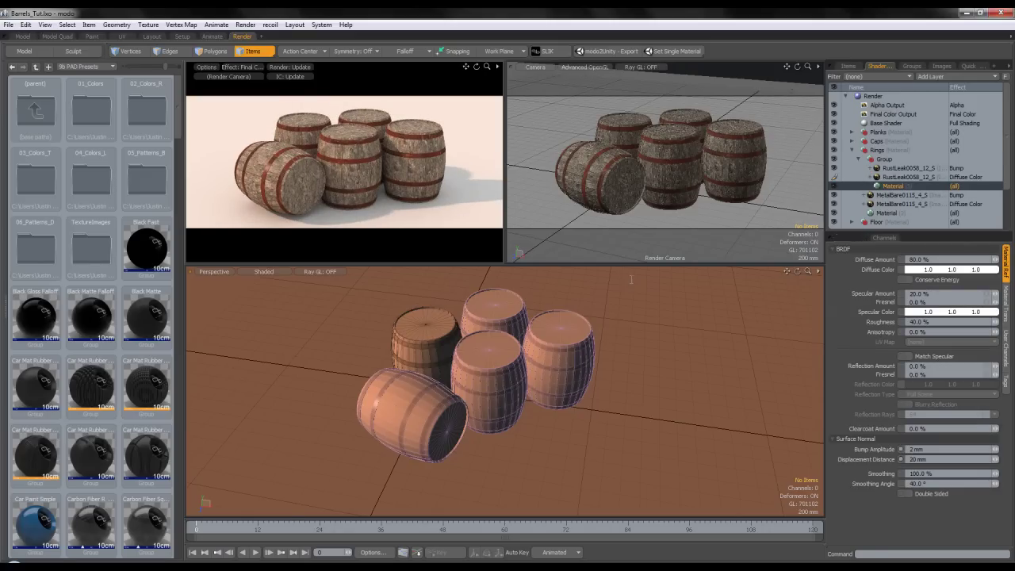
{"action": "left_click", "coordinate": [944, 259]}
{"action": "type", "text": "100"}
{"action": "key", "text": "Return"}
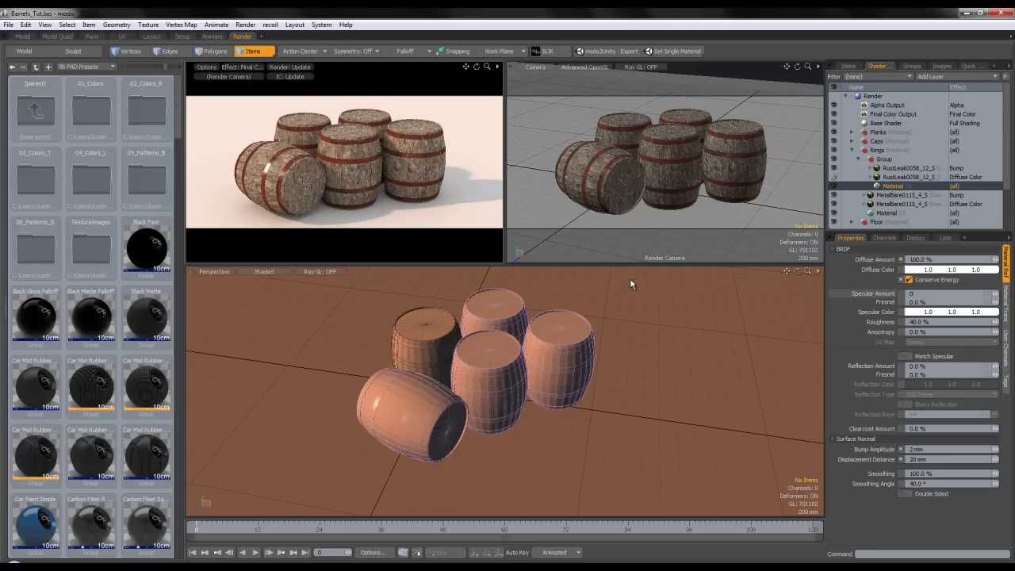
- Undo the rust subgroup's material edits and hide the subgroup
{"action": "key", "text": "ctrl+z"}
{"action": "key", "text": "ctrl+z"}
{"action": "key", "text": "ctrl+z"}
{"action": "key", "text": "ctrl+z"}
{"action": "key", "text": "ctrl+z"}
{"action": "key", "text": "ctrl+z"}
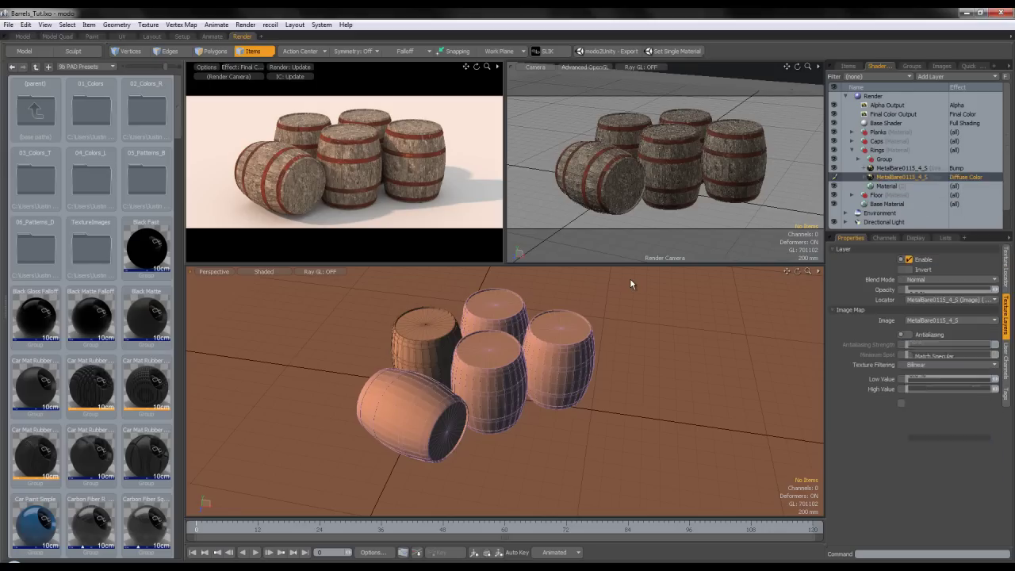
{"action": "key", "text": "ctrl+z"}
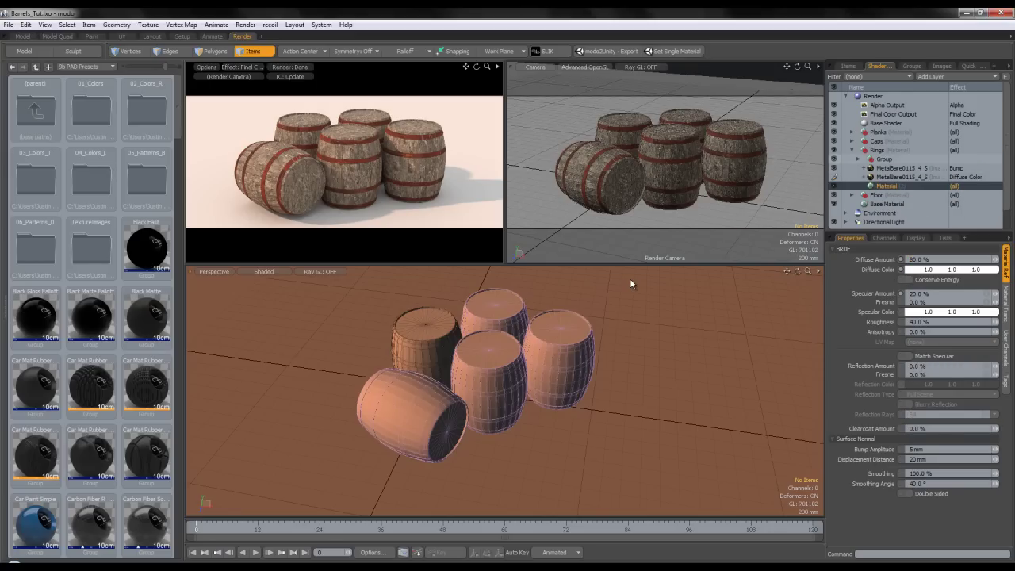
{"action": "key", "text": "ctrl+z"}
{"action": "key", "text": "ctrl+z"}
{"action": "key", "text": "ctrl+z"}
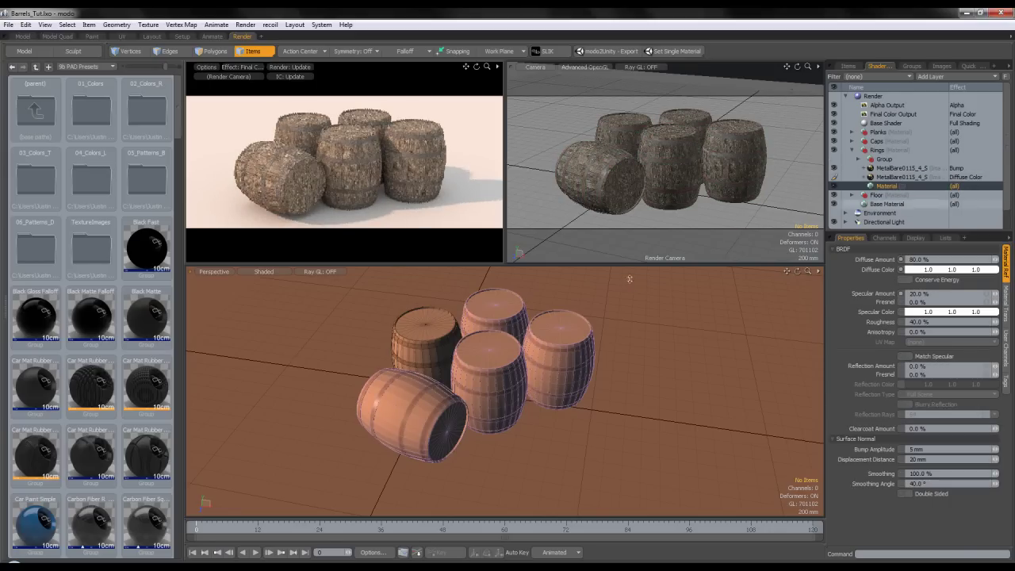
- Set the Rings base material's diffuse amount to 100%, enable Conserve Energy and set its specular amount to 0%
{"action": "key", "text": "Return"}
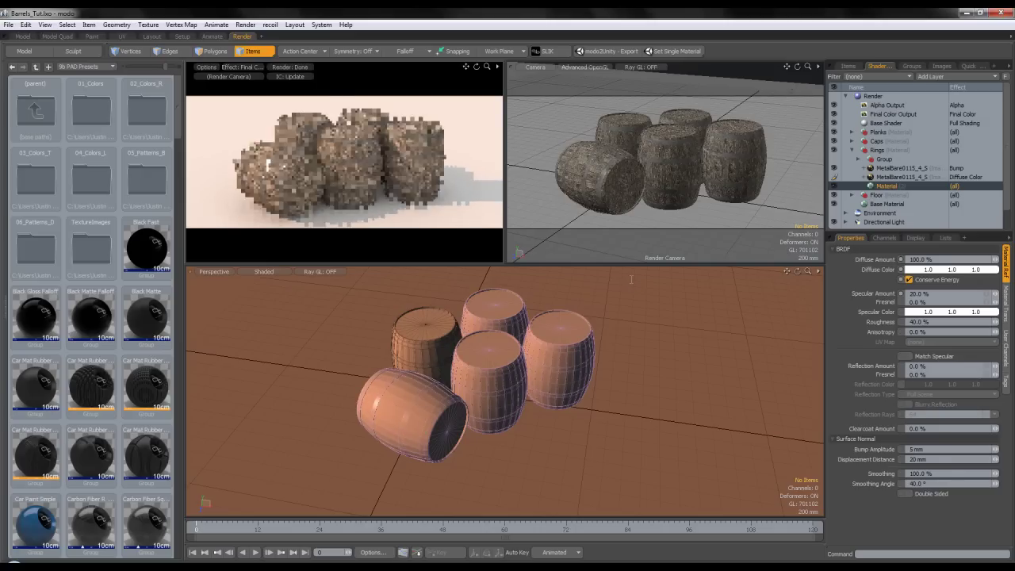
{"action": "left_click_drag", "start_coordinate": [934, 294], "coordinate": [872, 300]}
{"action": "type", "text": "0"}
{"action": "key", "text": "Return"}
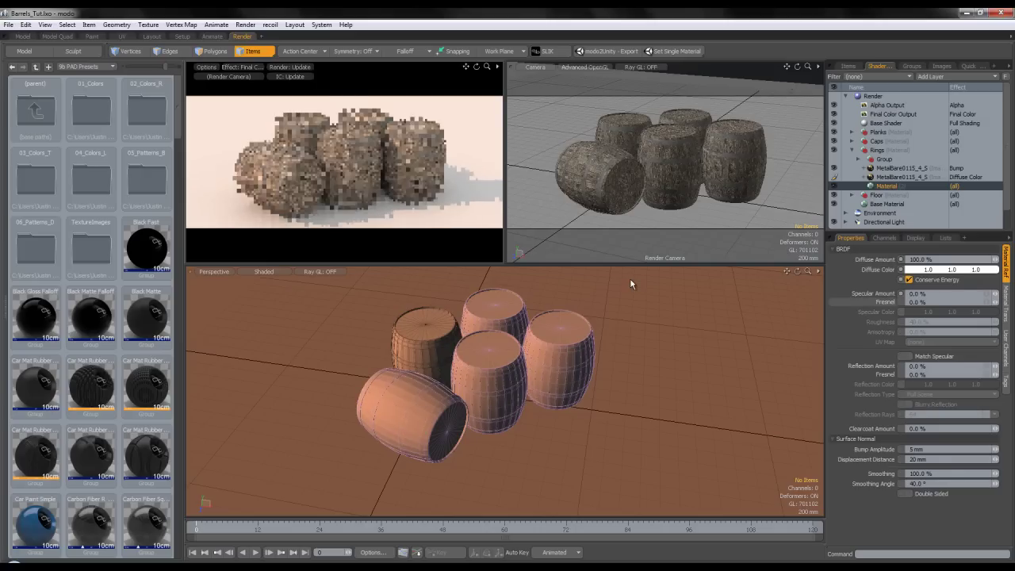
- Give the Rings base material 3% reflection with 20% Fresnel, Blurry Reflection enabled and 5% roughness
{"action": "left_click_drag", "start_coordinate": [932, 366], "coordinate": [872, 365]}
{"action": "key", "text": "Return"}
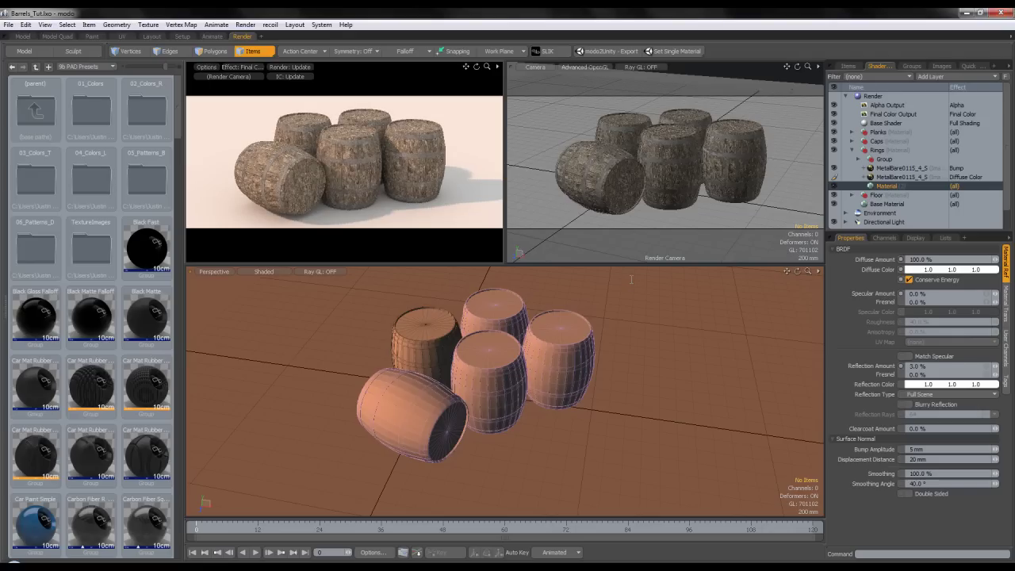
{"action": "key", "text": "Return"}
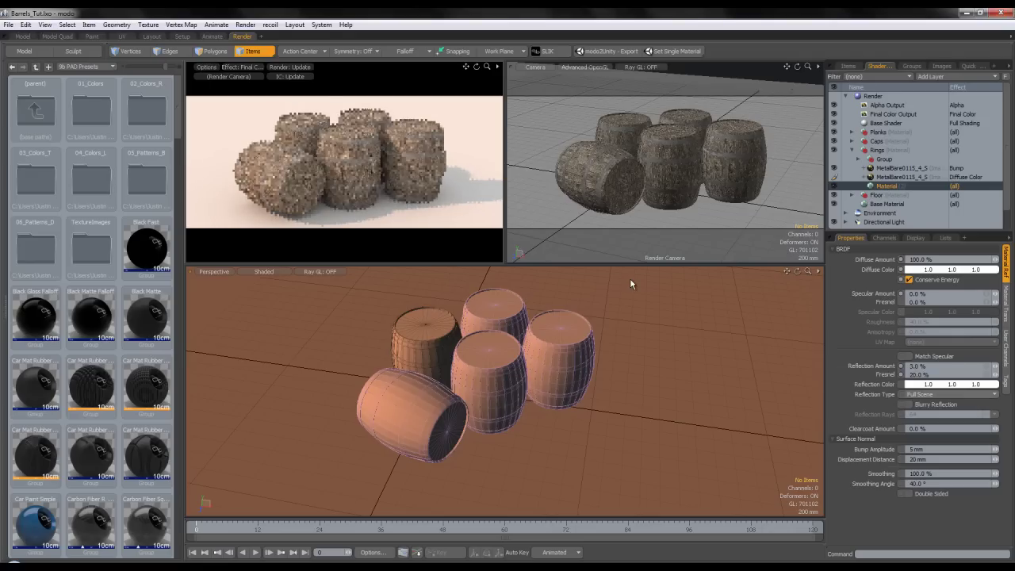
{"action": "left_click", "coordinate": [908, 404]}
{"action": "left_click_drag", "start_coordinate": [932, 322], "coordinate": [872, 330]}
{"action": "key", "text": "Return"}
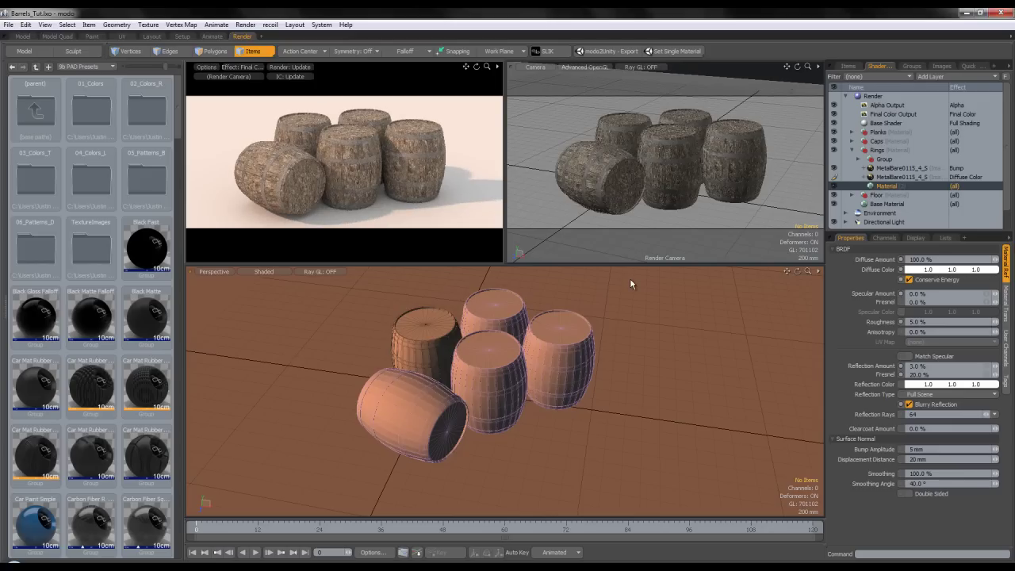
- Expand the rust subgroup inside Rings and turn its visibility back on
{"action": "left_click", "coordinate": [858, 159]}
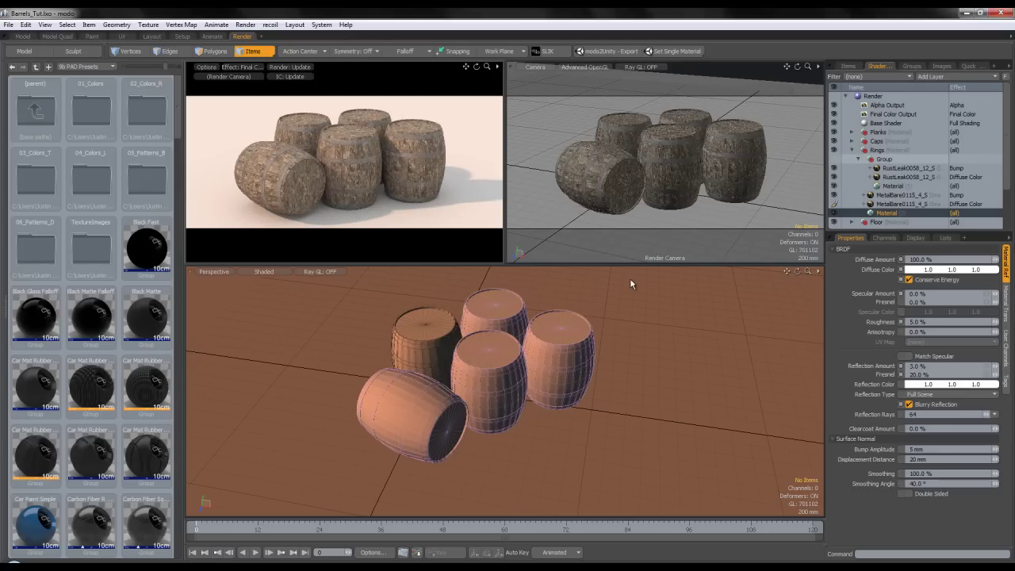
{"action": "left_click", "coordinate": [908, 168]}
{"action": "left_click", "coordinate": [834, 159]}
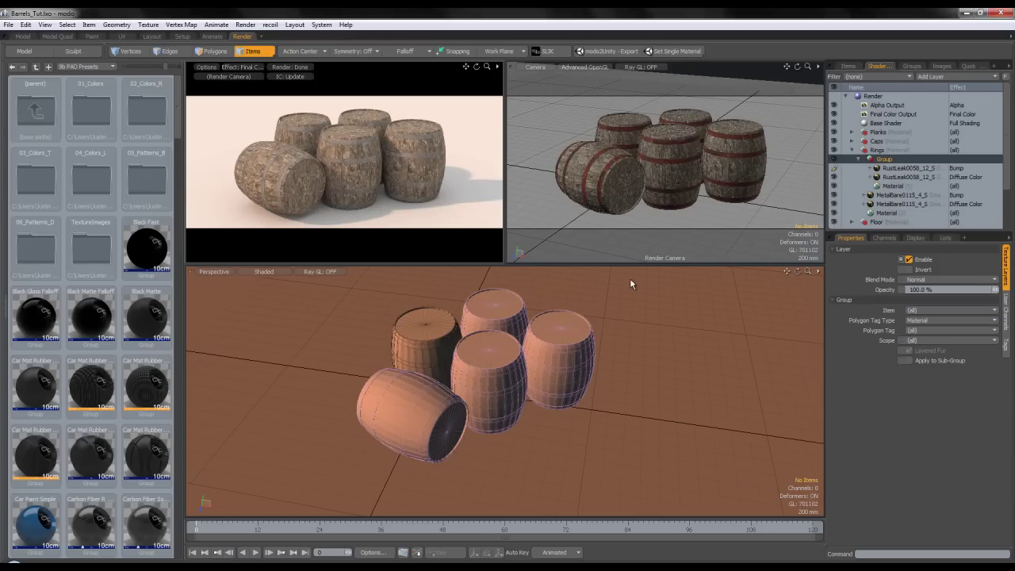
- Add a Cruddy noise texture above the rust bump layer in the Rings subgroup
{"action": "left_click", "coordinate": [908, 168]}
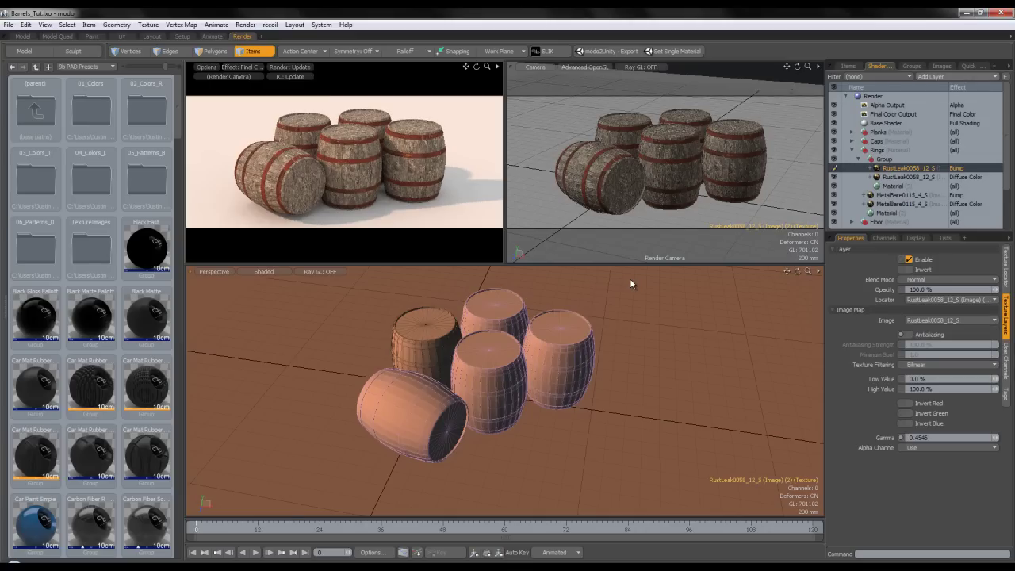
{"action": "left_click", "coordinate": [956, 77]}
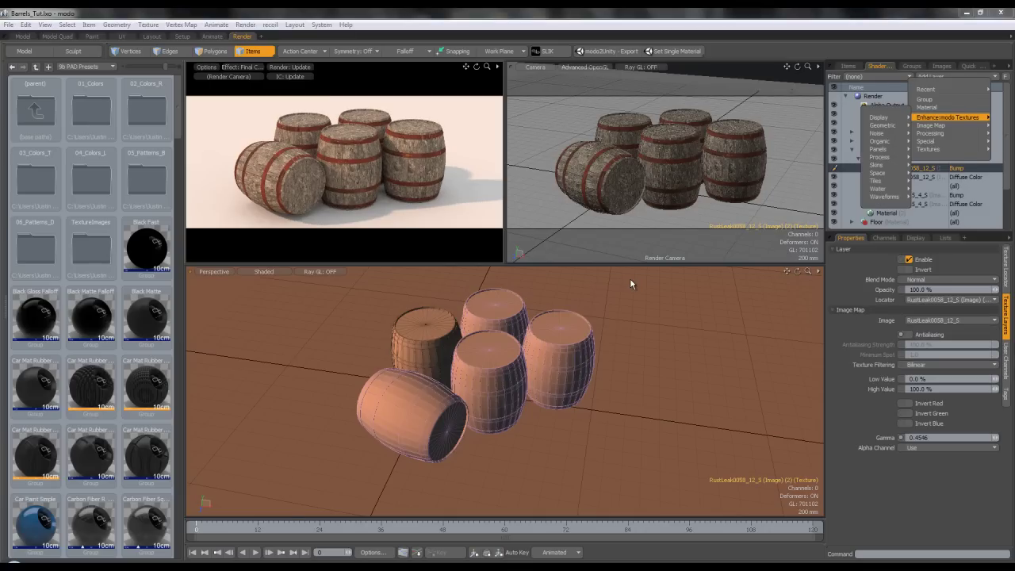
{"action": "mouse_move", "coordinate": [877, 133]}
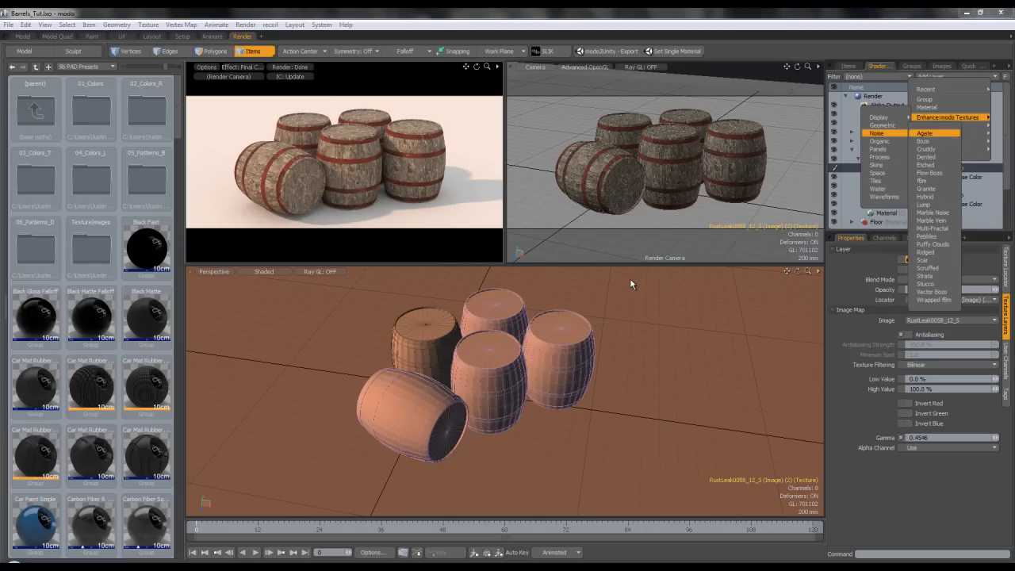
{"action": "left_click", "coordinate": [926, 149]}
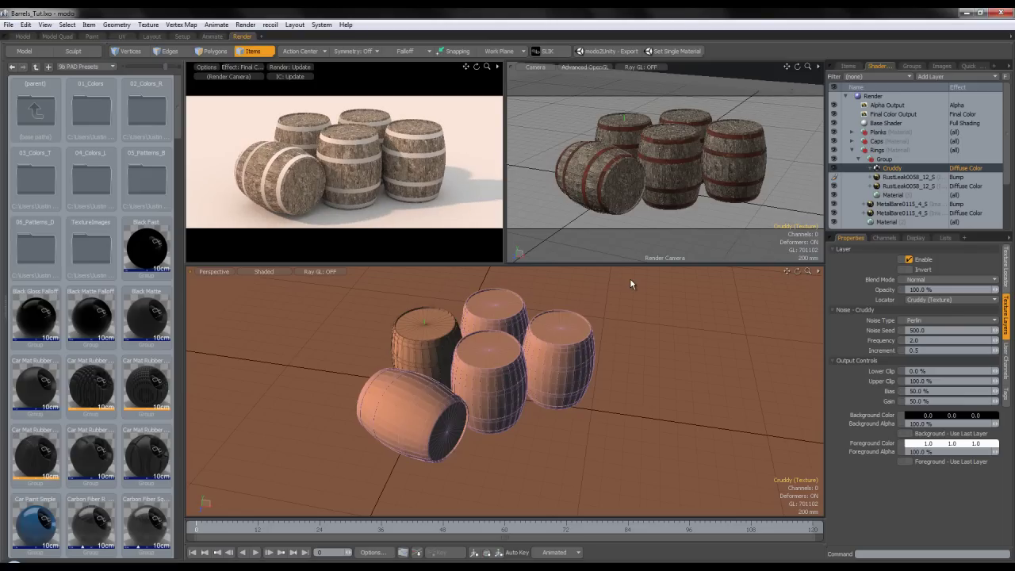
- Set the Cruddy texture's size to 100 mm on all axes, then reduce its Y size to 20 mm
{"action": "left_click", "coordinate": [1006, 268]}
{"action": "left_click", "coordinate": [986, 319]}
{"action": "type", "text": "100mm"}
{"action": "key", "text": "Return"}
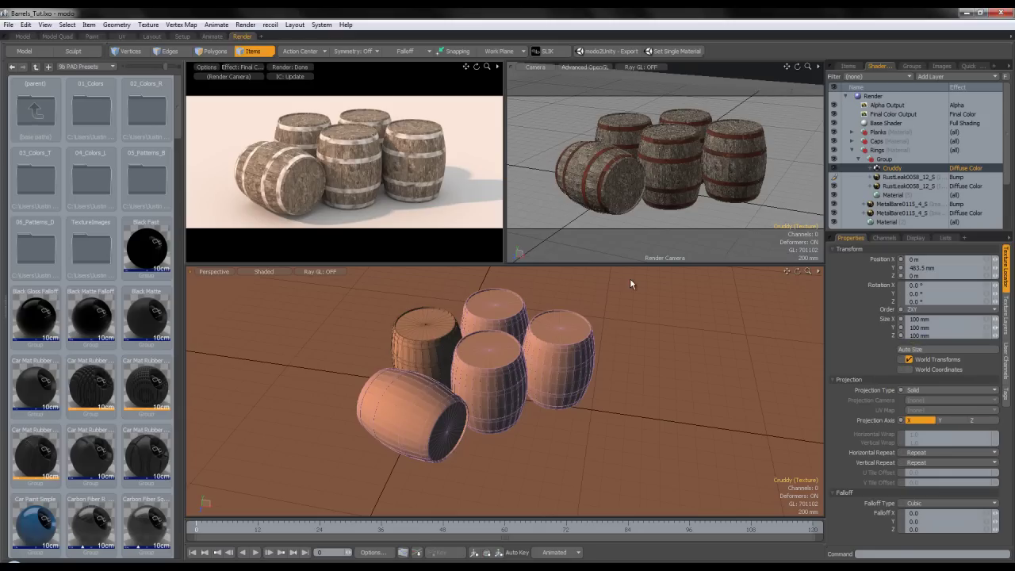
{"action": "double_click", "coordinate": [914, 327]}
{"action": "key", "text": "Return"}
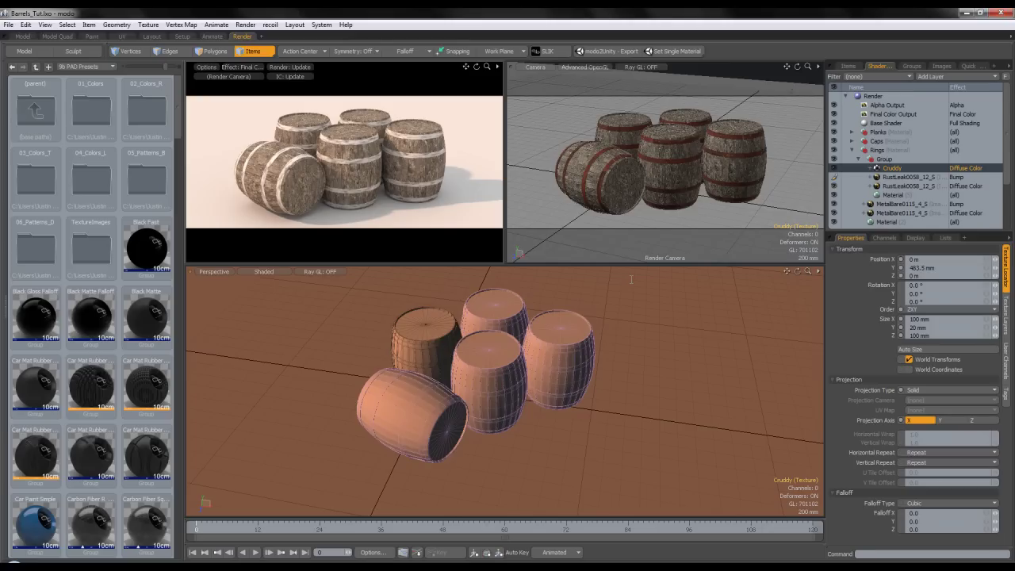
- Set the Cruddy texture's X and Z sizes to 150 mm
{"action": "double_click", "coordinate": [913, 319]}
{"action": "type", "text": "150"}
{"action": "key", "text": "Return"}
{"action": "double_click", "coordinate": [915, 335]}
{"action": "type", "text": "150"}
{"action": "key", "text": "Return"}
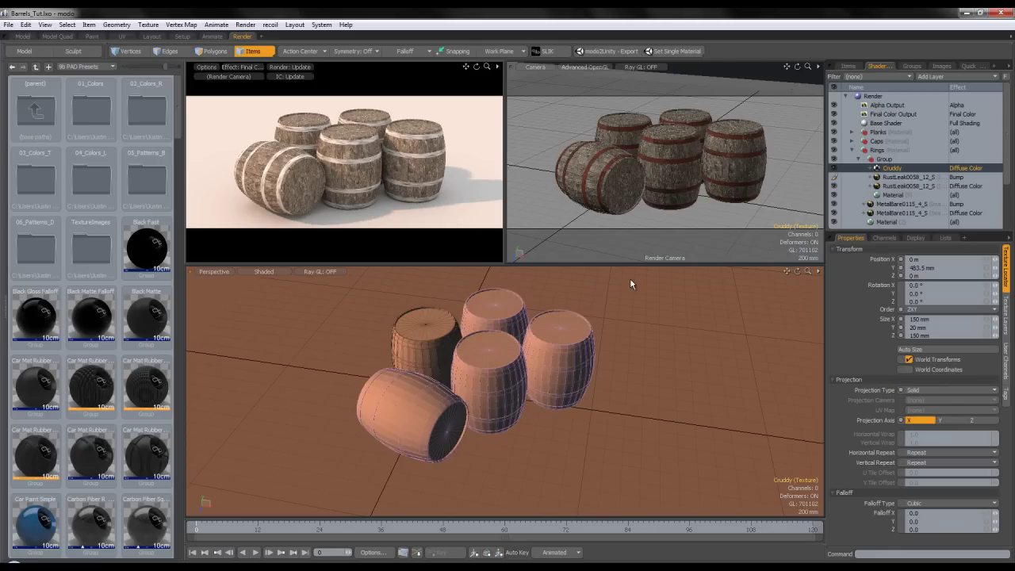
- Change the Cruddy texture's effect to Group Mask
{"action": "right_click", "coordinate": [966, 168]}
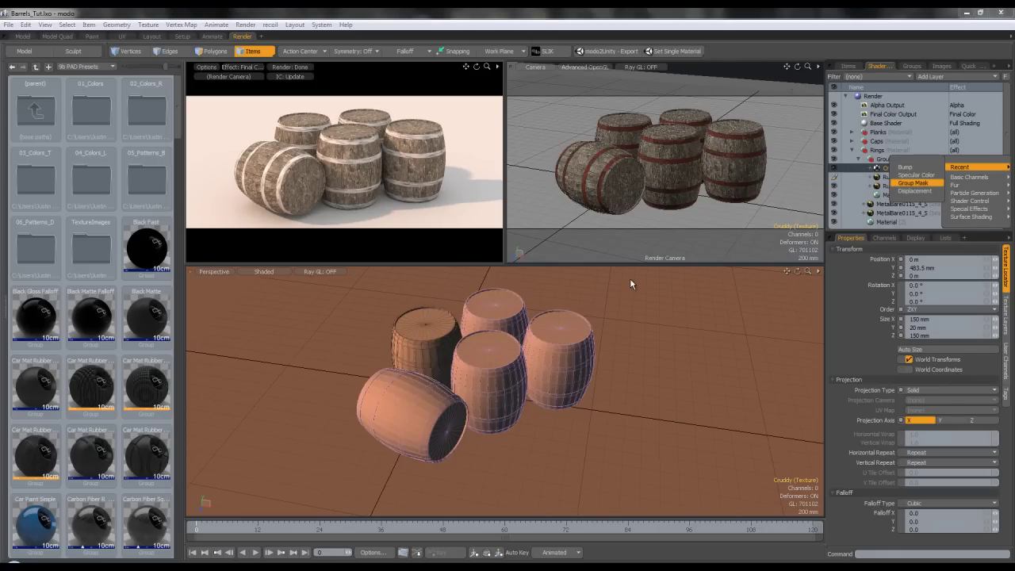
{"action": "mouse_move", "coordinate": [969, 208]}
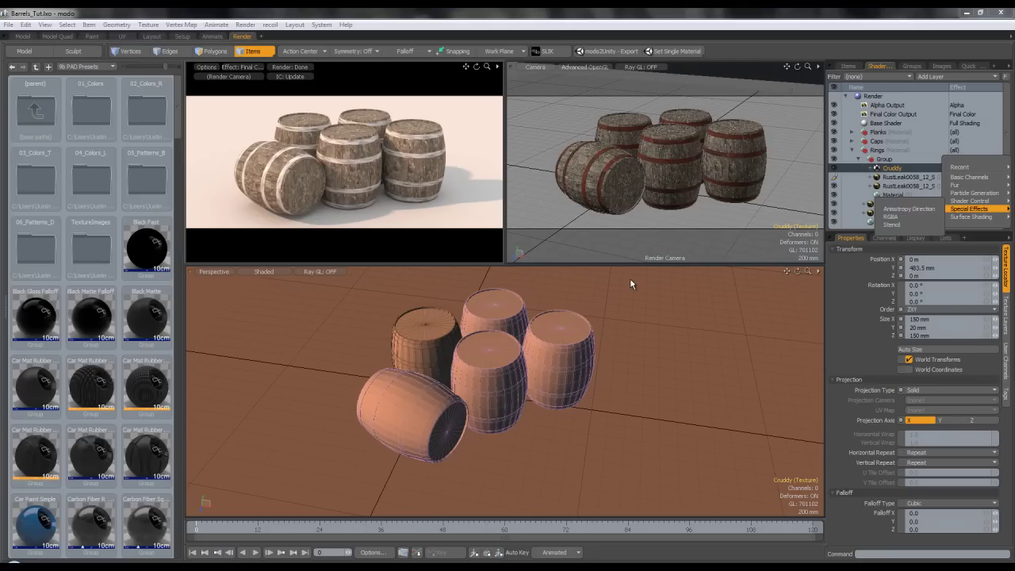
{"action": "left_click", "coordinate": [919, 232]}
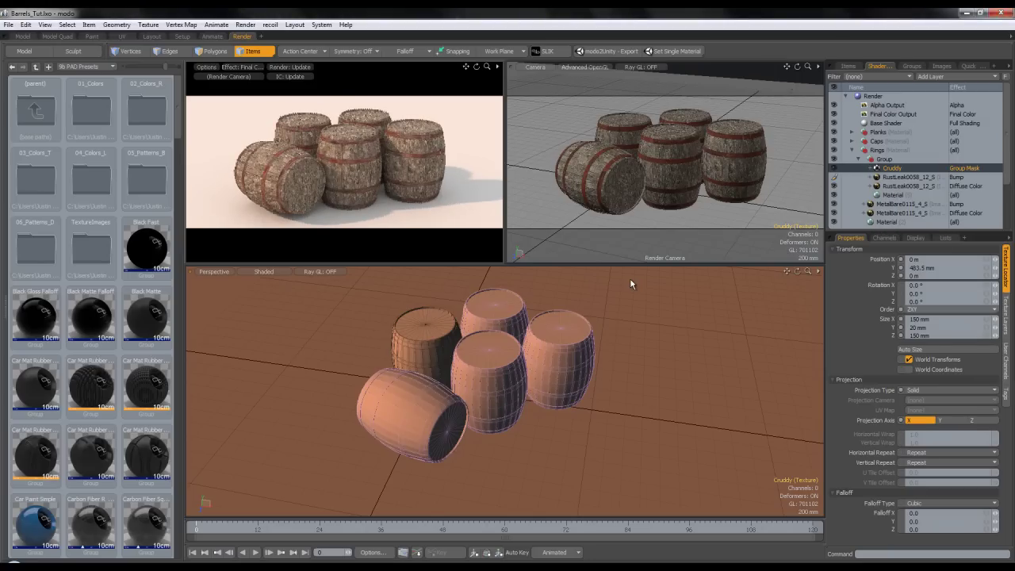
- Invert the Cruddy mask layer and set its background value to 40%
{"action": "left_click", "coordinate": [1006, 315]}
{"action": "left_click", "coordinate": [909, 270]}
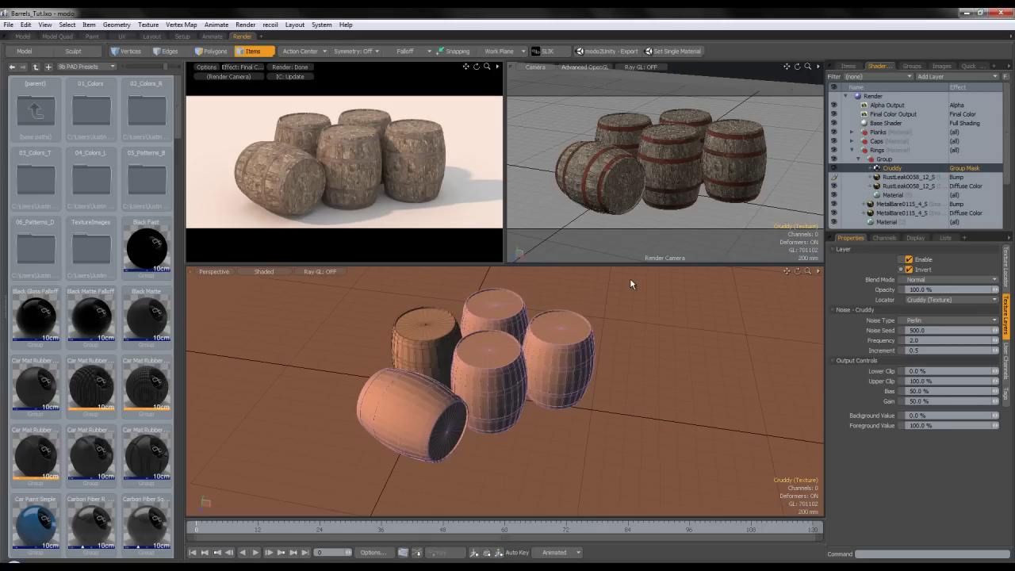
{"action": "key", "text": "Tab"}
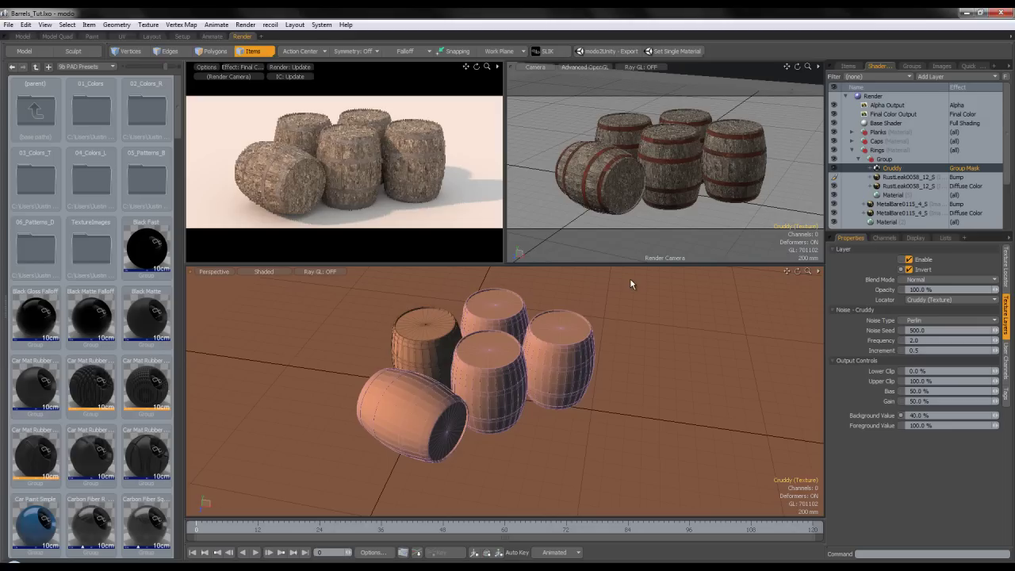
- Set the Cruddy mask's background value to 0%, and its foreground value to 70%, then 90%
{"action": "key", "text": "Tab"}
{"action": "type", "text": "0"}
{"action": "key", "text": "Return"}
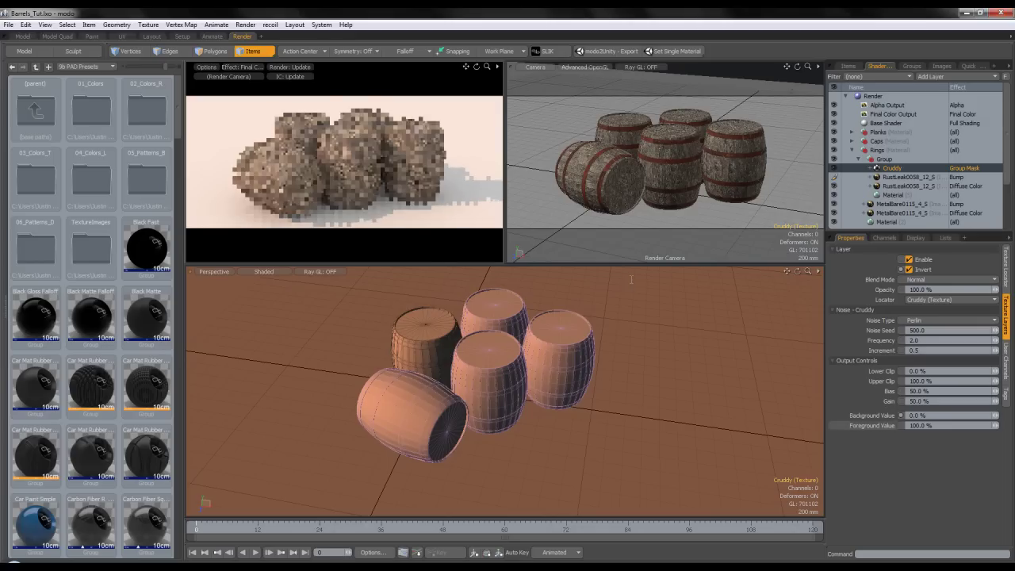
{"action": "key", "text": "Tab"}
{"action": "type", "text": "70"}
{"action": "key", "text": "Return"}
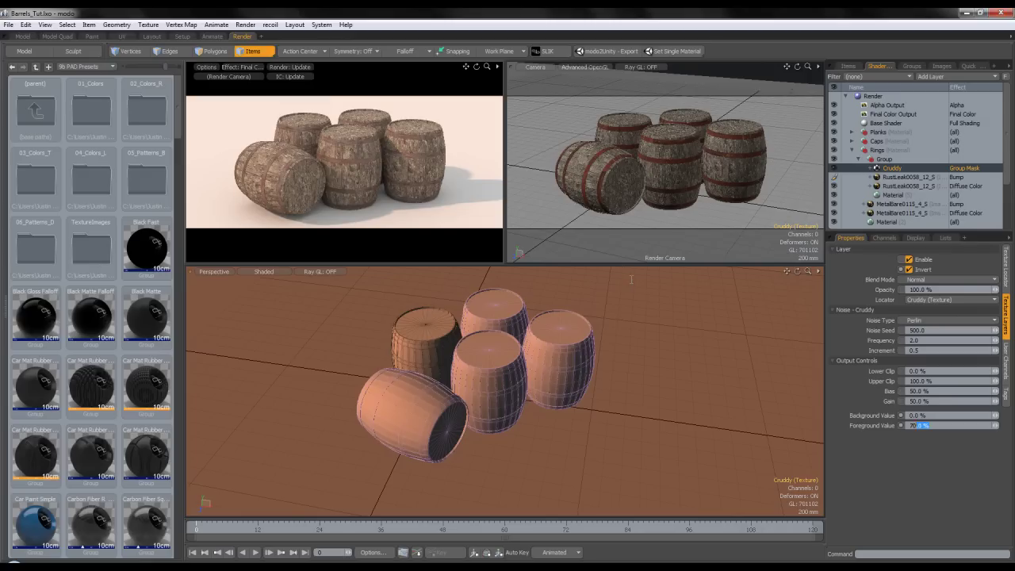
{"action": "type", "text": "90"}
{"action": "key", "text": "Return"}
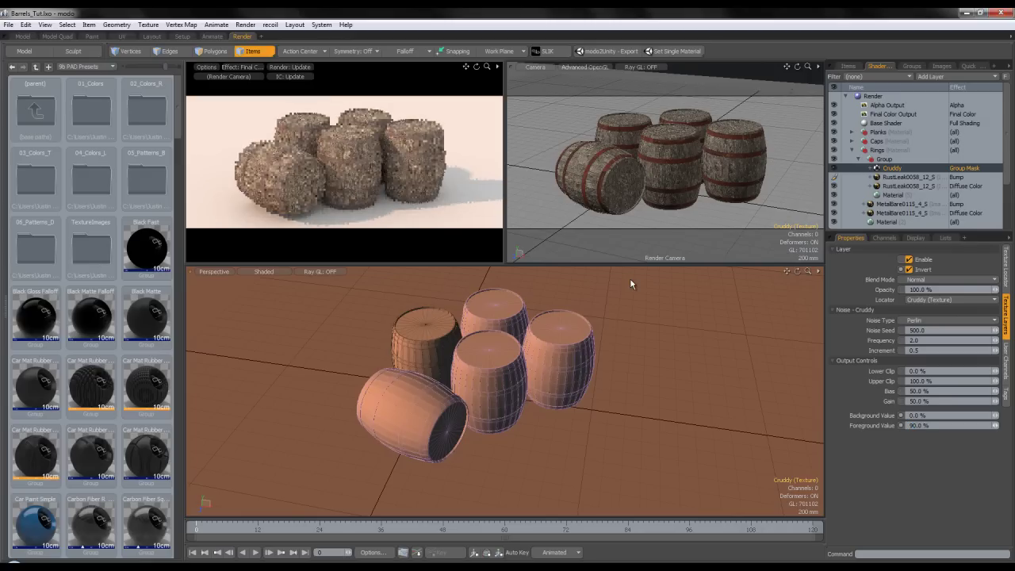
- Raise the Cruddy mask's background value to 10% and set its layer opacity to 90%
{"action": "key", "text": "shift+Tab"}
{"action": "type", "text": "10"}
{"action": "key", "text": "Return"}
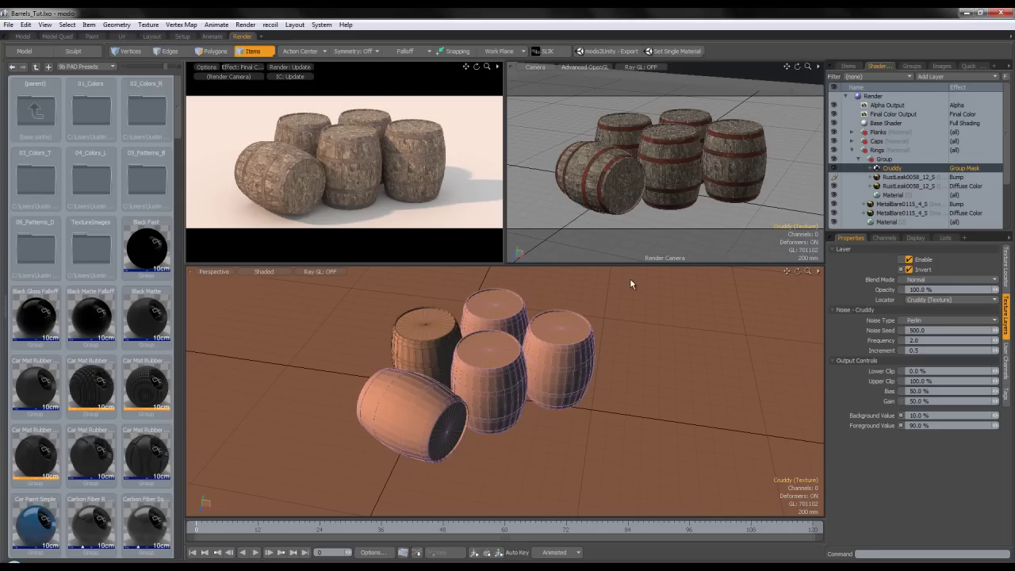
{"action": "key", "text": "Tab"}
{"action": "type", "text": "8"}
{"action": "left_click", "coordinate": [923, 289]}
{"action": "type", "text": "9"}
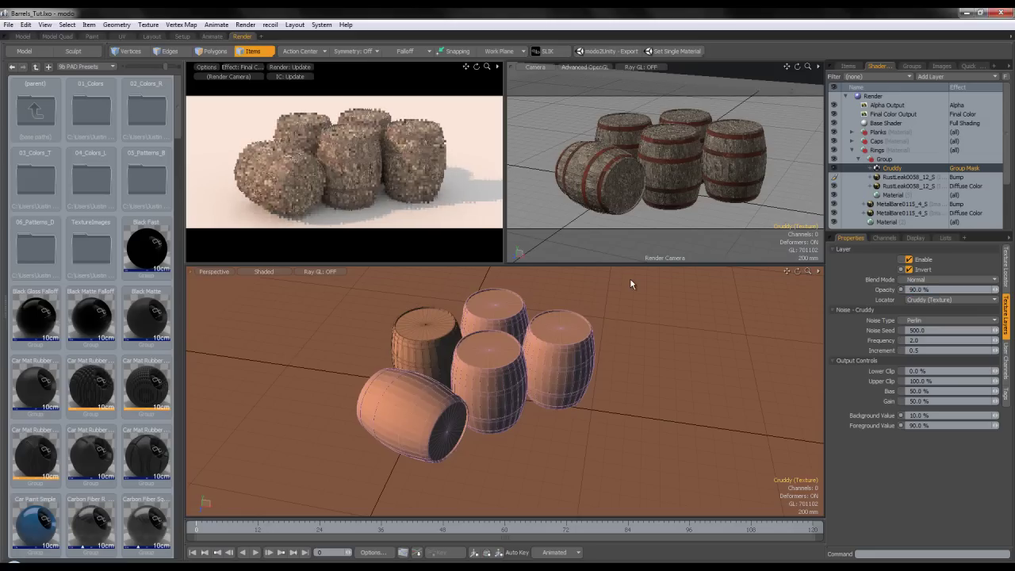
- Rename the group inside the Rings material as Rust and collapse the Rings layers
{"action": "left_click", "coordinate": [884, 160]}
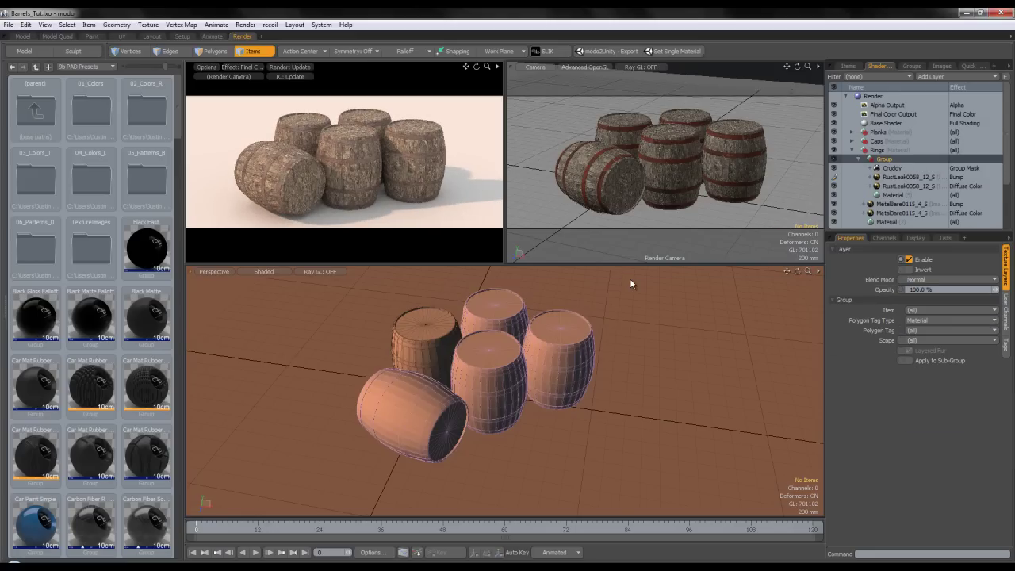
{"action": "double_click", "coordinate": [884, 160]}
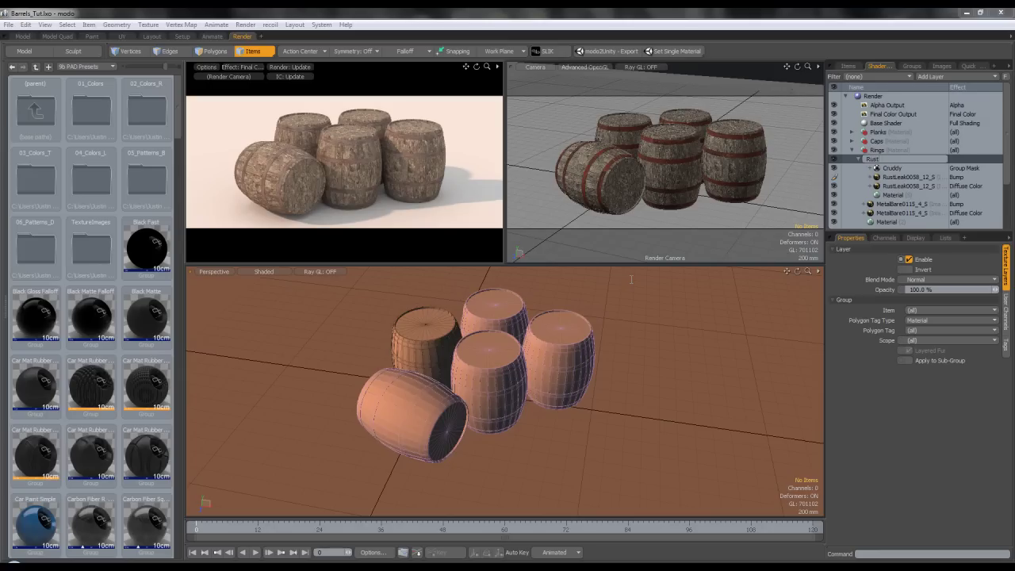
{"action": "key", "text": "Return"}
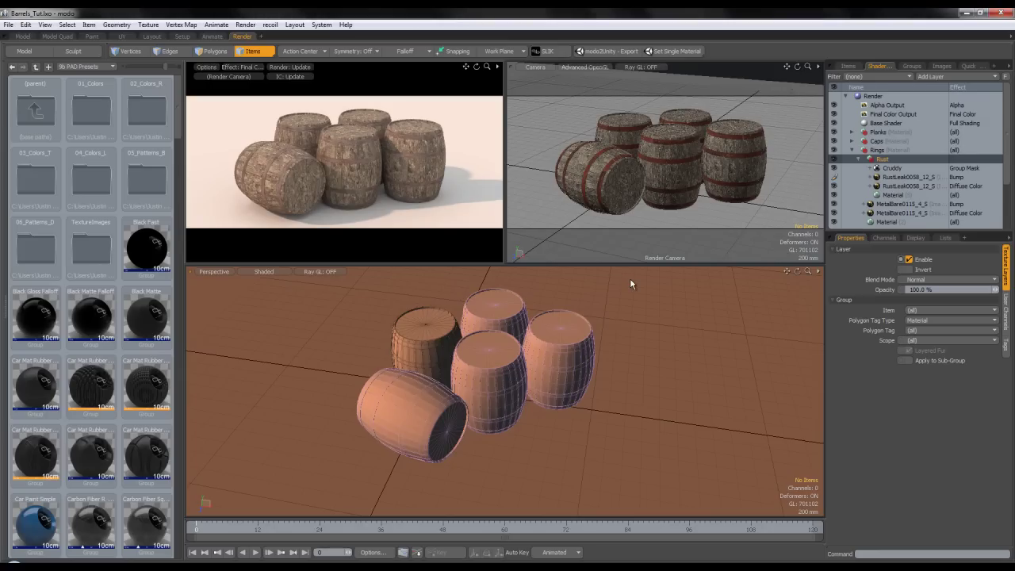
{"action": "left_click", "coordinate": [857, 159]}
{"action": "left_click", "coordinate": [851, 150]}
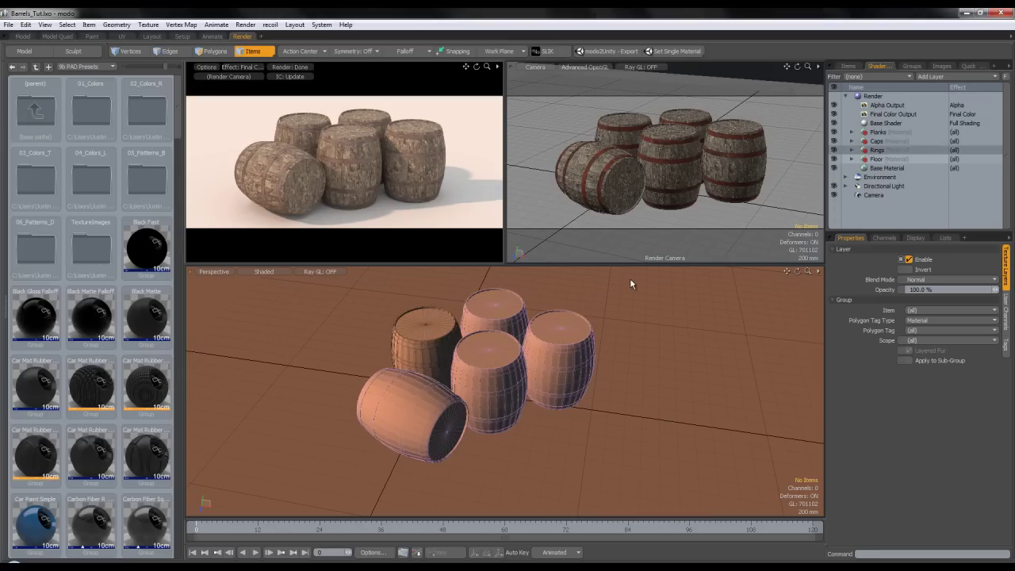
- Add the FloorsPortuguese0045_2_S image from the file browser above the material in the Floor group
{"action": "key", "text": "Down"}
{"action": "key", "text": "Right"}
{"action": "key", "text": "Down"}
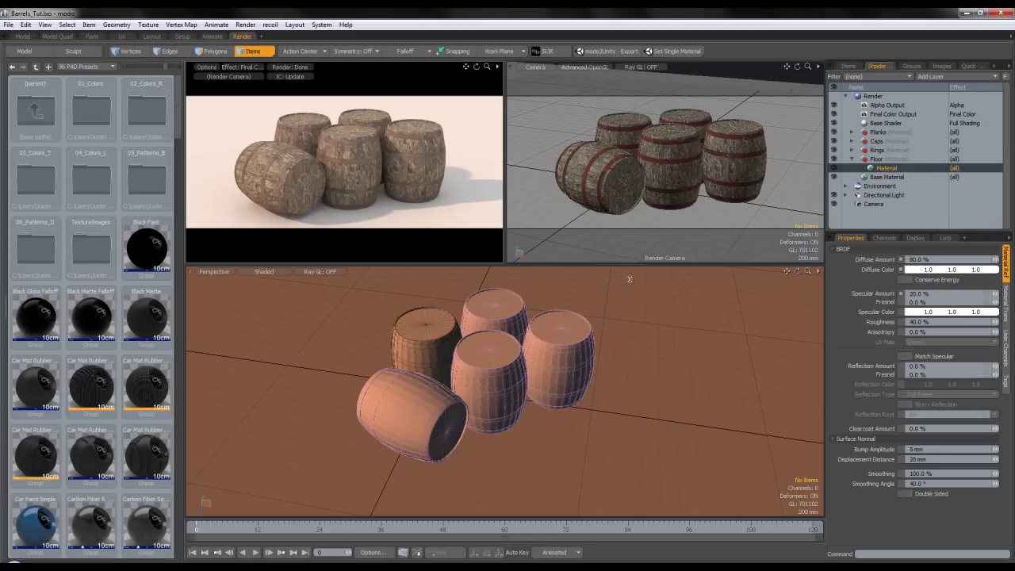
{"action": "key", "text": "alt+Tab"}
{"action": "left_click", "coordinate": [632, 284]}
{"action": "mouse_move", "coordinate": [119, 87]}
{"action": "left_mouse_down"}
{"action": "mouse_move", "coordinate": [462, 480]}
{"action": "mouse_move", "coordinate": [346, 564]}
{"action": "mouse_move", "coordinate": [852, 237]}
{"action": "mouse_move", "coordinate": [887, 164]}
{"action": "left_mouse_up"}
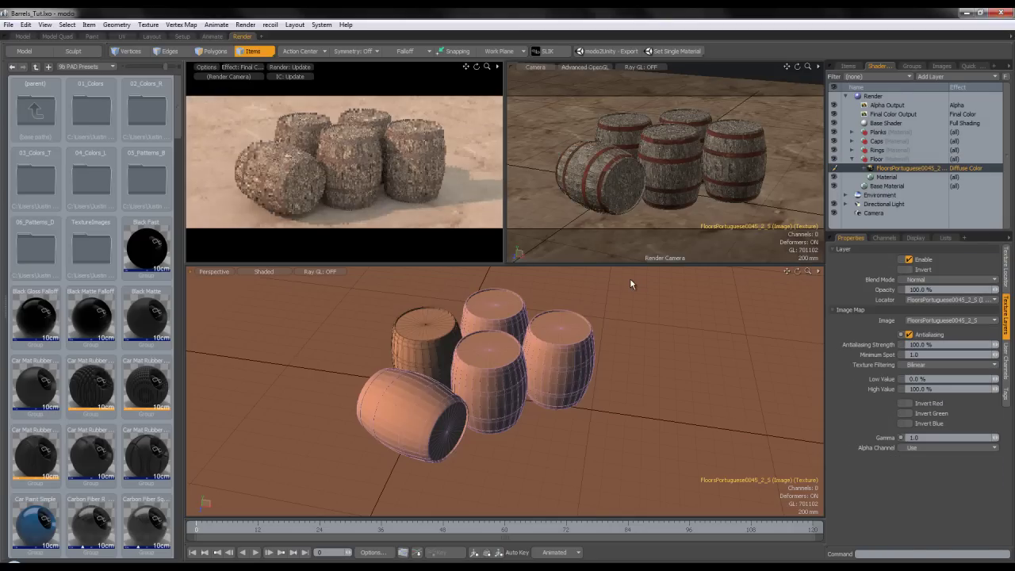
- Set the floor image's gamma to 0.4546 and disable its antialiasing
{"action": "left_click", "coordinate": [943, 438]}
{"action": "type", "text": ".4546"}
{"action": "key", "text": "Return"}
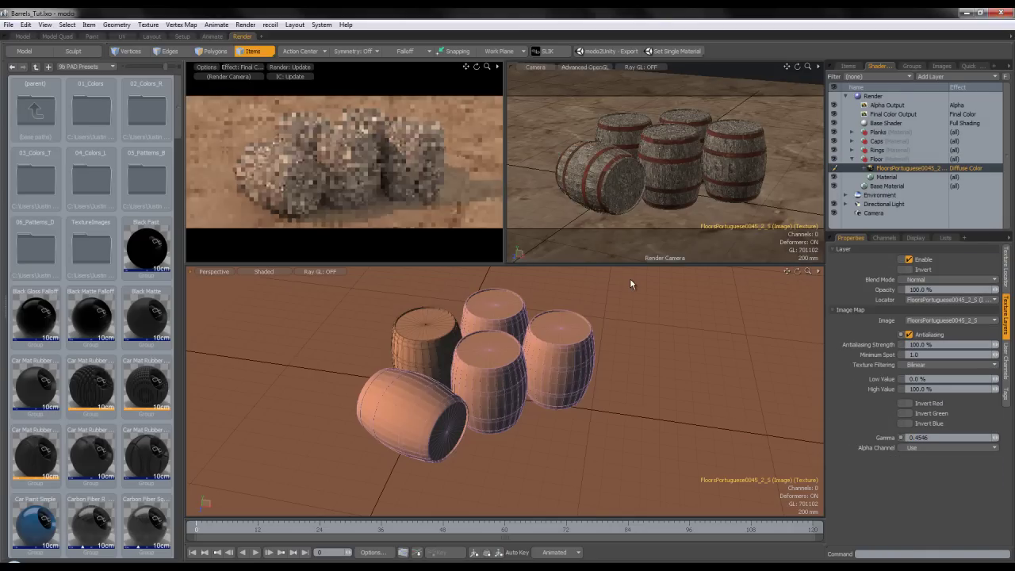
{"action": "left_click", "coordinate": [908, 334]}
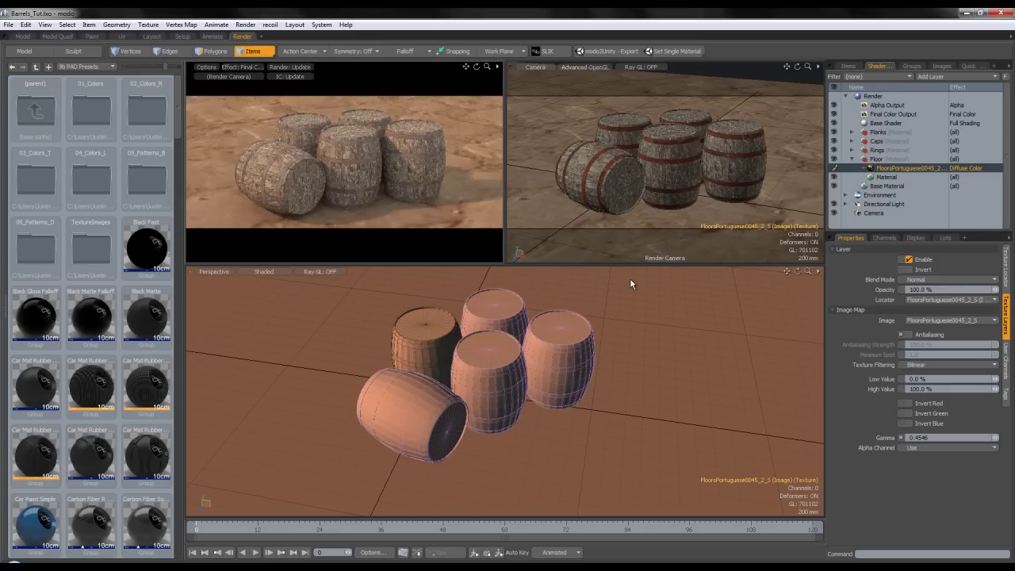
- Change the floor image's projection type to Planar along the Y axis
{"action": "left_click", "coordinate": [1006, 268]}
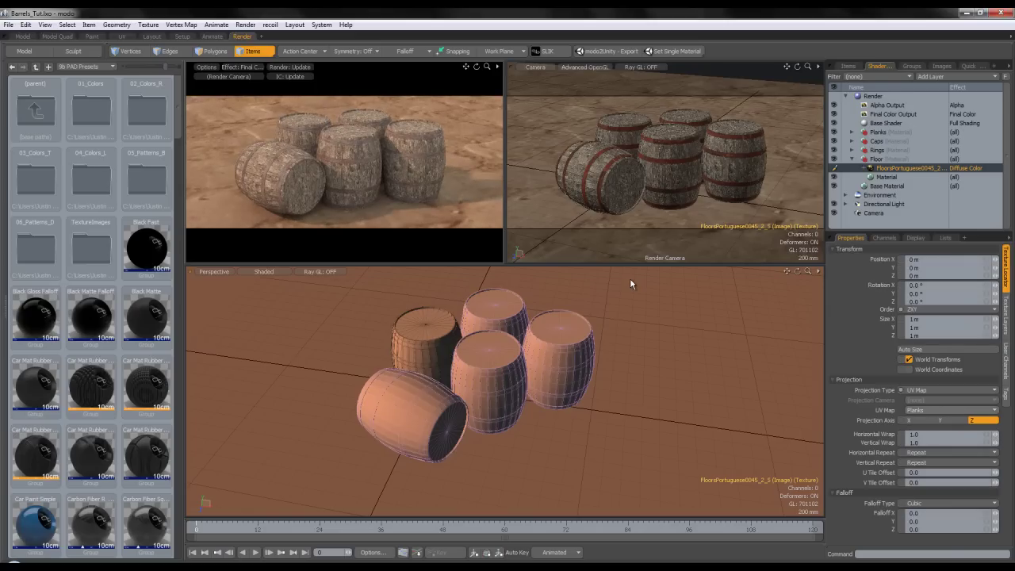
{"action": "left_click", "coordinate": [949, 390]}
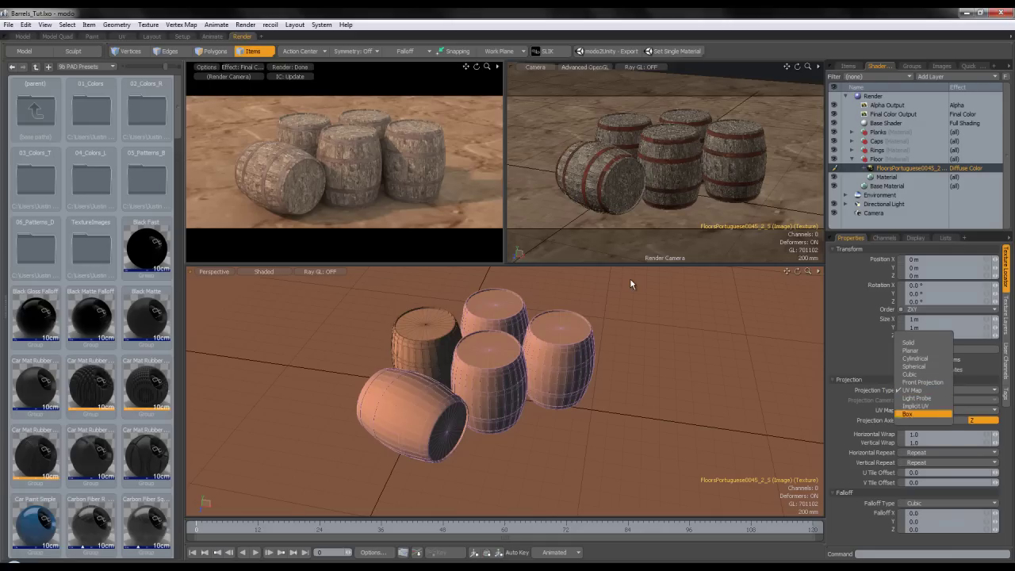
{"action": "left_click", "coordinate": [910, 351]}
{"action": "left_click", "coordinate": [950, 420]}
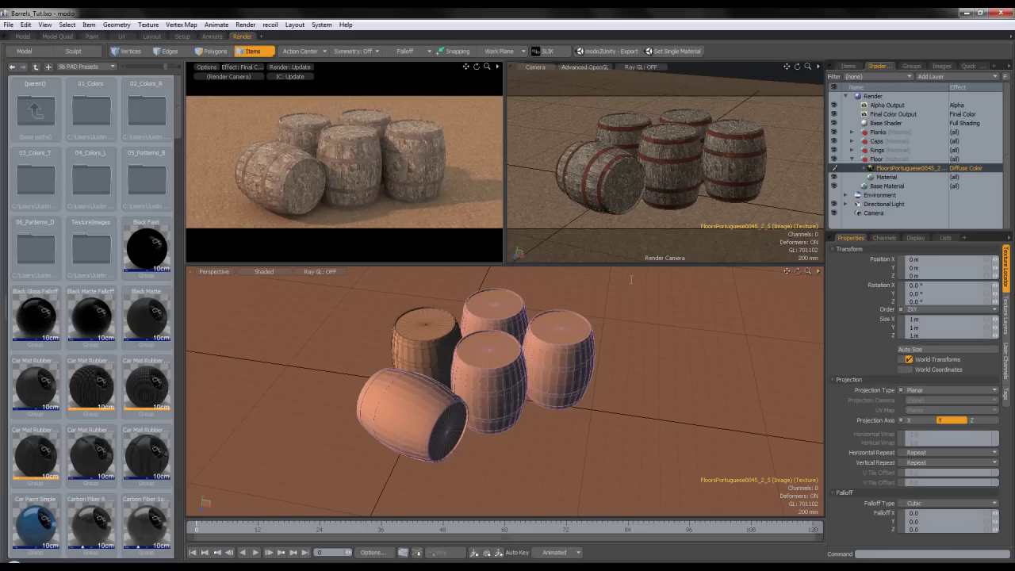
- Set the floor texture's size to 2 m on the X, Y and Z axes
{"action": "left_click", "coordinate": [916, 320]}
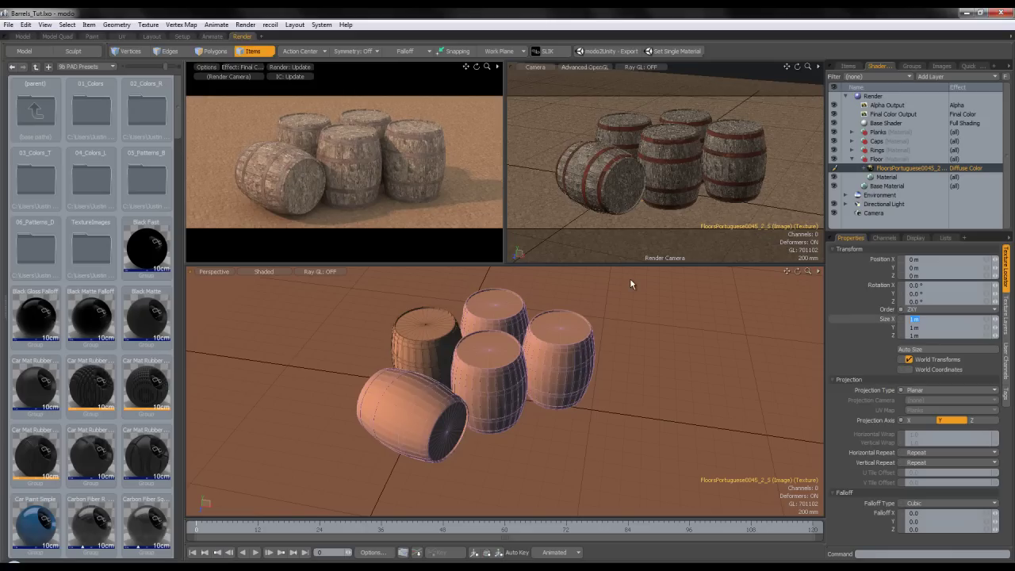
{"action": "key", "text": "Return"}
{"action": "left_click", "coordinate": [916, 319]}
{"action": "type", "text": "2"}
{"action": "key", "text": "Return"}
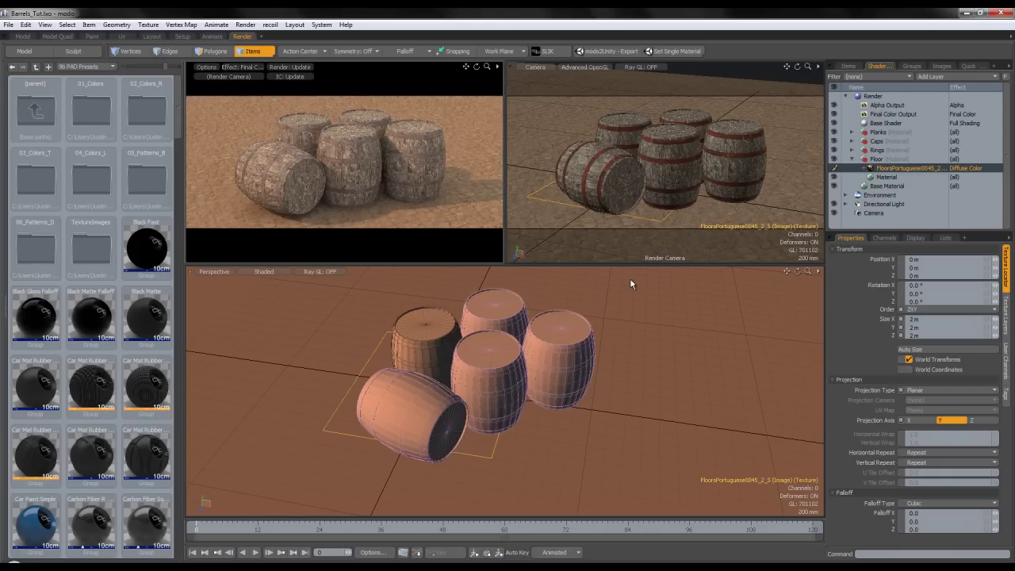
- Duplicate the floor image layer as an inverted Displacement layer and collapse the Floor group
{"action": "right_click", "coordinate": [891, 168]}
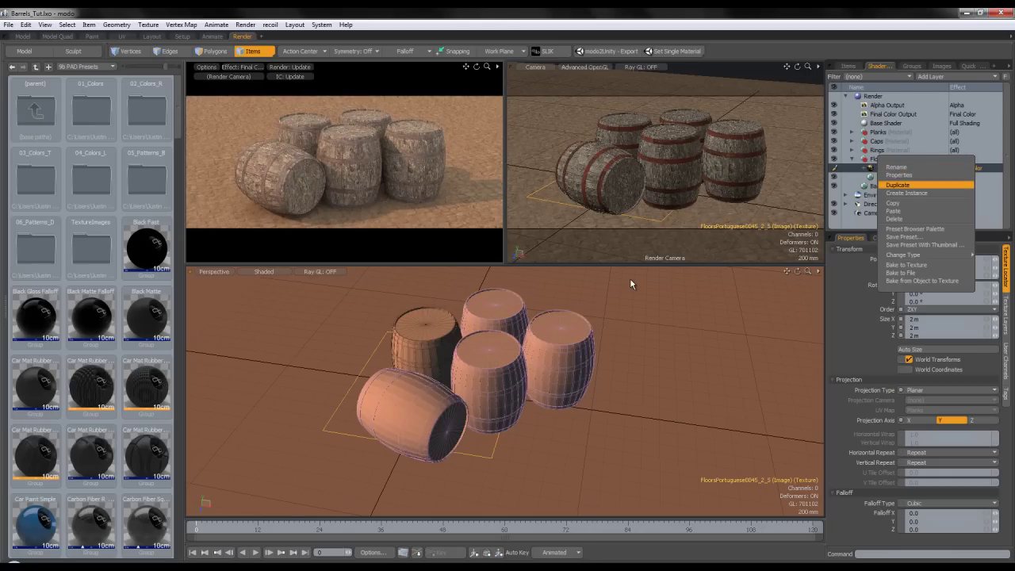
{"action": "left_click", "coordinate": [897, 185]}
{"action": "right_click", "coordinate": [961, 168]}
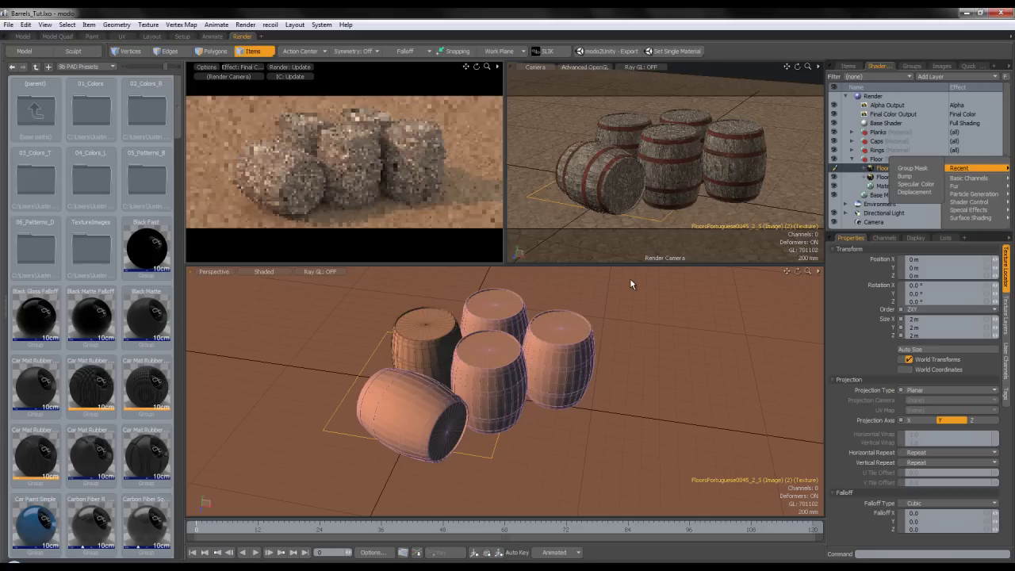
{"action": "left_click", "coordinate": [914, 192]}
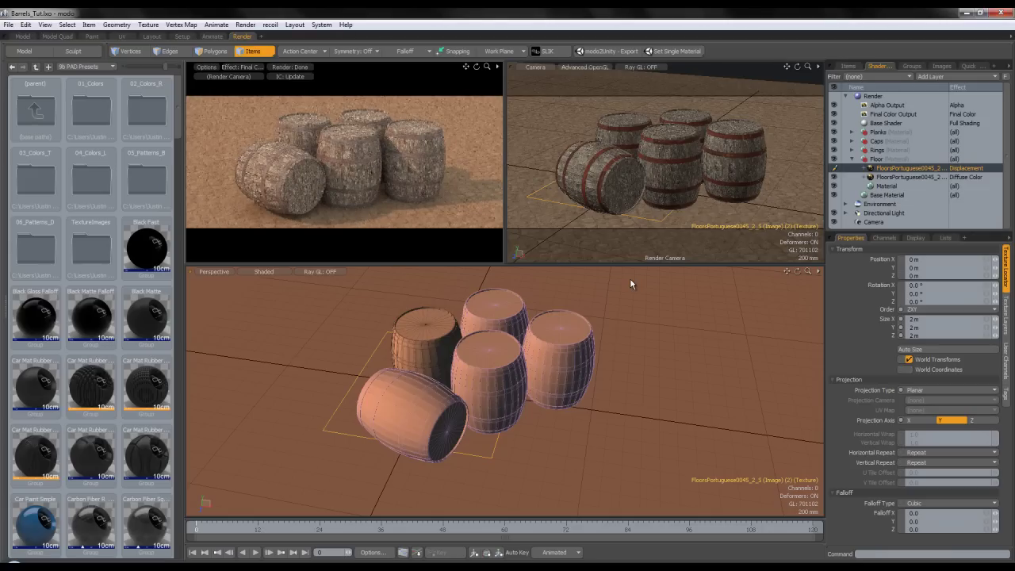
{"action": "left_click", "coordinate": [1006, 316]}
{"action": "left_click", "coordinate": [908, 269]}
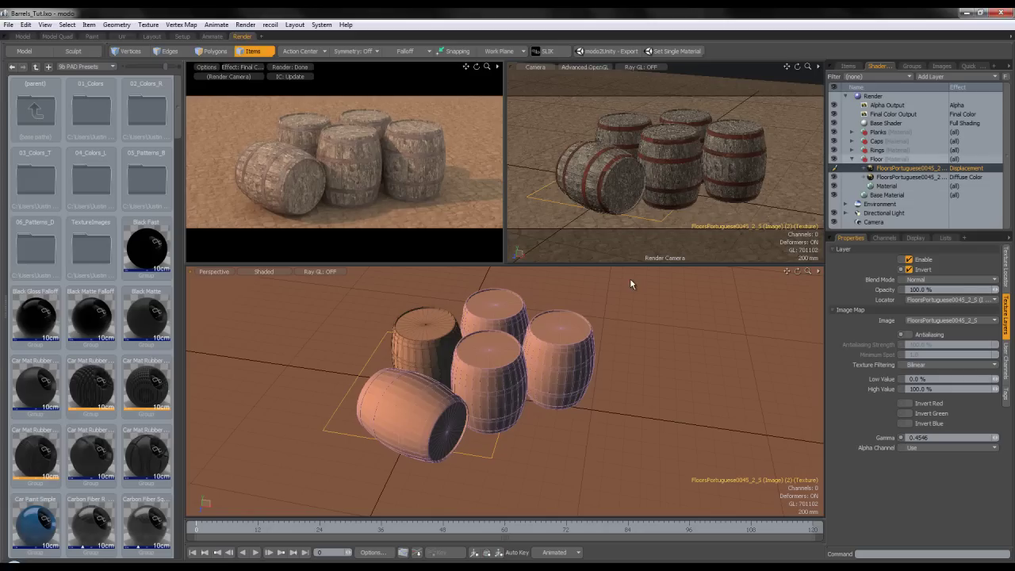
{"action": "left_click", "coordinate": [852, 159]}
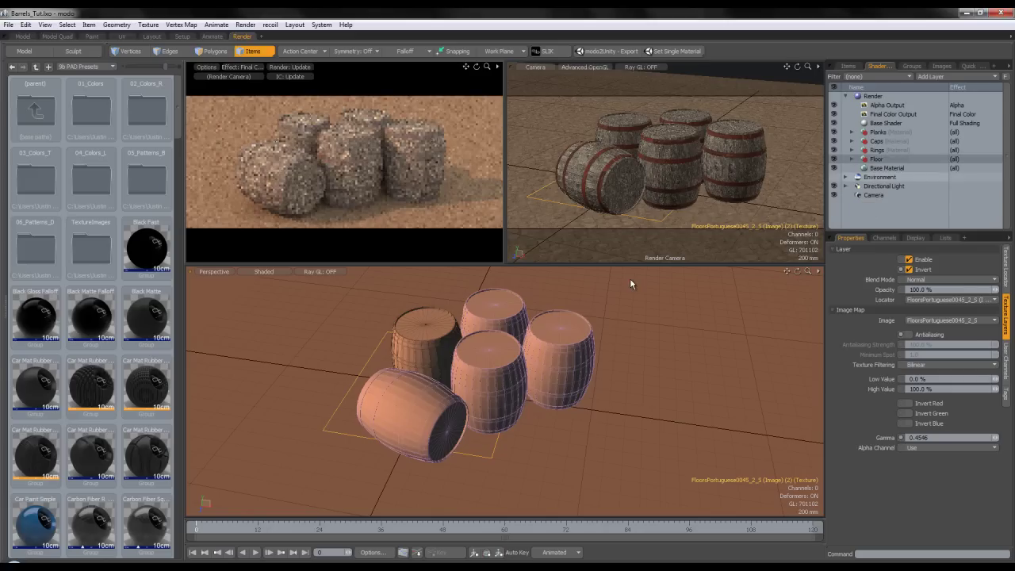
- Change the Environment Material's zenith color to a pale blue of about 0.7, 0.82, 0.85
{"action": "left_click", "coordinate": [879, 177]}
{"action": "left_click", "coordinate": [845, 177]}
{"action": "left_click", "coordinate": [895, 187]}
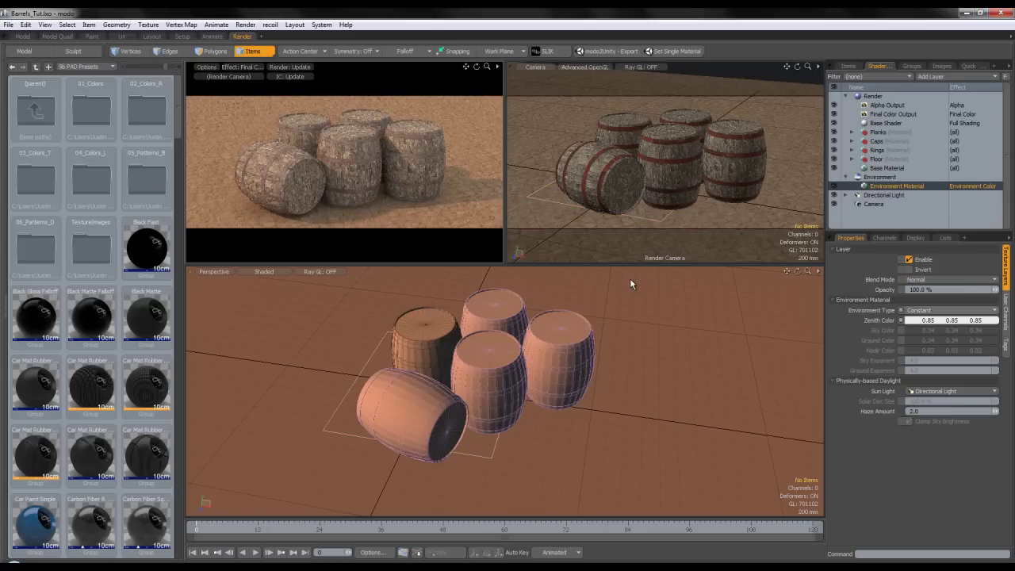
{"action": "left_click", "coordinate": [914, 320]}
{"action": "left_click_drag", "start_coordinate": [776, 251], "coordinate": [764, 252]}
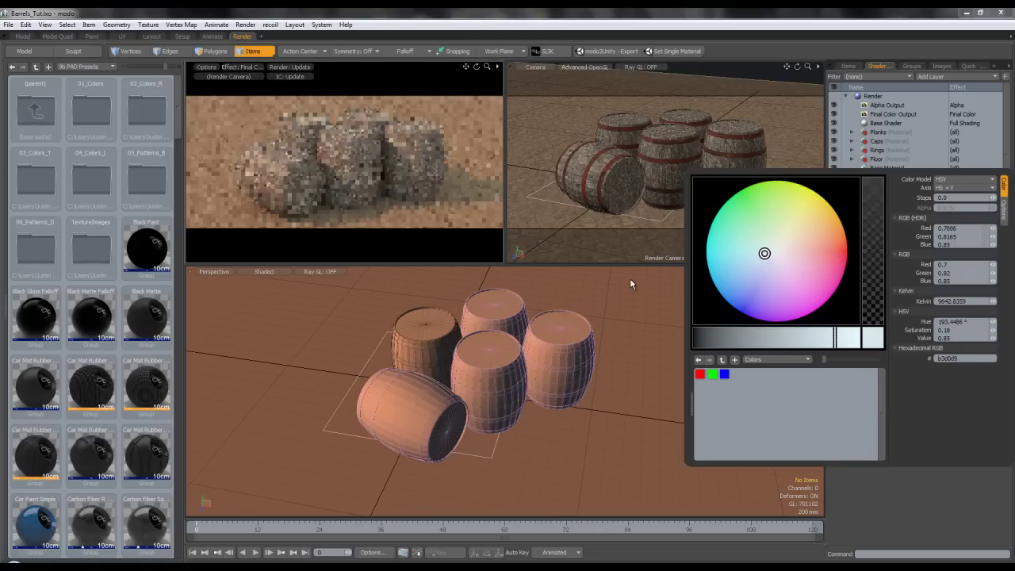
- Set the render antialiasing to 16 Samples/Pixel with the Mitchell-Netravali filter
{"action": "left_click", "coordinate": [873, 96]}
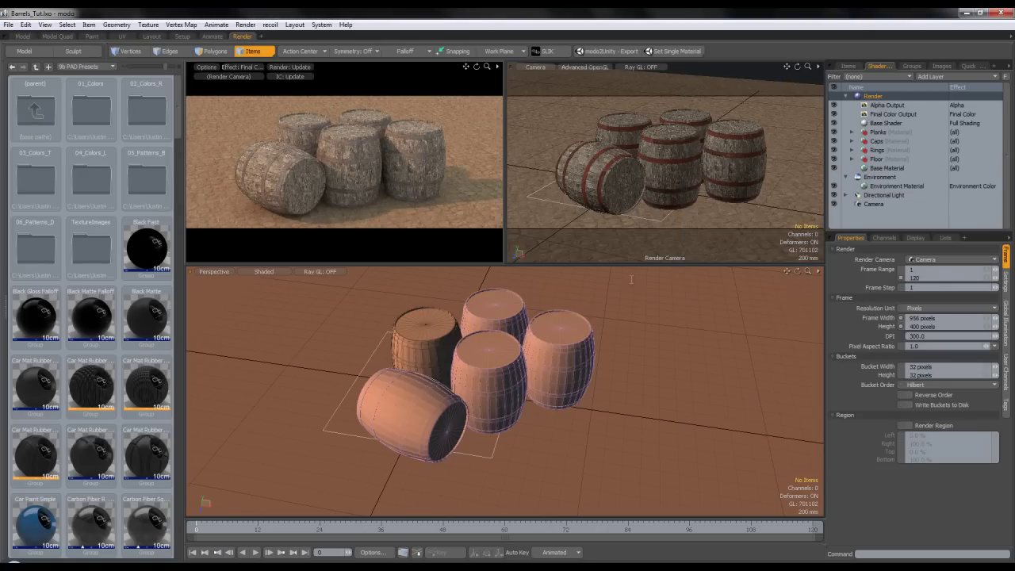
{"action": "left_click", "coordinate": [1006, 282]}
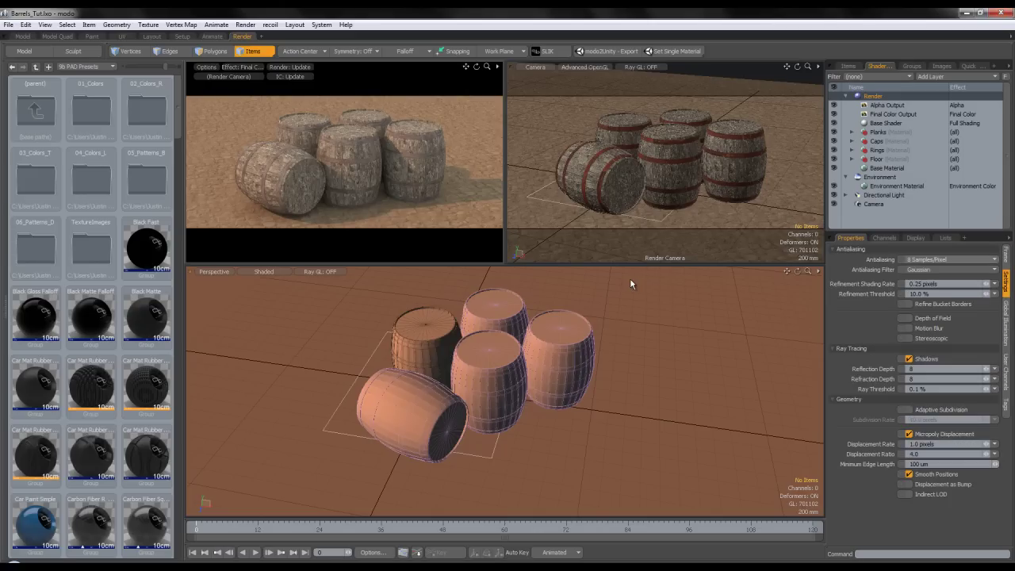
{"action": "left_click", "coordinate": [950, 259]}
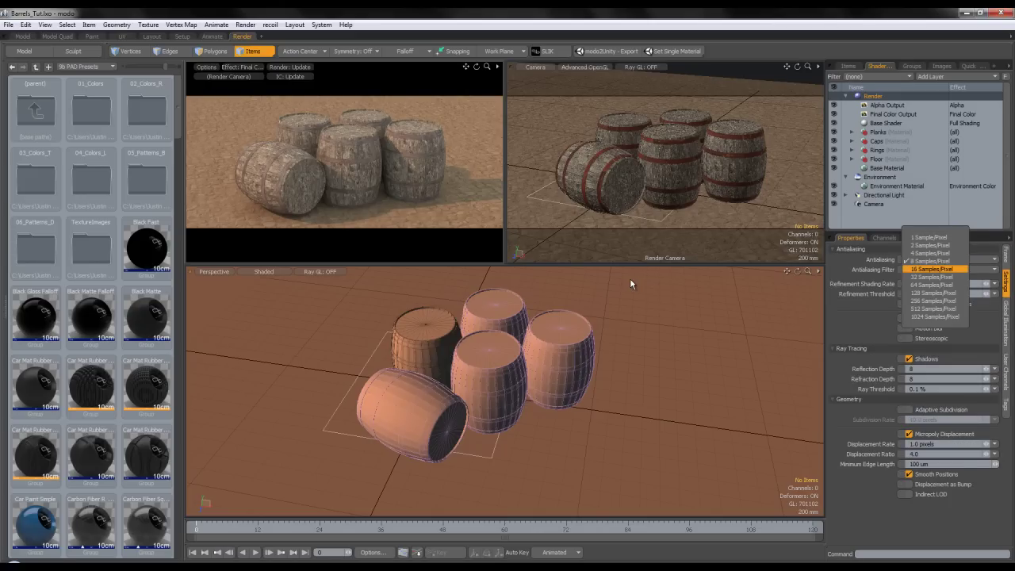
{"action": "left_click", "coordinate": [936, 270]}
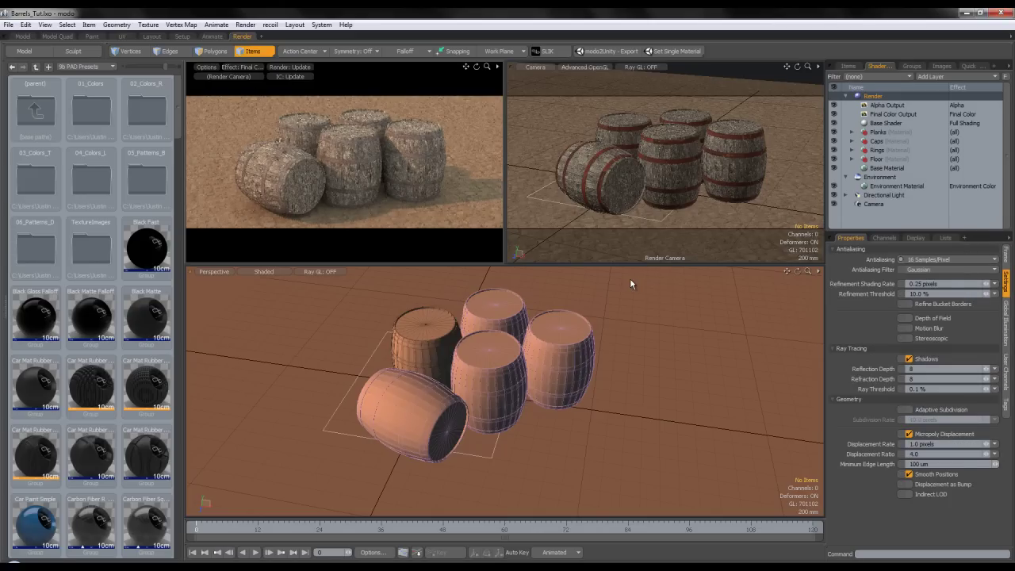
{"action": "left_click", "coordinate": [929, 270]}
{"action": "left_click", "coordinate": [924, 283]}
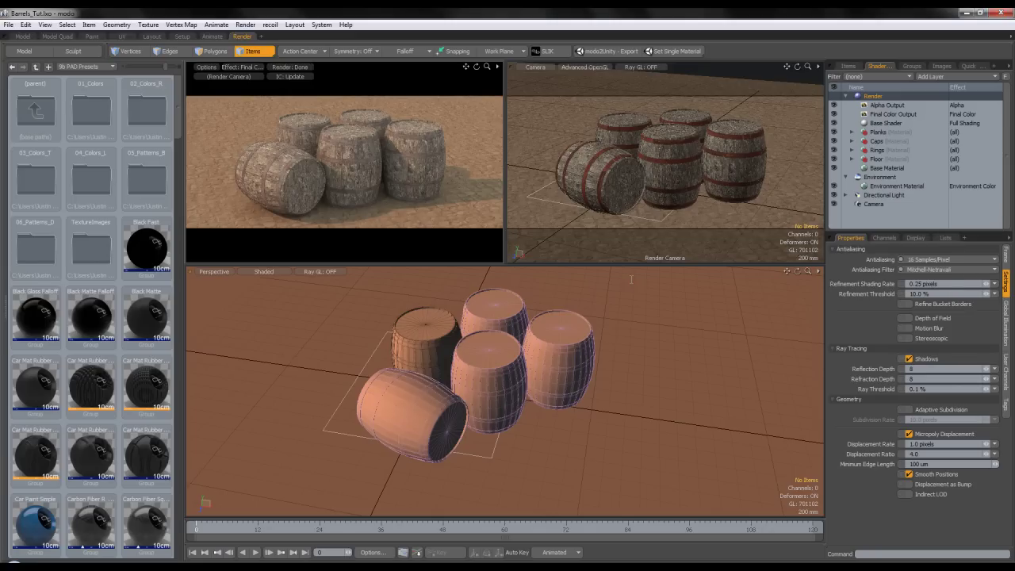
- Set the render's refinement shading rate to 0.15 pixels and its ray threshold to 0.05%
{"action": "left_click", "coordinate": [995, 283]}
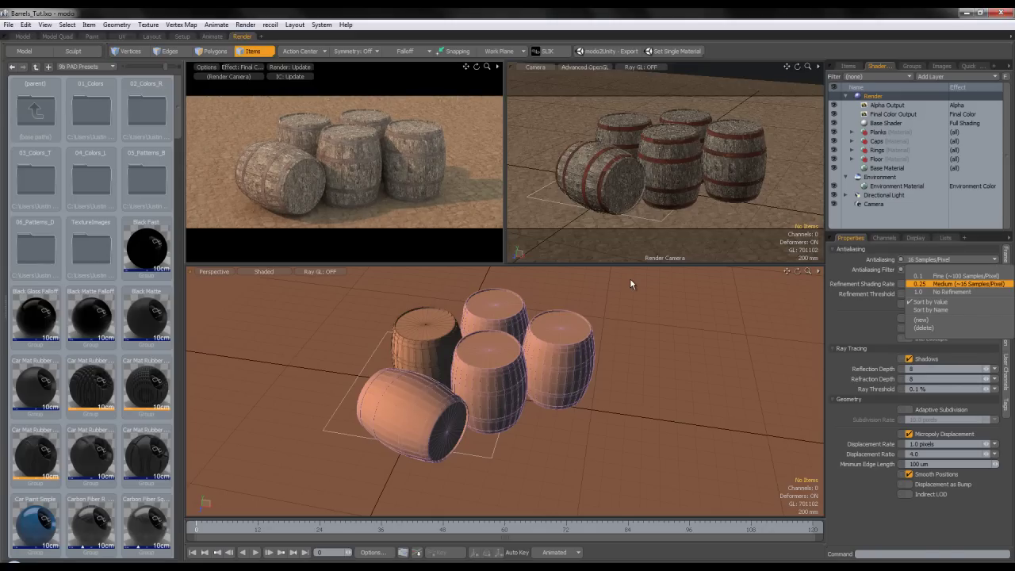
{"action": "left_click", "coordinate": [888, 284]}
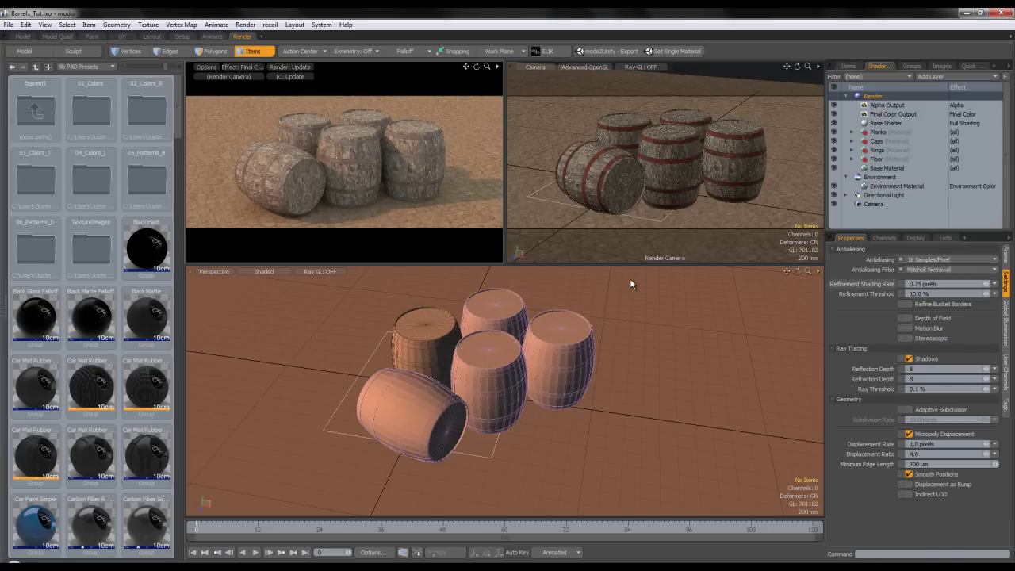
{"action": "left_click_drag", "start_coordinate": [919, 284], "coordinate": [894, 284]}
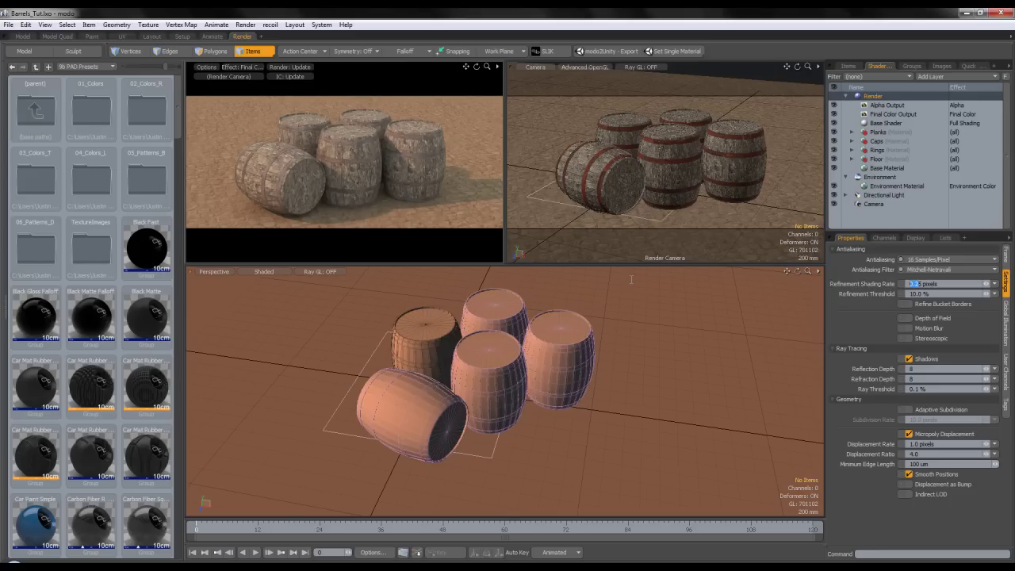
{"action": "type", "text": "0.1"}
{"action": "key", "text": "Return"}
{"action": "type", "text": ".05"}
{"action": "key", "text": "Return"}
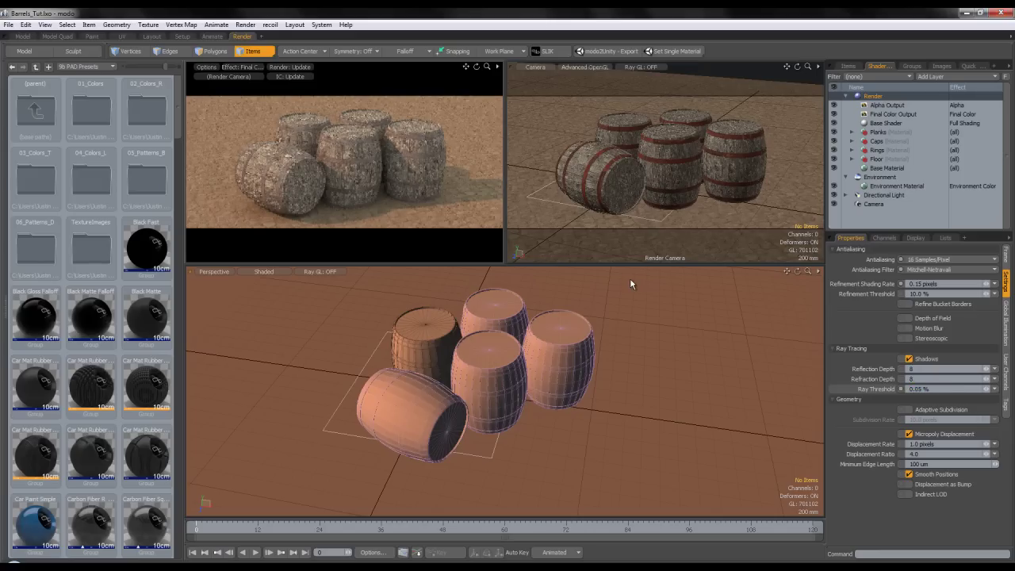
- Set the irradiance rays to 300 in the render's global illumination settings
{"action": "left_click", "coordinate": [1005, 323]}
{"action": "left_click", "coordinate": [935, 371]}
{"action": "type", "text": "300"}
{"action": "key", "text": "Return"}
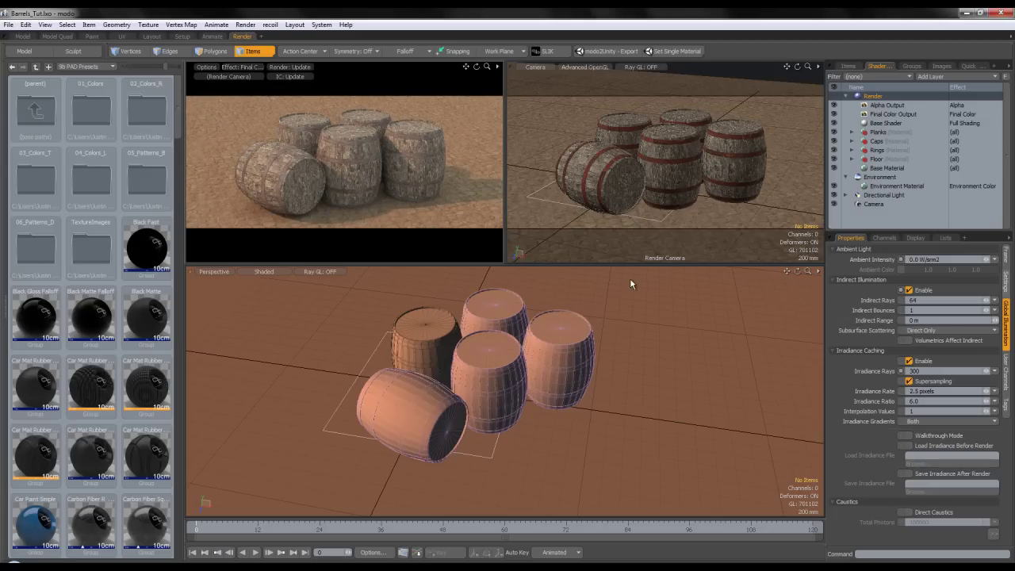
{"action": "left_click", "coordinate": [1006, 282]}
{"action": "left_click", "coordinate": [1005, 323]}
{"action": "left_click", "coordinate": [1006, 282]}
{"action": "left_click", "coordinate": [1006, 254]}
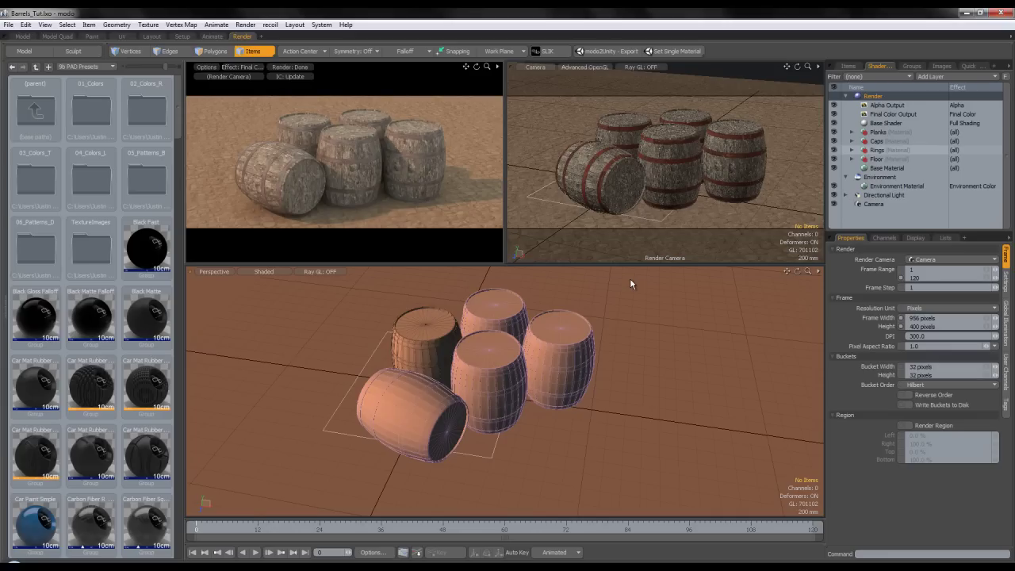
- Set the Base Shader's shading rate to 0.85 pixels
{"action": "left_click", "coordinate": [885, 123]}
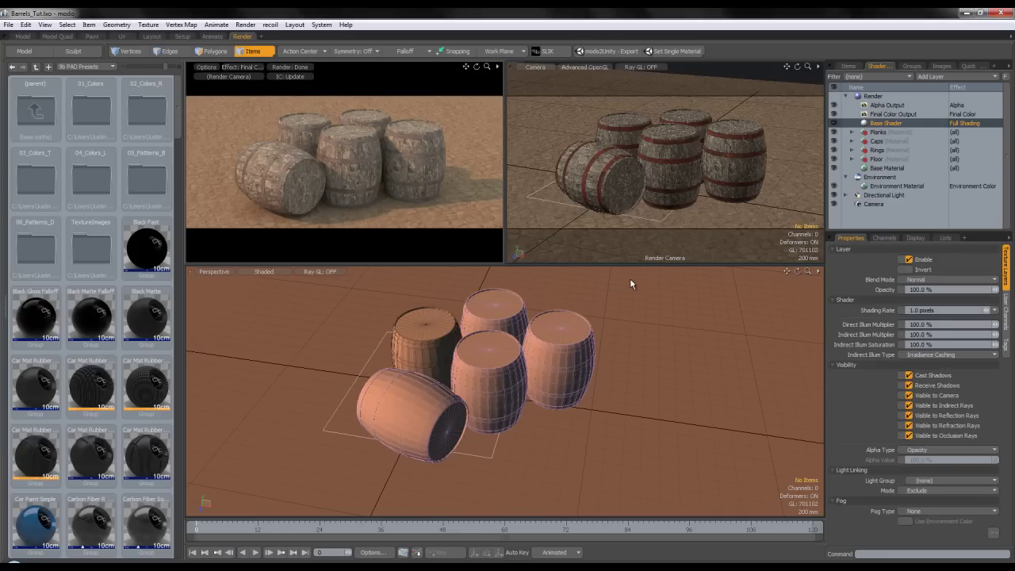
{"action": "left_click_drag", "start_coordinate": [919, 310], "coordinate": [894, 310]}
{"action": "type", "text": "0.85"}
{"action": "key", "text": "Return"}
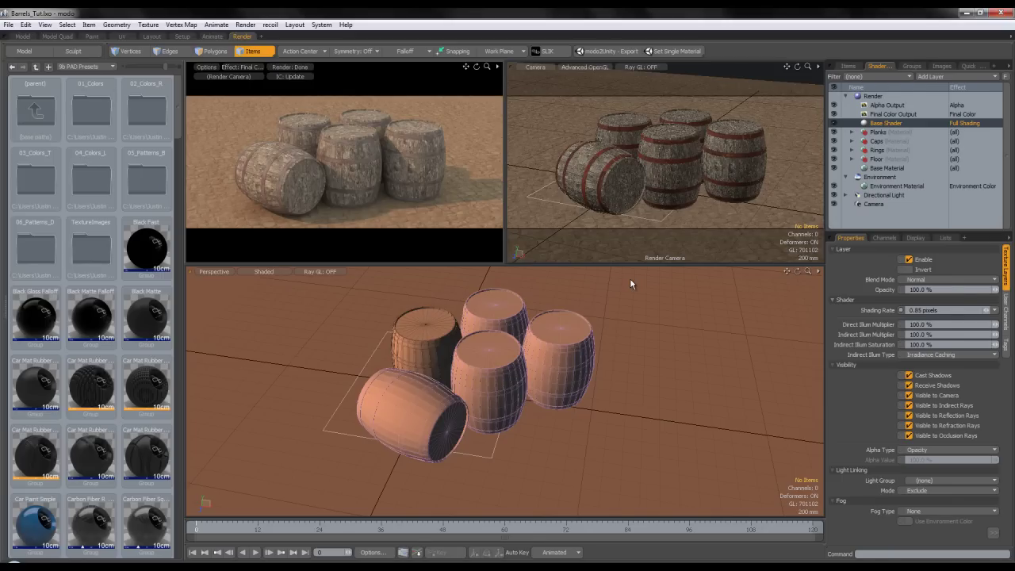
{"action": "left_click", "coordinate": [878, 133]}
{"action": "left_click", "coordinate": [885, 123]}
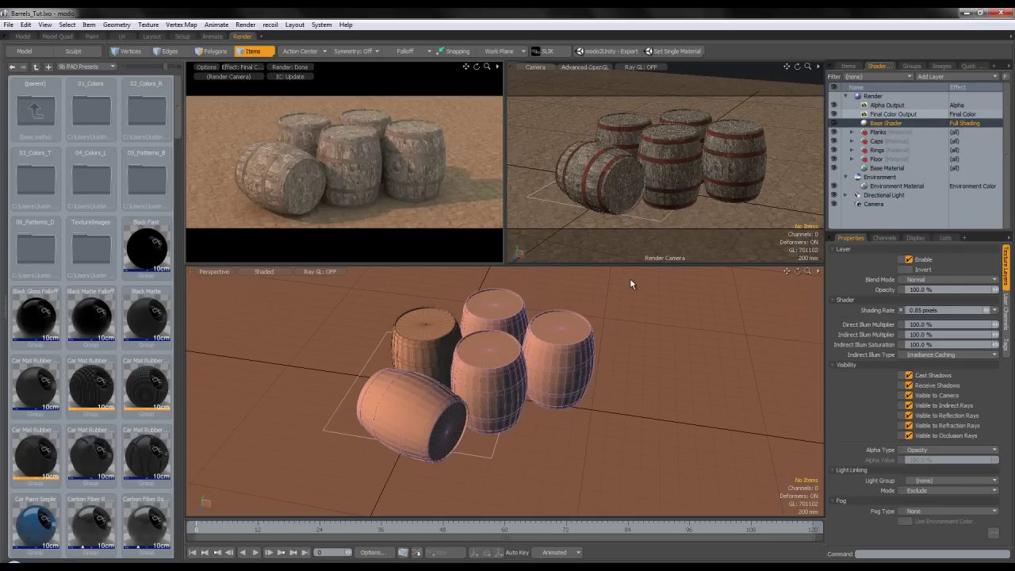
- Duplicate the Alpha Output and change the copy's effect to Depth
{"action": "left_click", "coordinate": [893, 114]}
{"action": "left_click", "coordinate": [886, 106]}
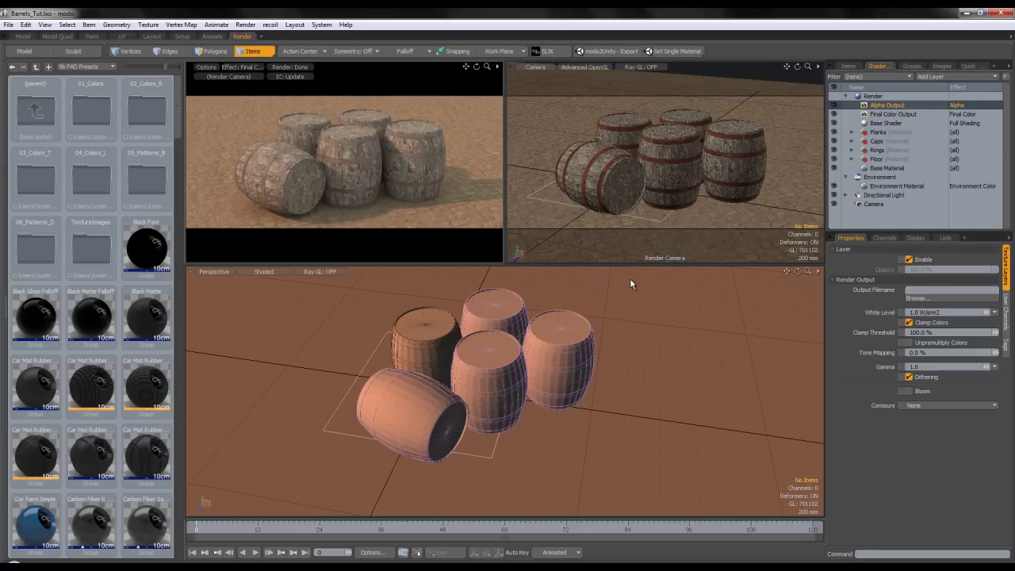
{"action": "left_click", "coordinate": [892, 114]}
{"action": "left_click", "coordinate": [887, 106]}
{"action": "right_click", "coordinate": [888, 105]}
{"action": "left_click", "coordinate": [880, 123]}
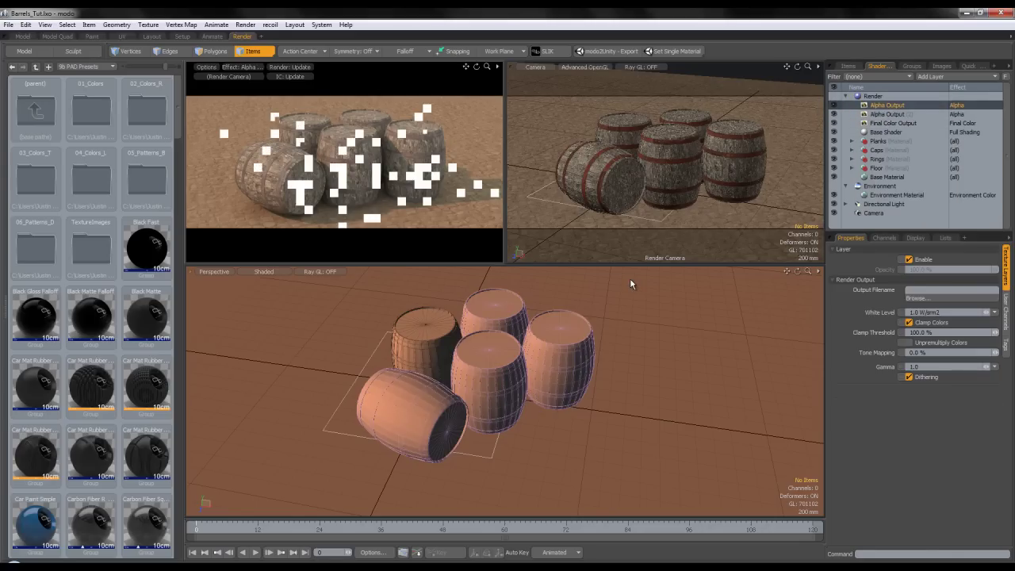
{"action": "left_click", "coordinate": [887, 114]}
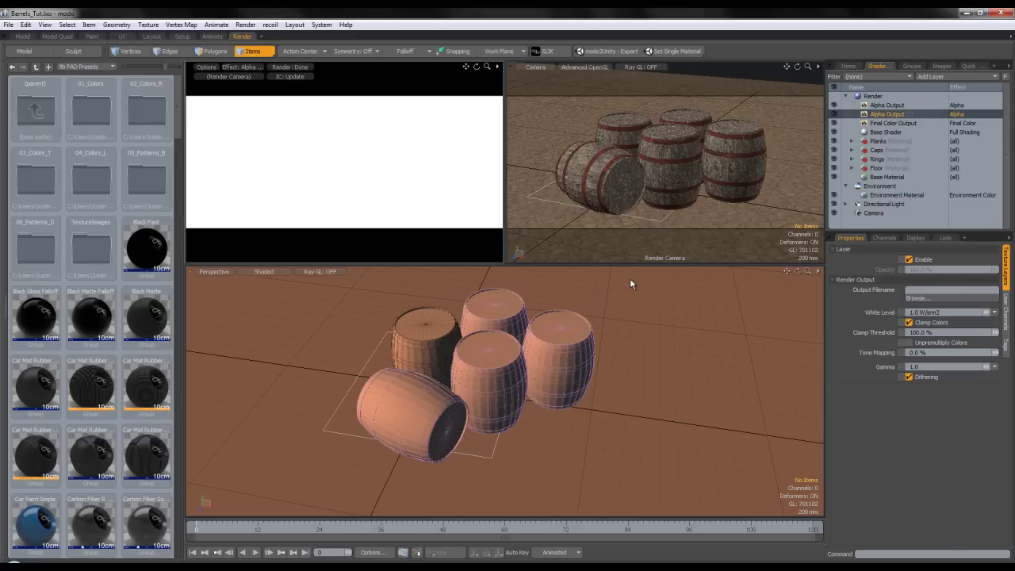
{"action": "right_click", "coordinate": [956, 115]}
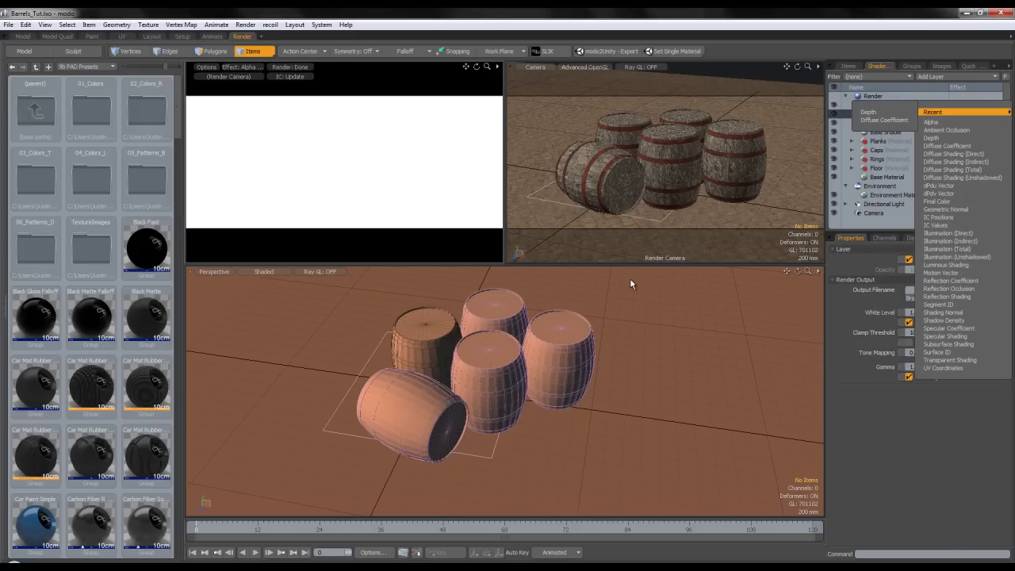
{"action": "left_click", "coordinate": [940, 130]}
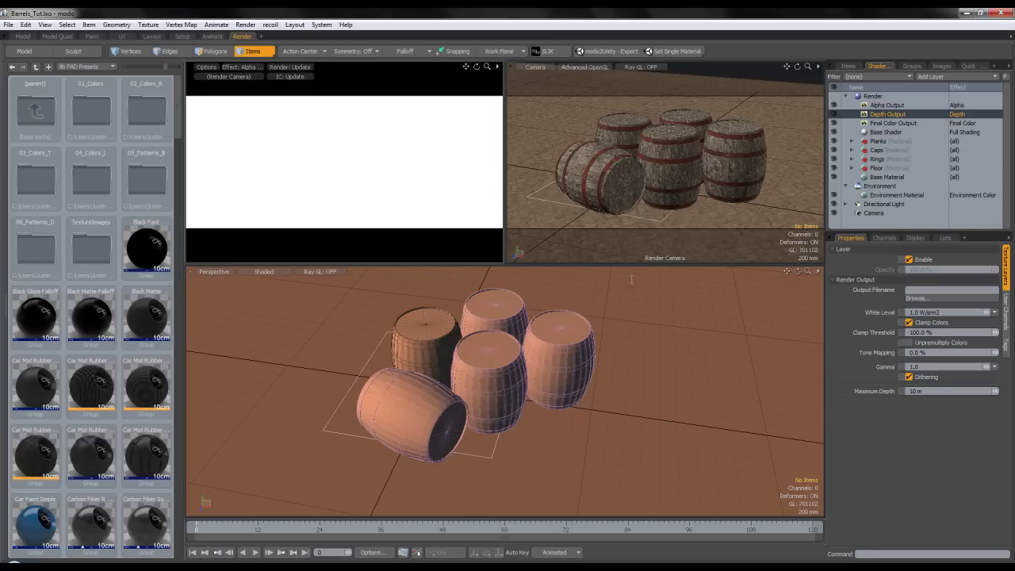
- Show the depth effect in the render preview and set the Depth Output's maximum depth to 20 m
{"action": "left_click", "coordinate": [242, 67]}
{"action": "left_click", "coordinate": [240, 89]}
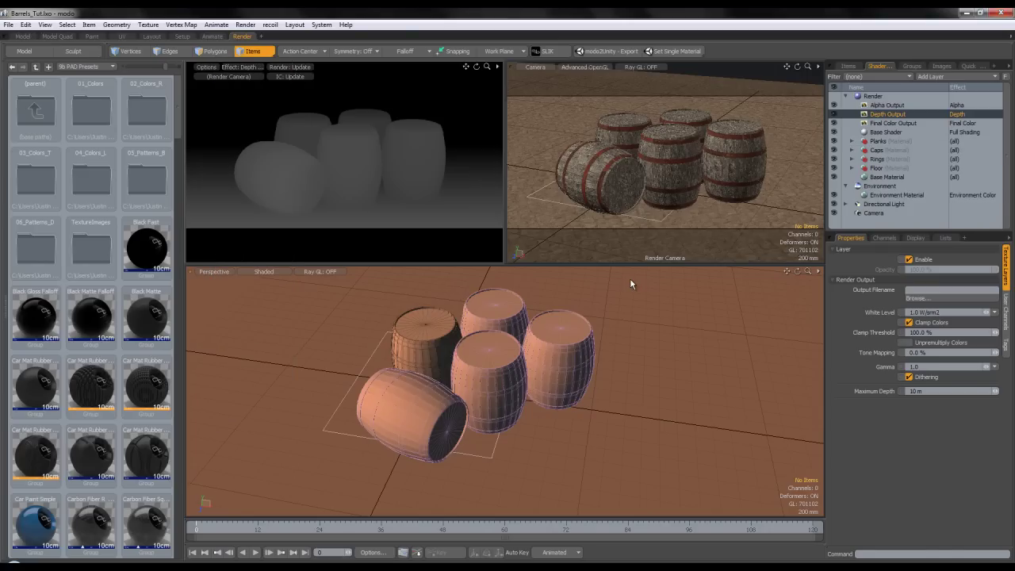
{"action": "left_click", "coordinate": [935, 390]}
{"action": "type", "text": "20"}
{"action": "key", "text": "Return"}
- Duplicate the Depth Output and change the copy's effect to Ambient Occlusion
{"action": "right_click", "coordinate": [887, 115]}
{"action": "left_click", "coordinate": [888, 132]}
{"action": "right_click", "coordinate": [957, 114]}
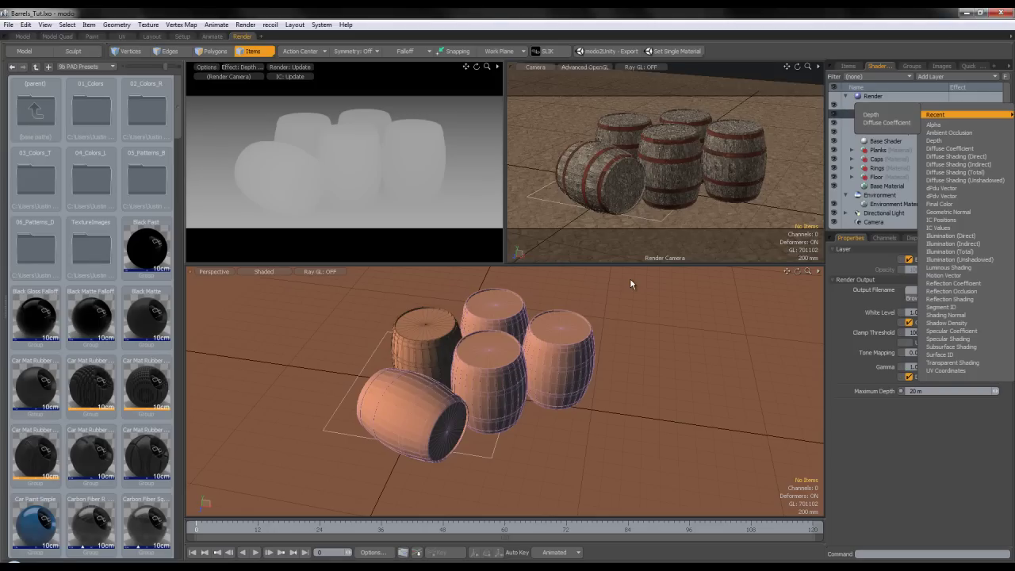
{"action": "left_click", "coordinate": [949, 132]}
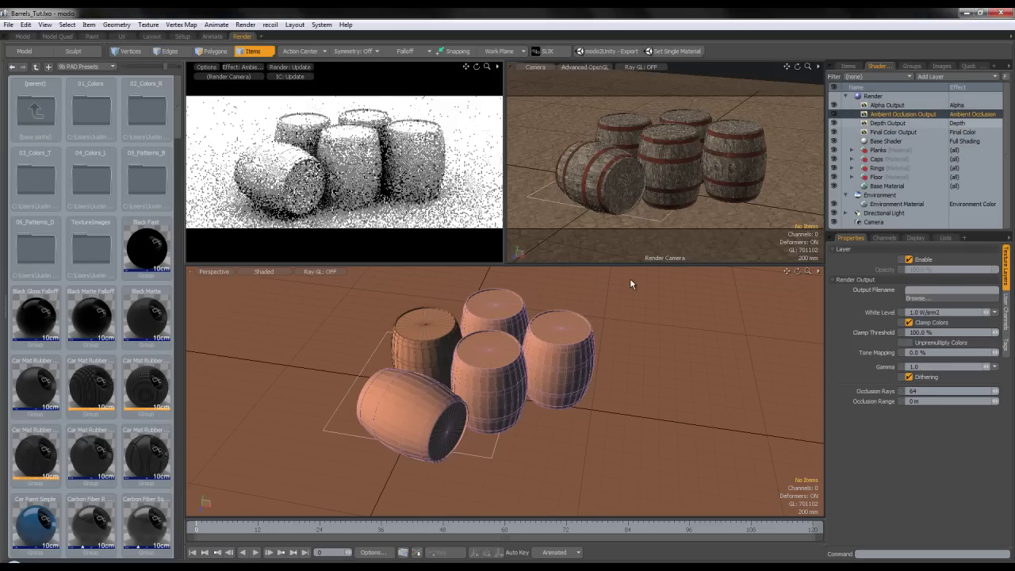
- Set the Ambient Occlusion Output's occlusion range to 250 mm and its occlusion rays to 256
{"action": "left_click", "coordinate": [944, 401]}
{"action": "type", "text": ".25"}
{"action": "key", "text": "Return"}
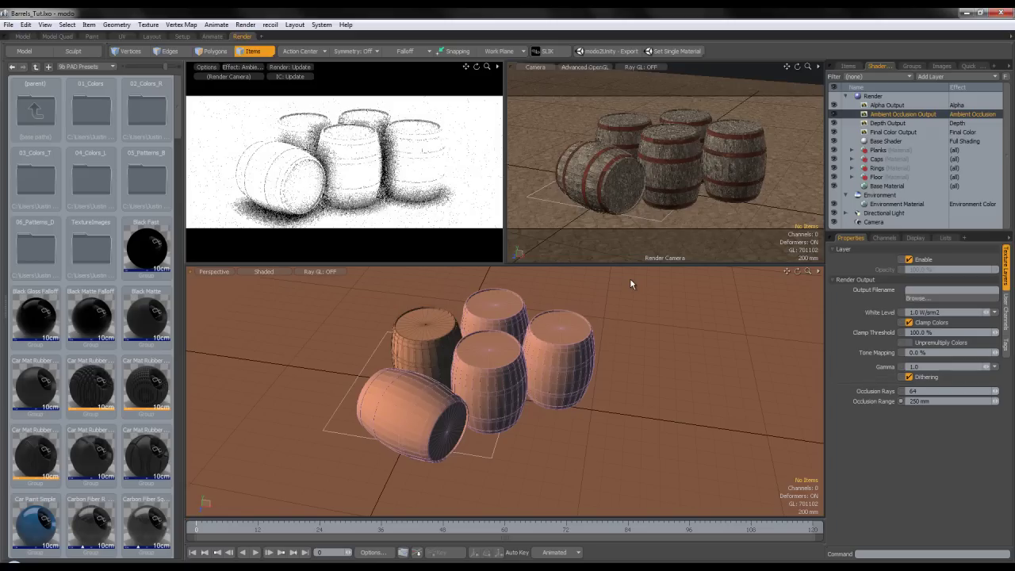
{"action": "left_click", "coordinate": [943, 390]}
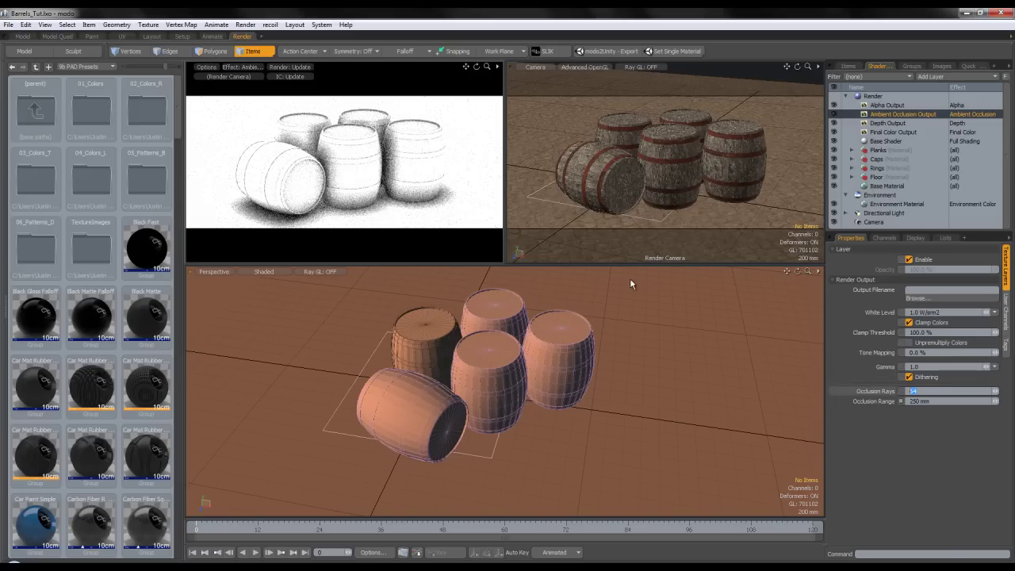
{"action": "type", "text": "256"}
{"action": "key", "text": "Return"}
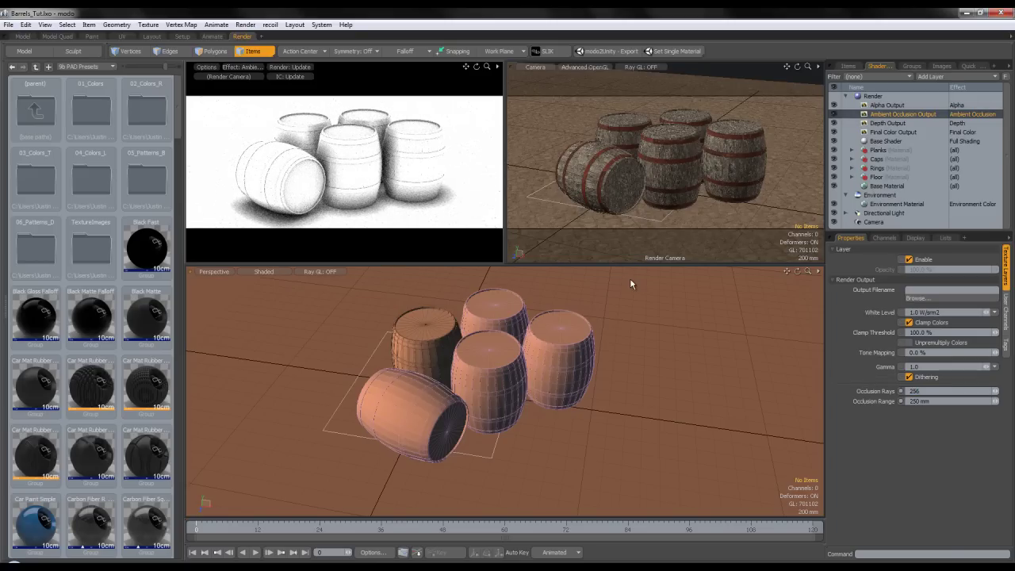
{"action": "right_click", "coordinate": [969, 114]}
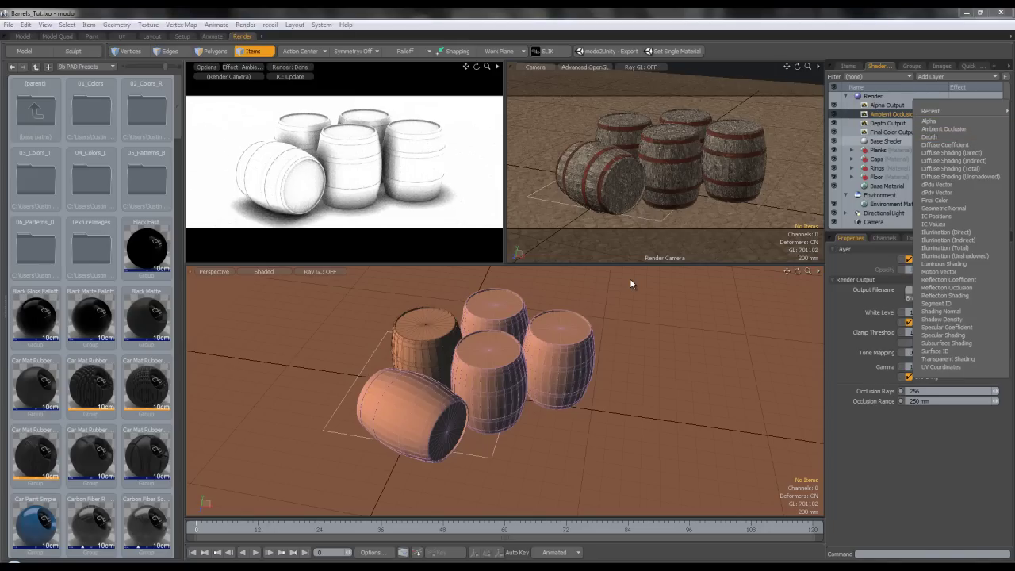
{"action": "left_click", "coordinate": [893, 132]}
{"action": "left_click", "coordinate": [887, 123]}
{"action": "left_click", "coordinate": [902, 114]}
- Add an Occlusion layer directly below the Base Shader and switch the render preview to the final color
{"action": "left_click", "coordinate": [885, 141]}
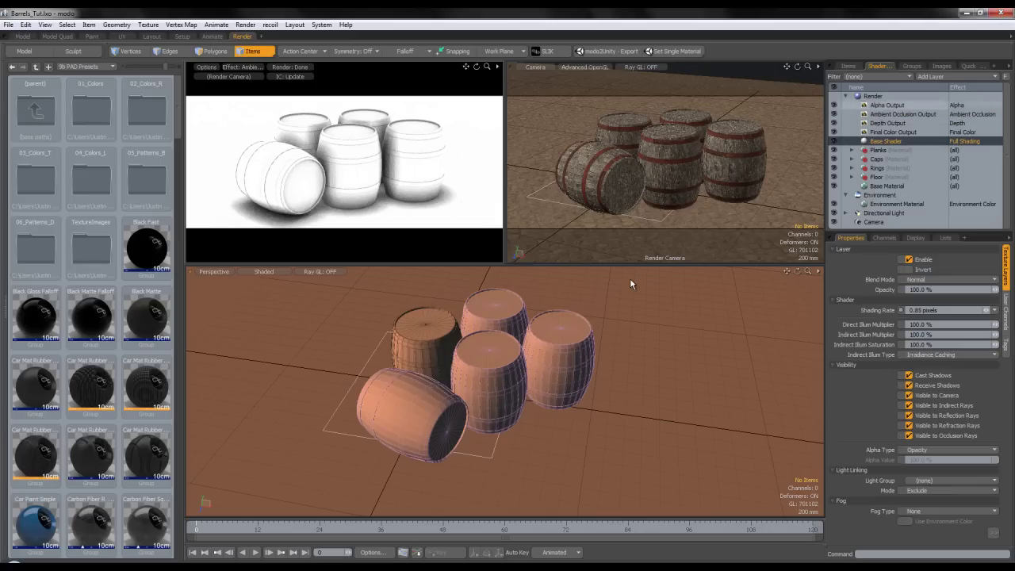
{"action": "left_click", "coordinate": [941, 77]}
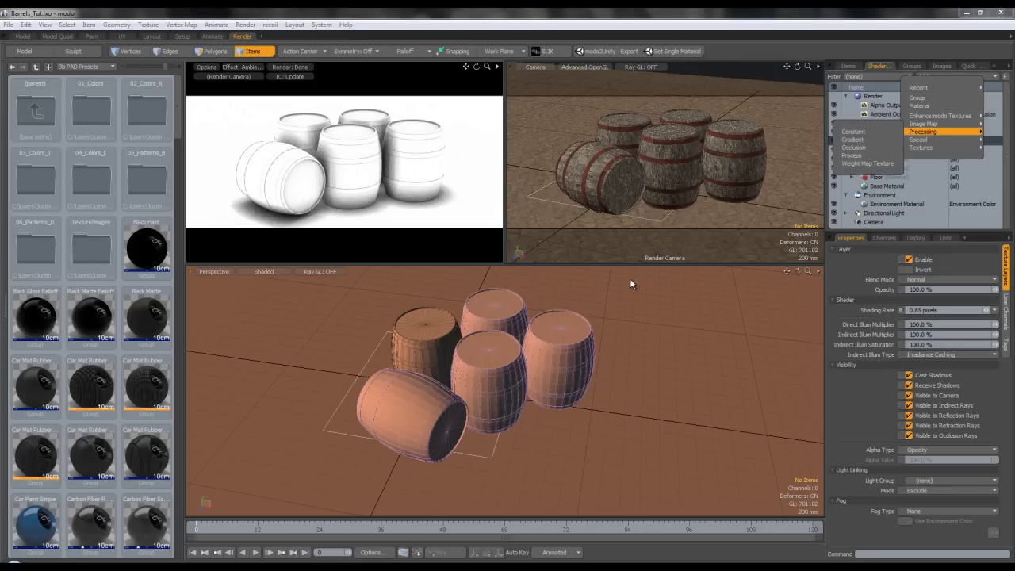
{"action": "mouse_move", "coordinate": [922, 132]}
{"action": "key", "text": "Down"}
{"action": "key", "text": "Return"}
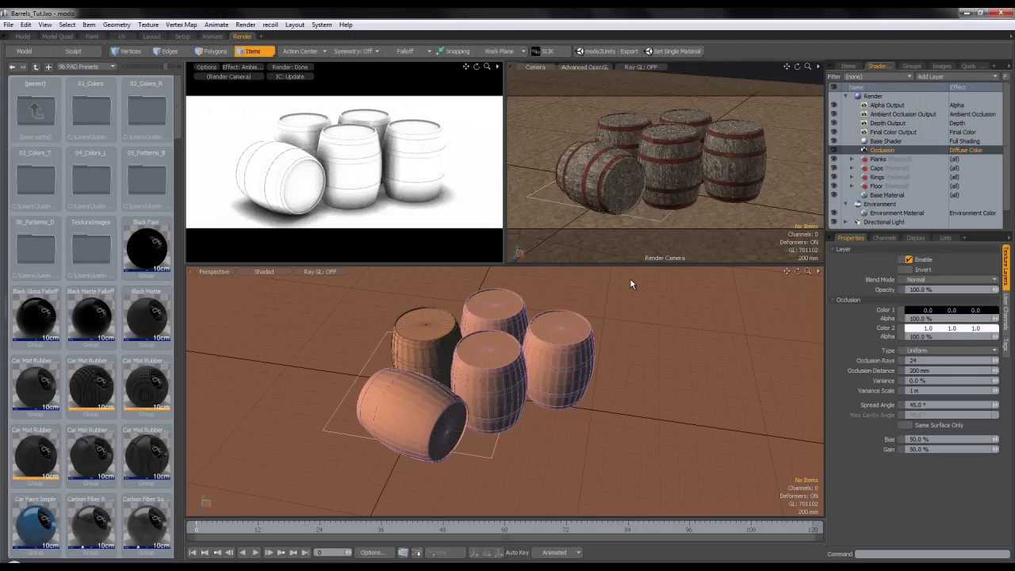
{"action": "left_click", "coordinate": [241, 68]}
{"action": "left_click", "coordinate": [240, 106]}
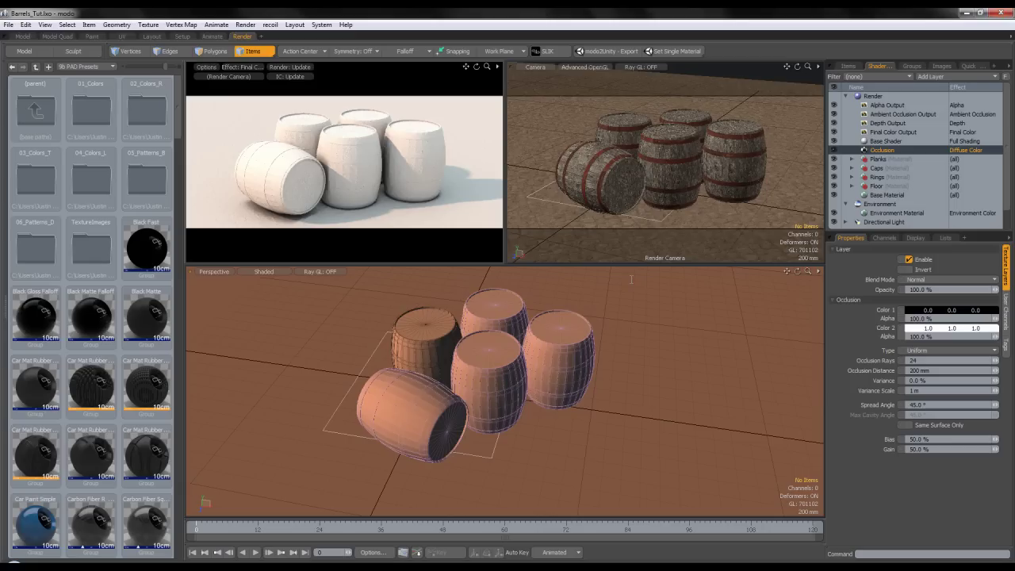
- Set the Occlusion layer's spread angle to 75° and its occlusion distance to 150 mm
{"action": "left_click_drag", "start_coordinate": [927, 405], "coordinate": [893, 393]}
{"action": "type", "text": "75"}
{"action": "key", "text": "Return"}
{"action": "double_click", "coordinate": [915, 371]}
{"action": "type", "text": "150"}
{"action": "key", "text": "Return"}
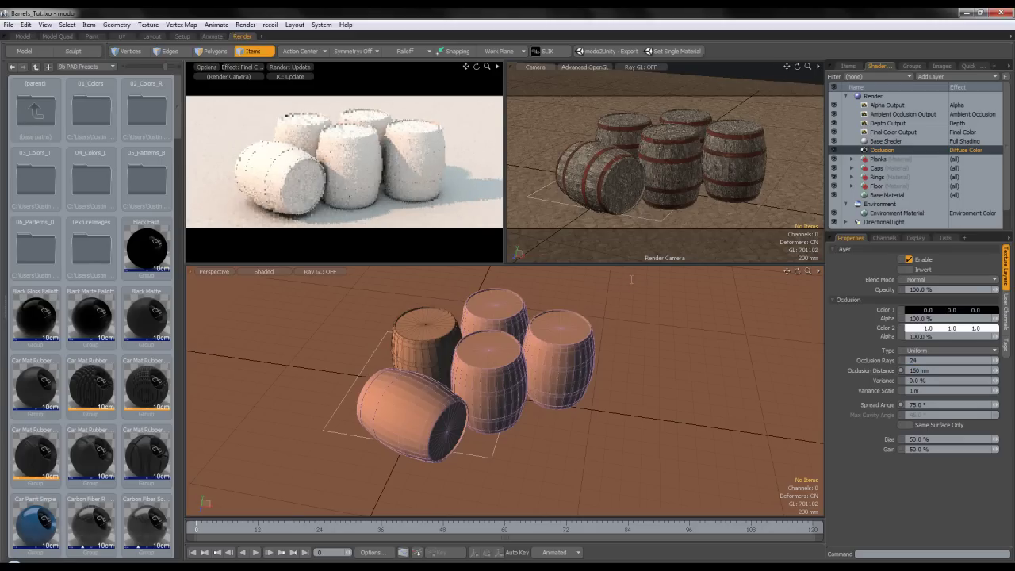
- Set the Occlusion layer's blend mode to Multiply and its opacity to 50%
{"action": "left_click", "coordinate": [942, 280]}
{"action": "key", "text": "Return"}
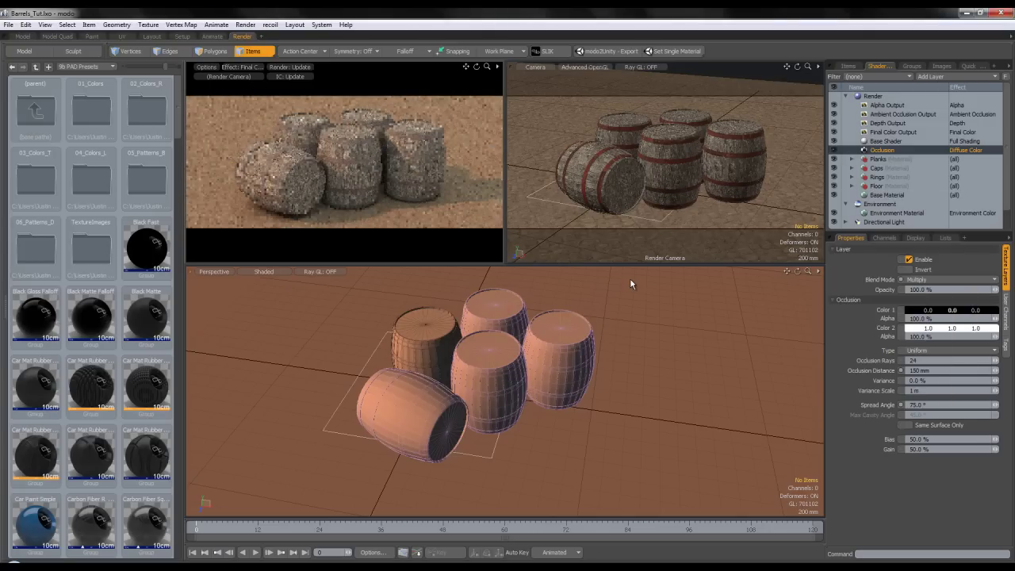
{"action": "left_click", "coordinate": [943, 290]}
{"action": "type", "text": "50"}
{"action": "key", "text": "Return"}
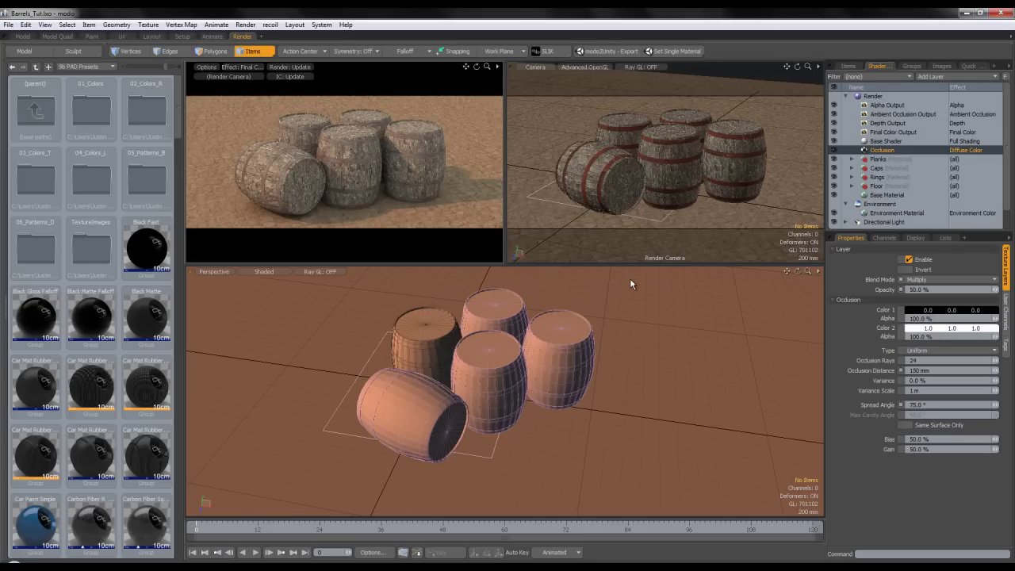
- Render the barrel scene as a full frame
{"action": "left_click", "coordinate": [887, 123]}
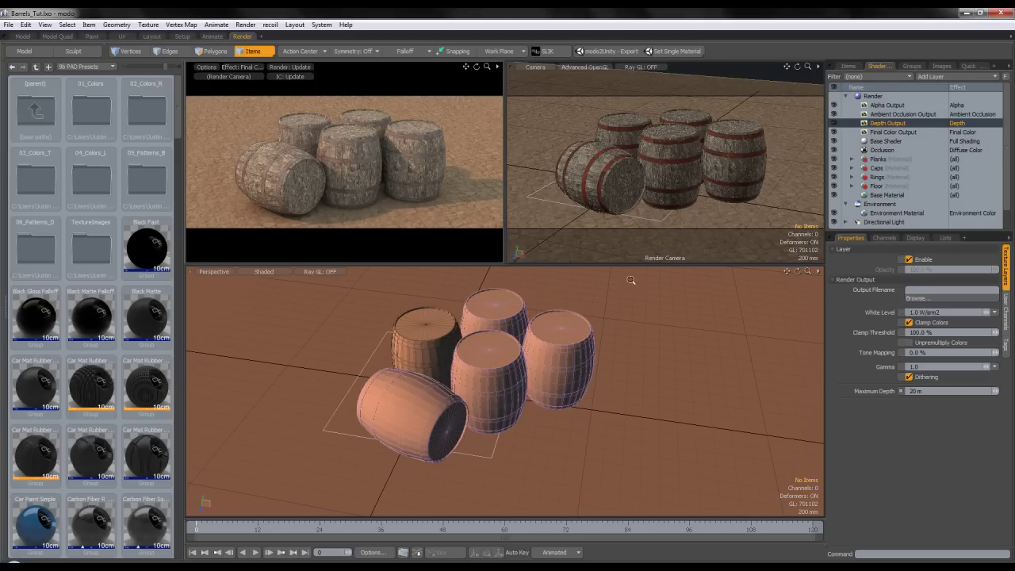
{"action": "left_click", "coordinate": [246, 25]}
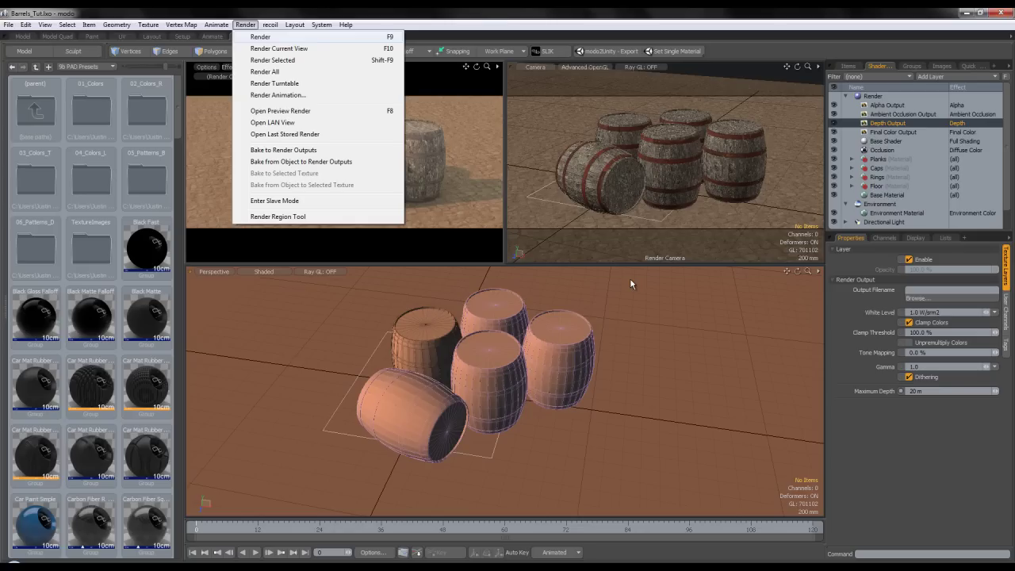
{"action": "left_click", "coordinate": [260, 38]}
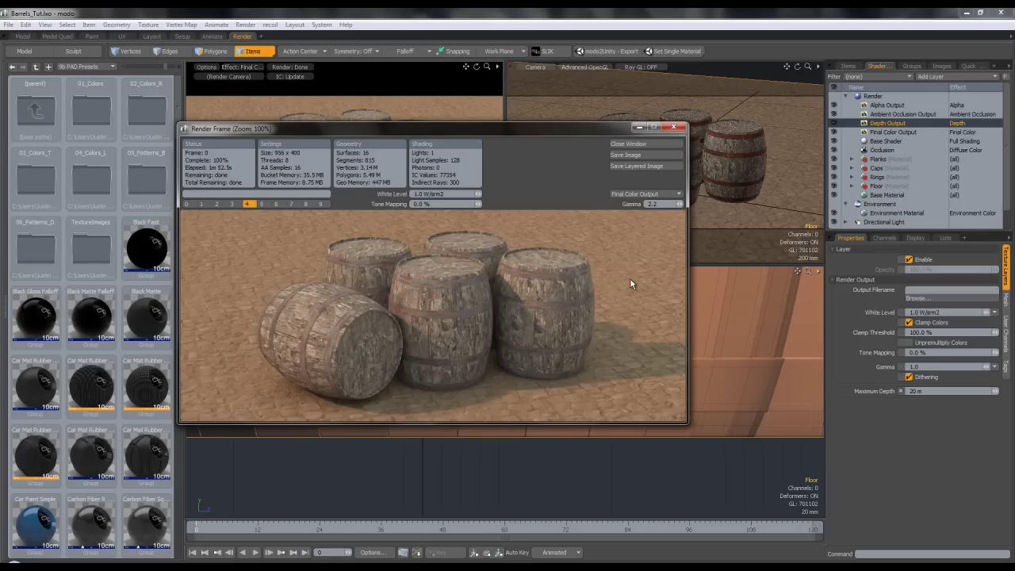
{"action": "left_click", "coordinate": [636, 166]}
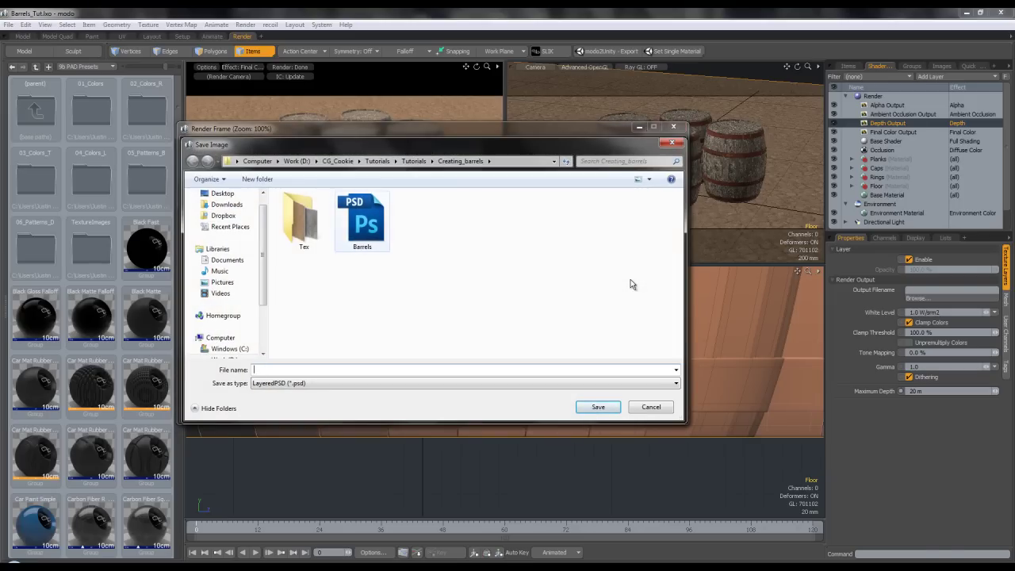
{"action": "type", "text": "asdf"}
{"action": "key", "text": "BackSpace"}
{"action": "key", "text": "BackSpace"}
{"action": "key", "text": "BackSpace"}
{"action": "key", "text": "BackSpace"}
{"action": "key", "text": "Escape"}
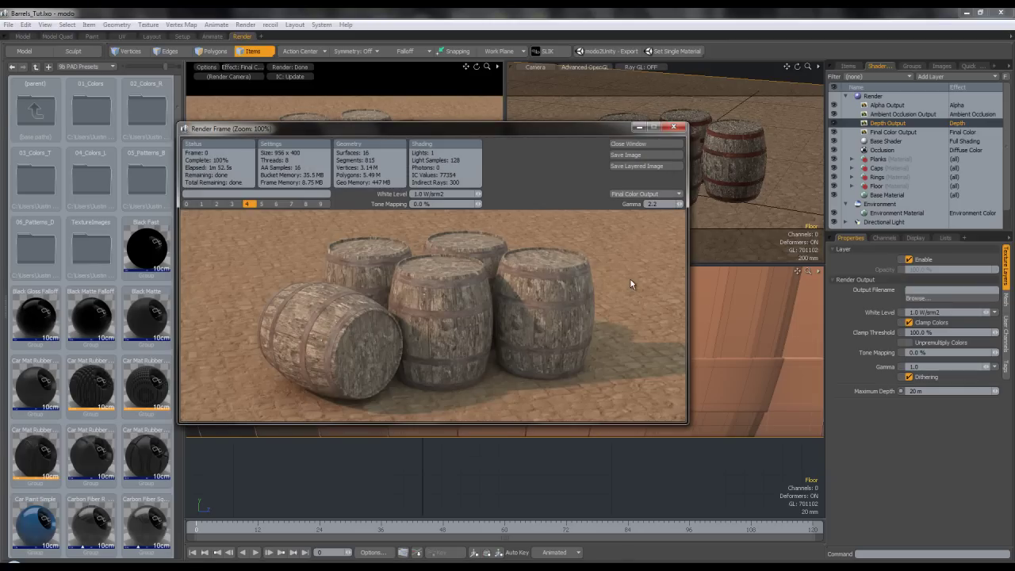
- Show the Ambient Occlusion Output in the render window
{"action": "left_click", "coordinate": [645, 194]}
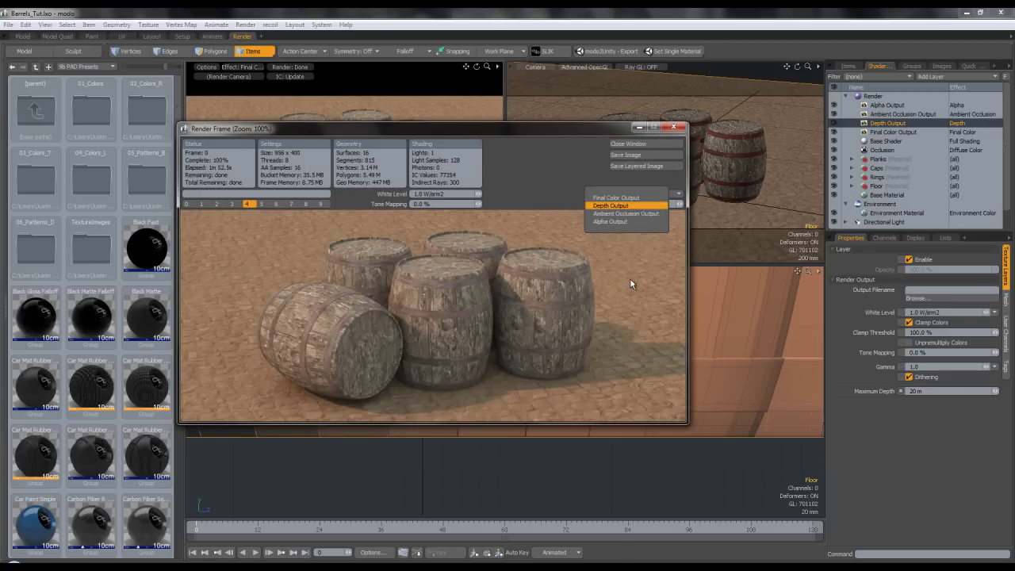
{"action": "left_click", "coordinate": [632, 202]}
{"action": "left_click", "coordinate": [645, 193]}
{"action": "key", "text": "Down"}
{"action": "key", "text": "Return"}
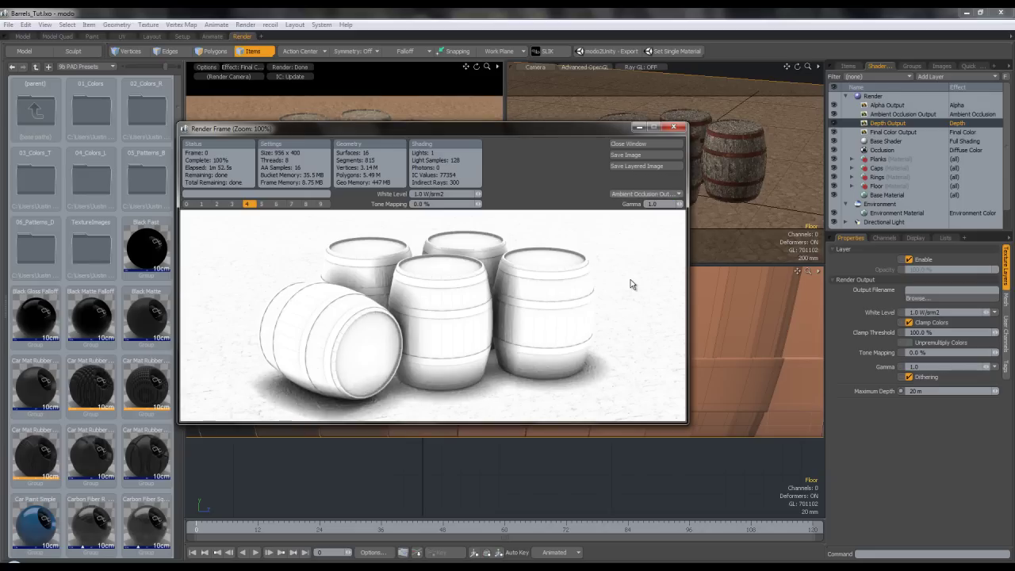
- Close the render window without saving an image of the ambient occlusion pass
{"action": "left_click", "coordinate": [638, 155]}
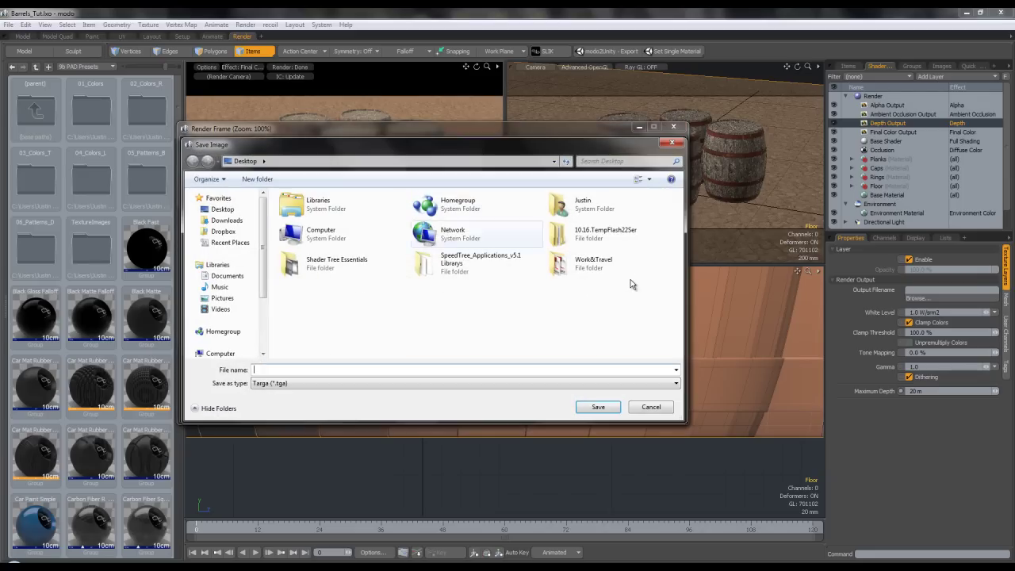
{"action": "key", "text": "Escape"}
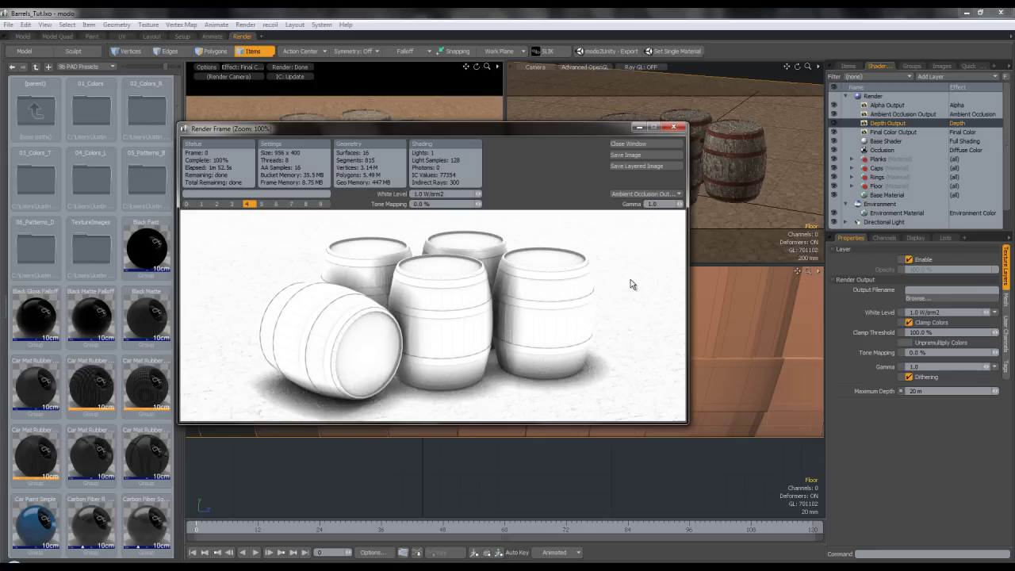
{"action": "left_click", "coordinate": [645, 143]}
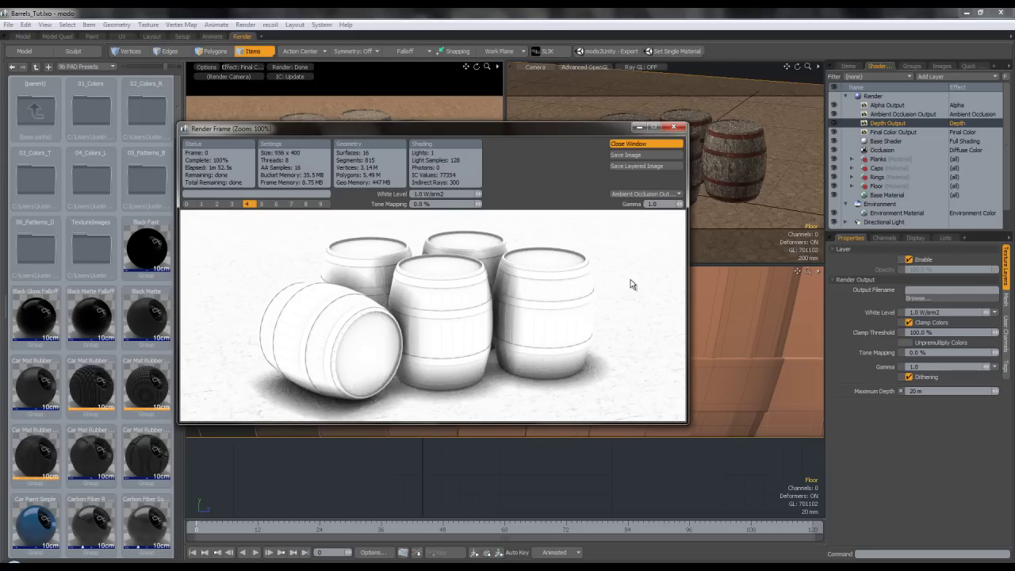